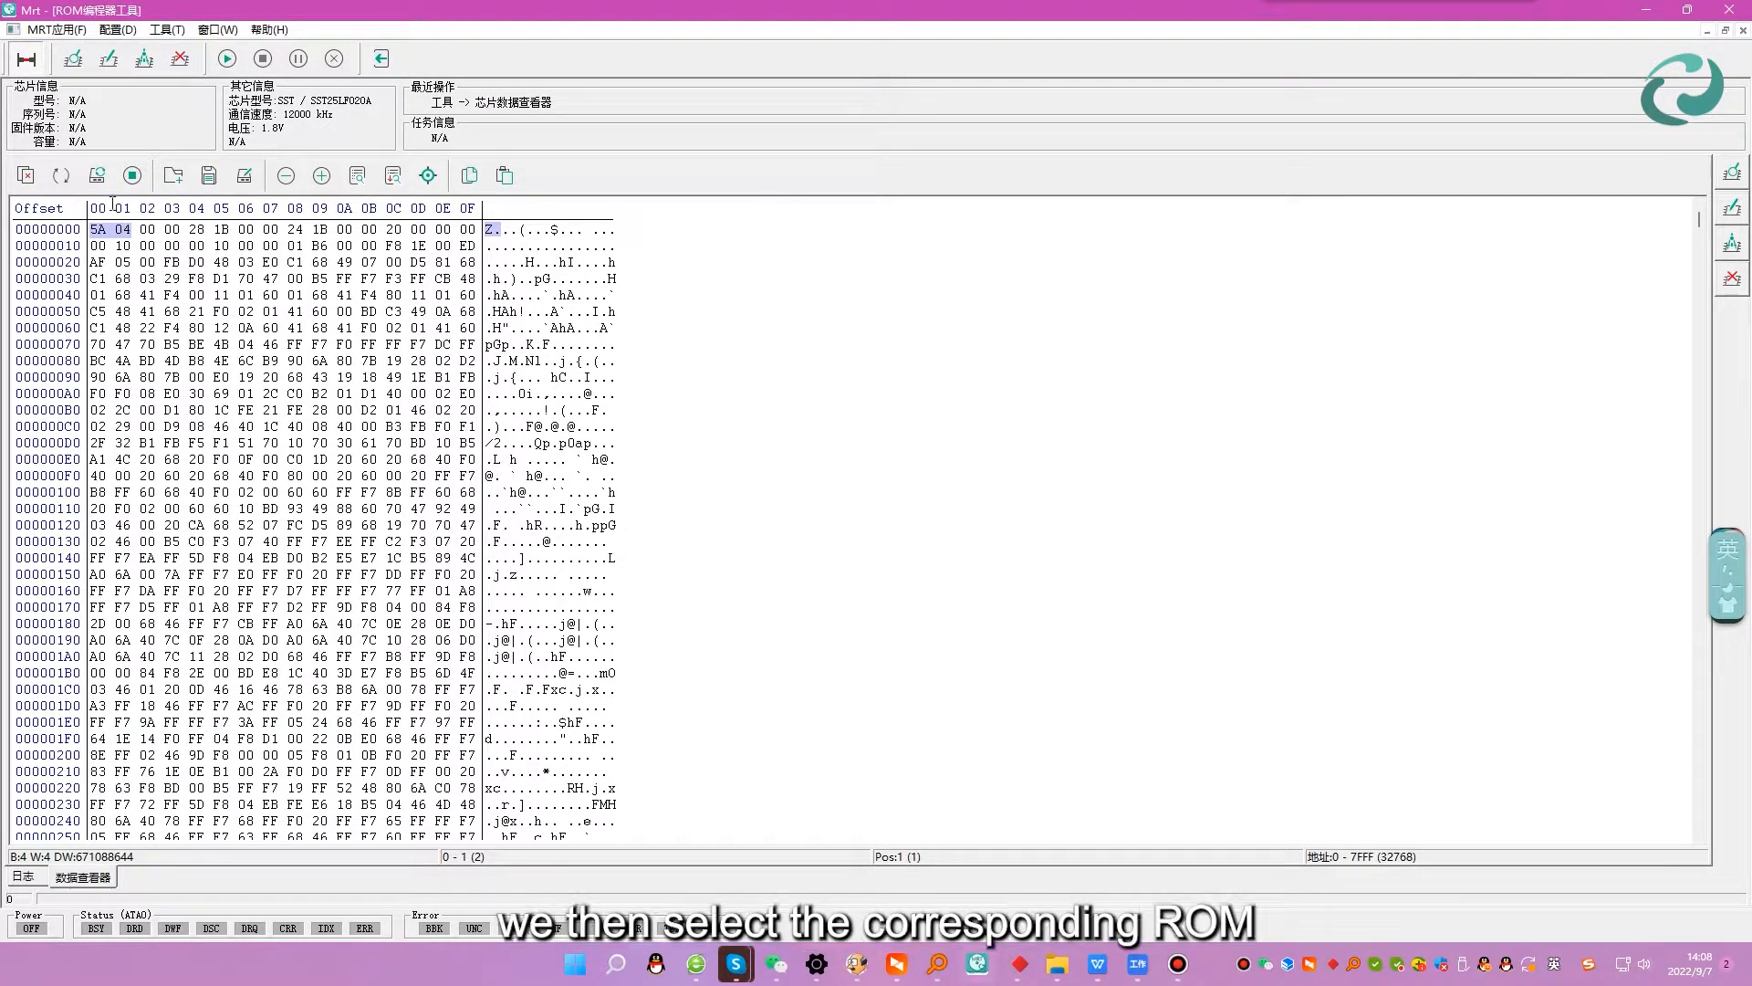
Look up the ROM size for board 810003 in the WPS document listing PCB numbers against ROM sizes.
left_click(97, 175)
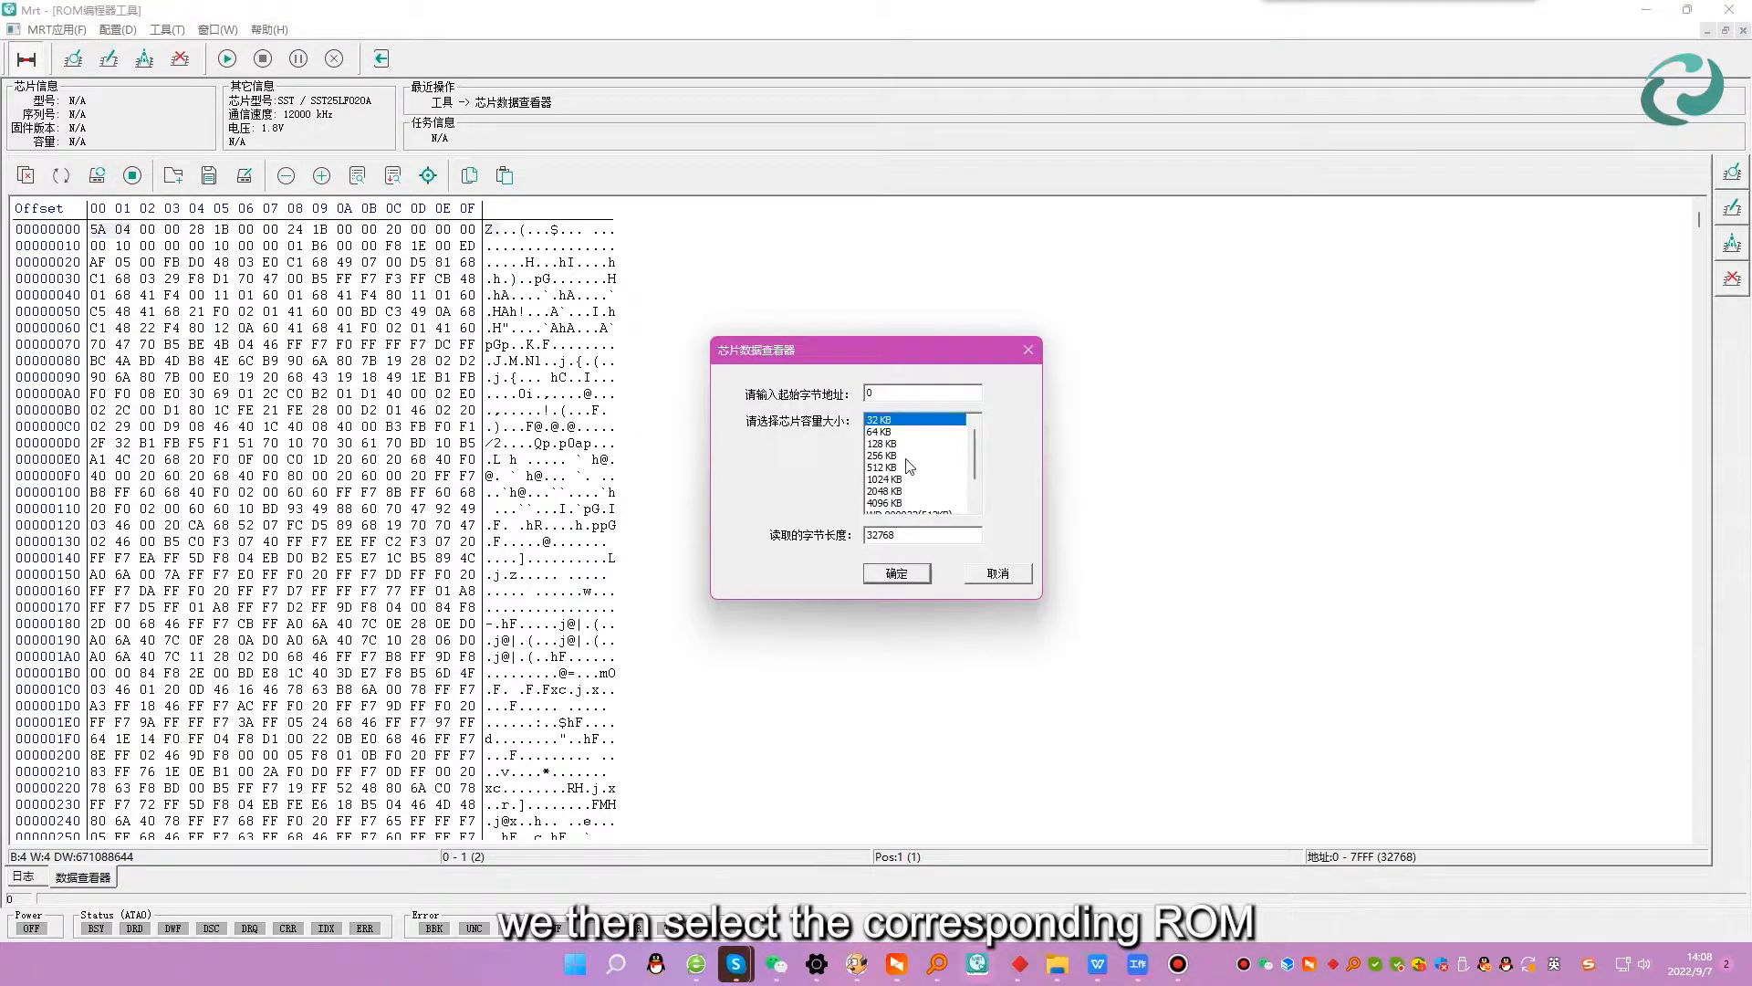
left_click(1009, 578)
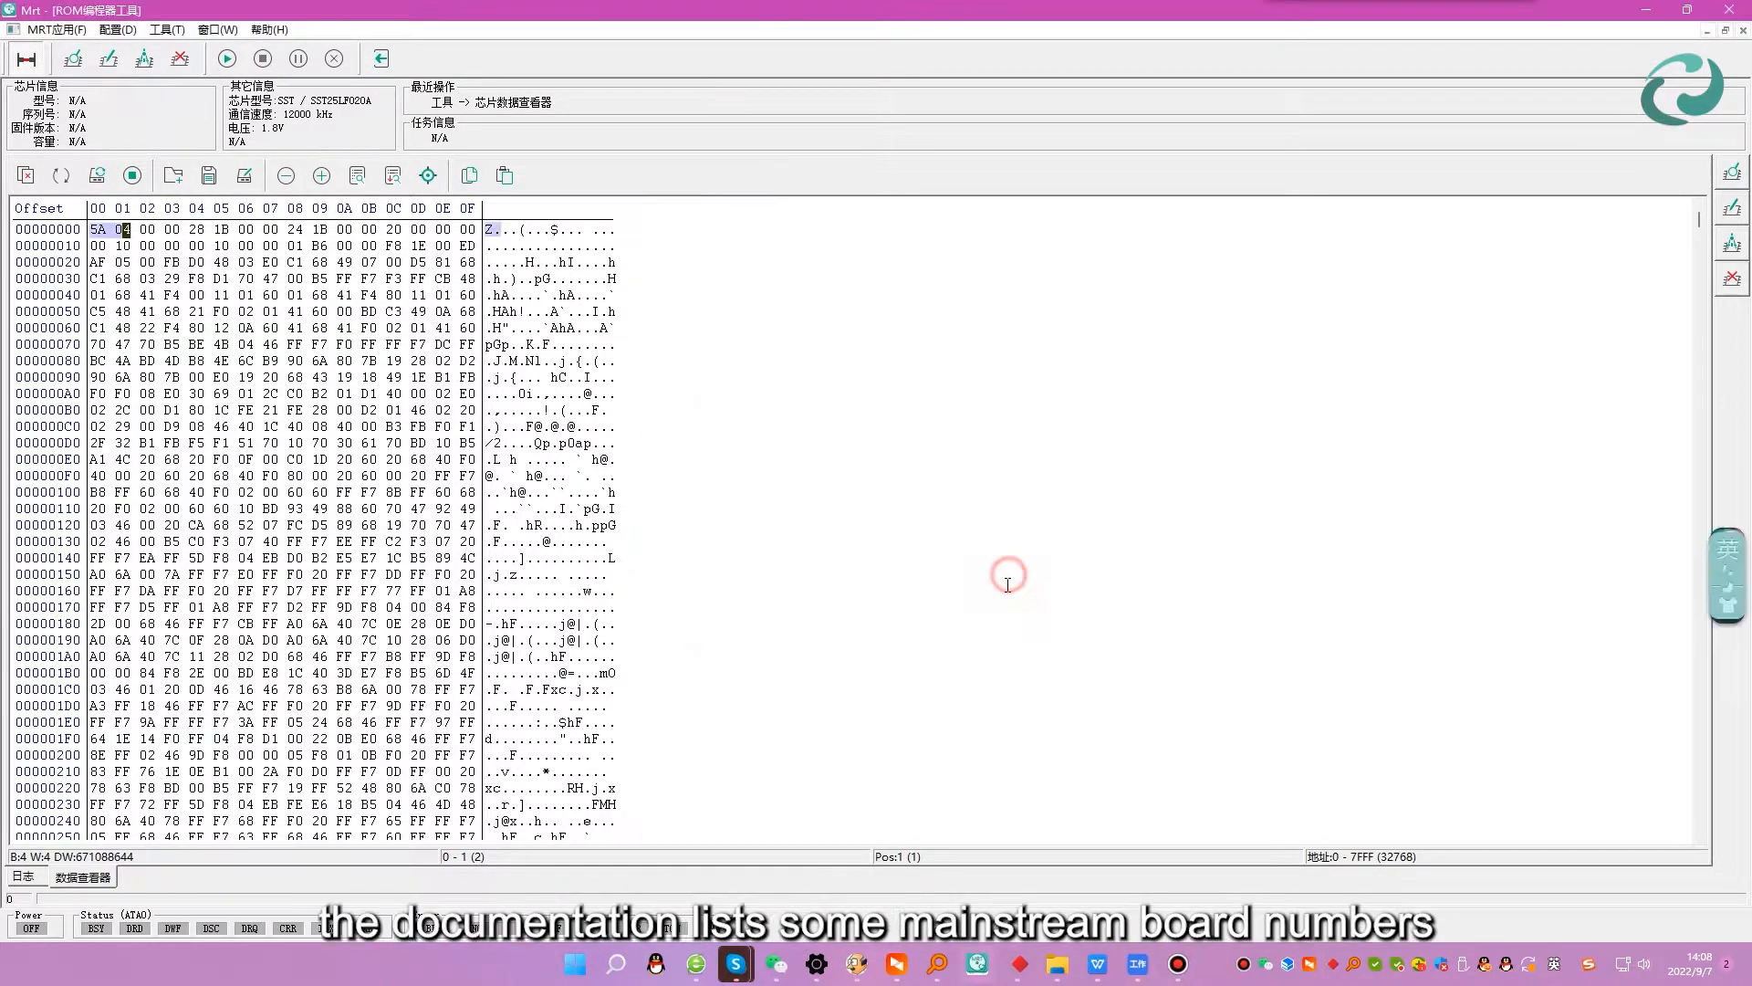
left_click(1137, 964)
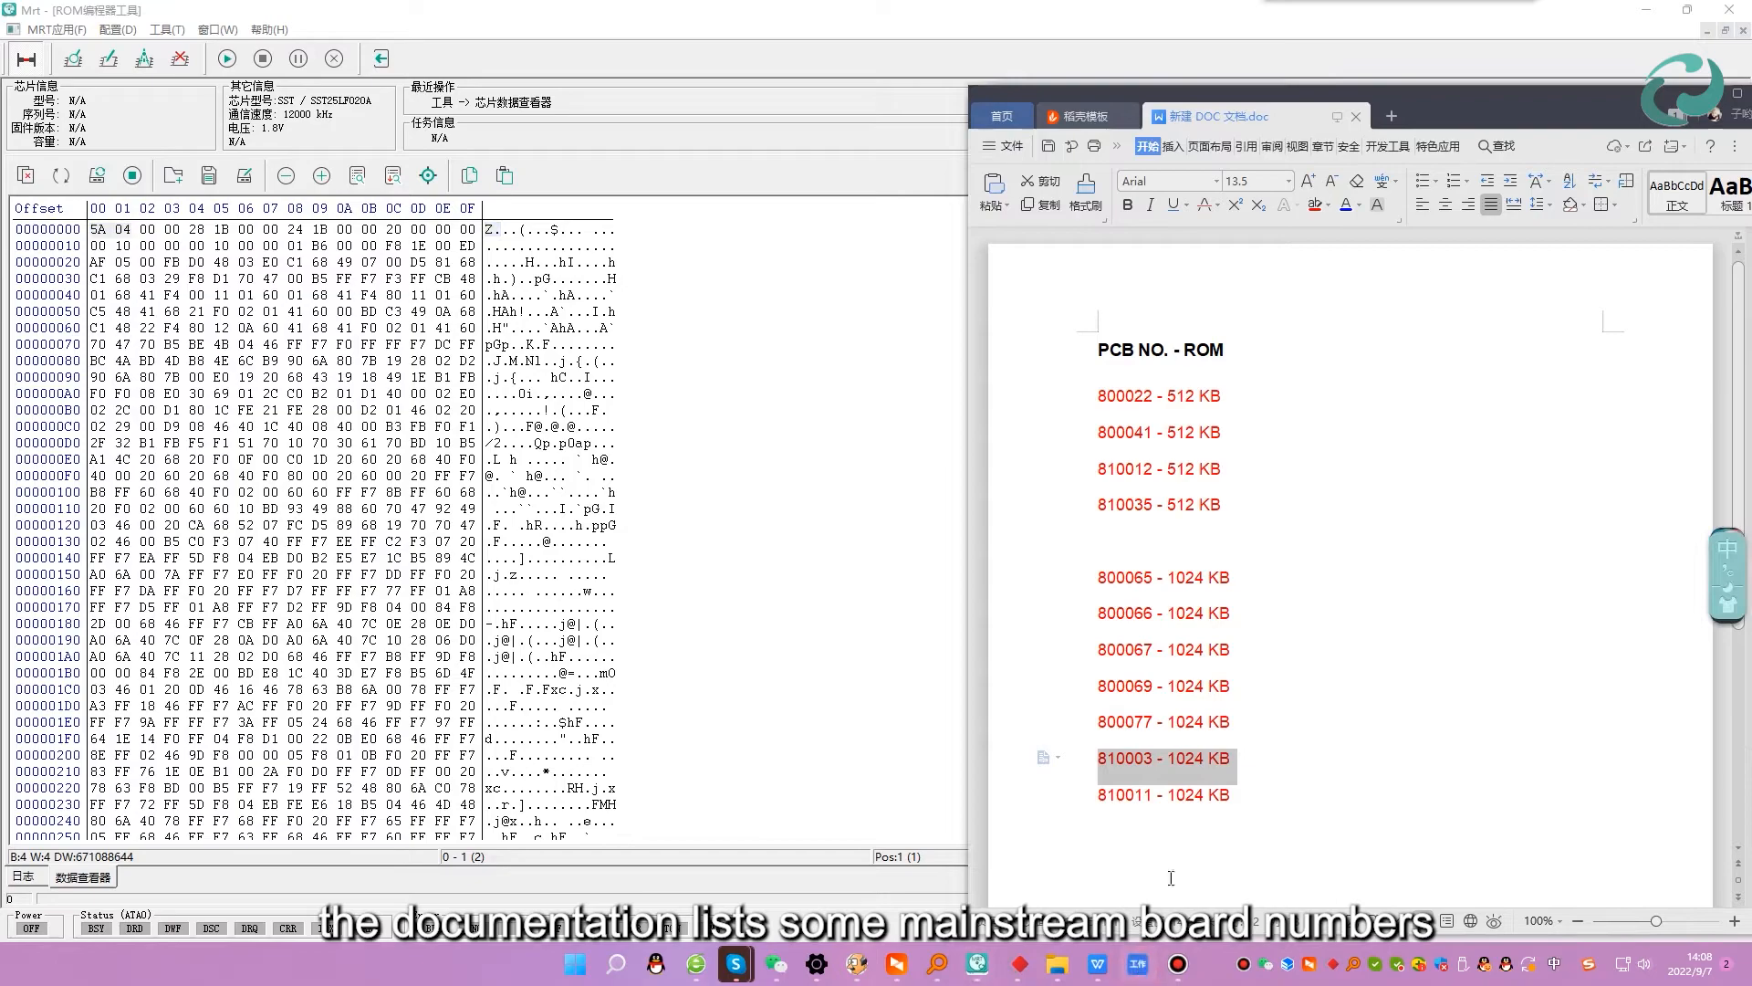
left_click(1369, 548)
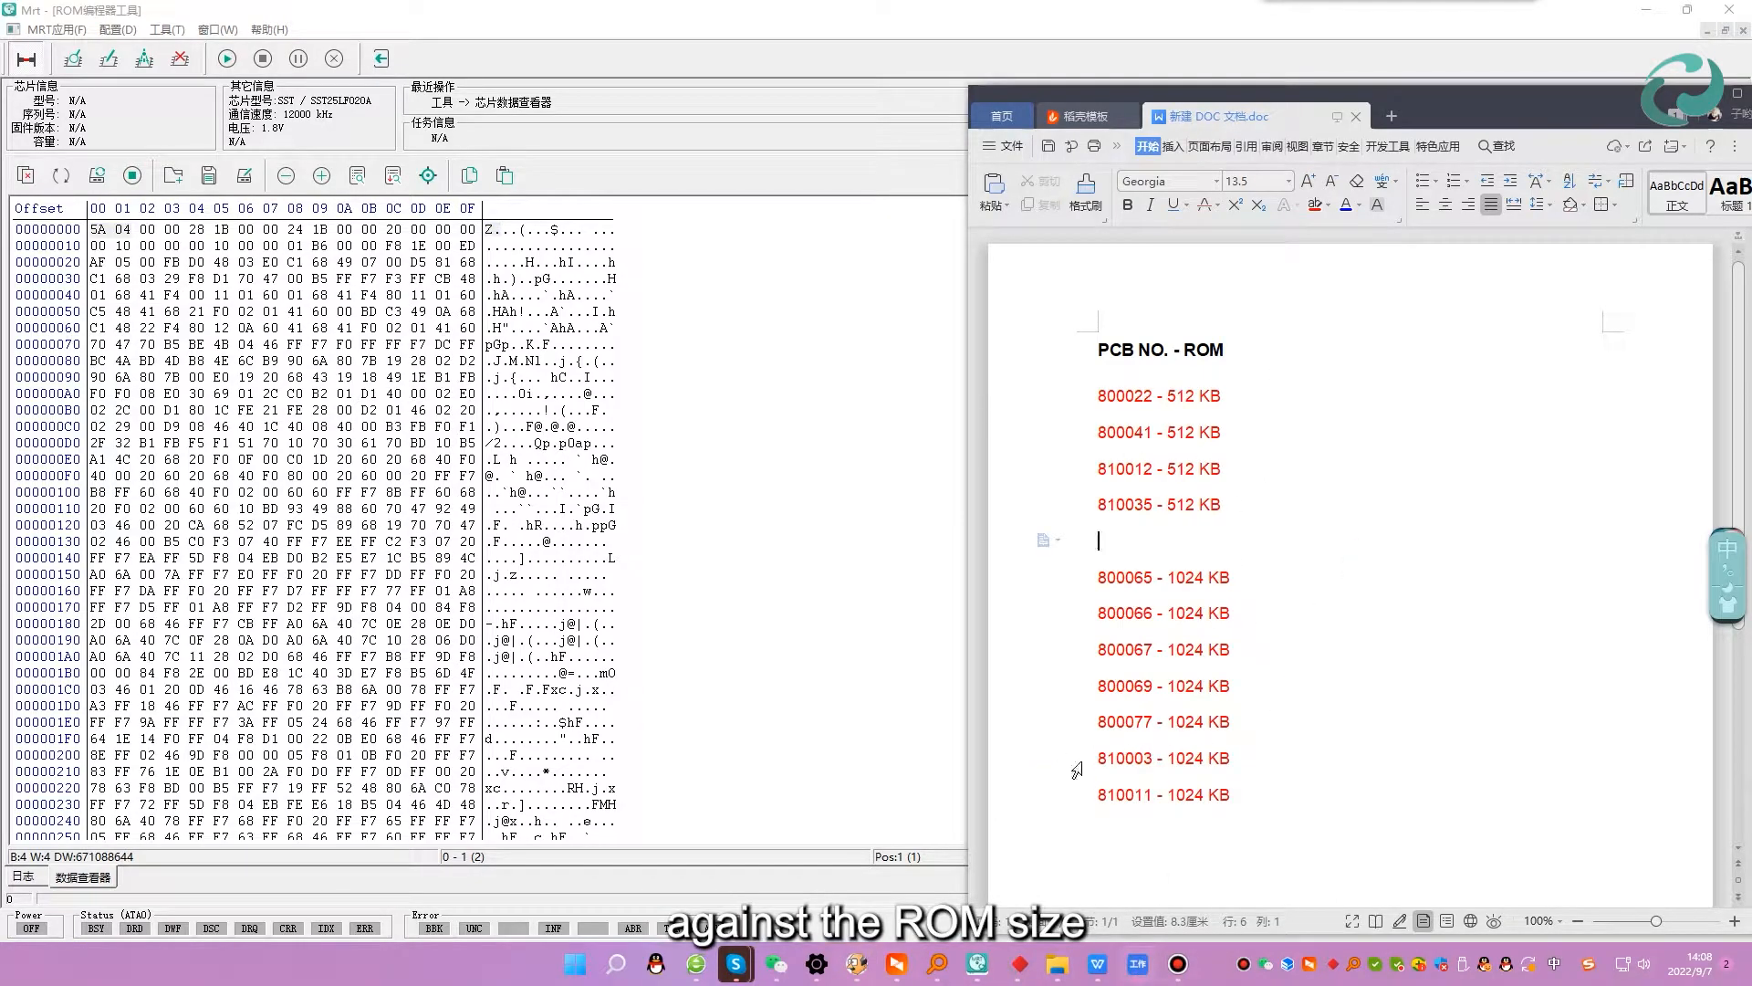
left_click_drag(1079, 765, 1246, 765)
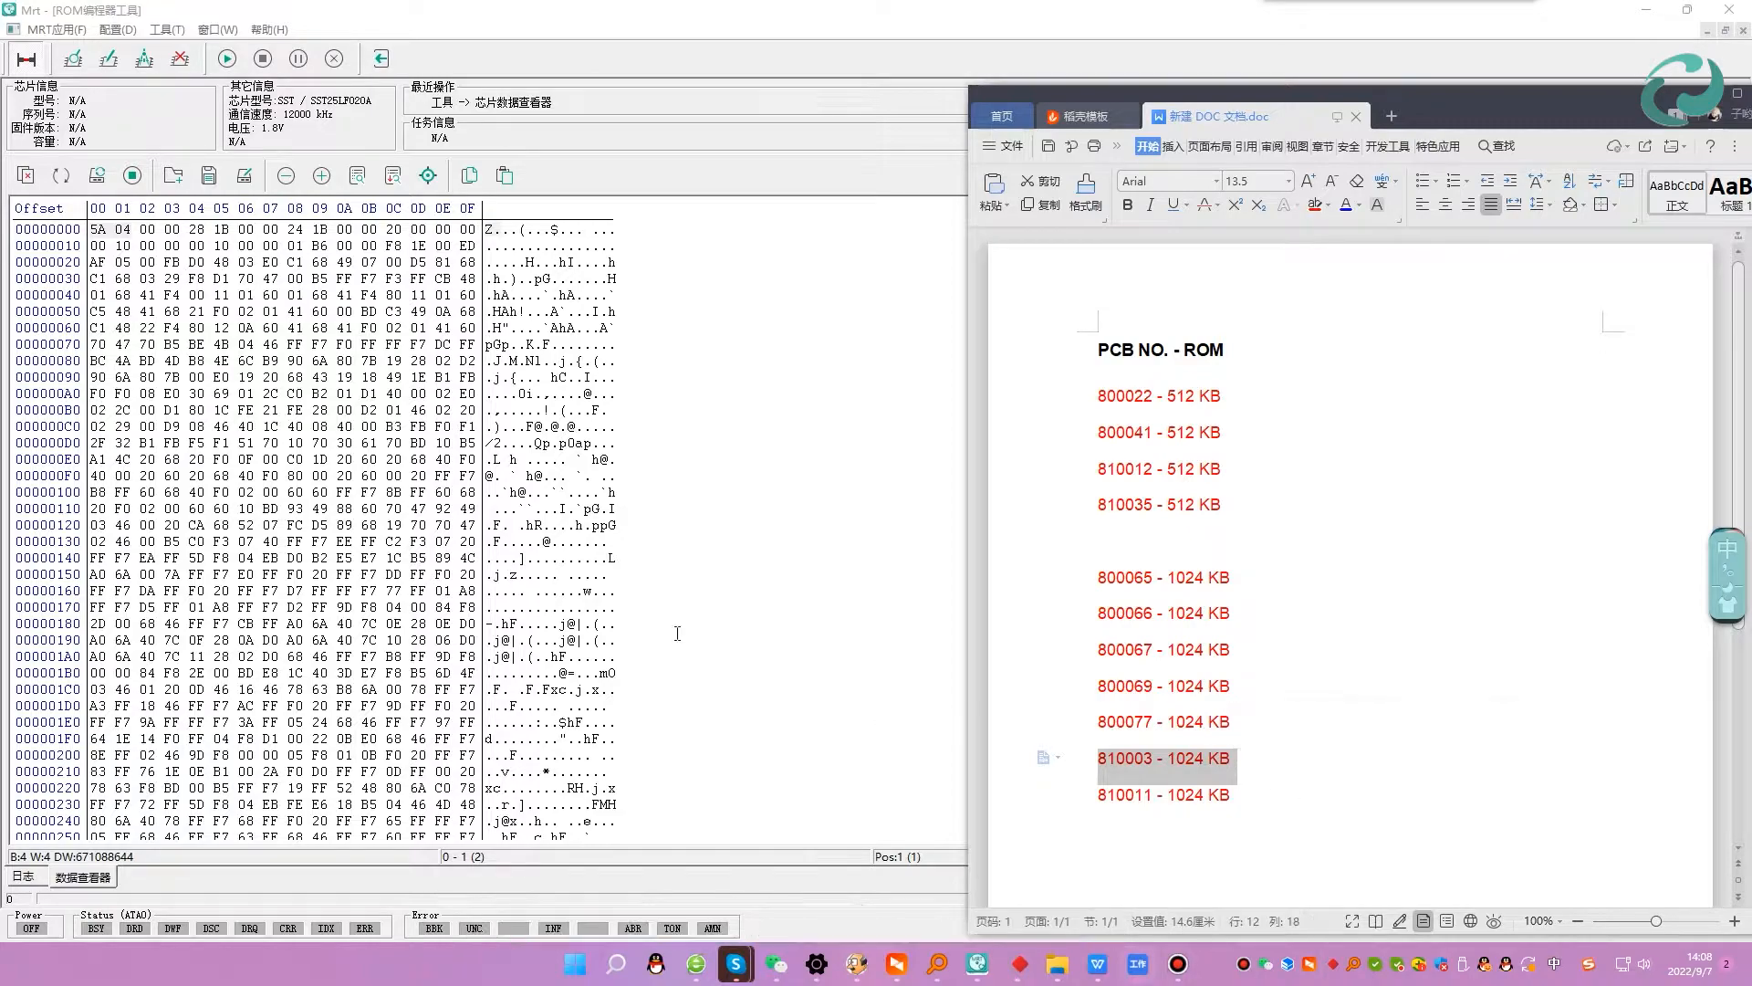
Back in MRT, read the ROM chip data from start address 0 with a chip capacity of 1024 KB.
left_click(297, 329)
left_click(98, 179)
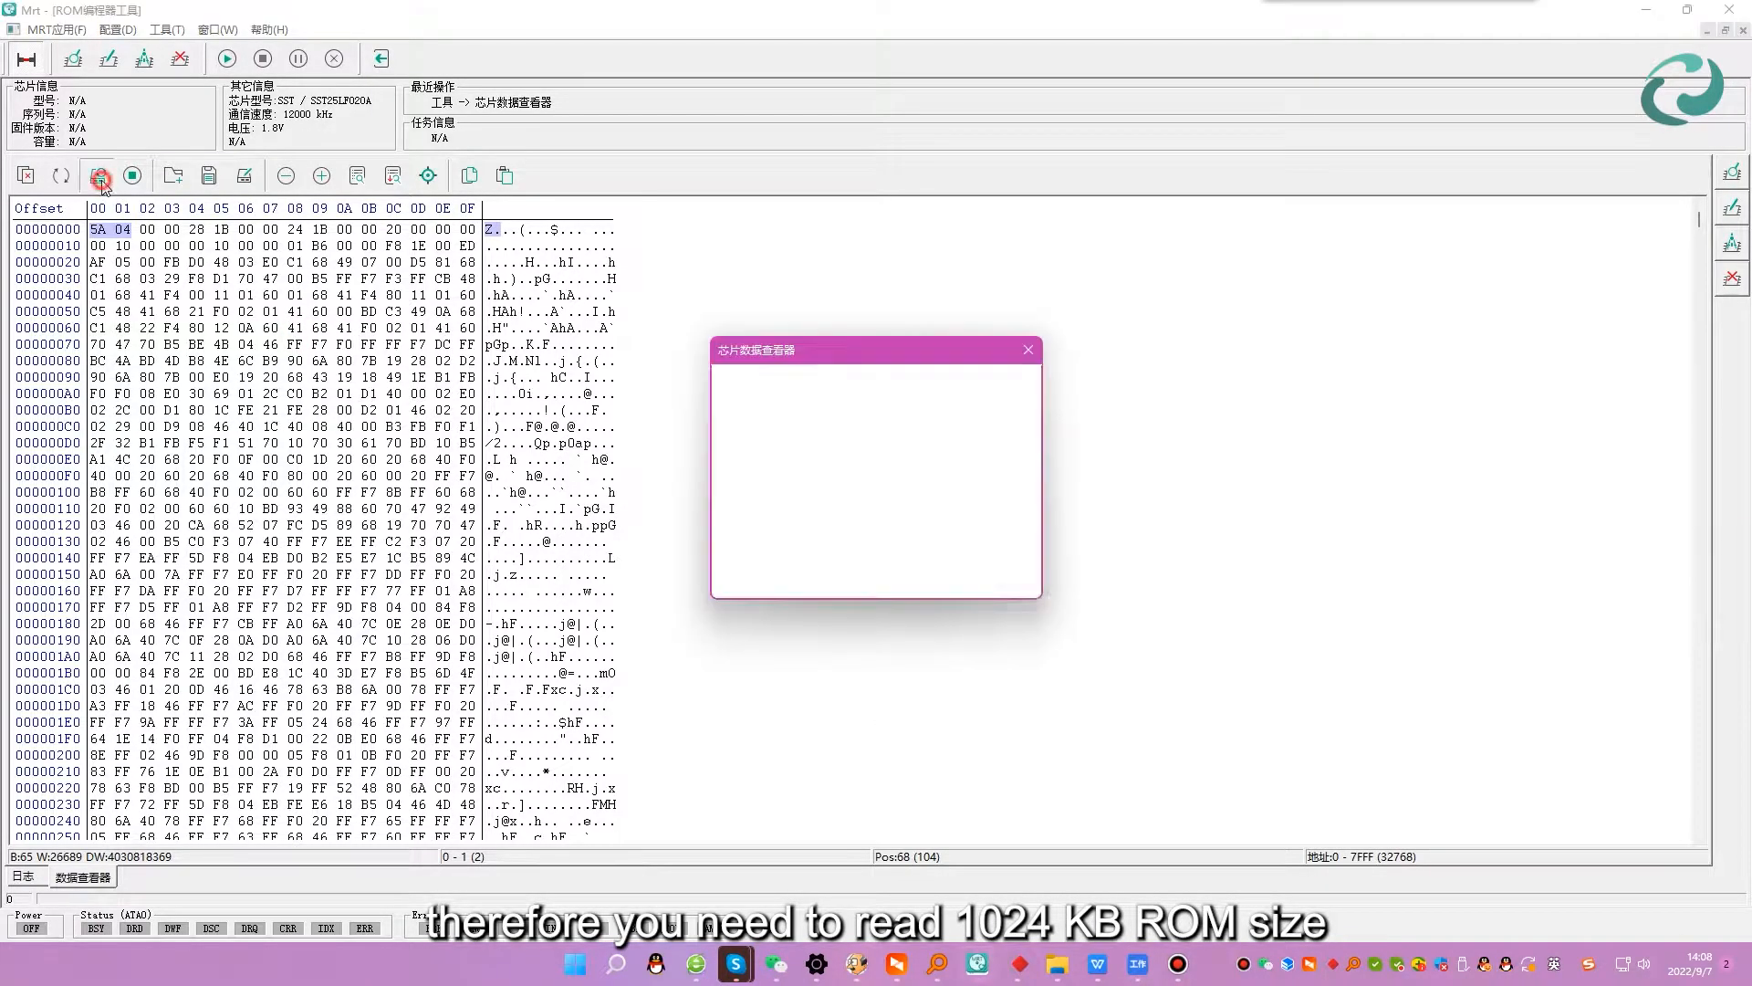
left_click(903, 480)
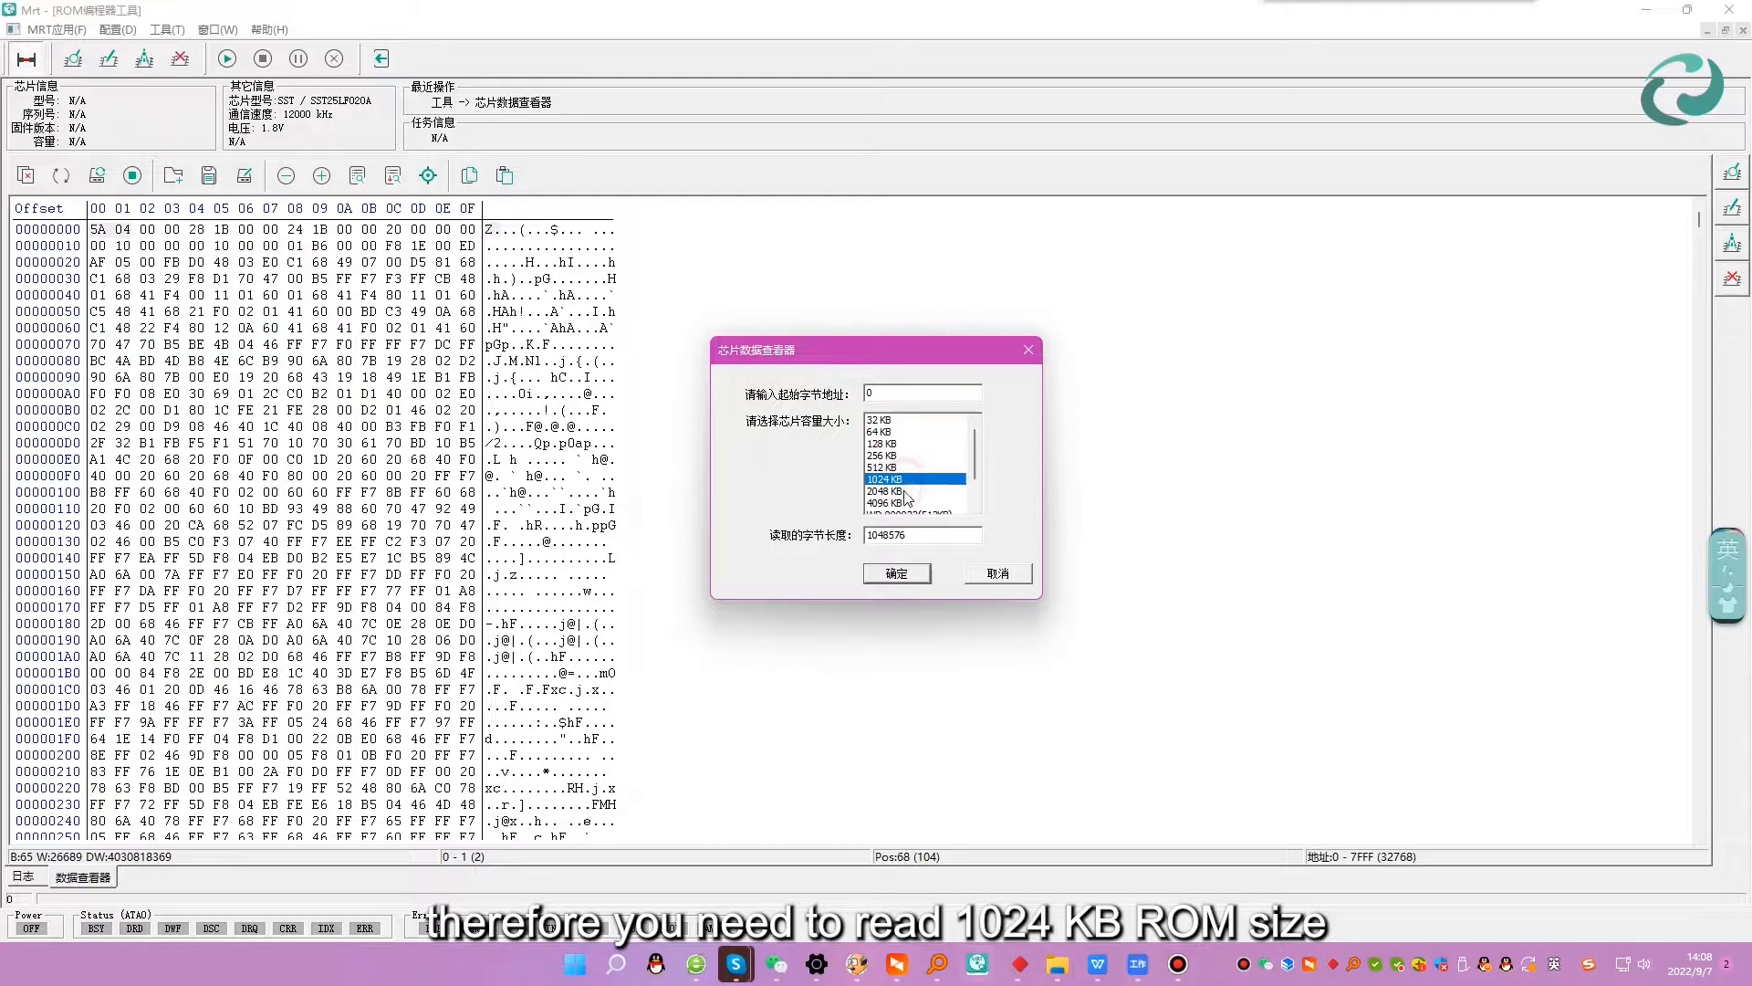
left_click(895, 574)
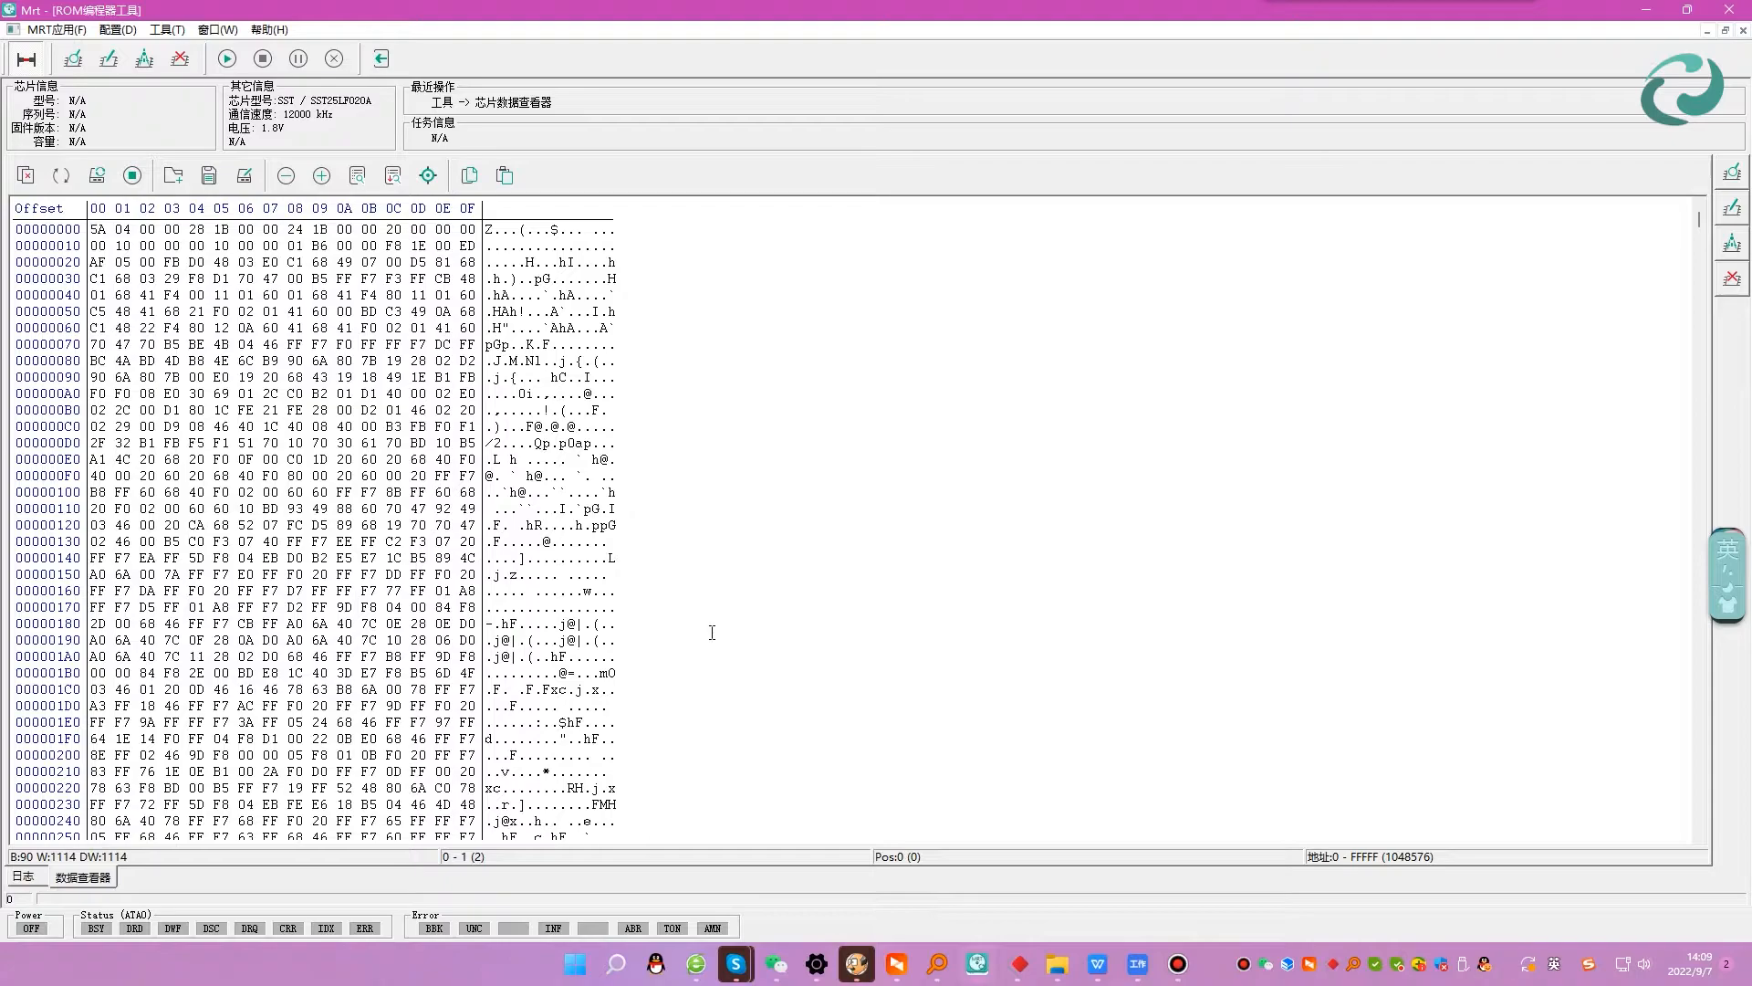
Search the ROM data for hex 524F594C and go through the following matches to check the data's integrity.
left_click(319, 278)
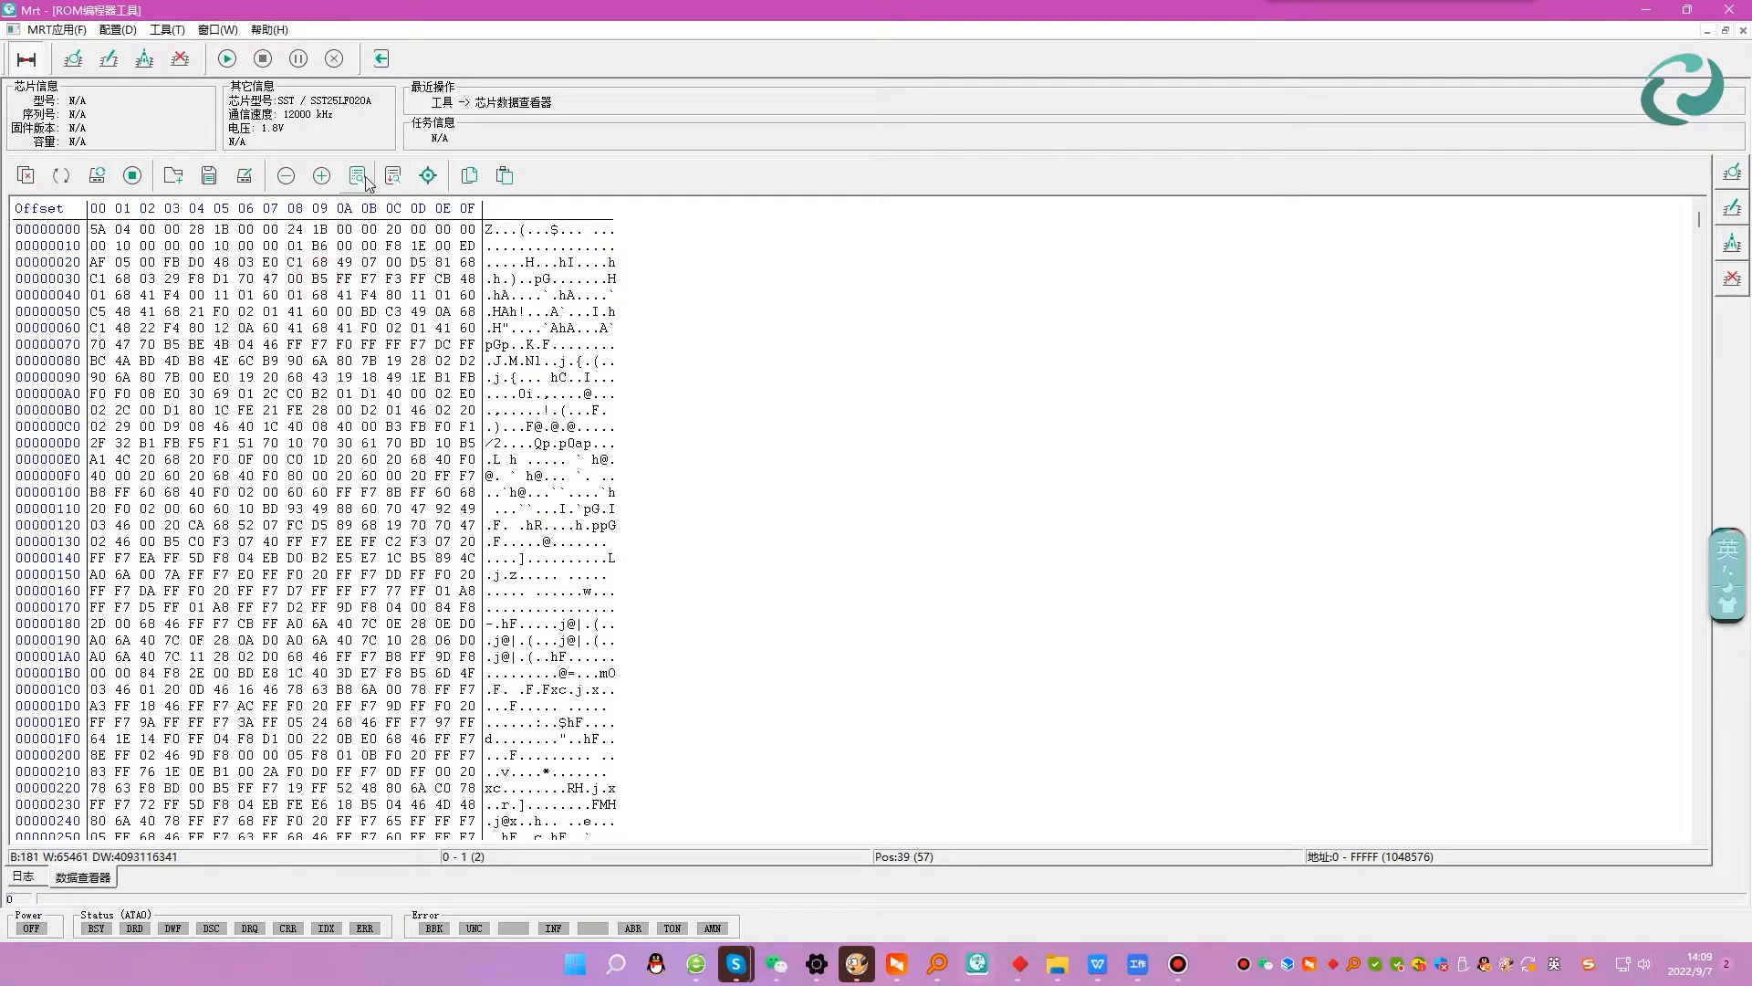
left_click(361, 178)
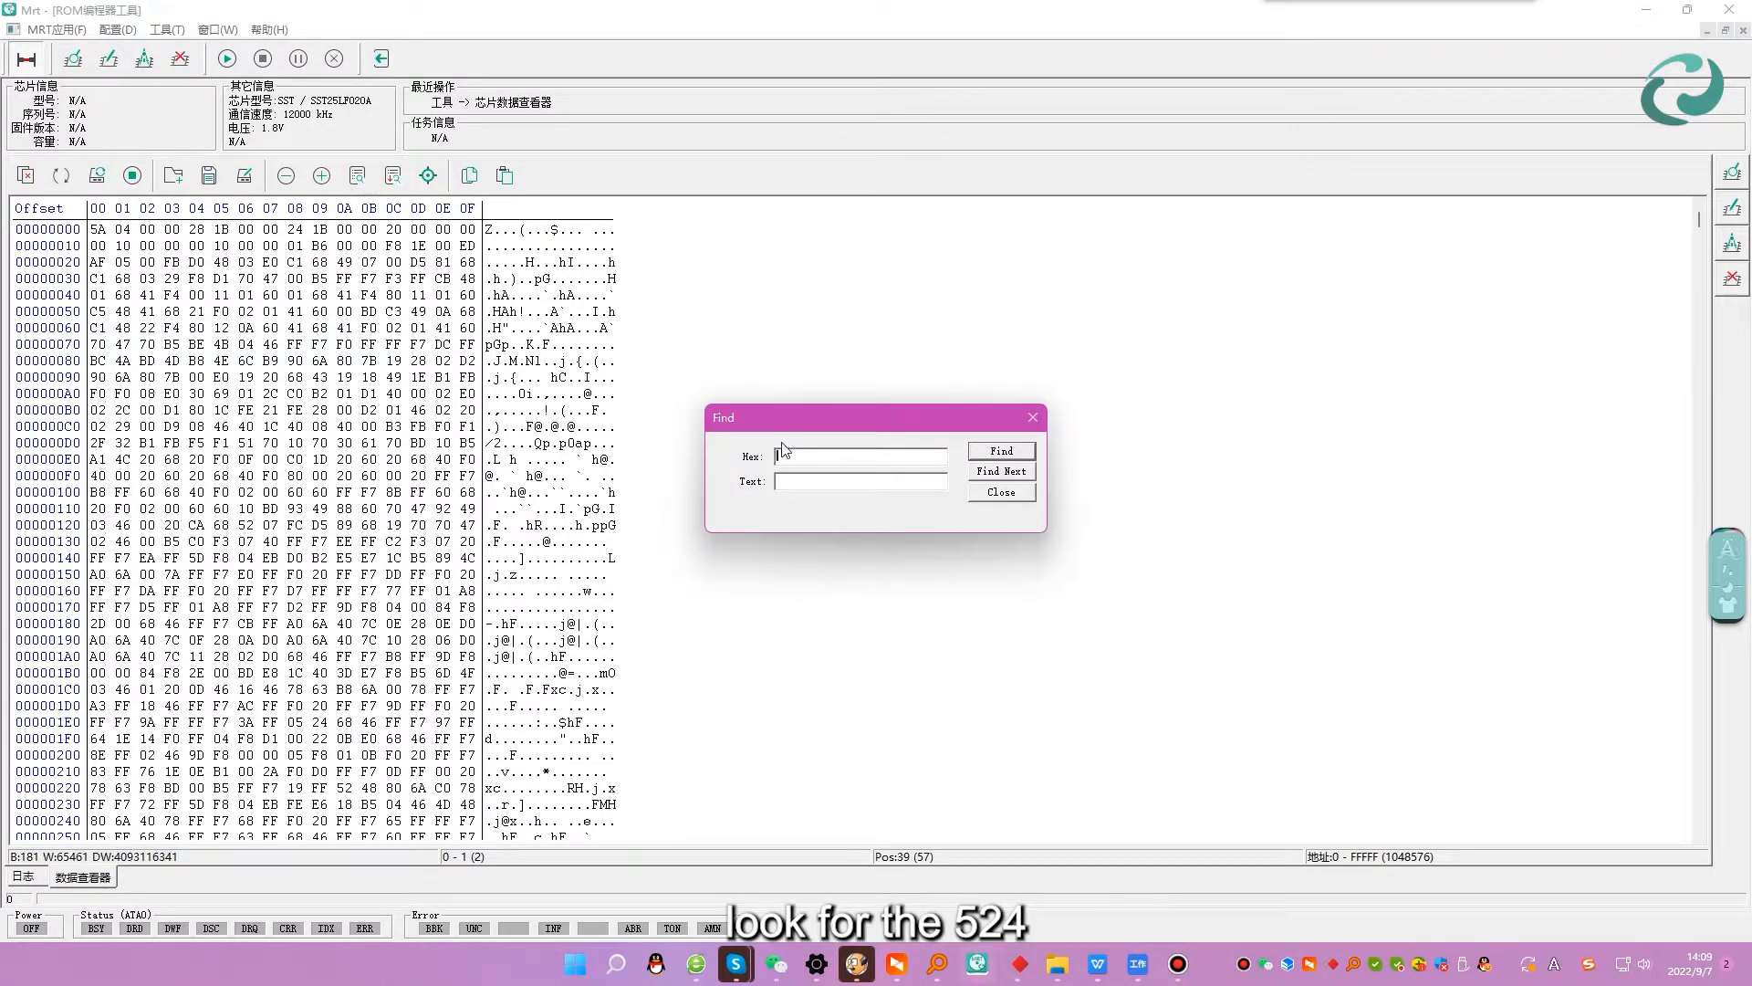
left_click(876, 461)
left_click(1000, 450)
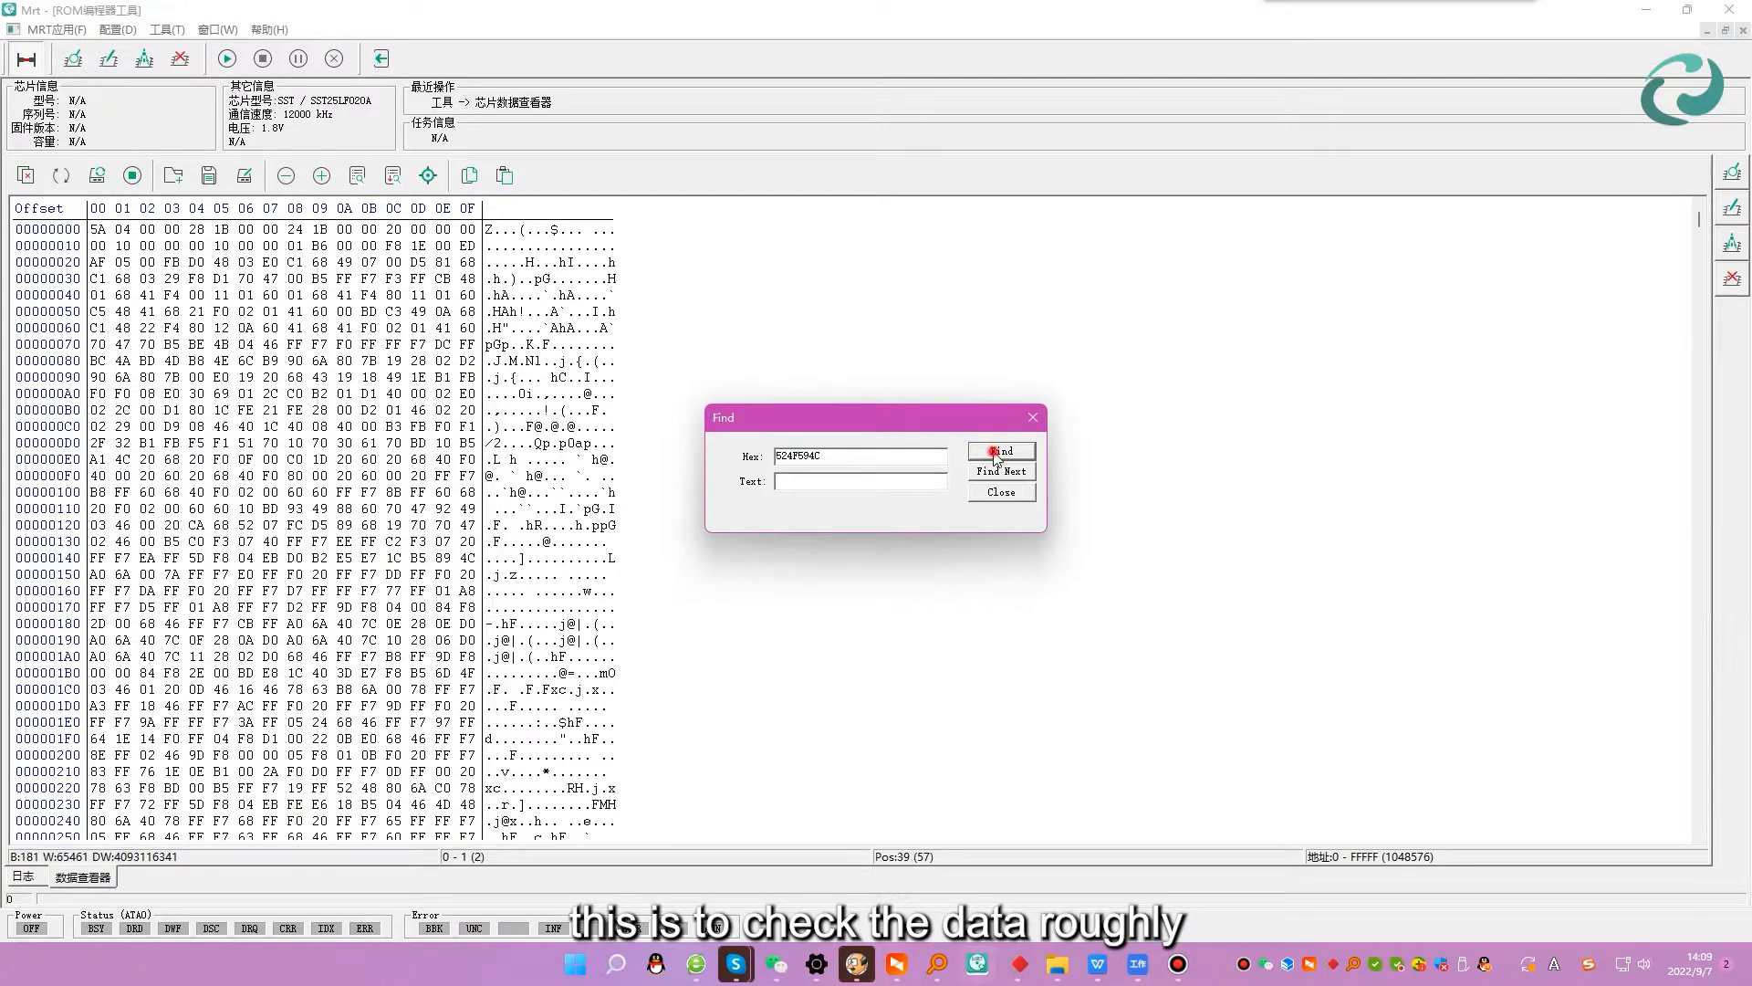
left_click(392, 178)
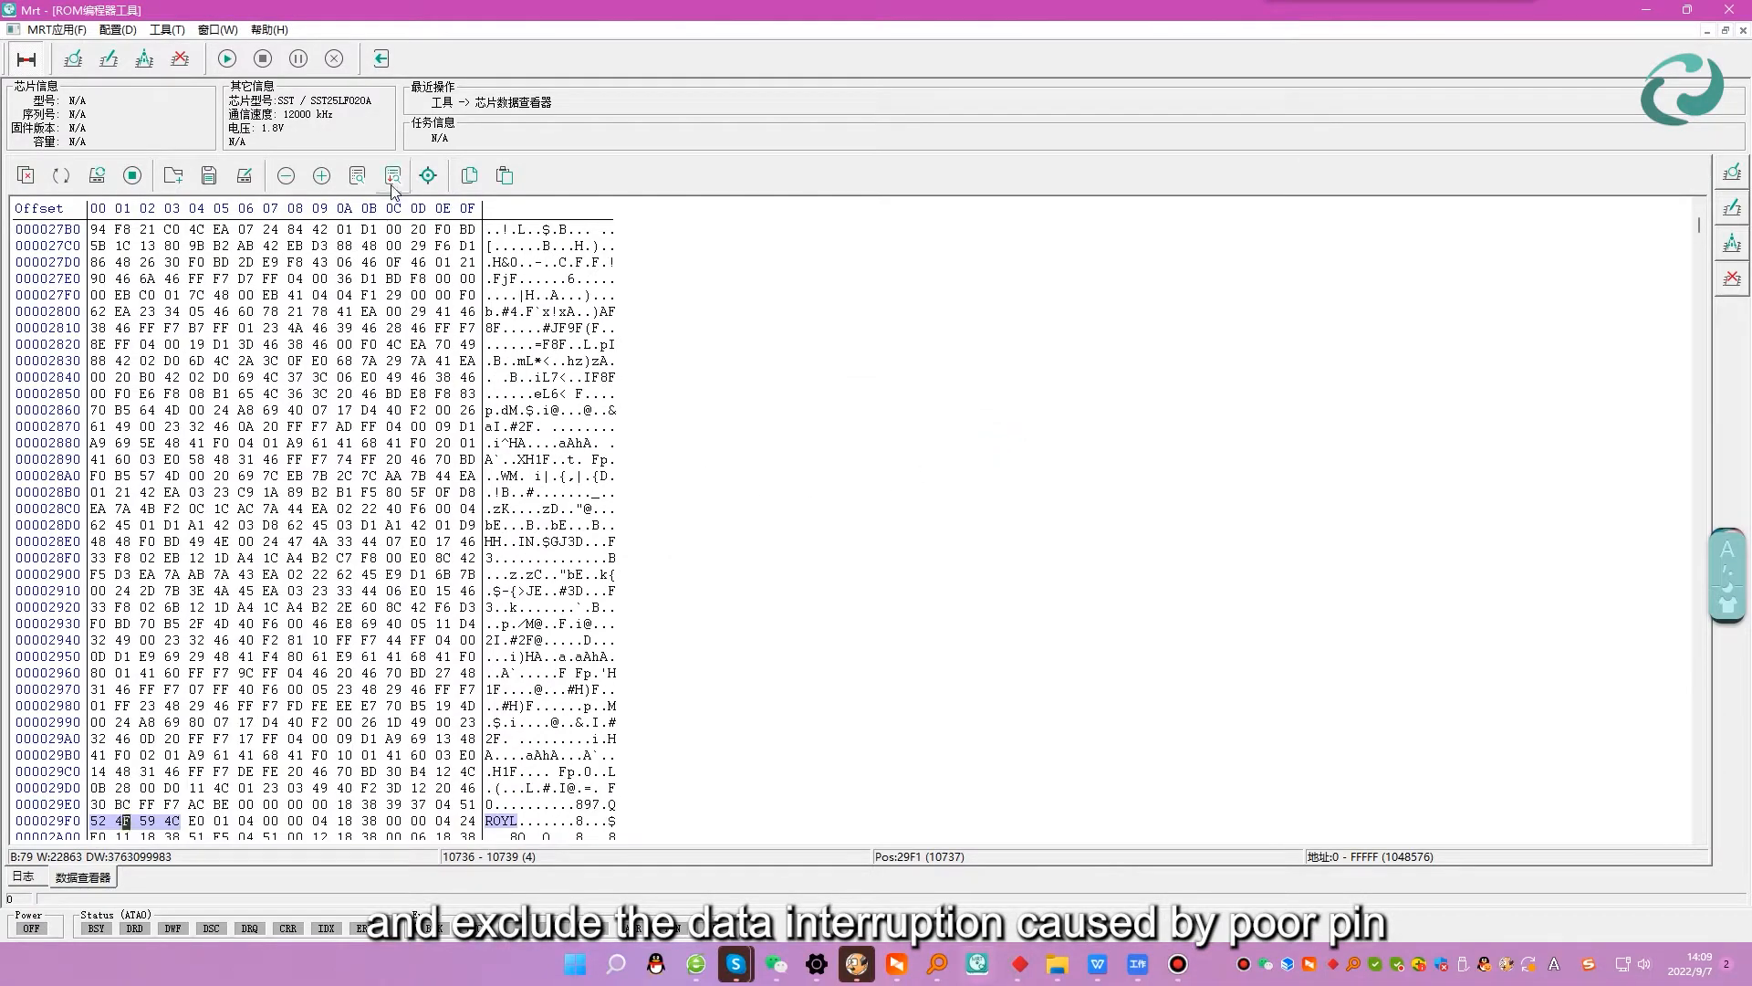
left_click(392, 180)
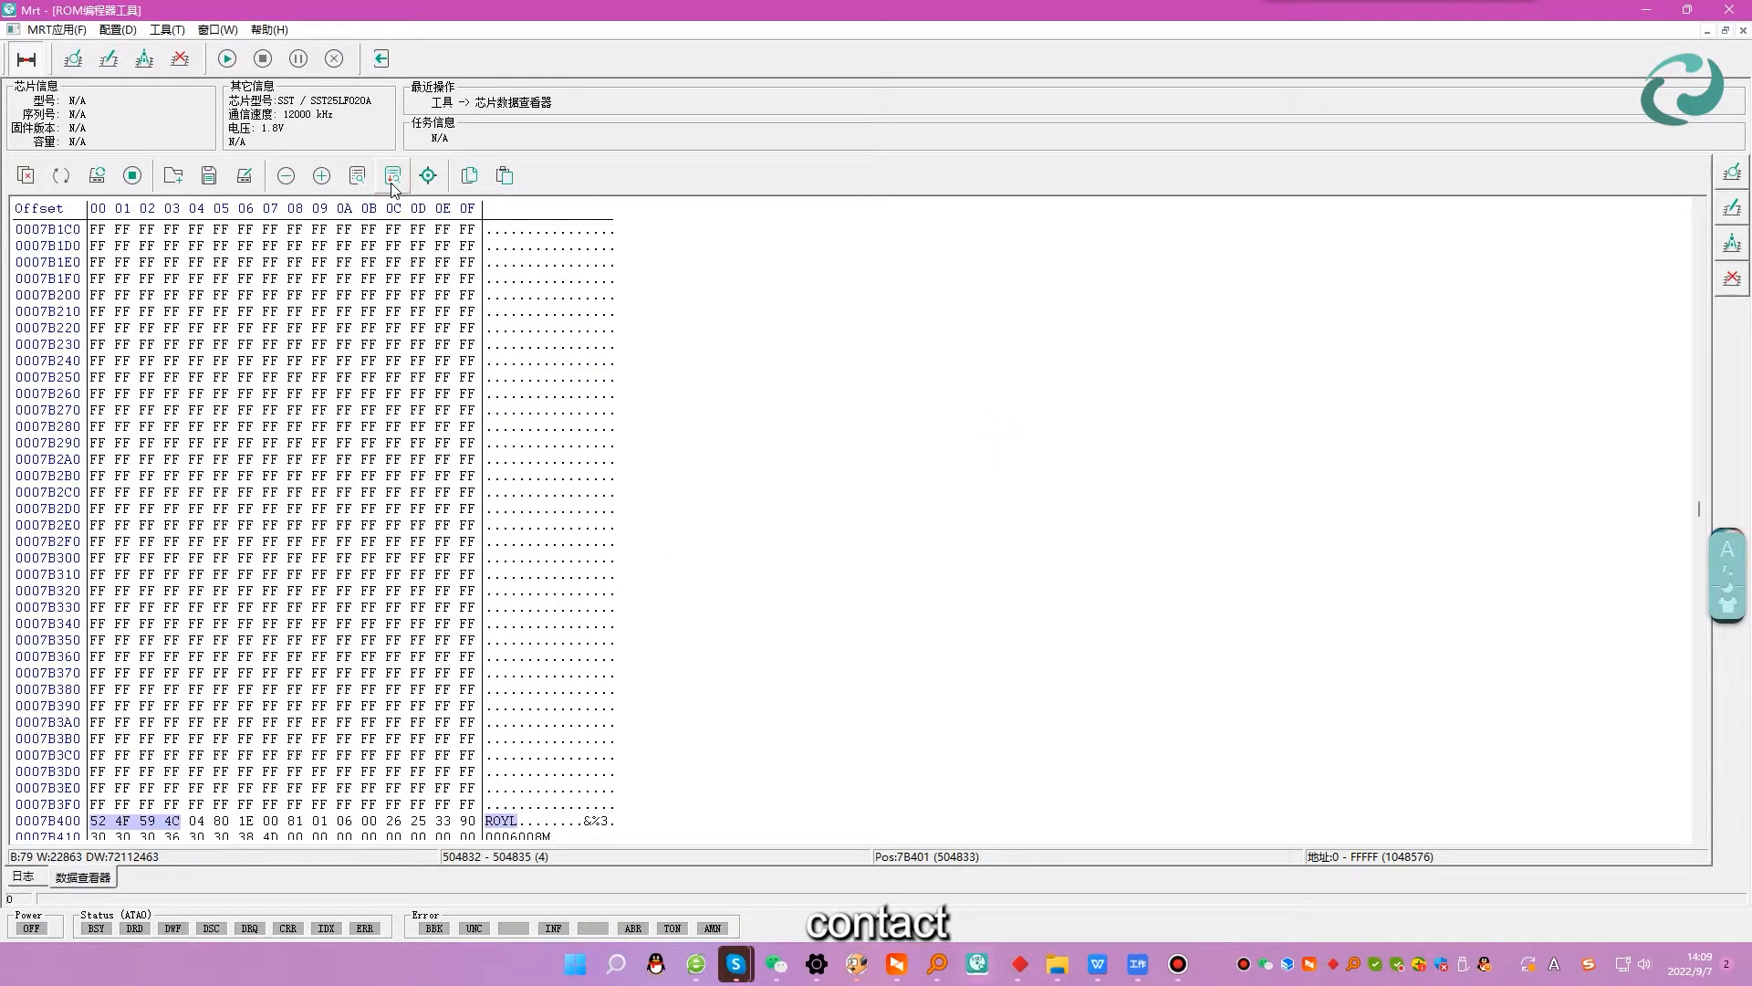
left_click(392, 178)
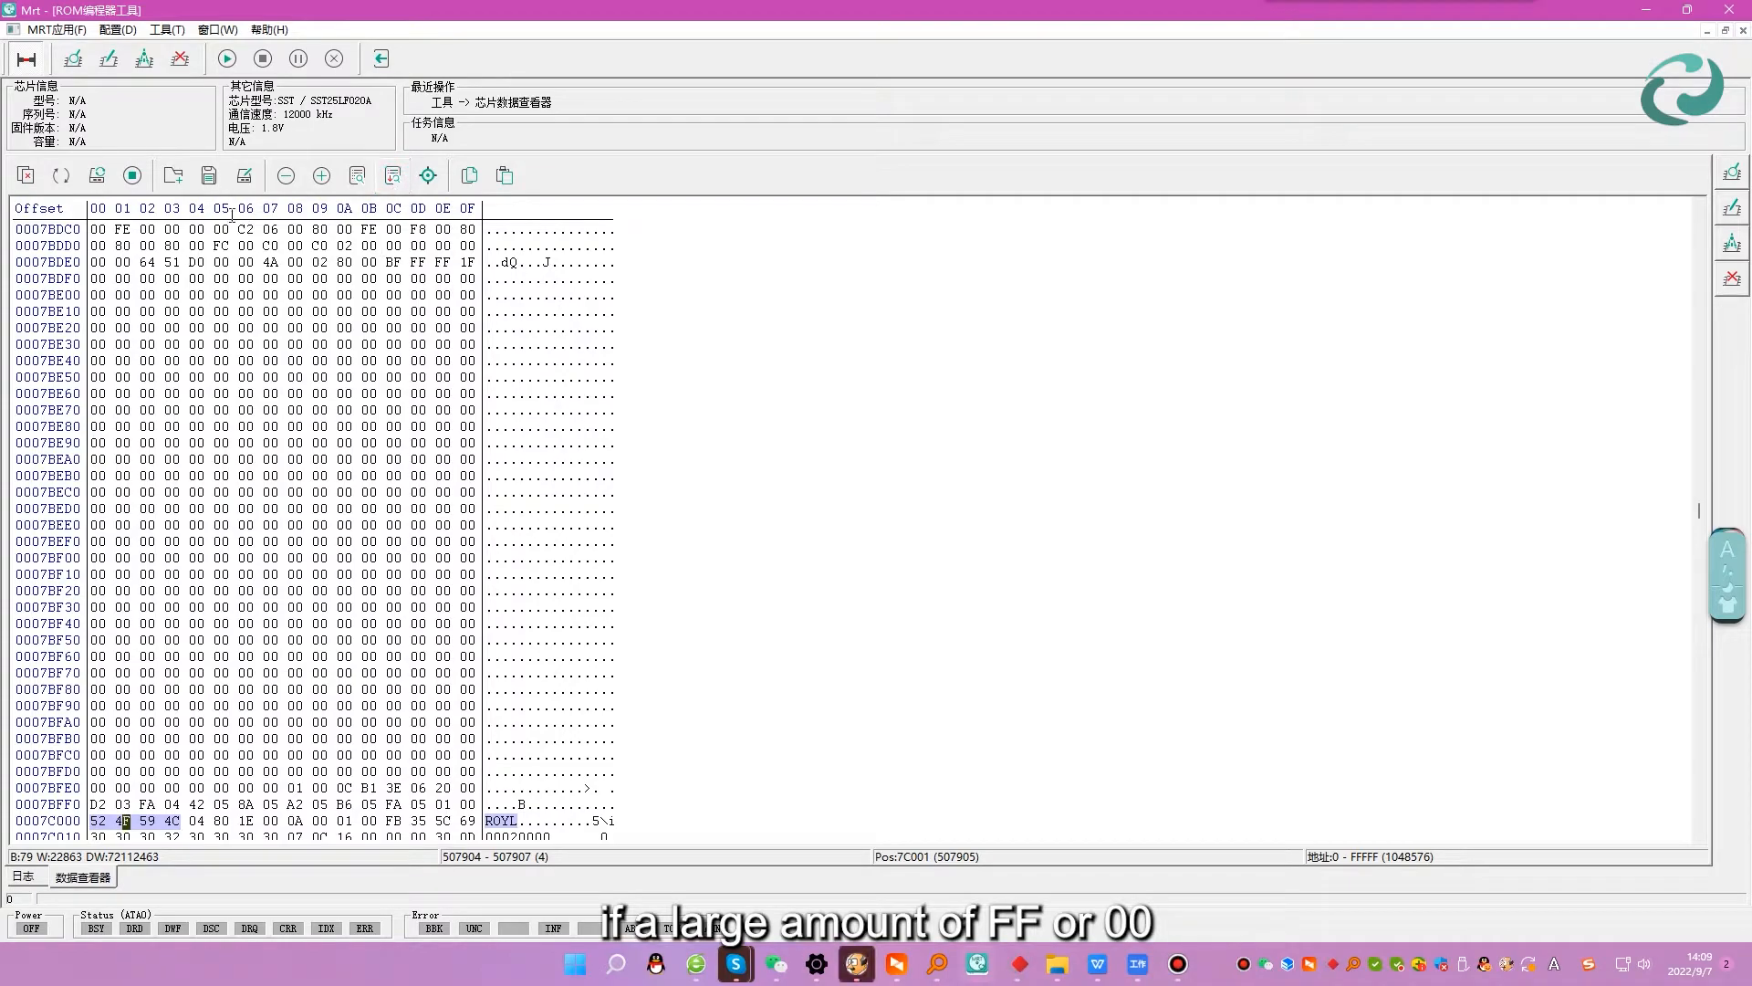
Start saving the ROM data and create a storage folder named 810003 for it.
left_click(208, 175)
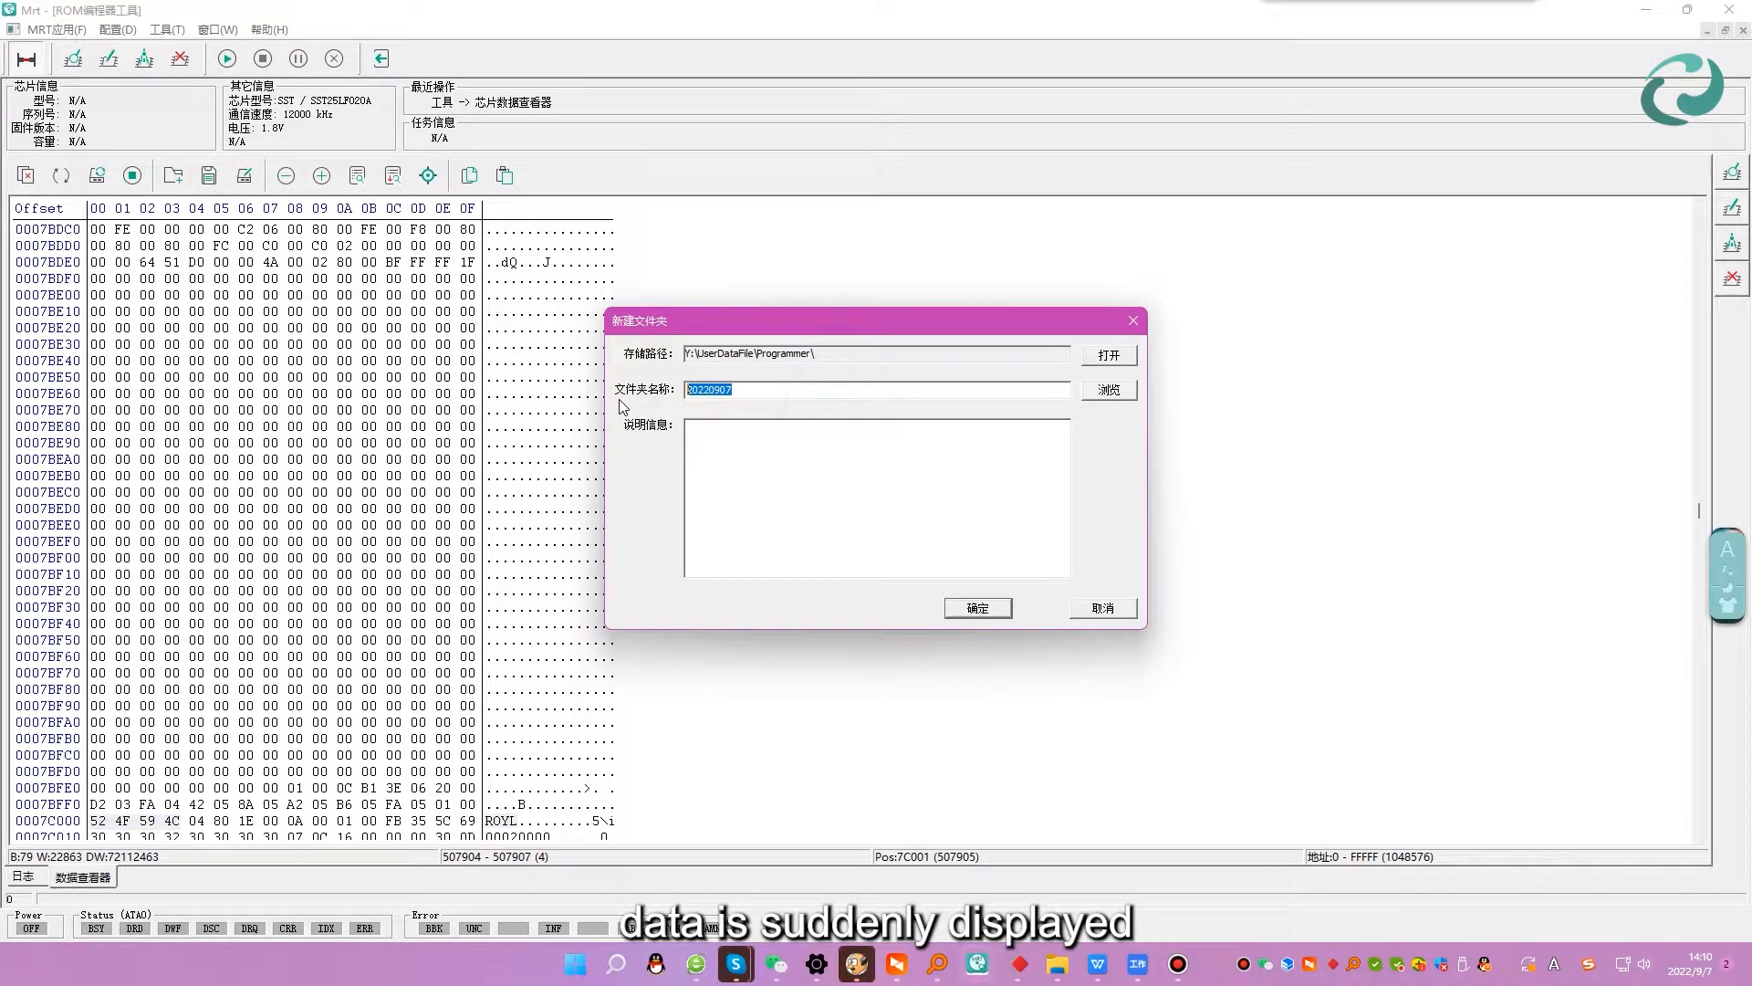
type("81000")
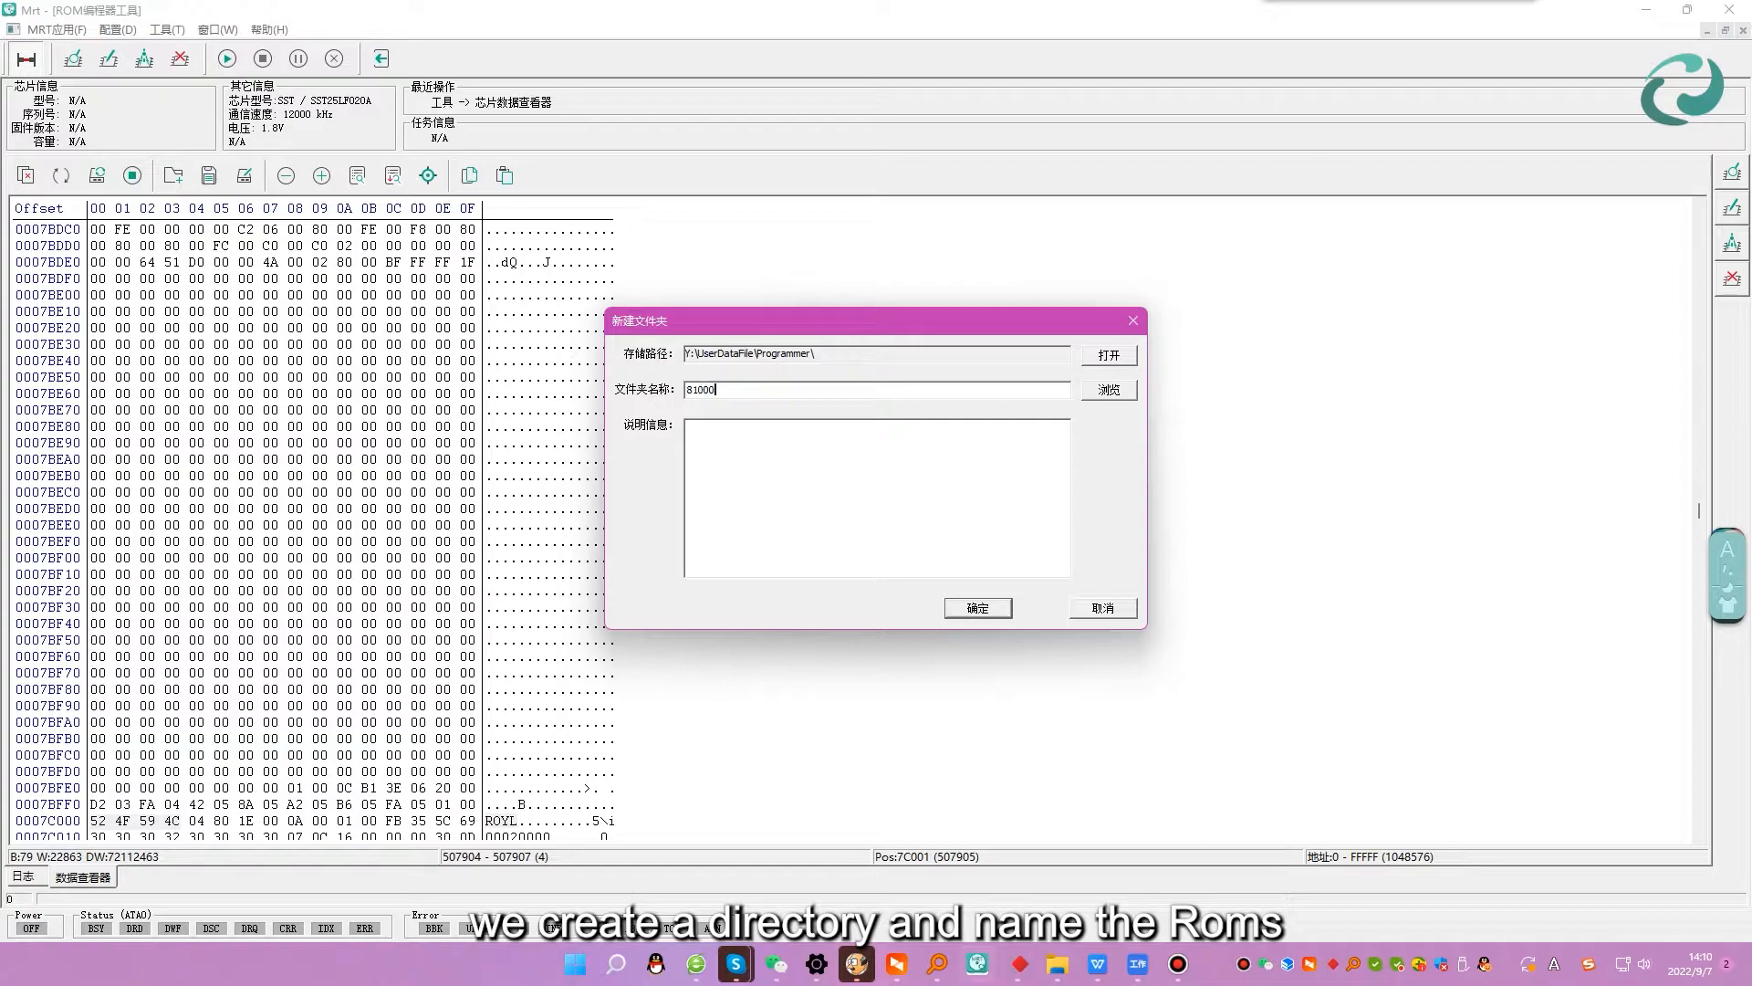
type("3")
left_click(989, 614)
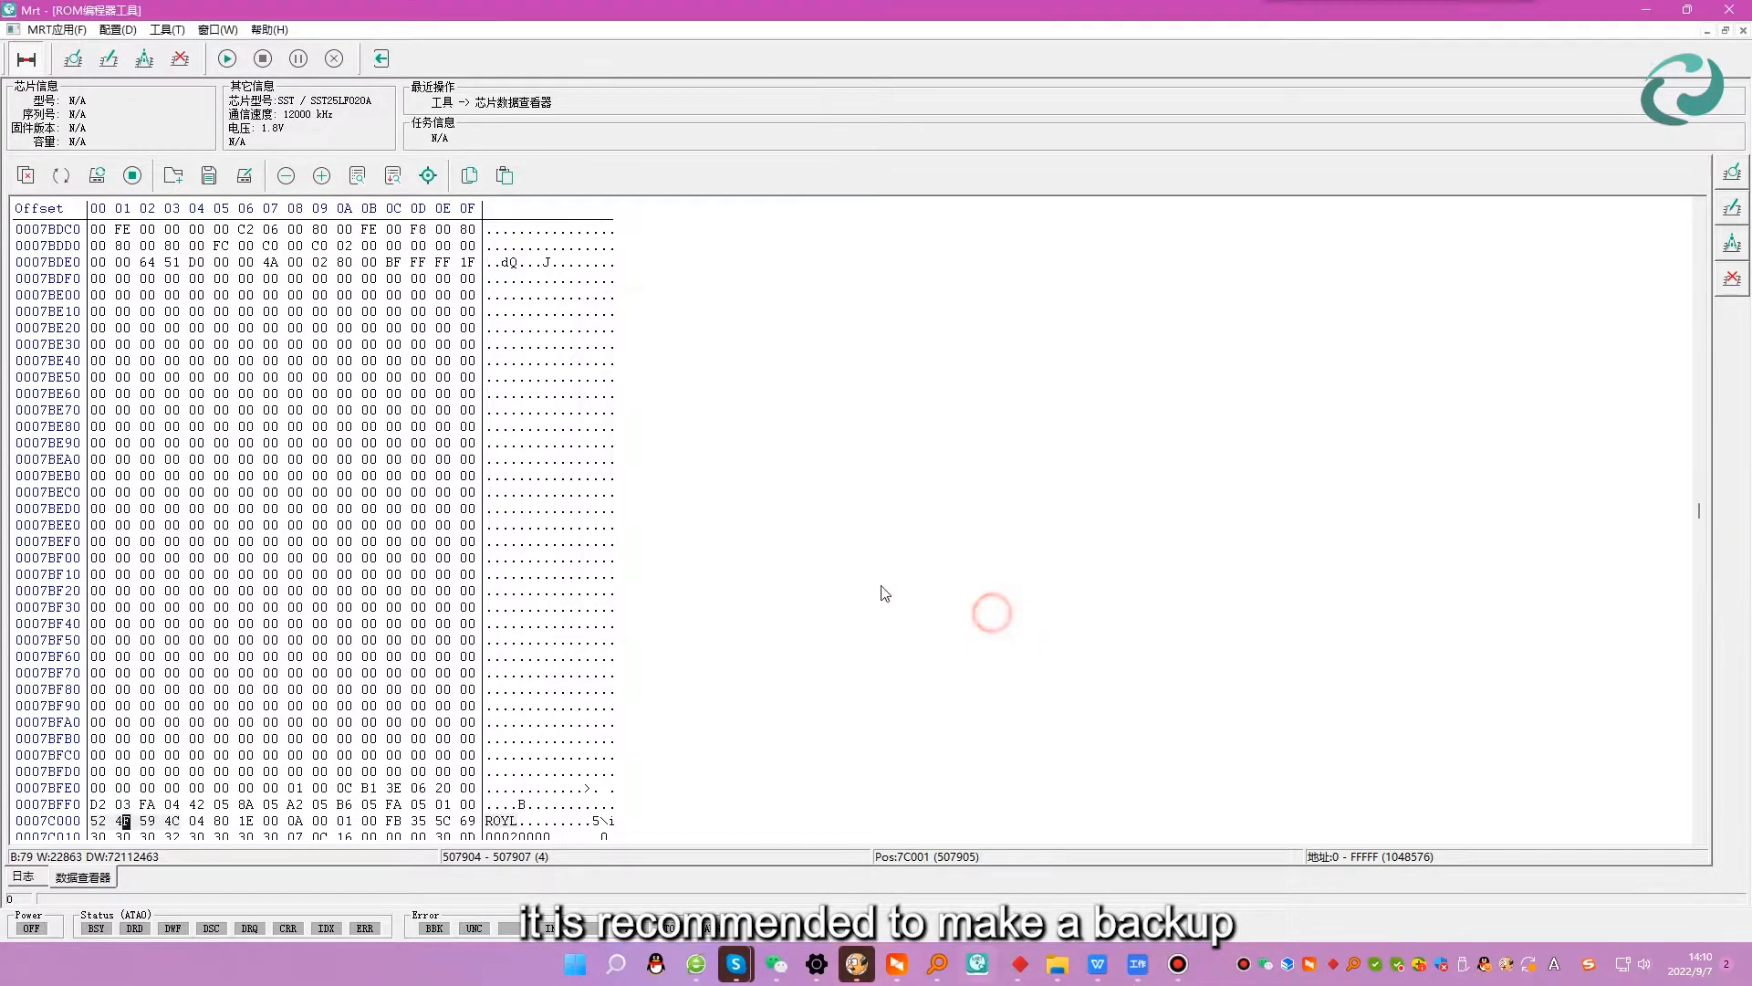
left_click(161, 573)
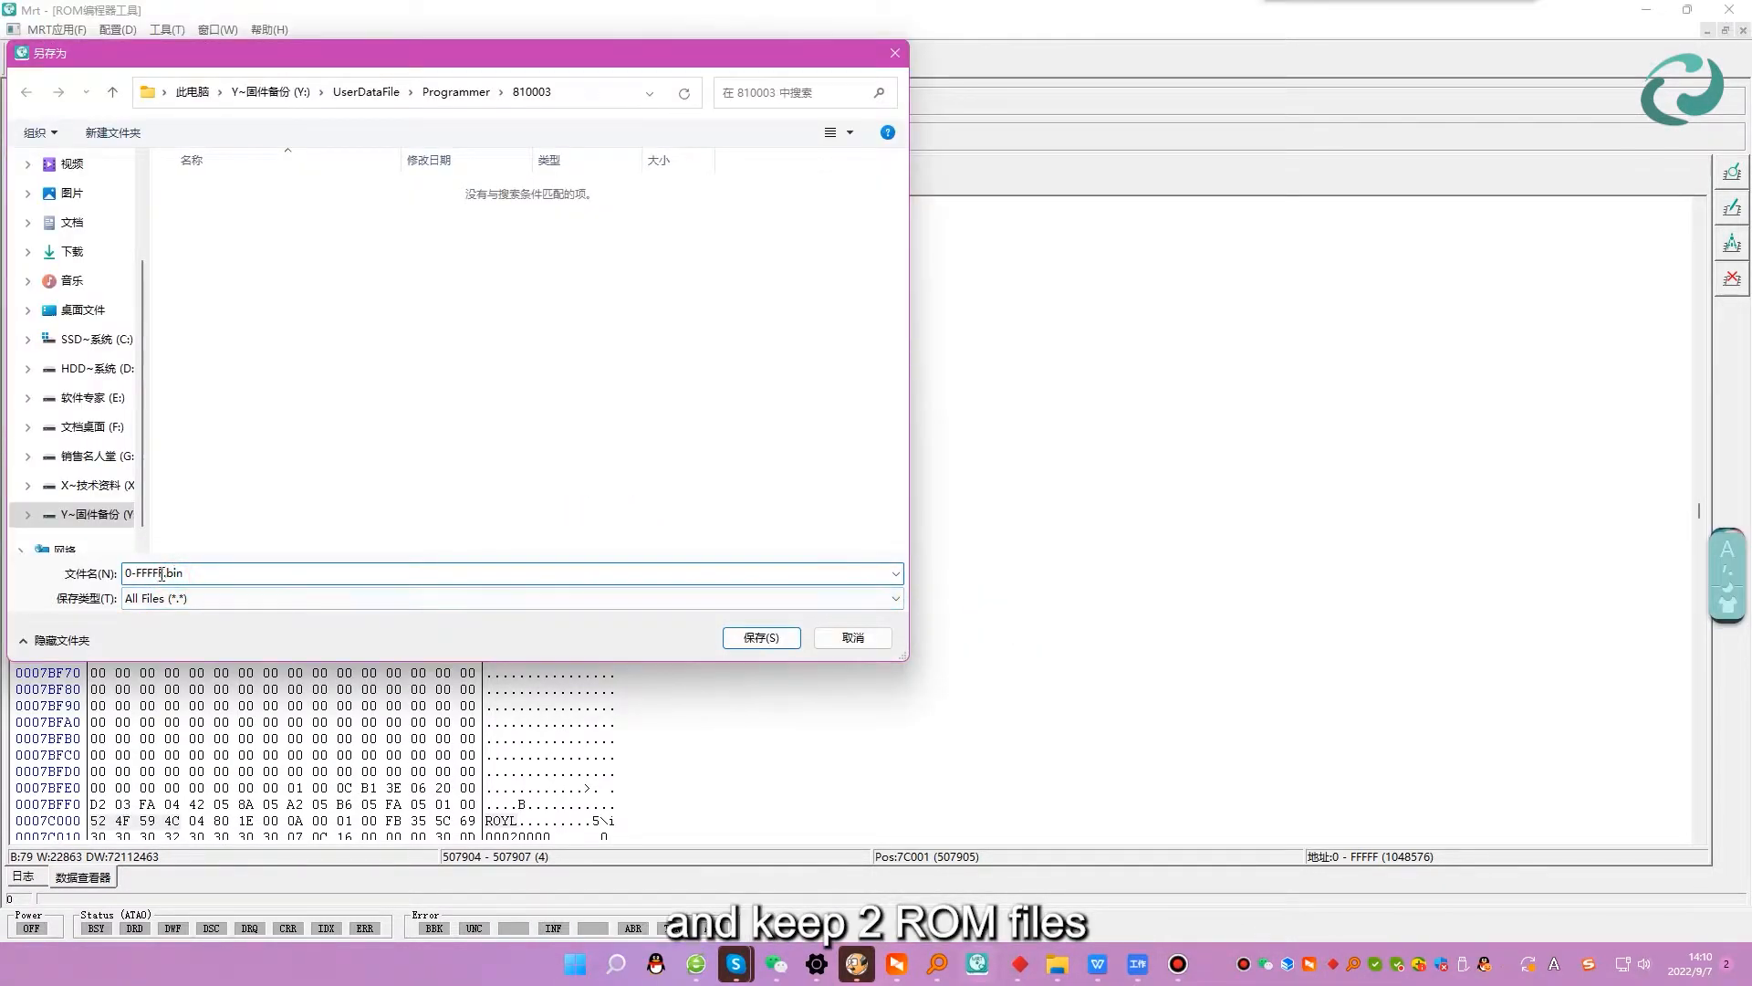
left_click_drag(161, 573, 96, 580)
key("Delete")
key("Delete")
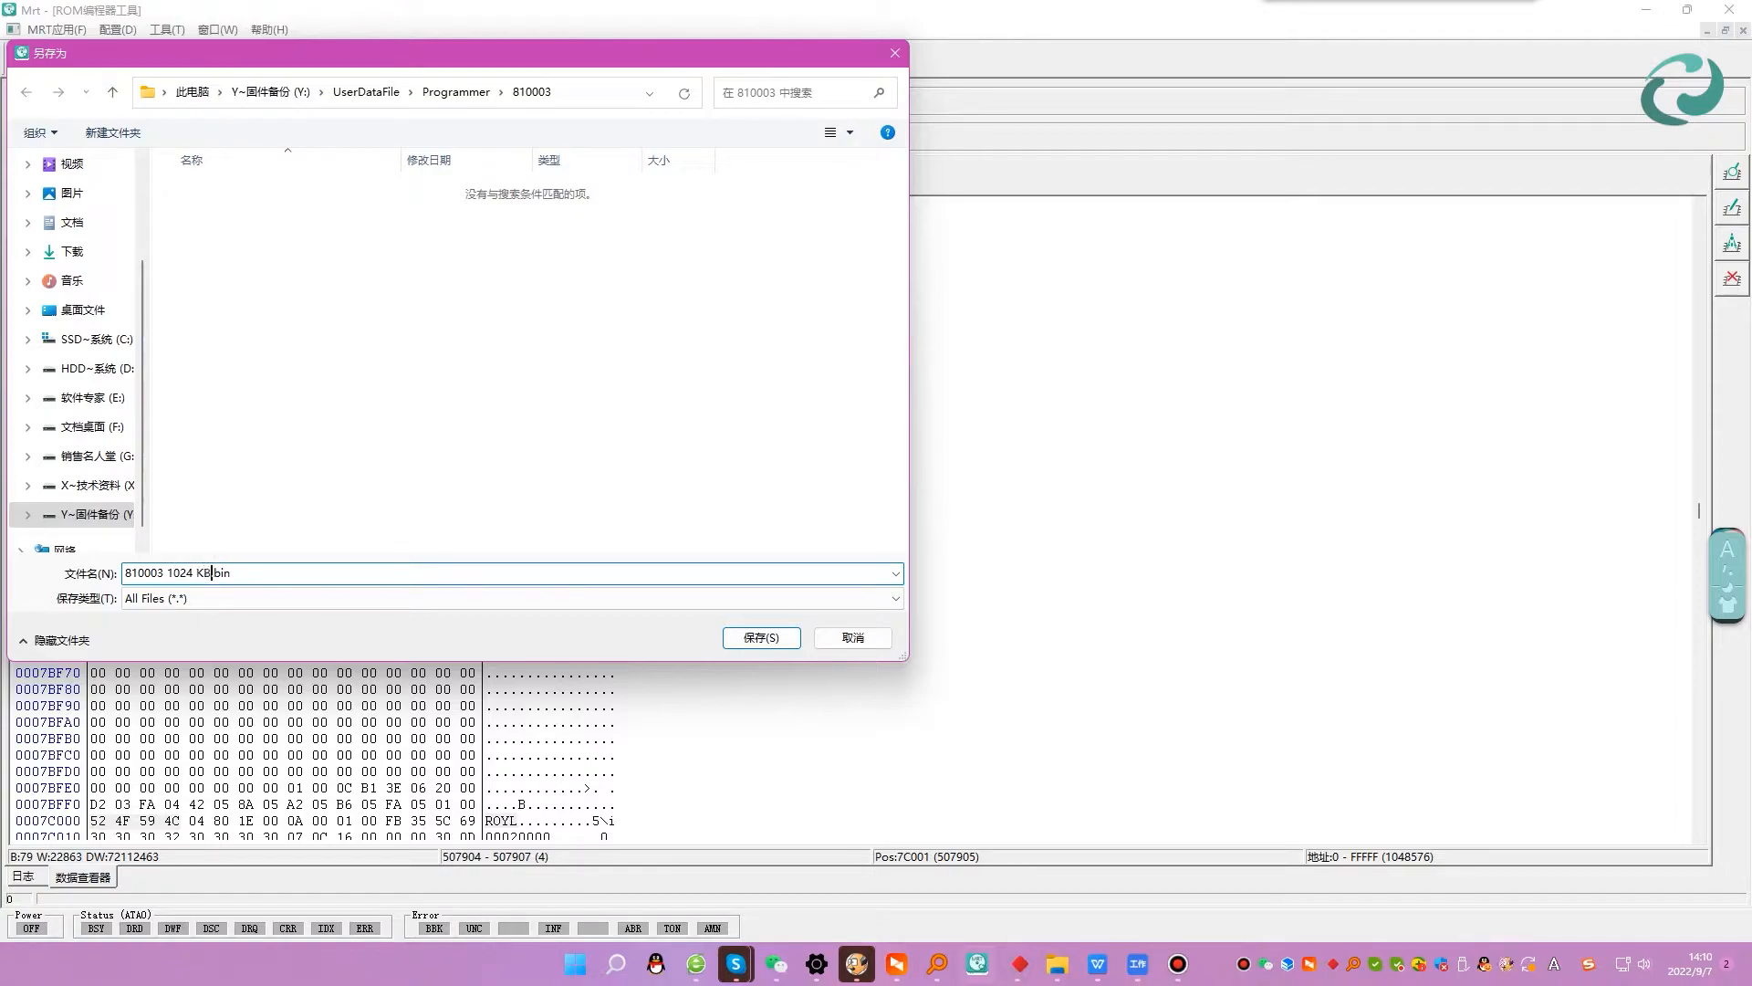
left_click(747, 637)
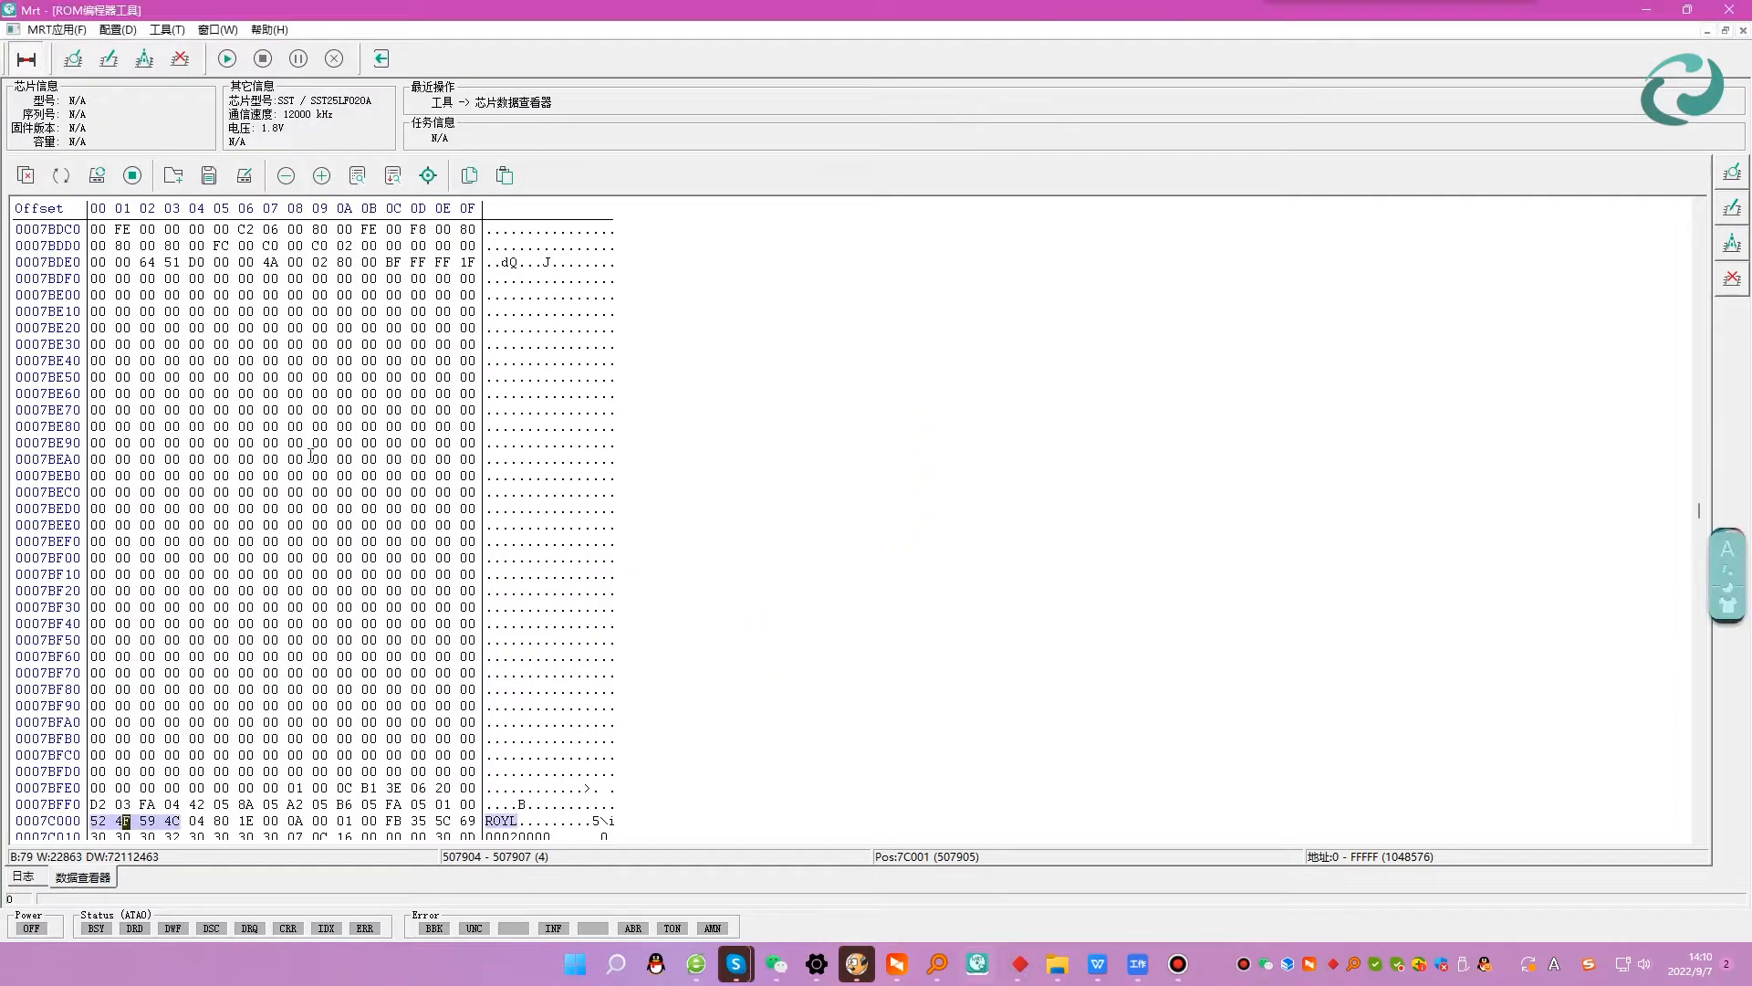
Save a second copy of the ROM data in the same folder as "810003 BACKUP.bin".
left_click(209, 175)
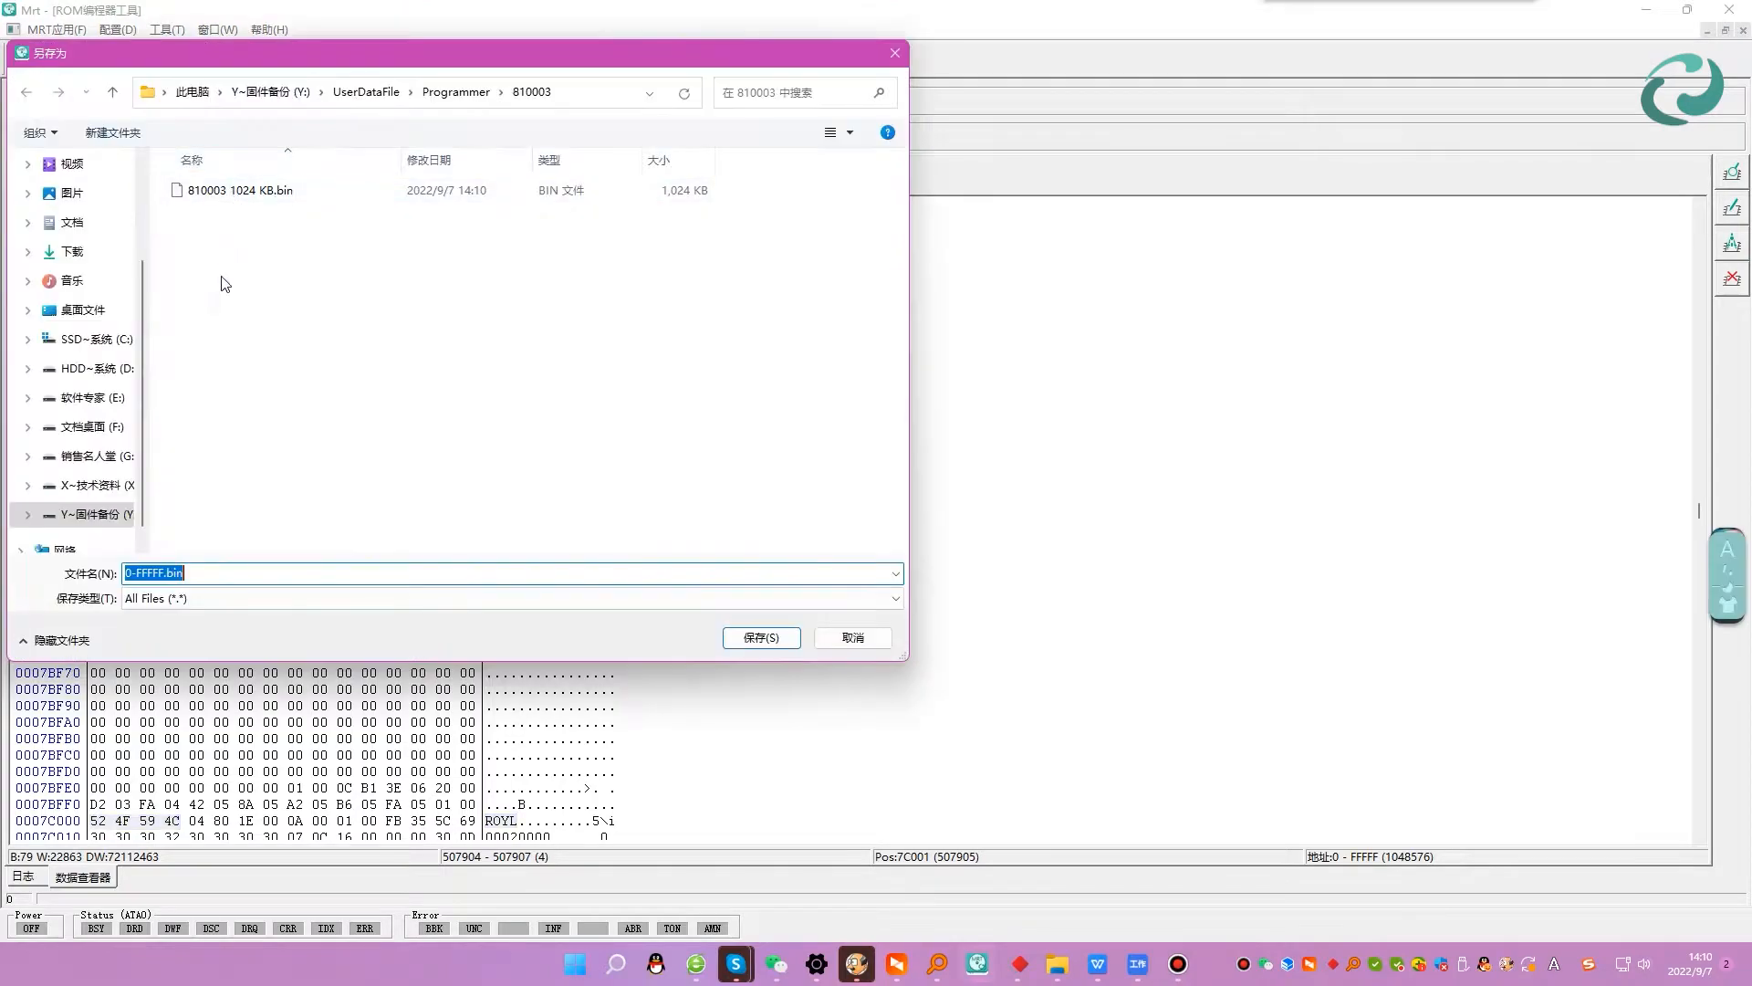
left_click(234, 189)
left_click(204, 573)
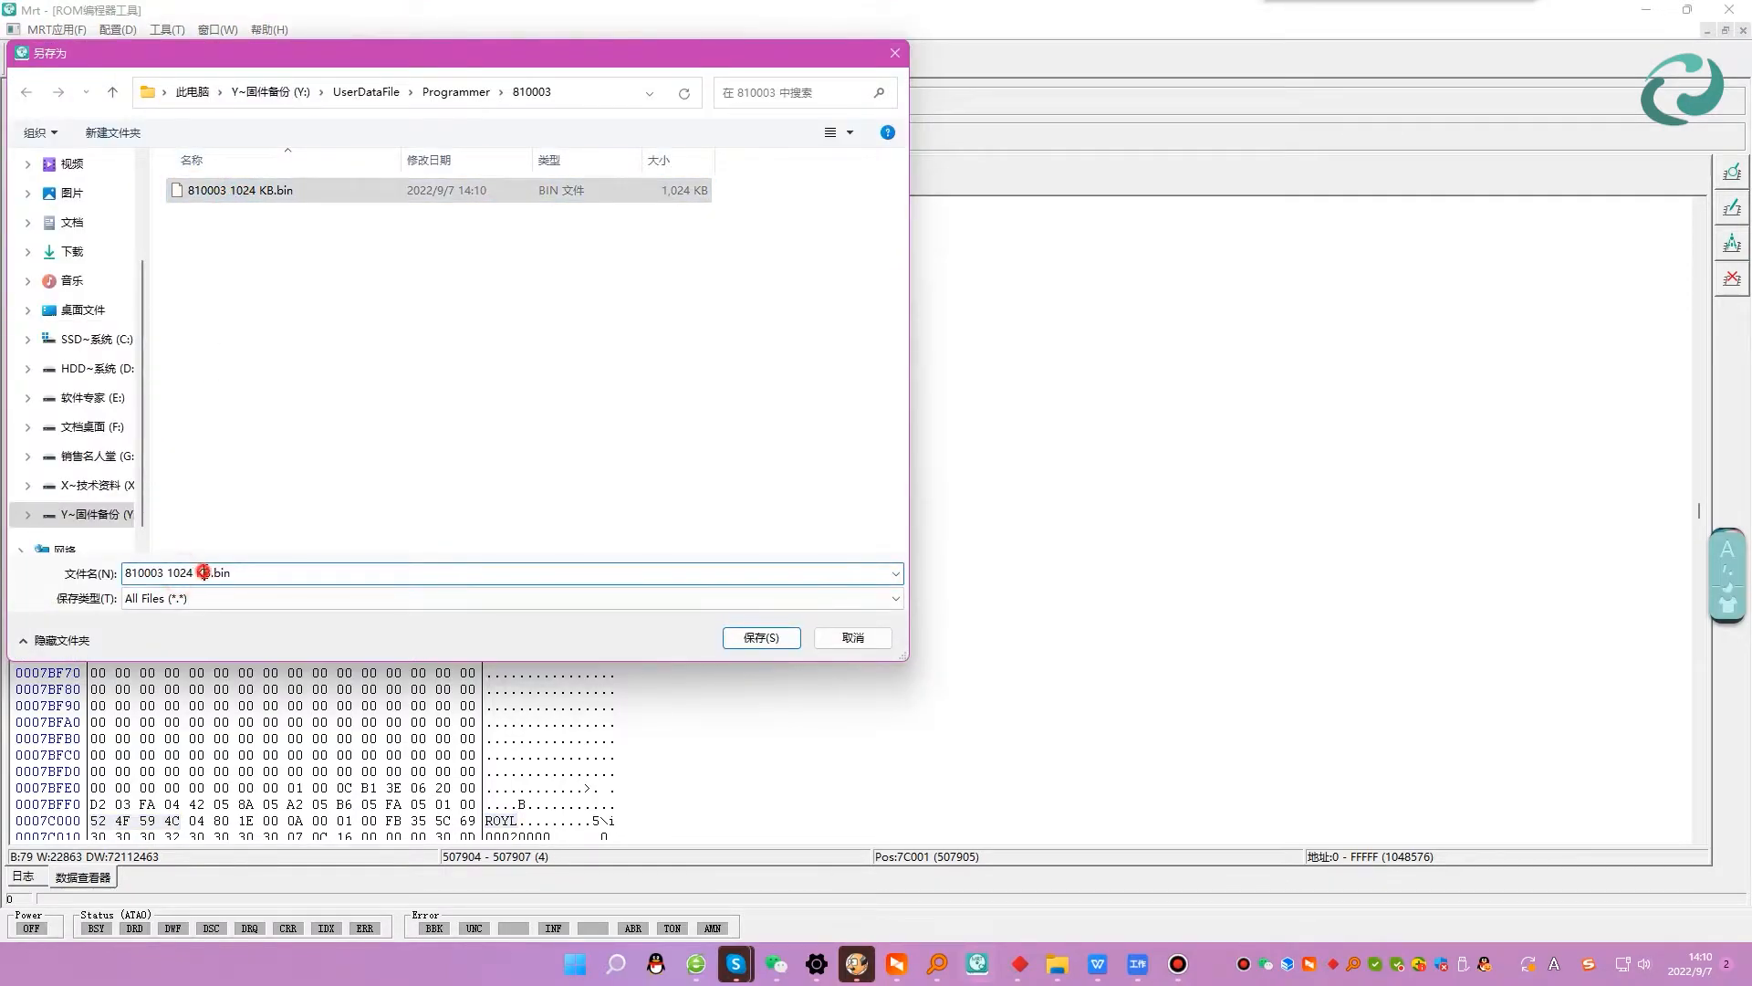
left_click_drag(212, 572, 170, 572)
type("8")
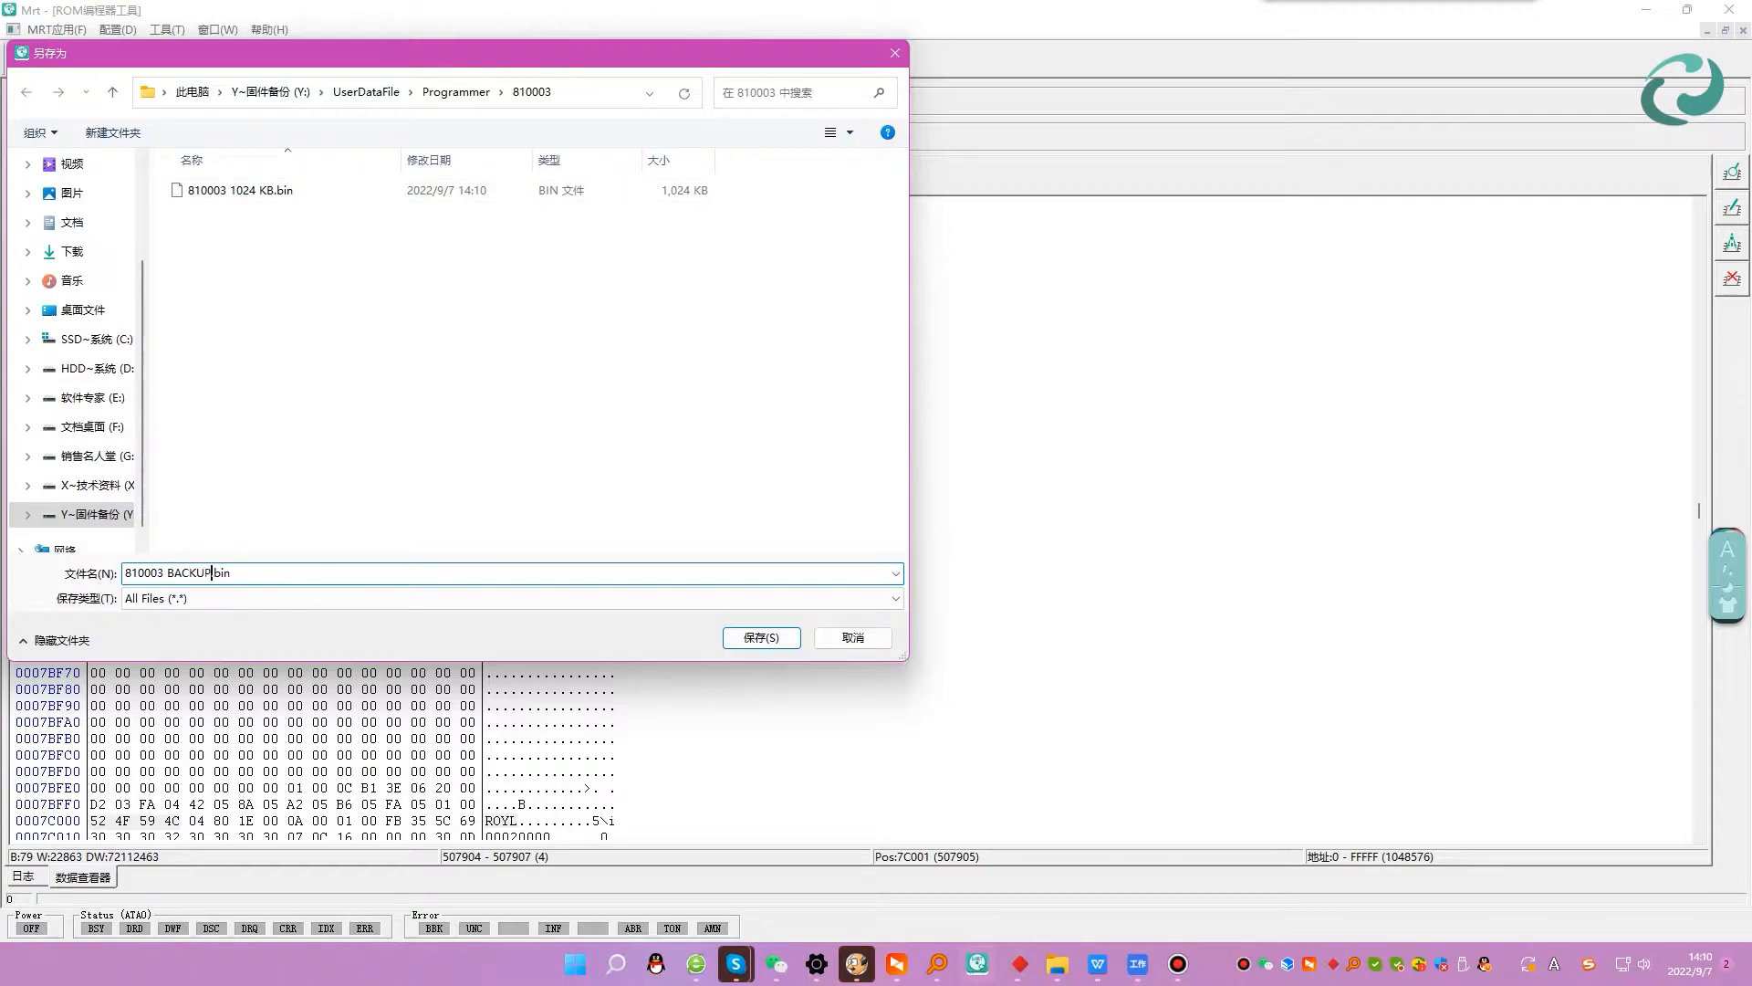
left_click(751, 641)
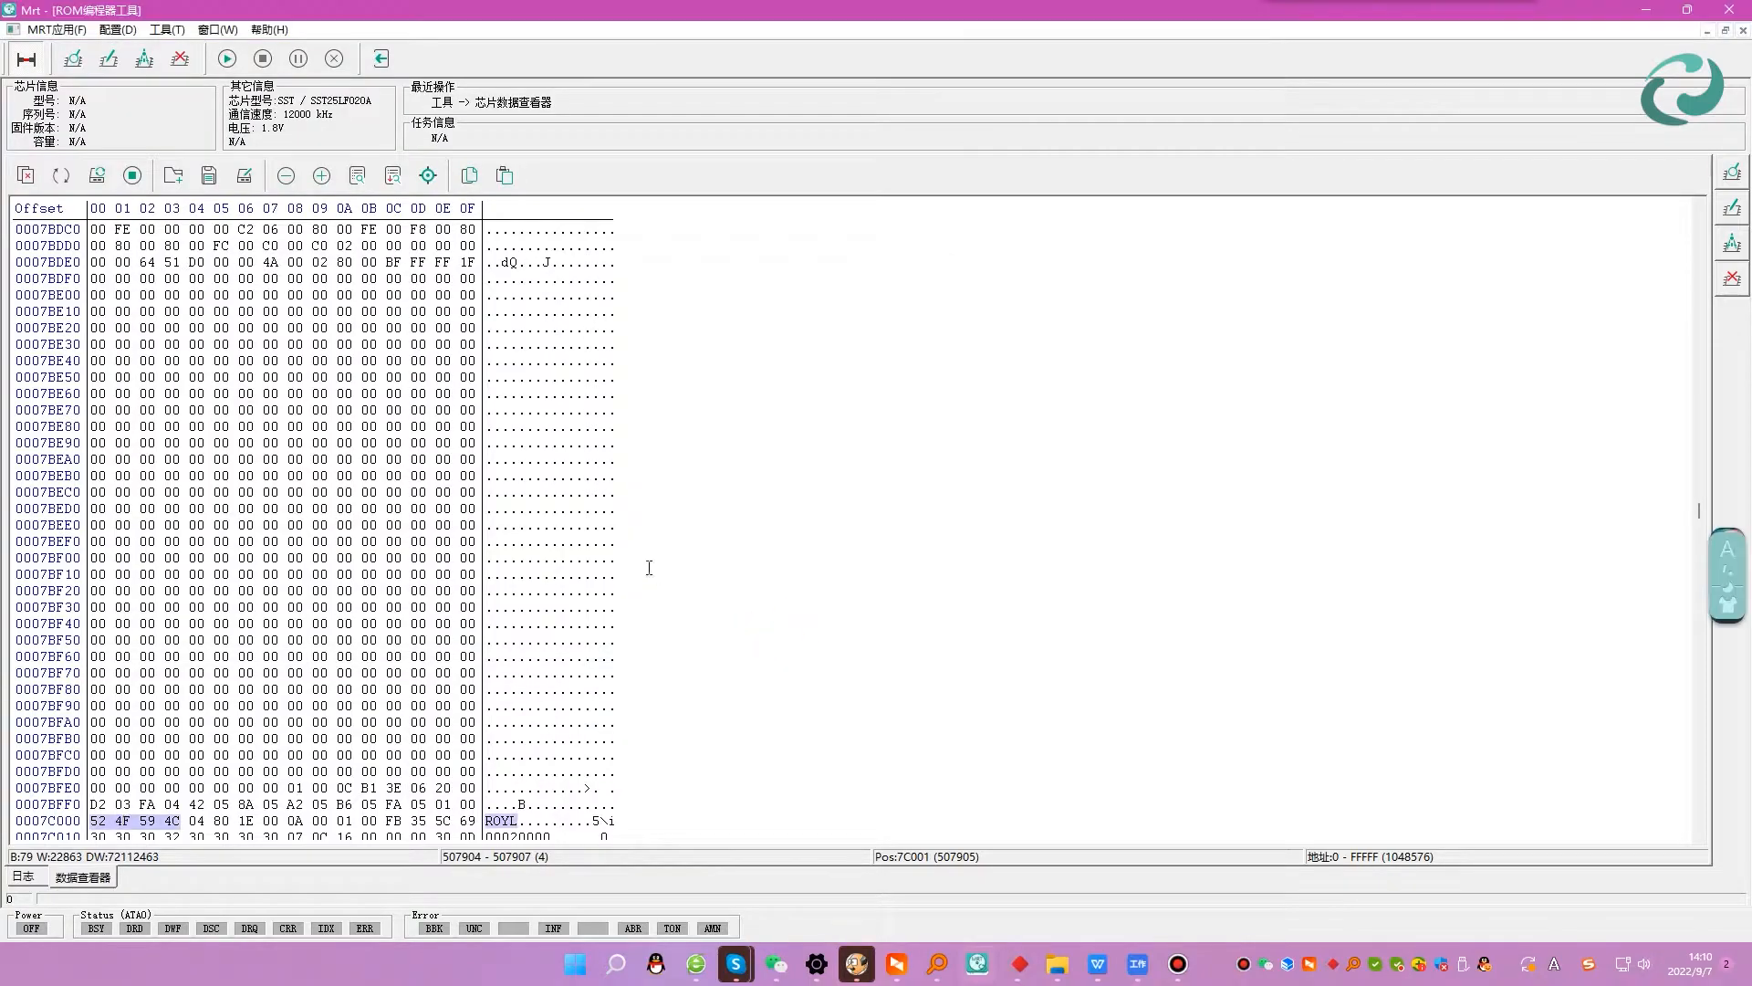
Keep the ROM programmer open, return to the MRT main window and run the Western Digital WDC Marvell utility despite the failed device identification.
left_click(217, 29)
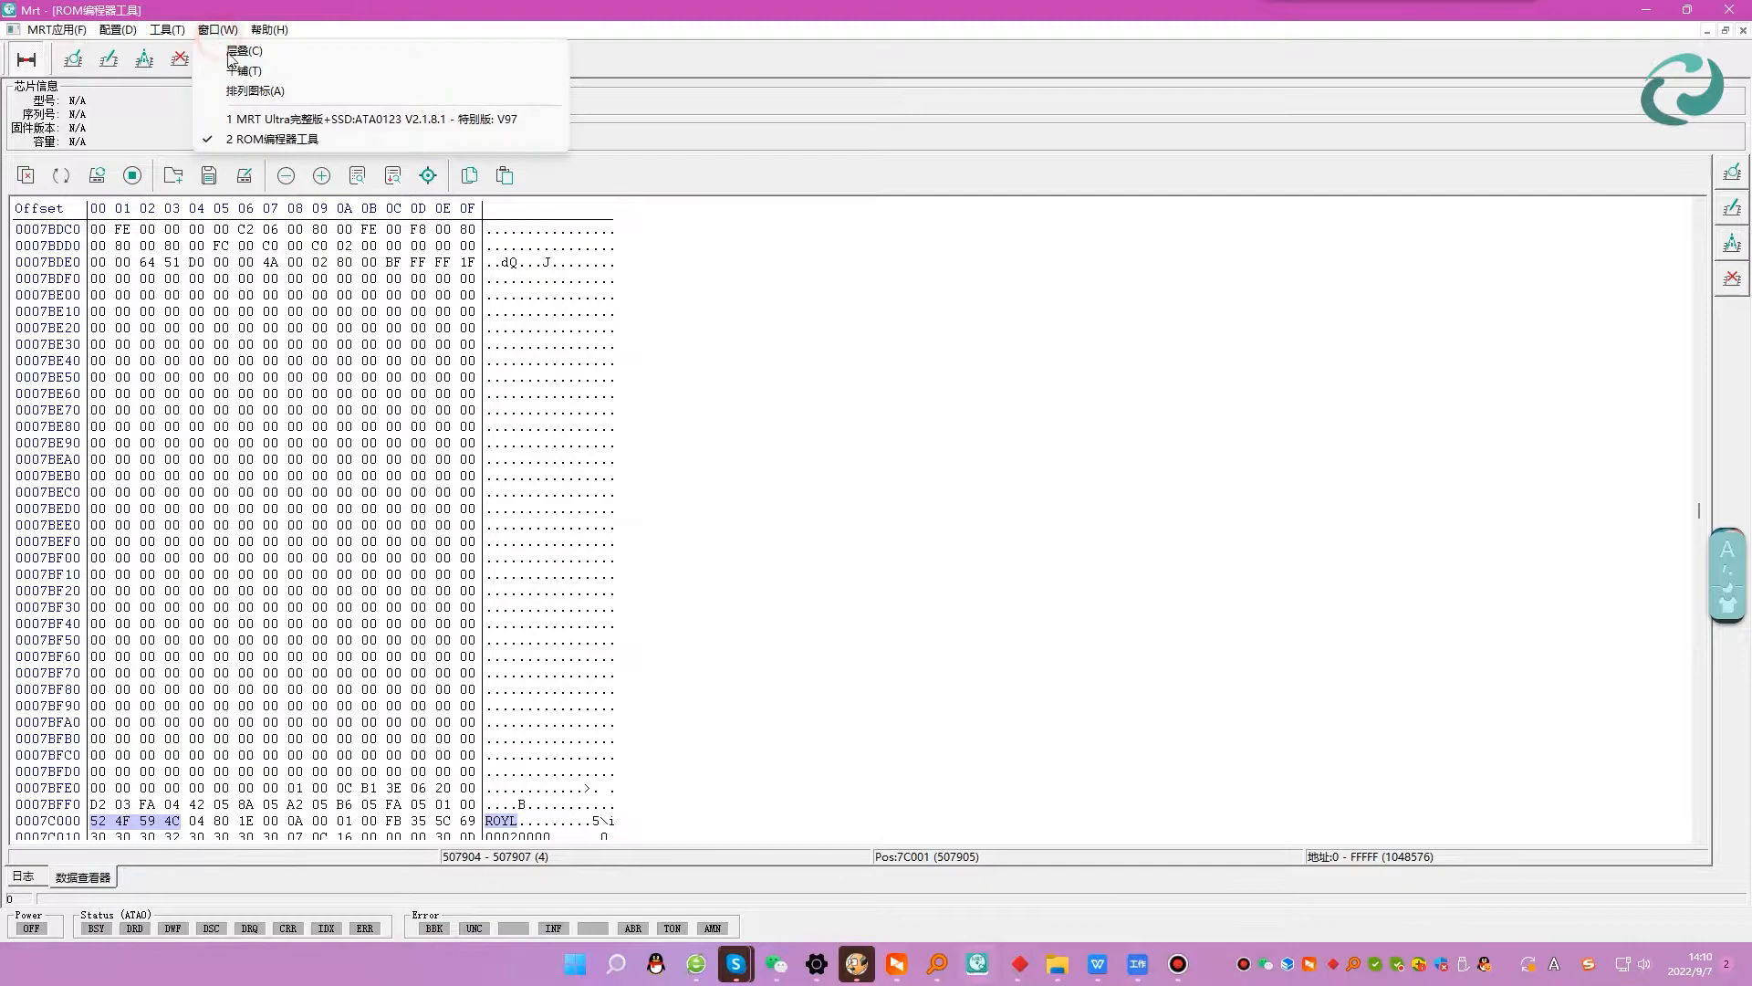
left_click(261, 120)
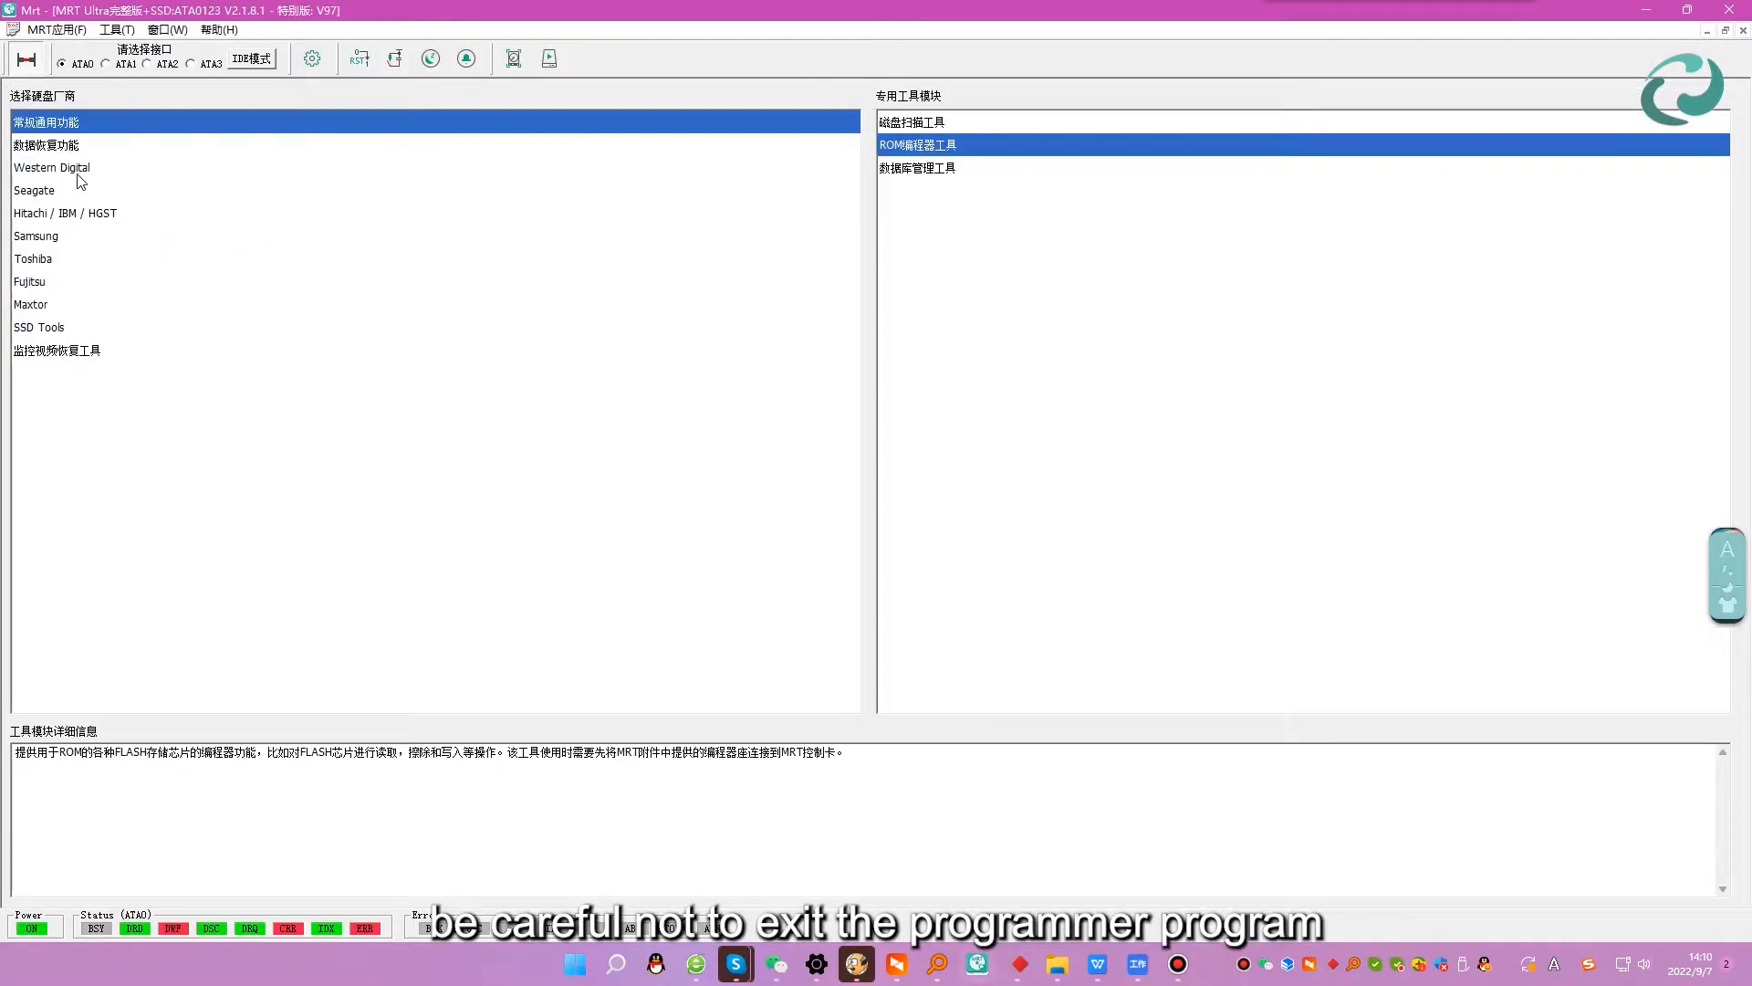
left_click(76, 171)
left_click(926, 128)
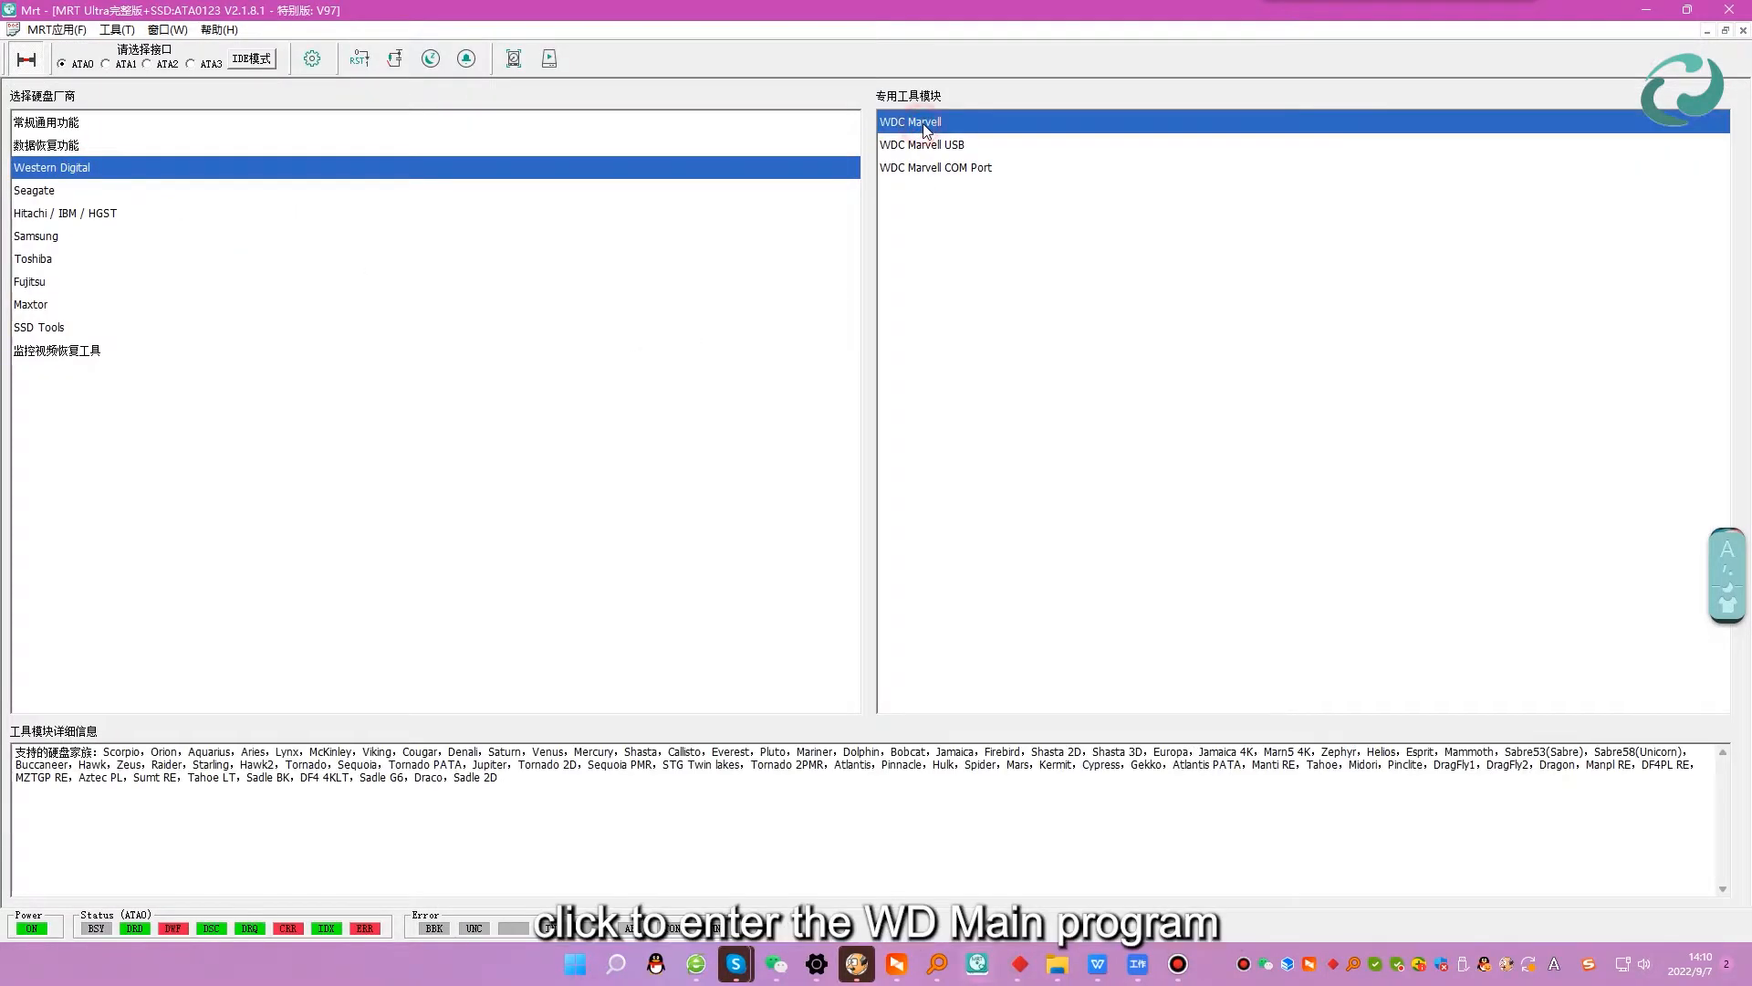
left_click(551, 60)
left_click(1004, 476)
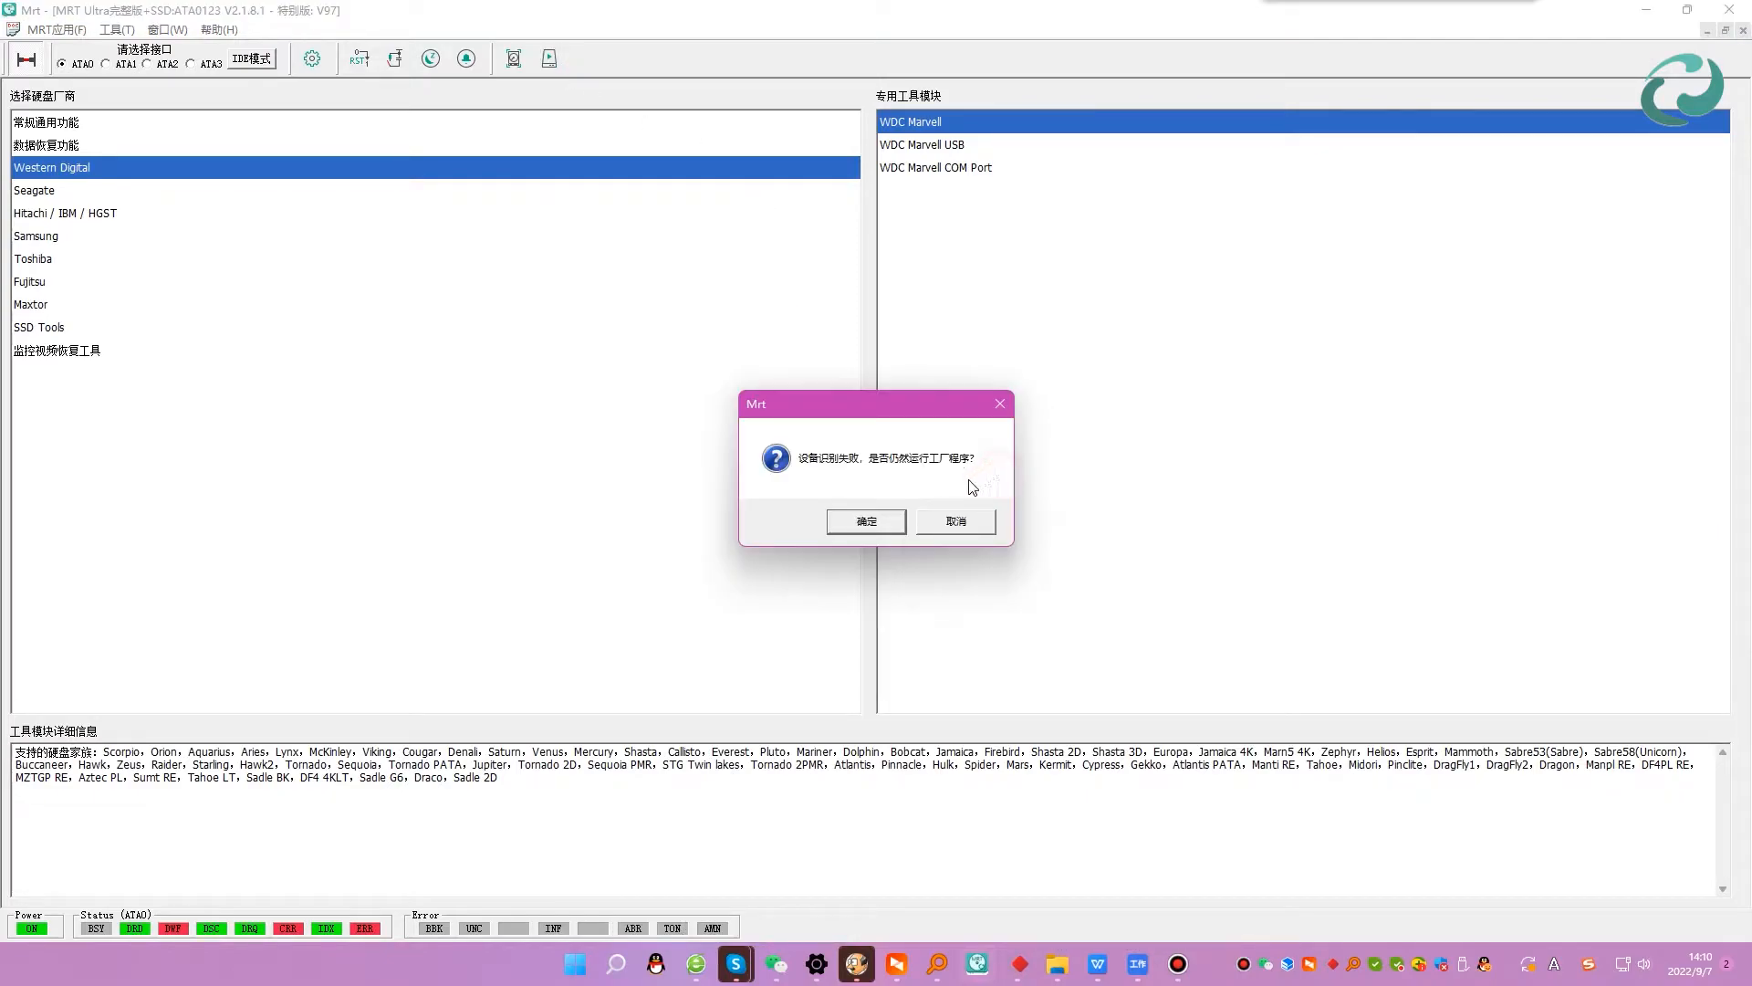
left_click(877, 522)
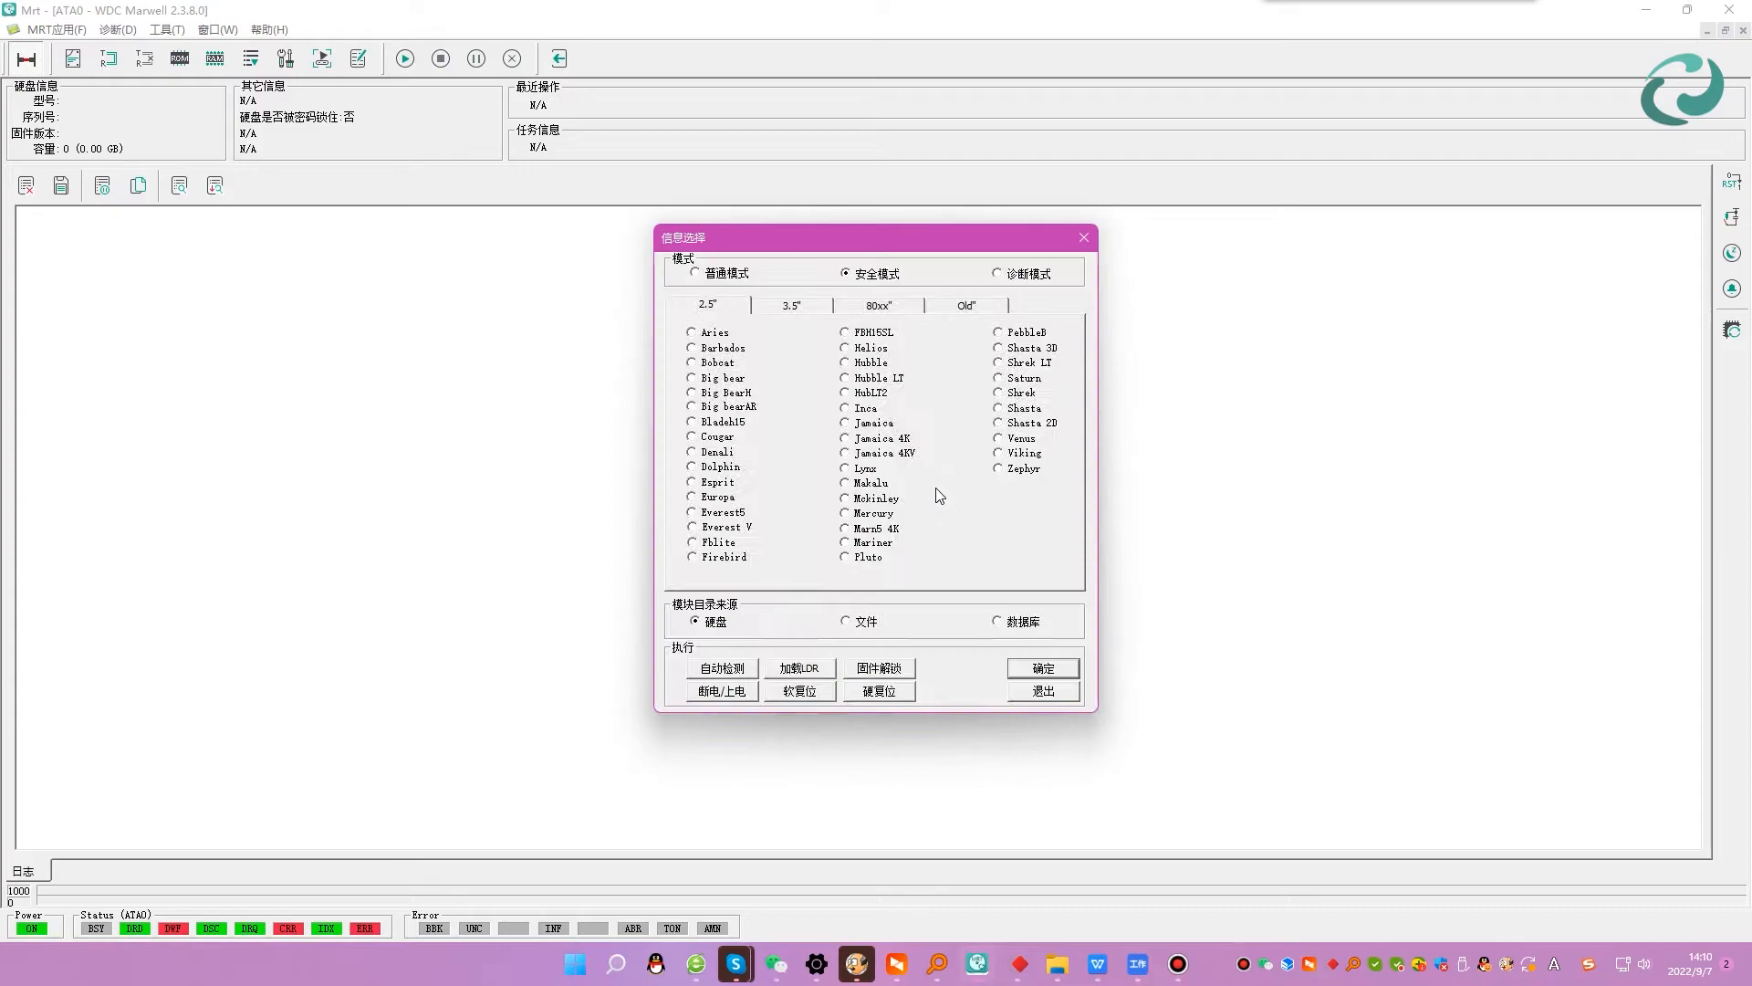
Compare boards 810003 and 800065 in the PCB list document and select the Charger family (800065/800067) in the 80xx group.
left_click(881, 306)
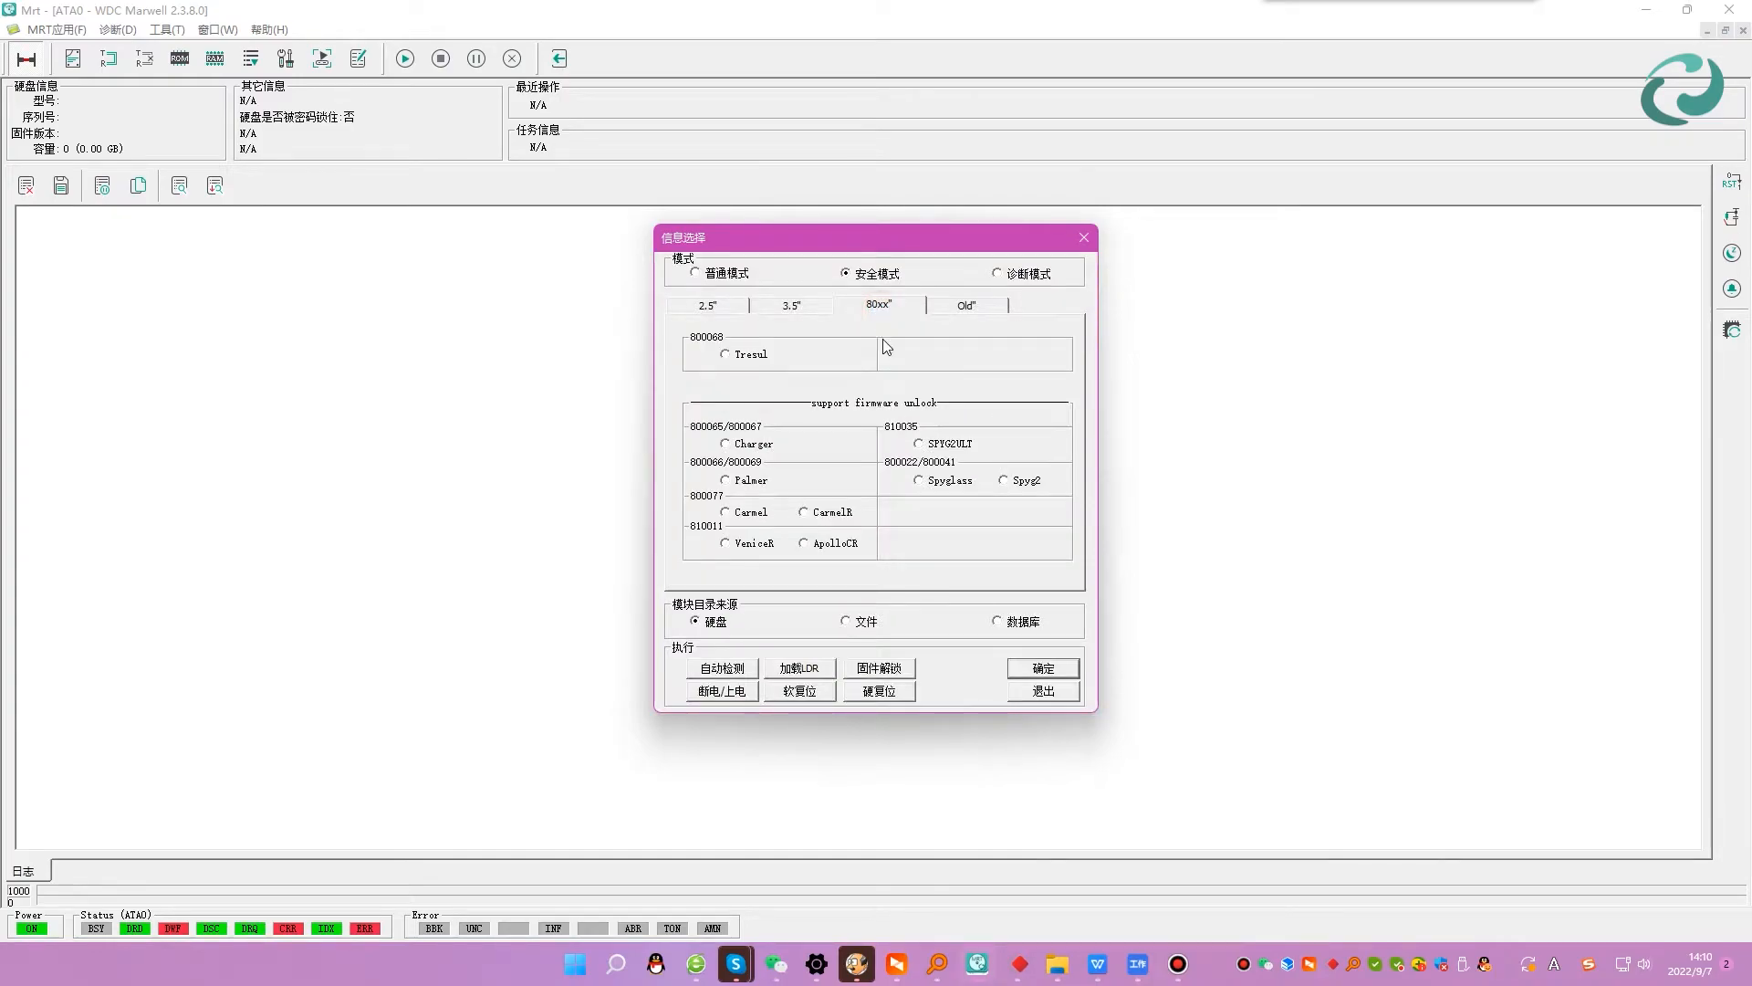
mouse_move(1138, 963)
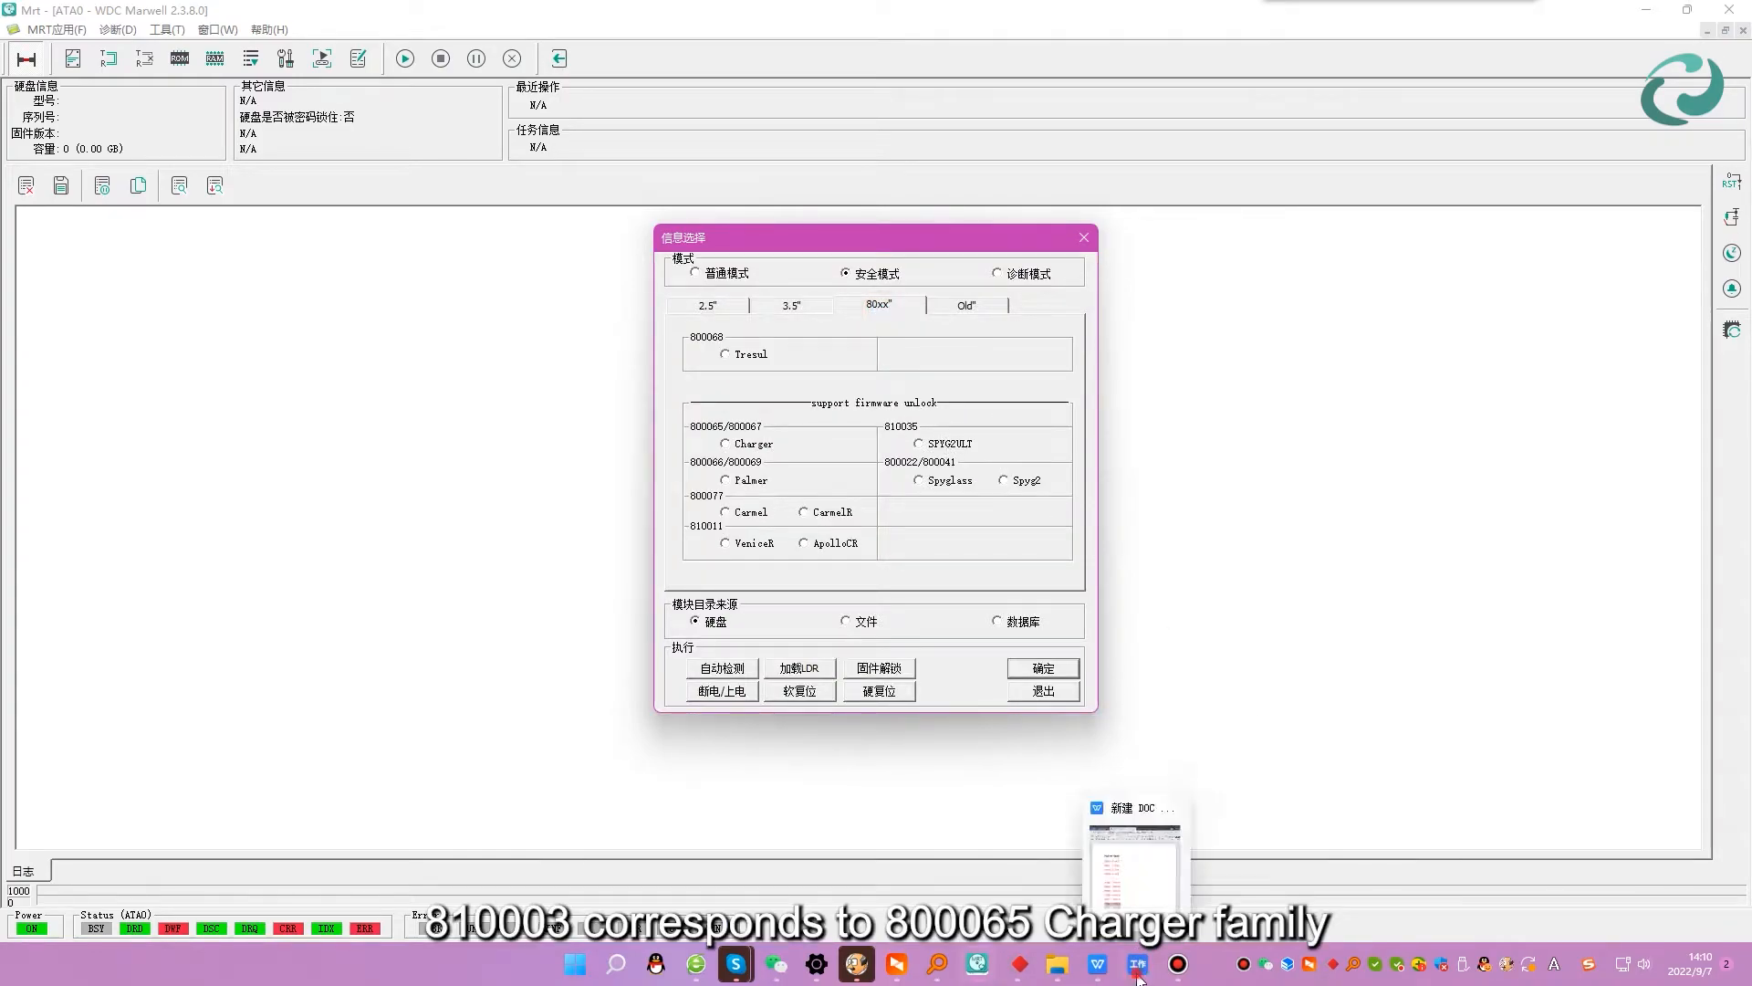
left_click(1132, 803)
left_click_drag(1230, 758, 1097, 762)
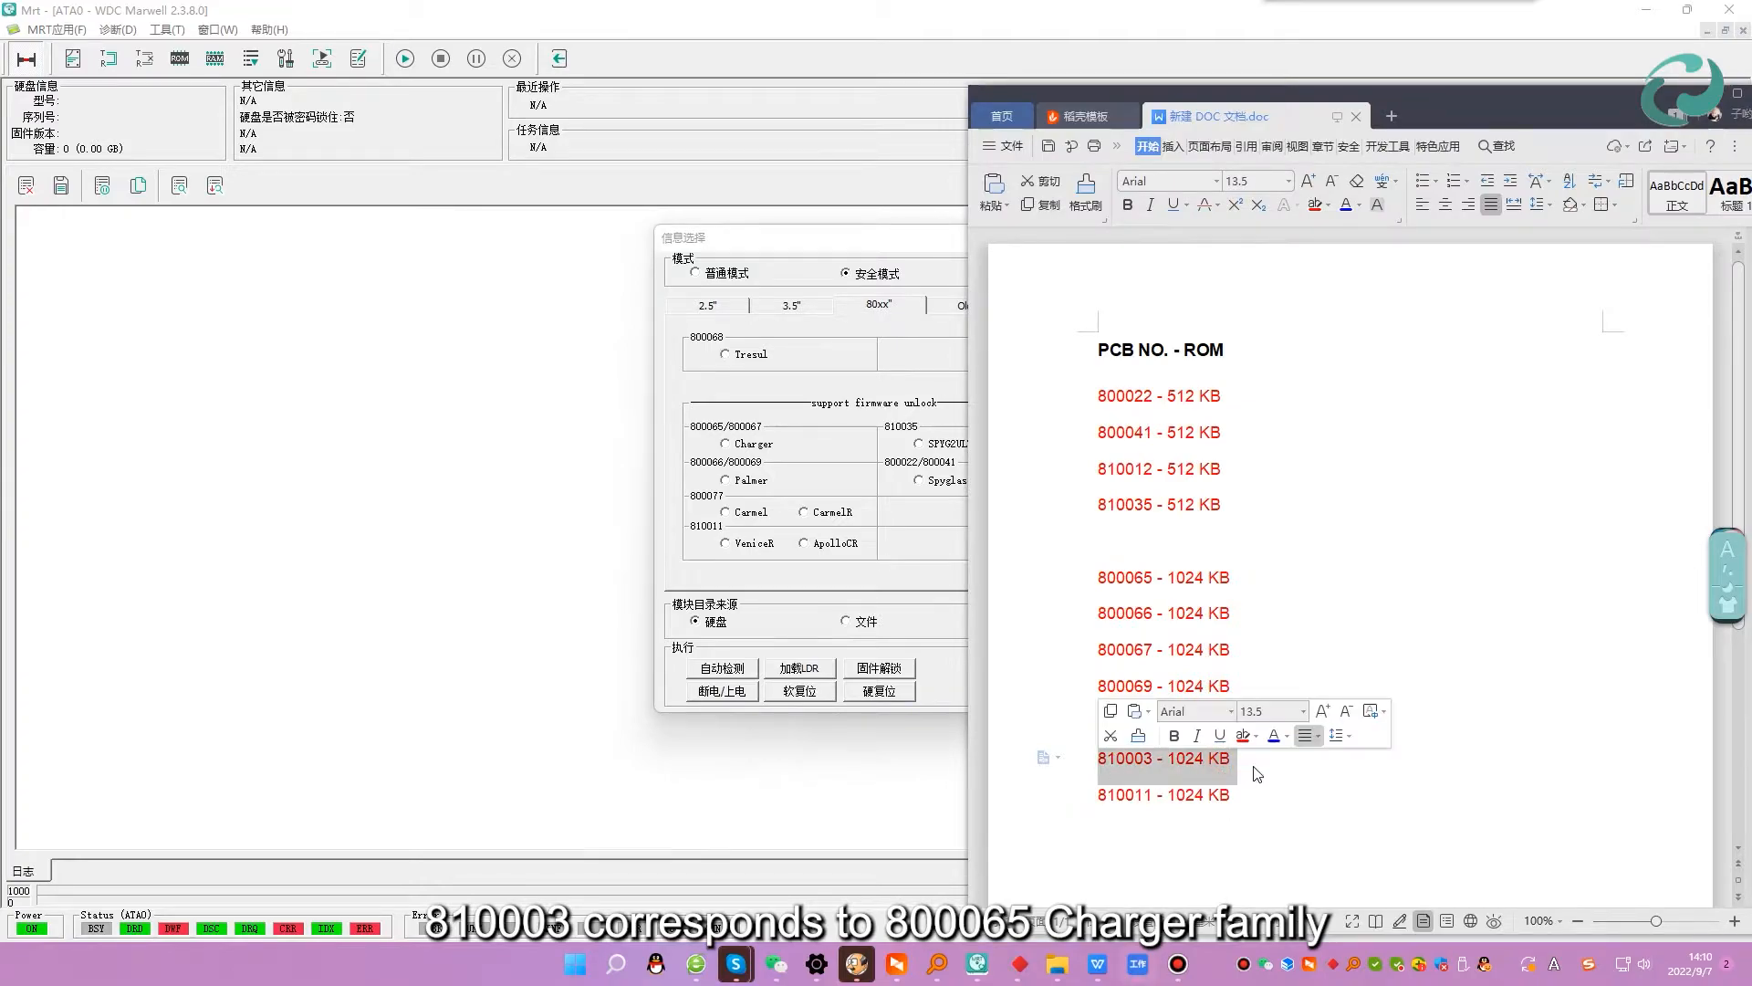
left_click(1290, 630)
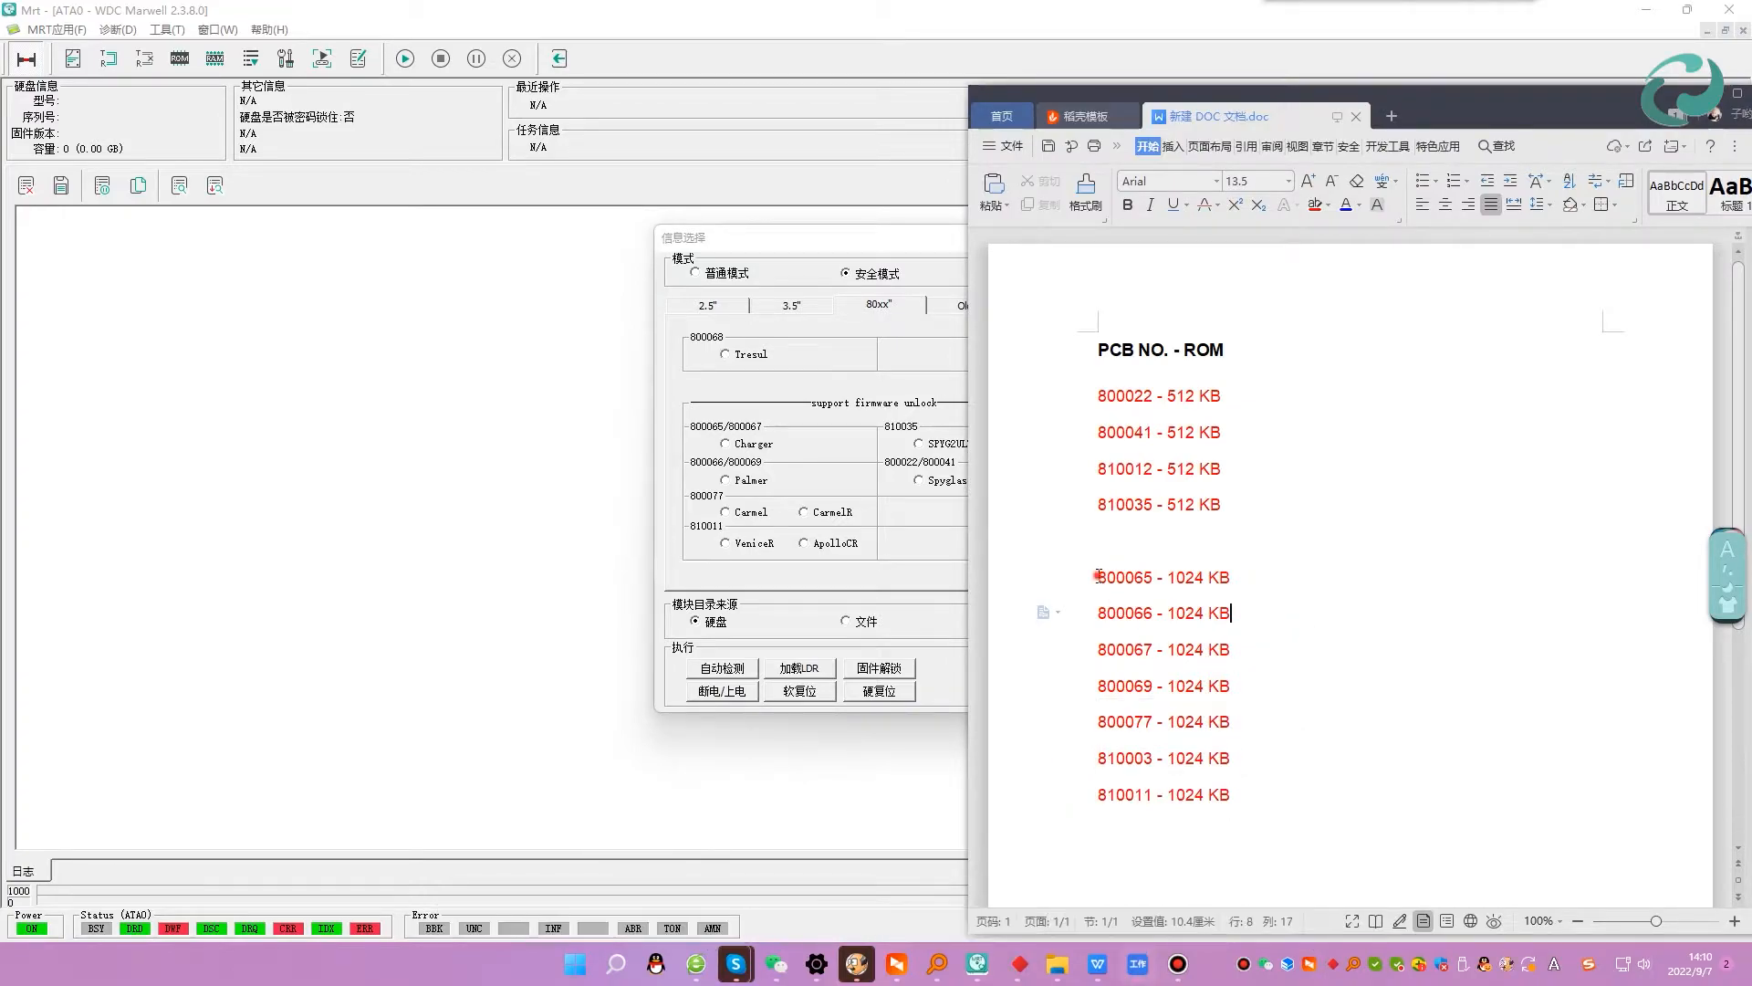
left_click_drag(1099, 577, 1234, 578)
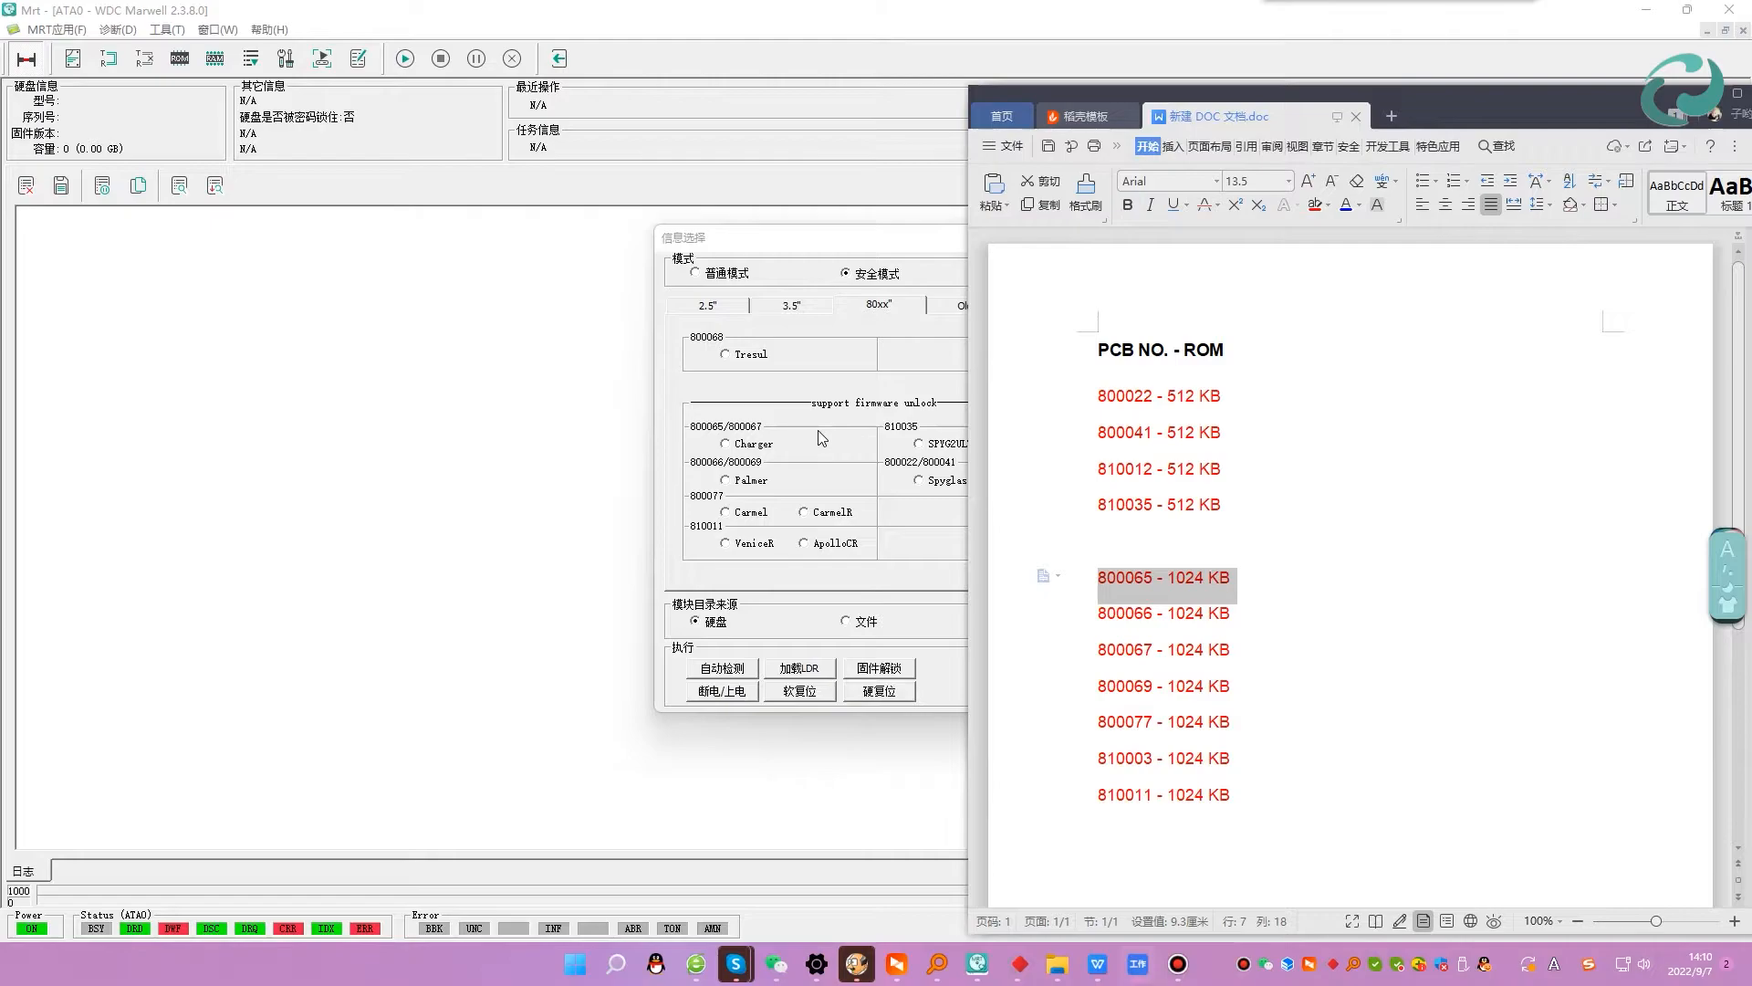
left_click(817, 430)
left_click(725, 443)
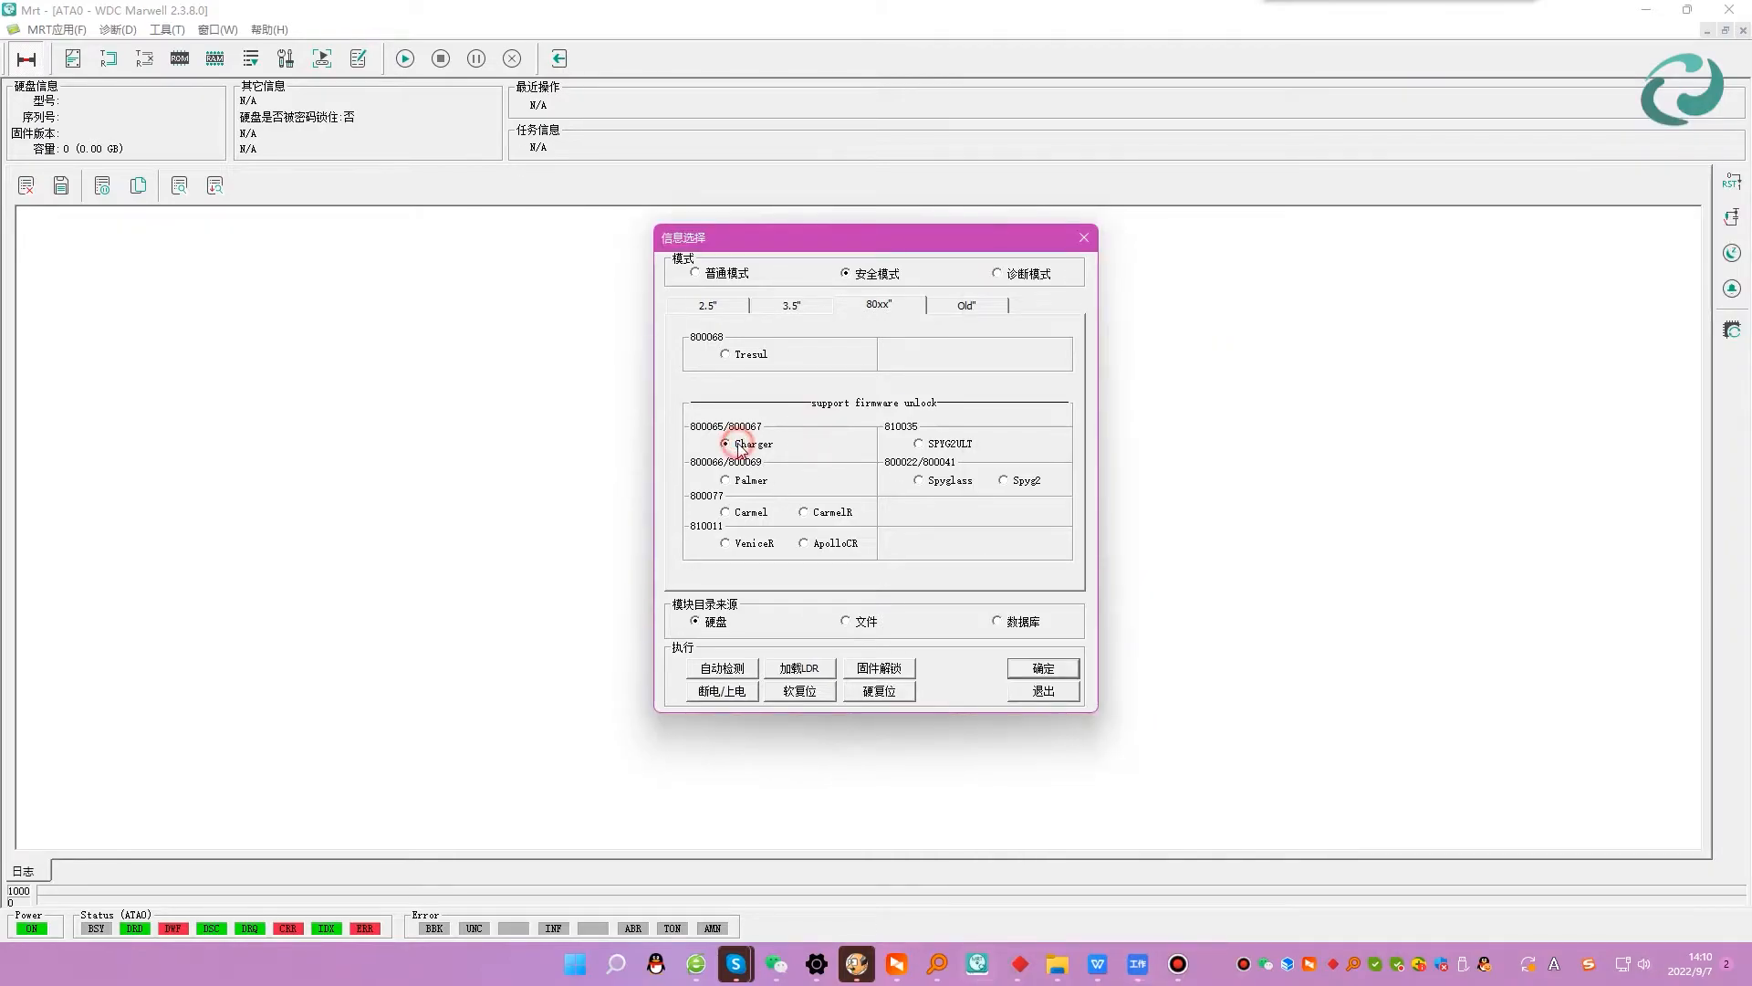
left_click(880, 671)
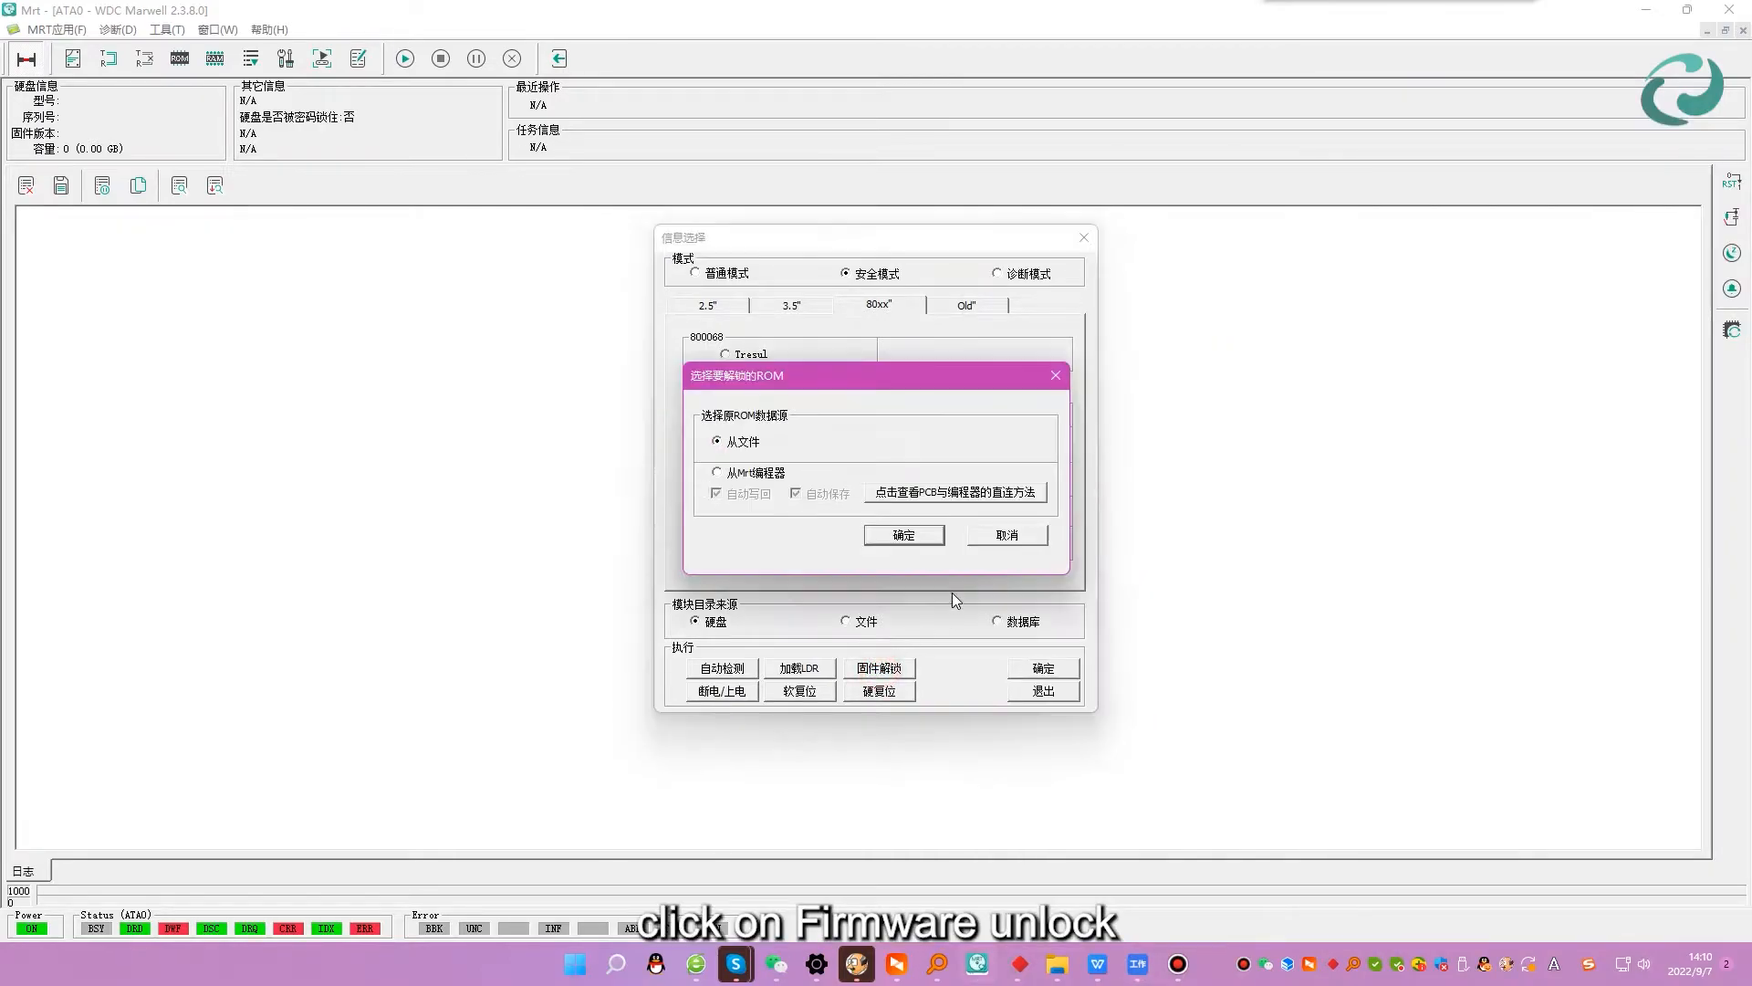
left_click(920, 539)
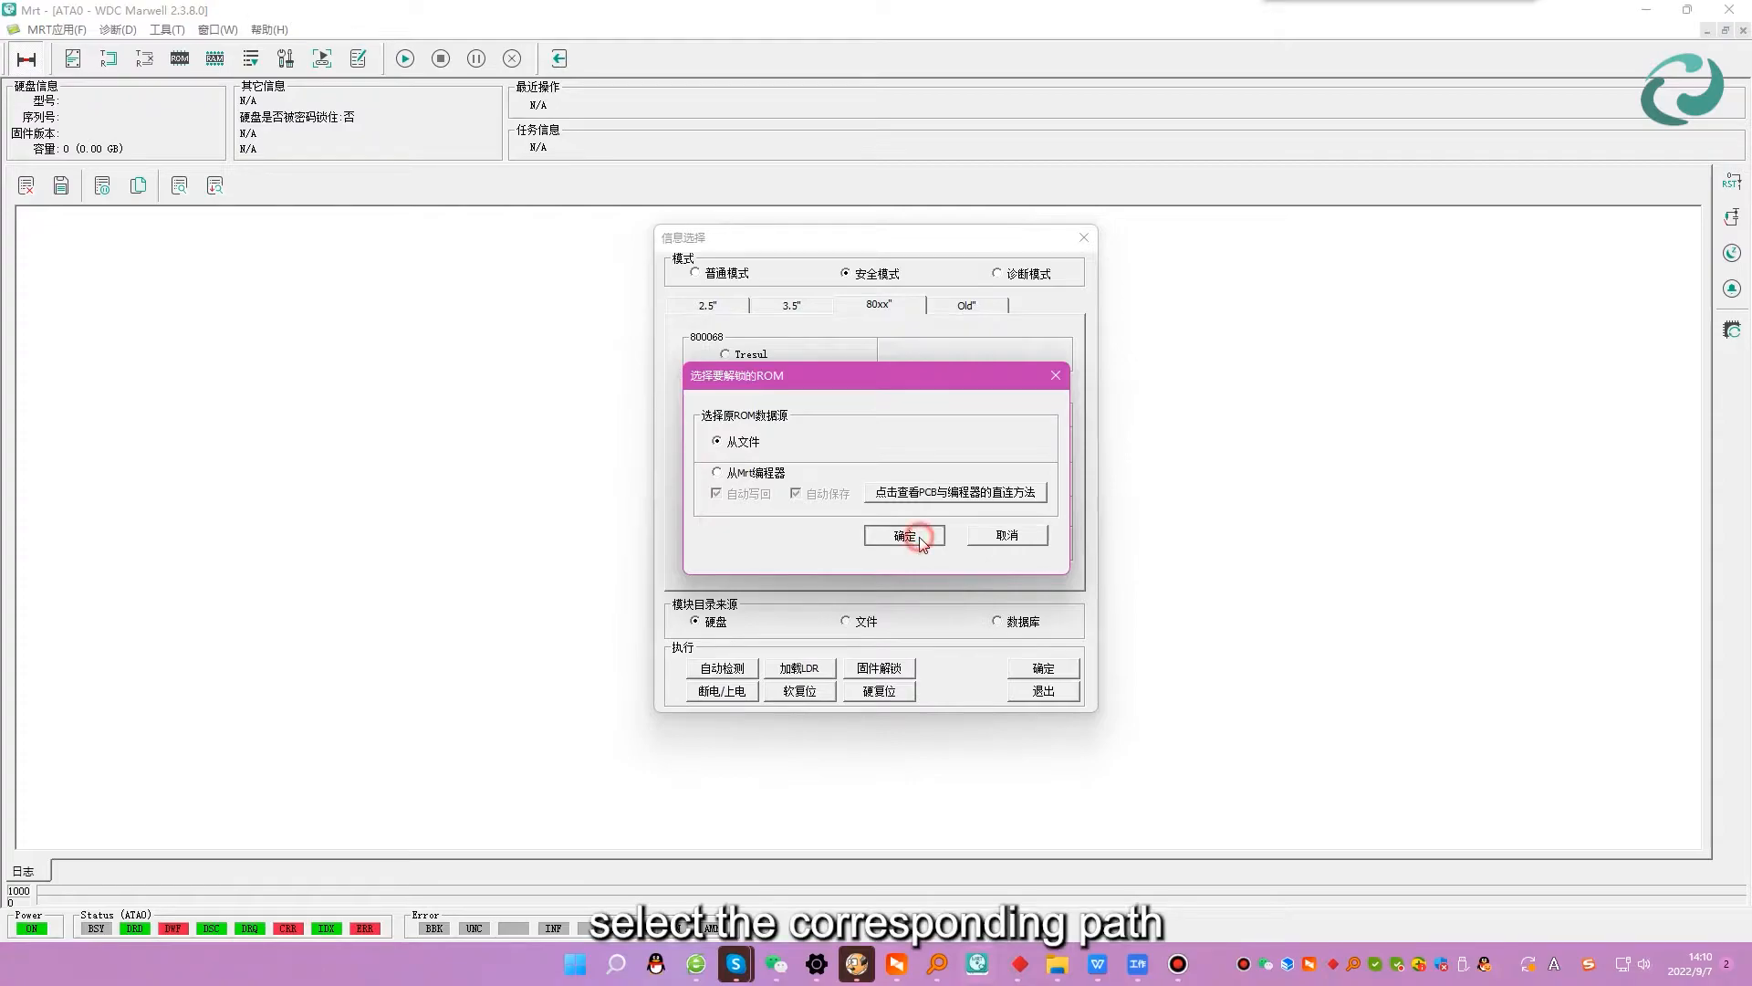
left_click(904, 402)
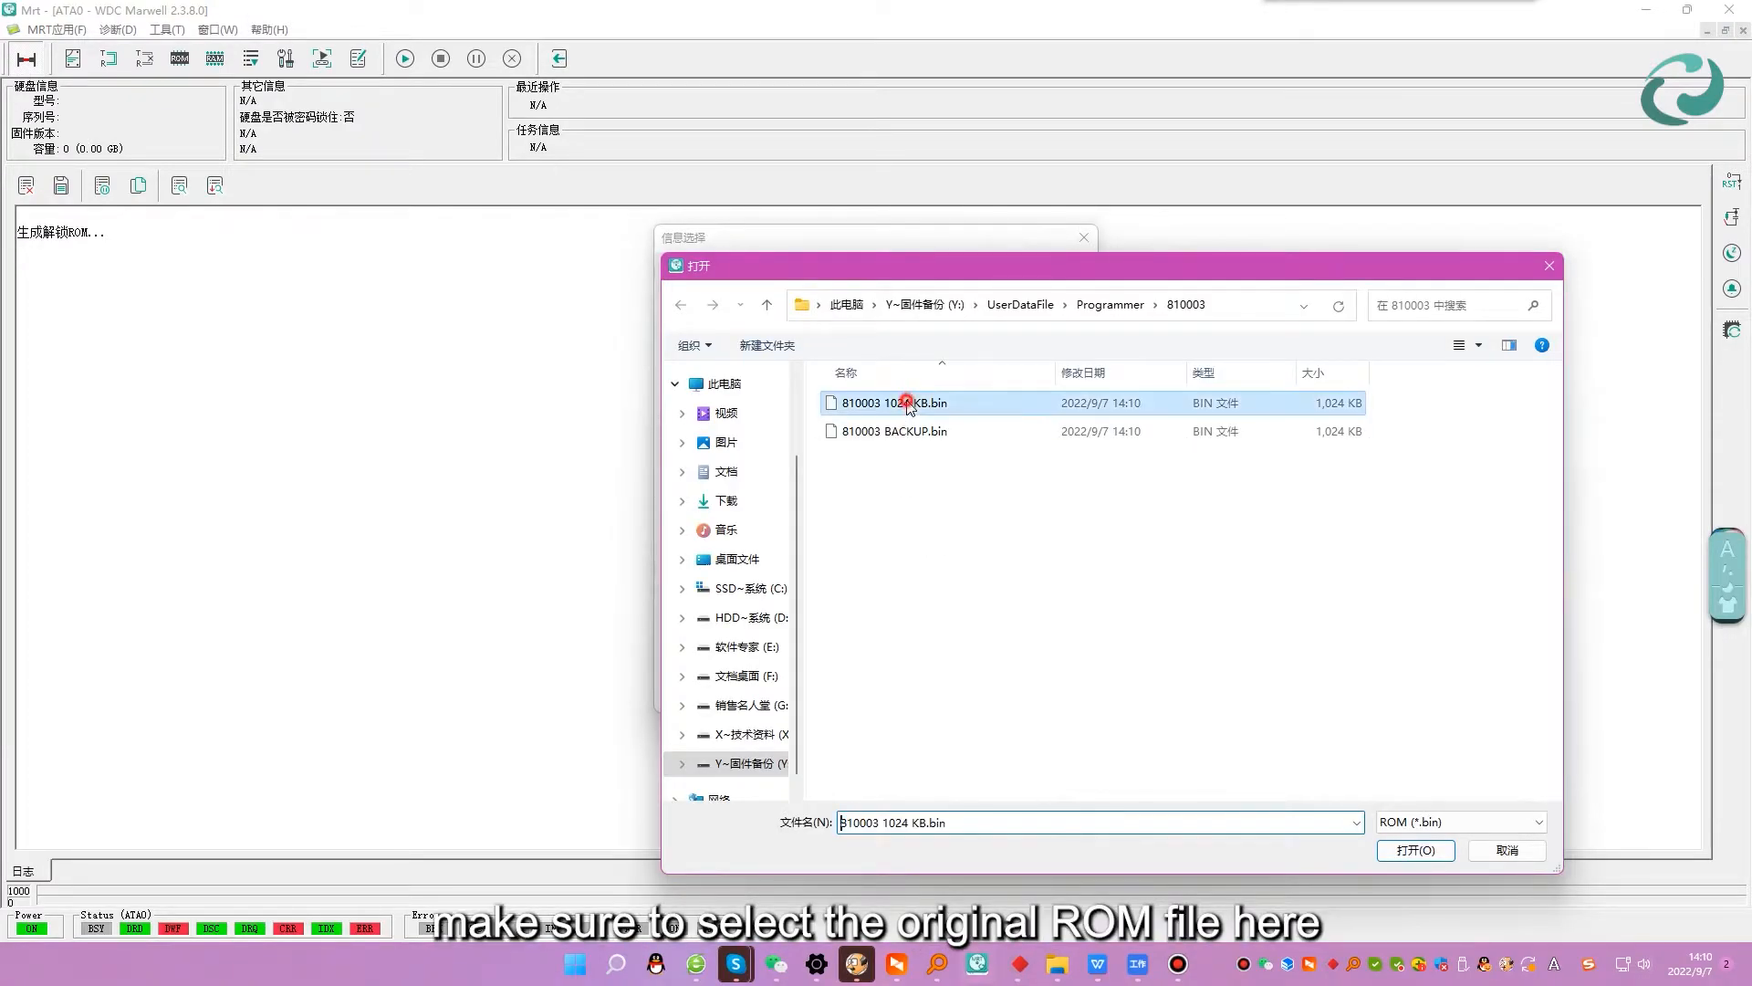
left_click(1424, 851)
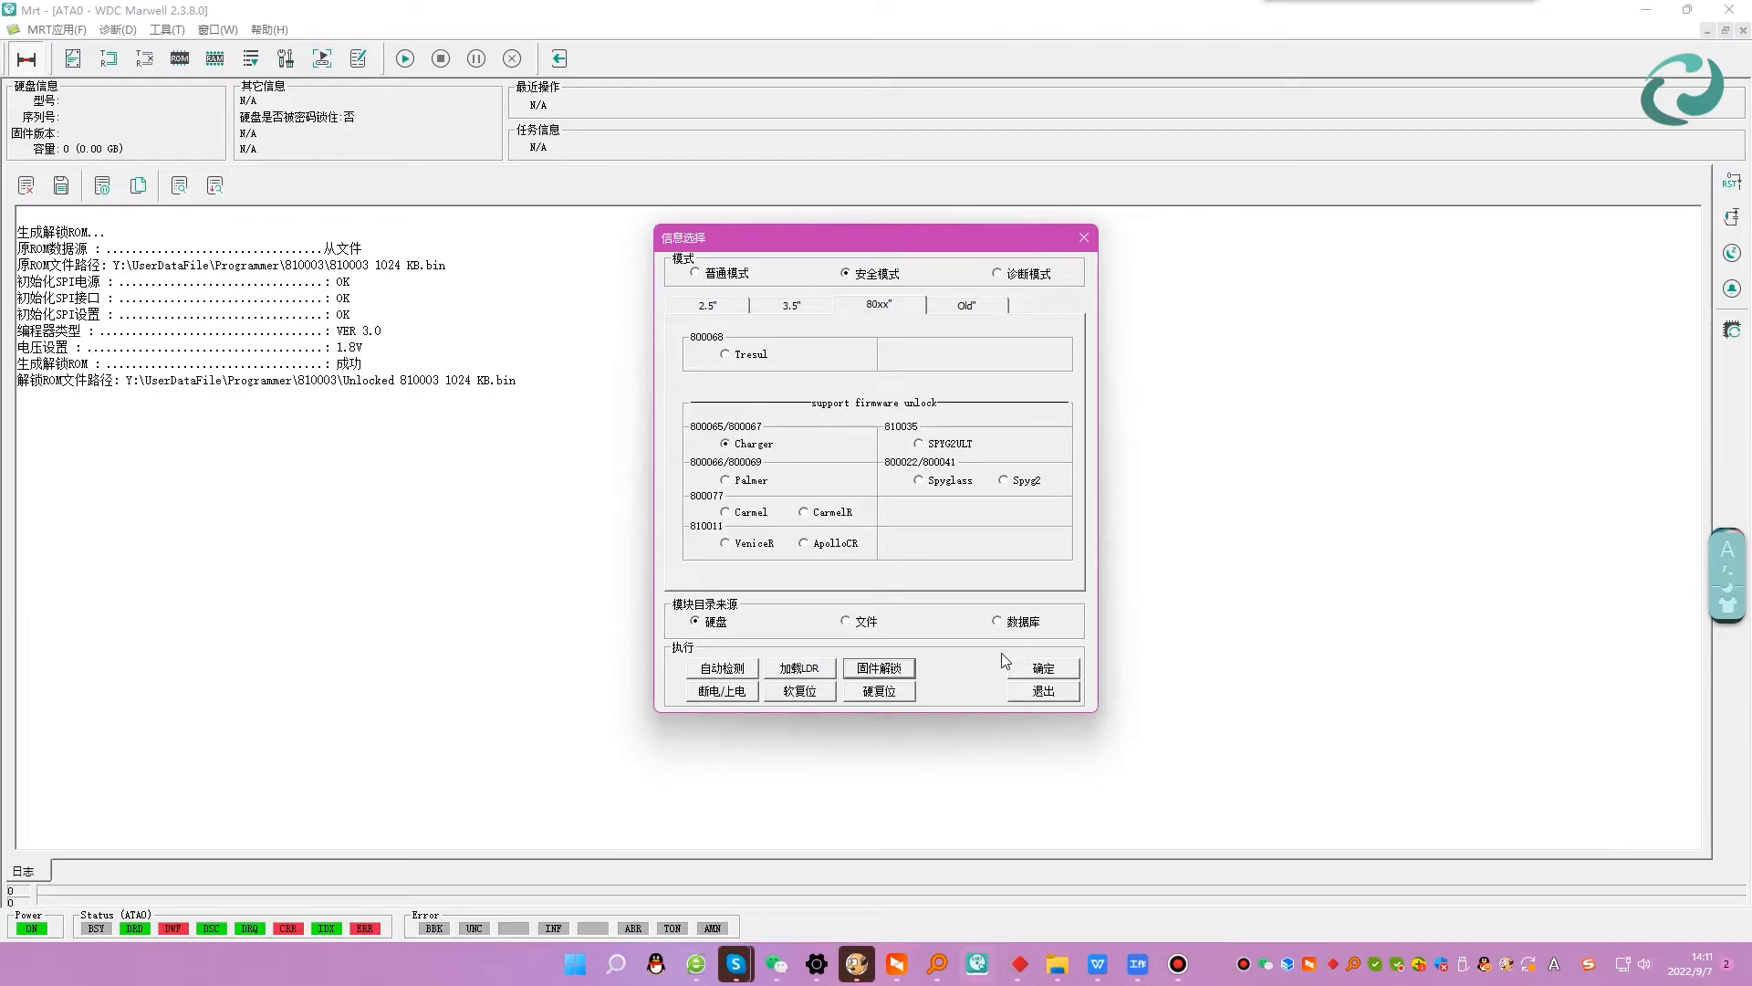
Take a screen snip of the unlocked ROM's file name in the log and exit the WDC Marvell utility.
key("super+shift+s")
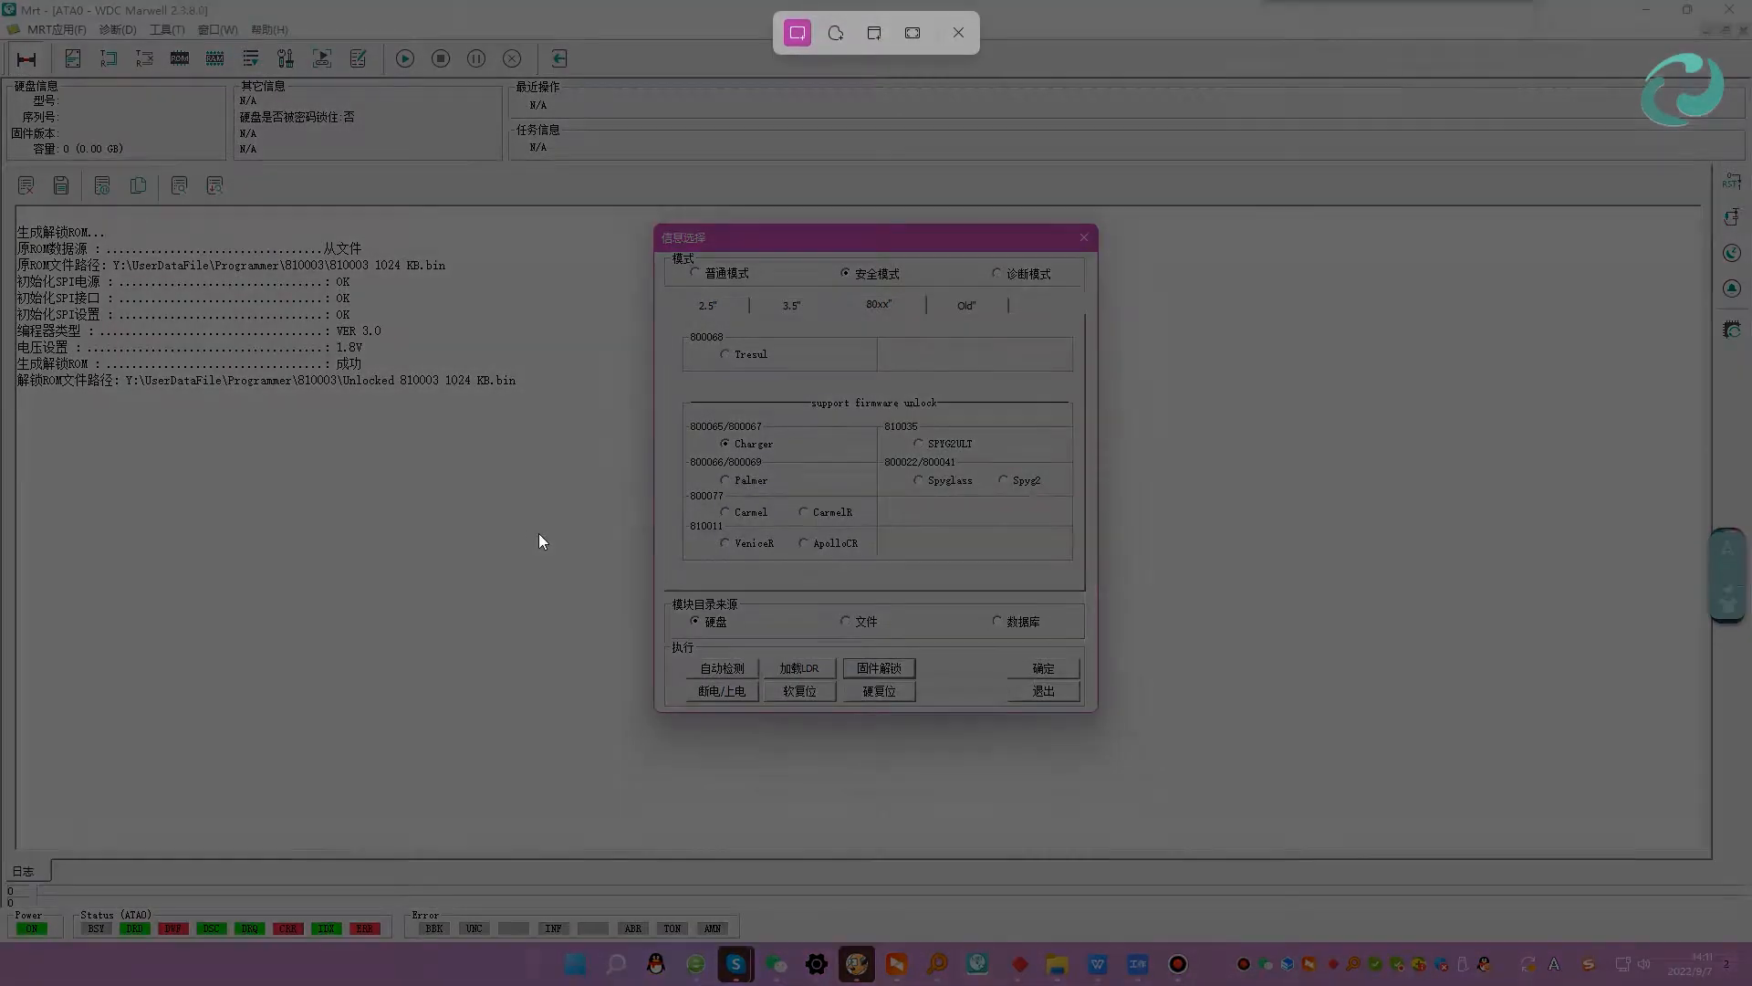
left_click_drag(336, 372, 520, 391)
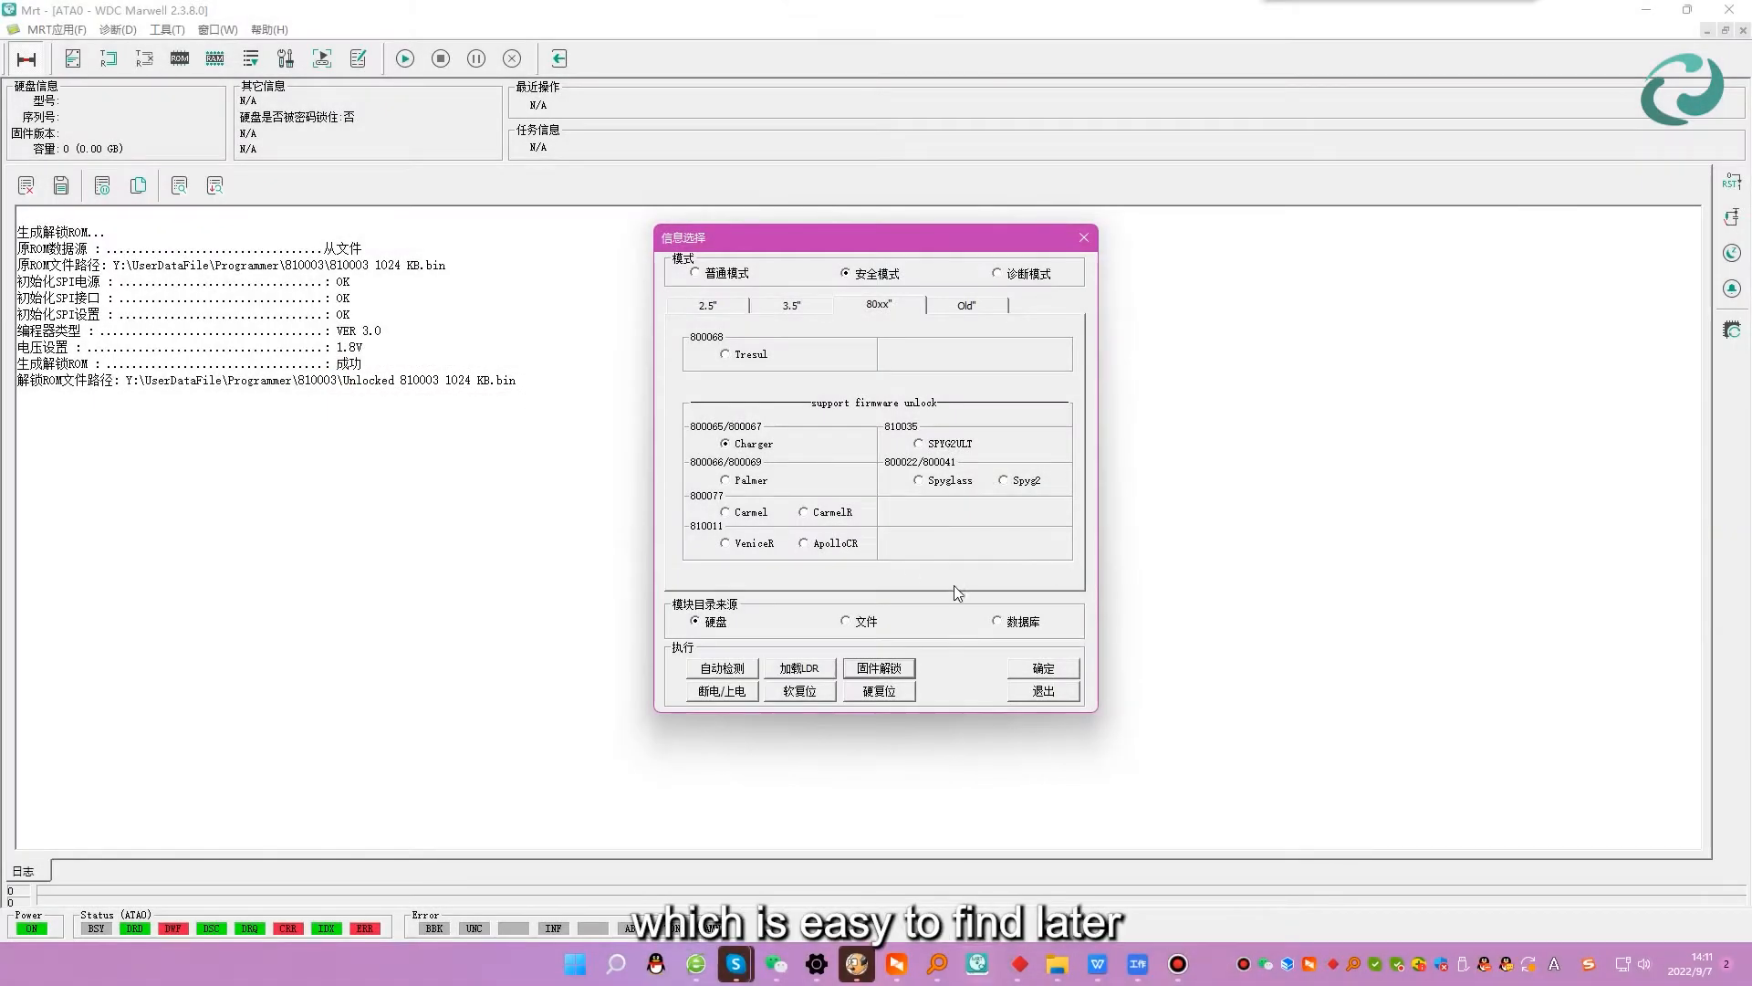
left_click(1041, 691)
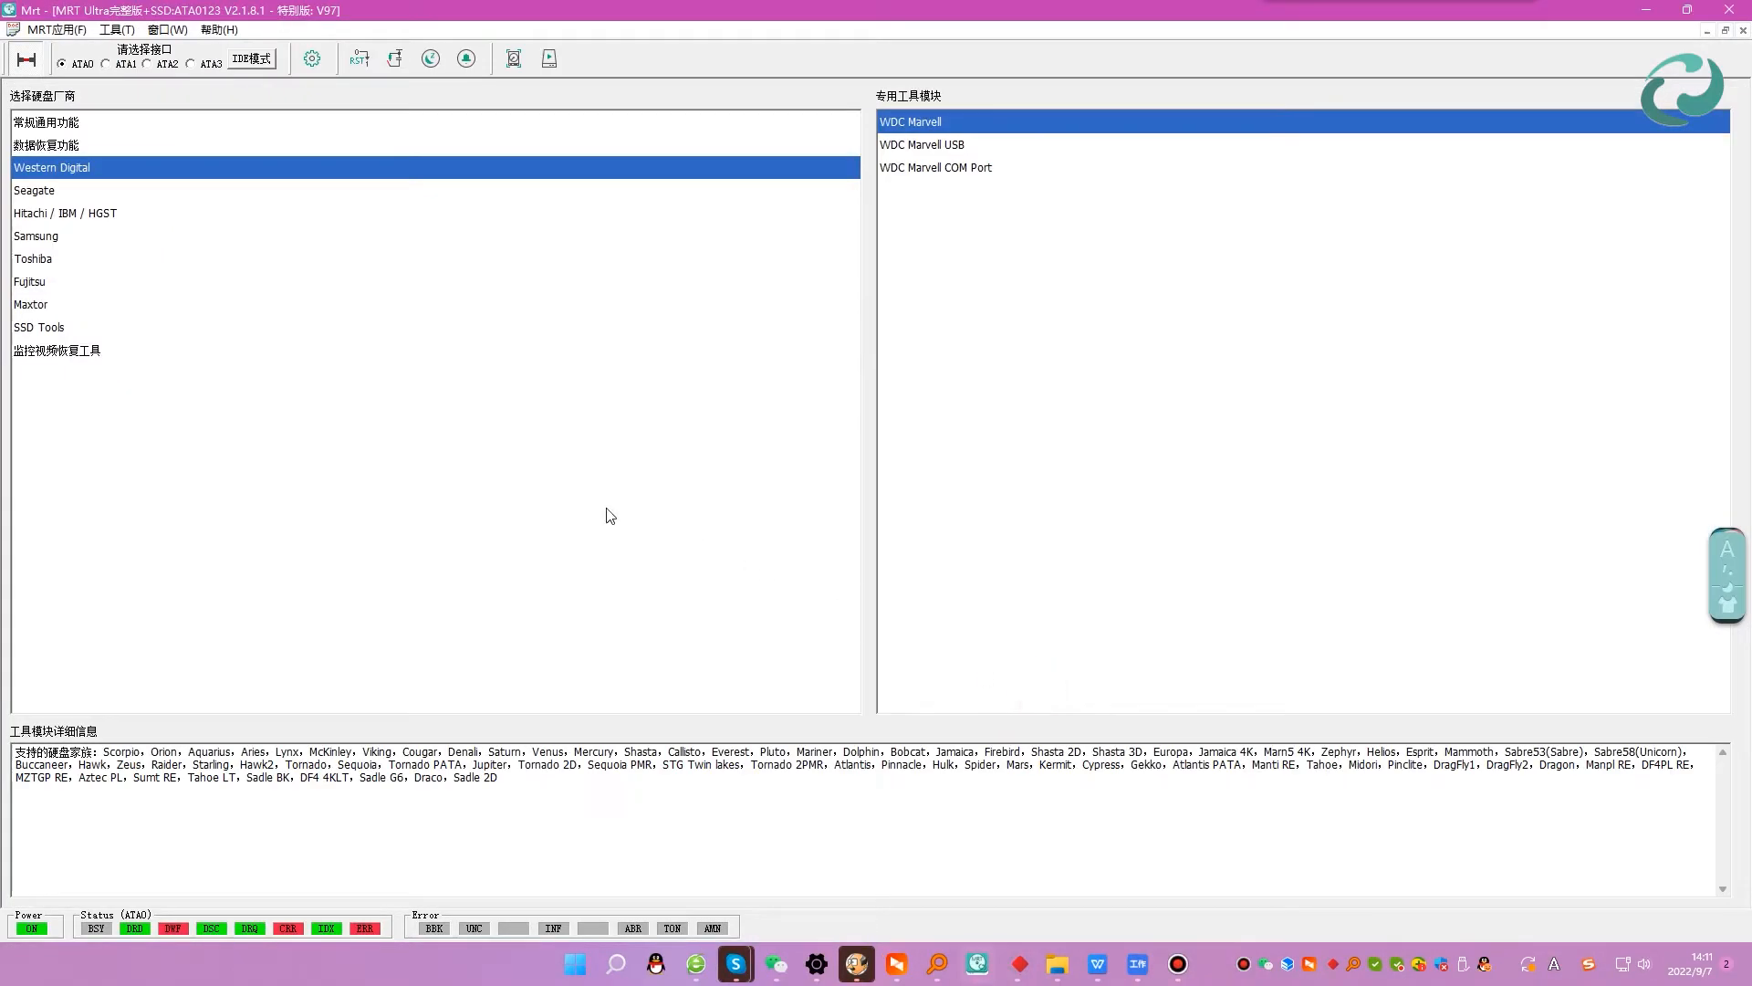
left_click(172, 31)
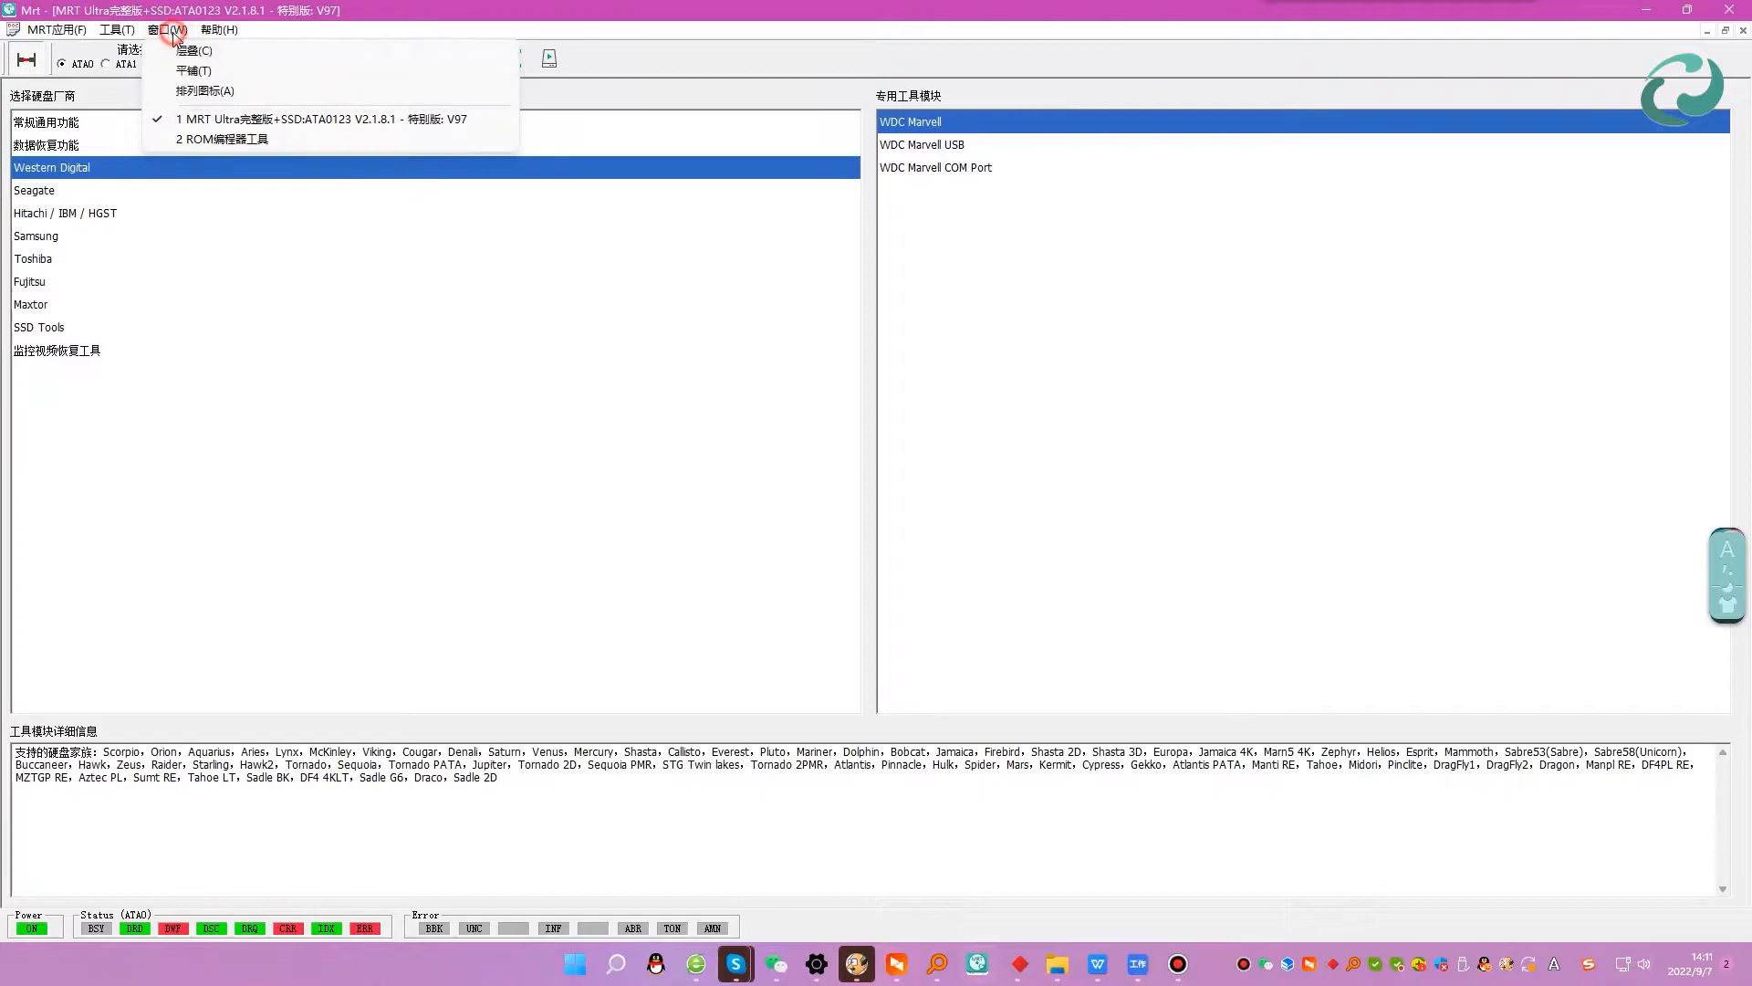
left_click(202, 142)
left_click(246, 262)
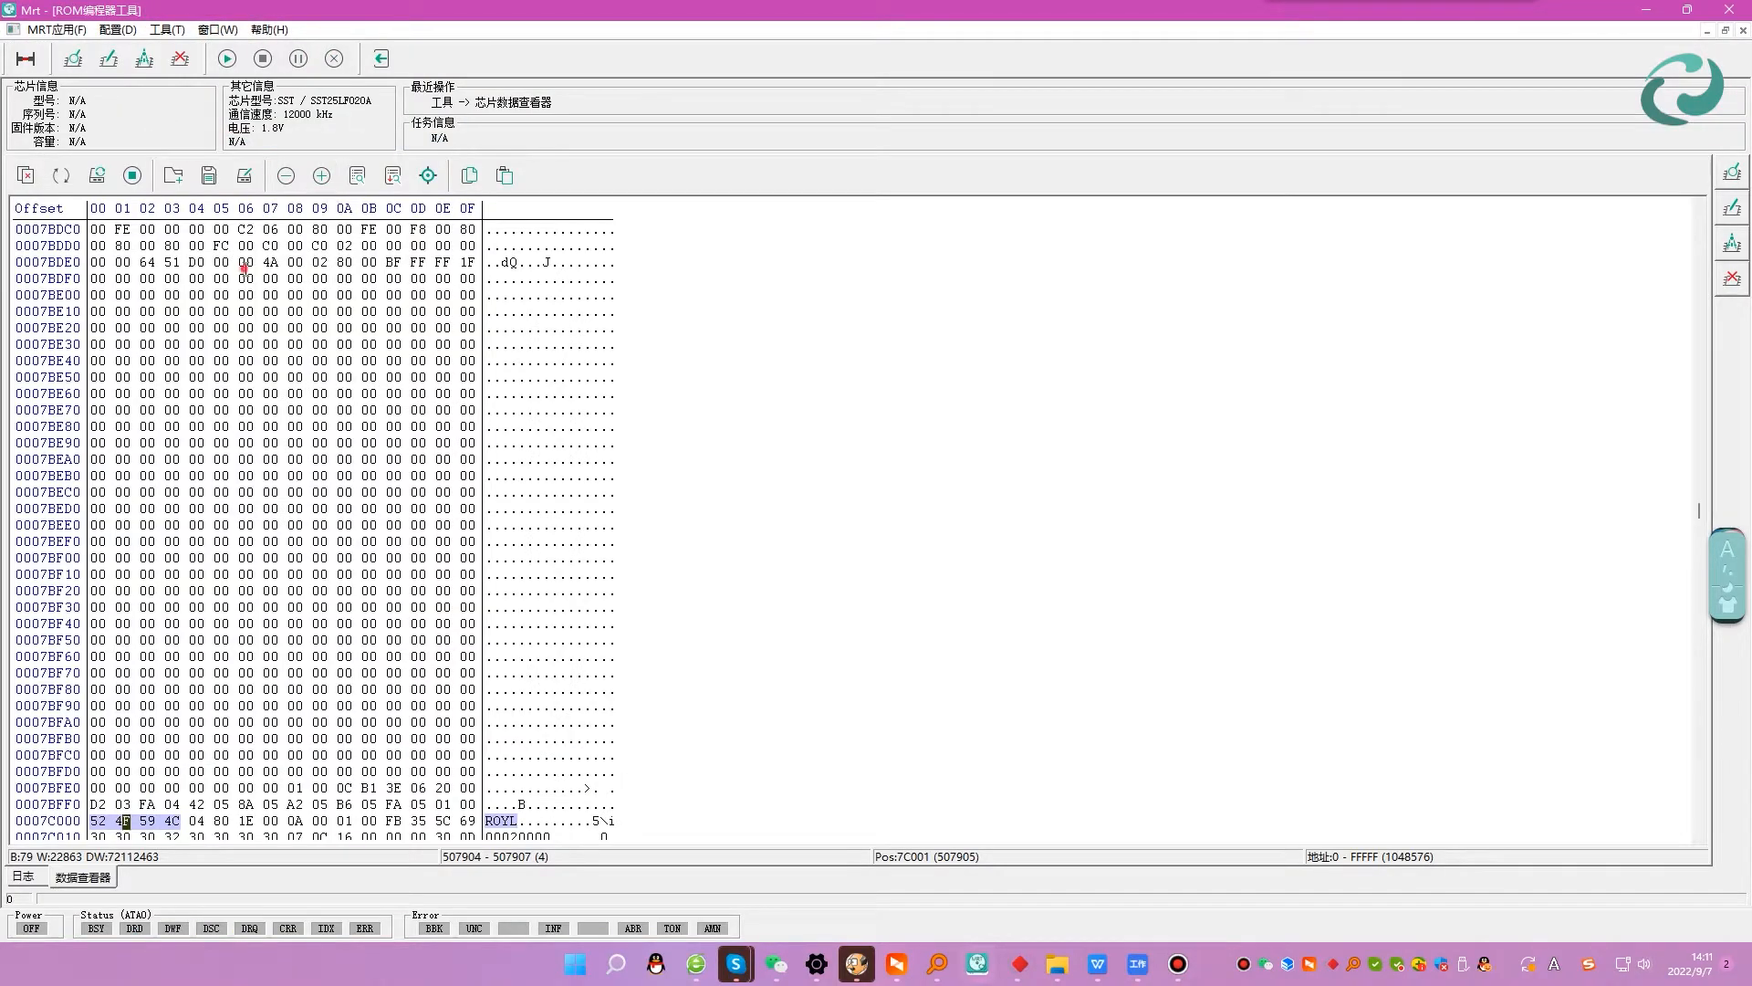
left_click(173, 177)
left_click(223, 256)
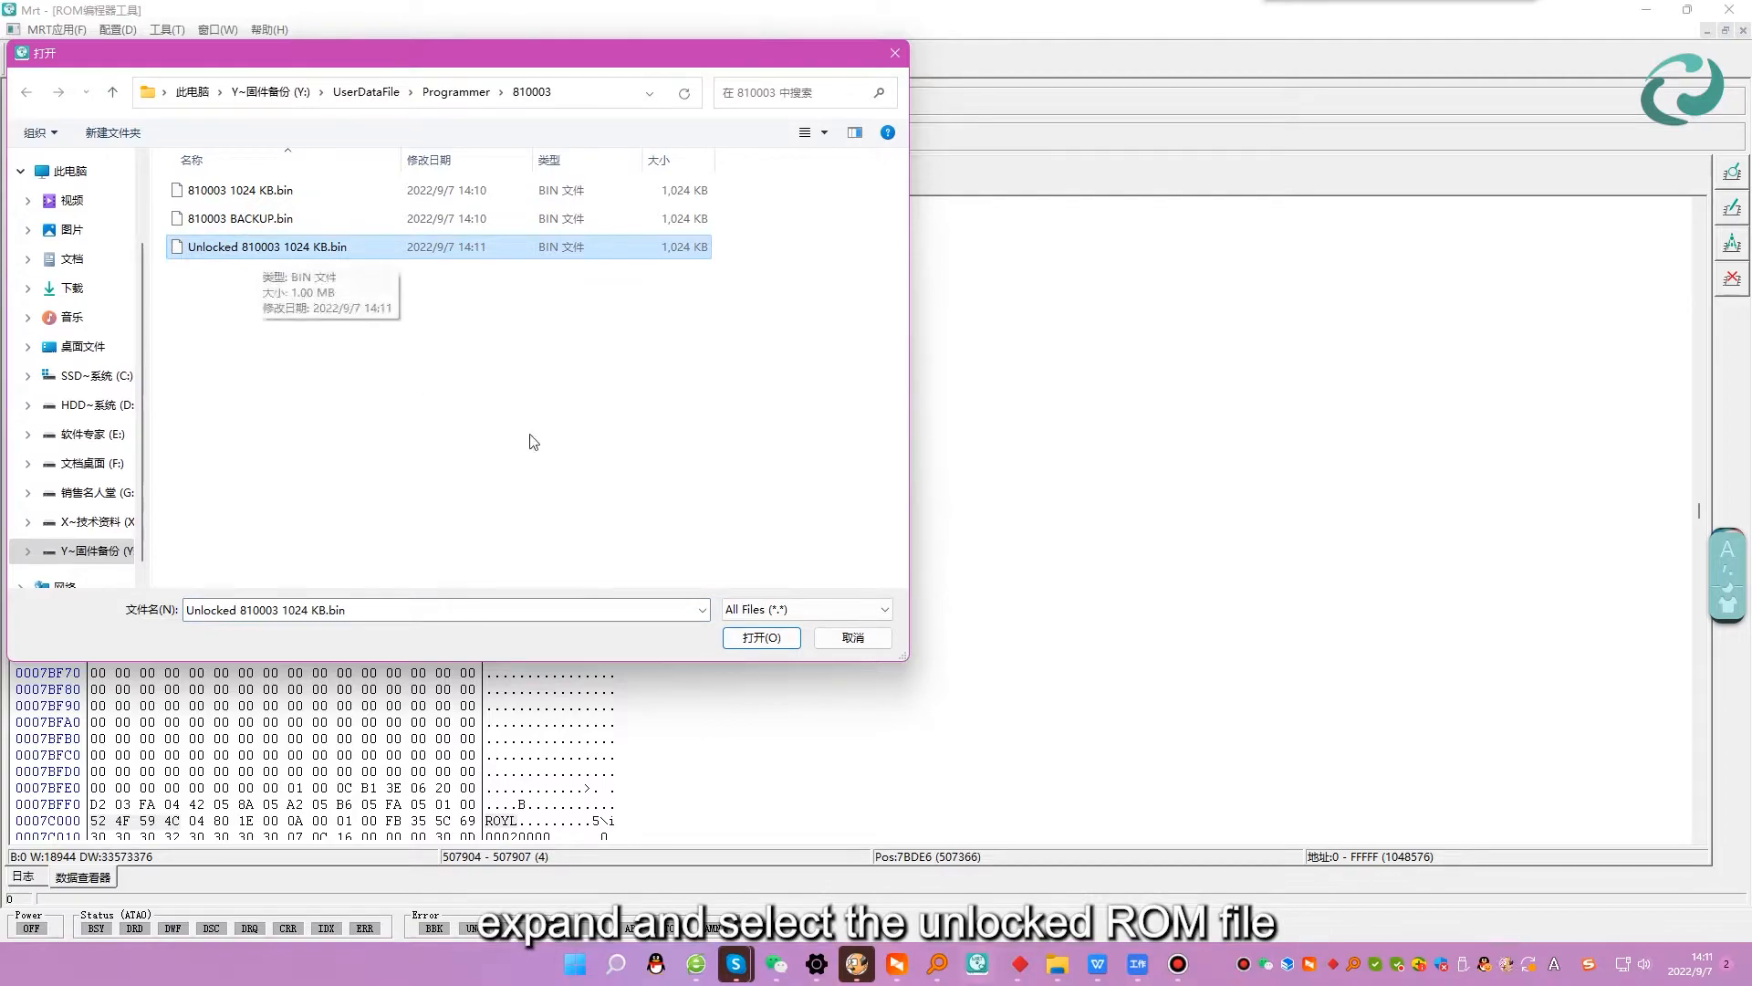
left_click(752, 639)
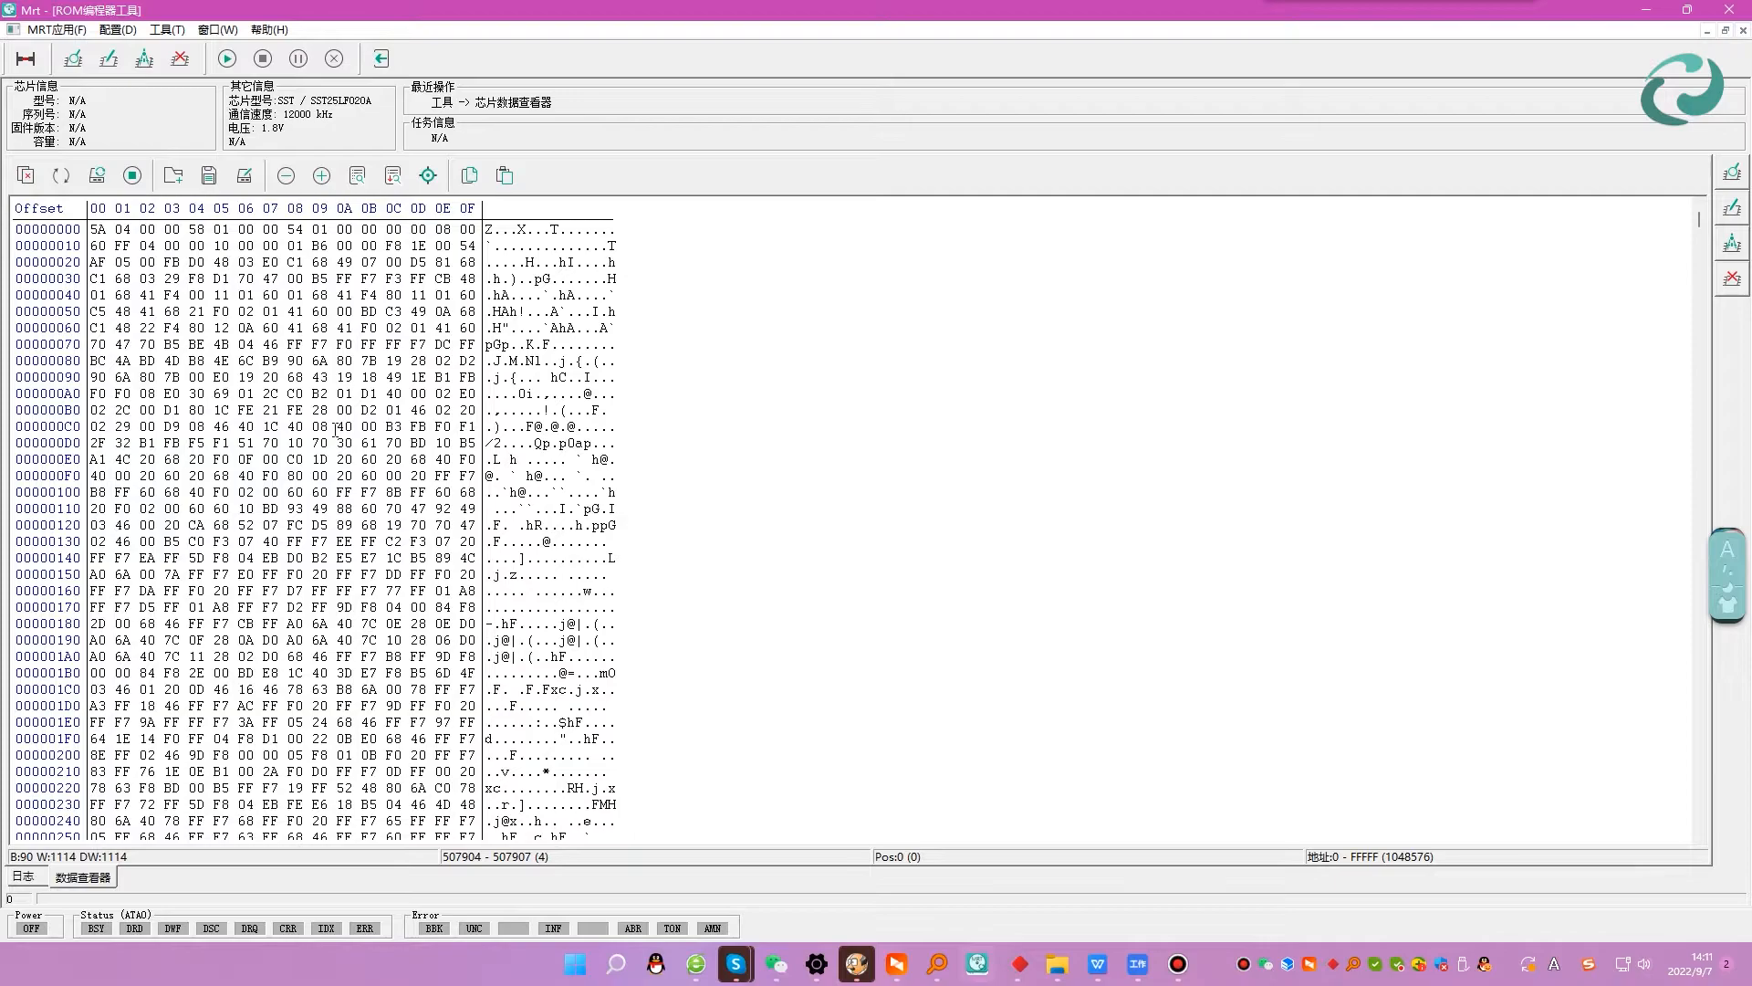
left_click(270, 639)
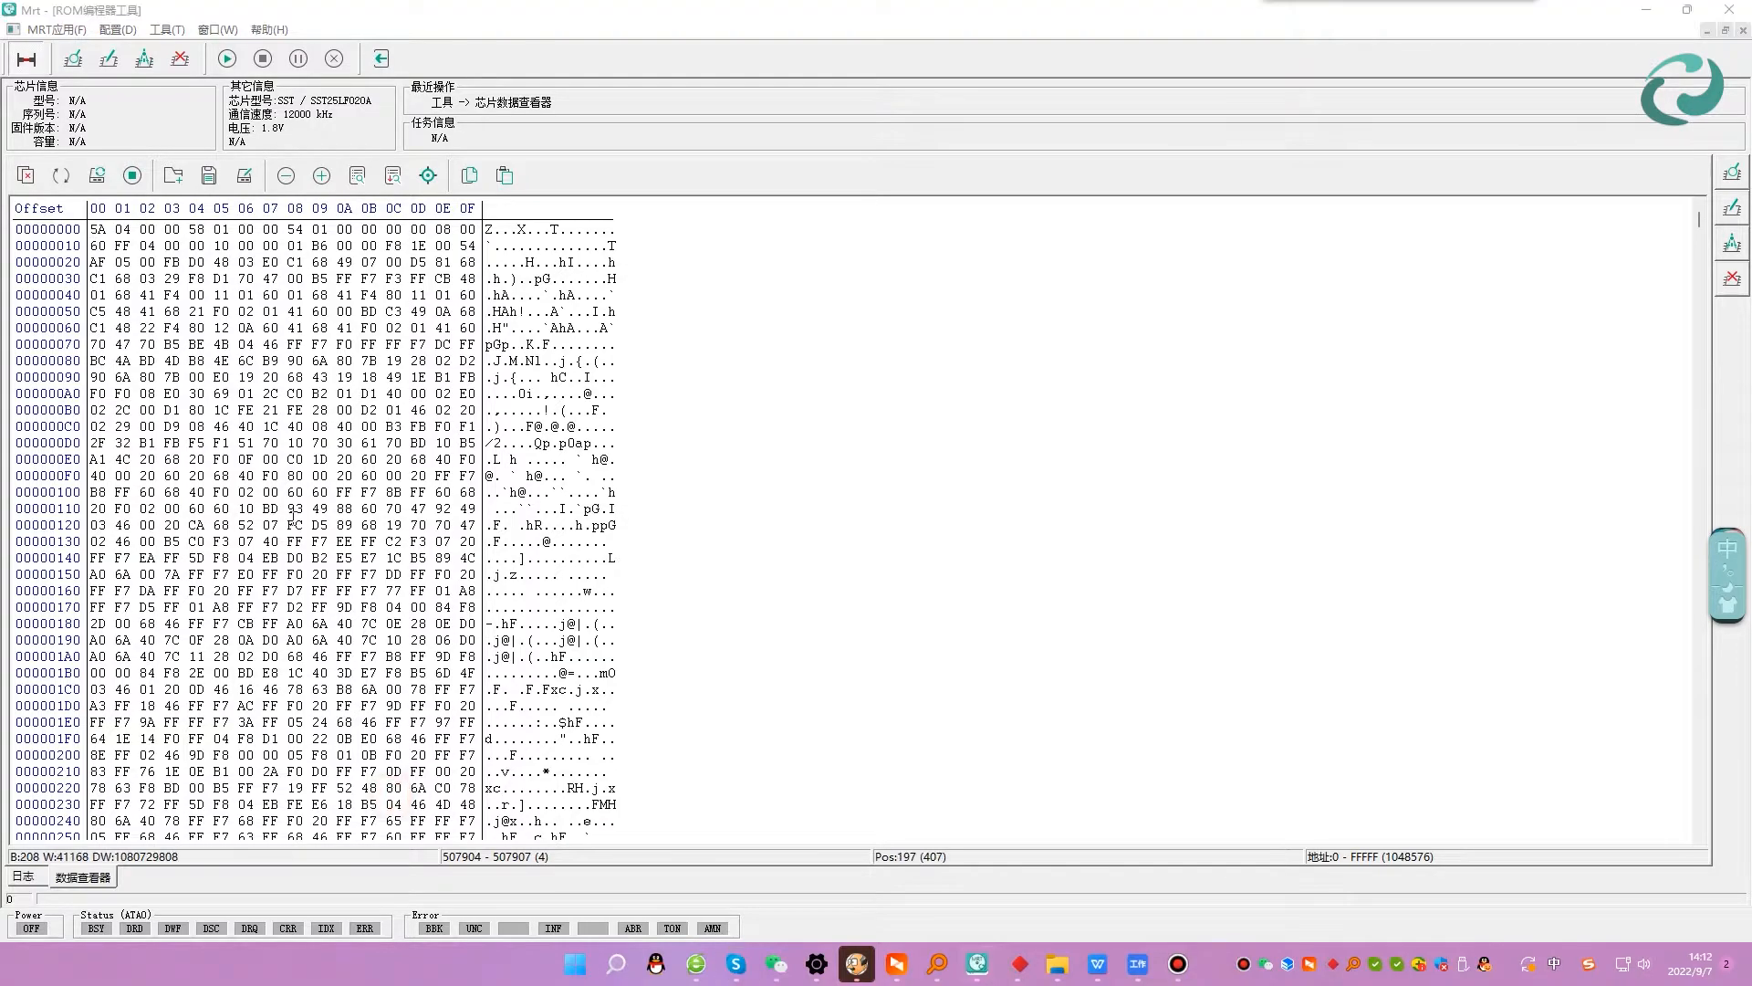
Turn off the ROM chip's write protection and check the result line in the log.
left_click(167, 31)
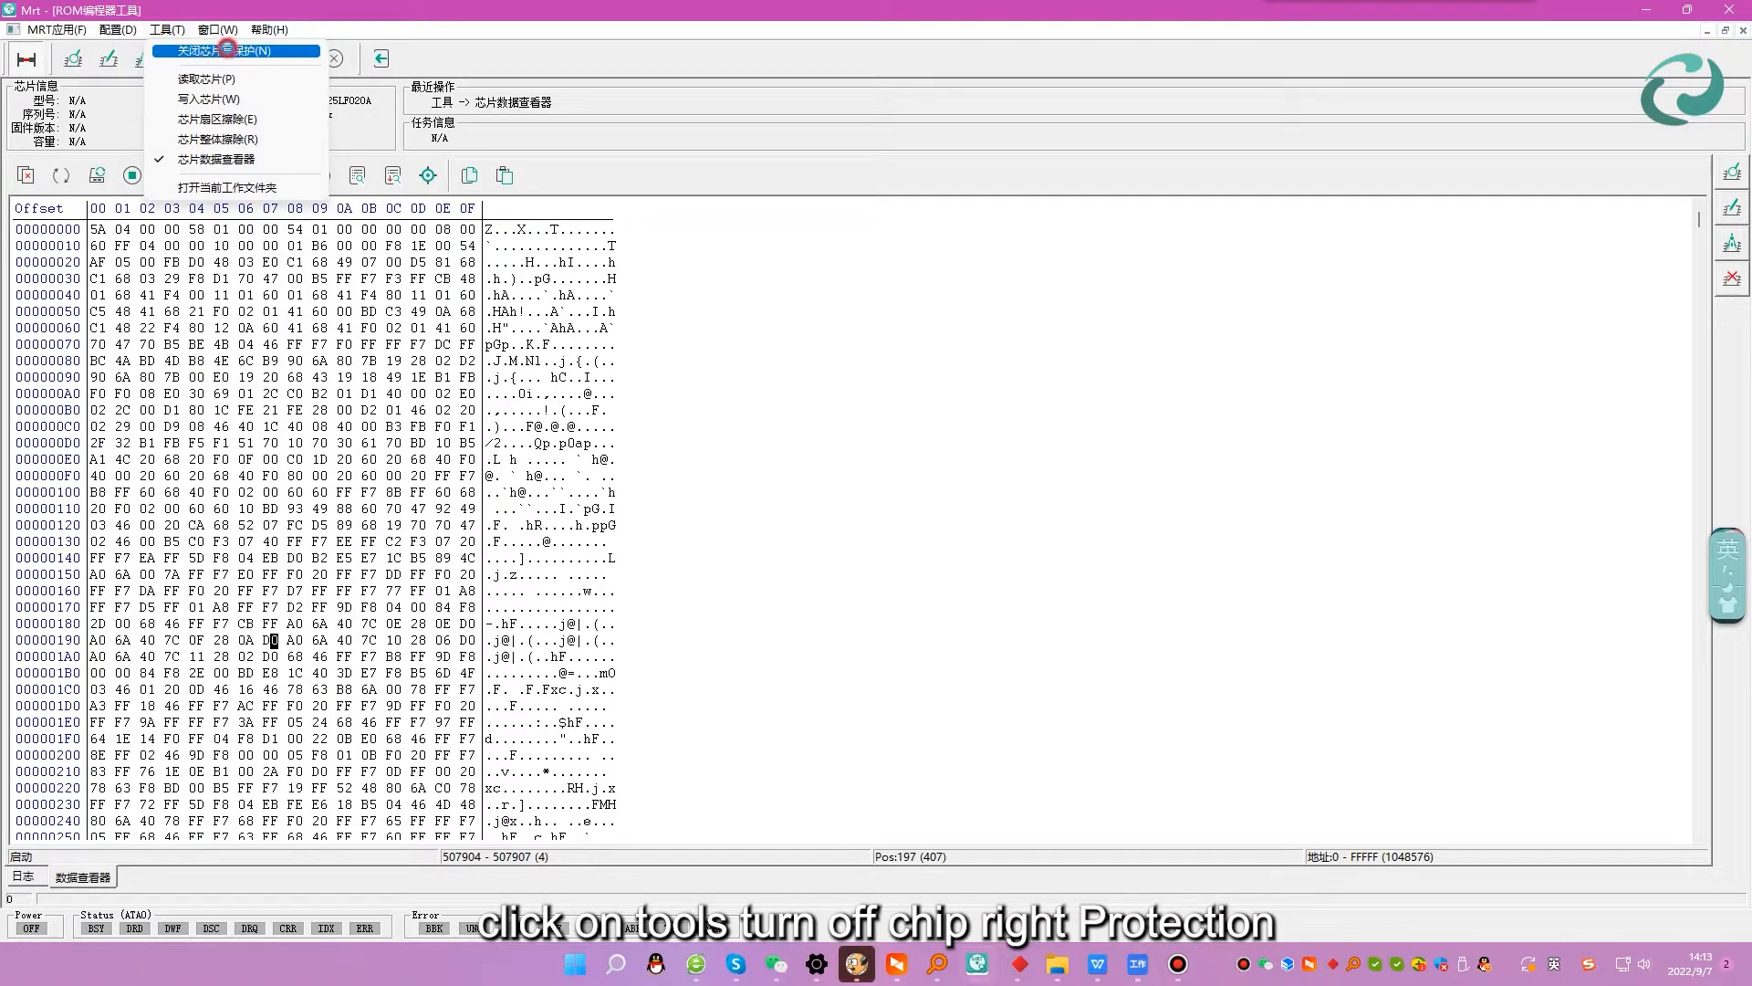
left_click(224, 51)
left_click(878, 522)
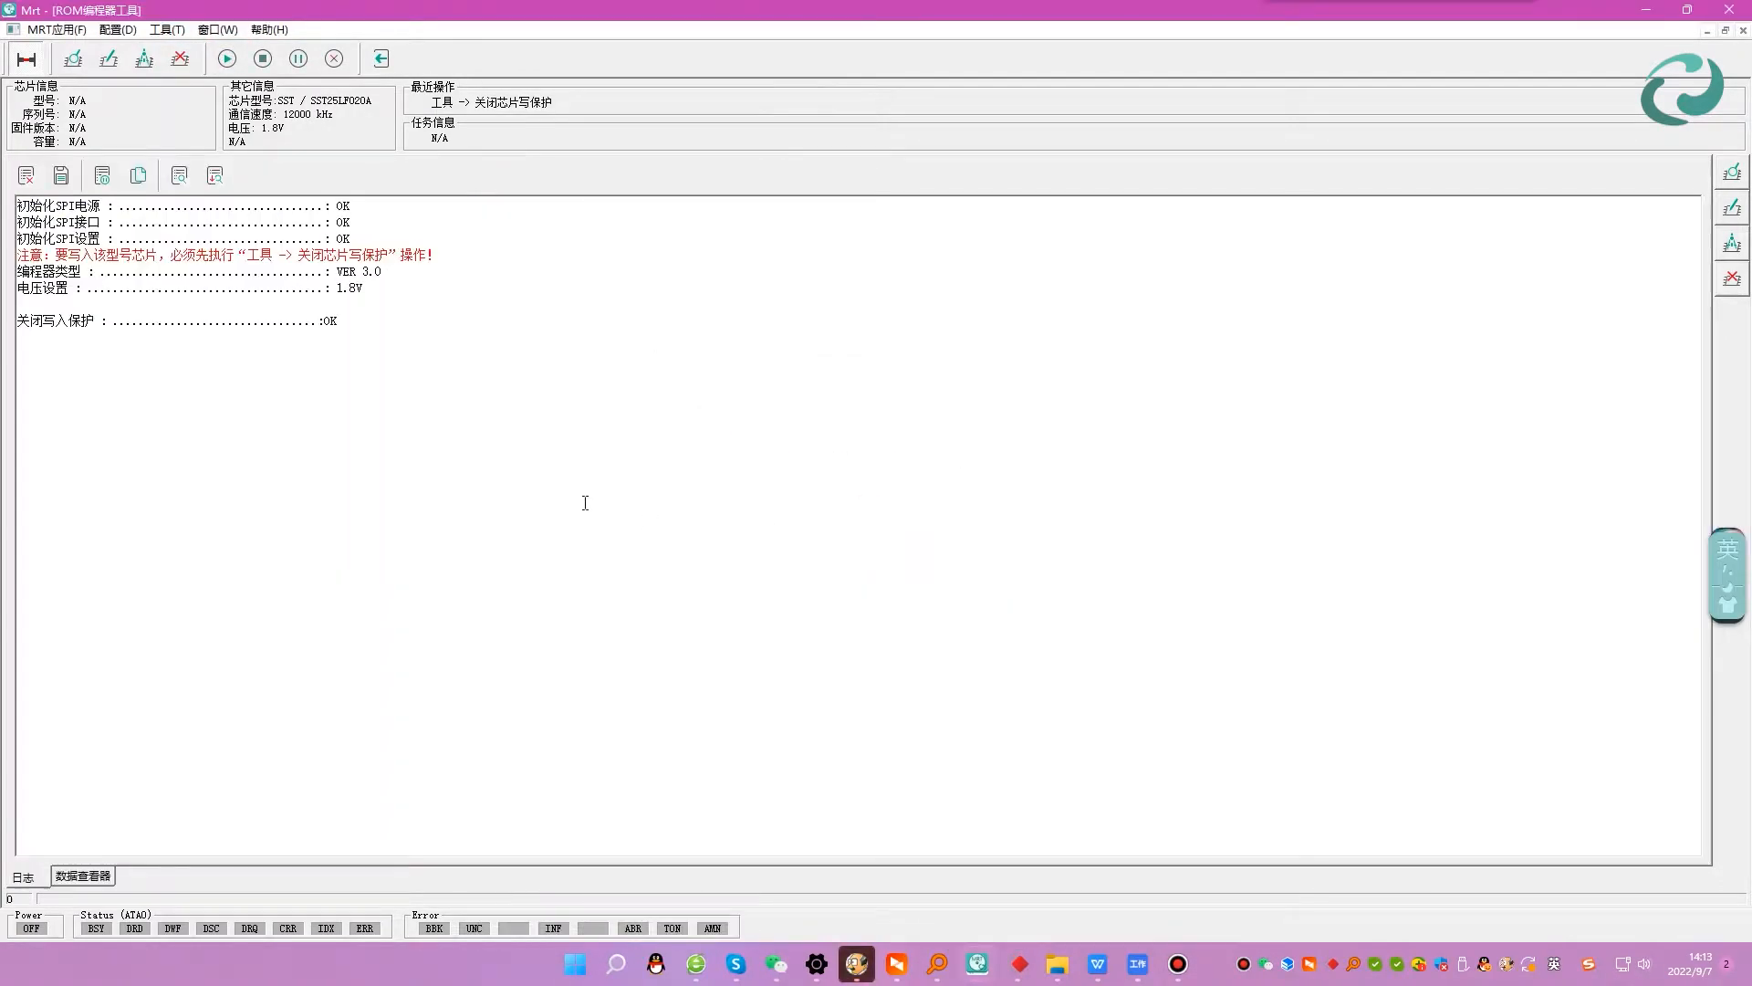
triple_click(371, 321)
left_click(440, 363)
Write the unlocked ROM data from the data viewer to the chip, erasing the whole chip first.
left_click(90, 876)
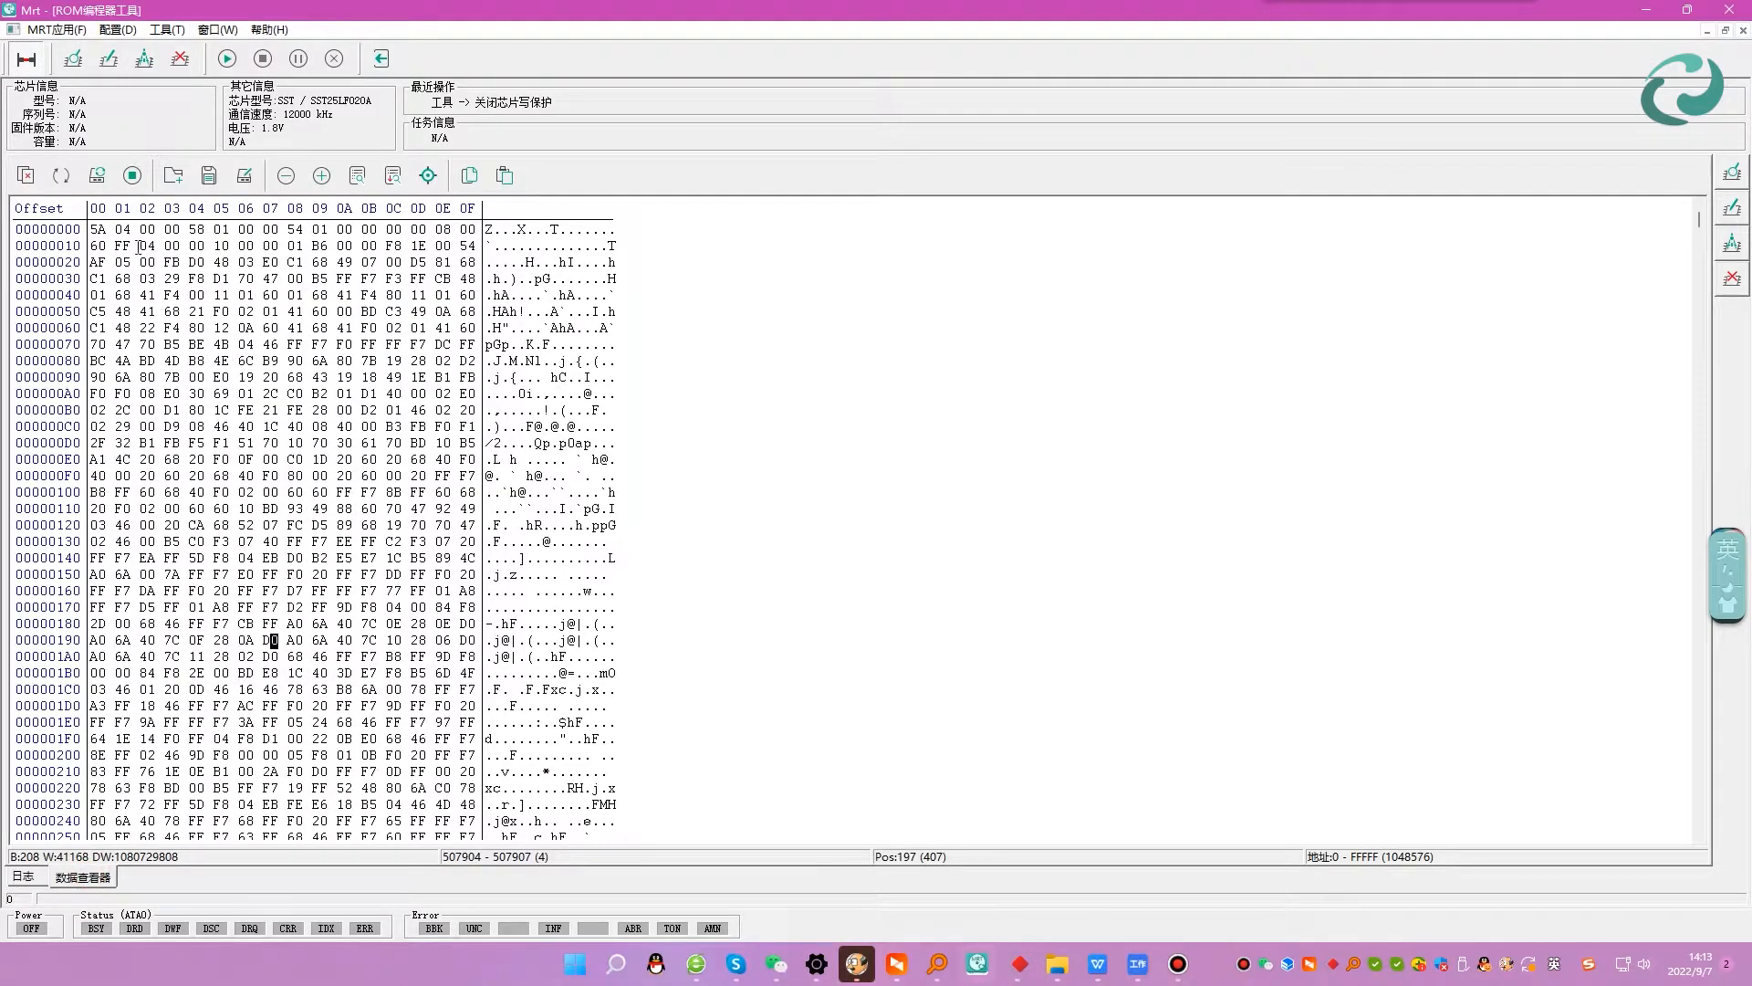
left_click(244, 176)
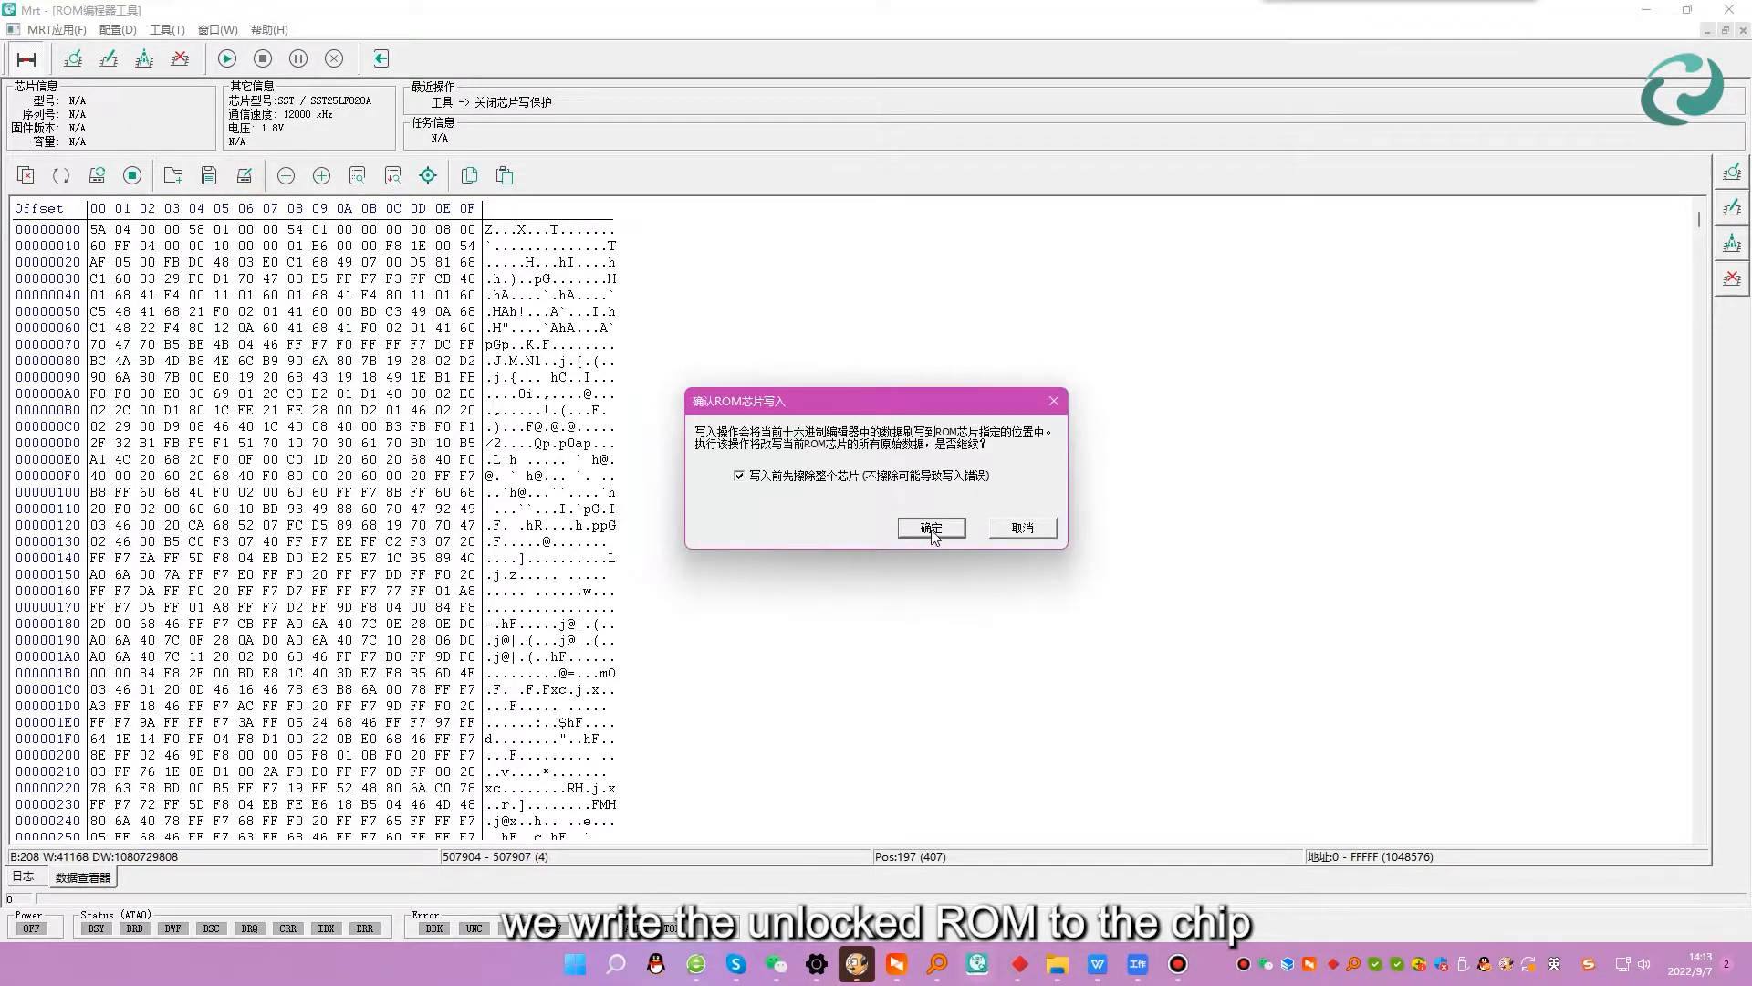
left_click(932, 529)
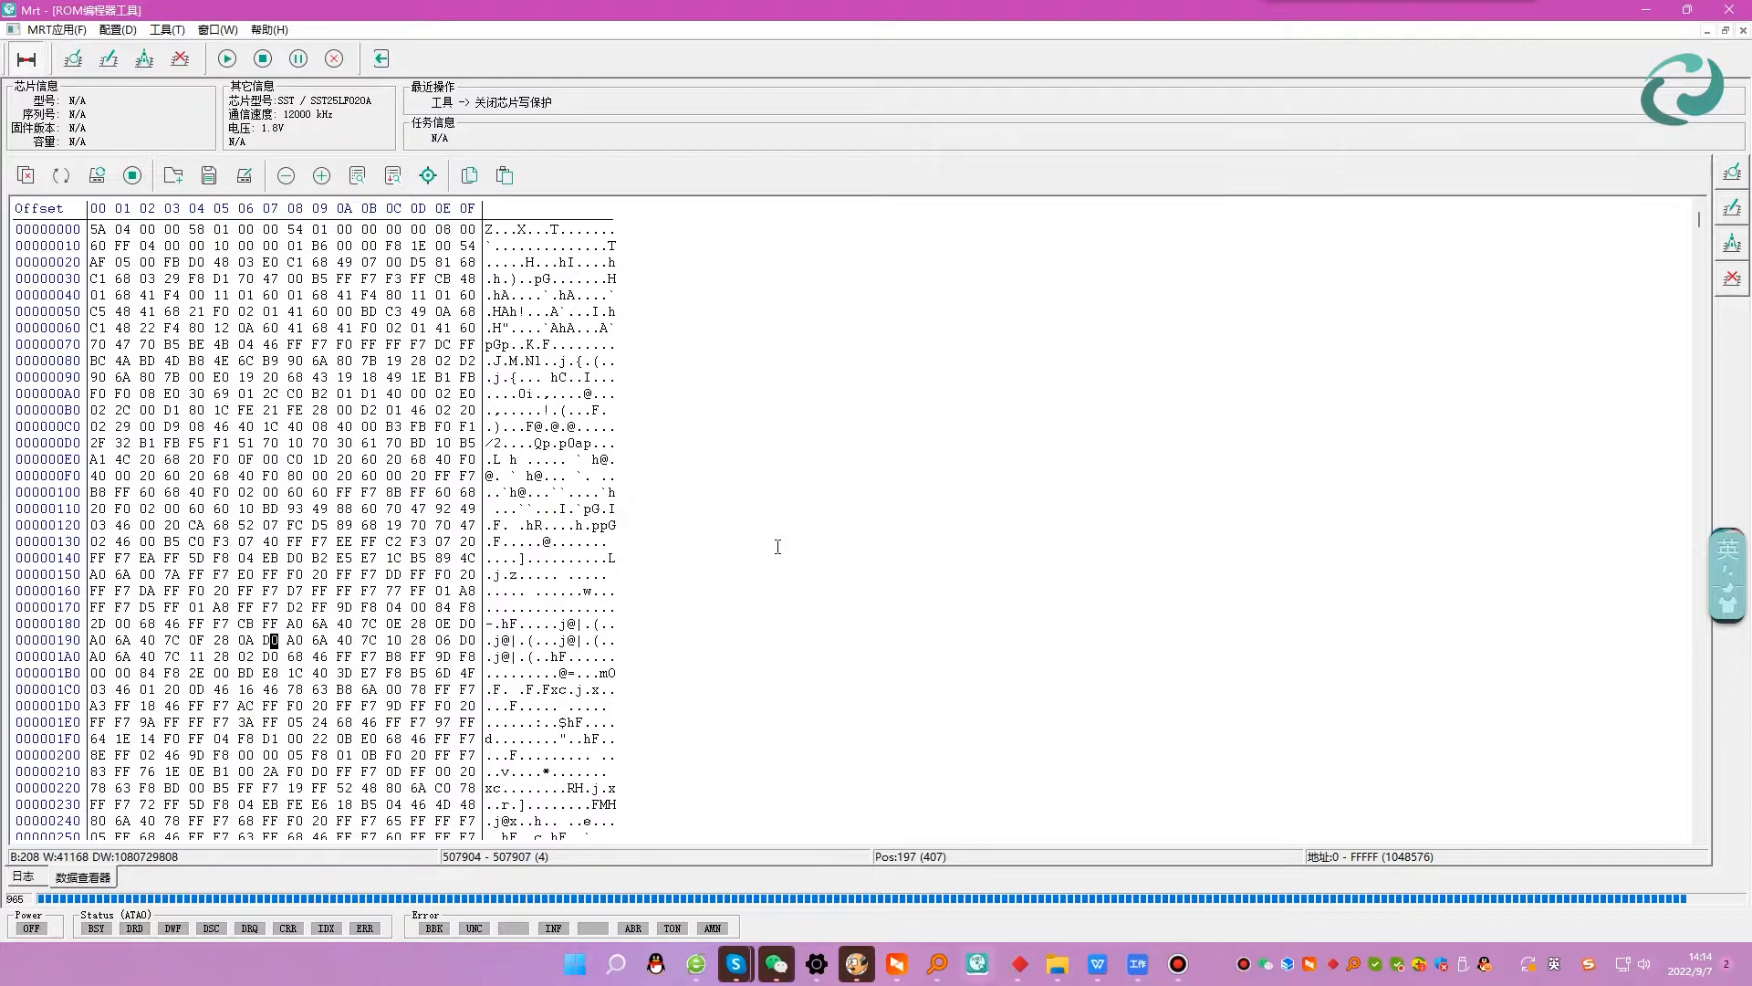
left_click(913, 524)
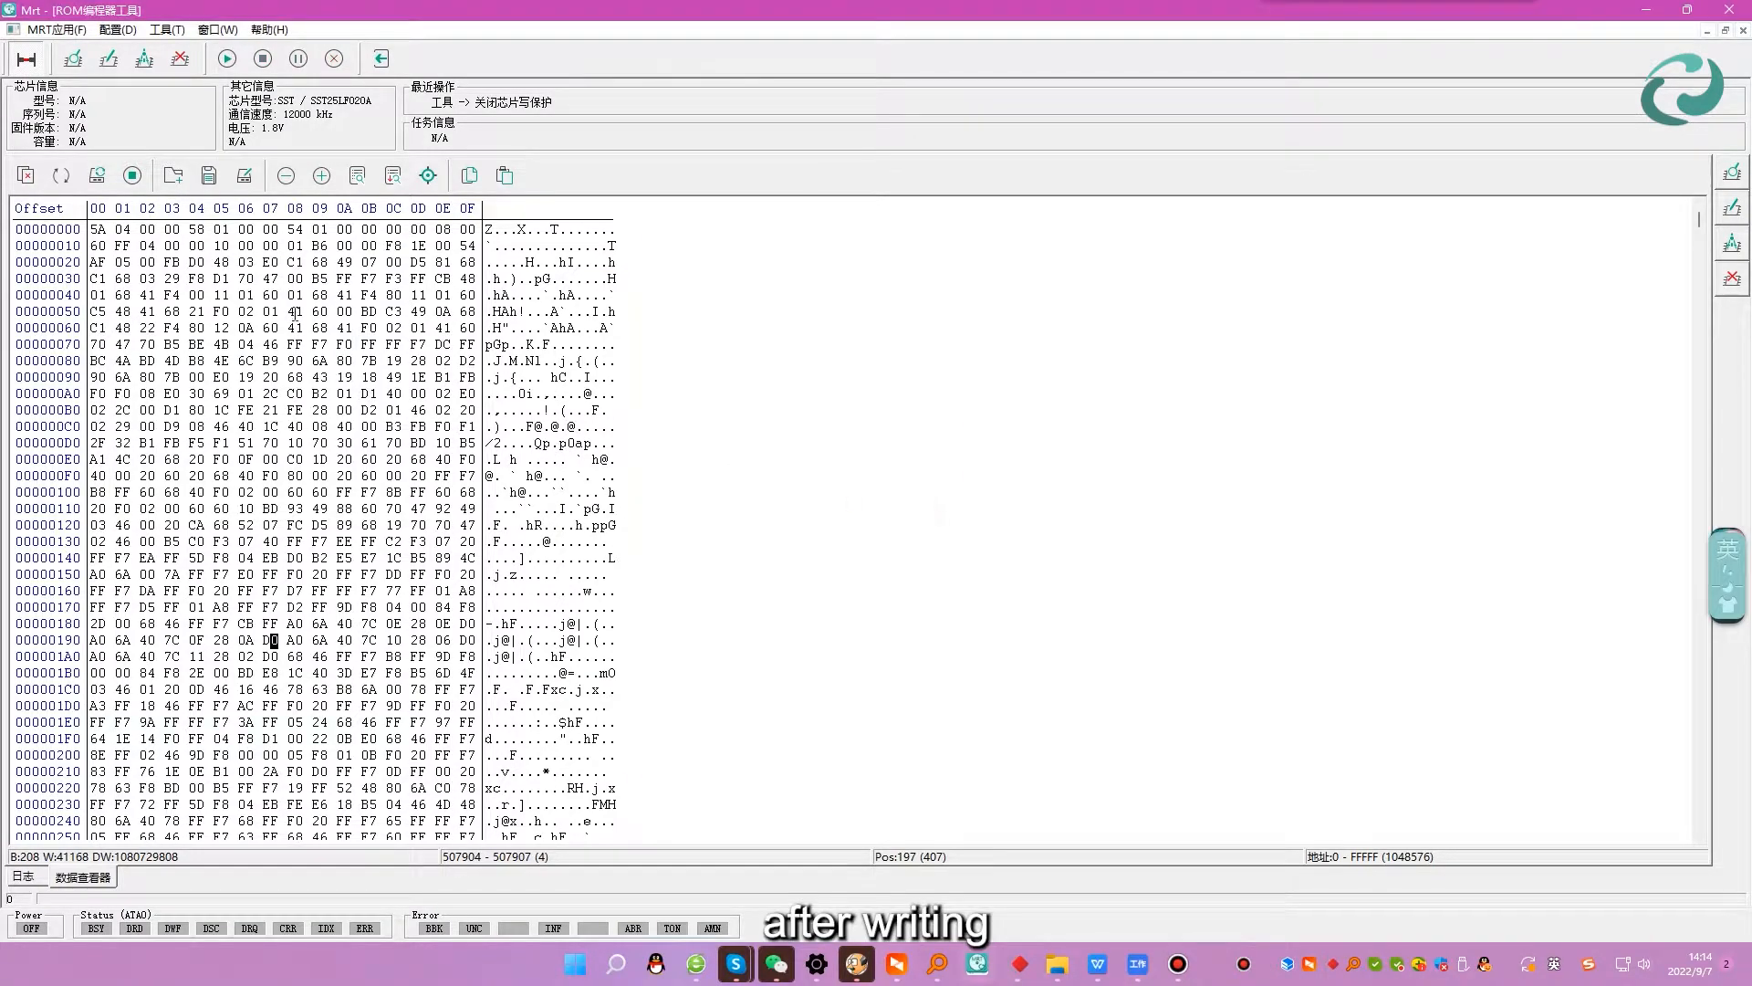
Read back 32 KB from the chip, inspect the written bytes and switch off the programmer's power.
left_click_drag(91, 229, 199, 246)
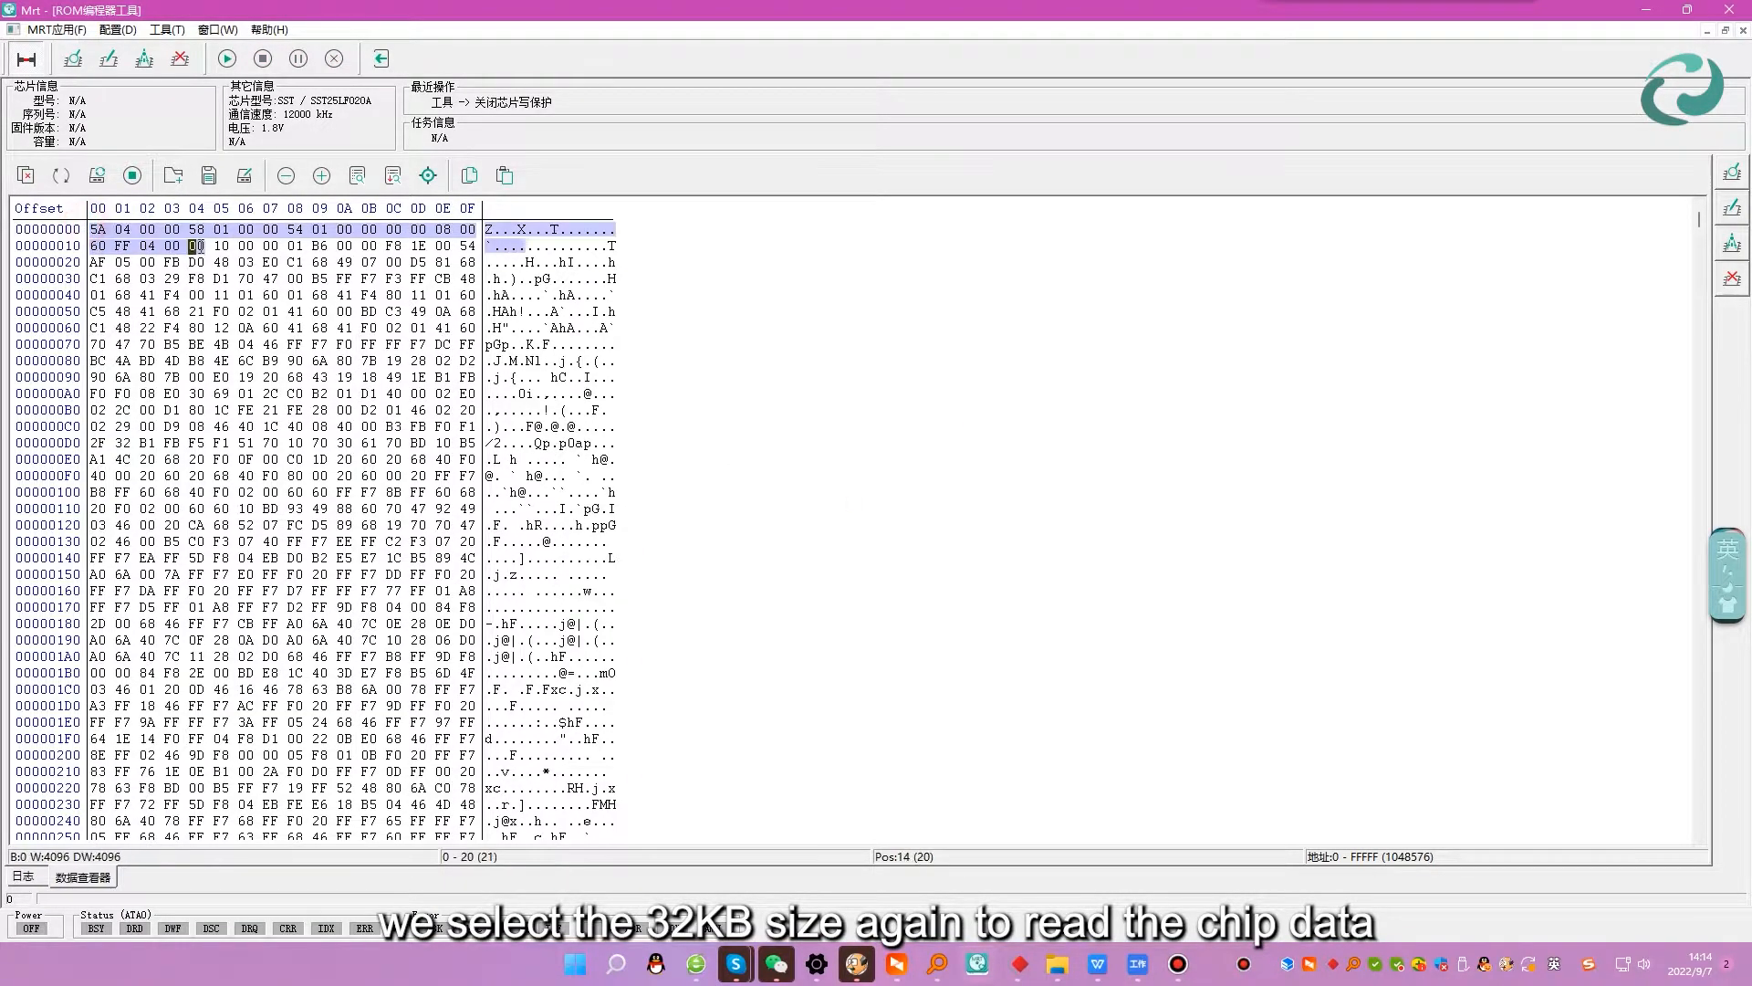
left_click(103, 176)
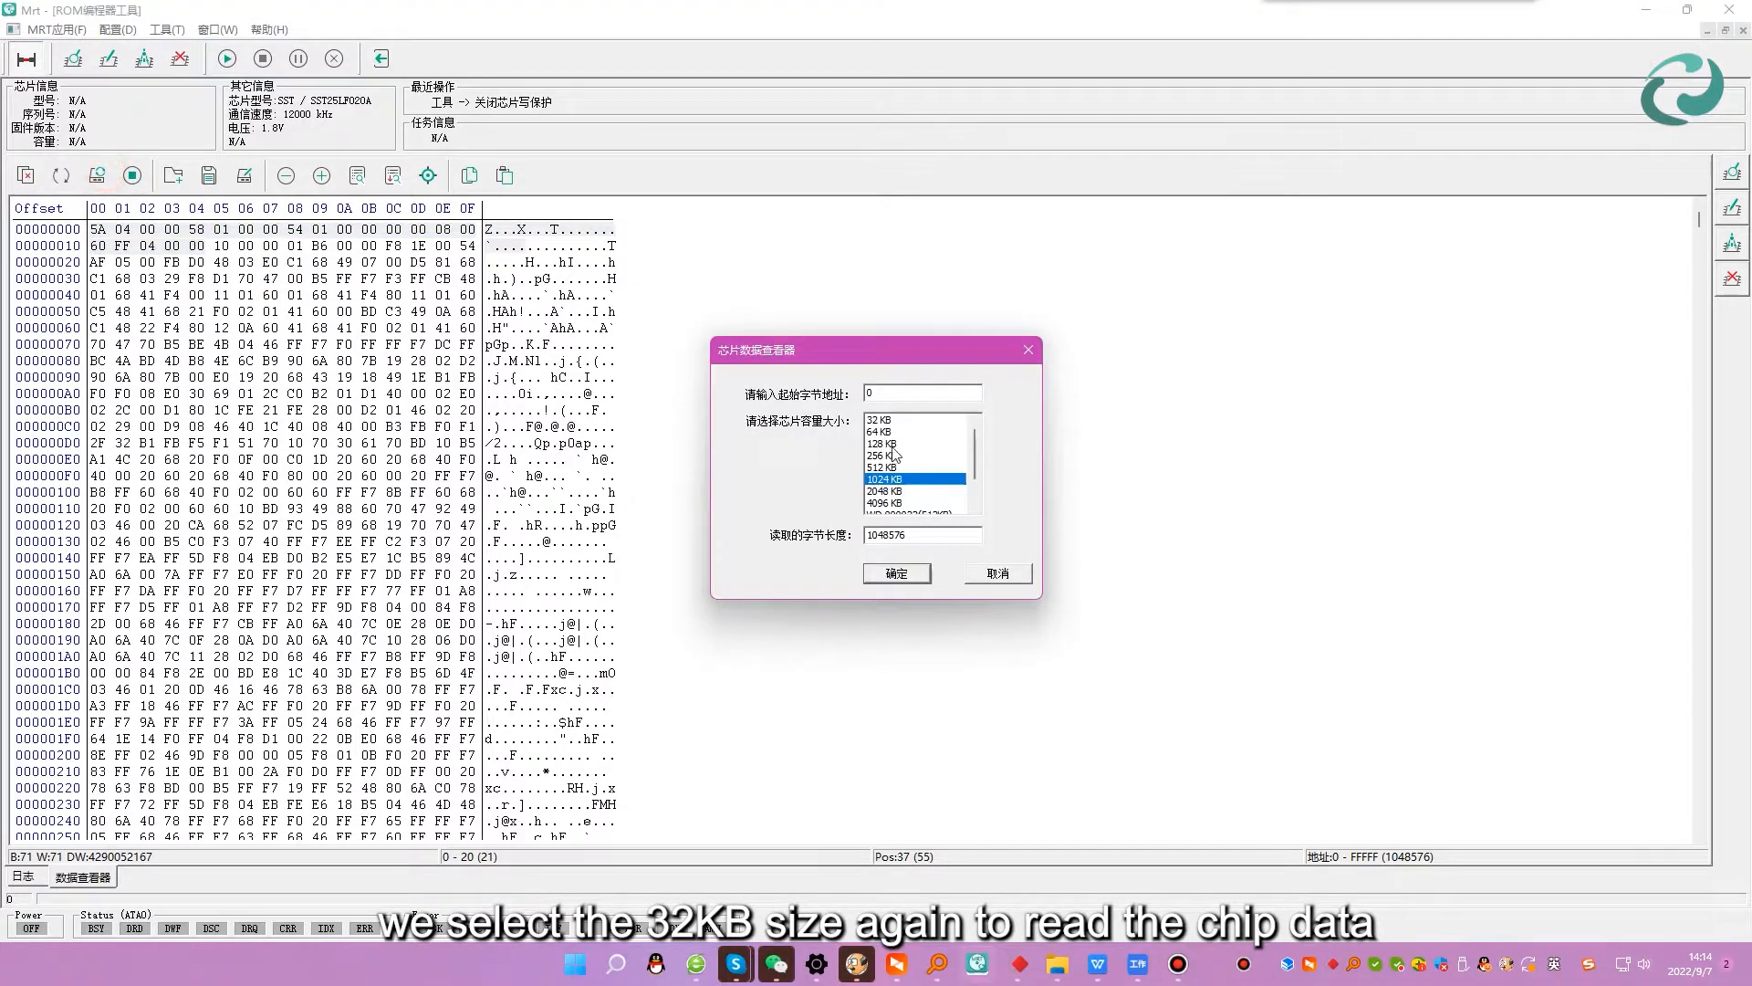
left_click(913, 420)
left_click(912, 581)
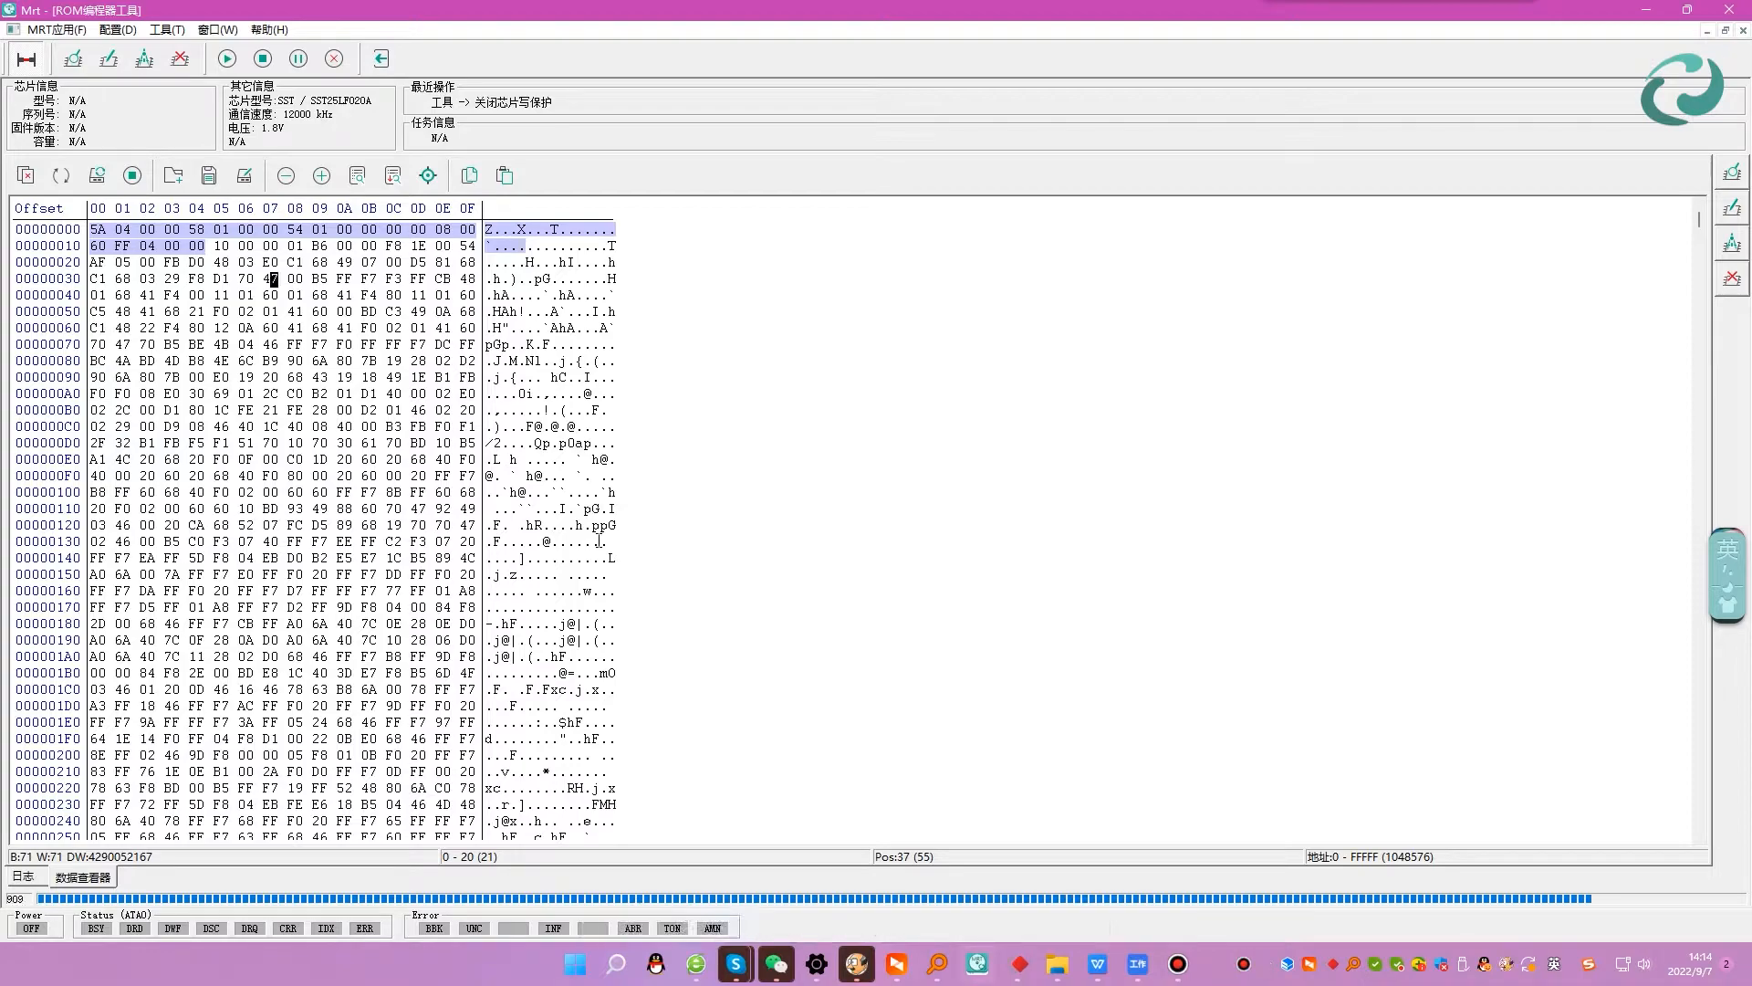
left_click_drag(127, 223, 469, 675)
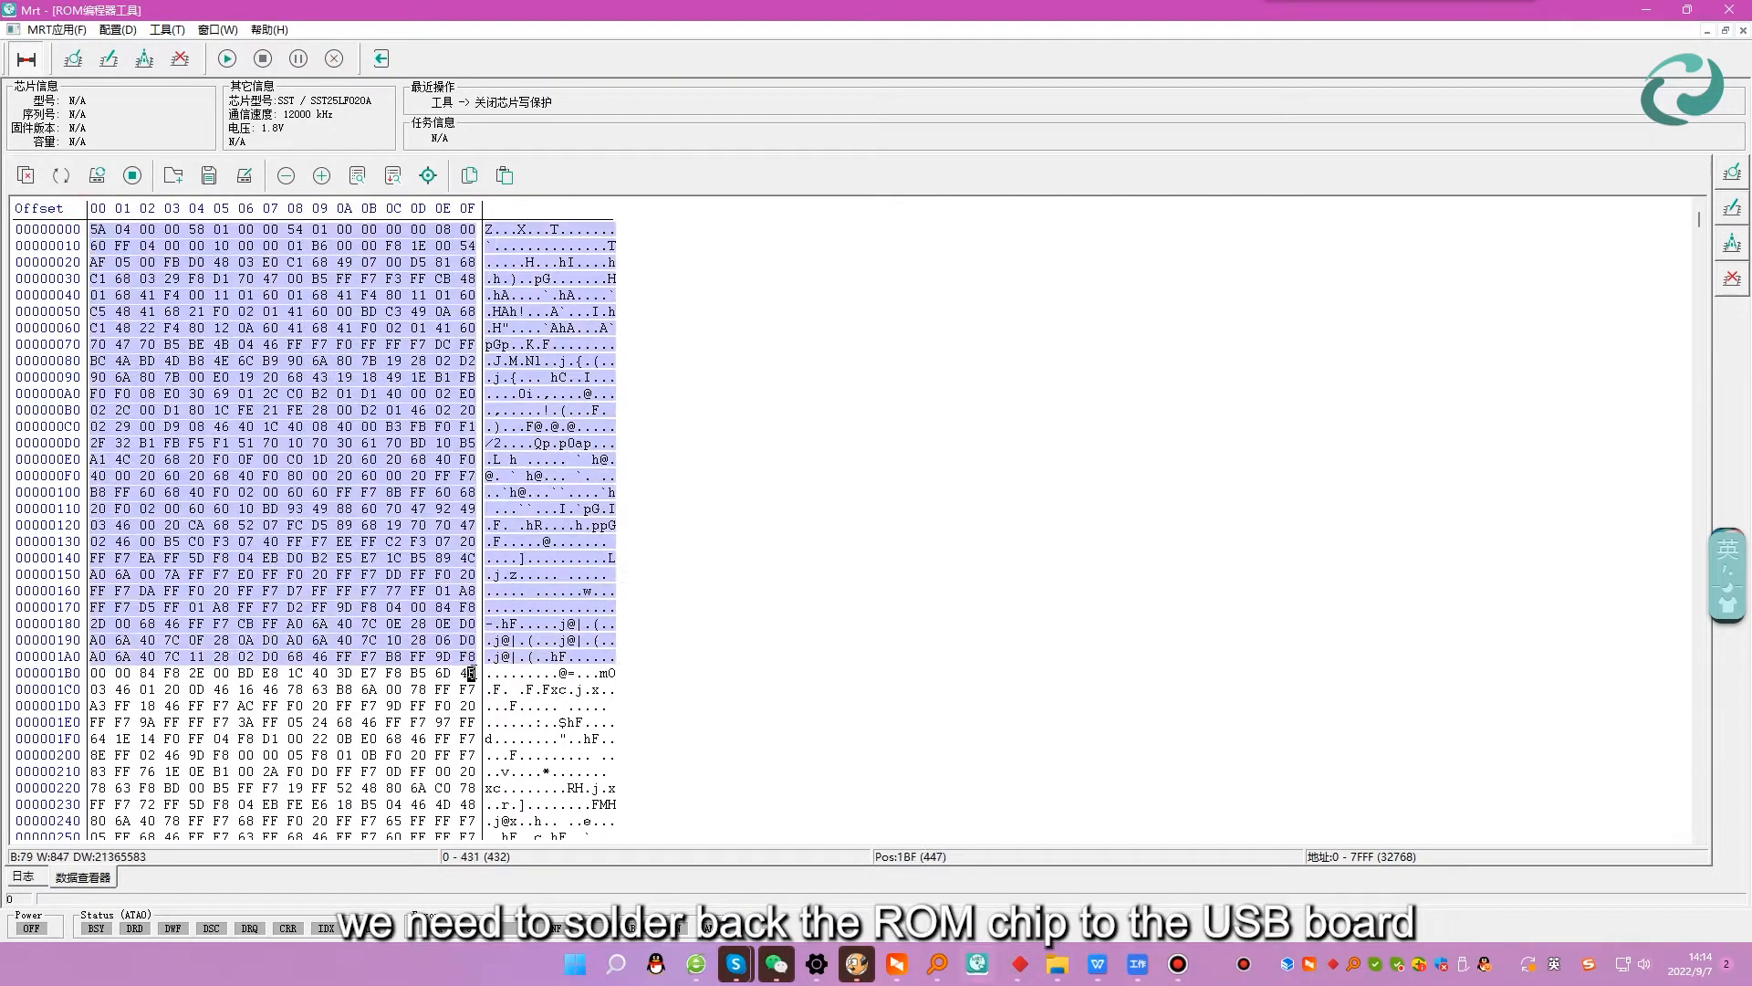
left_click(28, 61)
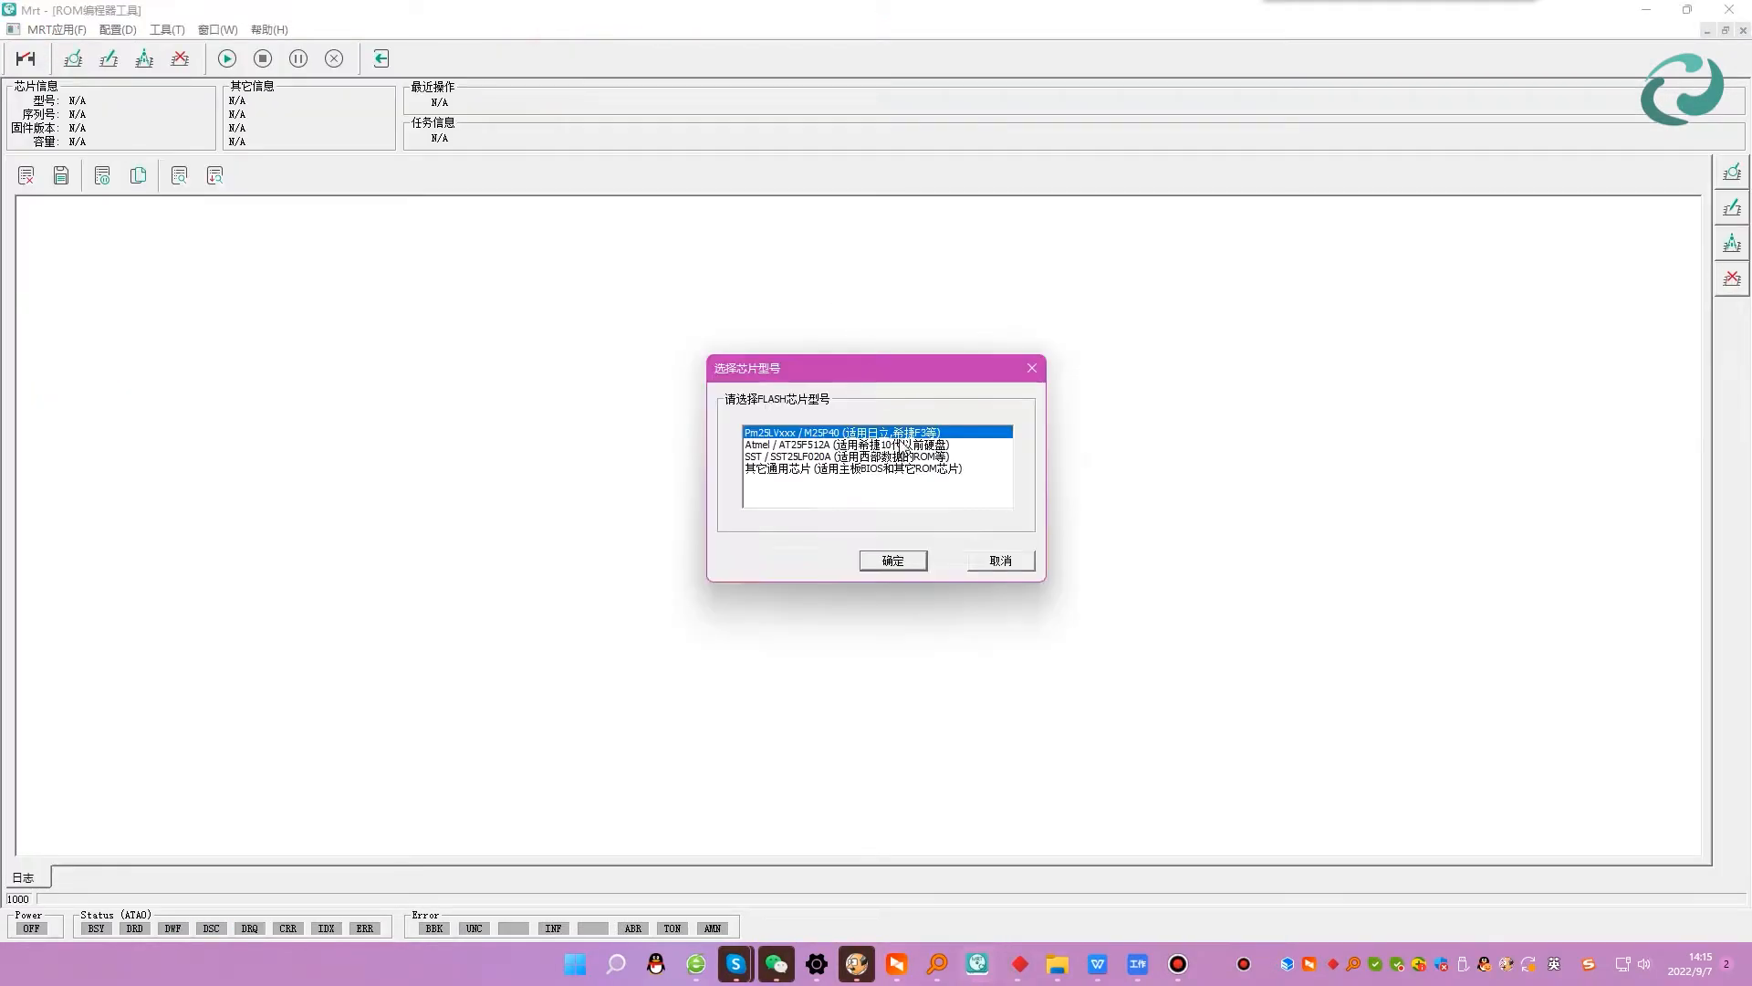
Start the ROM programmer with chip type SST / SST25LF020A and check the programmer version in the log.
left_click(895, 468)
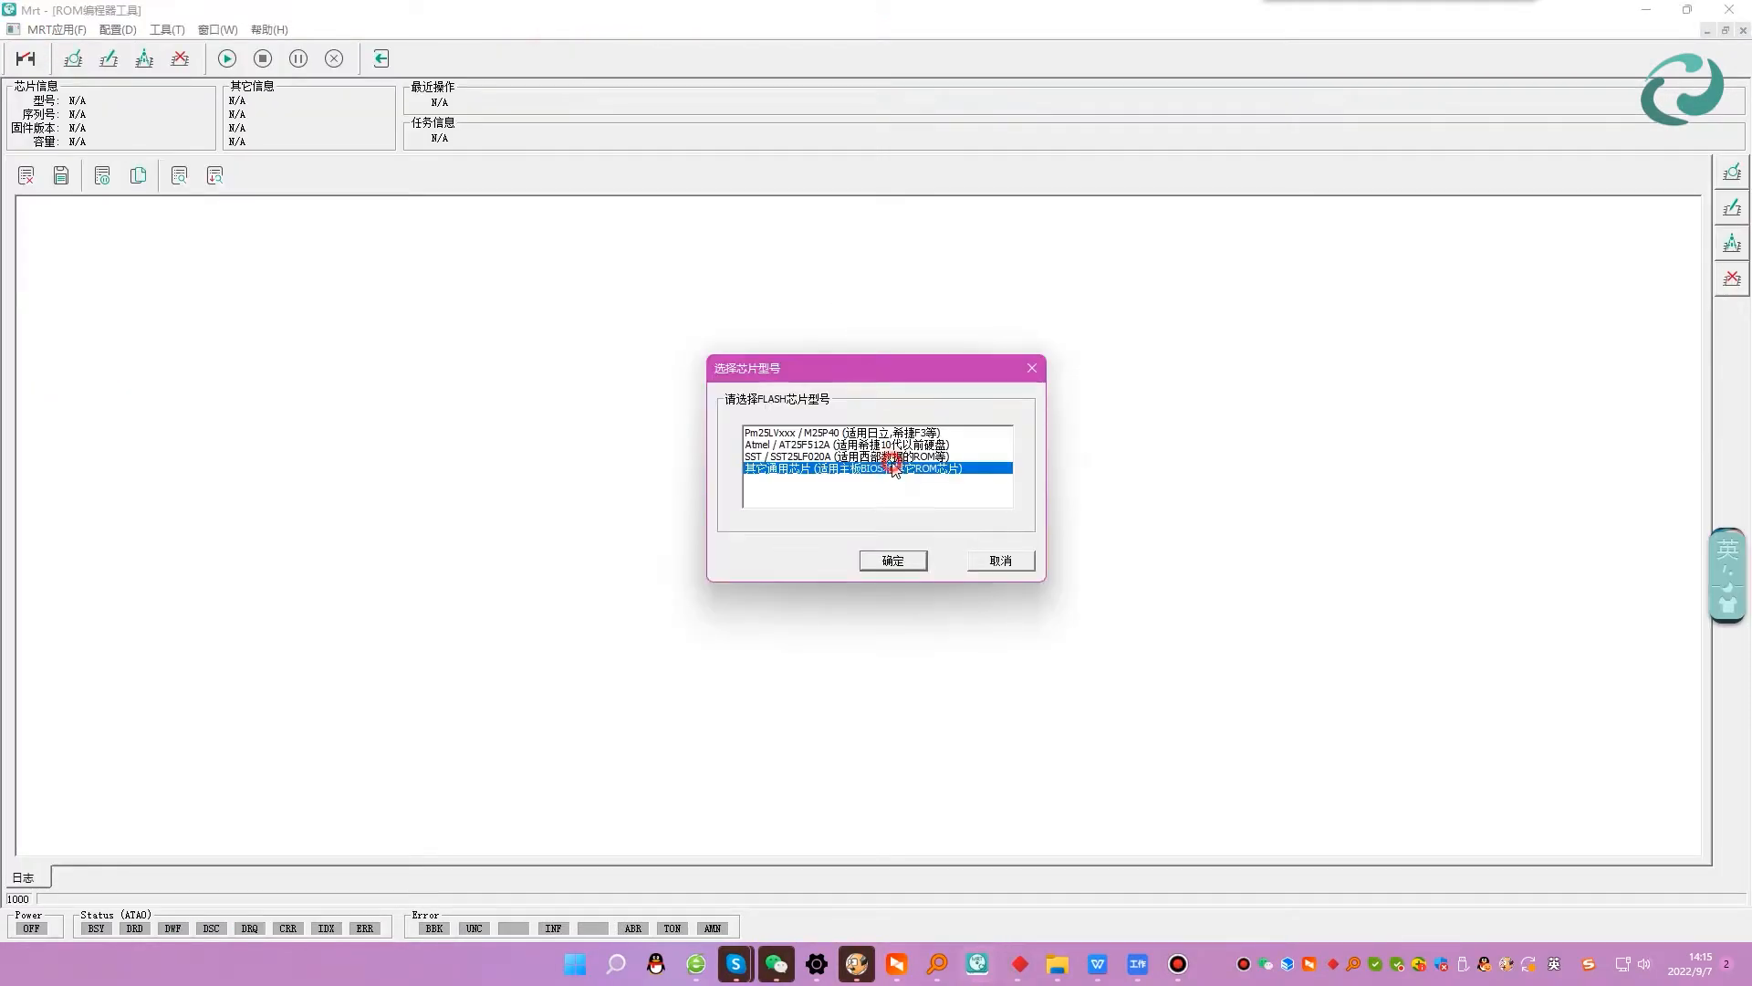
left_click(904, 456)
left_click(890, 556)
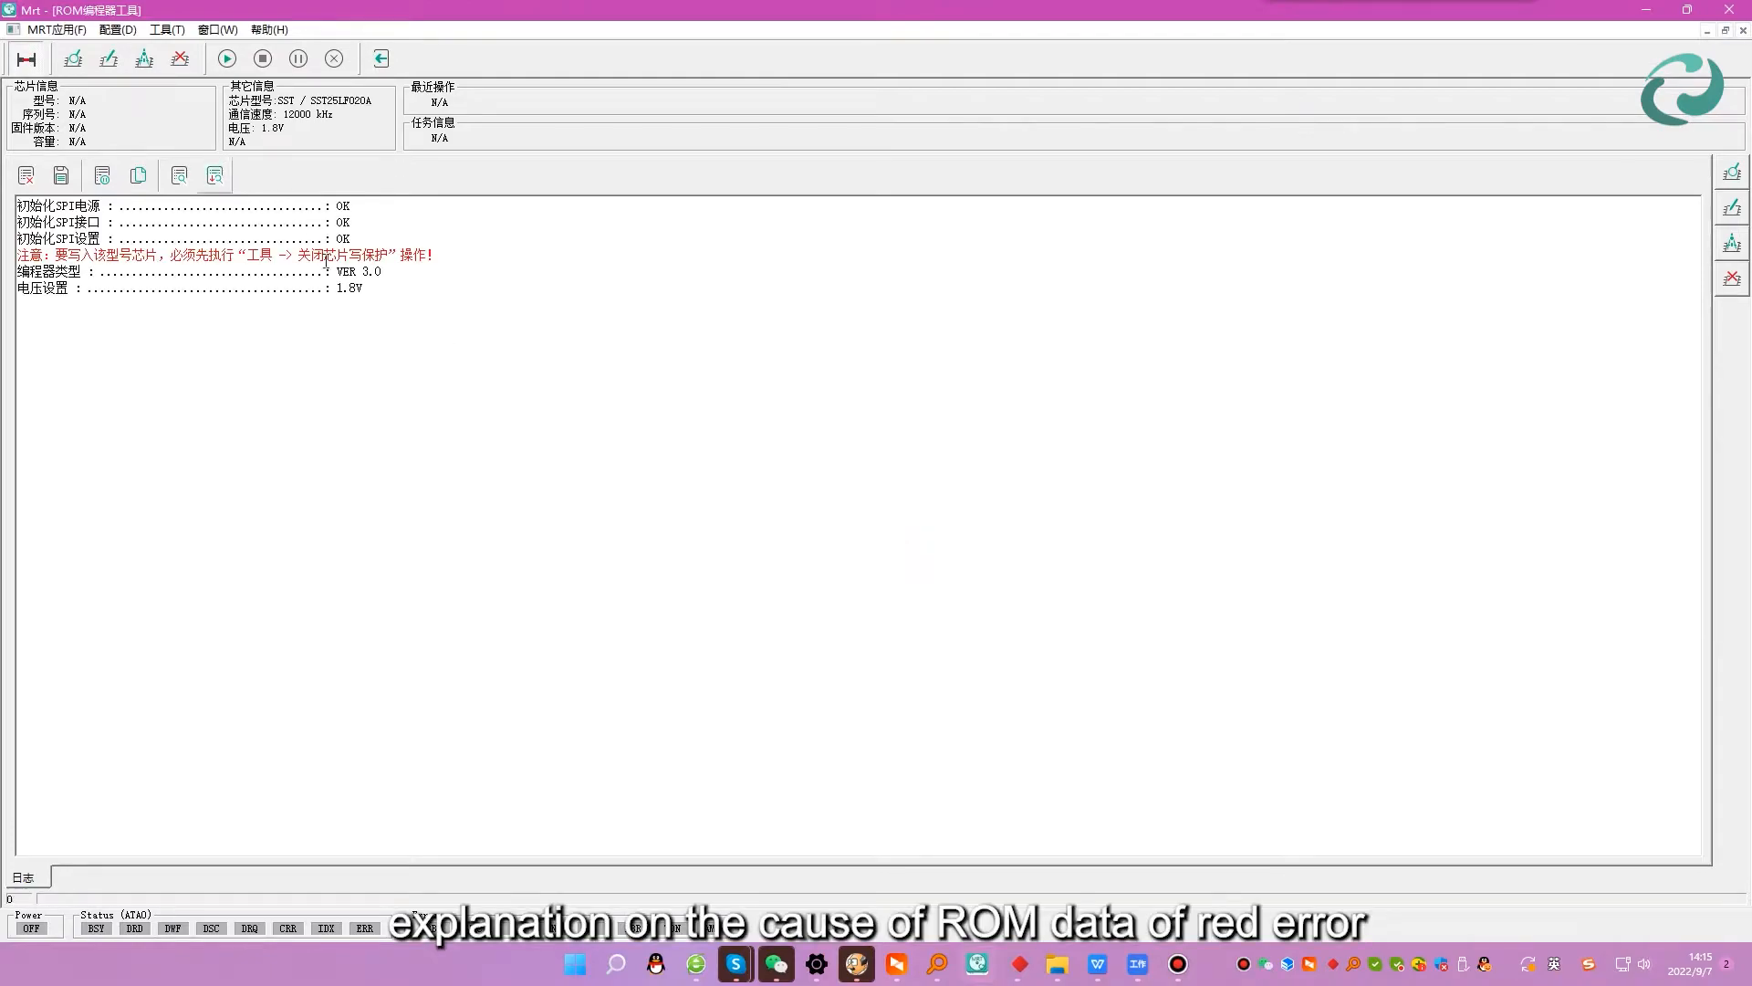
left_click_drag(338, 271, 388, 271)
Read 32 KB of chip data from address 0 into the data viewer and examine the bytes.
left_click(167, 29)
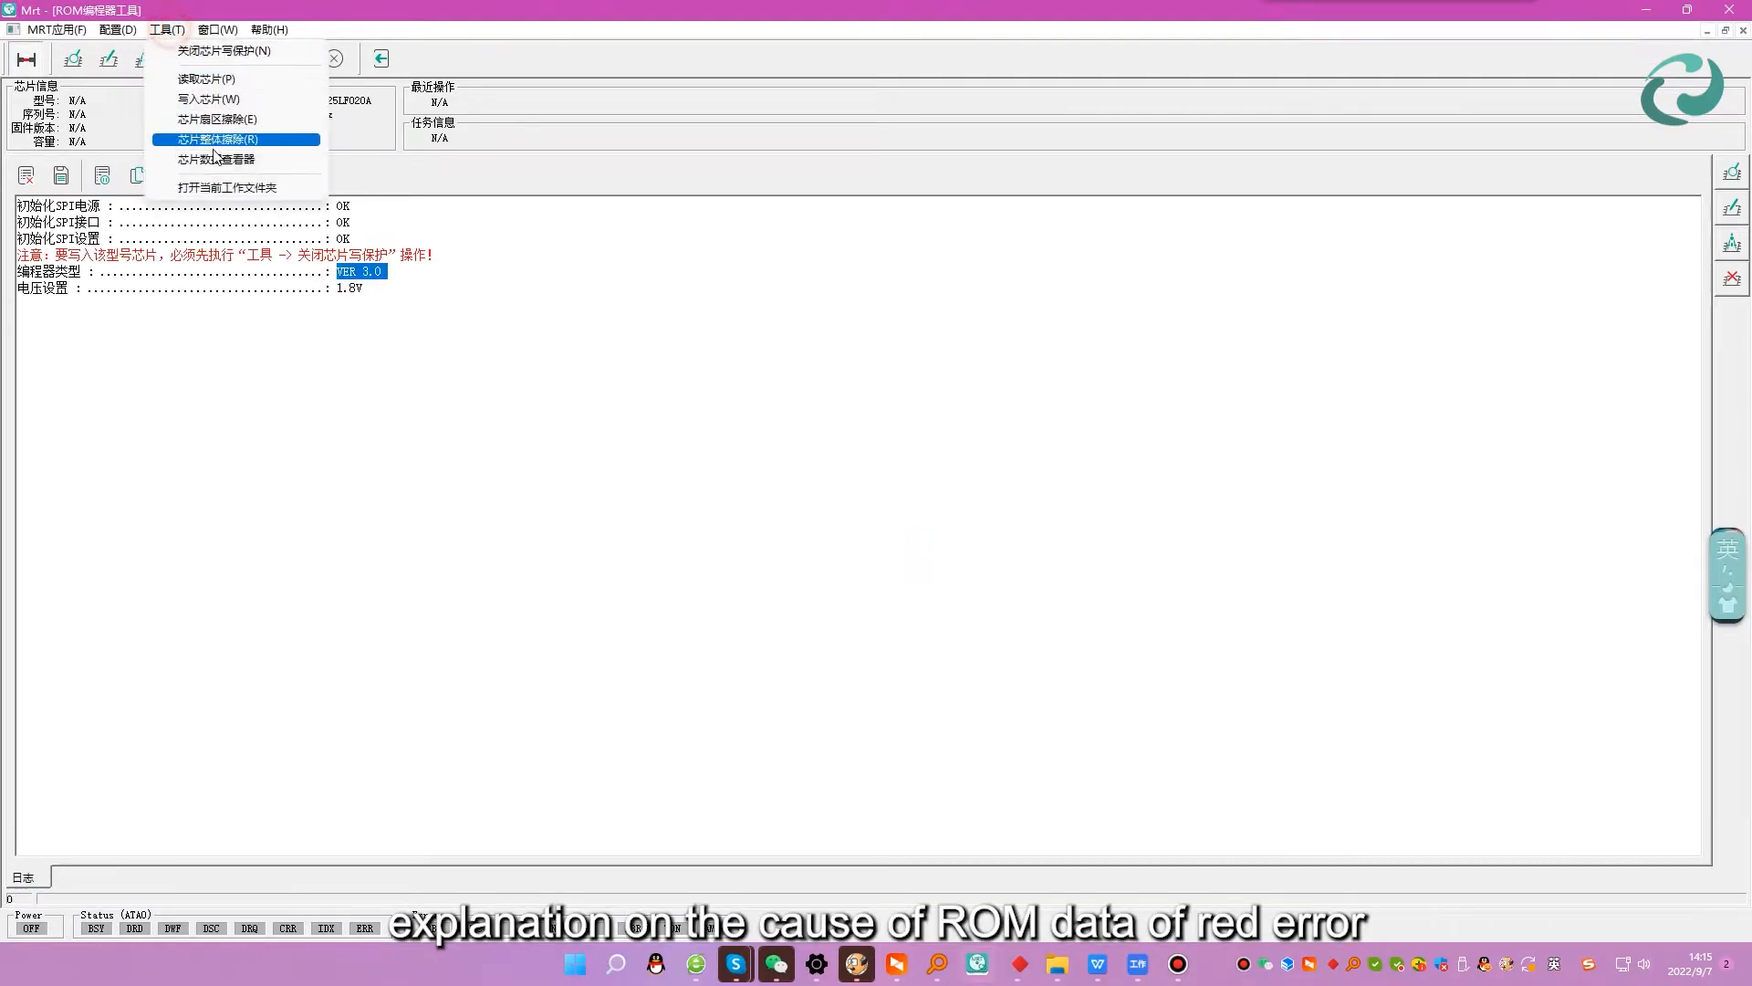
left_click(215, 159)
left_click(871, 415)
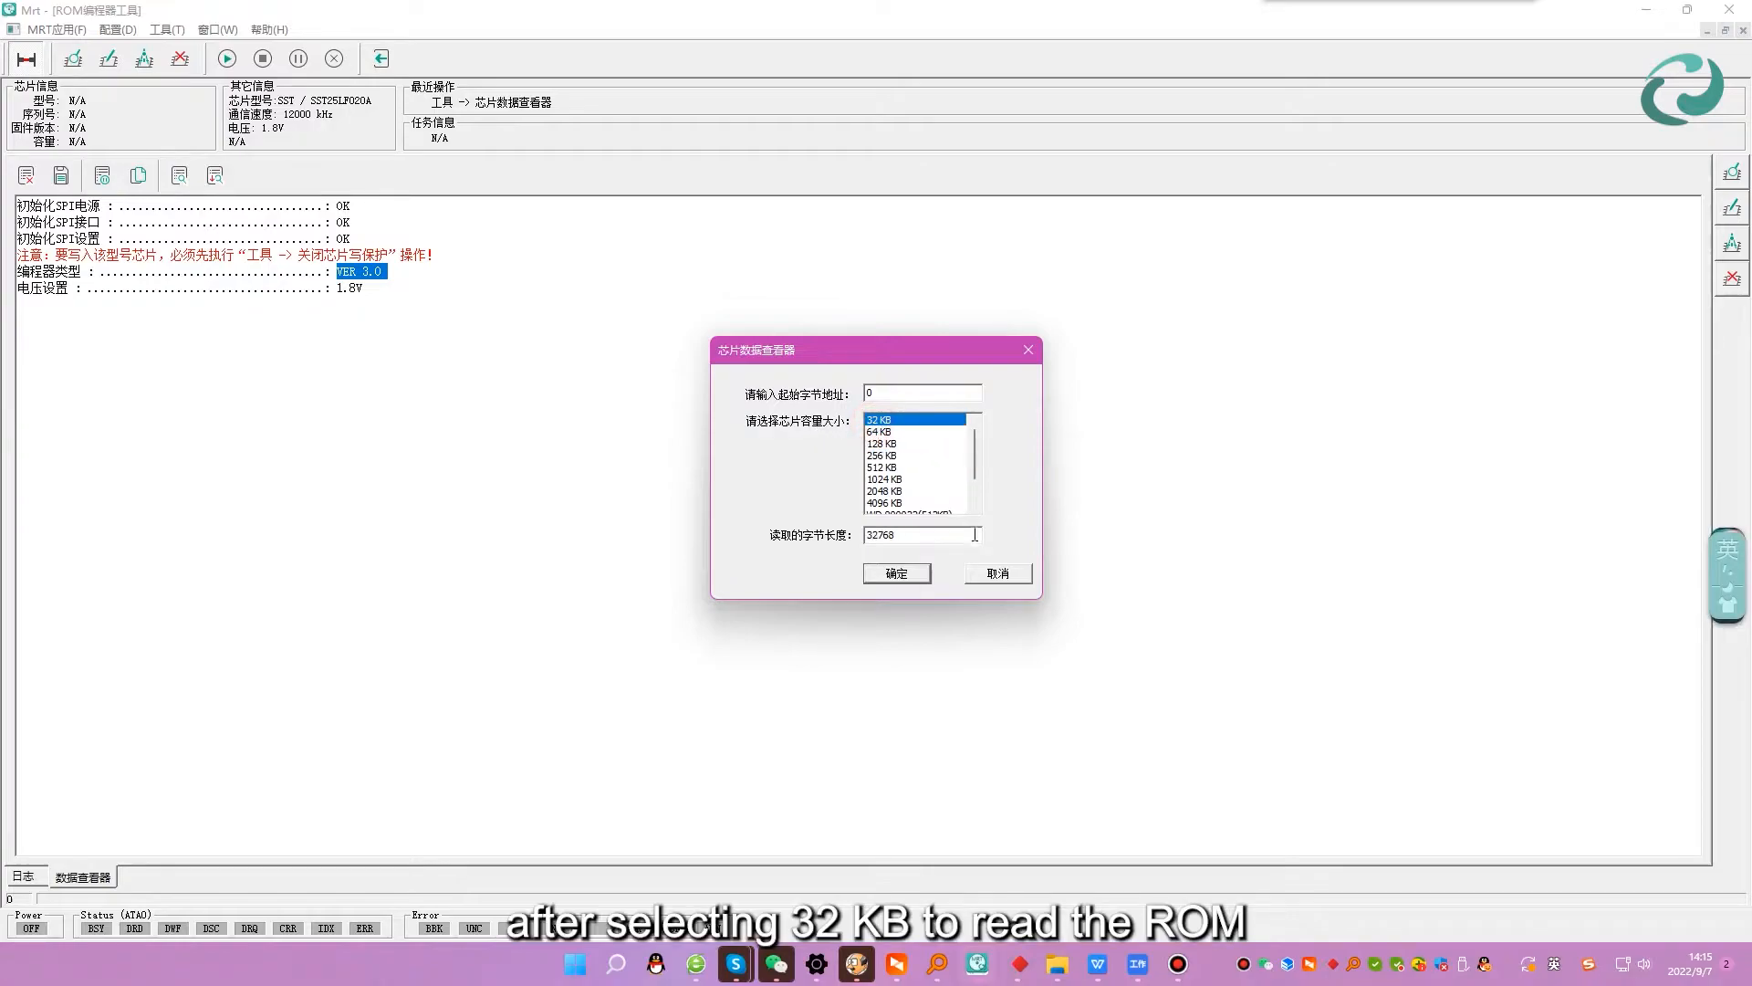
left_click(914, 574)
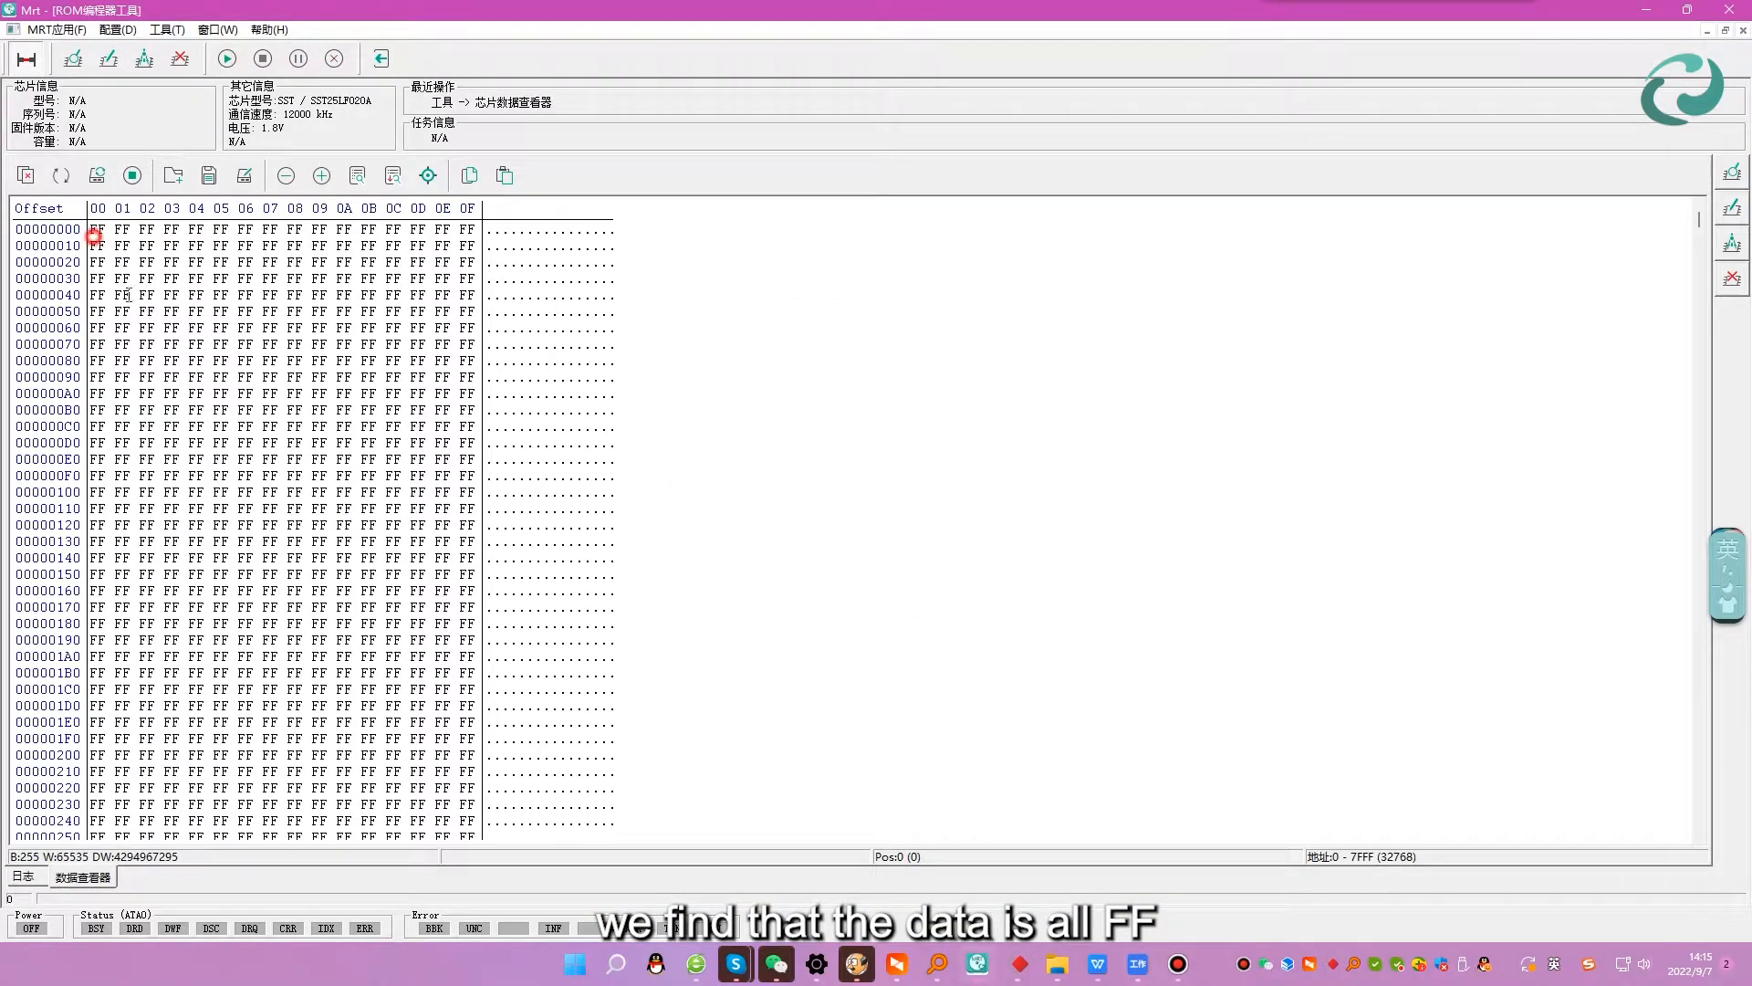
left_click_drag(94, 236, 391, 726)
left_click(294, 508)
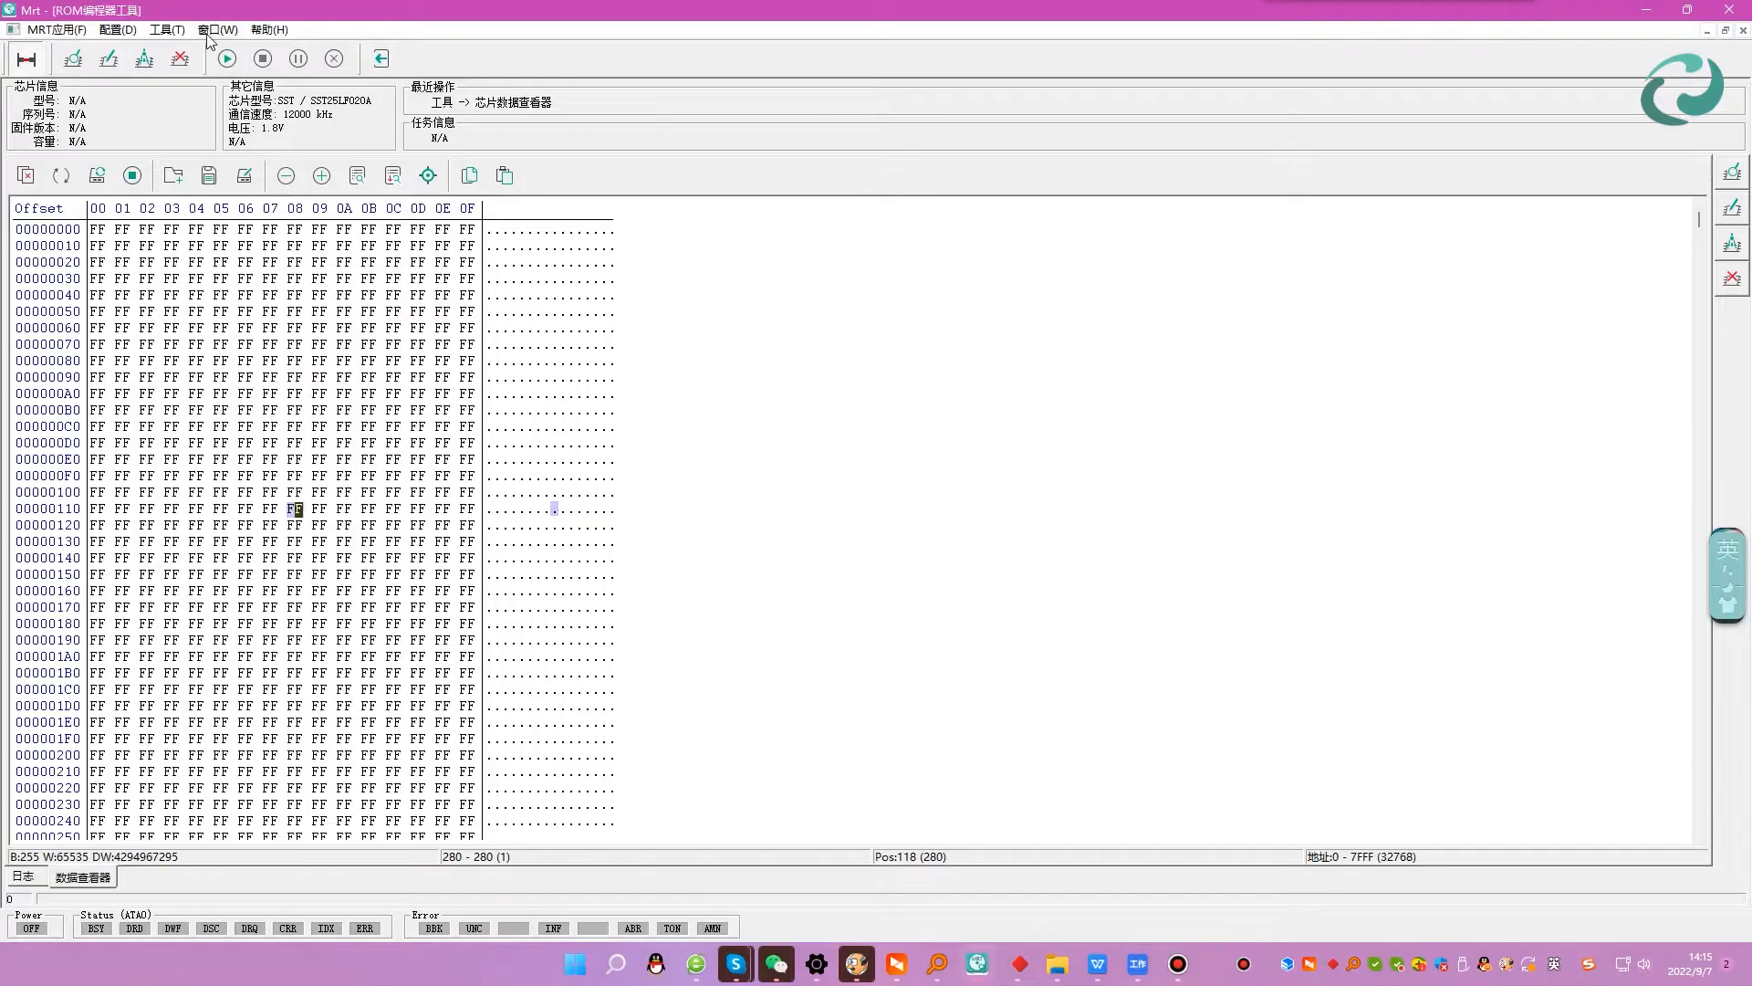
Return to the MRT main window and run the Western Digital WDC Marvell utility despite the failed device identification.
left_click(216, 30)
left_click(293, 119)
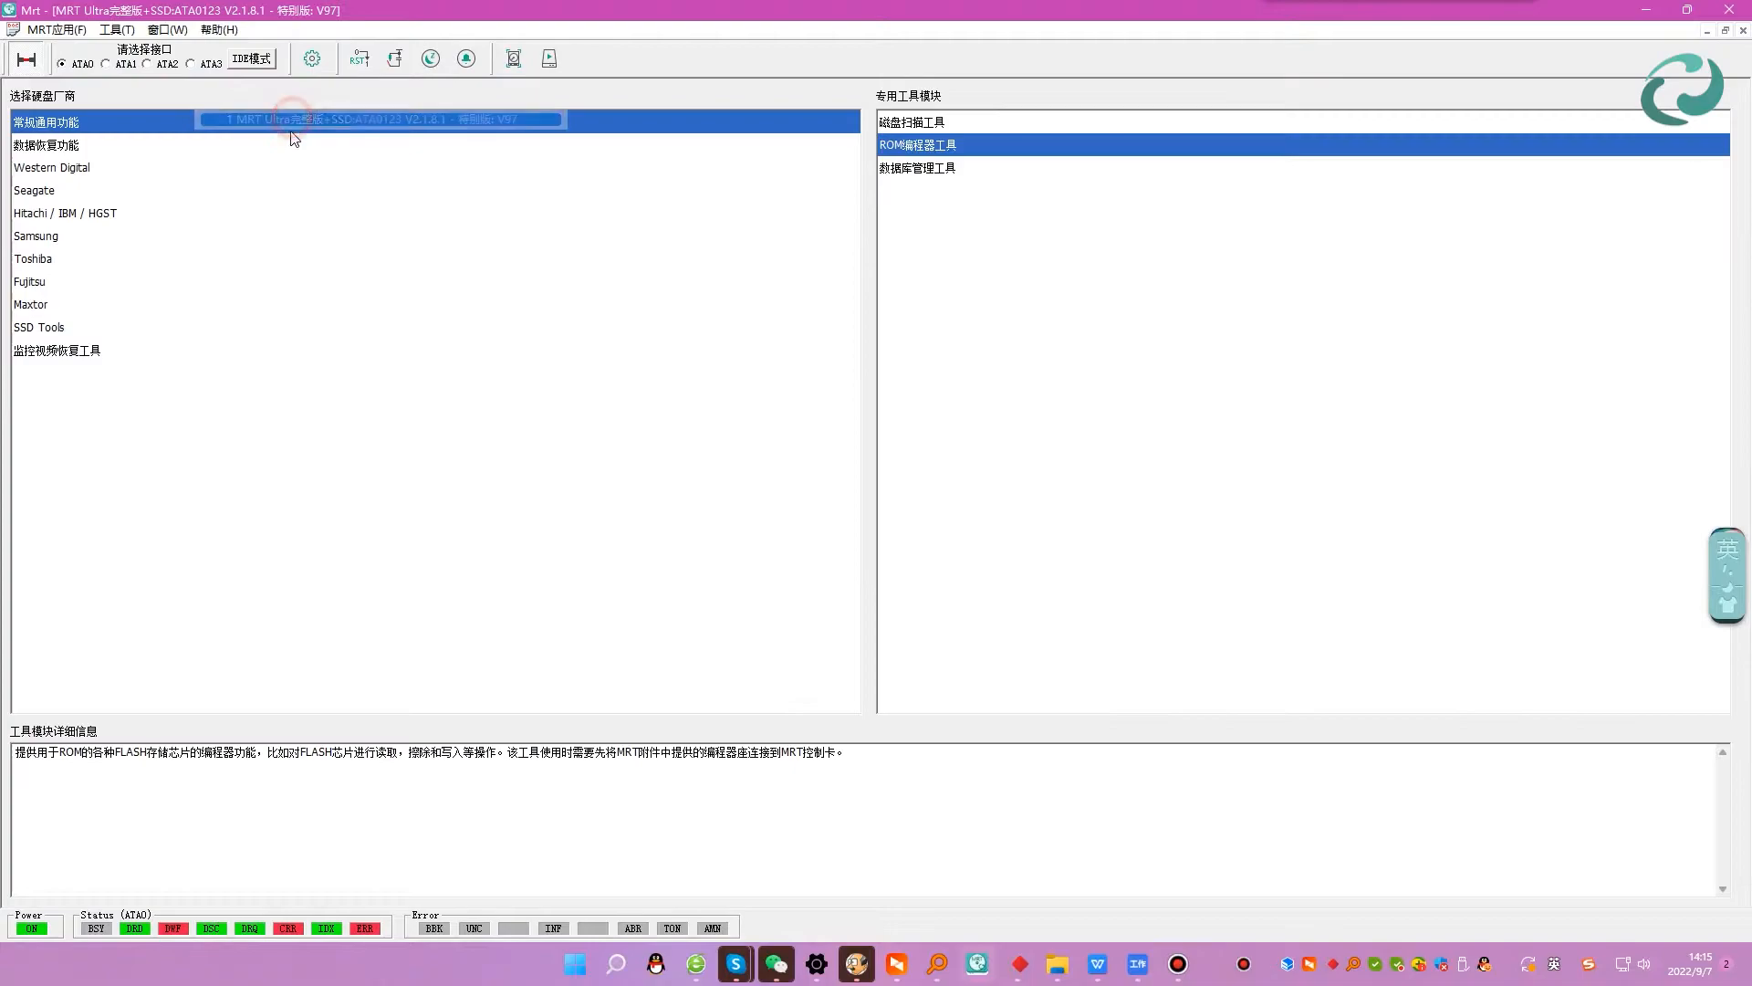
left_click(116, 169)
left_click(908, 121)
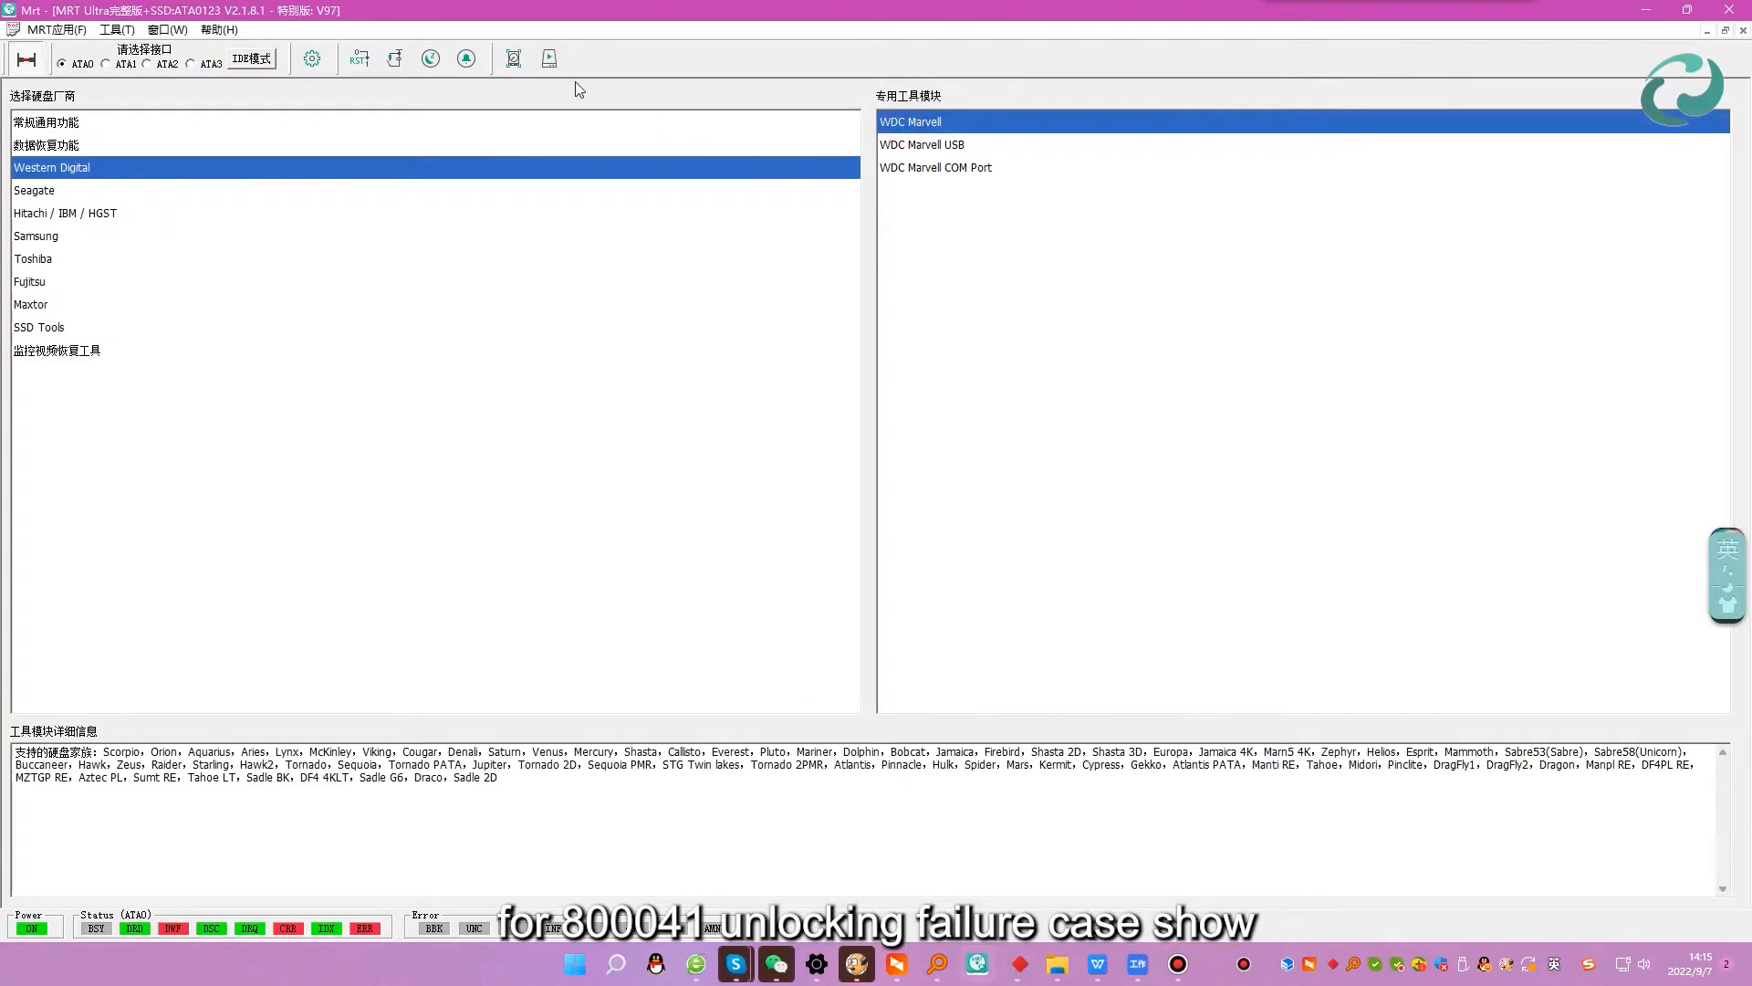
left_click(551, 60)
left_click(985, 475)
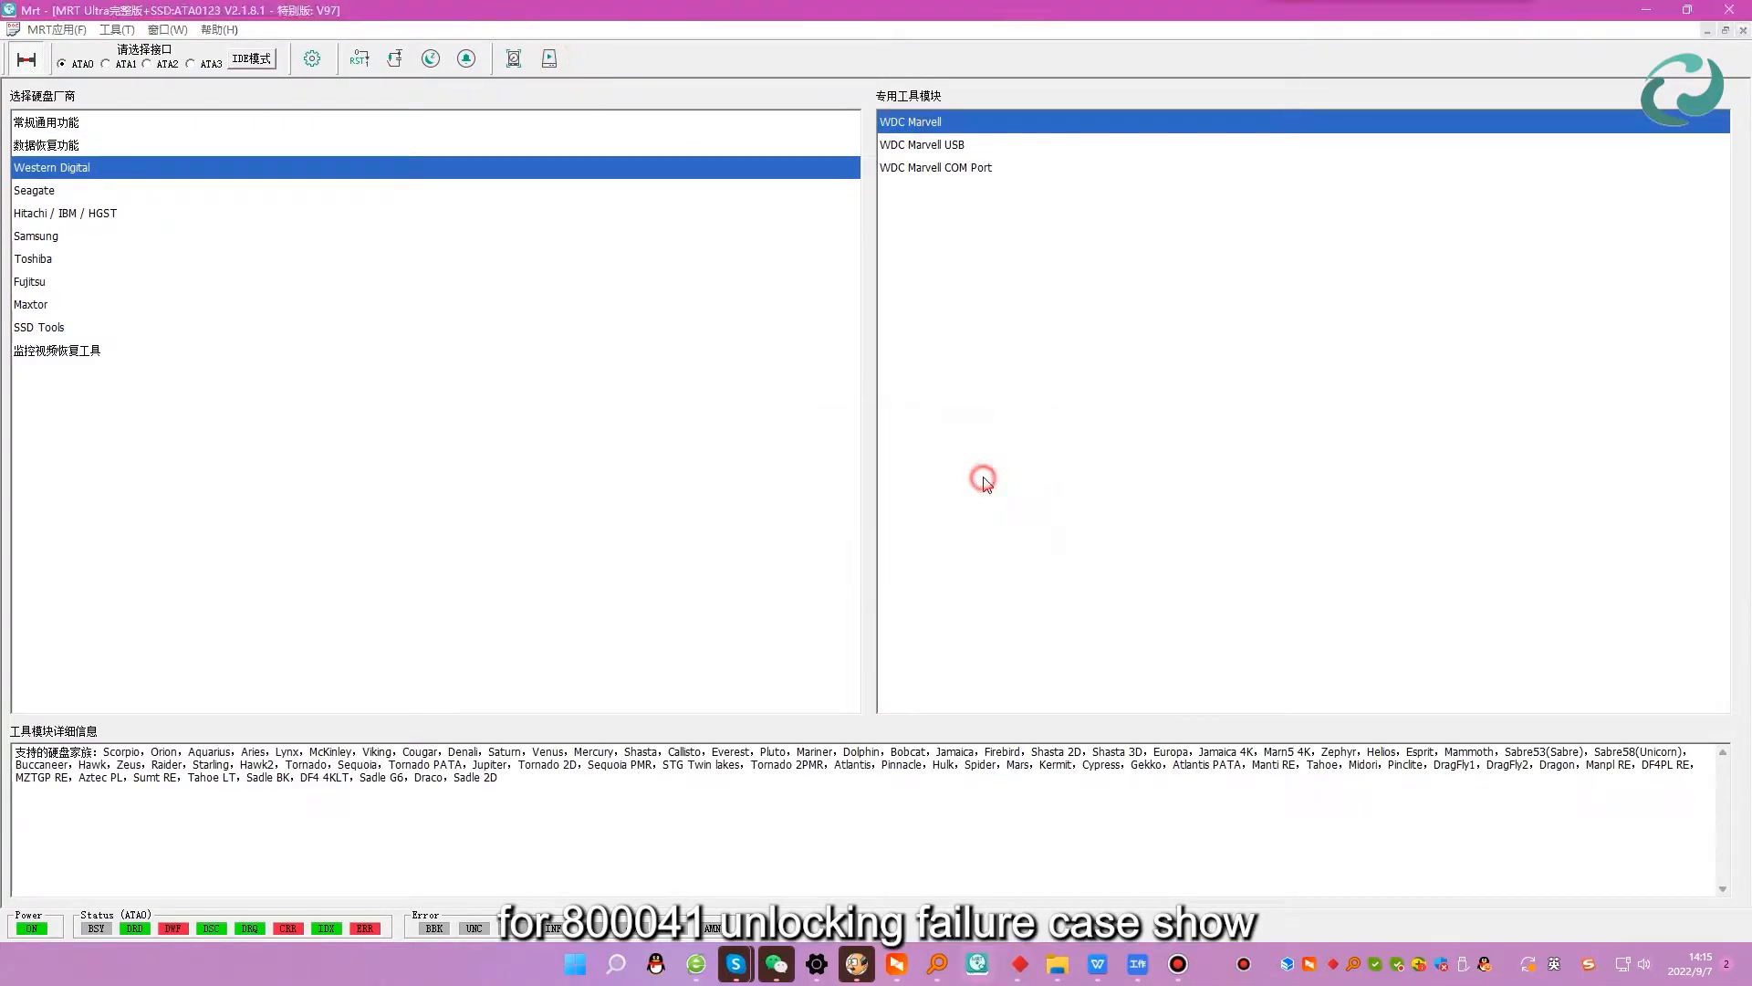
left_click(895, 524)
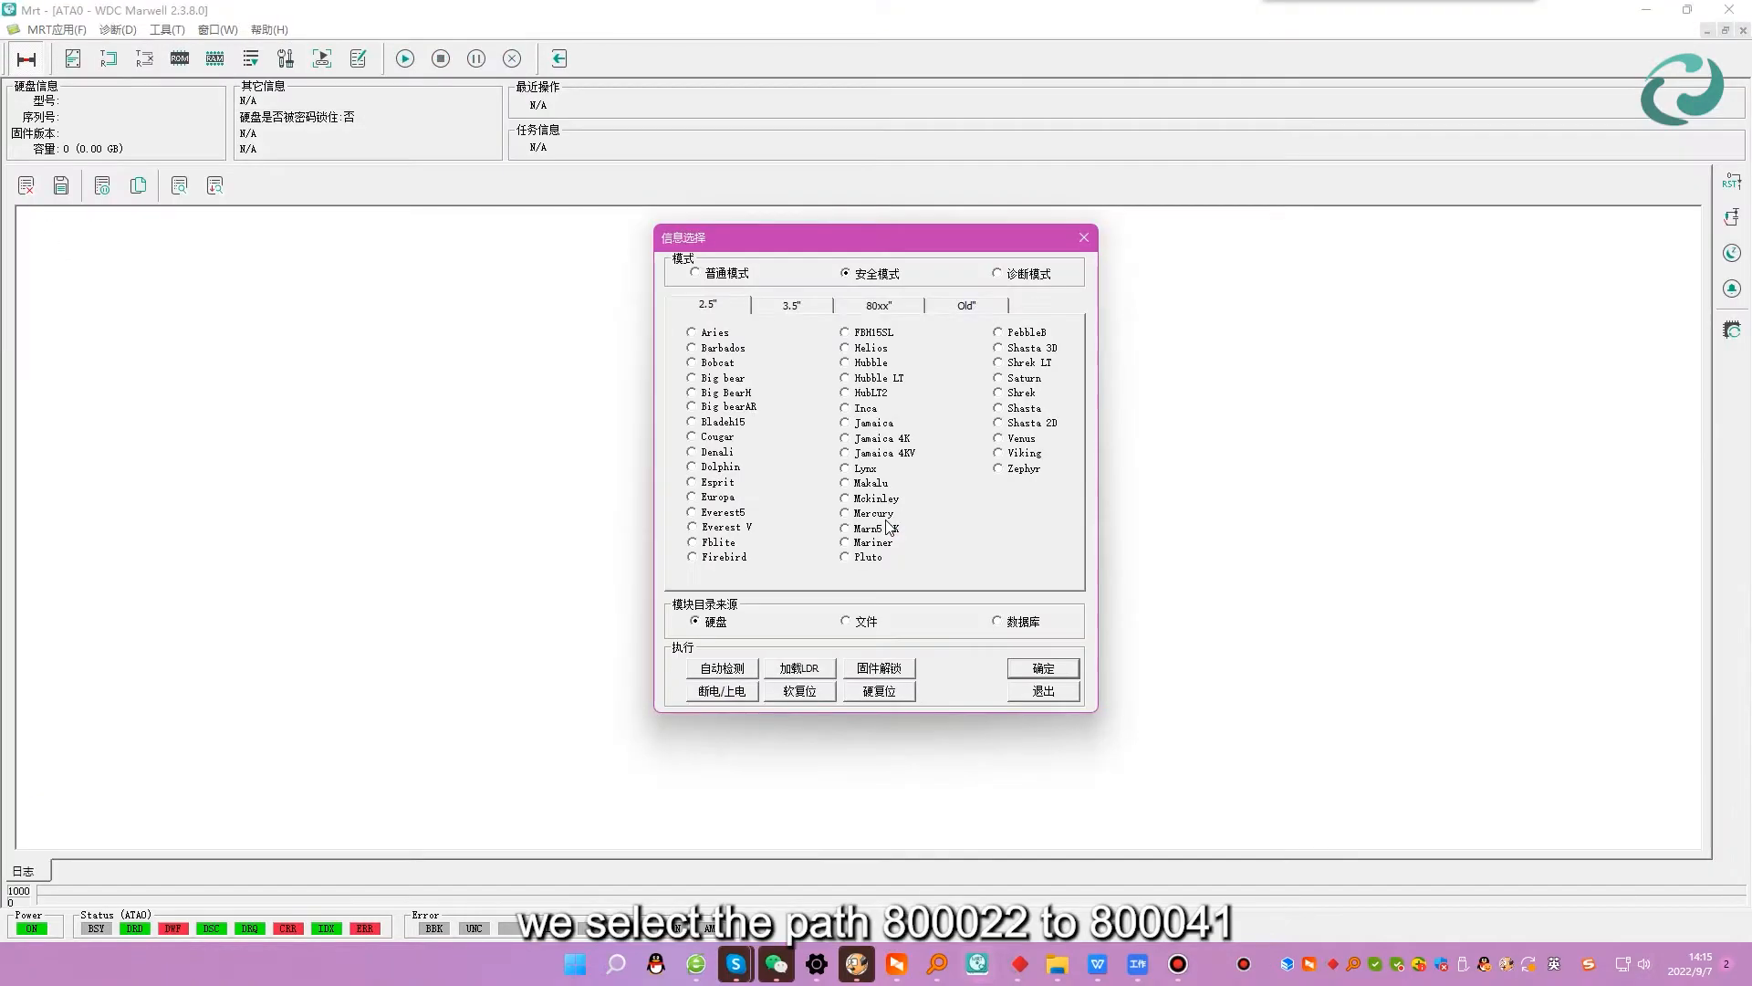
Select the Spyglass family in the 800022/800041 group and start a firmware unlock with the original ROM taken from a file.
left_click(881, 310)
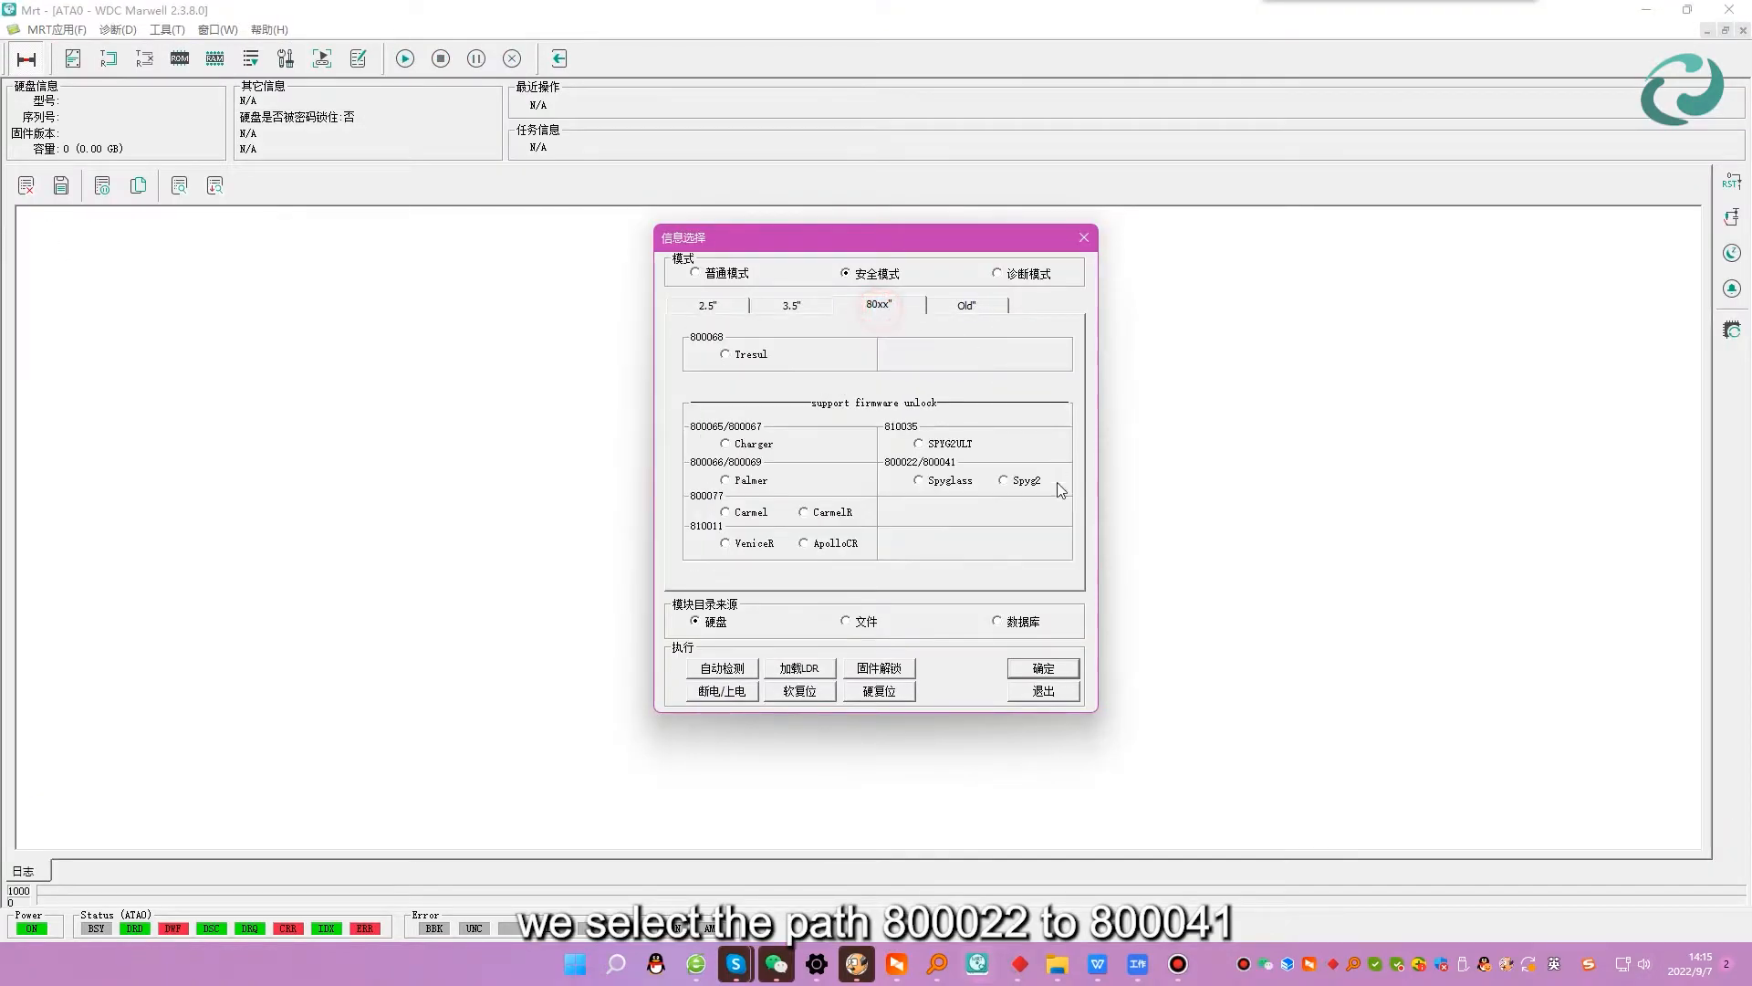
left_click(947, 482)
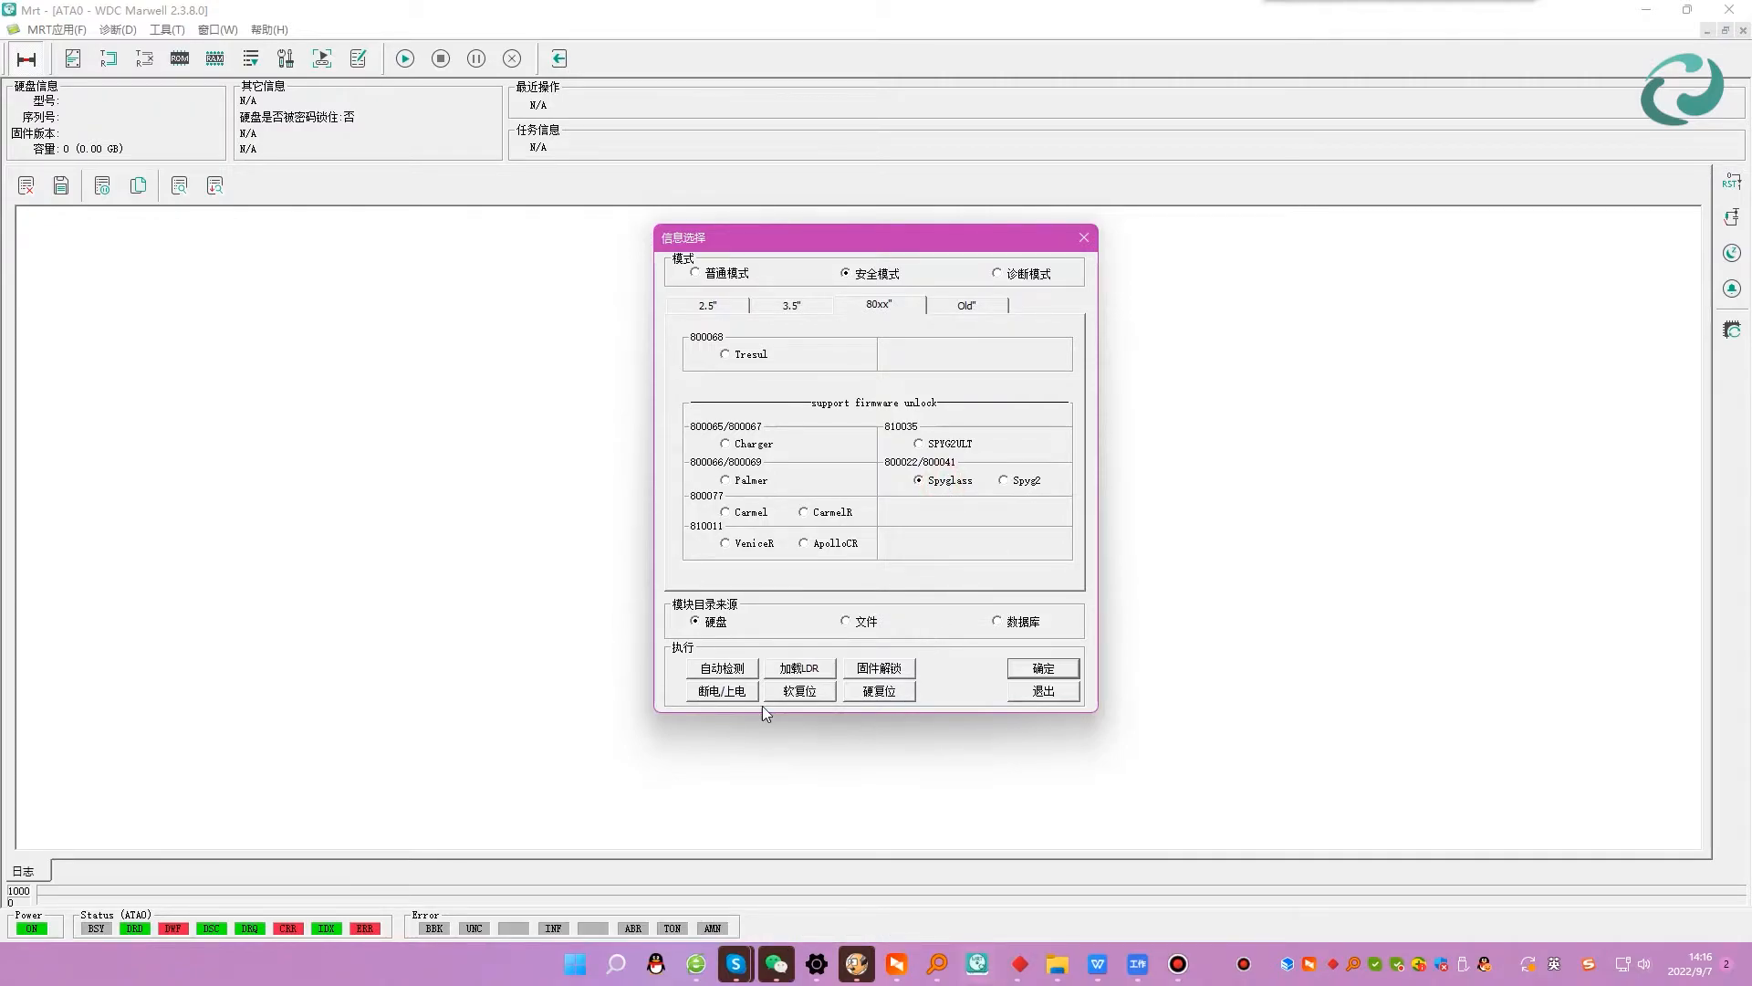
left_click(893, 672)
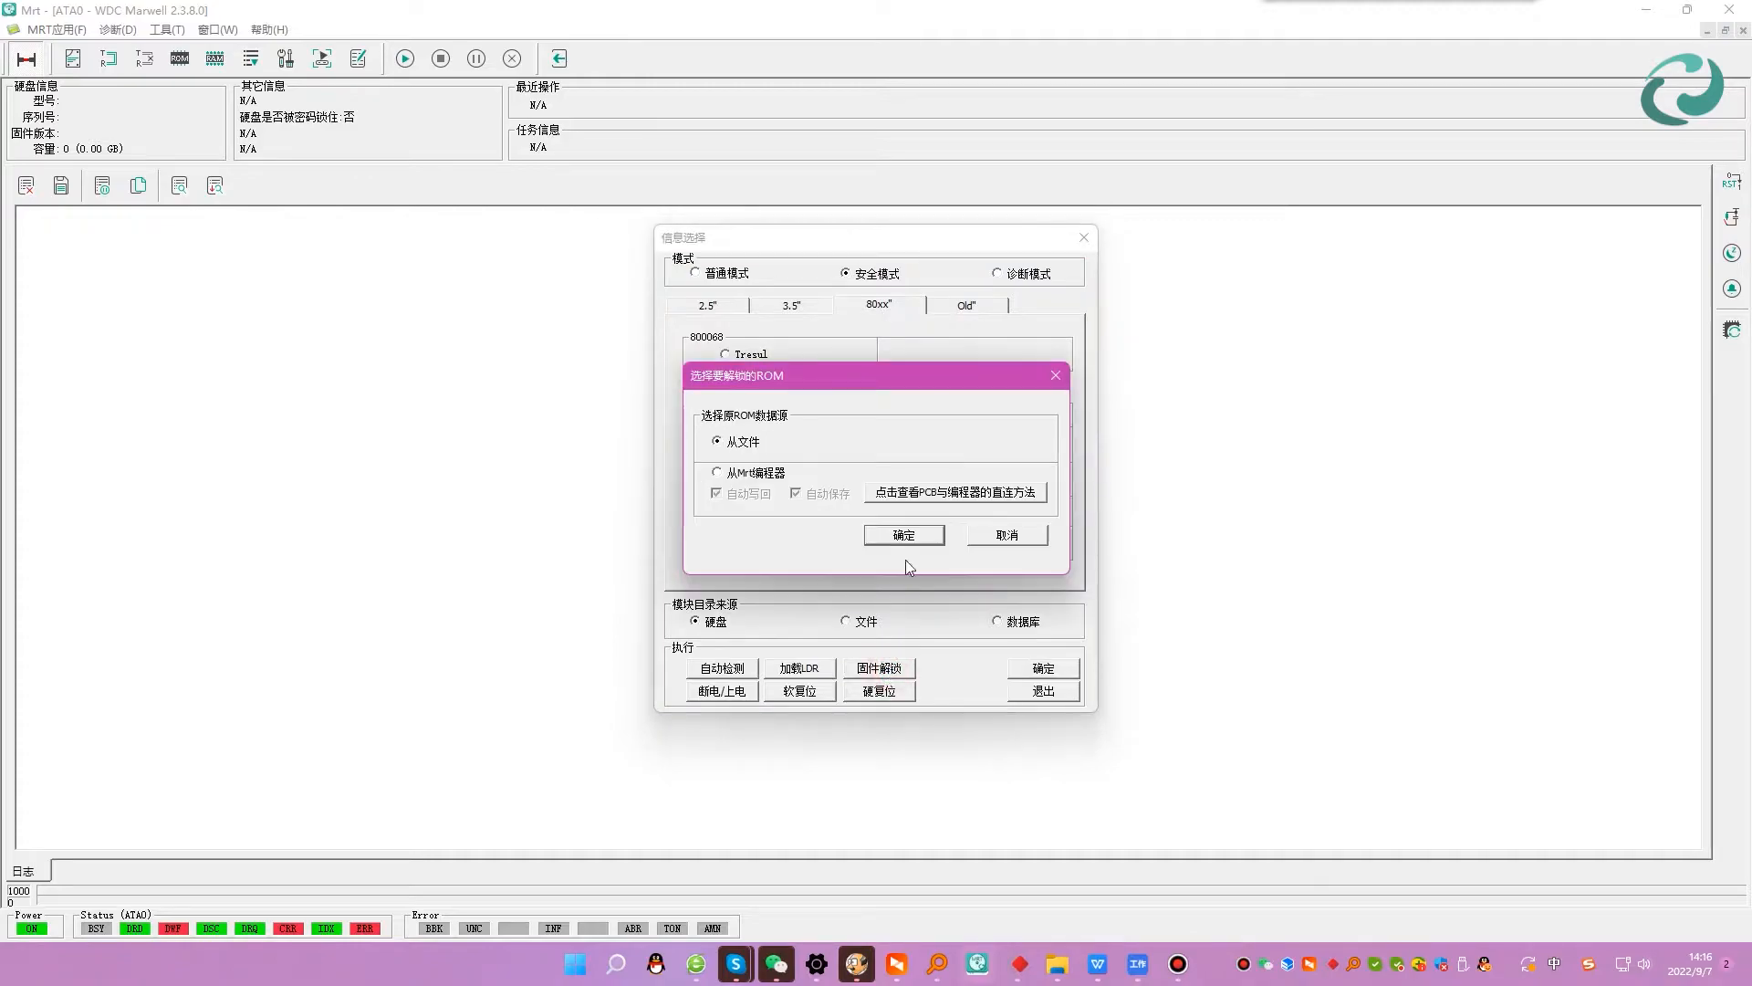
left_click(879, 538)
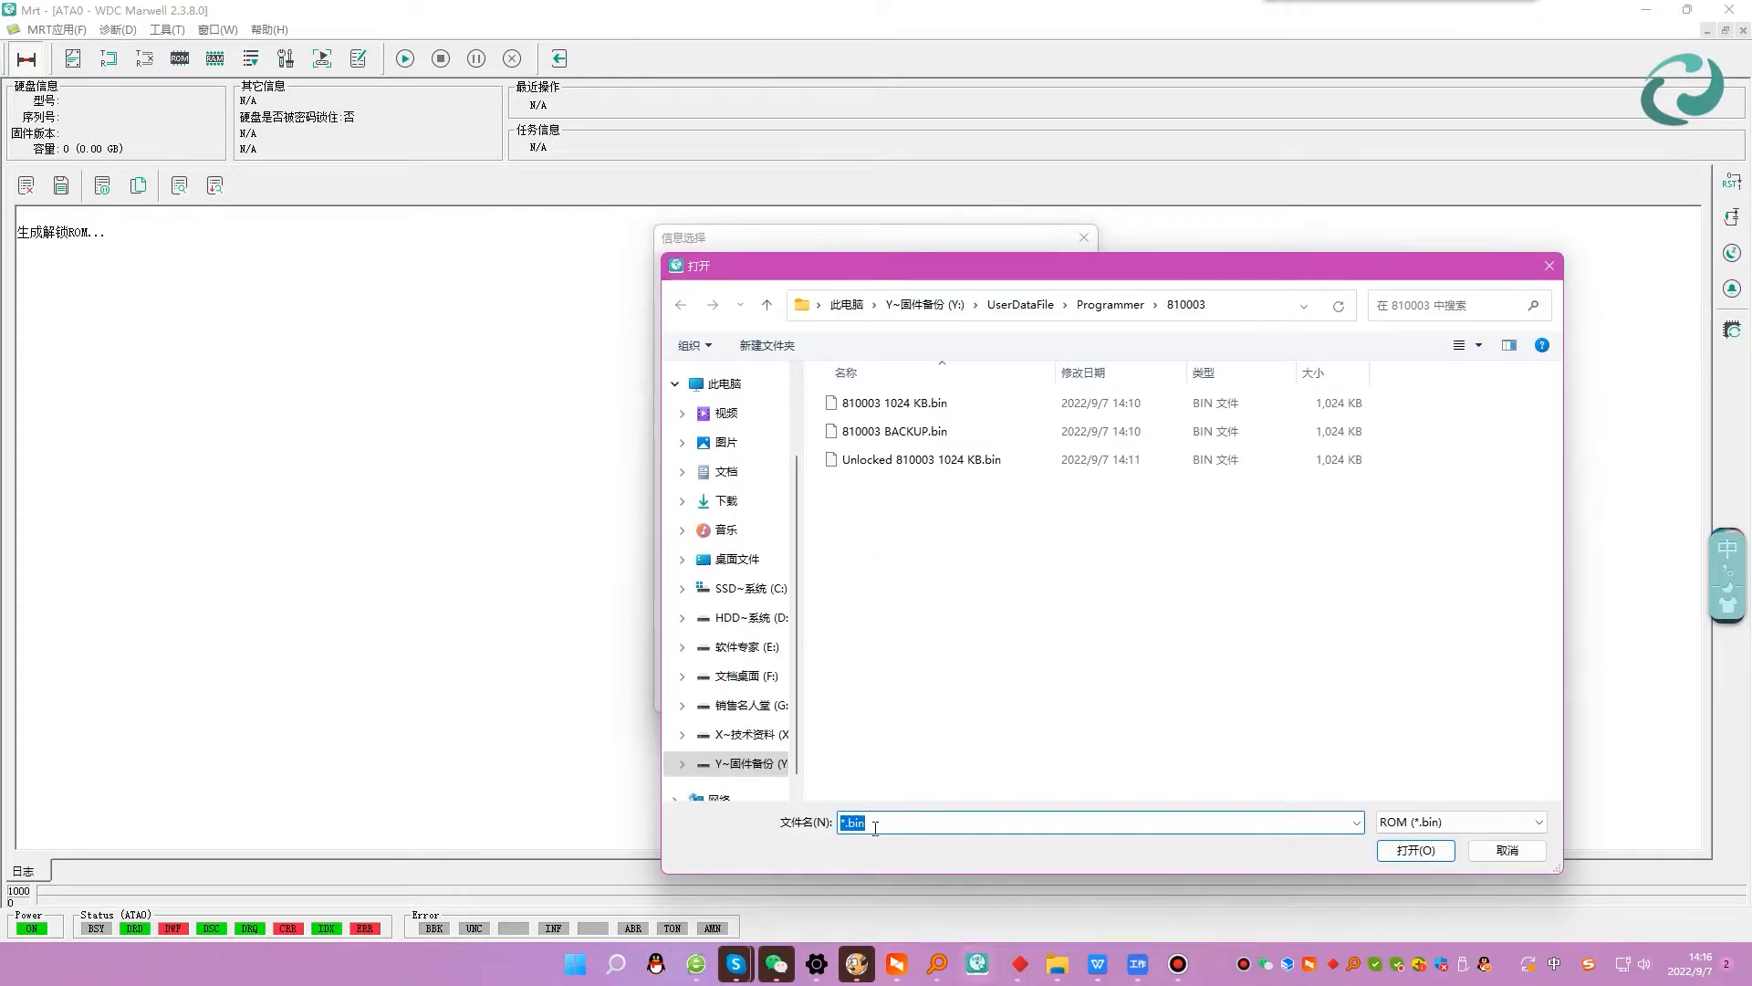
key("ctrl+v")
left_click(1389, 840)
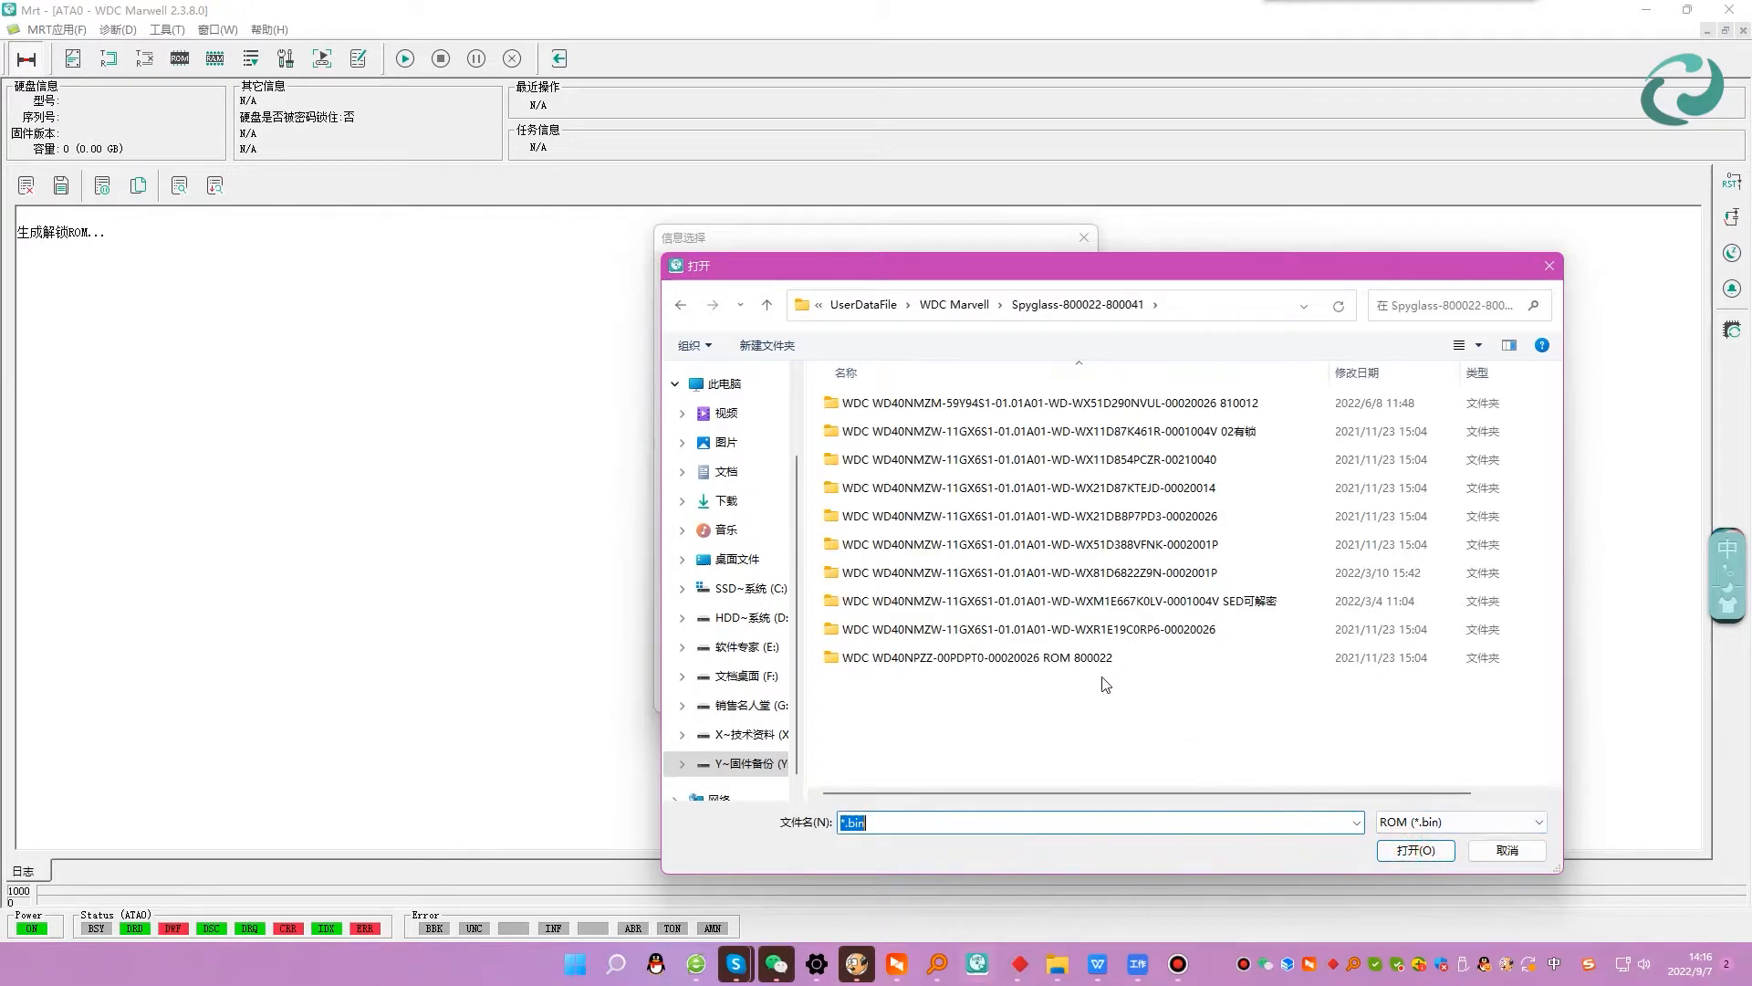
left_click(1191, 601)
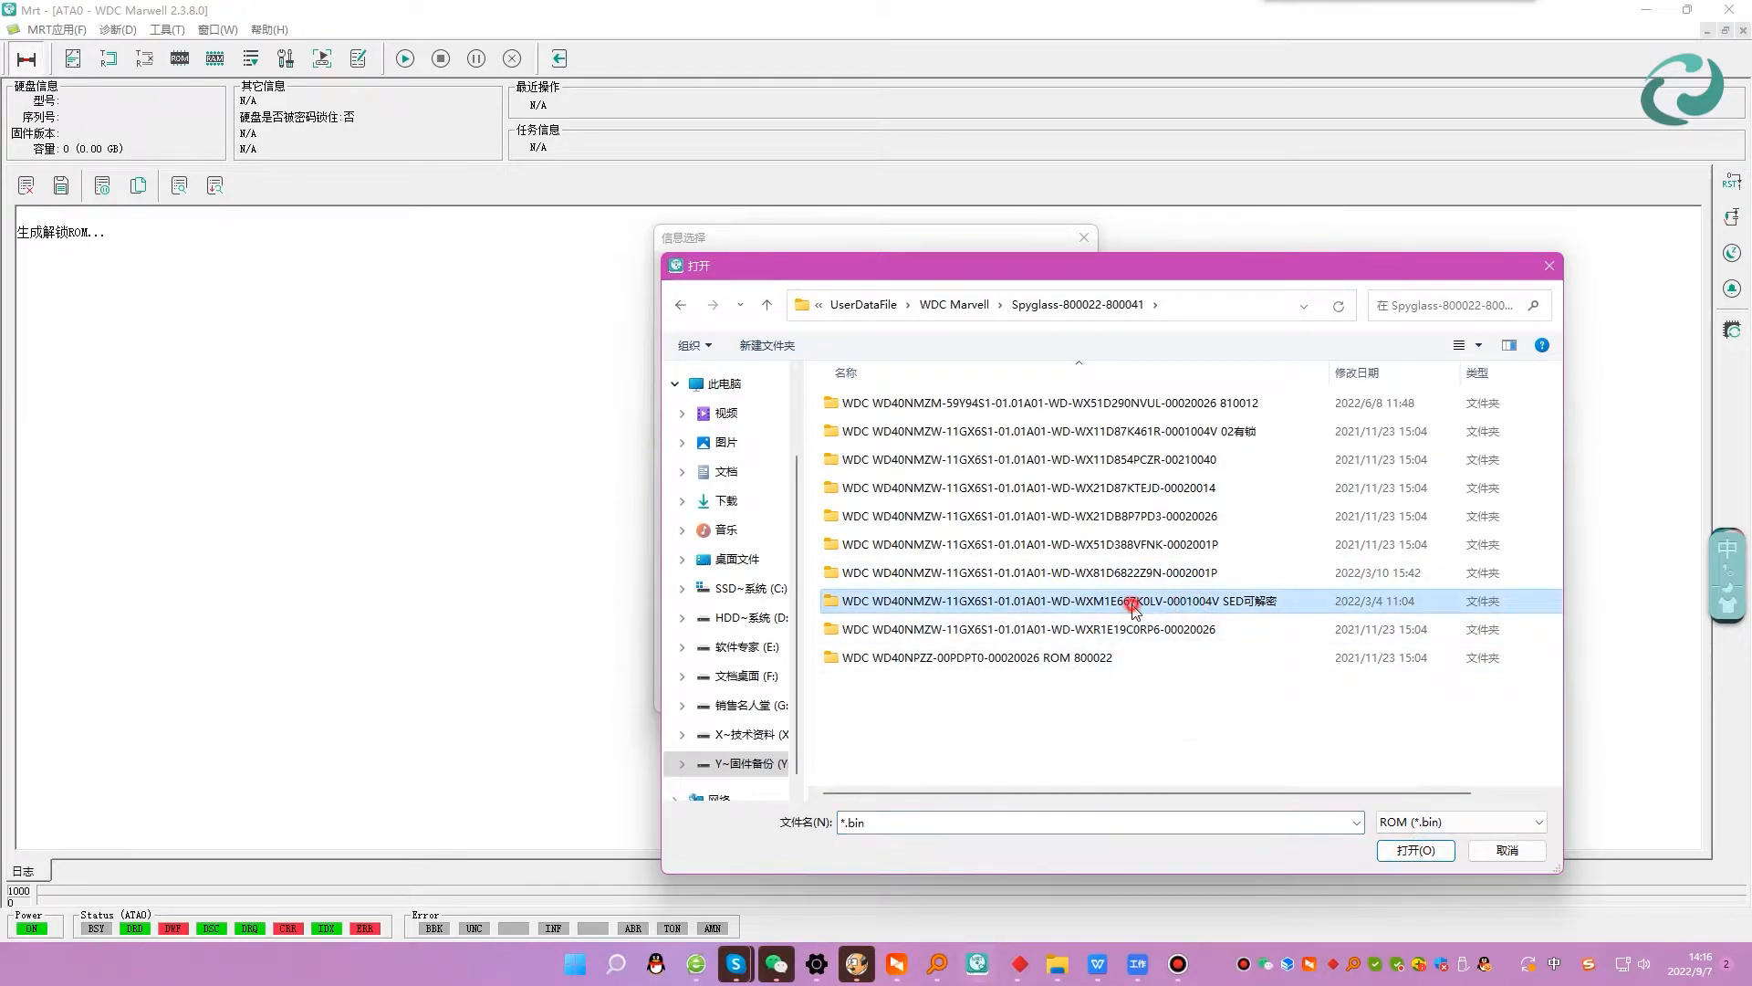
double_click(1135, 603)
double_click(900, 431)
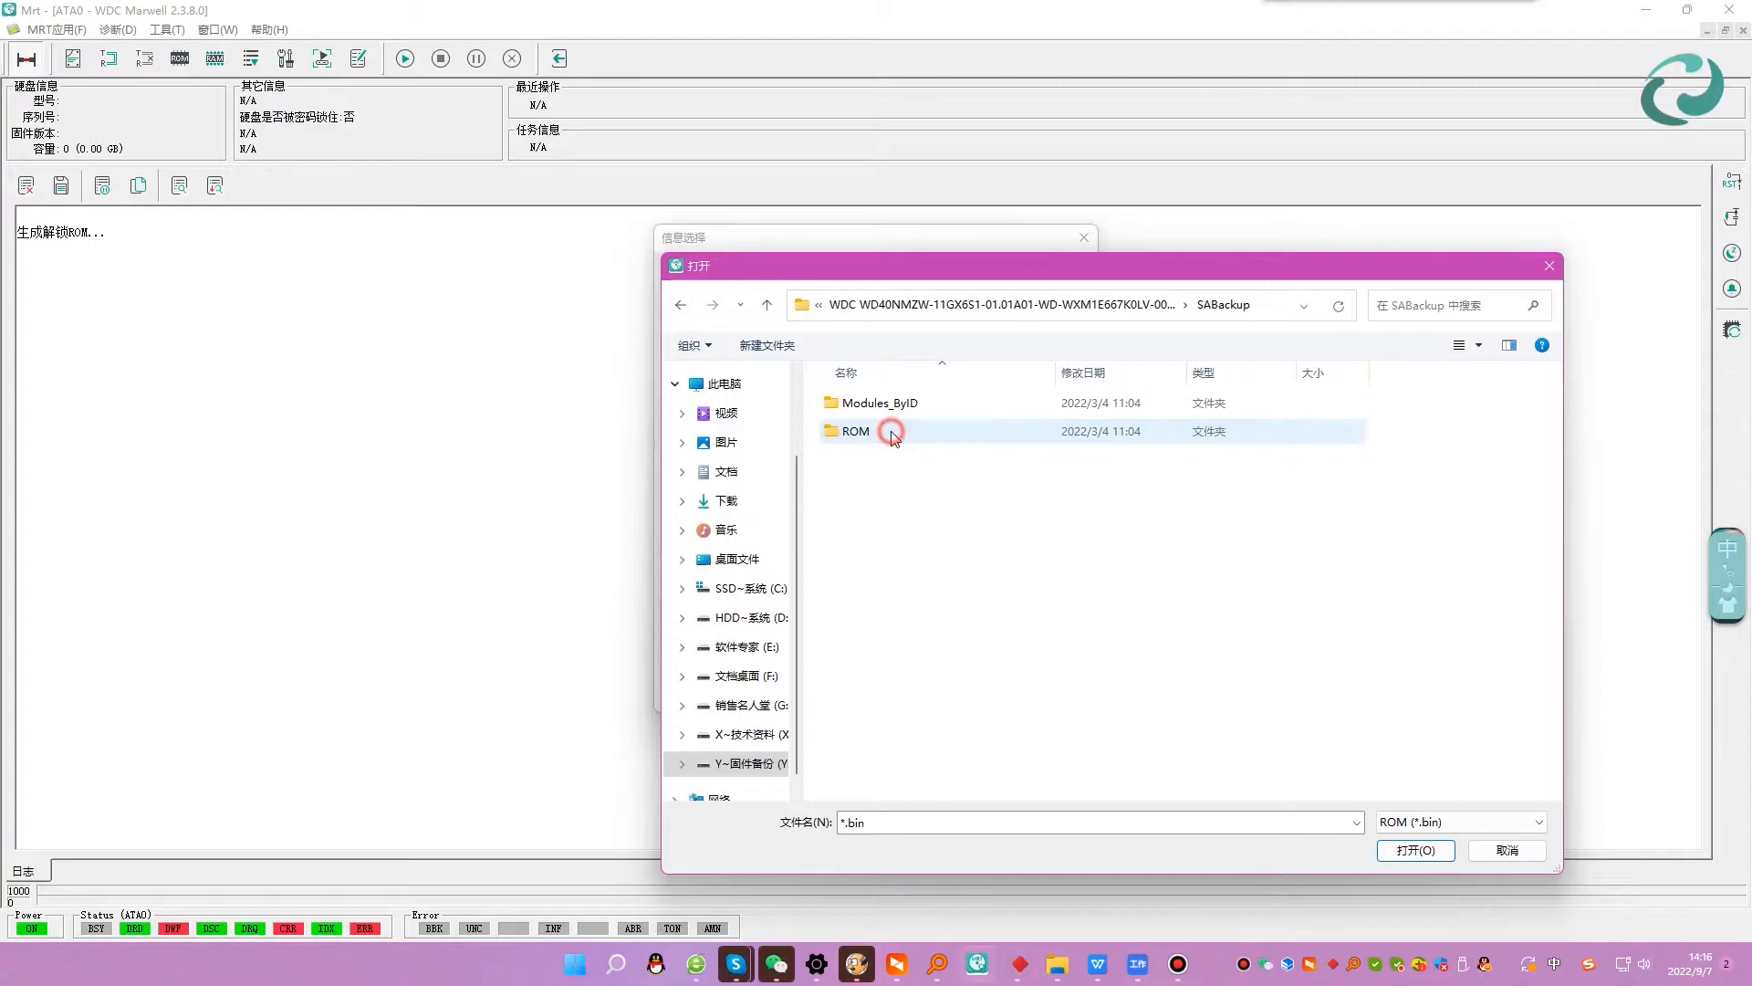
double_click(931, 434)
left_click(972, 603)
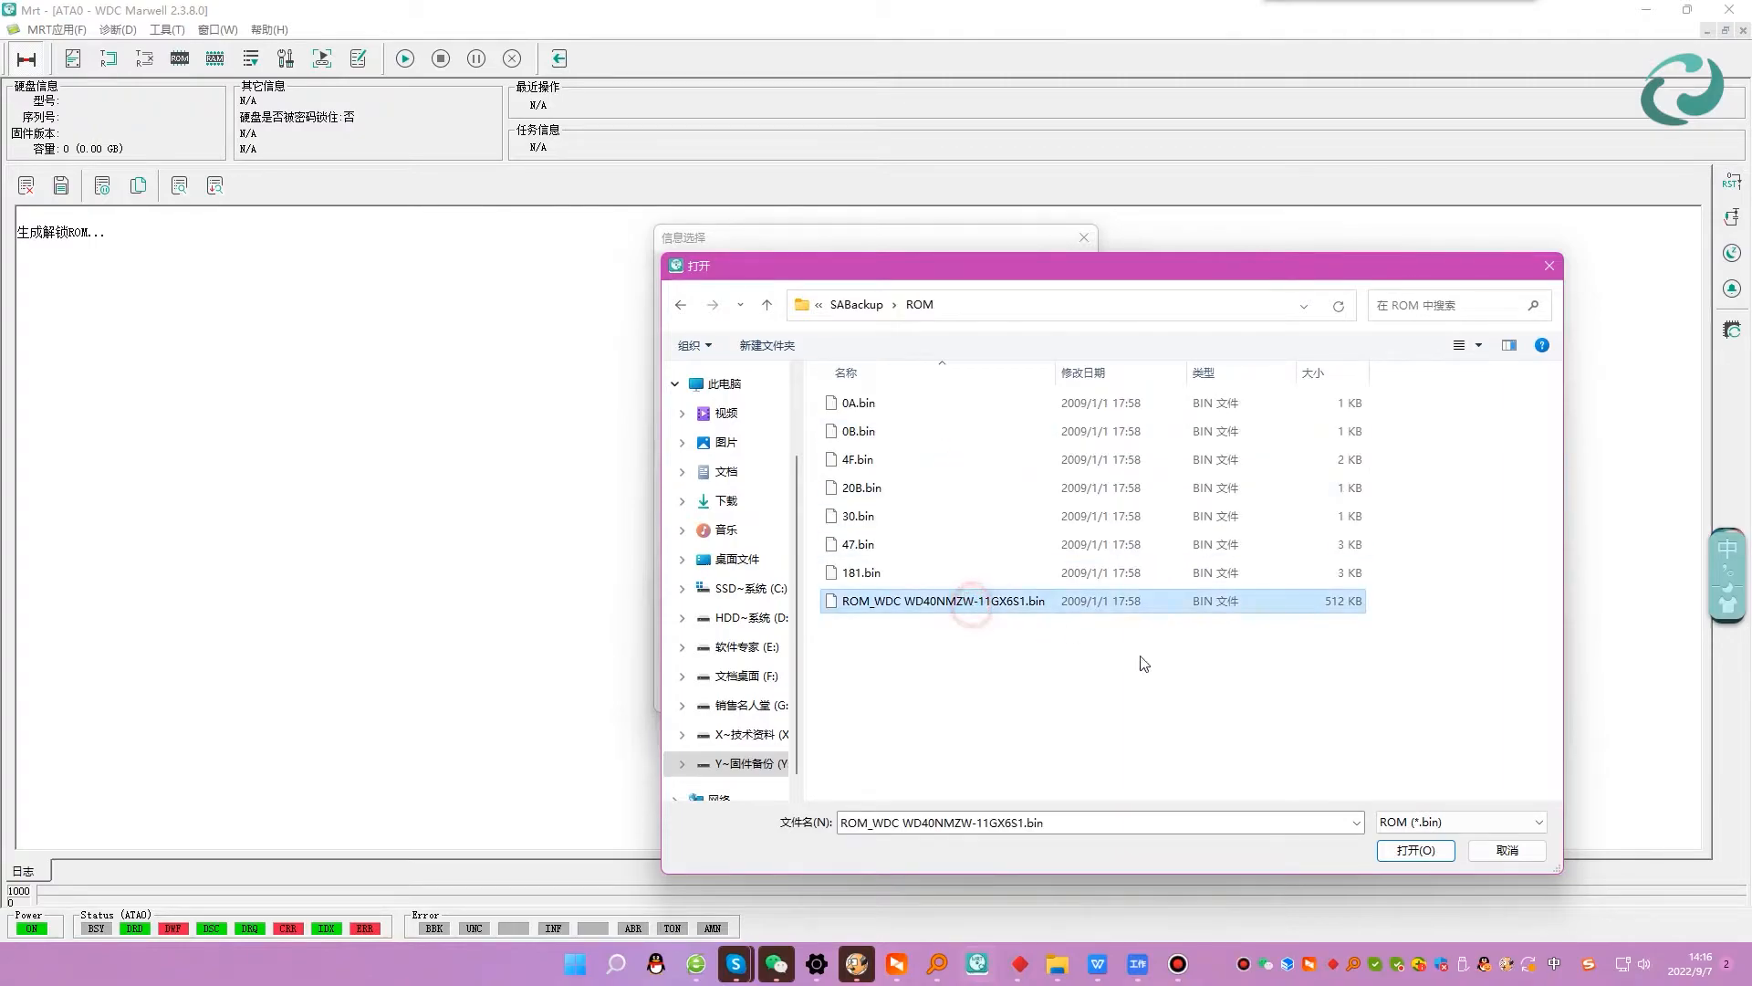
left_click(1410, 851)
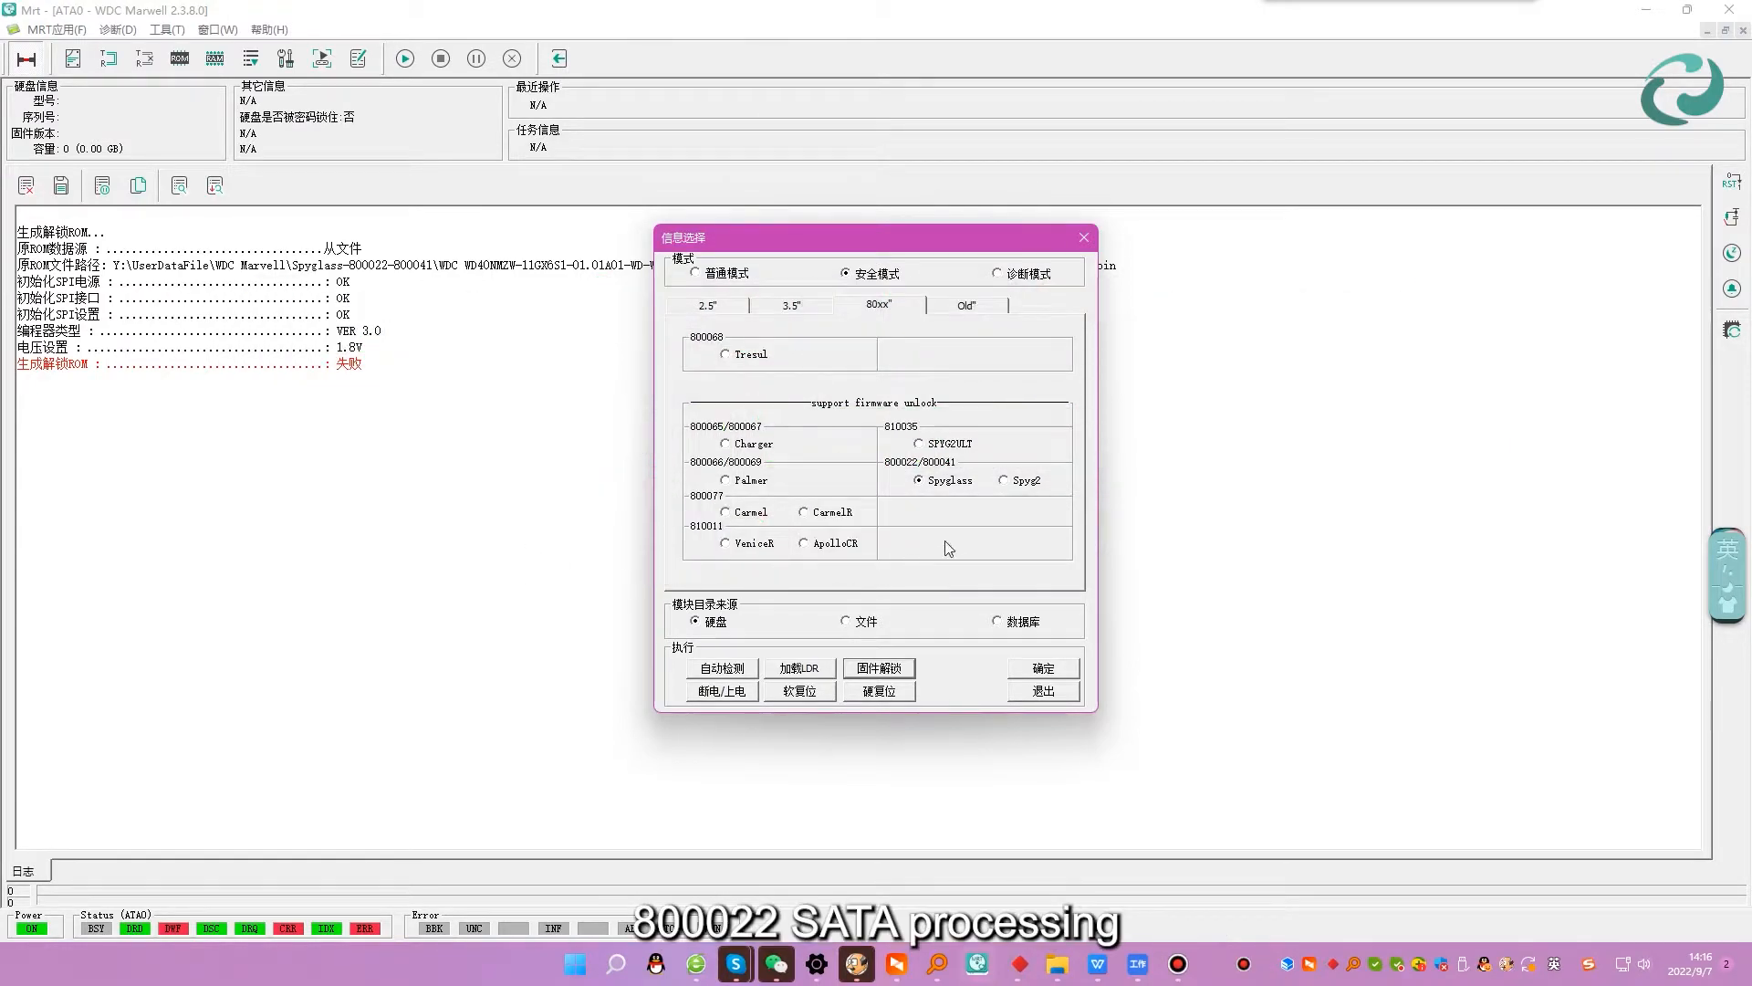
Select the Spyg2 family in the 800022/800041 group and start another firmware unlock with the ROM taken from a file.
left_click(1023, 482)
left_click(890, 668)
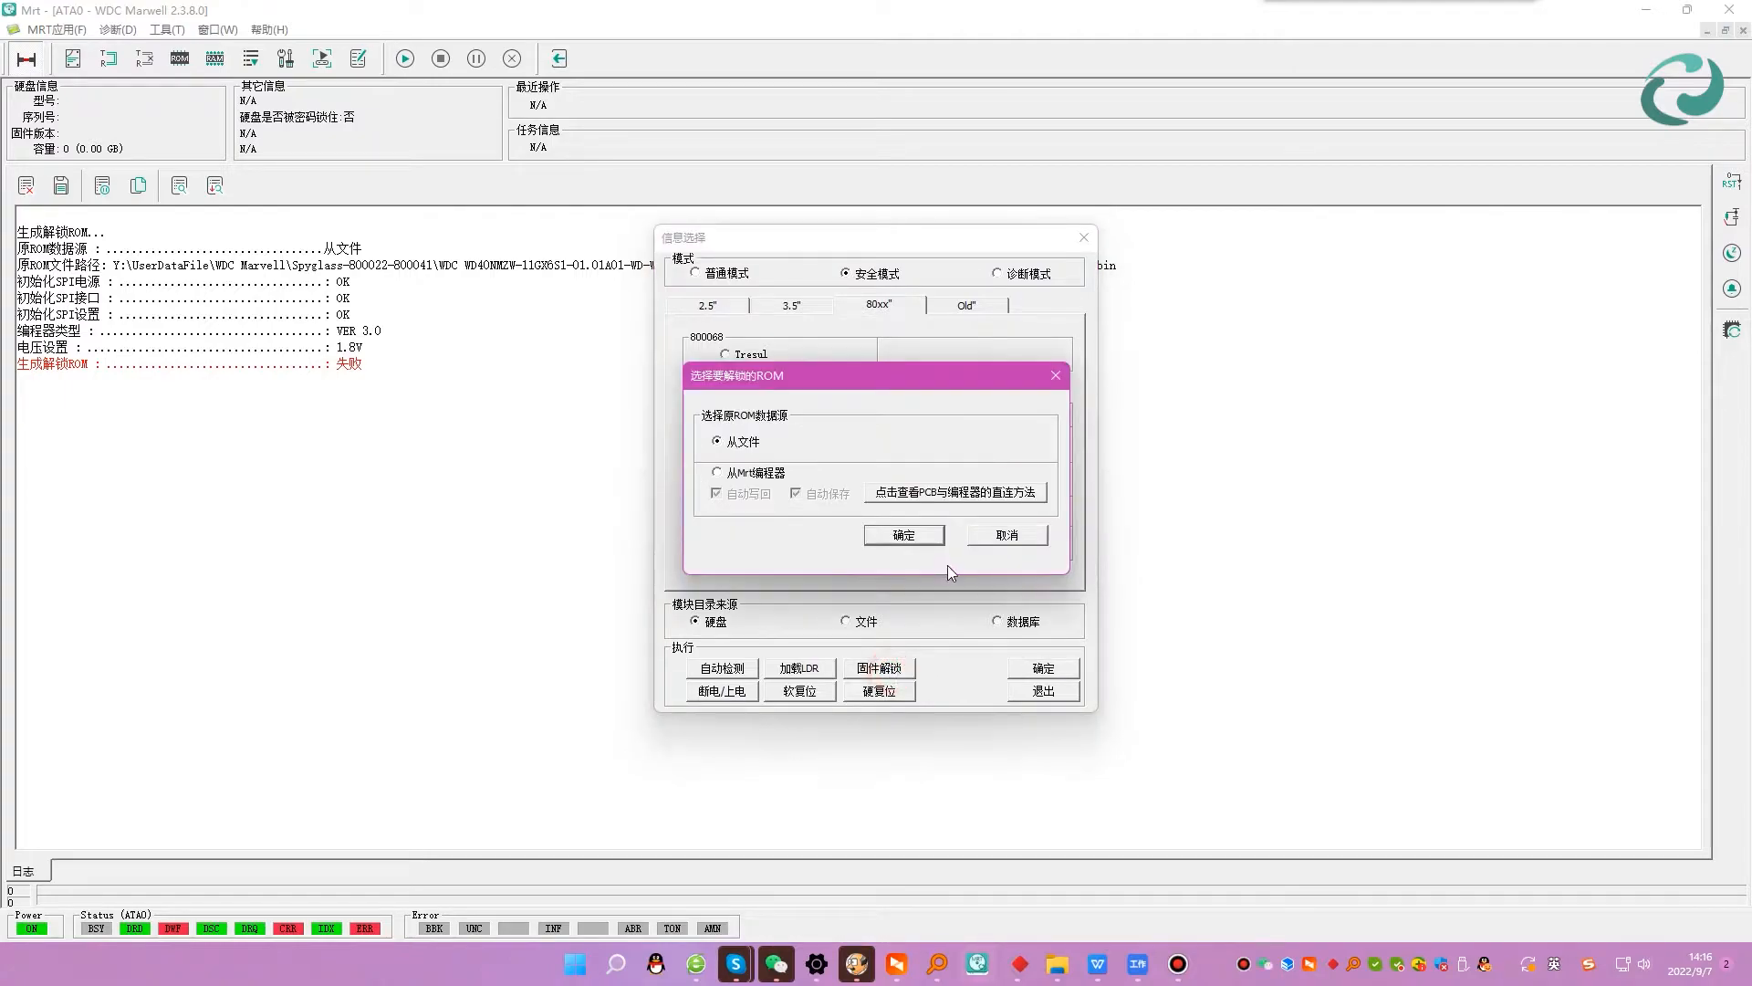
left_click(909, 537)
left_click(869, 309)
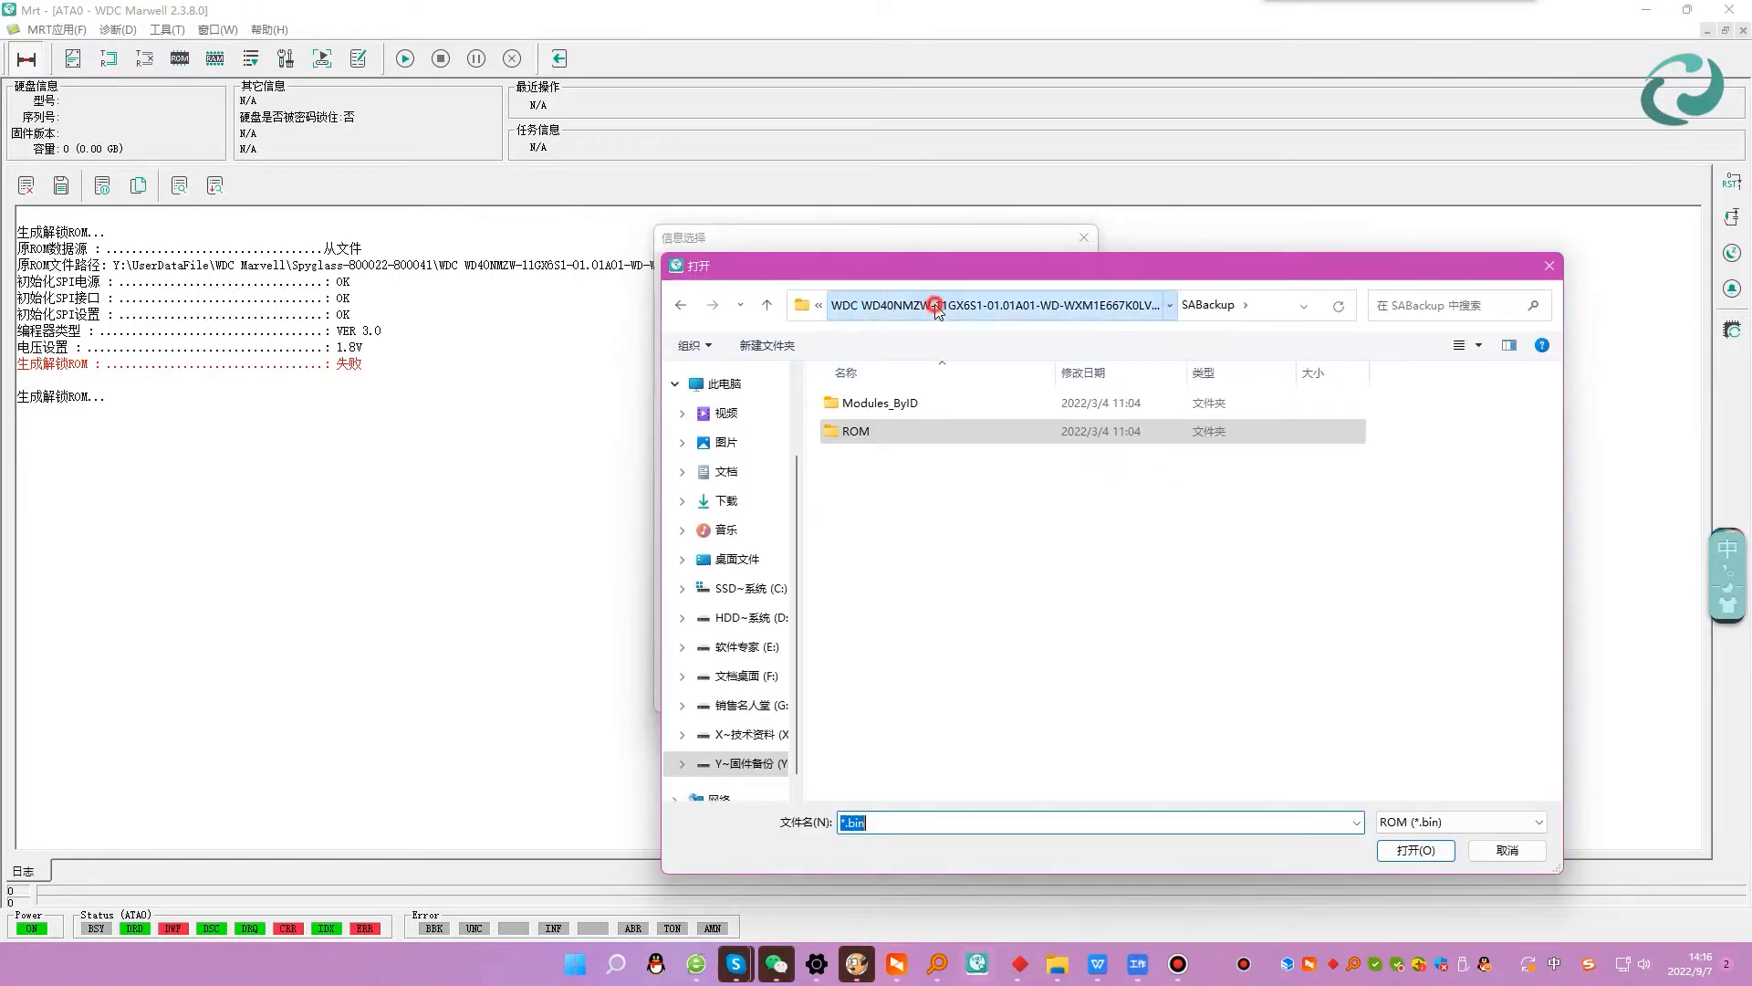
left_click(936, 308)
left_click(852, 307)
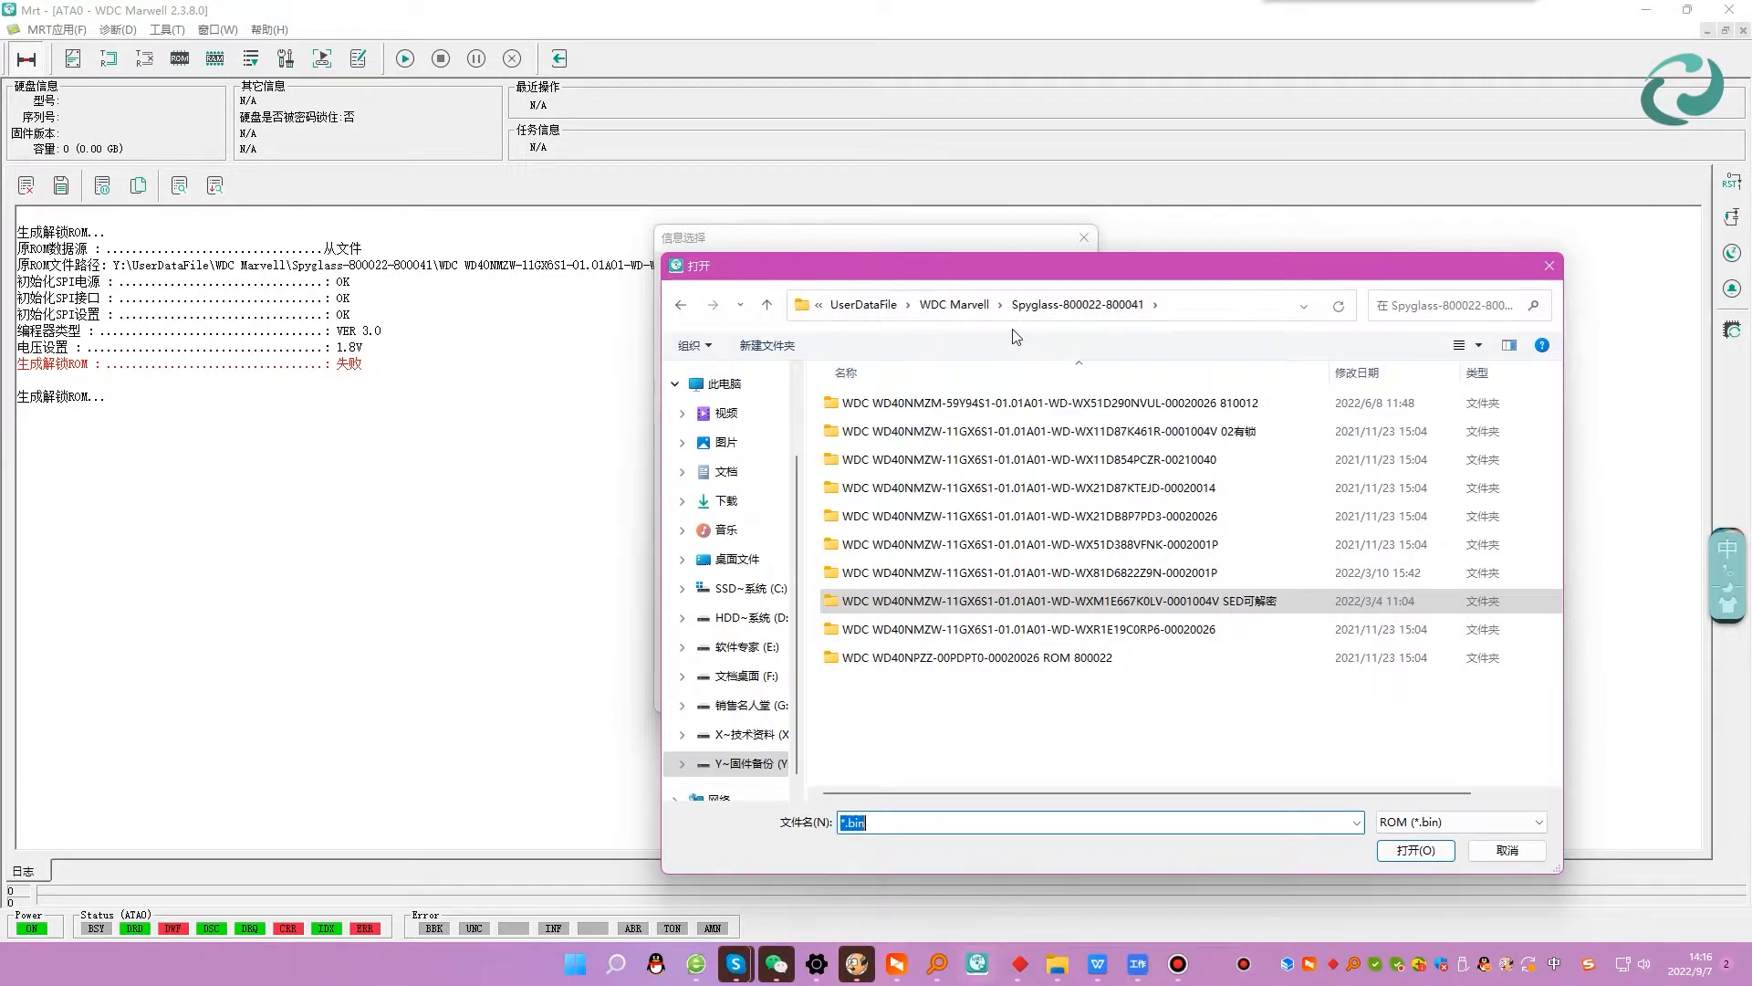
left_click(954, 304)
left_click(919, 733)
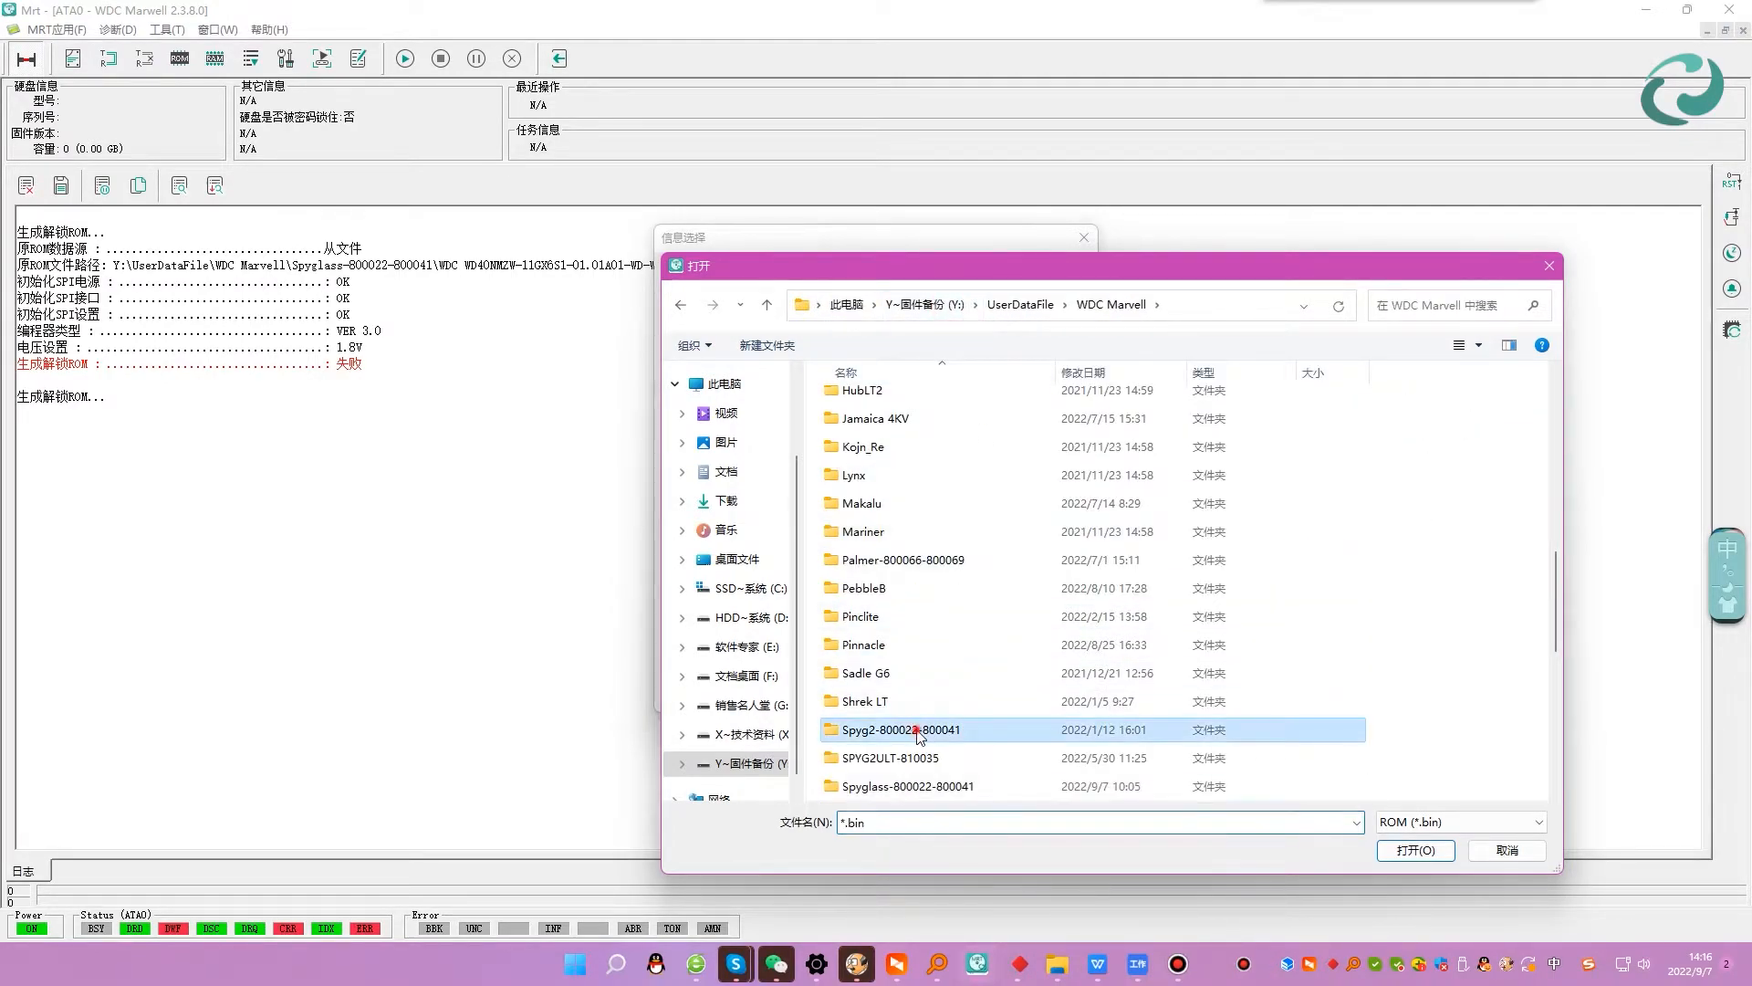
double_click(919, 732)
double_click(895, 403)
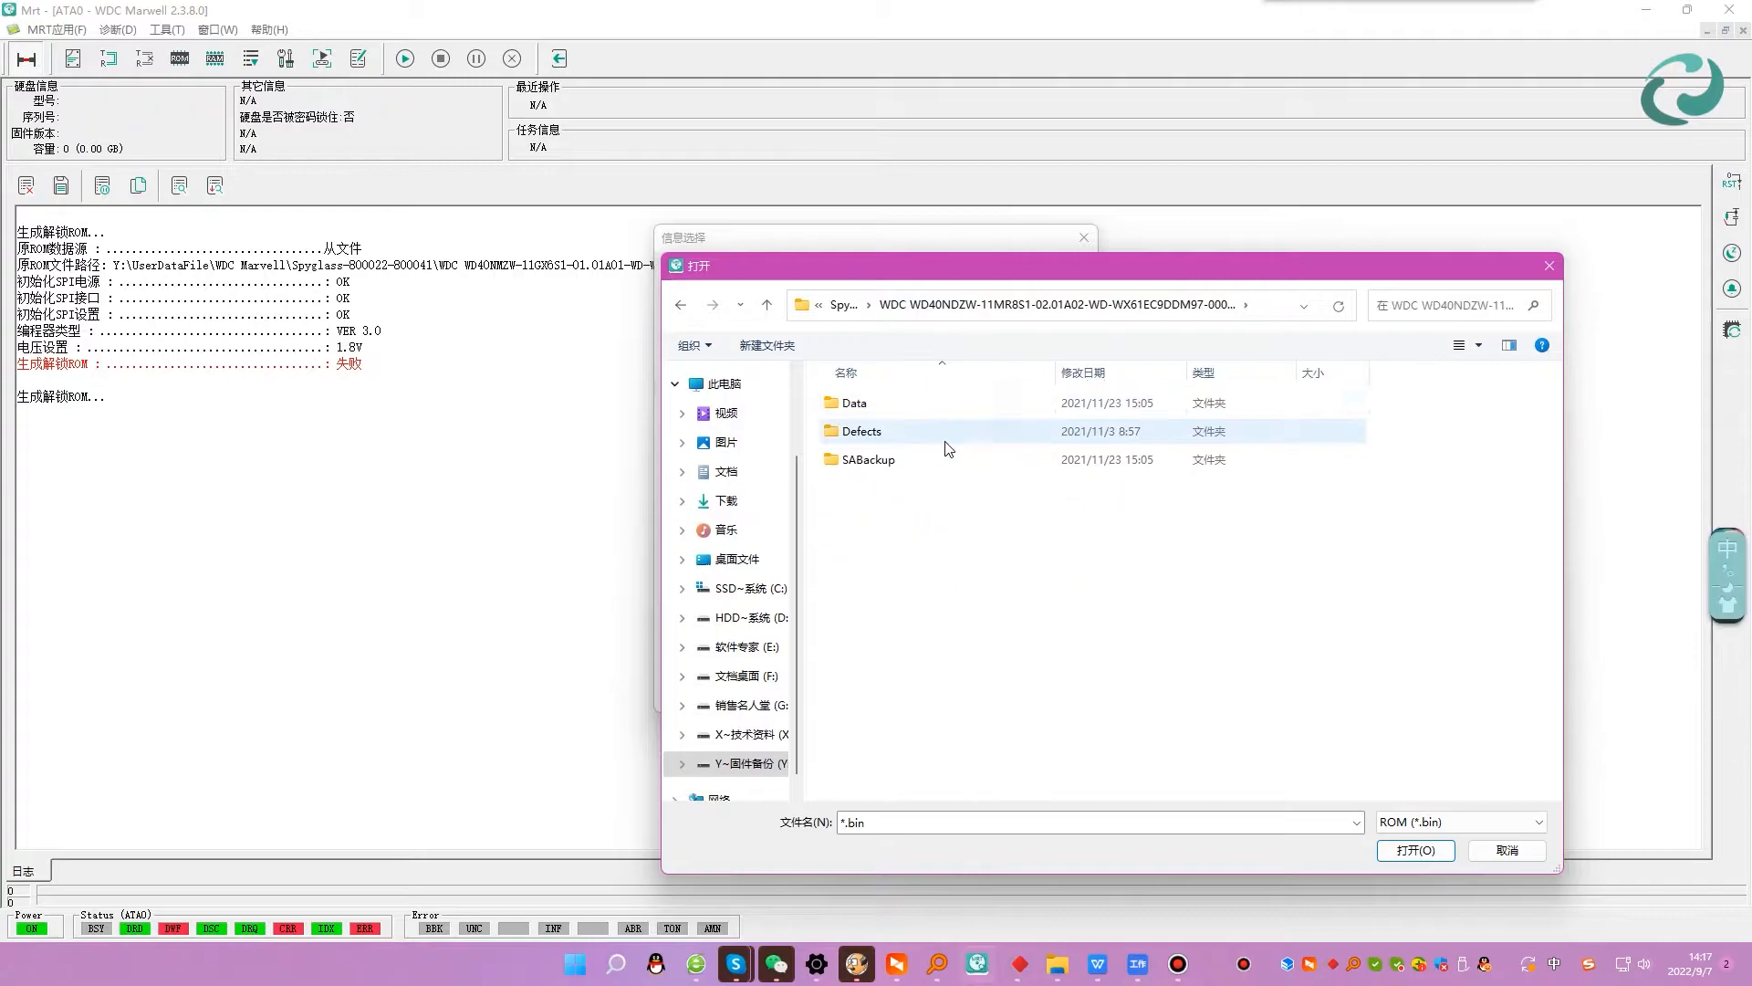
double_click(892, 459)
double_click(899, 430)
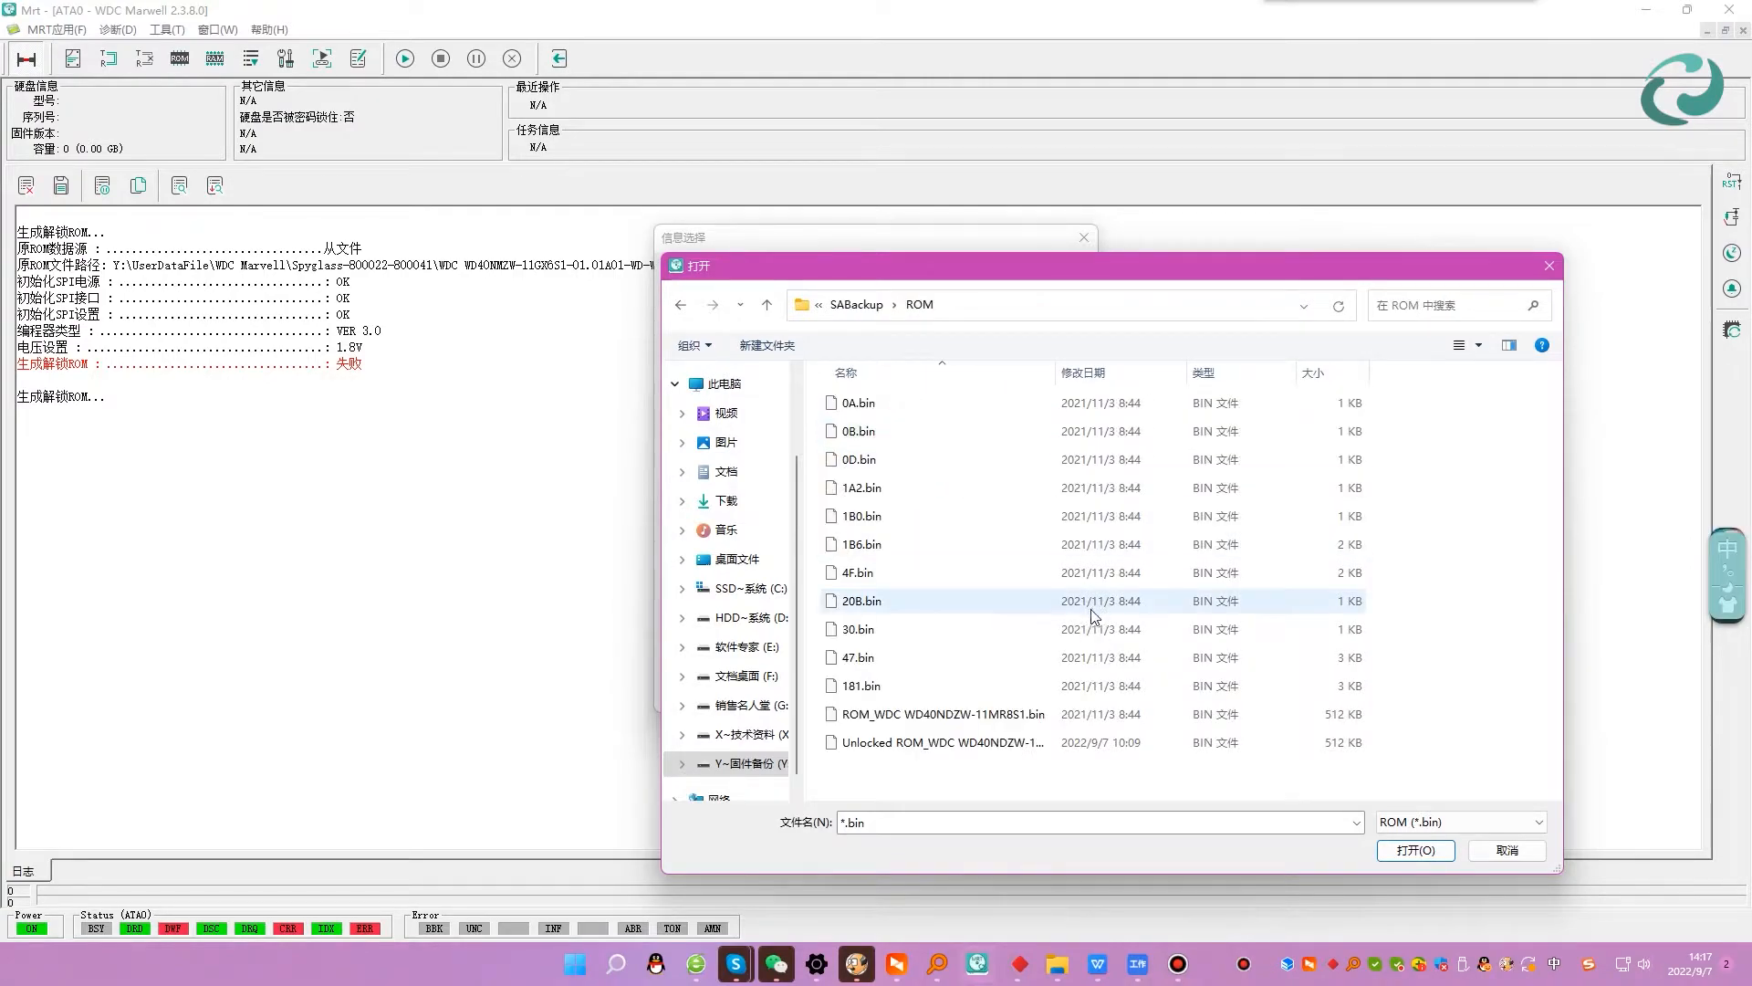
Delete the existing Unlocked ROM_WDC WD40NDZW-11MR8S1.bin file from the ROM folder.
left_click(913, 743)
right_click(912, 742)
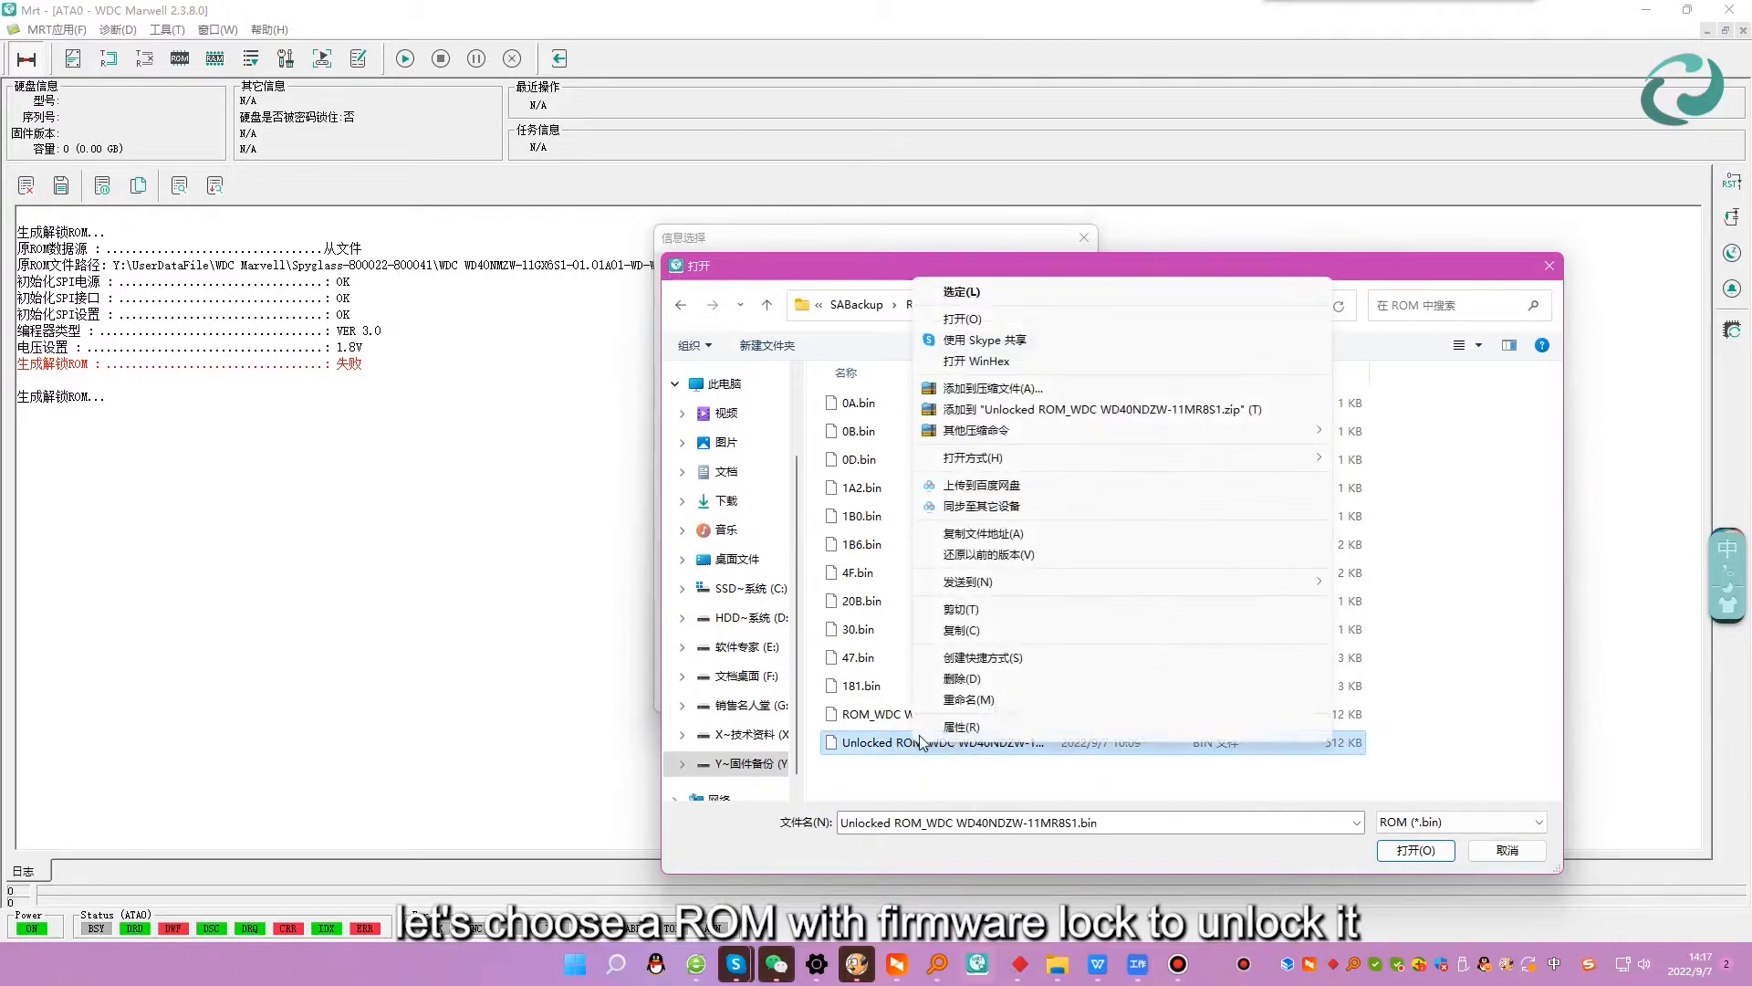
left_click(962, 677)
Unlock ROM_WDC WD40NDZW-11MR8S1.bin and move the family selection dialog aside to reveal the log.
left_click(931, 716)
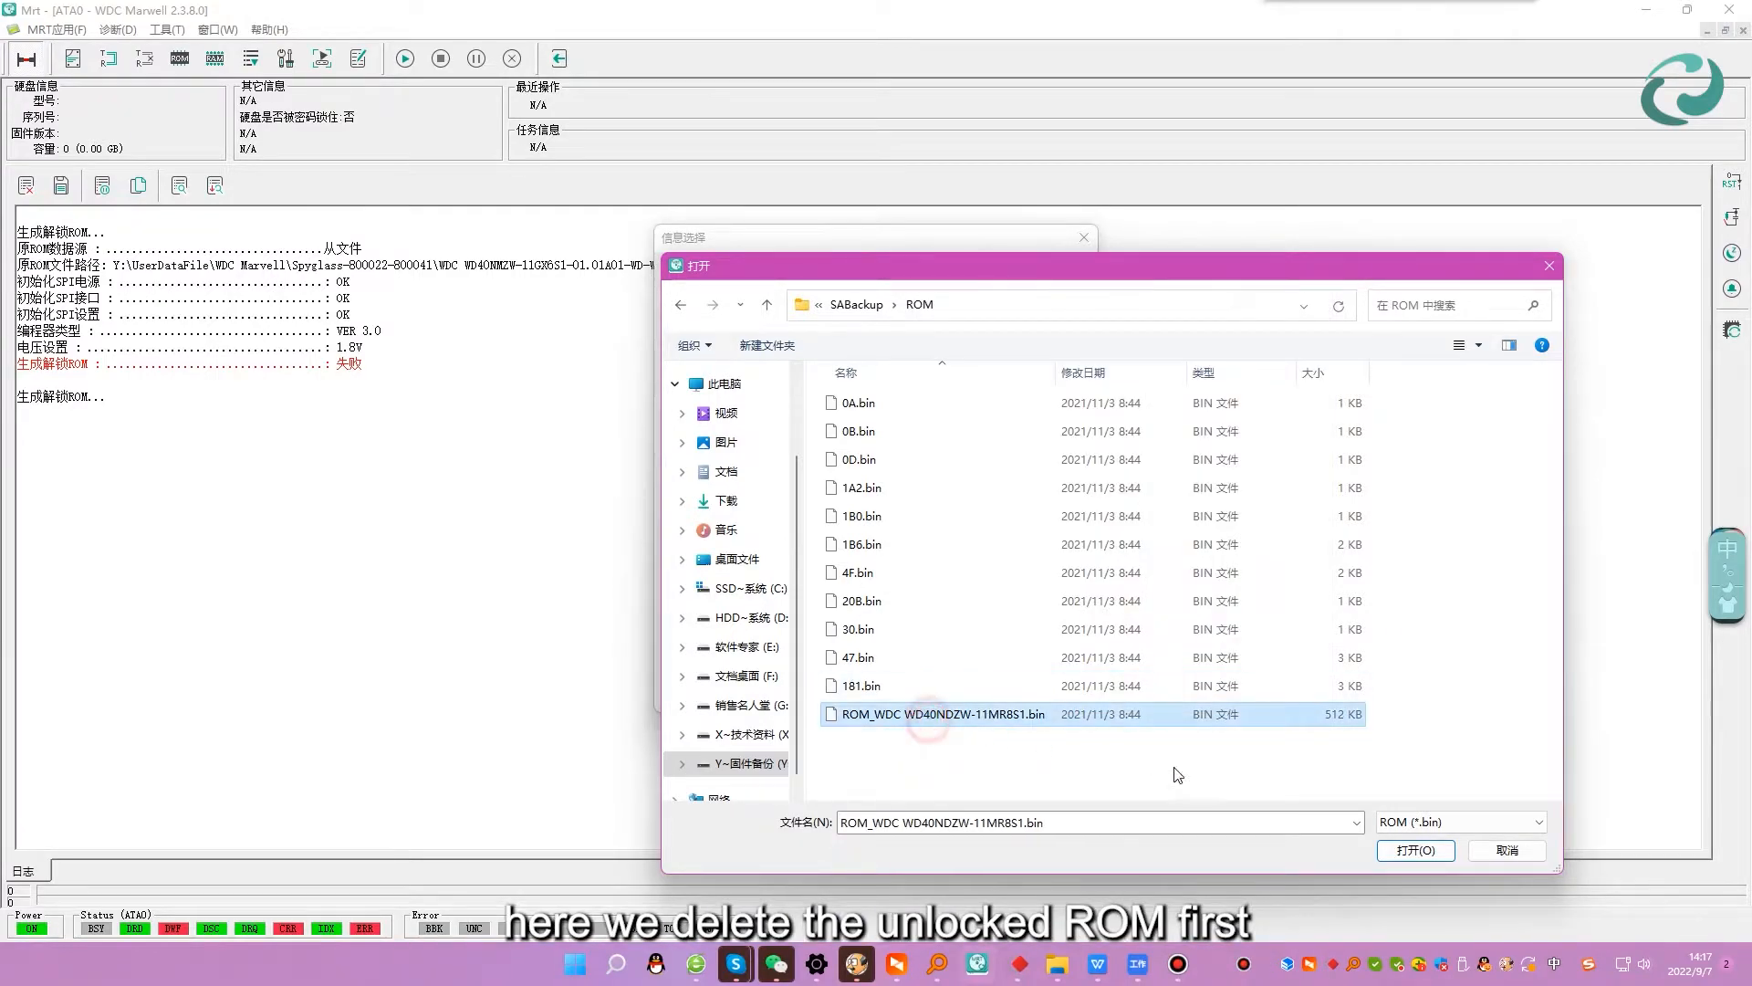
left_click(1416, 850)
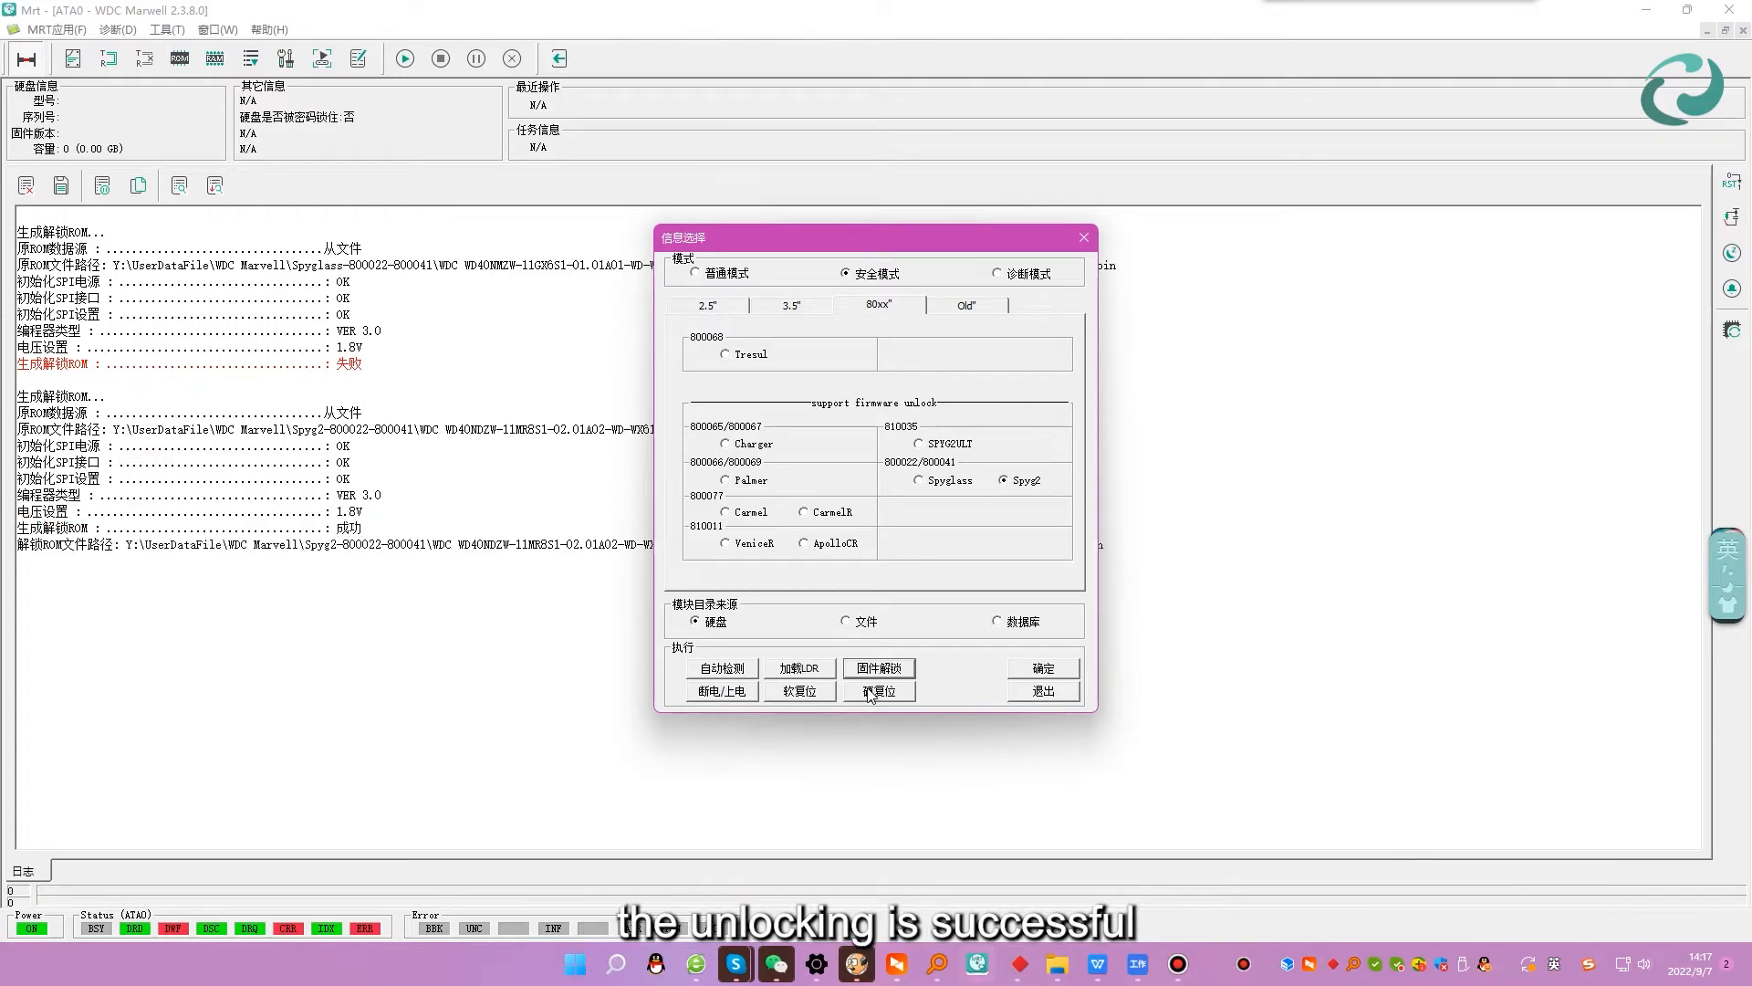
left_click_drag(927, 256, 1262, 245)
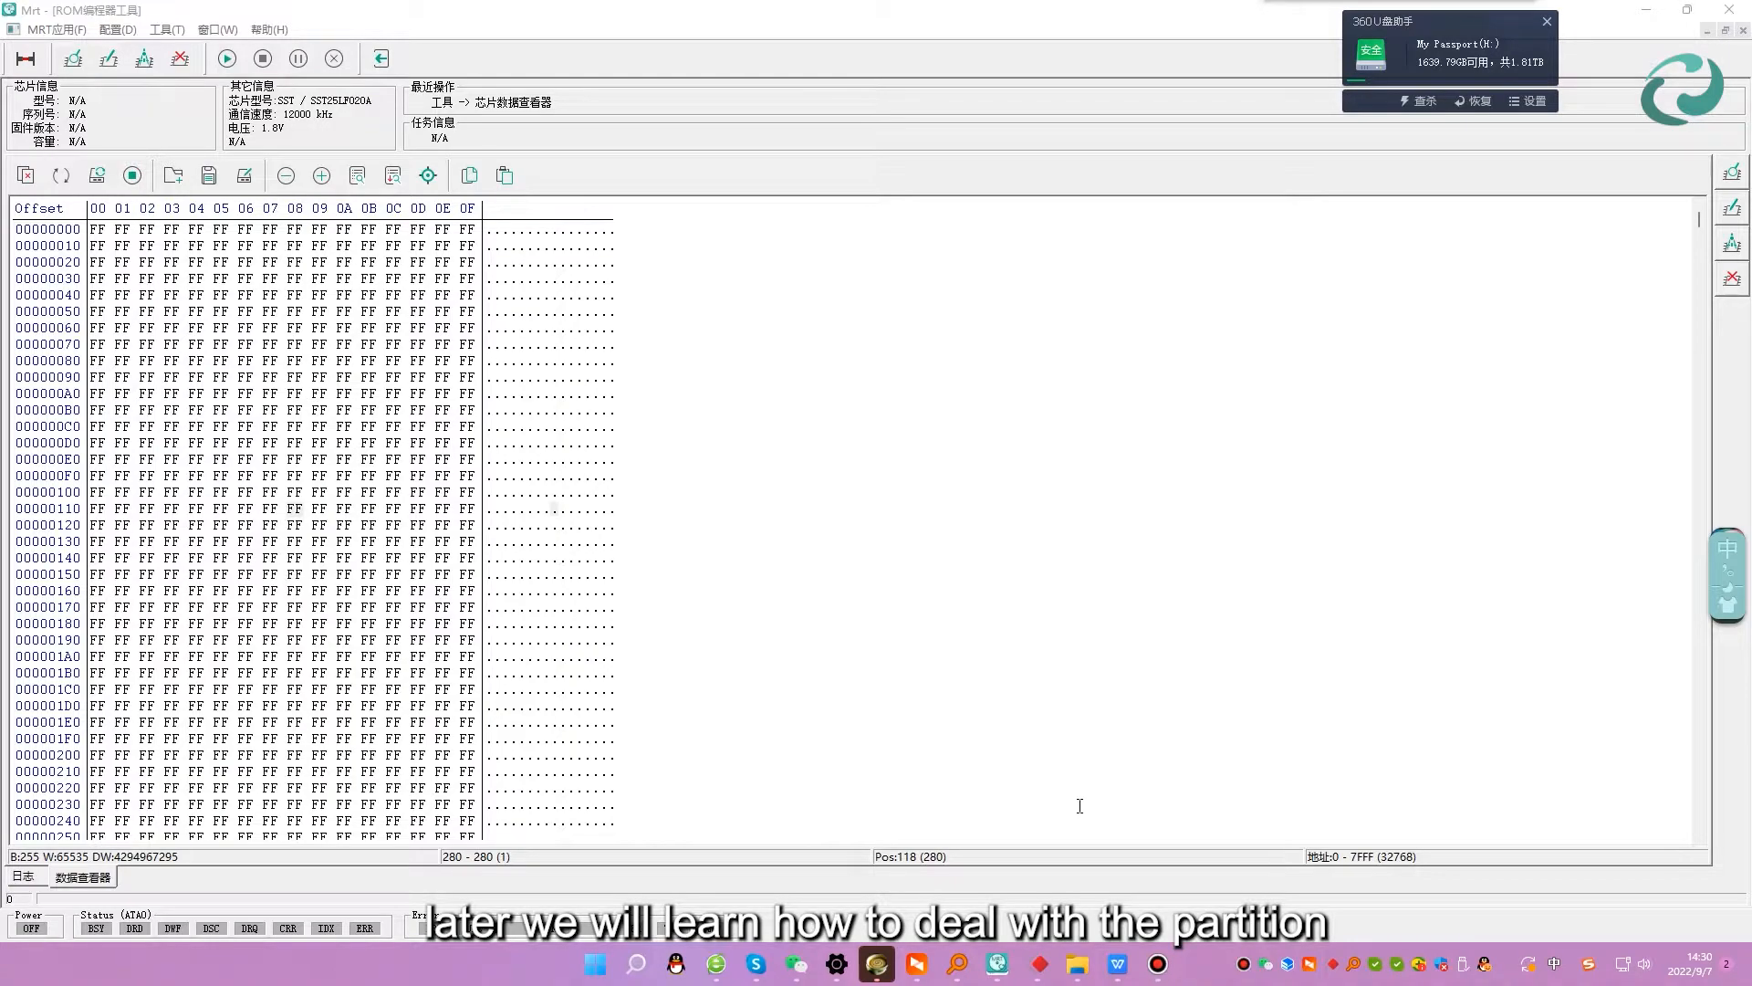
Switch to File Explorer, open Computer Management for this PC and examine the connected disks in Disk Management.
left_click(1077, 964)
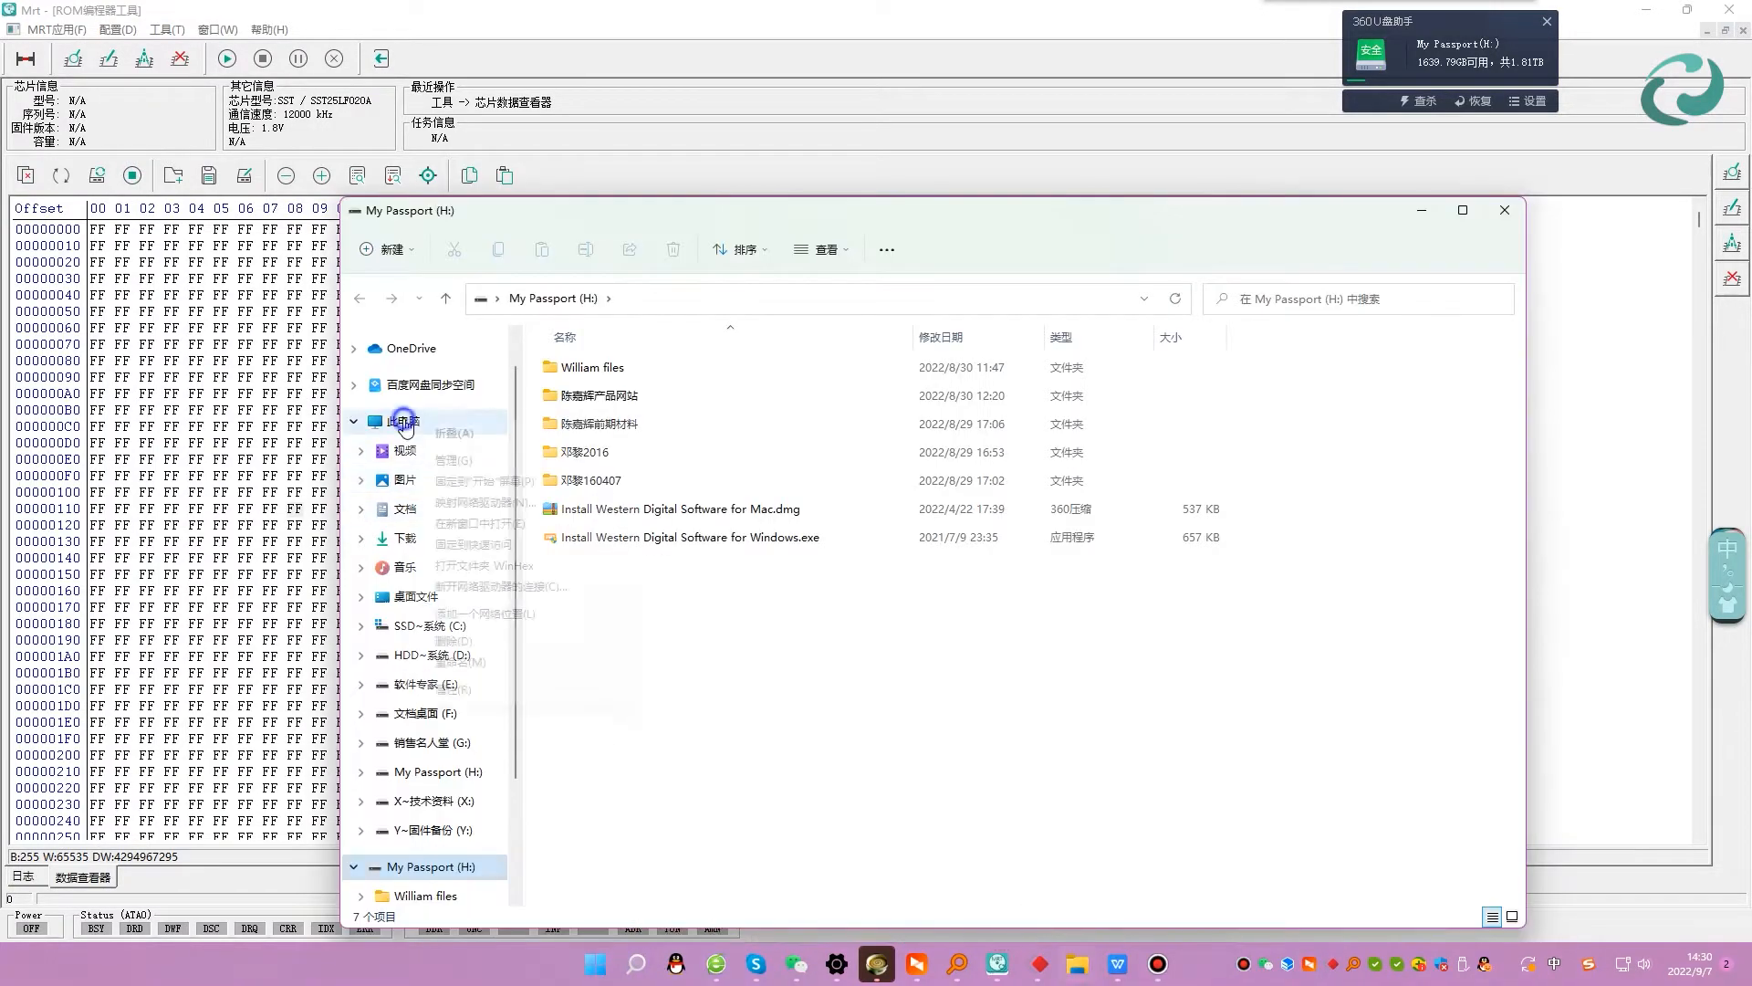
right_click(404, 421)
left_click(461, 461)
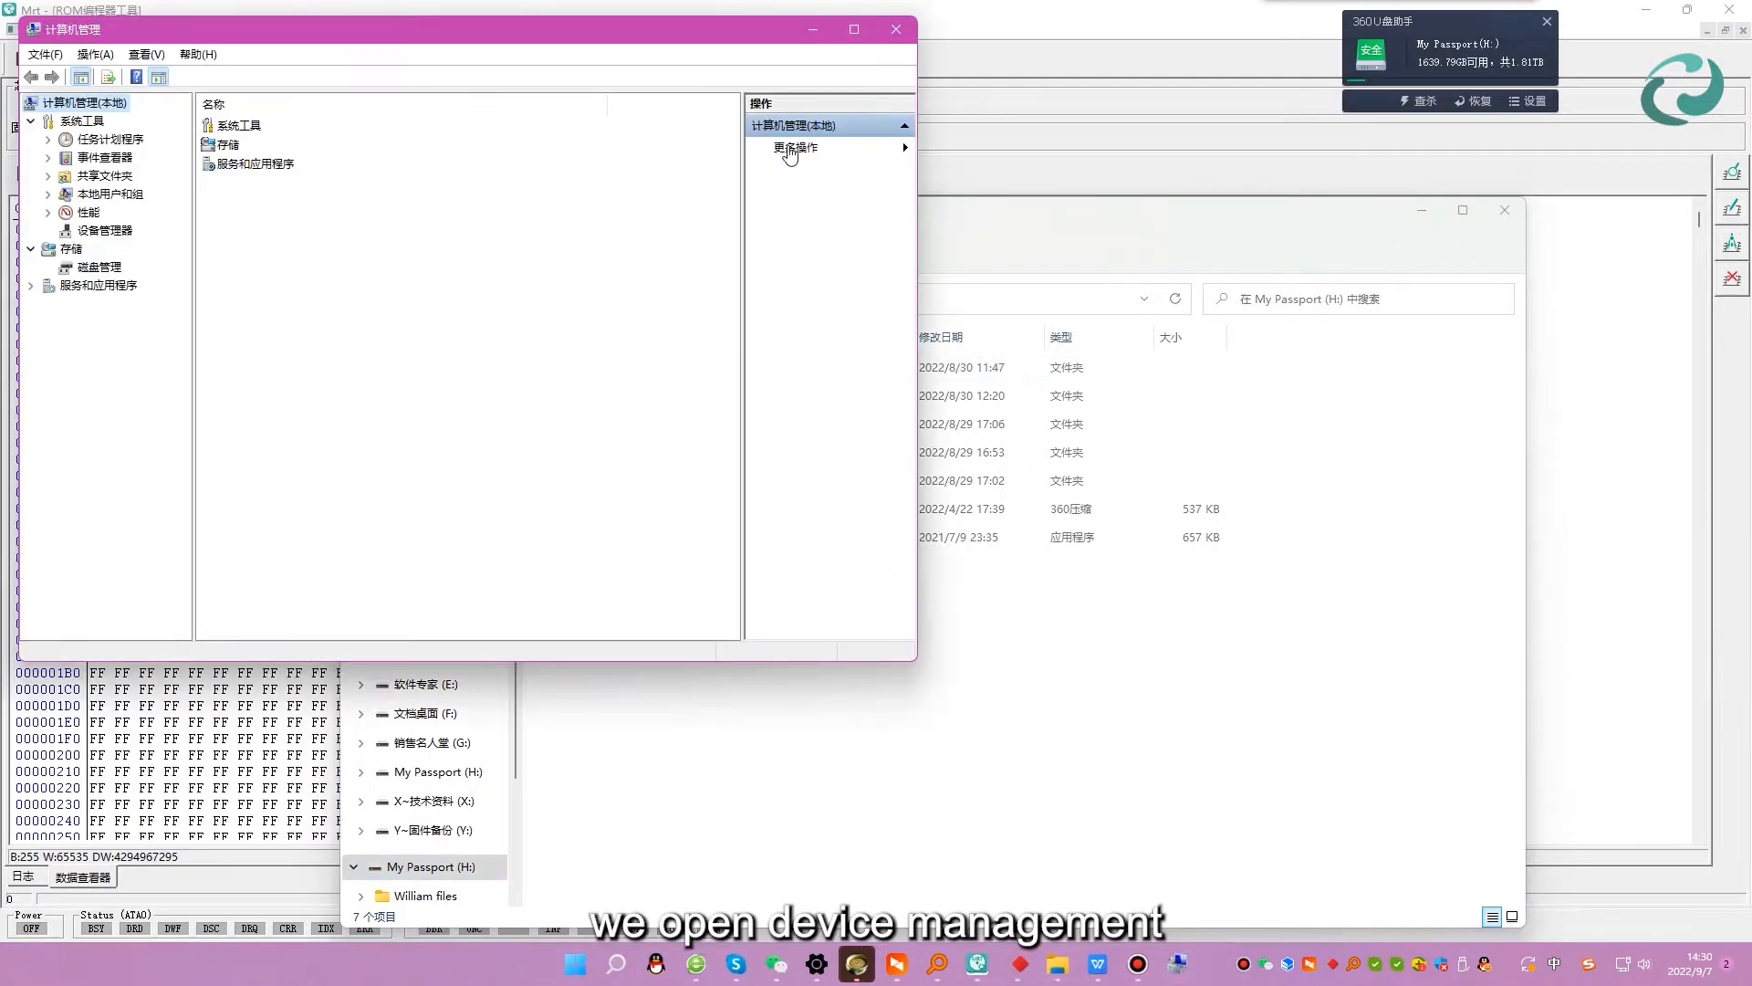
left_click(554, 348)
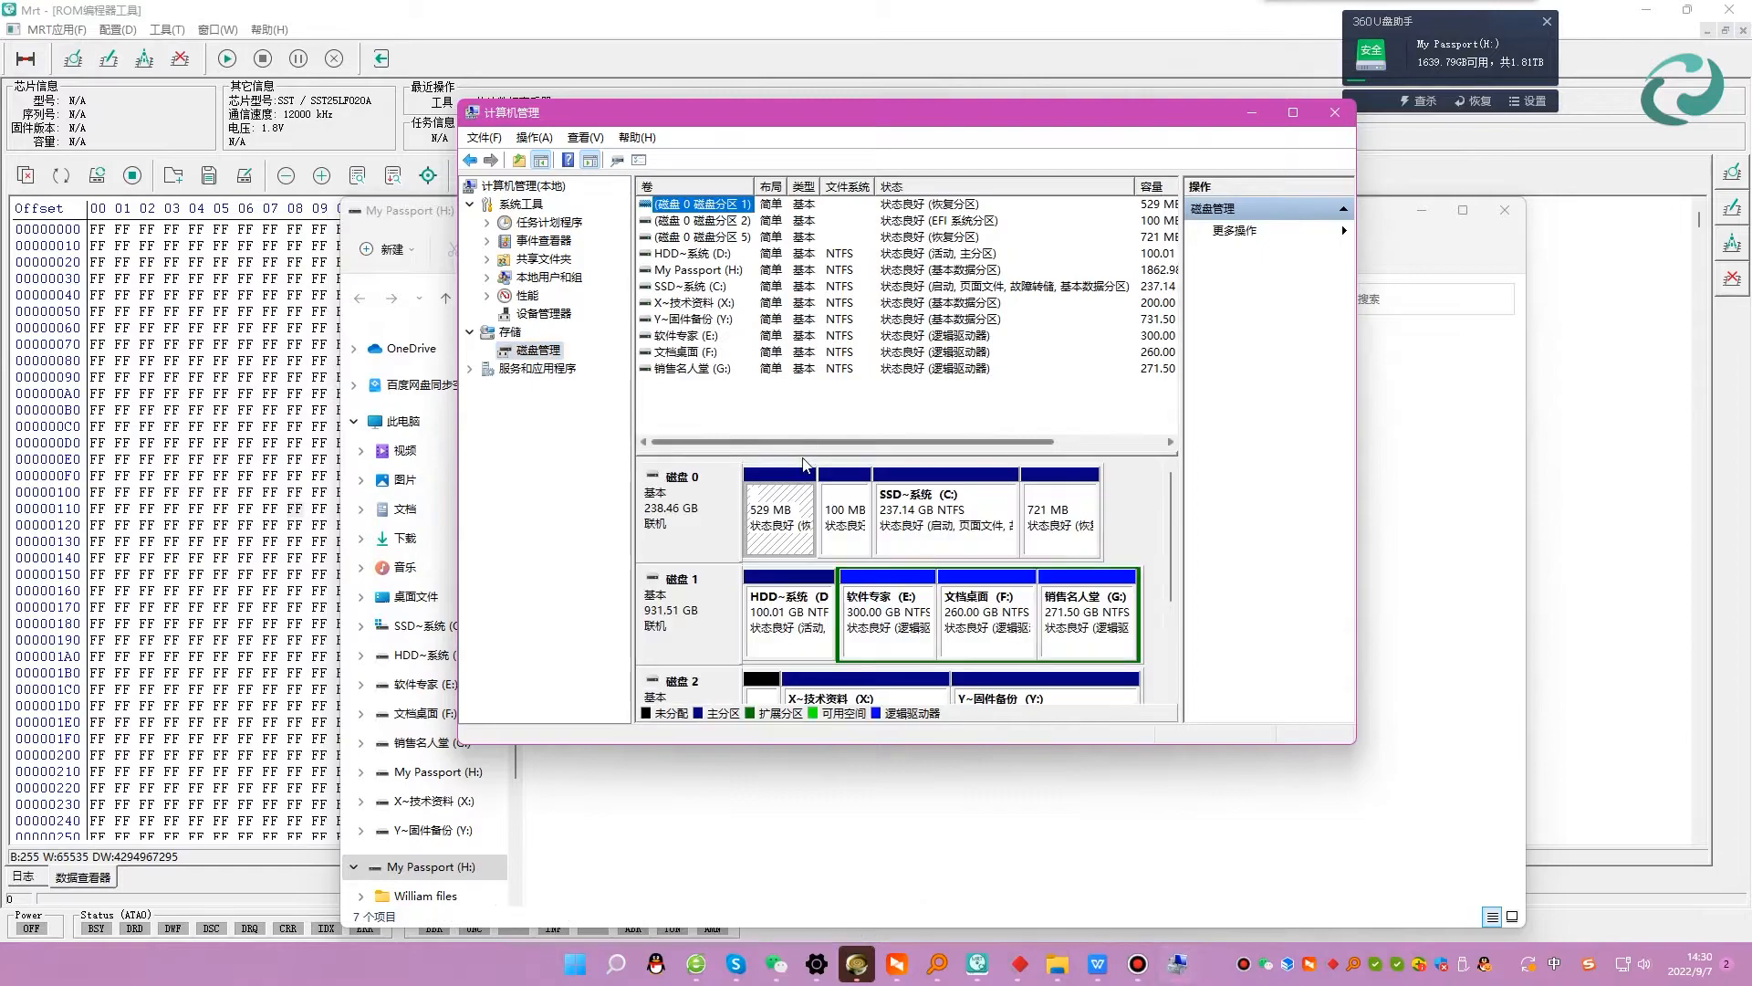
left_click_drag(1171, 501, 1177, 609)
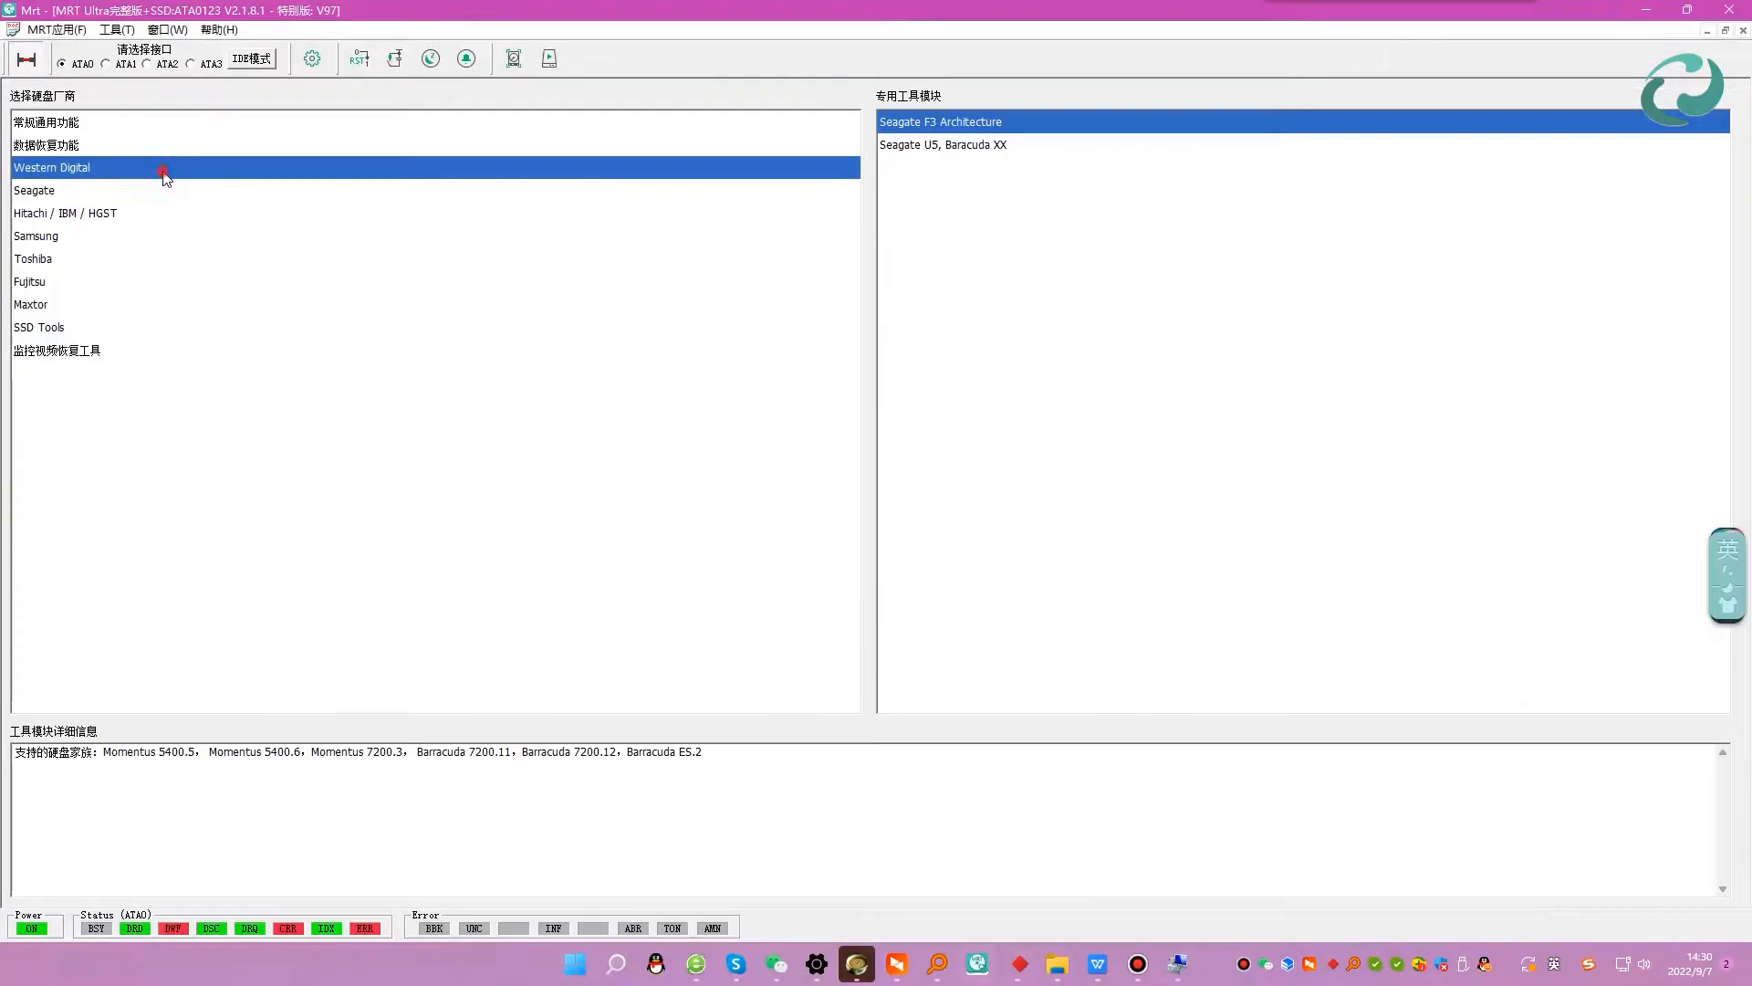
Run the Western Digital WDC Marvell USB utility from the MRT main window.
left_click(164, 170)
left_click(940, 147)
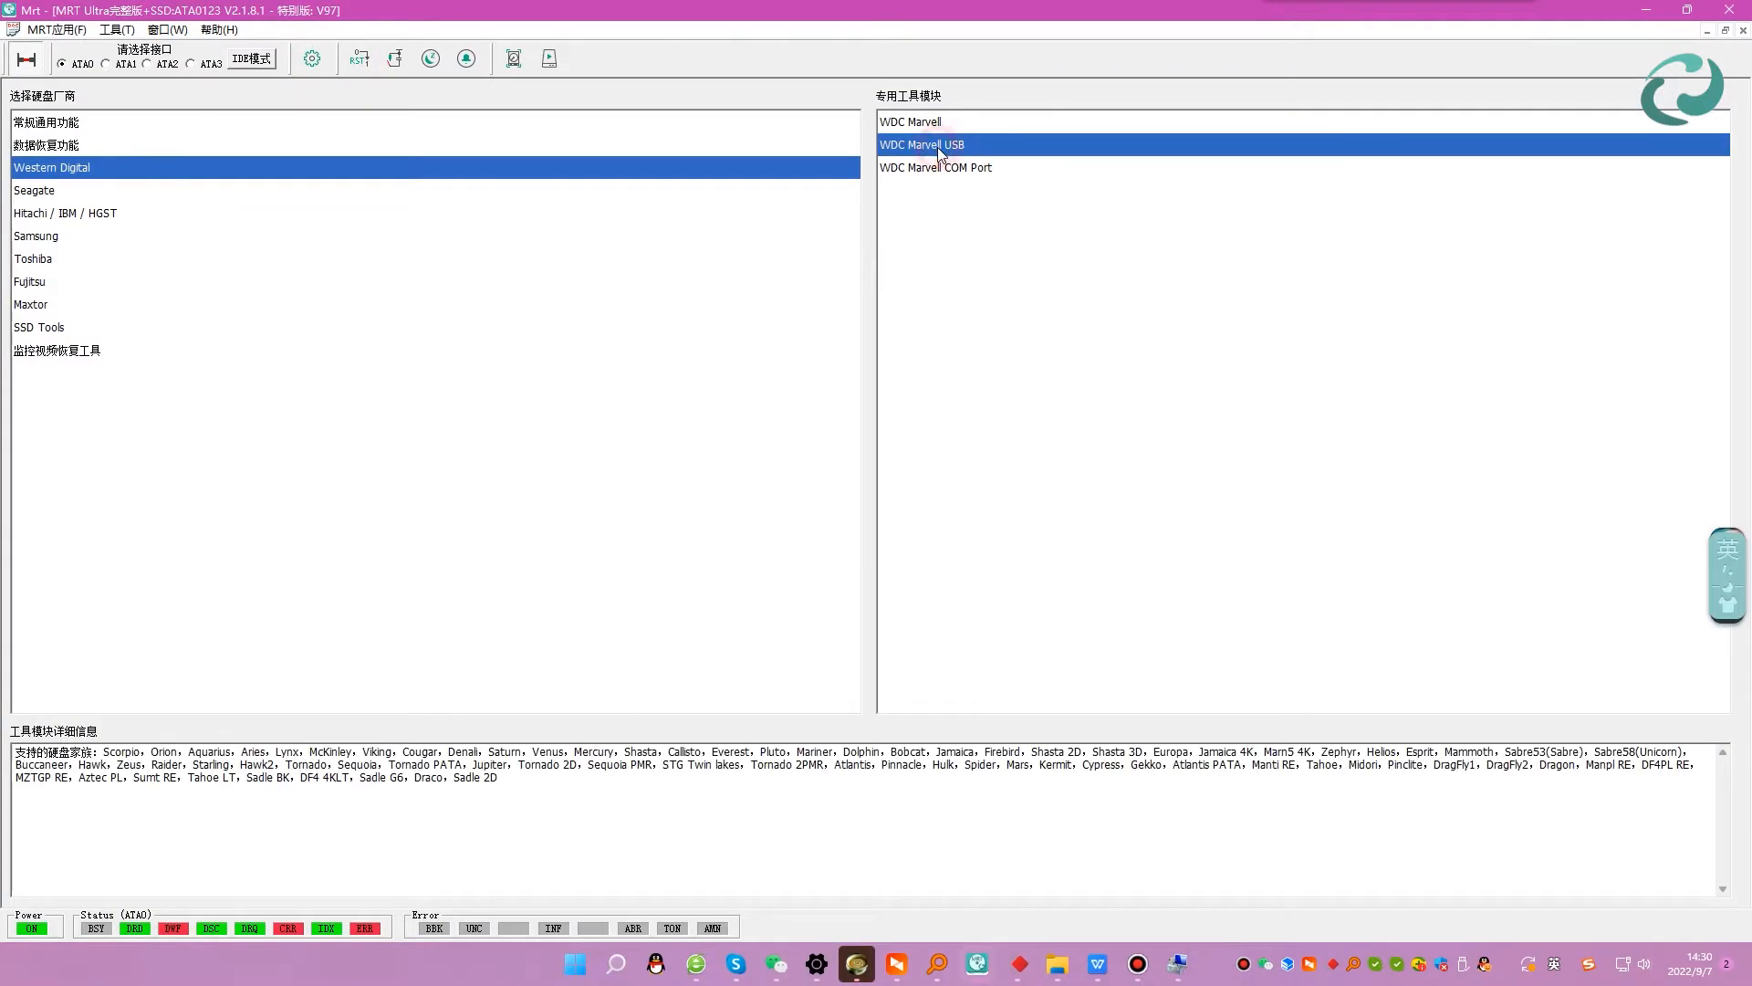
left_click(549, 58)
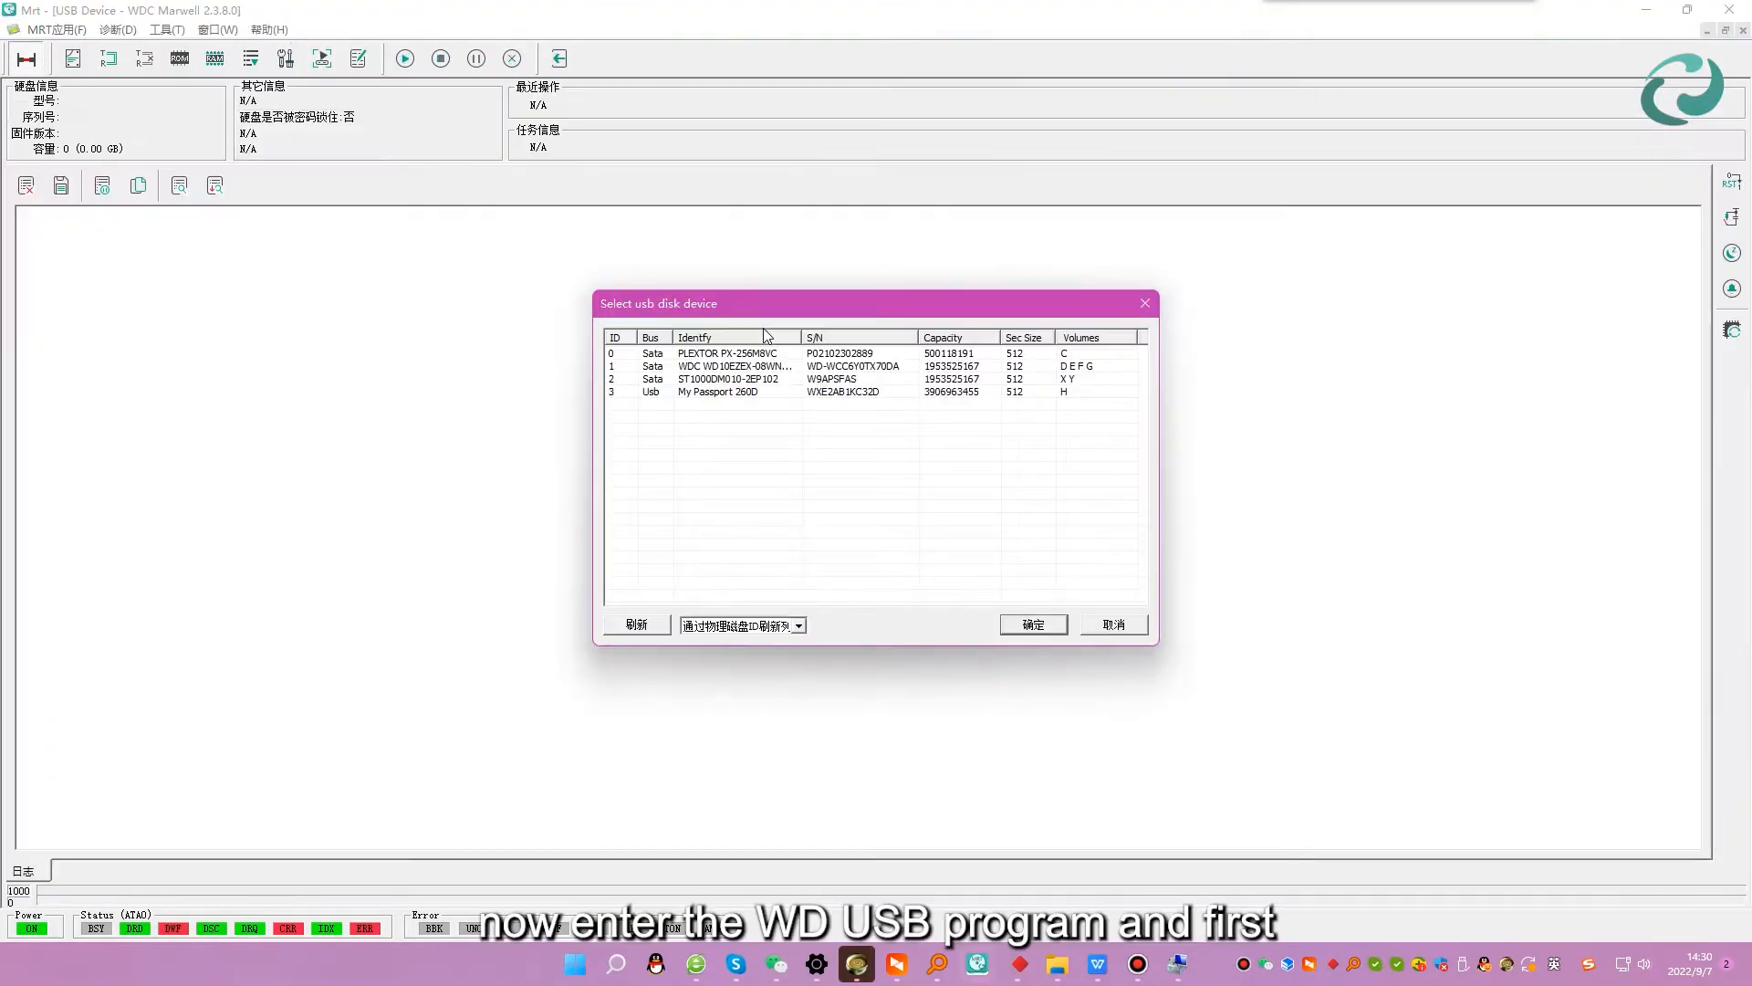
Choose the My Passport 260D USB device, auto-detect its drive family and enter the utility in normal mode.
left_click(750, 392)
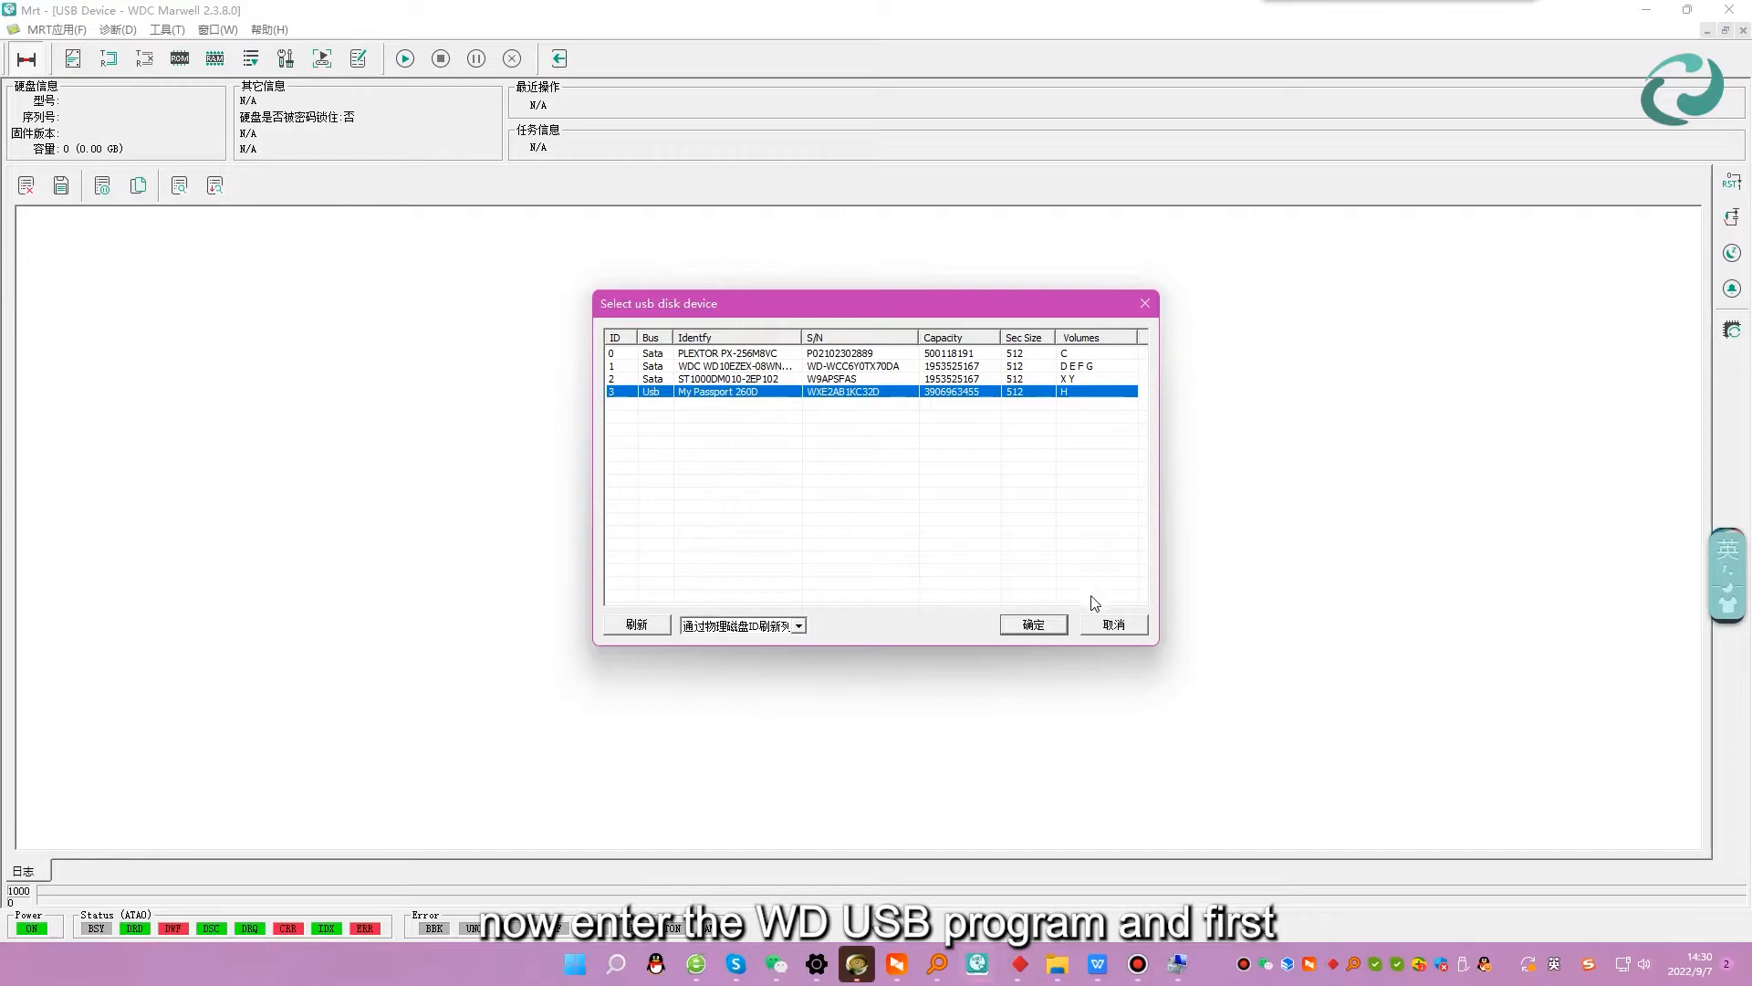
left_click(1034, 624)
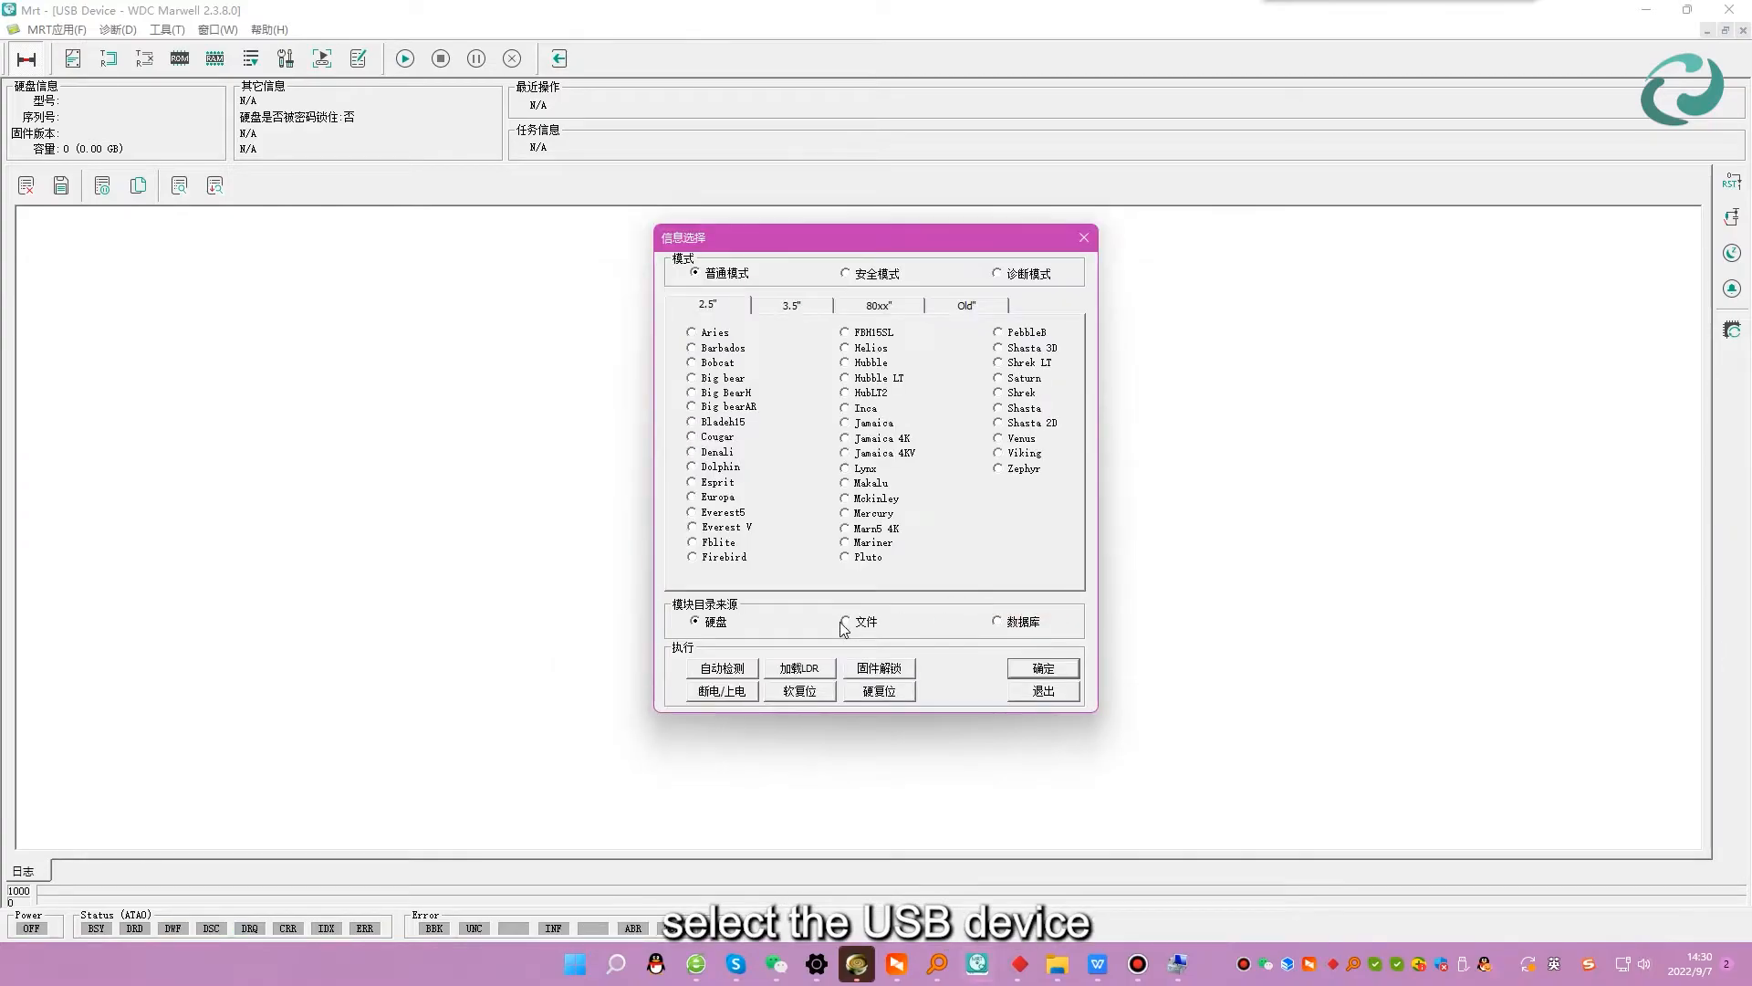
left_click(722, 671)
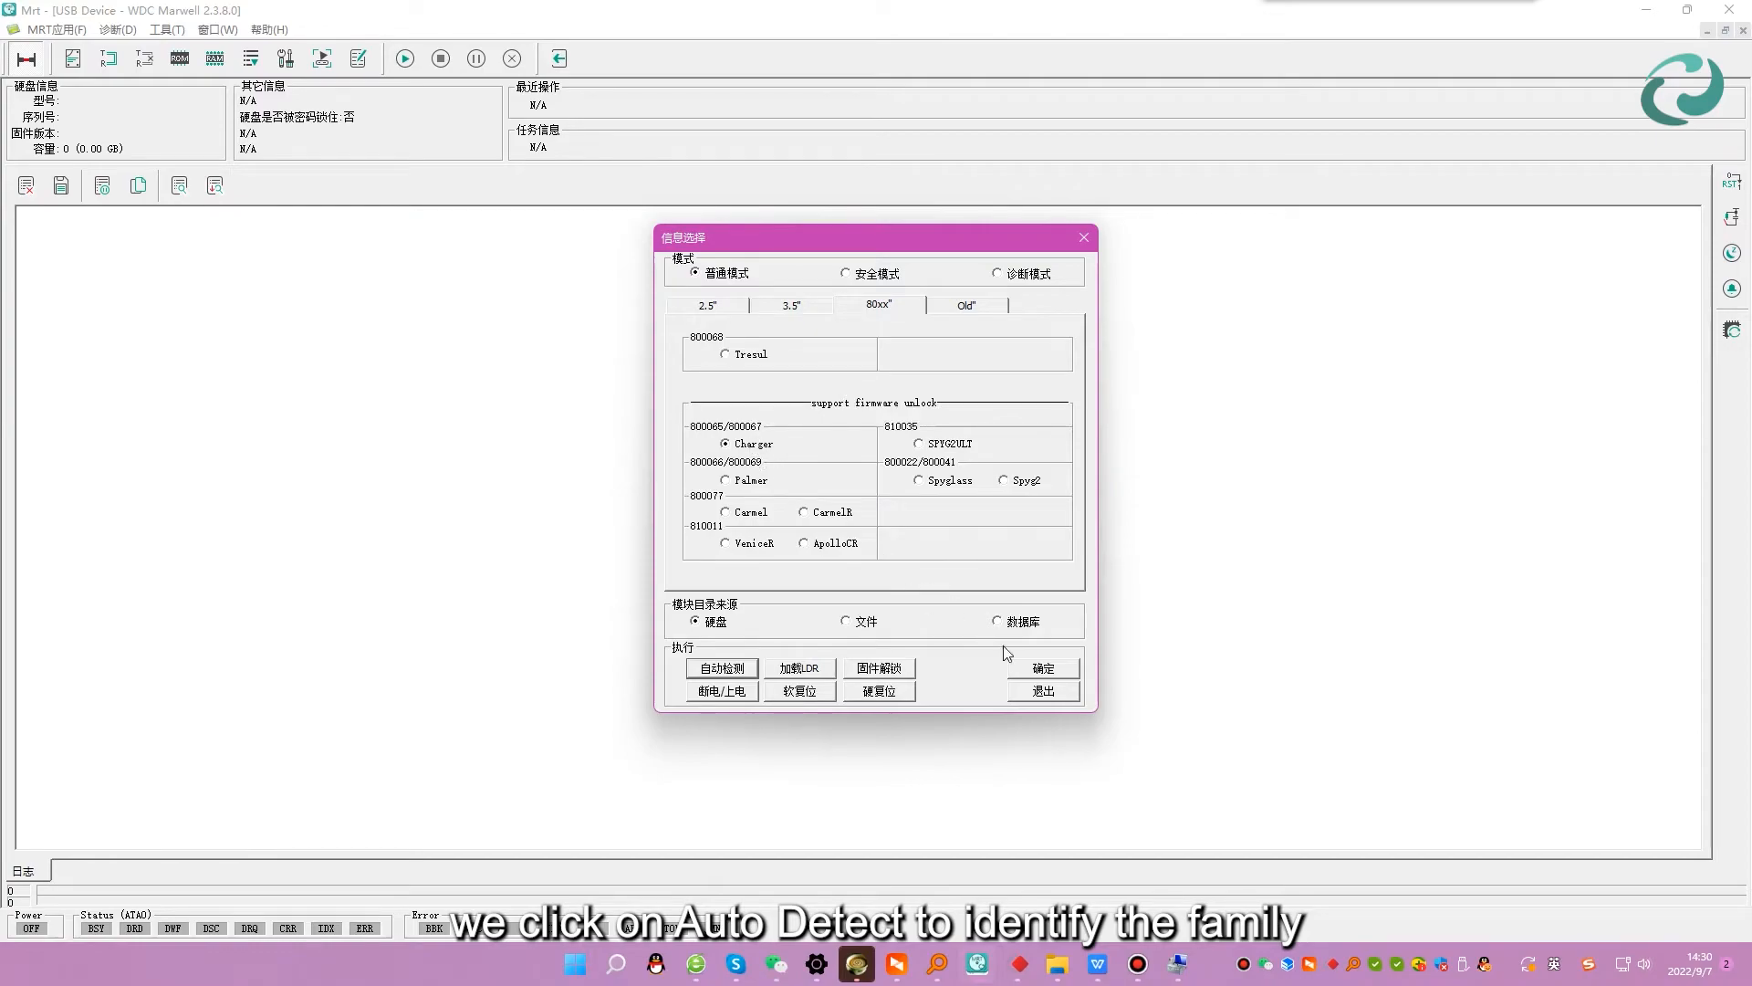
left_click(1017, 667)
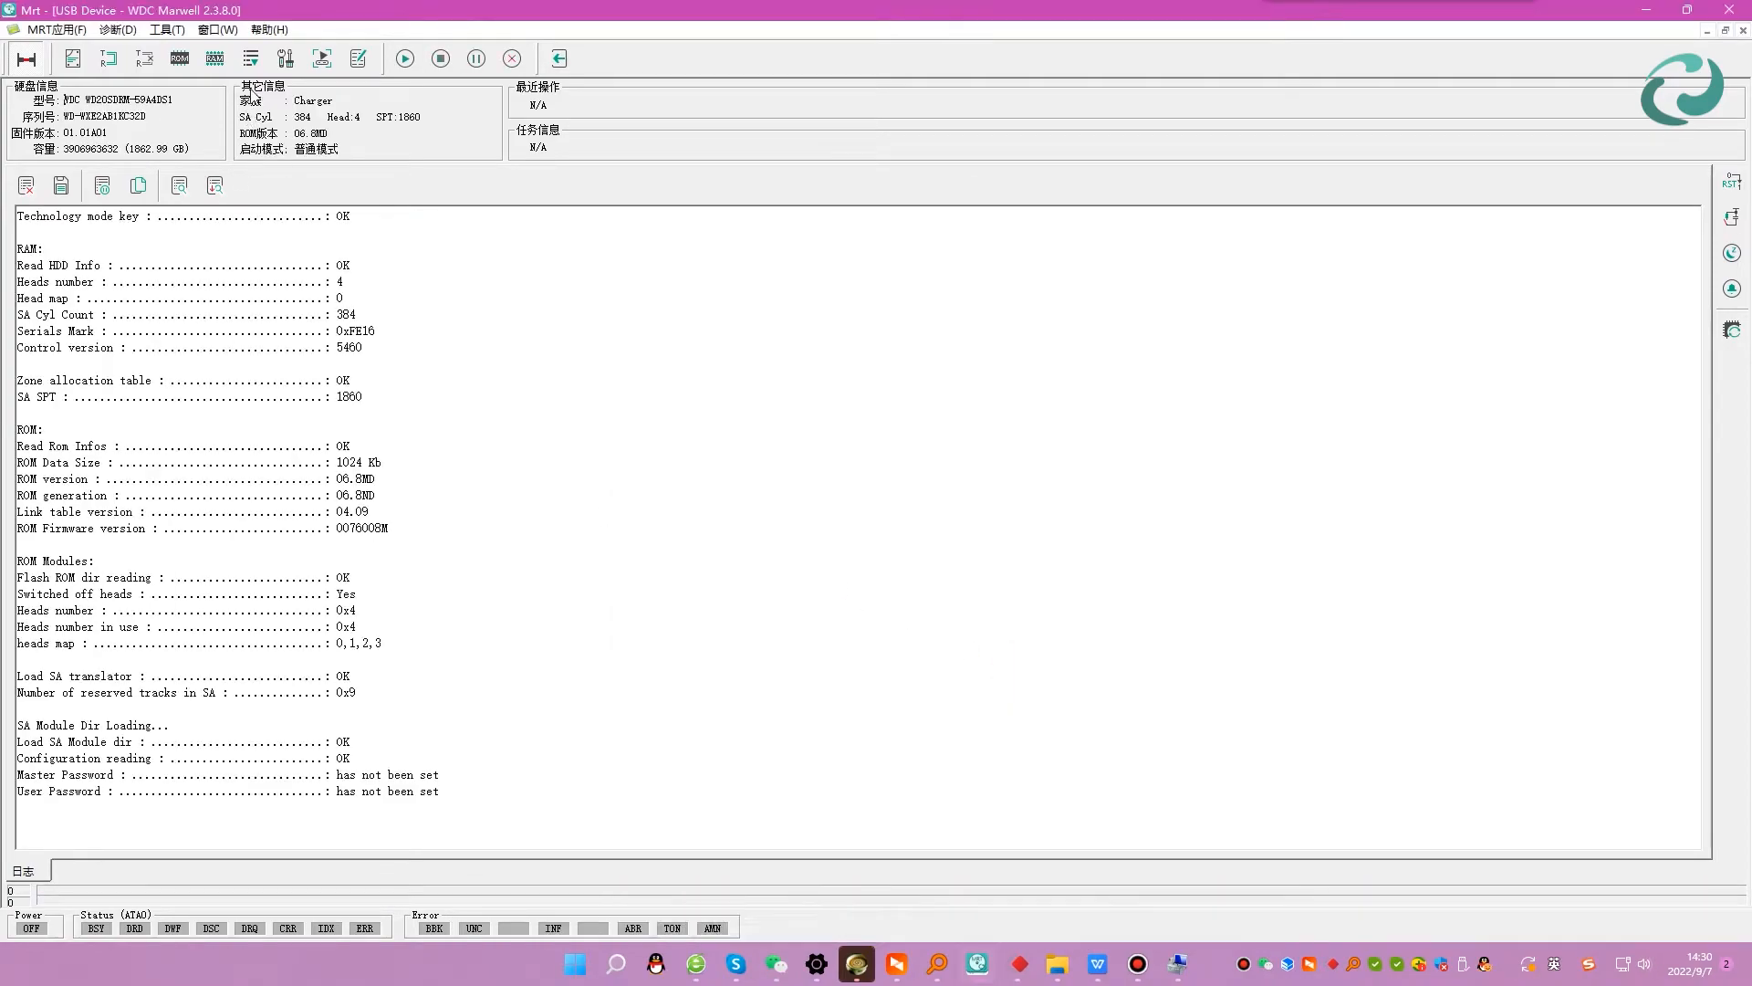
left_click(250, 58)
left_click(319, 166)
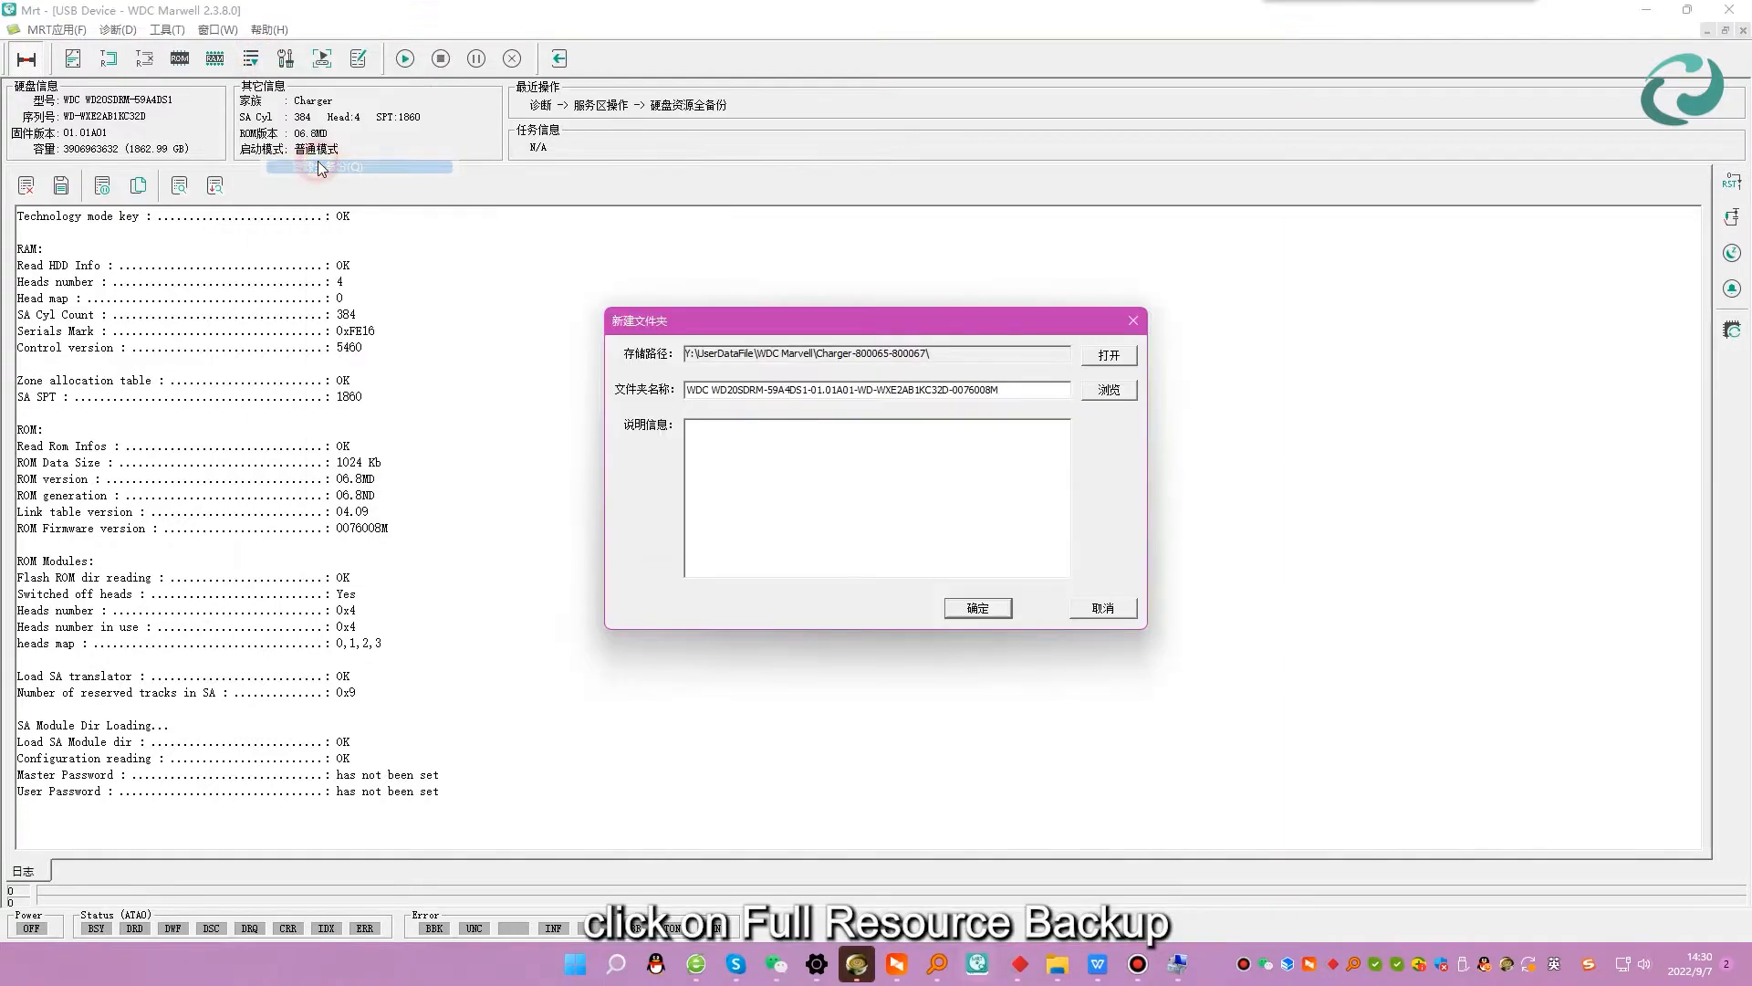
left_click(978, 618)
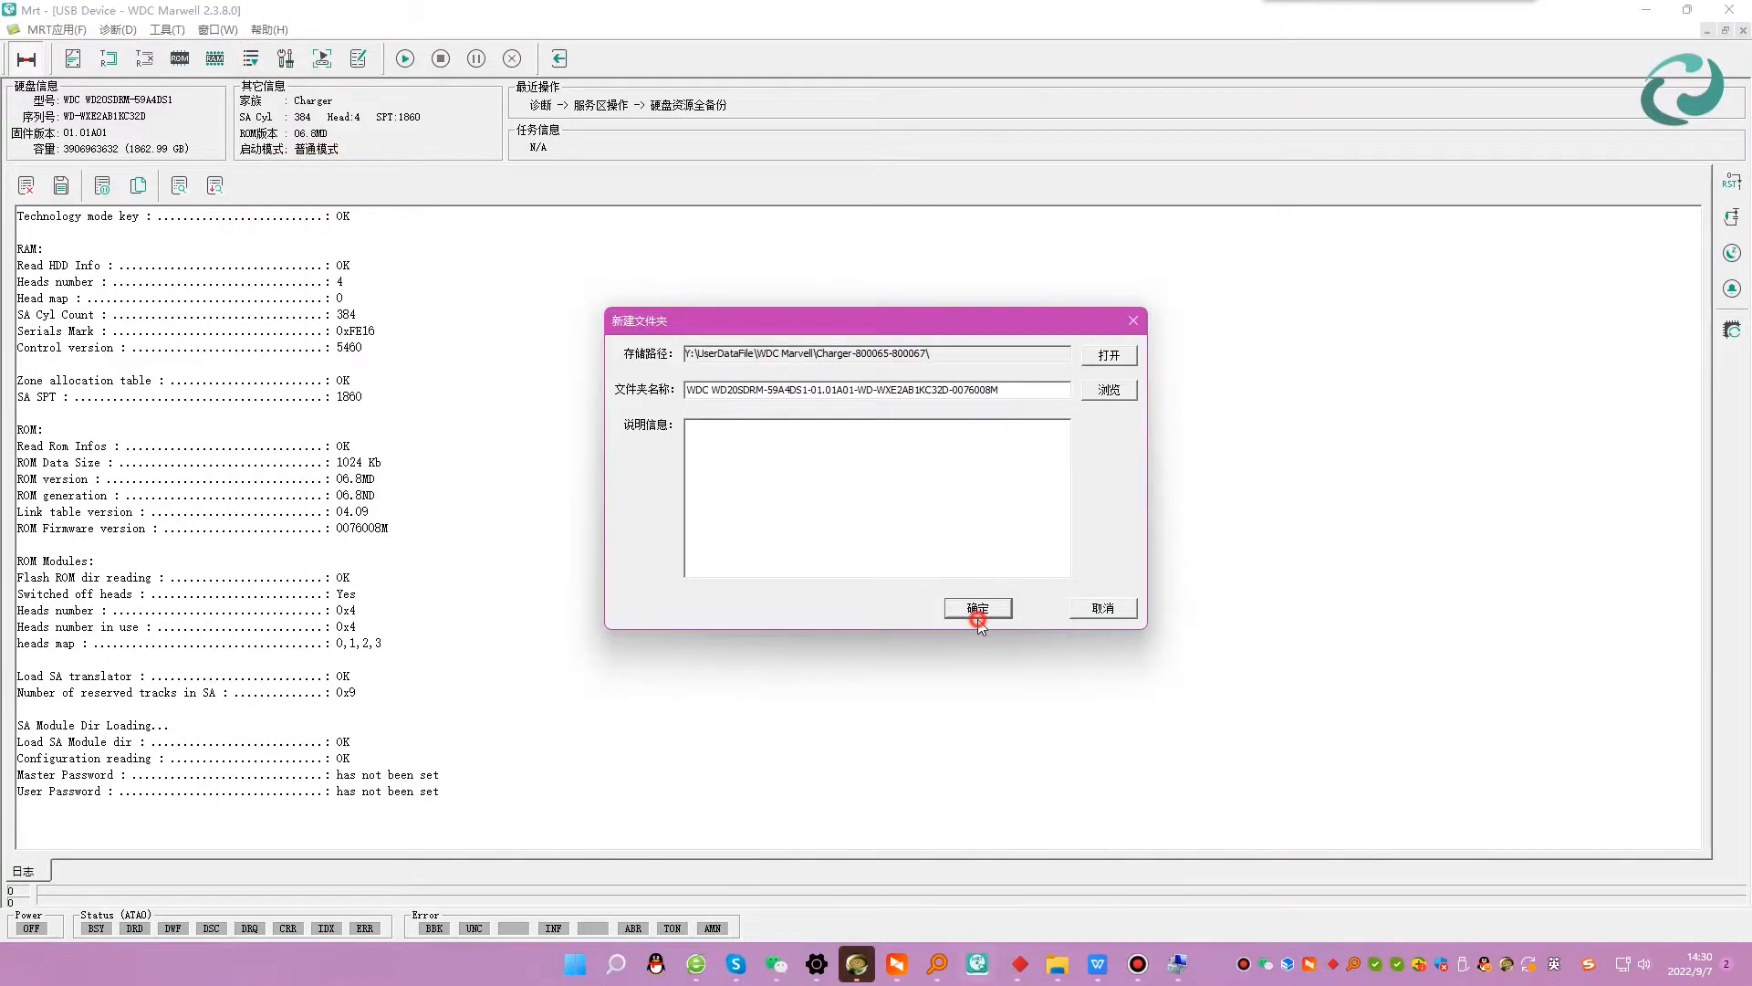
left_click(852, 522)
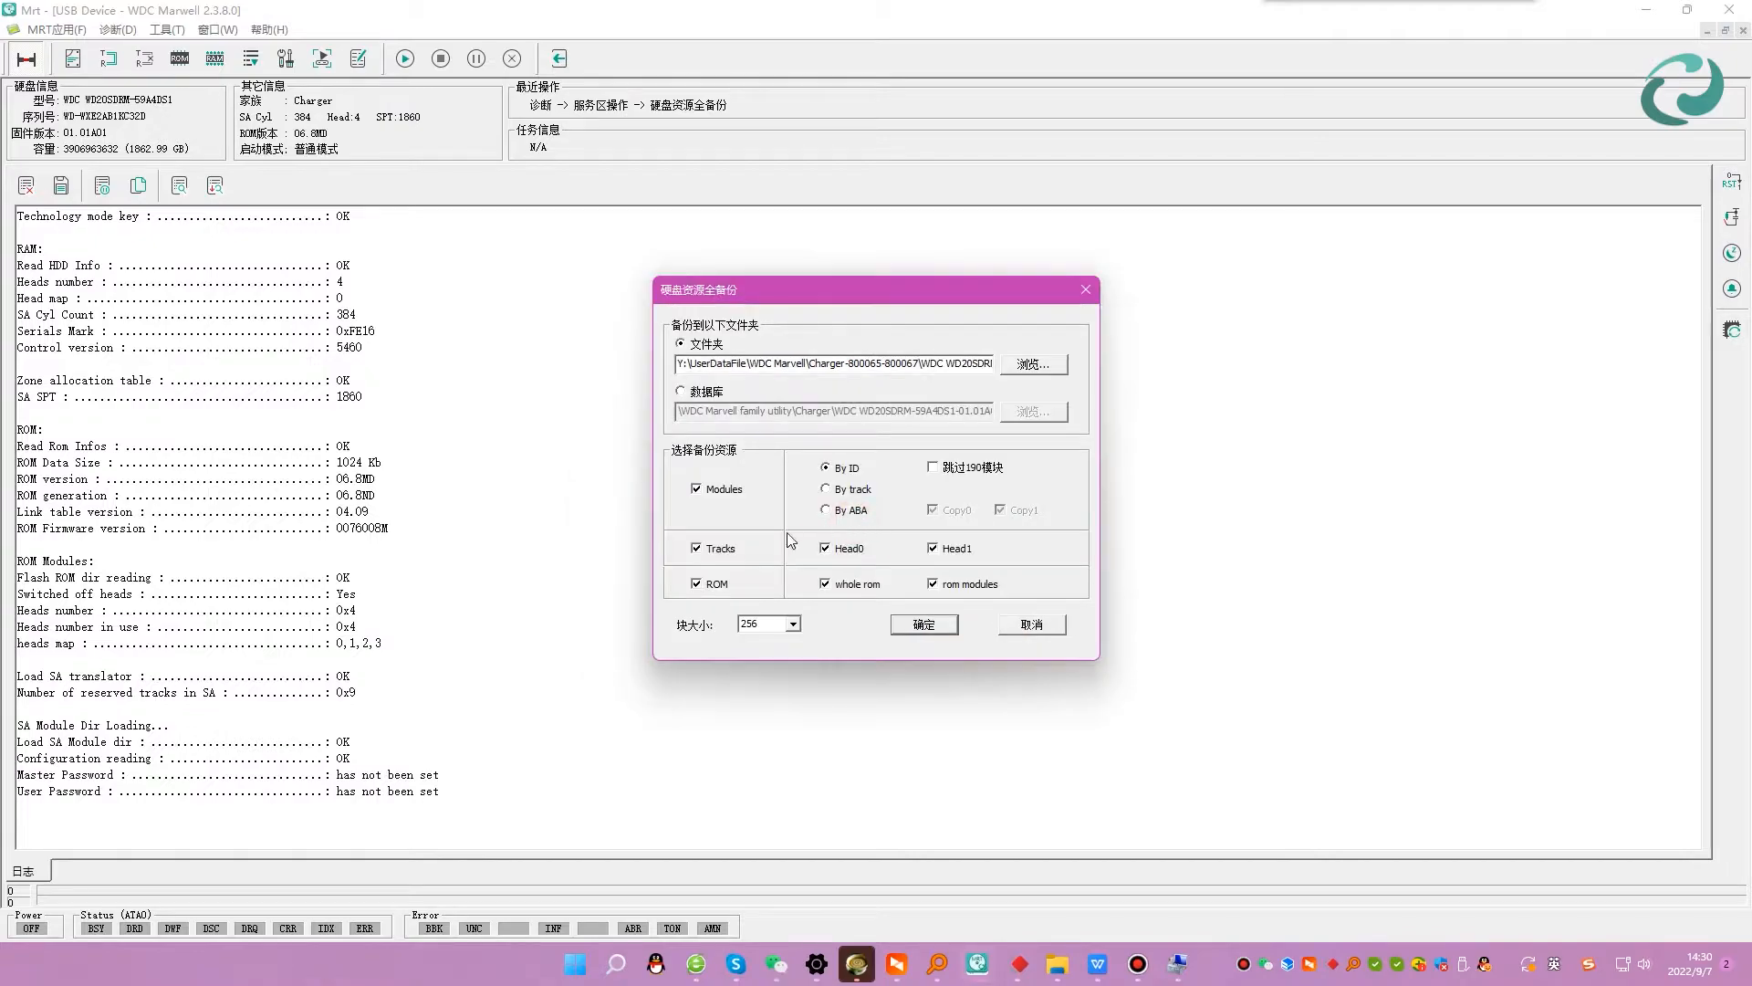
Exclude tracks, skip module 190 and run the backup of the modules by ID and the ROM.
left_click(709, 552)
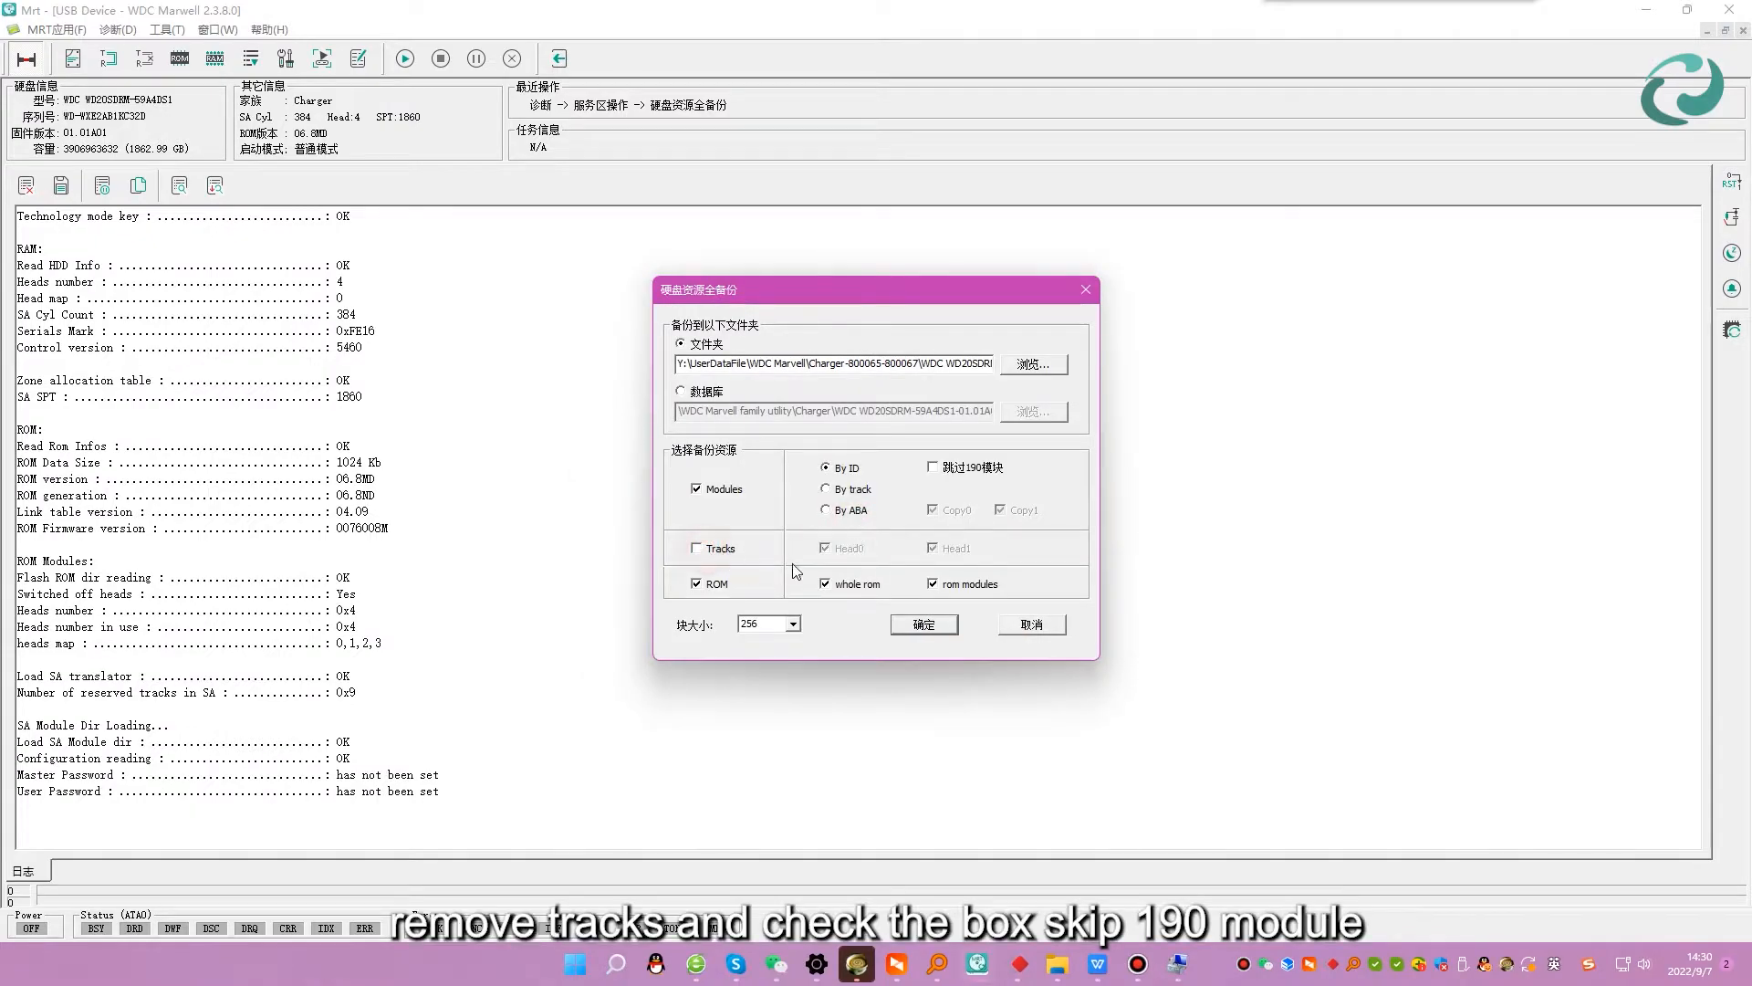
left_click(948, 470)
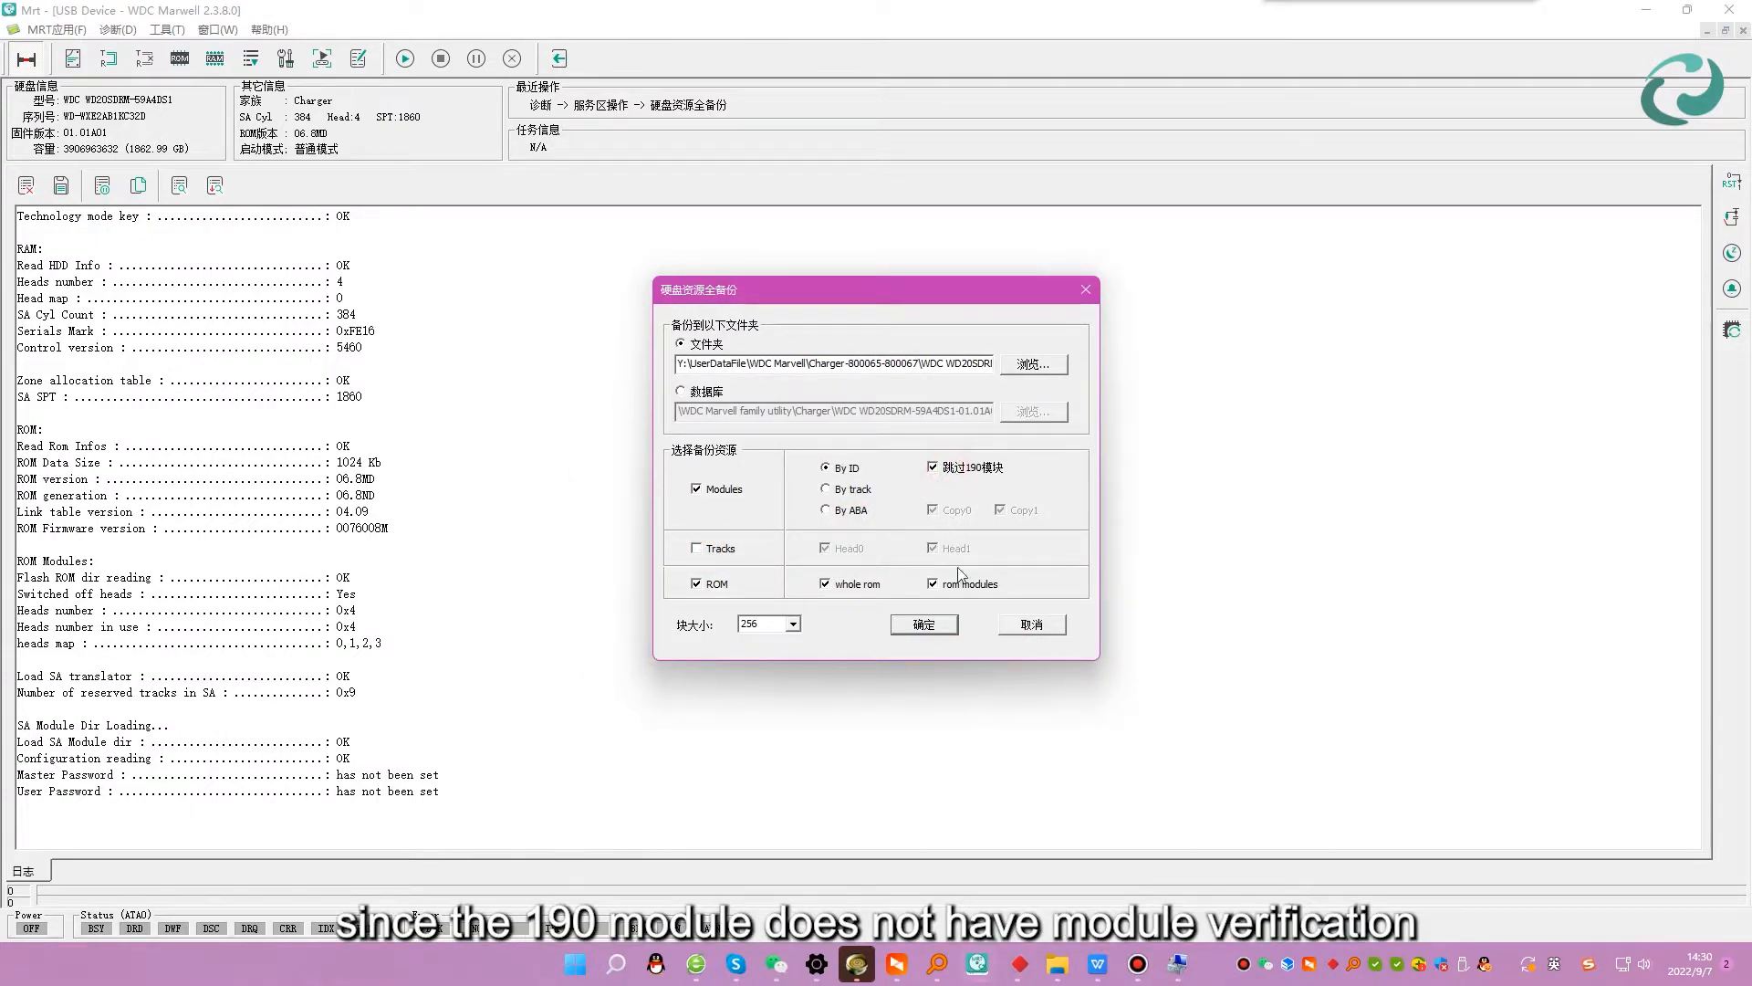
left_click(925, 626)
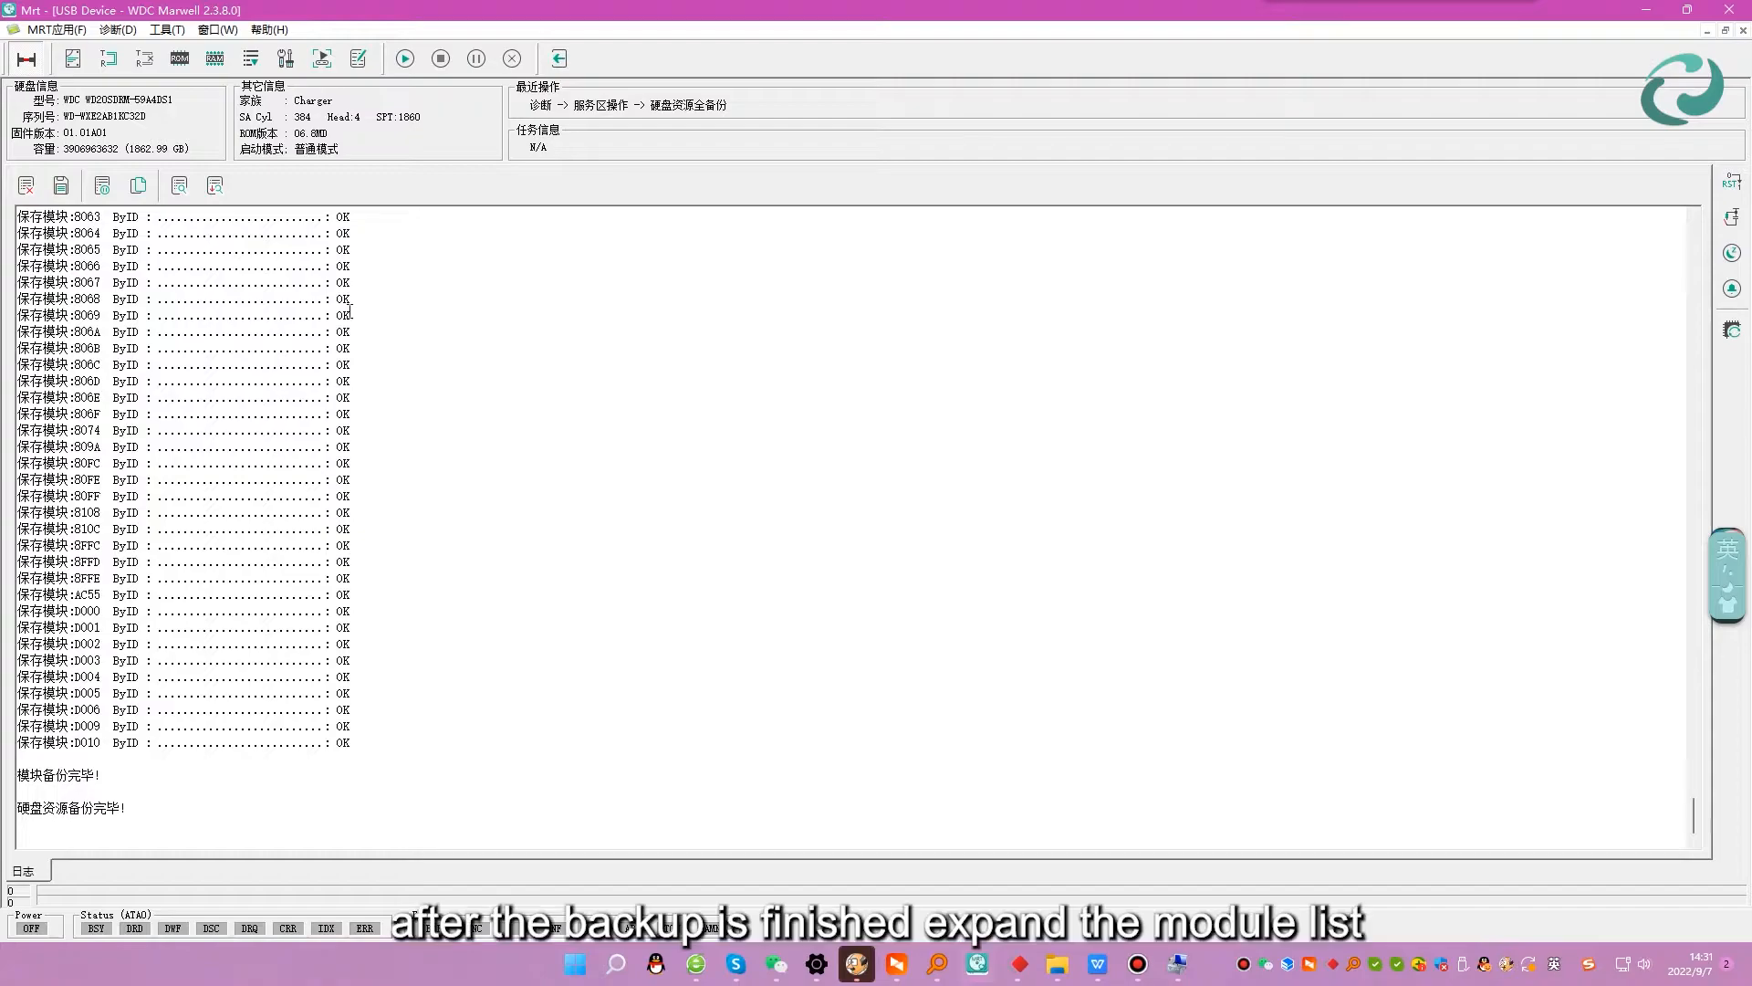
Load module 0183 from the drive's module list and save it as 183.rpm in the Modules_ByID folder.
left_click(259, 65)
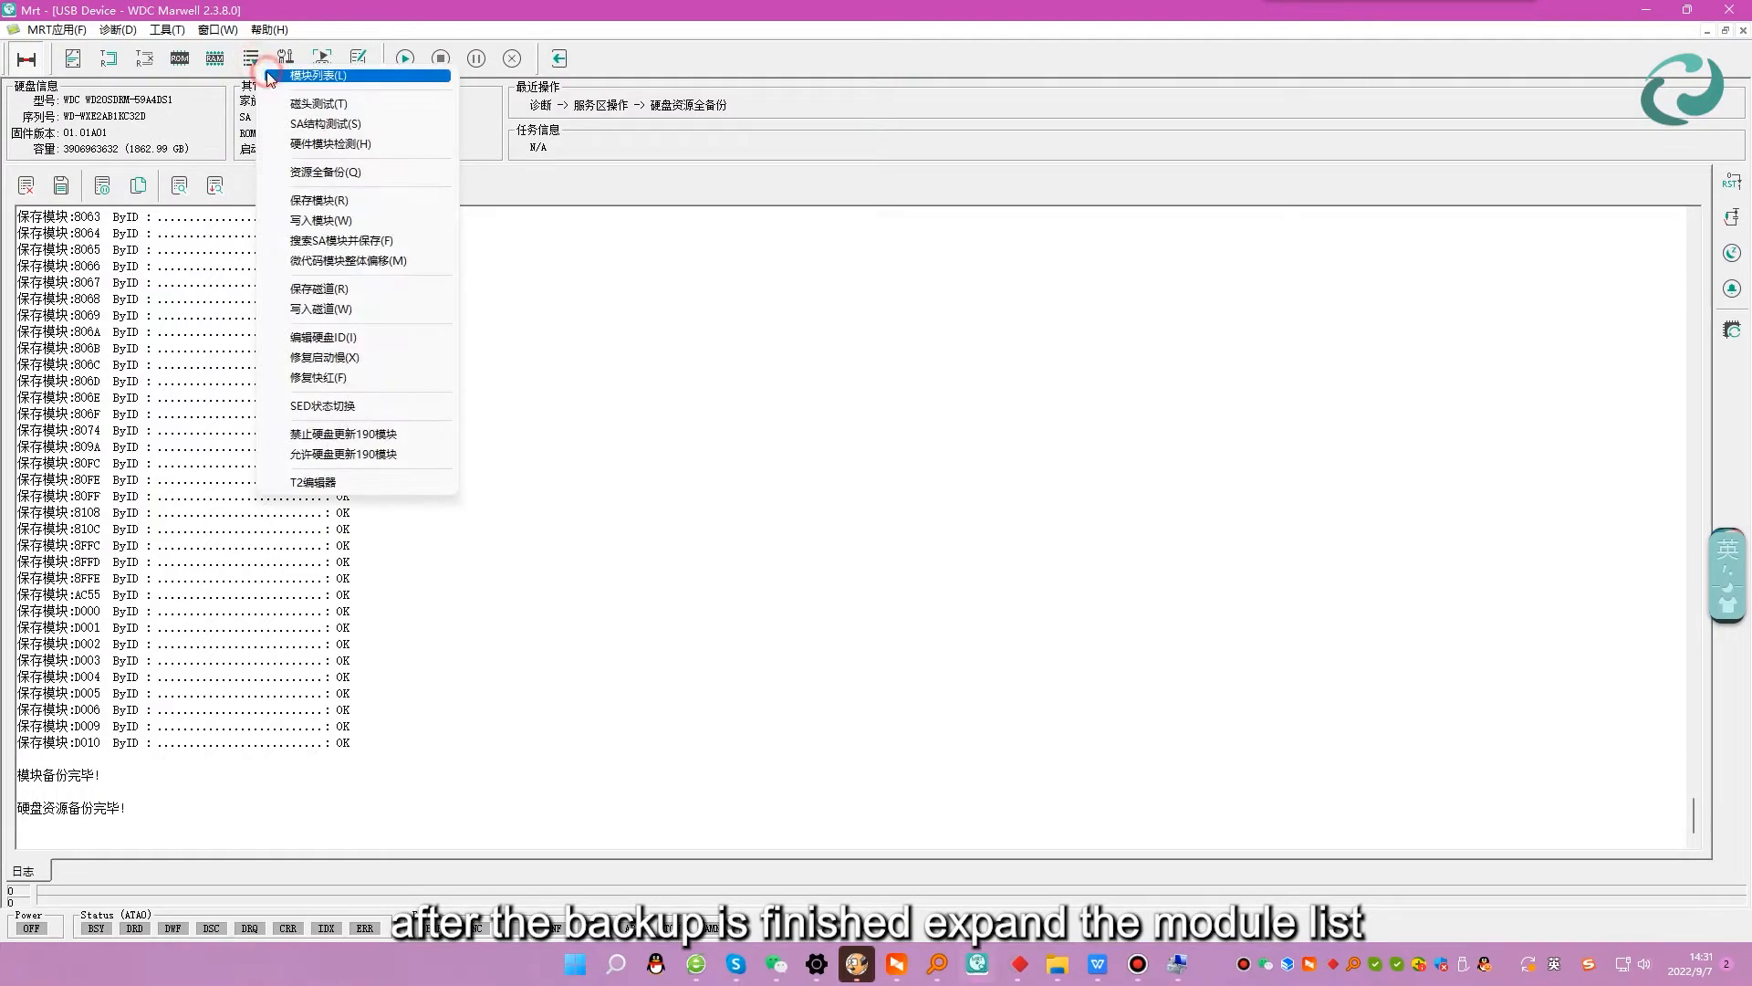
left_click(265, 75)
left_click(188, 576)
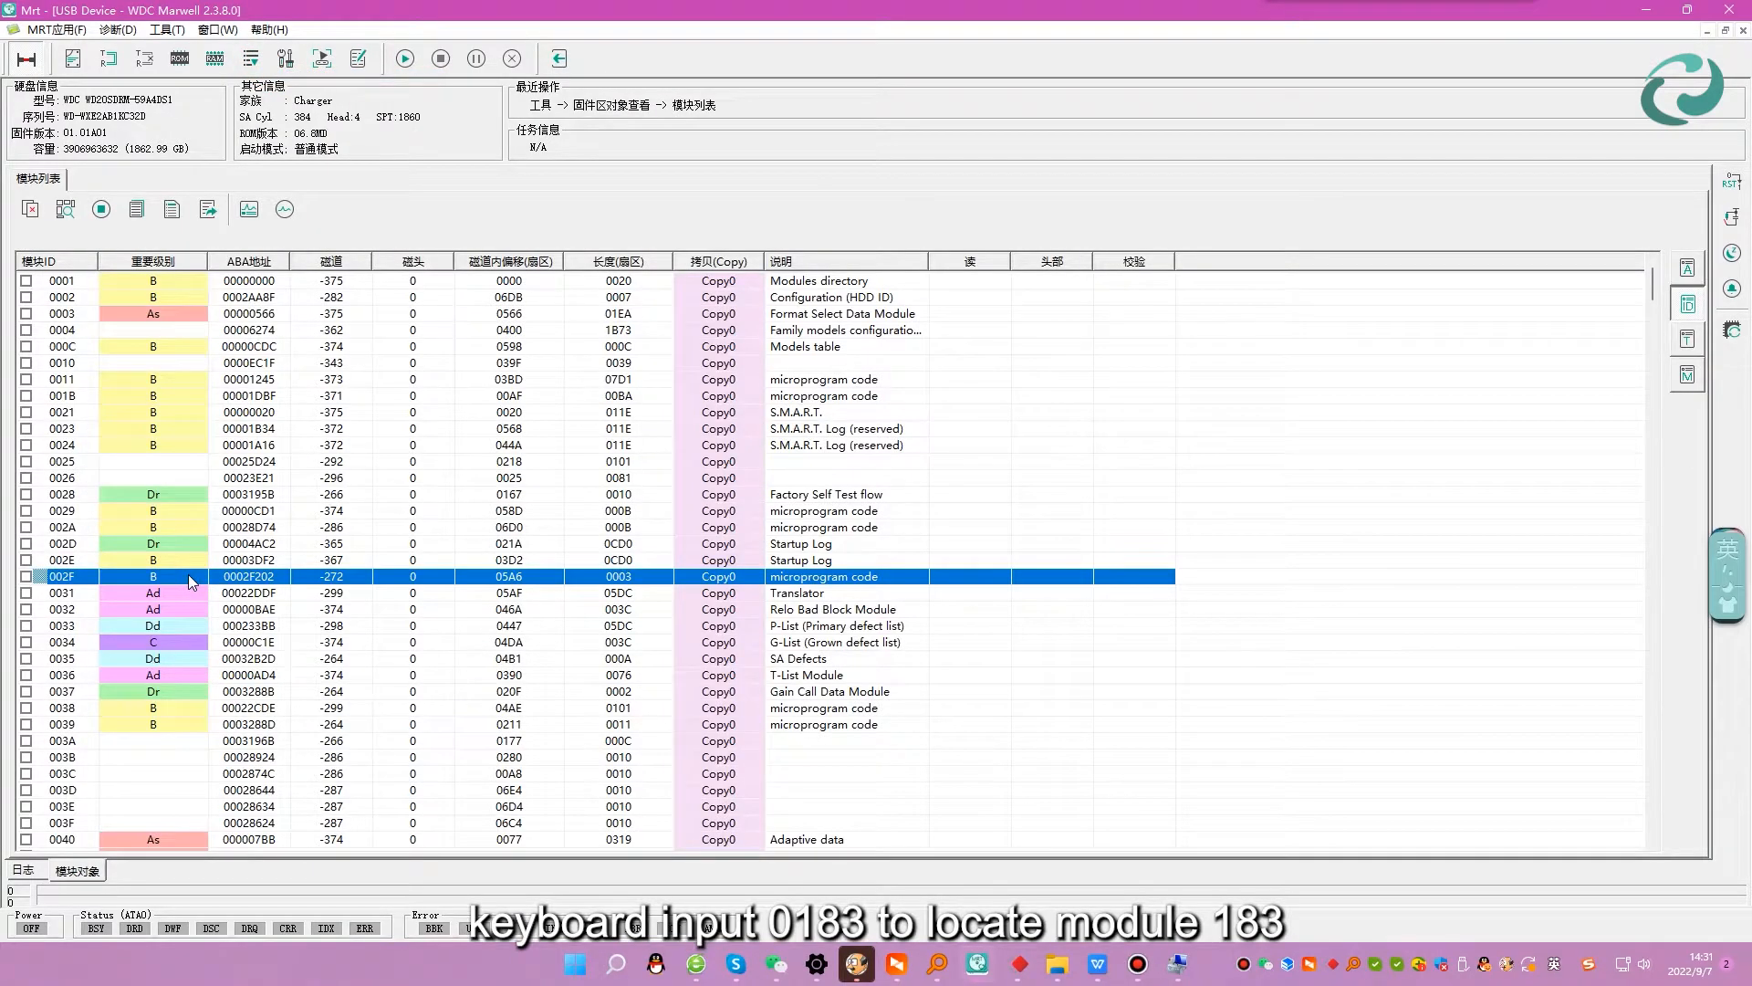
key("0")
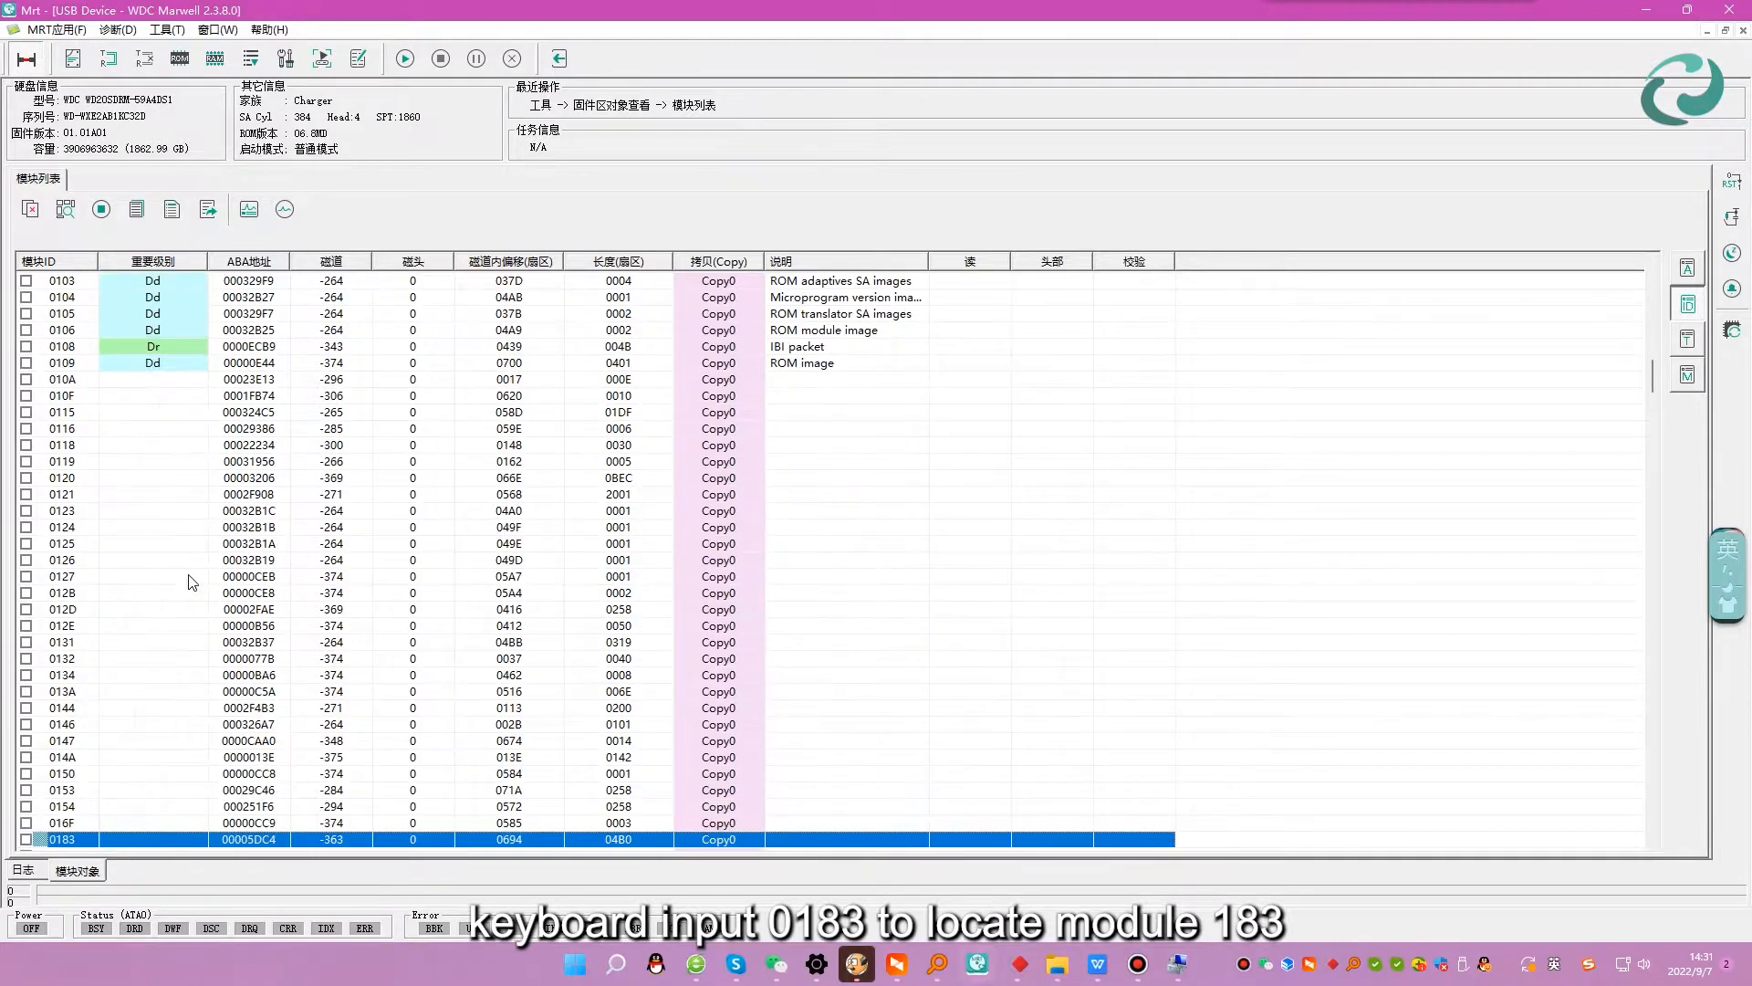
scroll(193, 591, "down", 3)
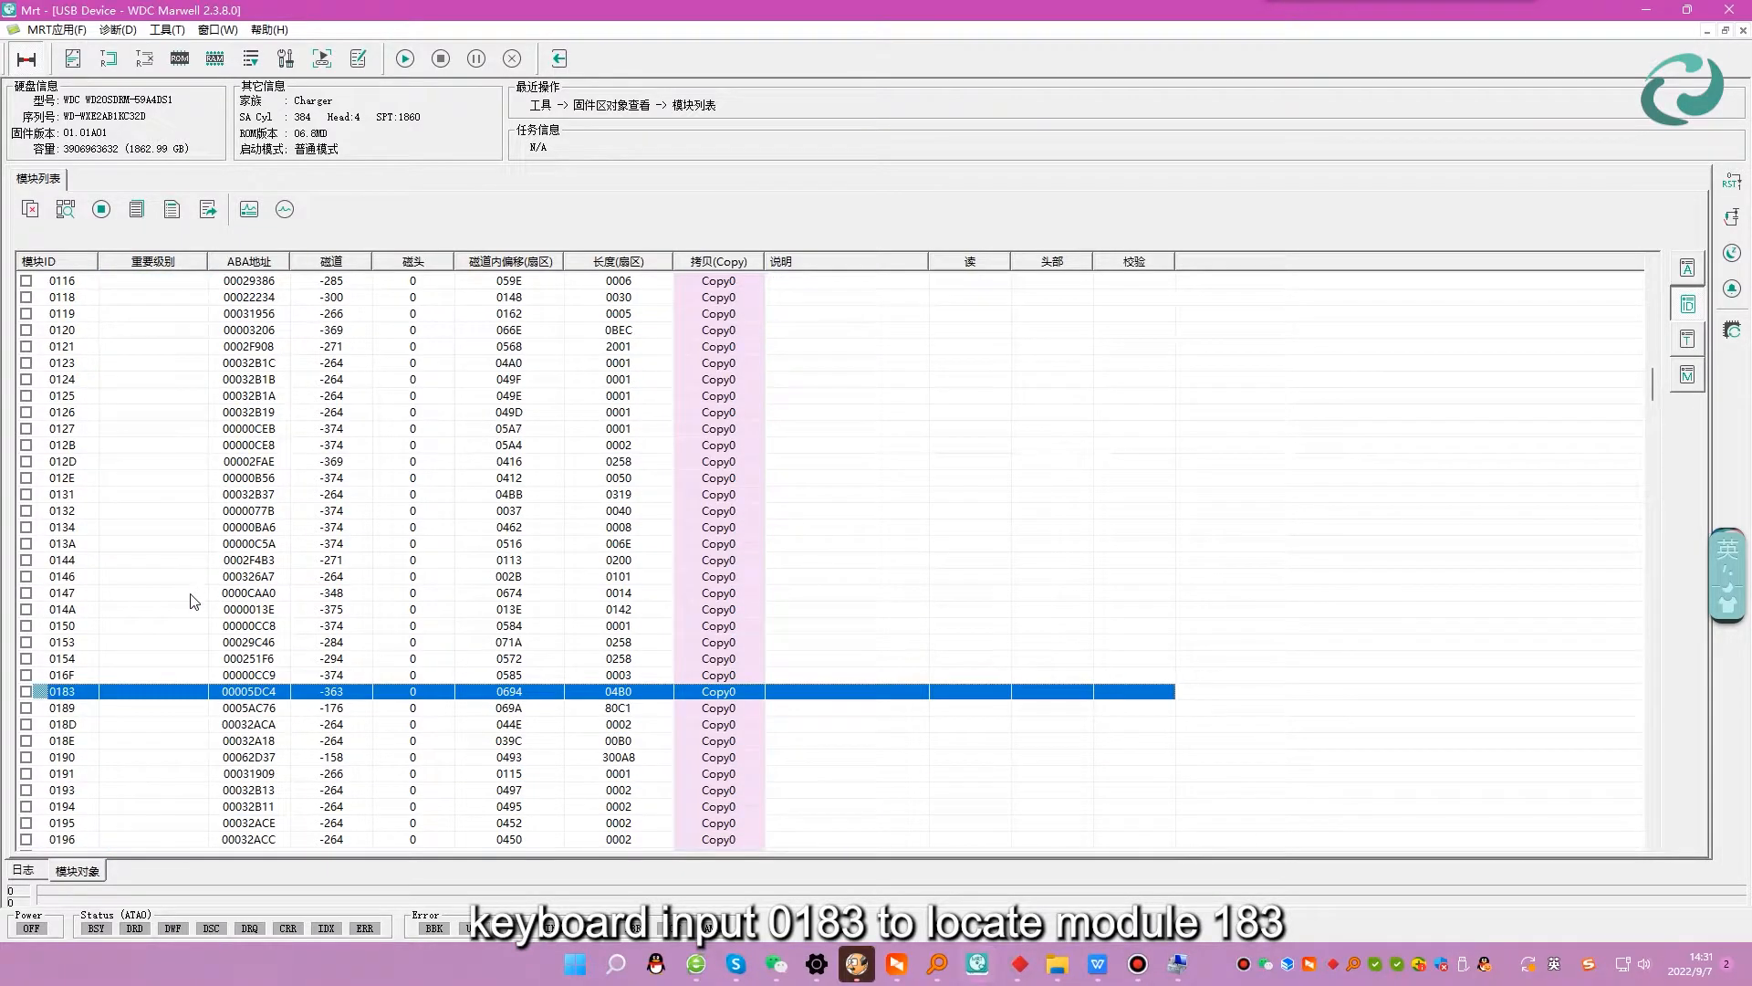
double_click(95, 693)
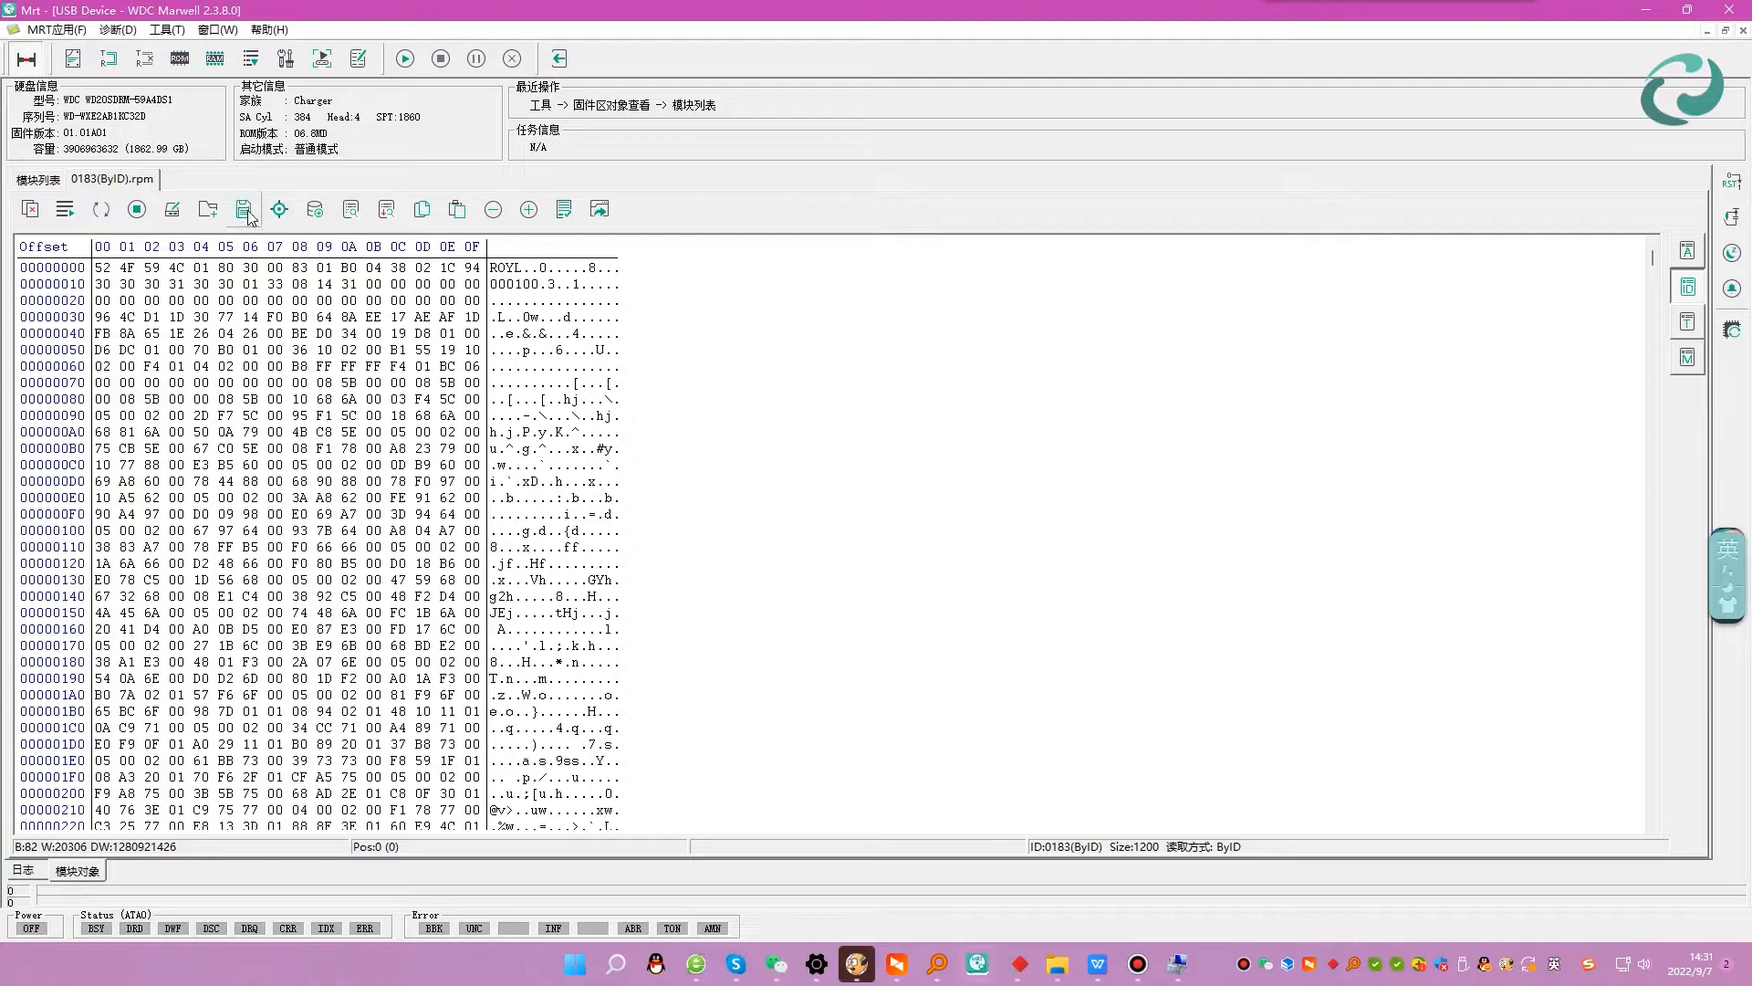
left_click(244, 209)
left_click(761, 637)
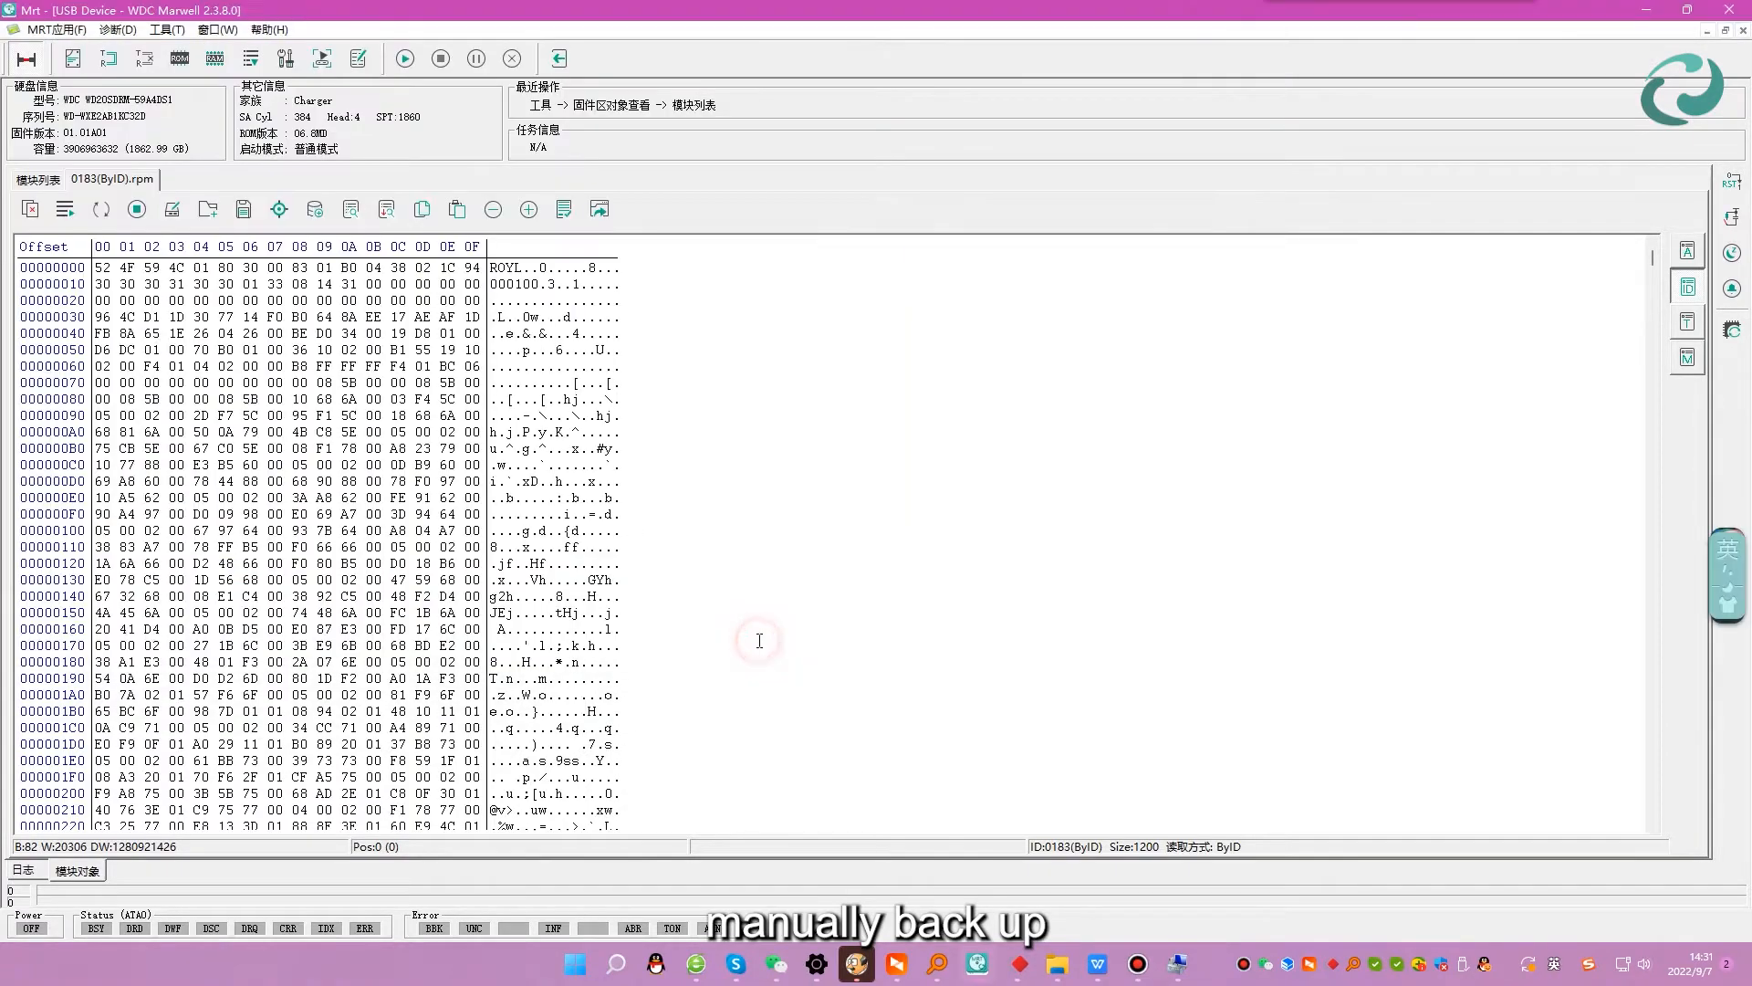
Load module 0190 from the module list and save it as 190.rpm in the same Modules_ByID folder.
left_click(38, 179)
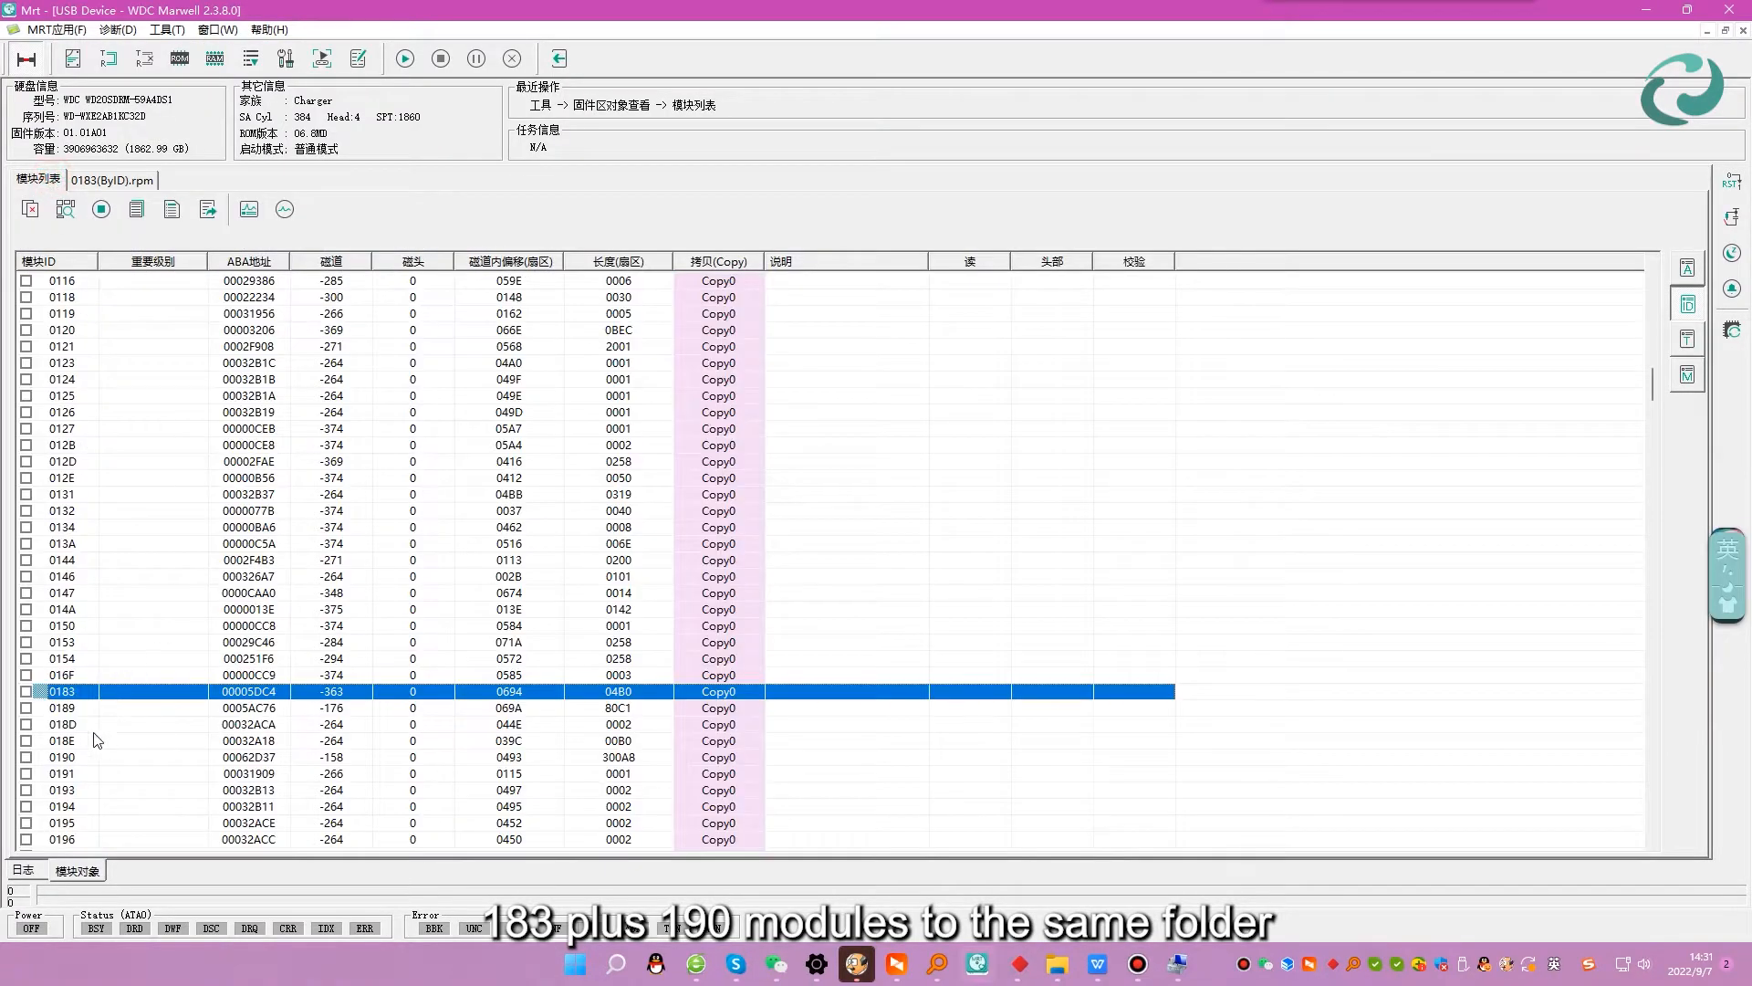
left_click(76, 757)
double_click(76, 758)
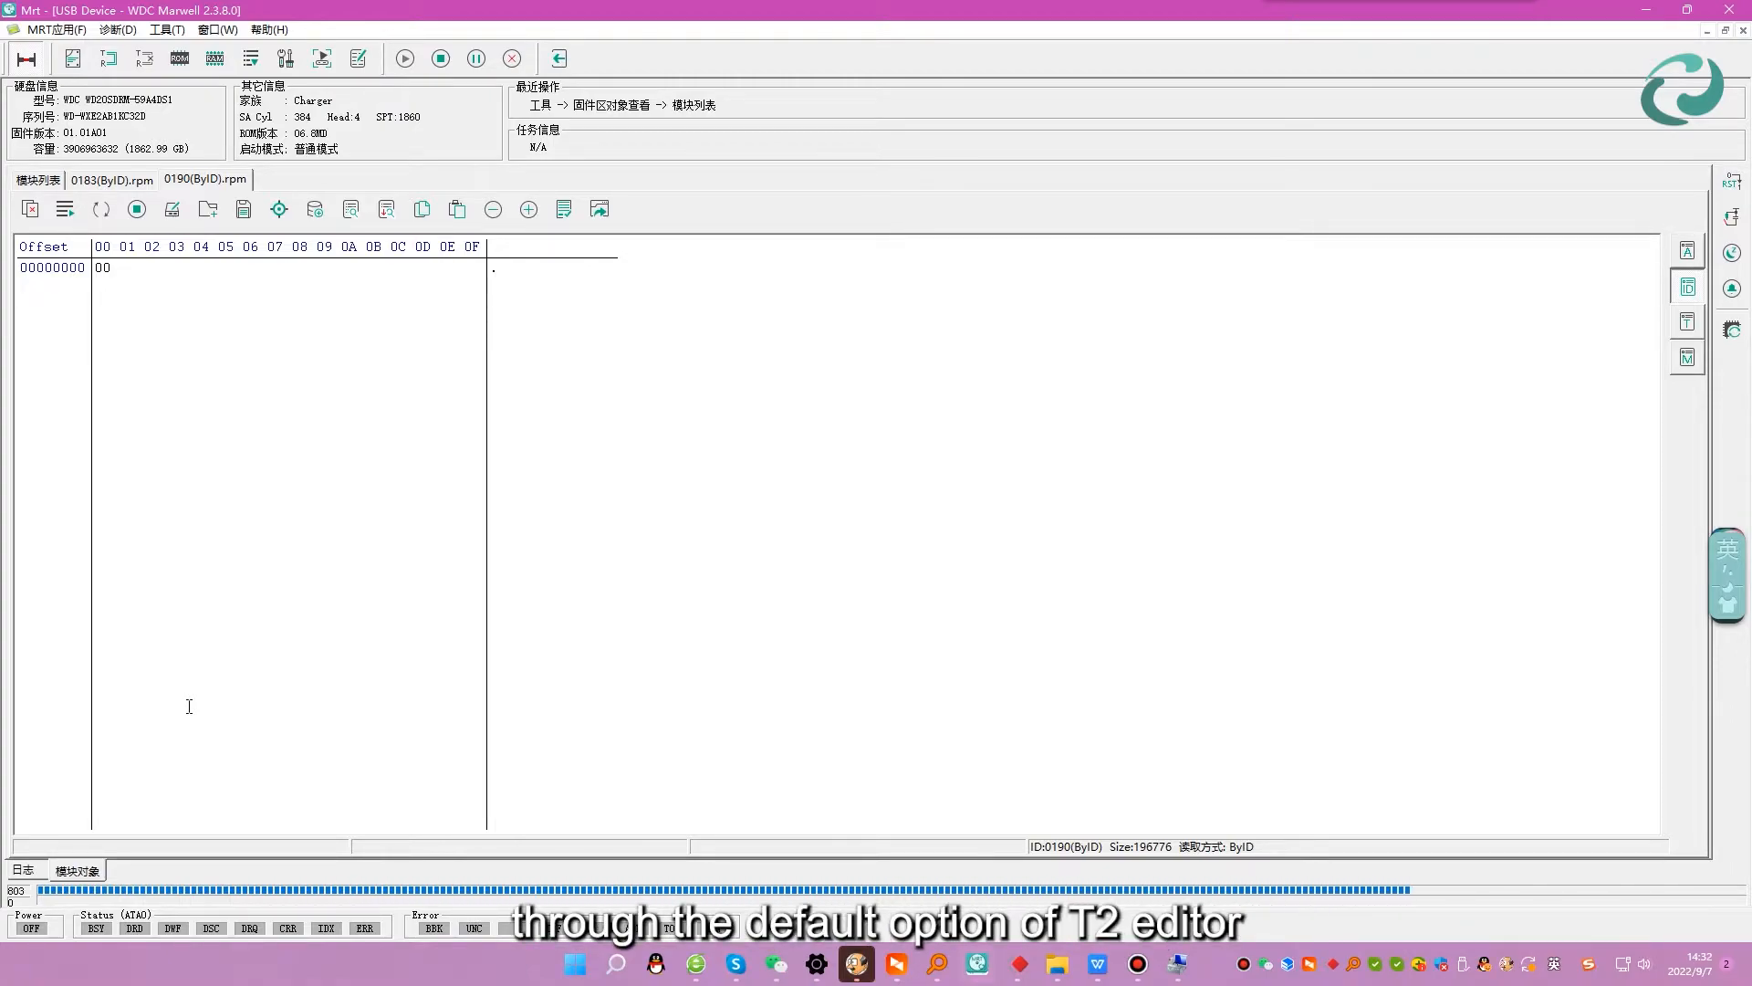
left_click(243, 209)
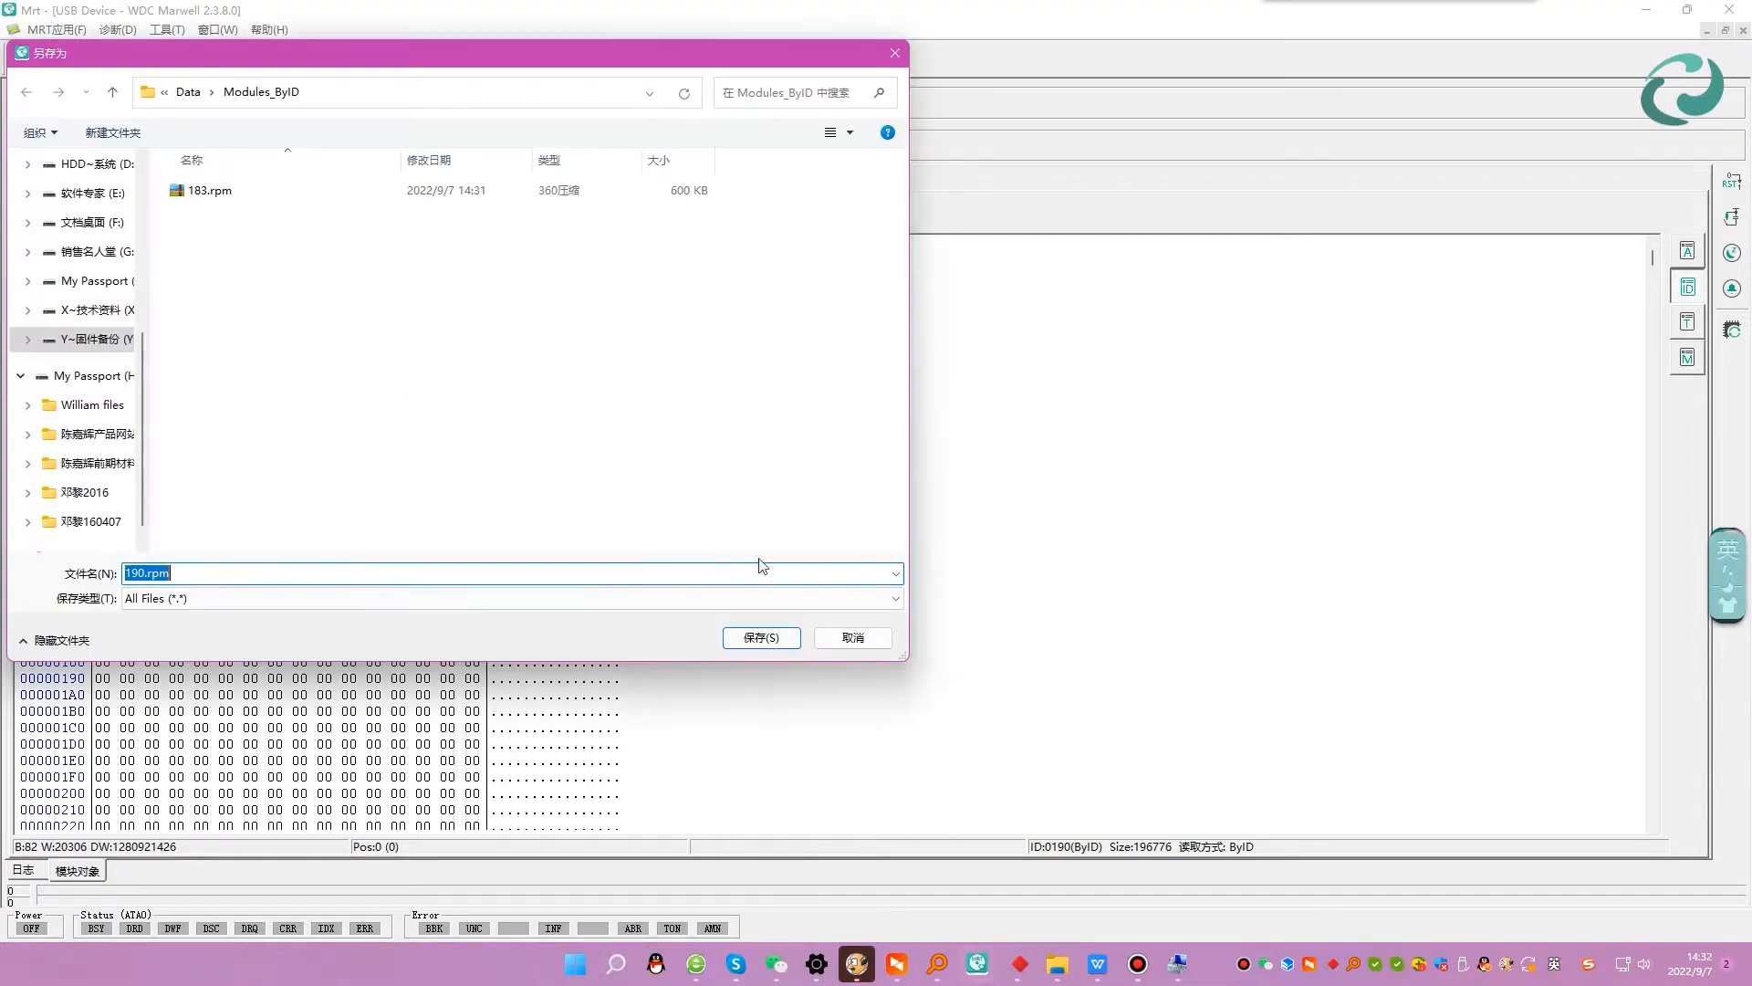
left_click(762, 637)
left_click(252, 559)
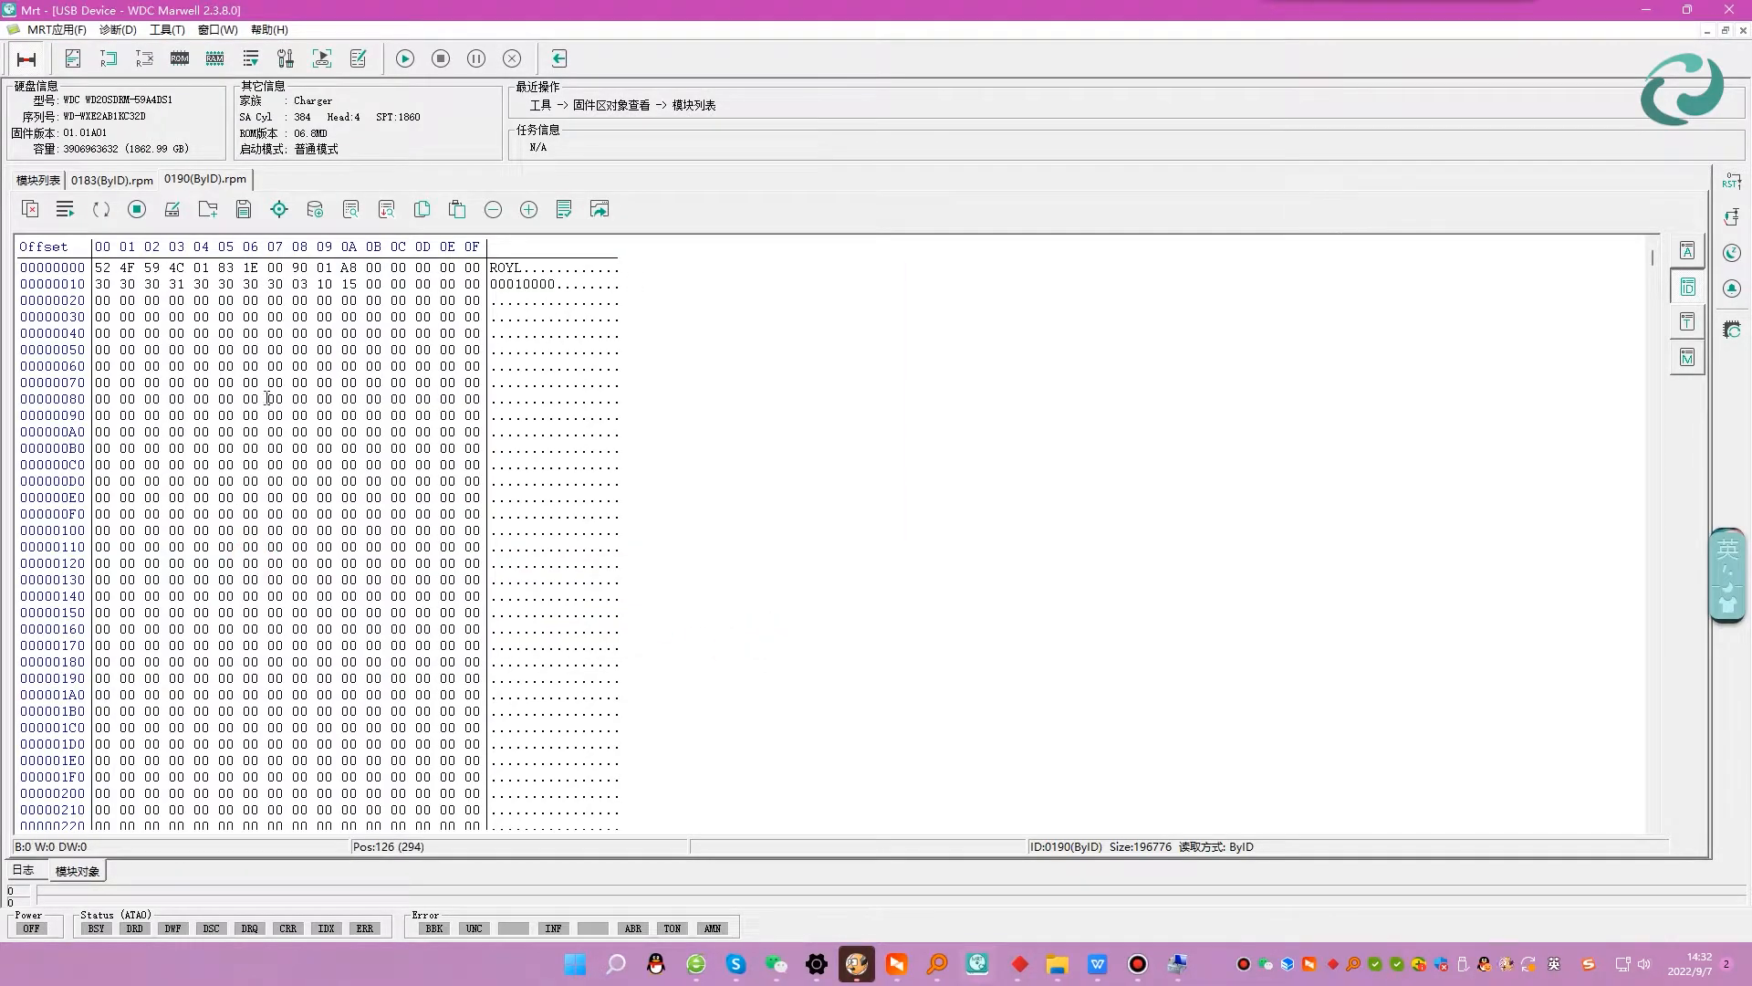
Read one user sector from LBA 0 by SCSI and examine the end of its hex data.
left_click(167, 29)
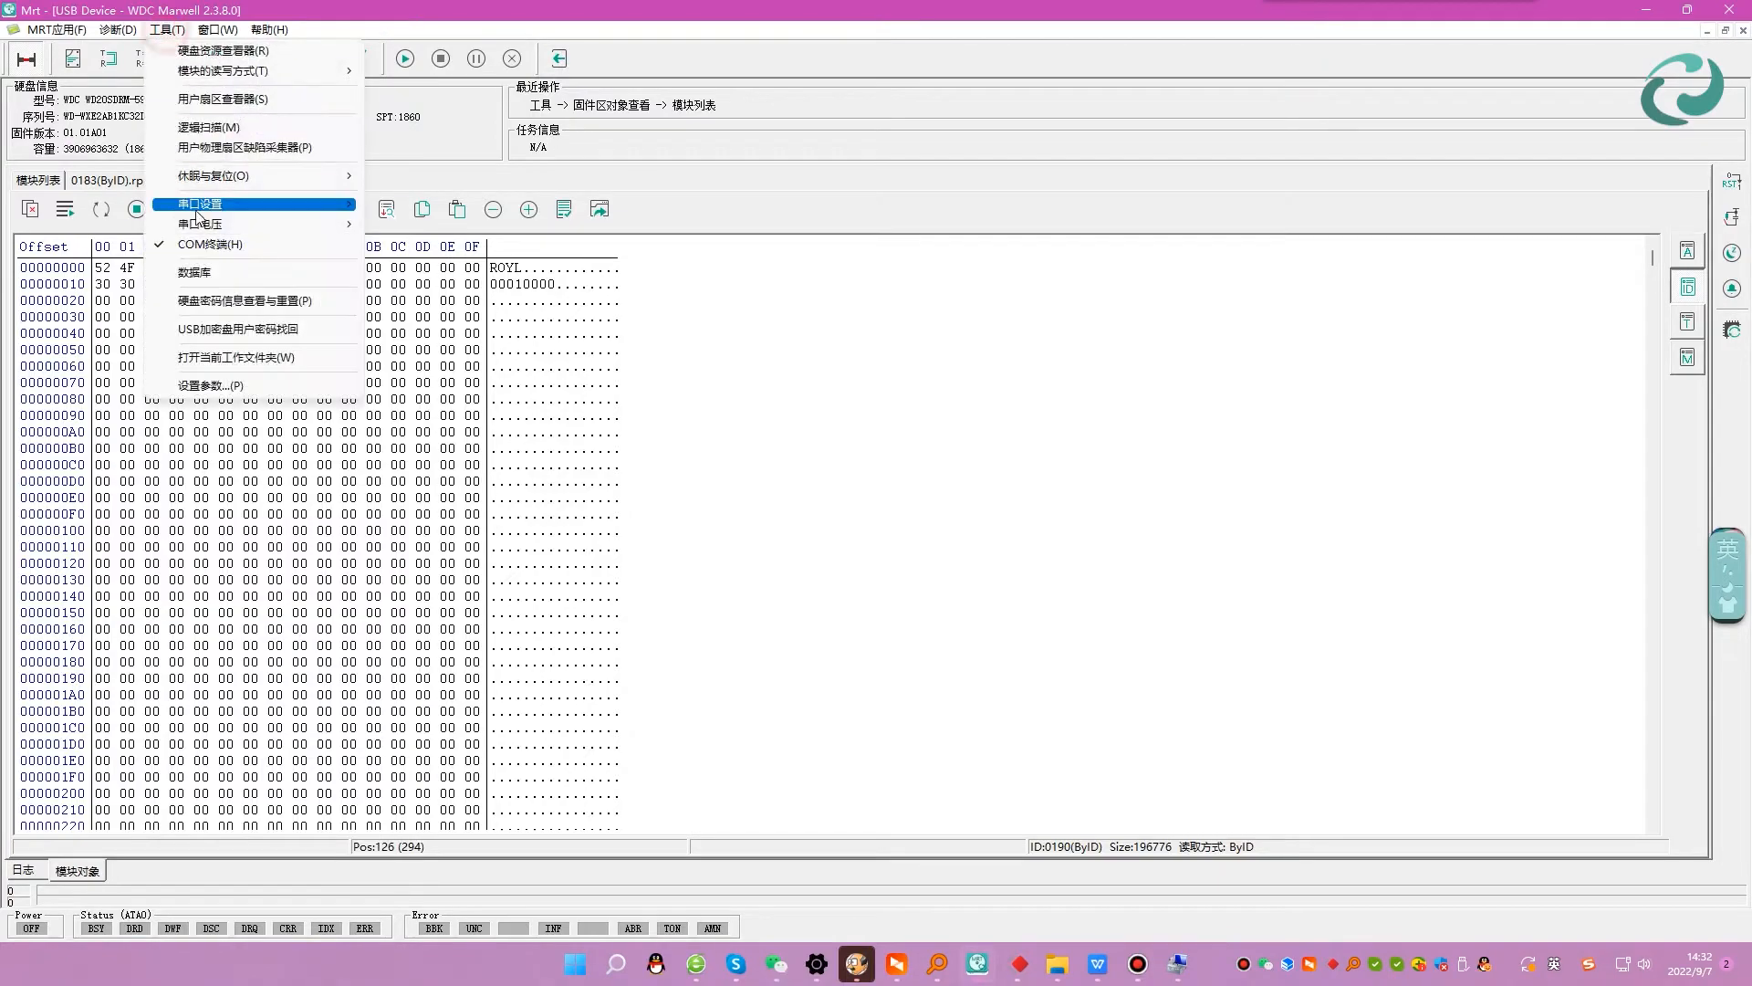
left_click(223, 98)
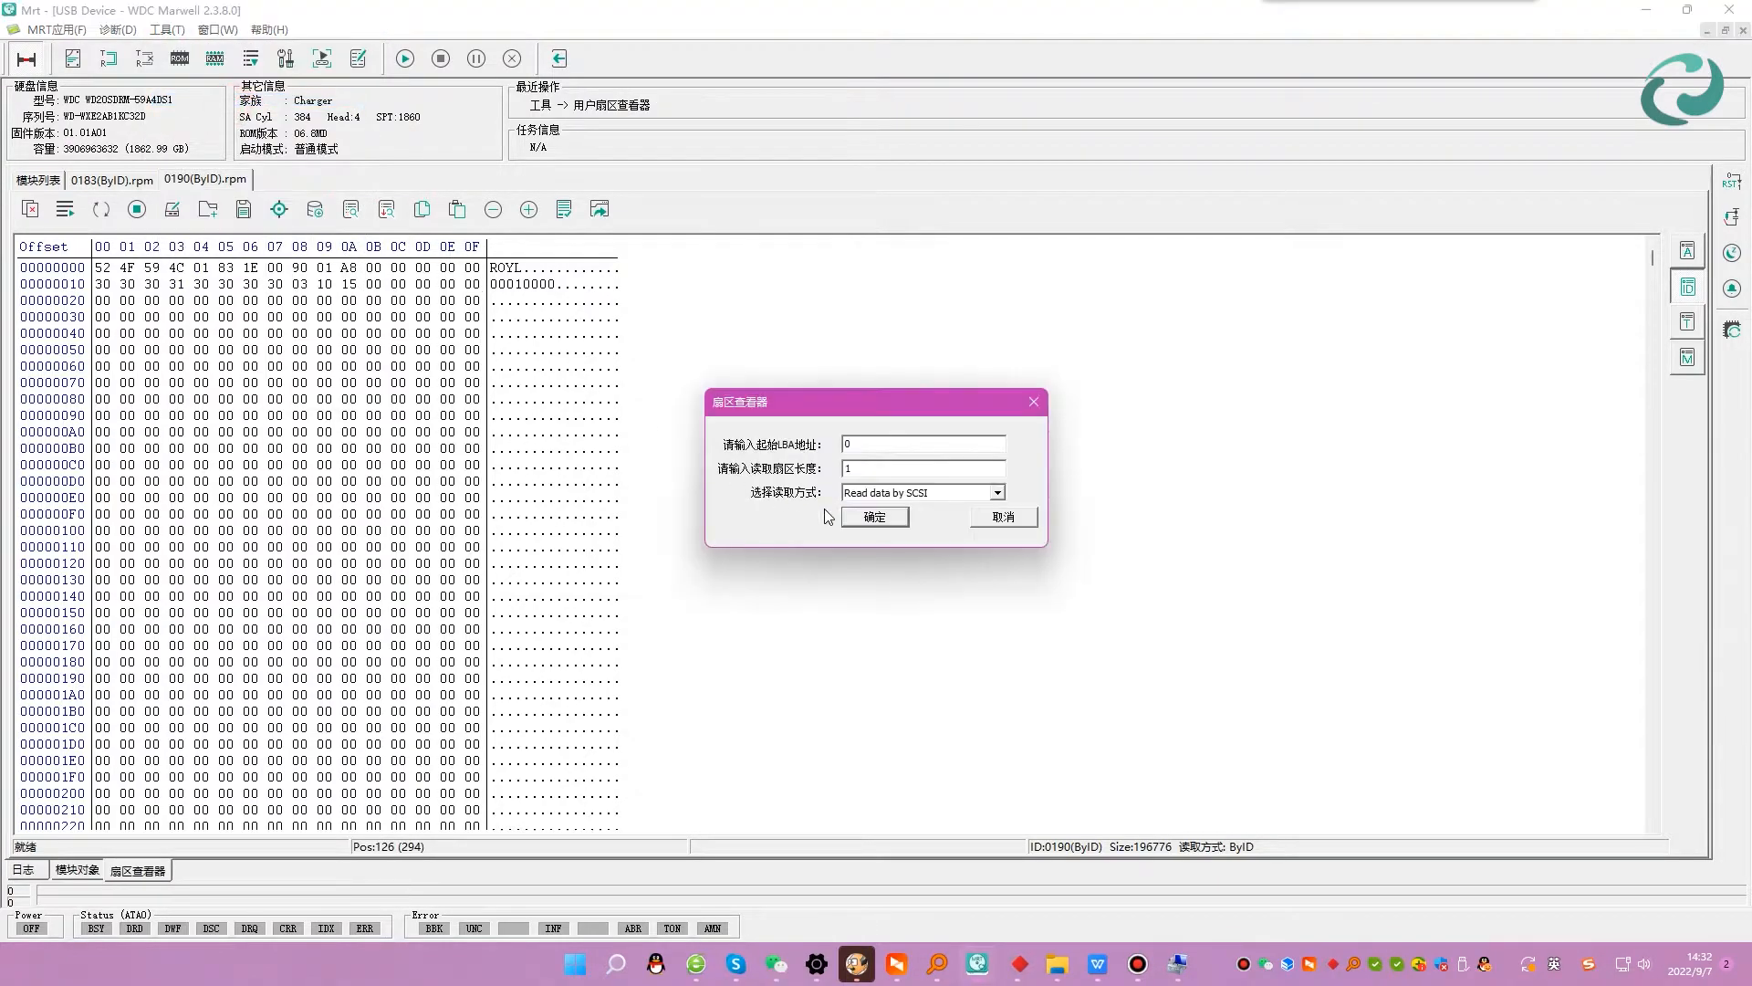
left_click(865, 513)
left_click_drag(468, 749, 442, 732)
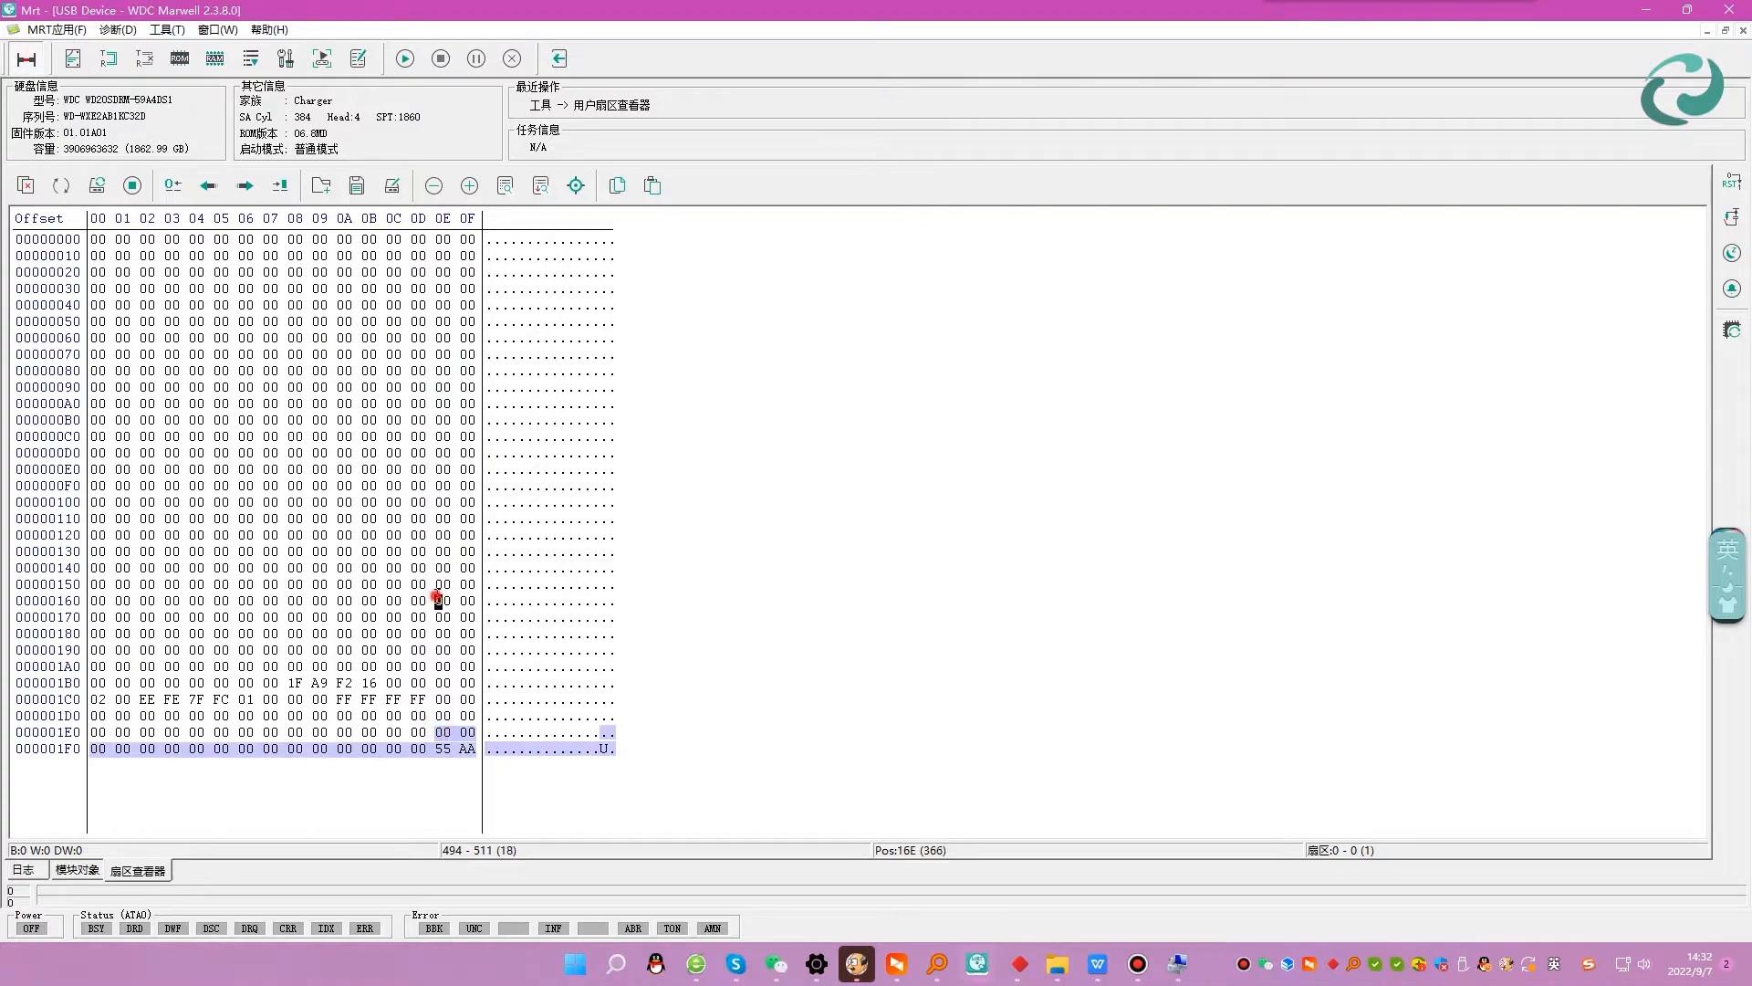
Return to the MRT main window and run Data Explorer from the data recovery functions.
left_click(219, 29)
left_click(275, 123)
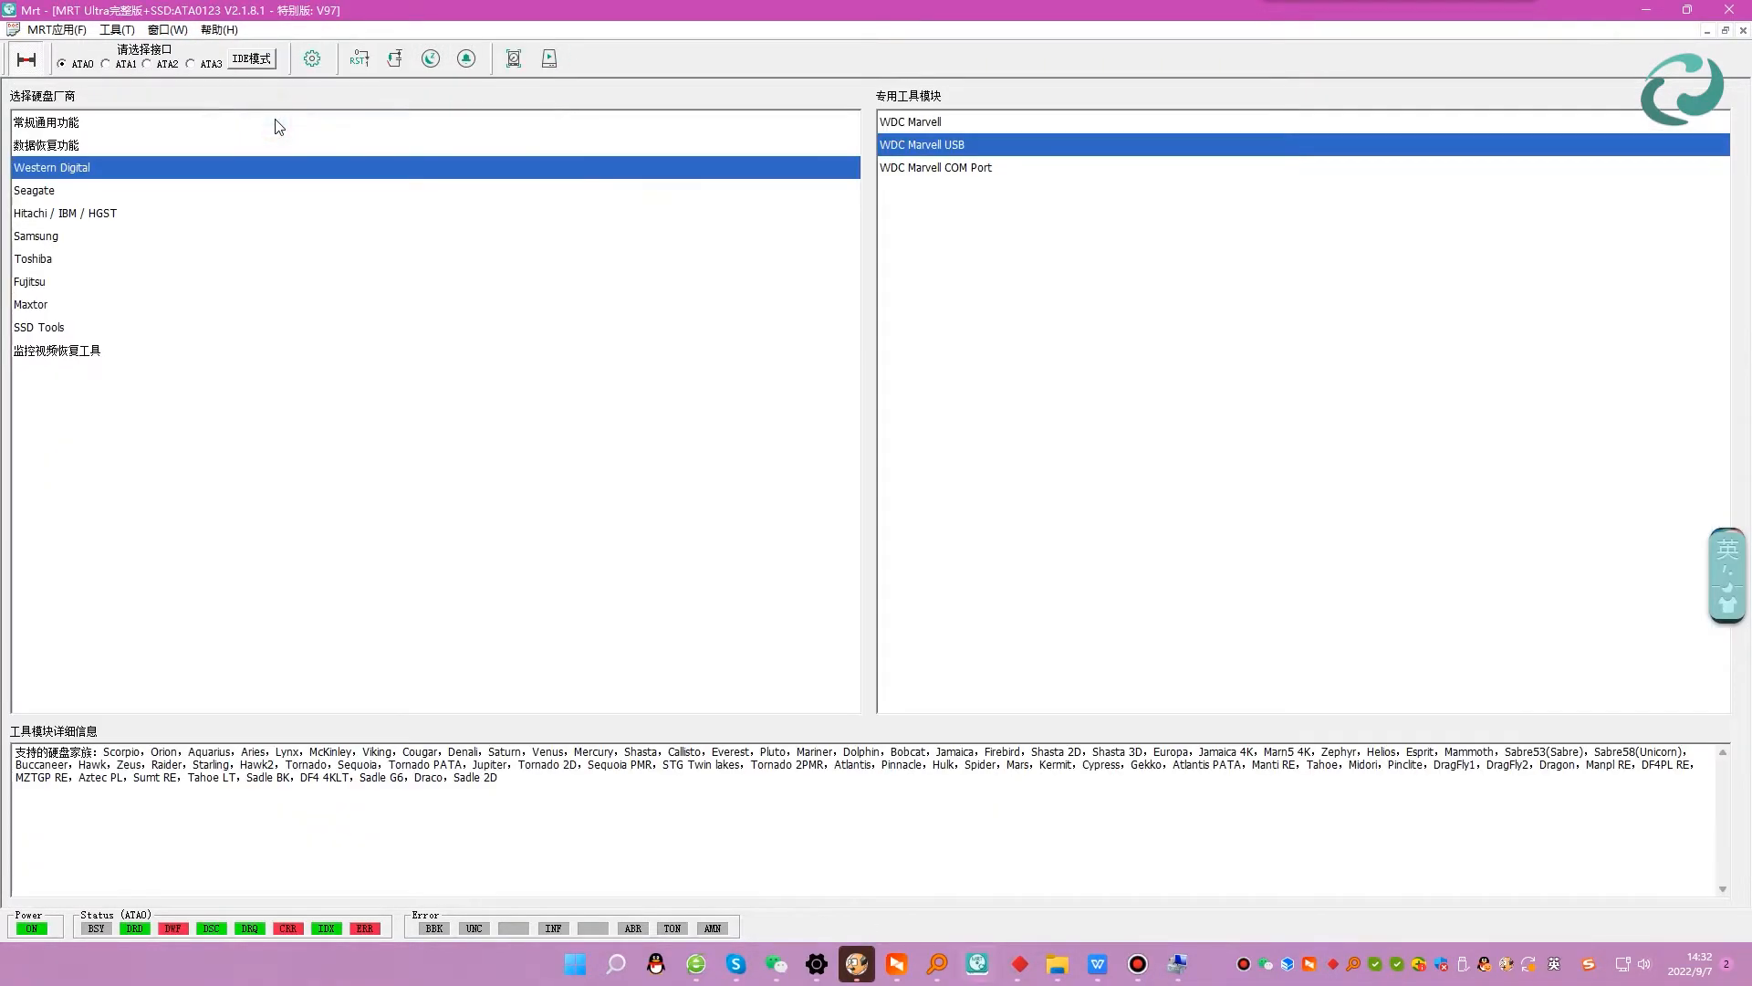
left_click(184, 150)
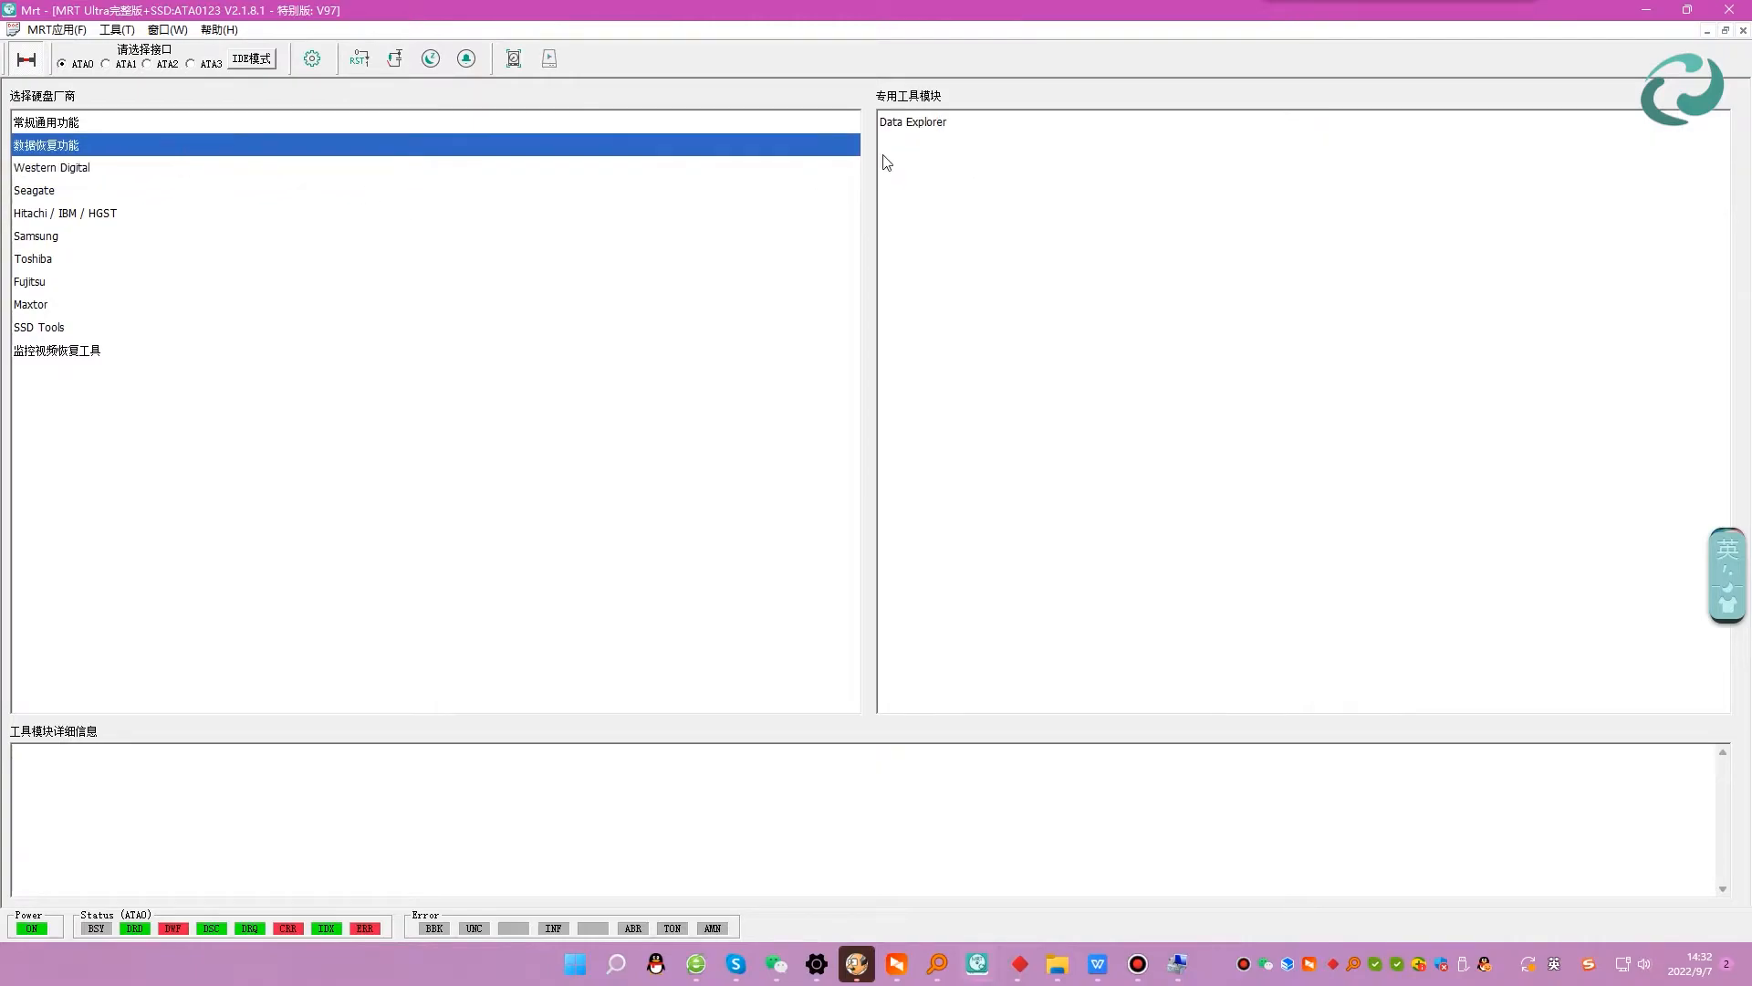
left_click(908, 124)
left_click(553, 64)
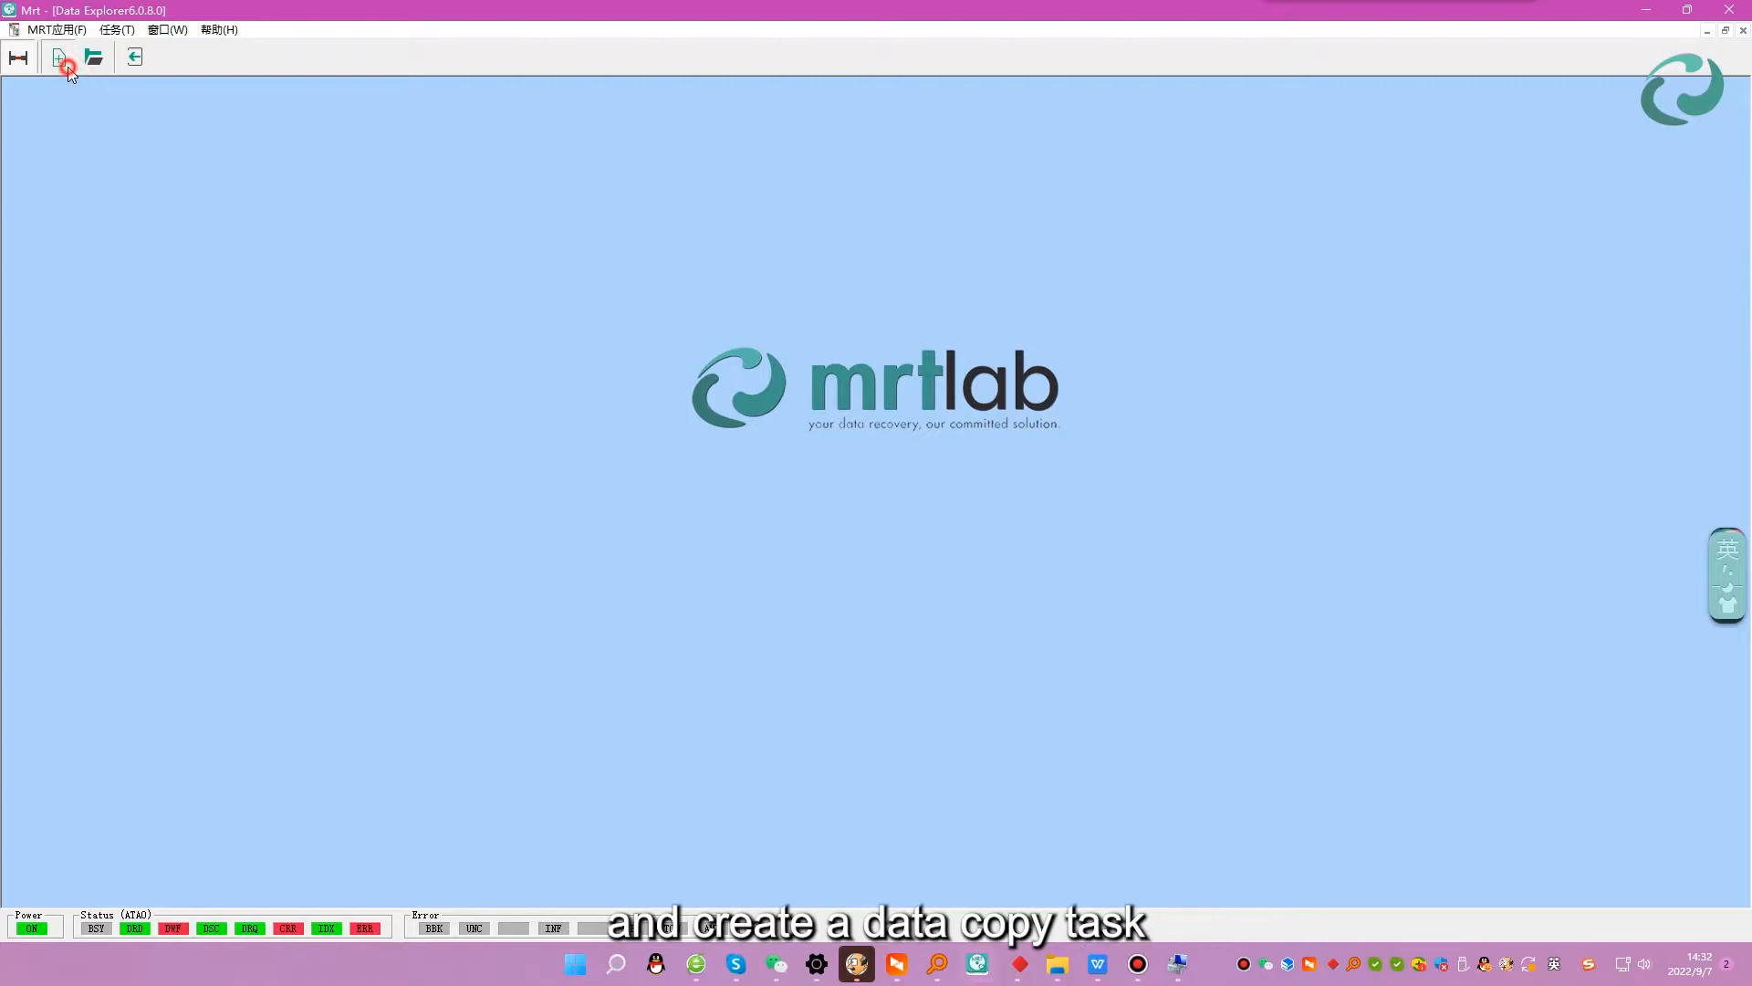
Create a new Data Explorer task named "810003 2TB" in the proposed task directory.
left_click(57, 56)
double_click(836, 371)
type("810003")
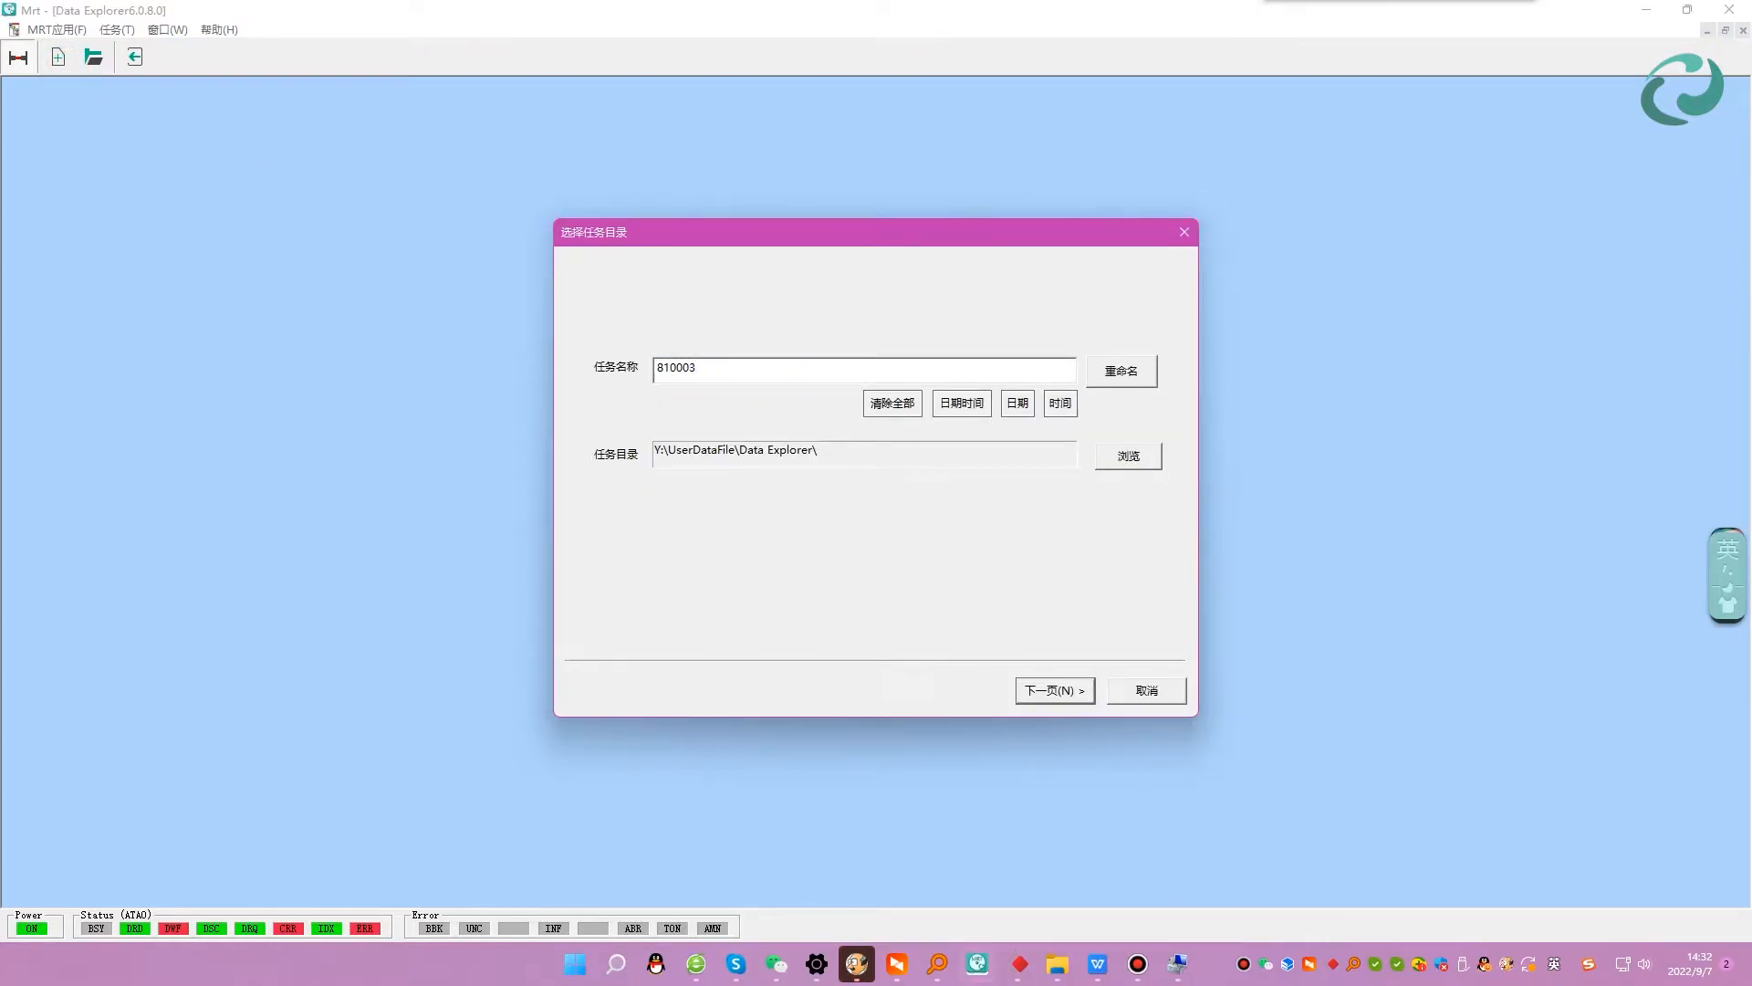
type(" 2TB")
left_click(1058, 691)
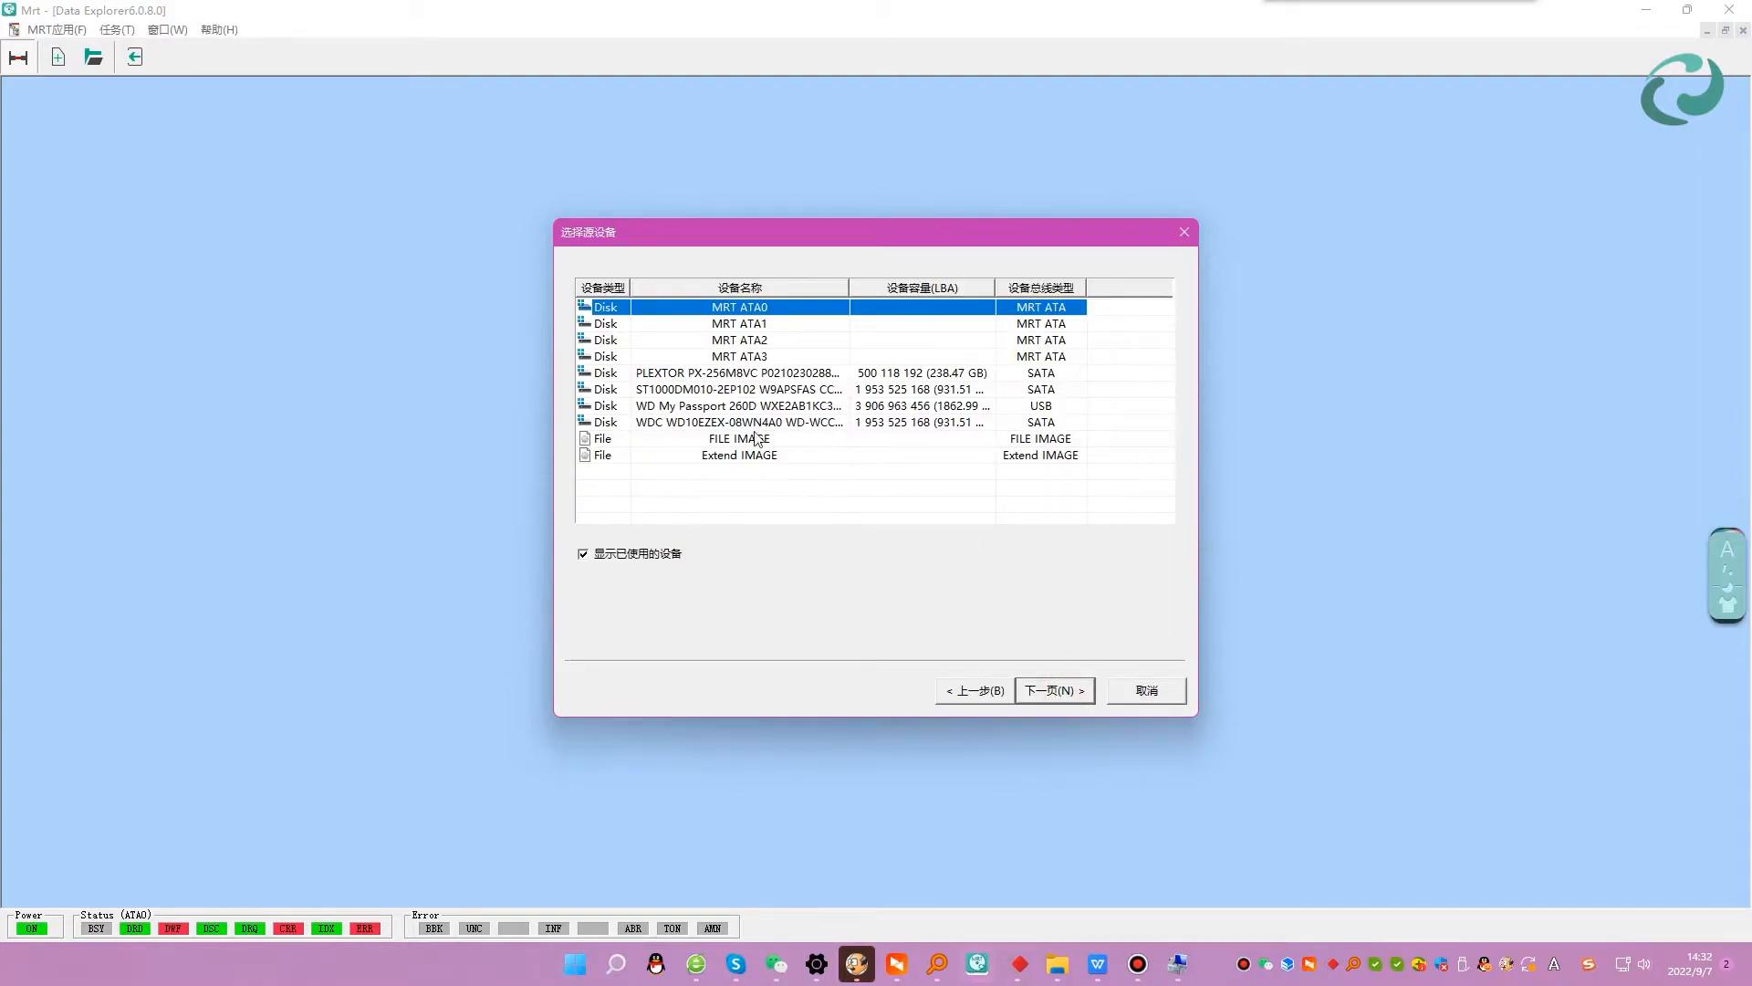
Configure the task to copy data from the My Passport 260D to a FILE IMAGE in 64 MB units, using a list-of-ranges map.
left_click(736, 408)
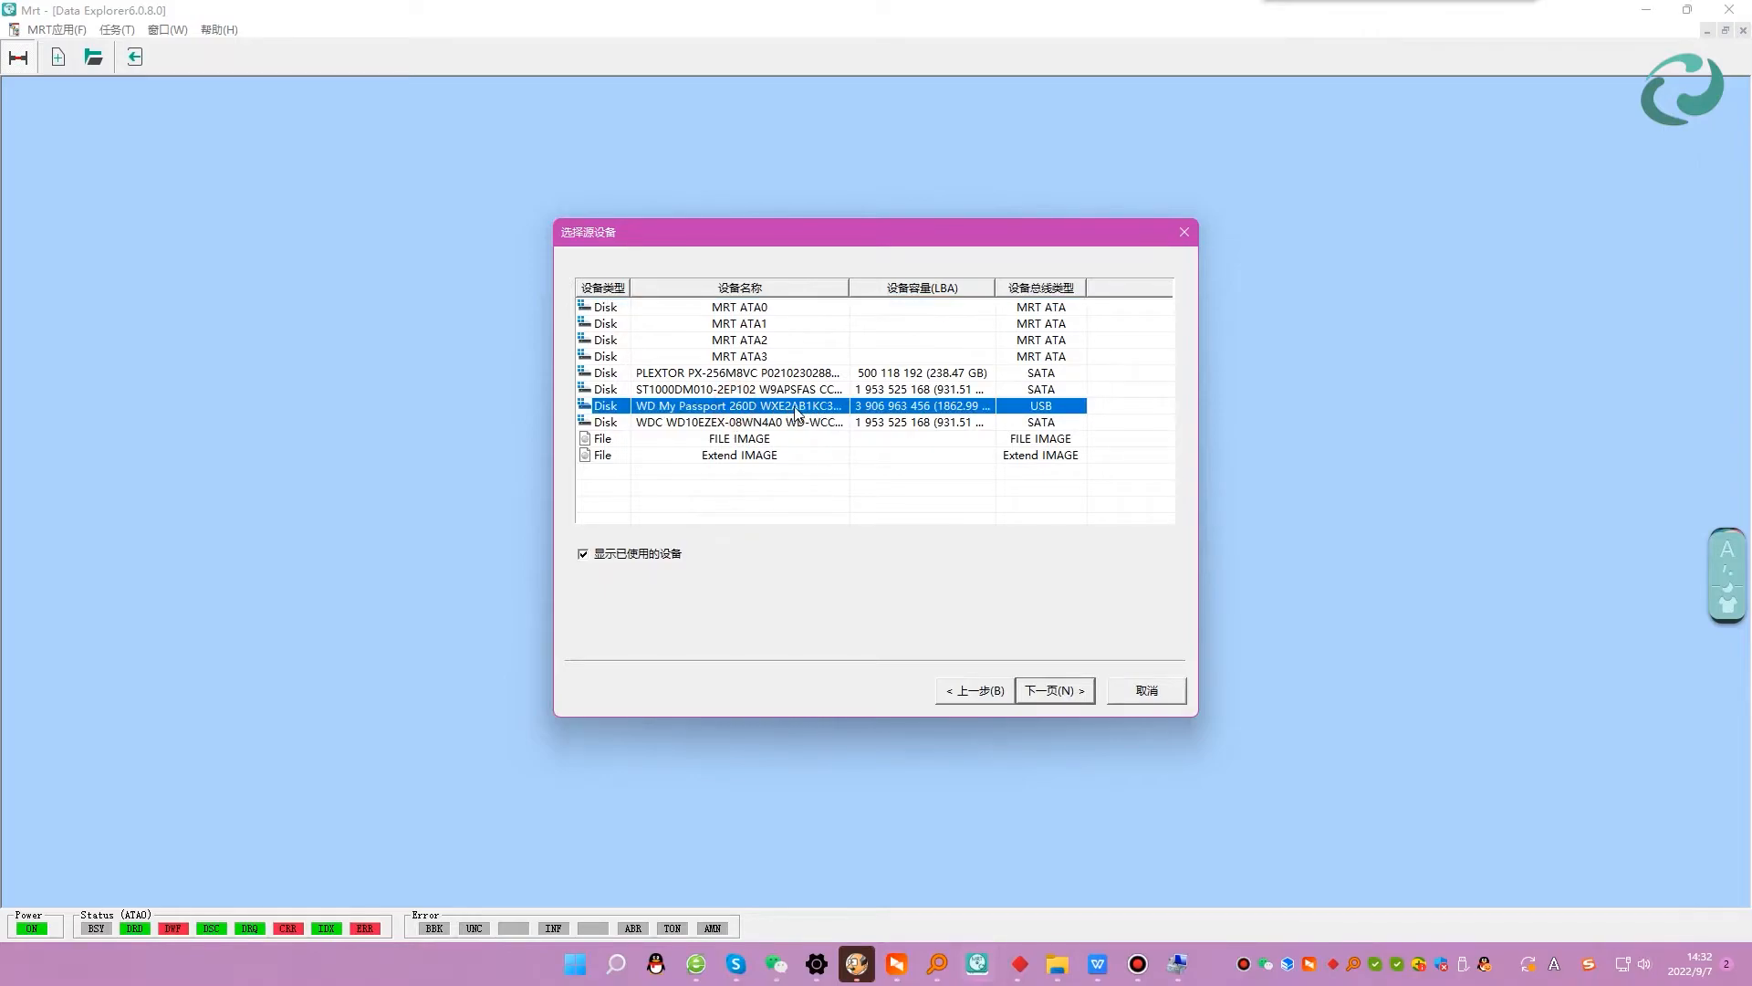
left_click(1047, 692)
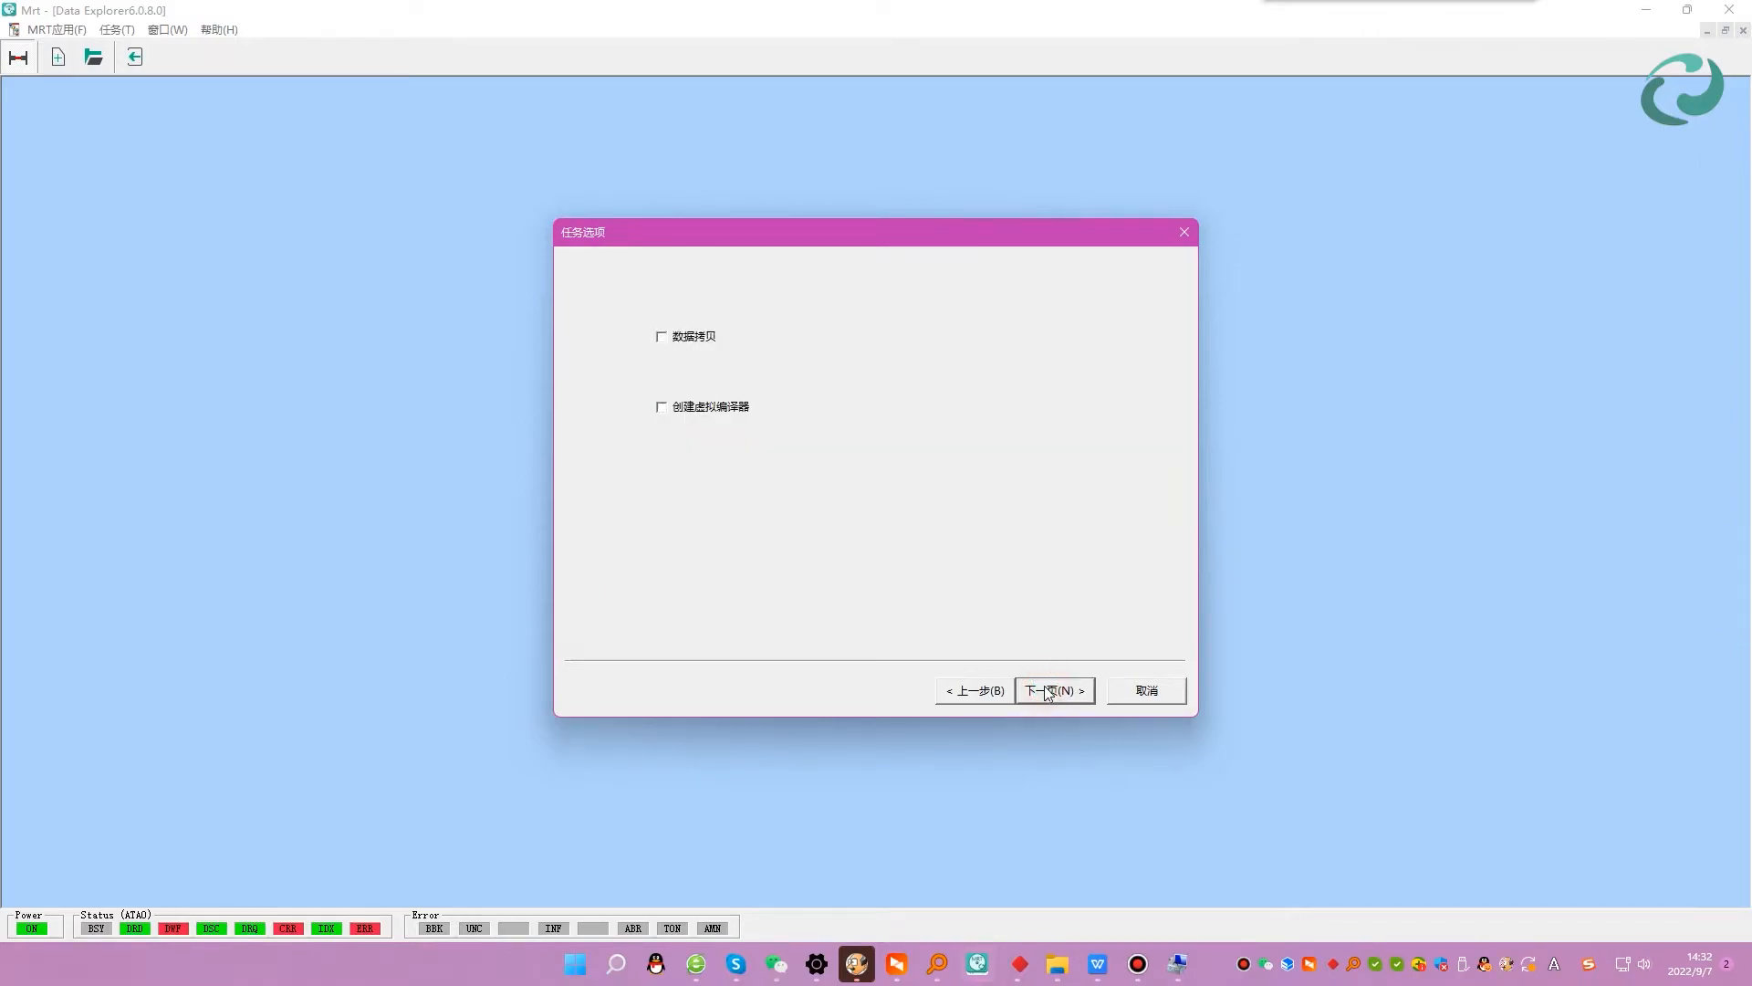
left_click(697, 339)
left_click(959, 371)
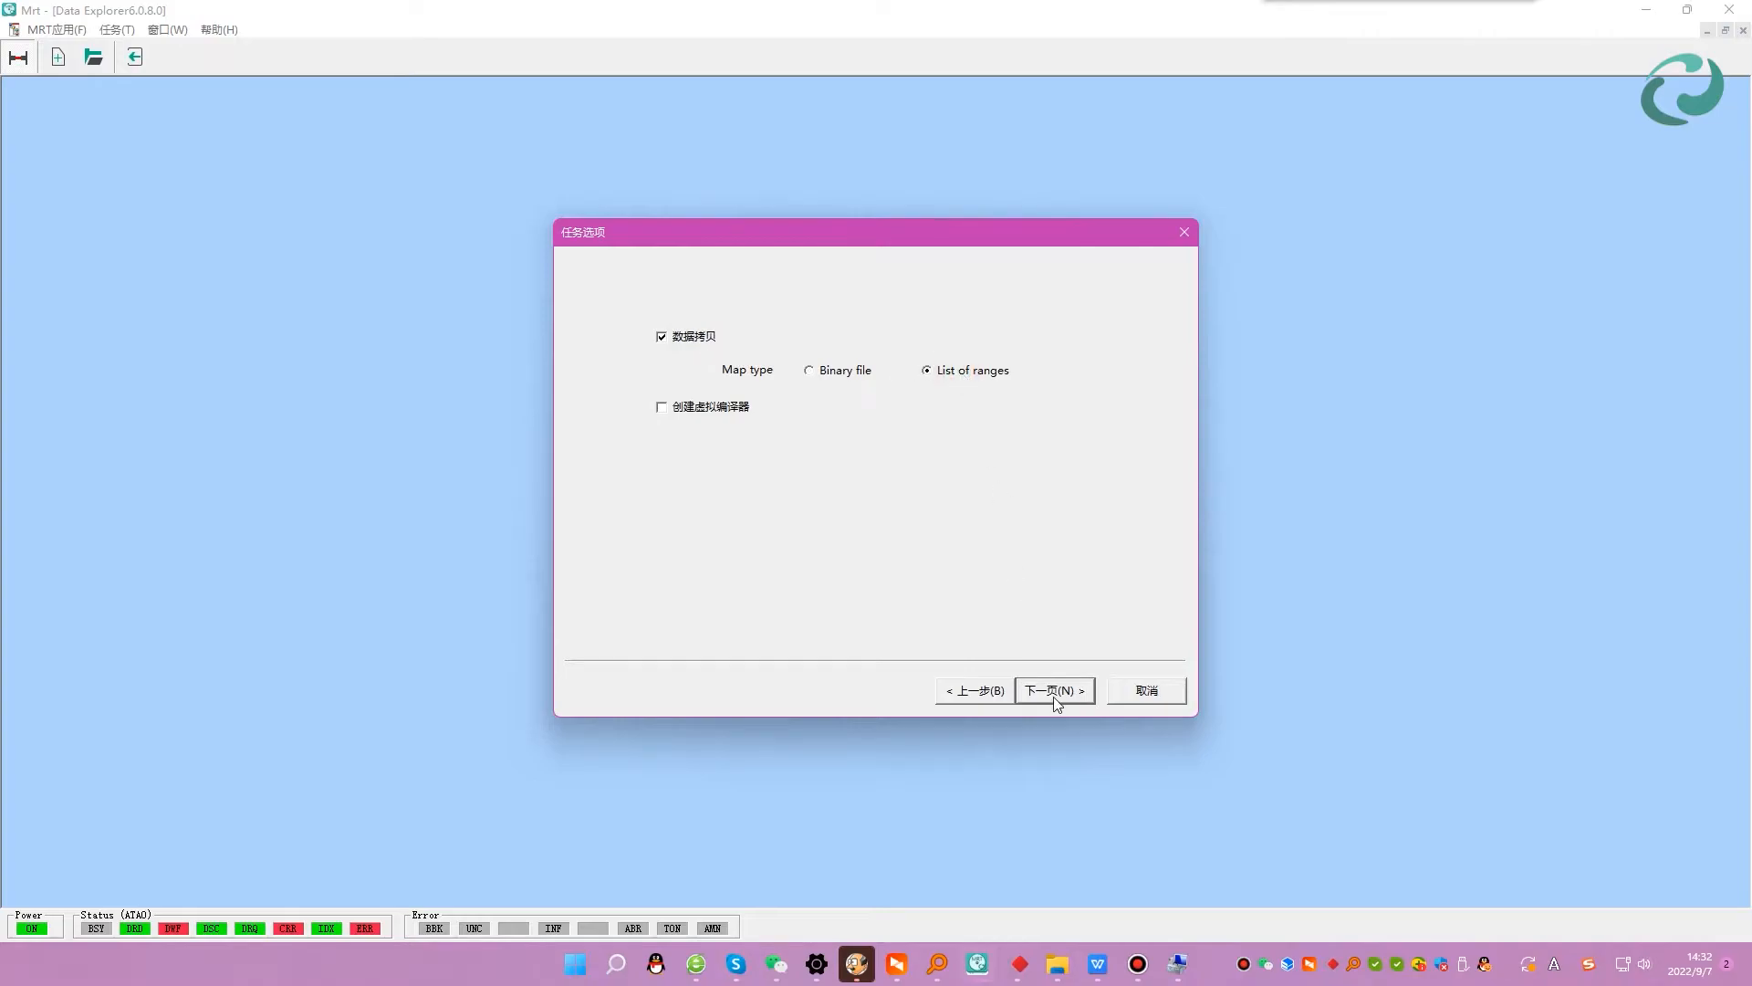
left_click(1053, 698)
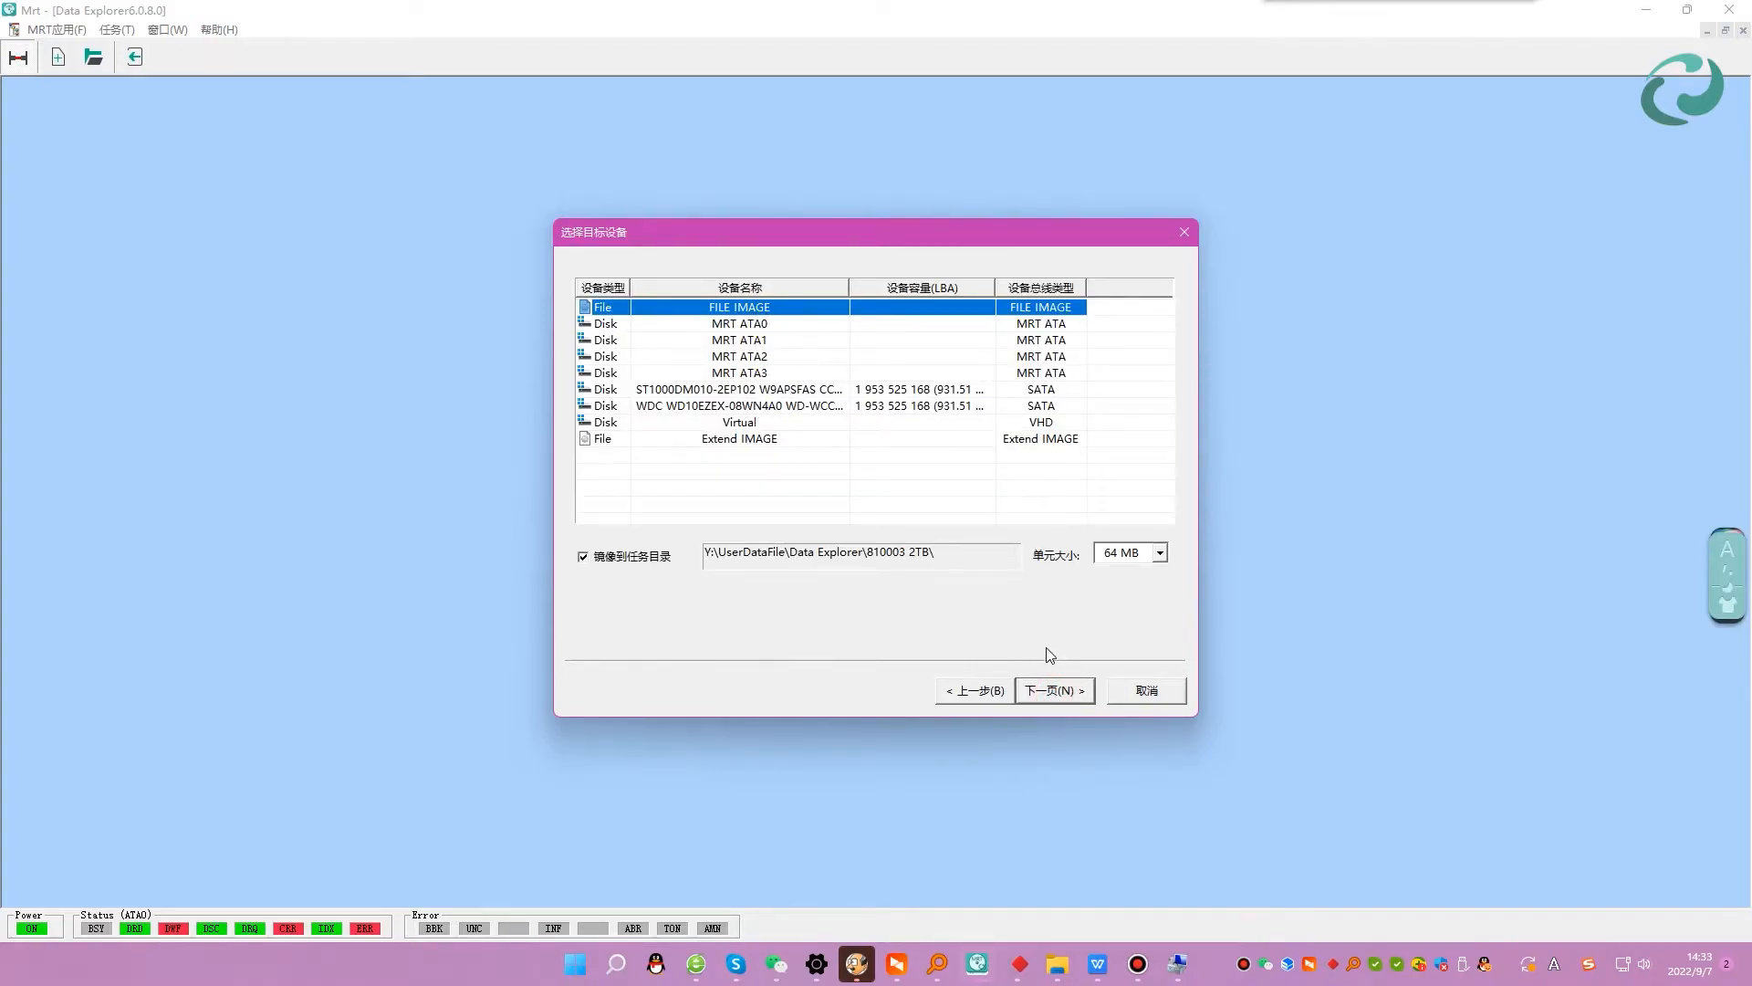
left_click(1040, 696)
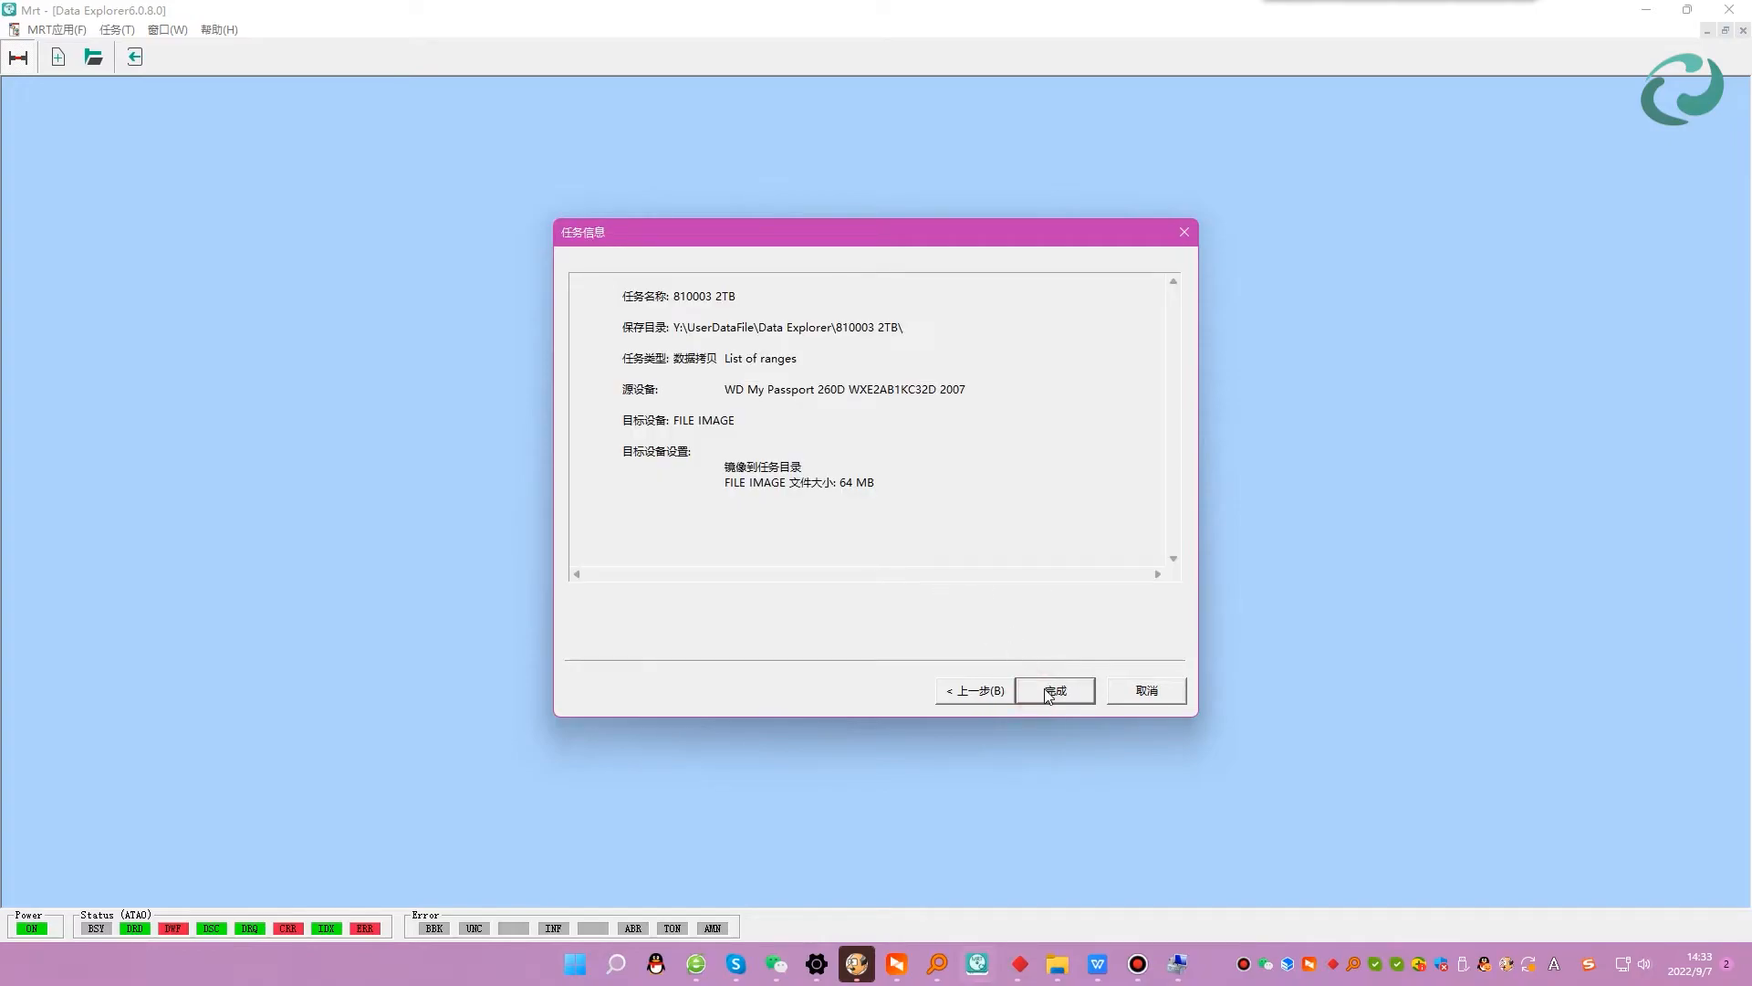
left_click(1048, 693)
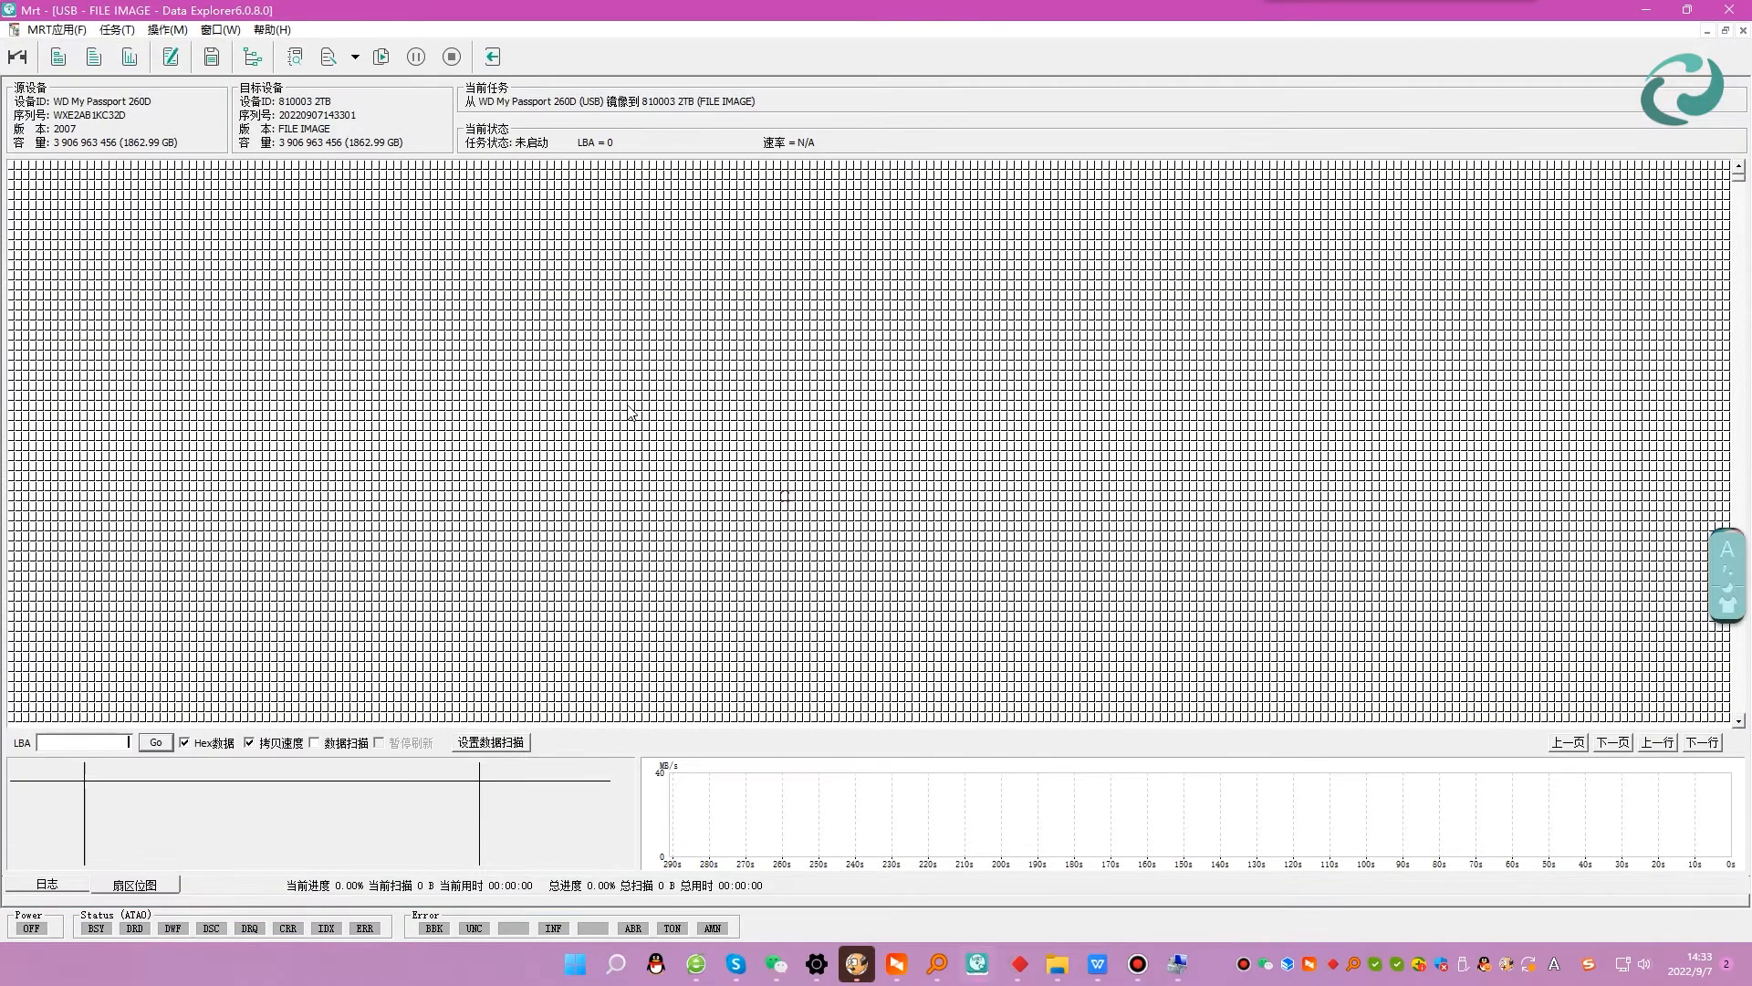
left_click(328, 58)
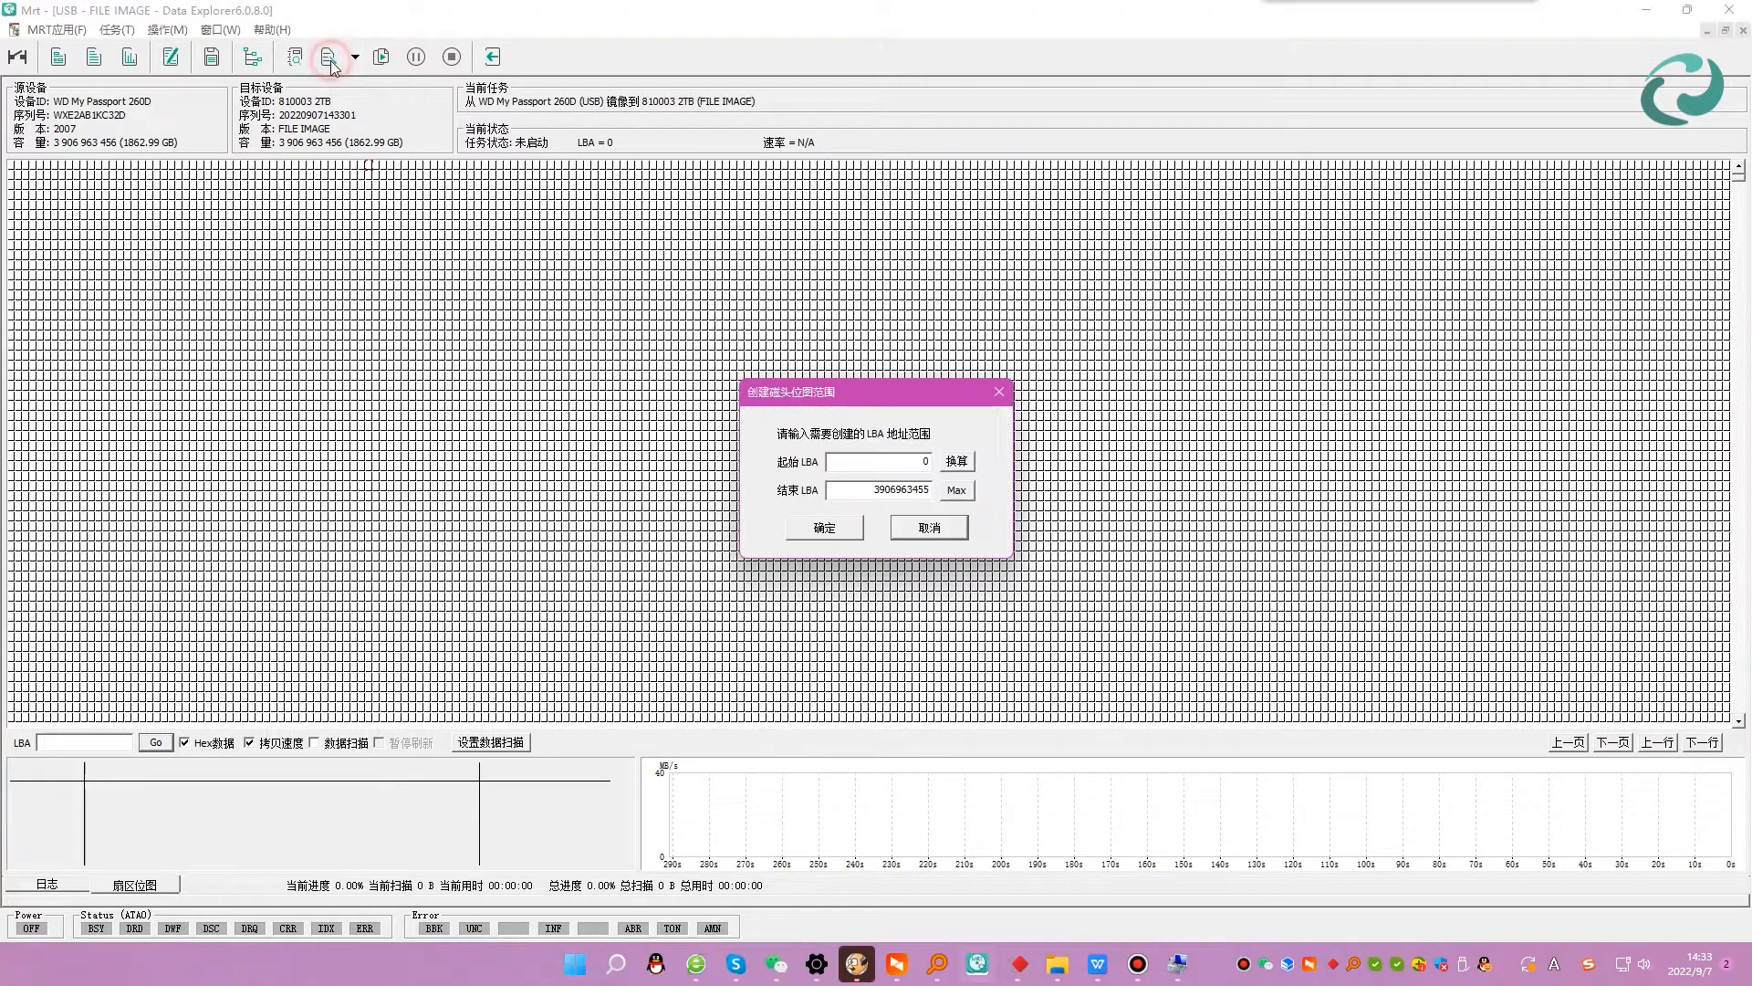
left_click(824, 528)
left_click(826, 529)
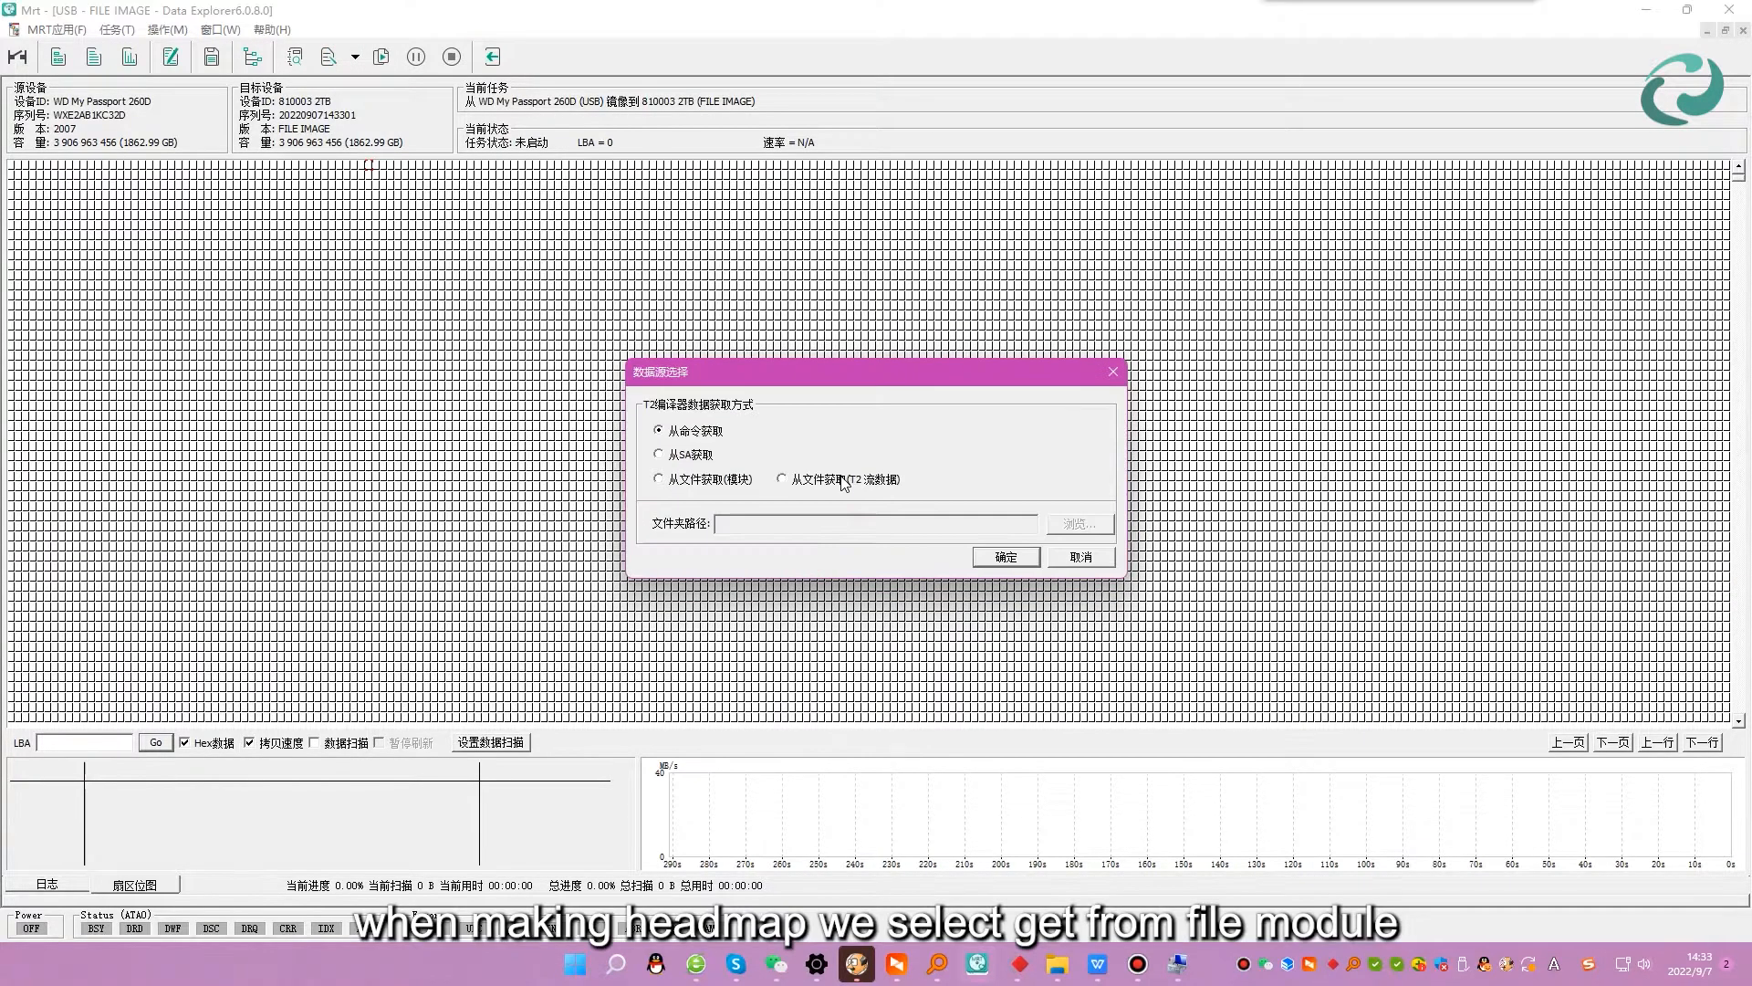
left_click(673, 485)
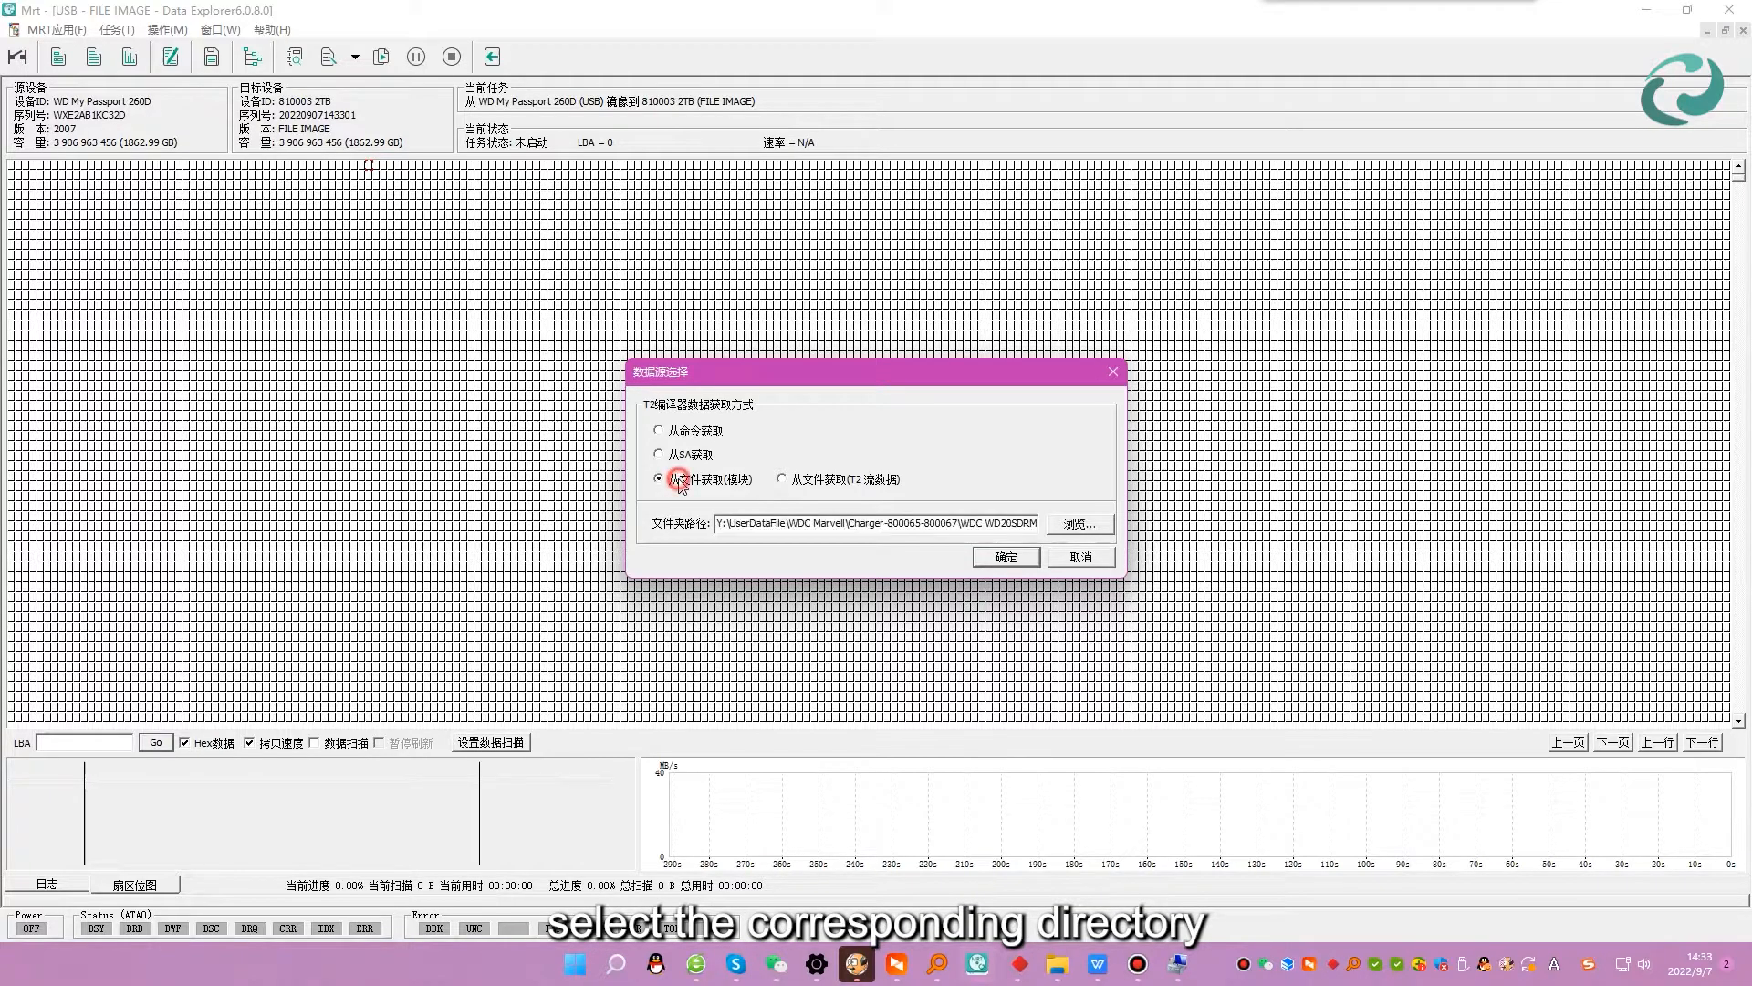
Build the head map from the drive's Modules_ByID folder and enable per-head copying for Heads 0 to 3.
left_click(1068, 522)
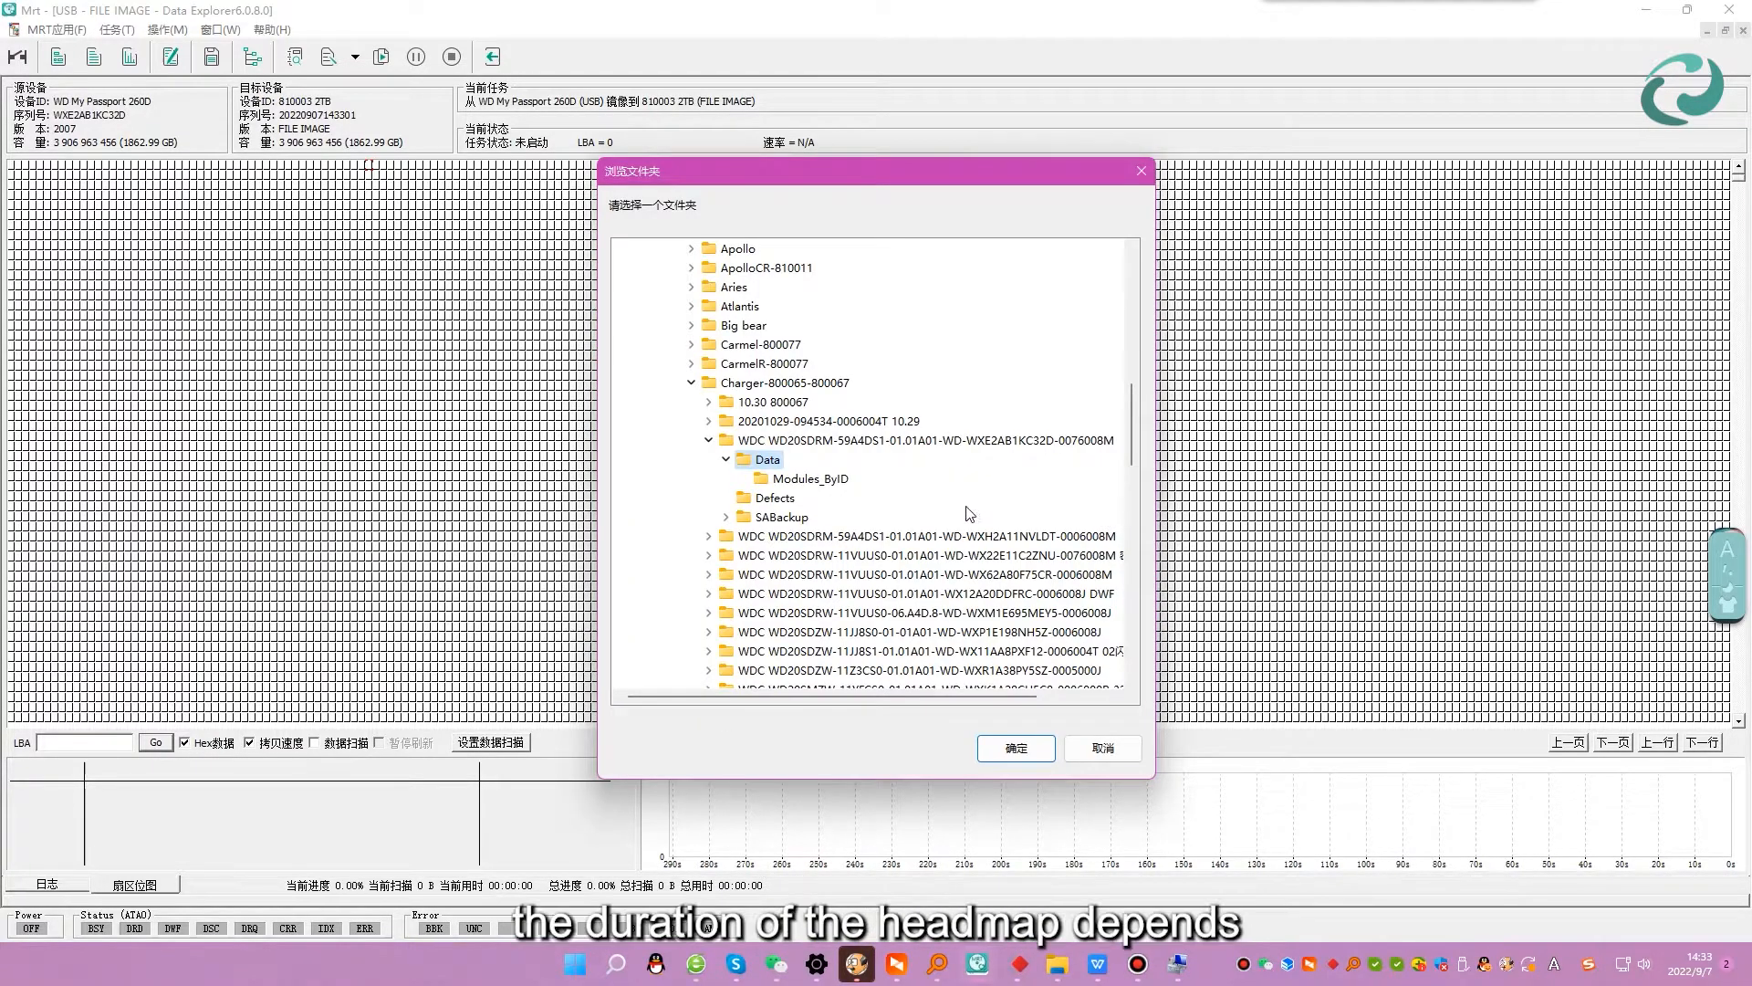
left_click(796, 482)
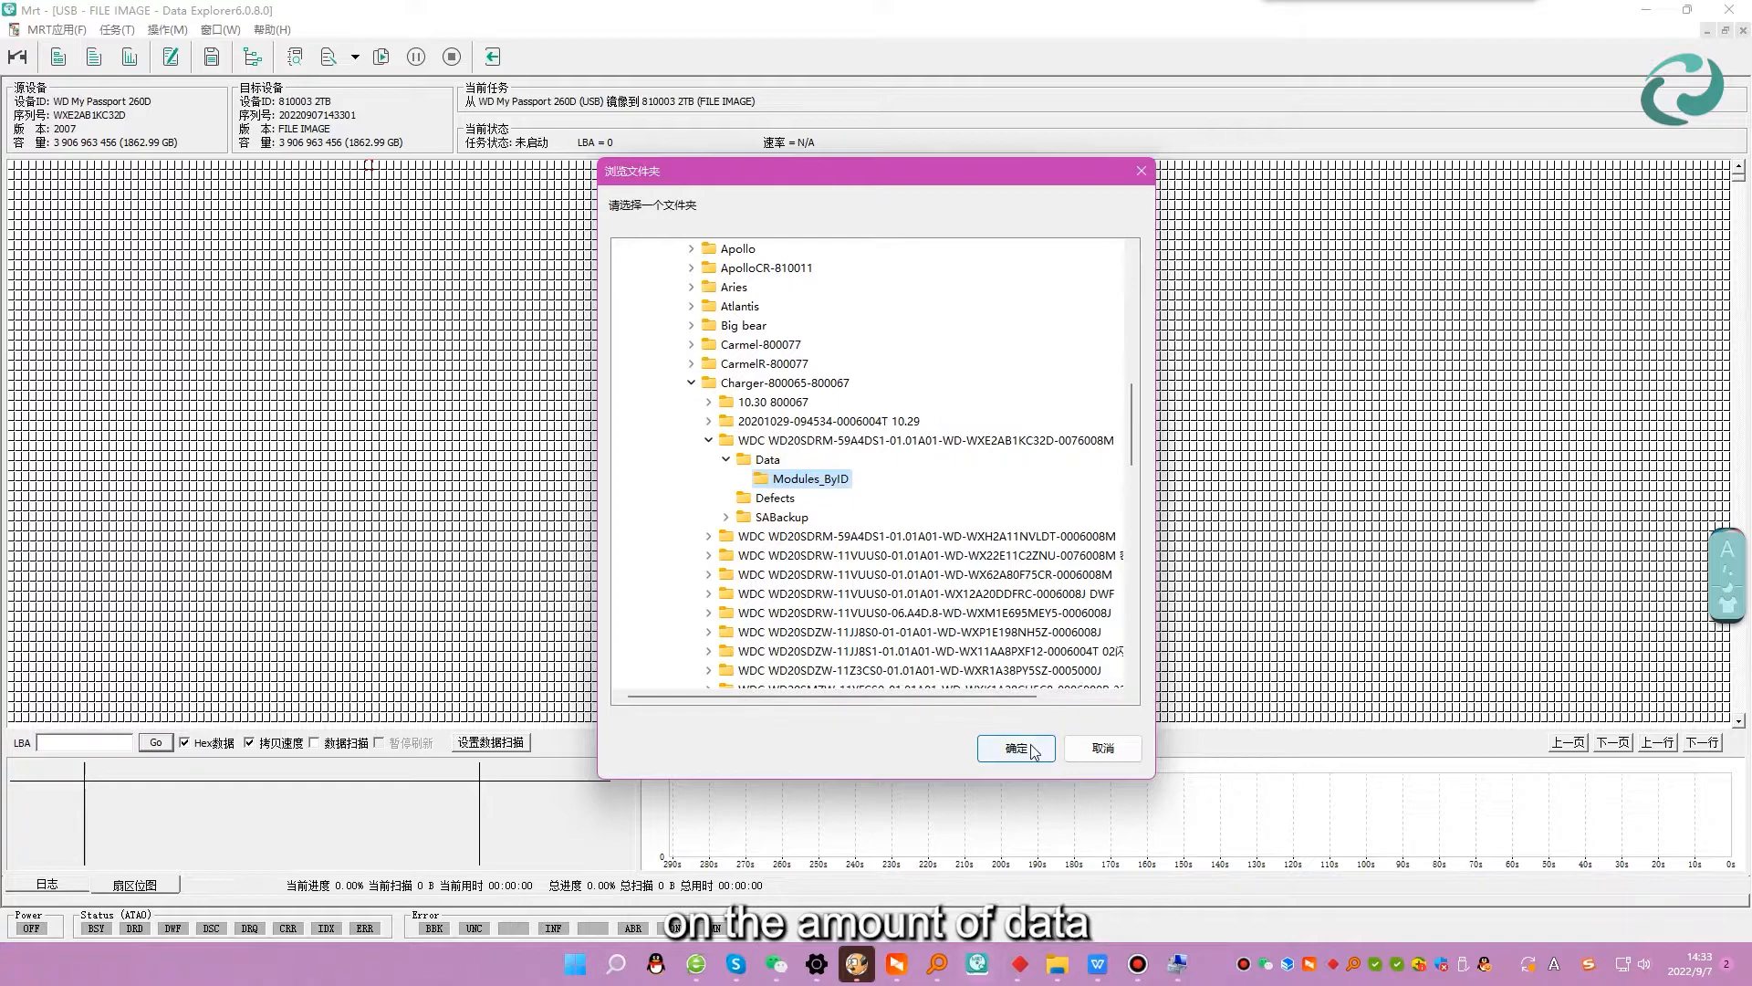
left_click(1015, 748)
left_click(1005, 557)
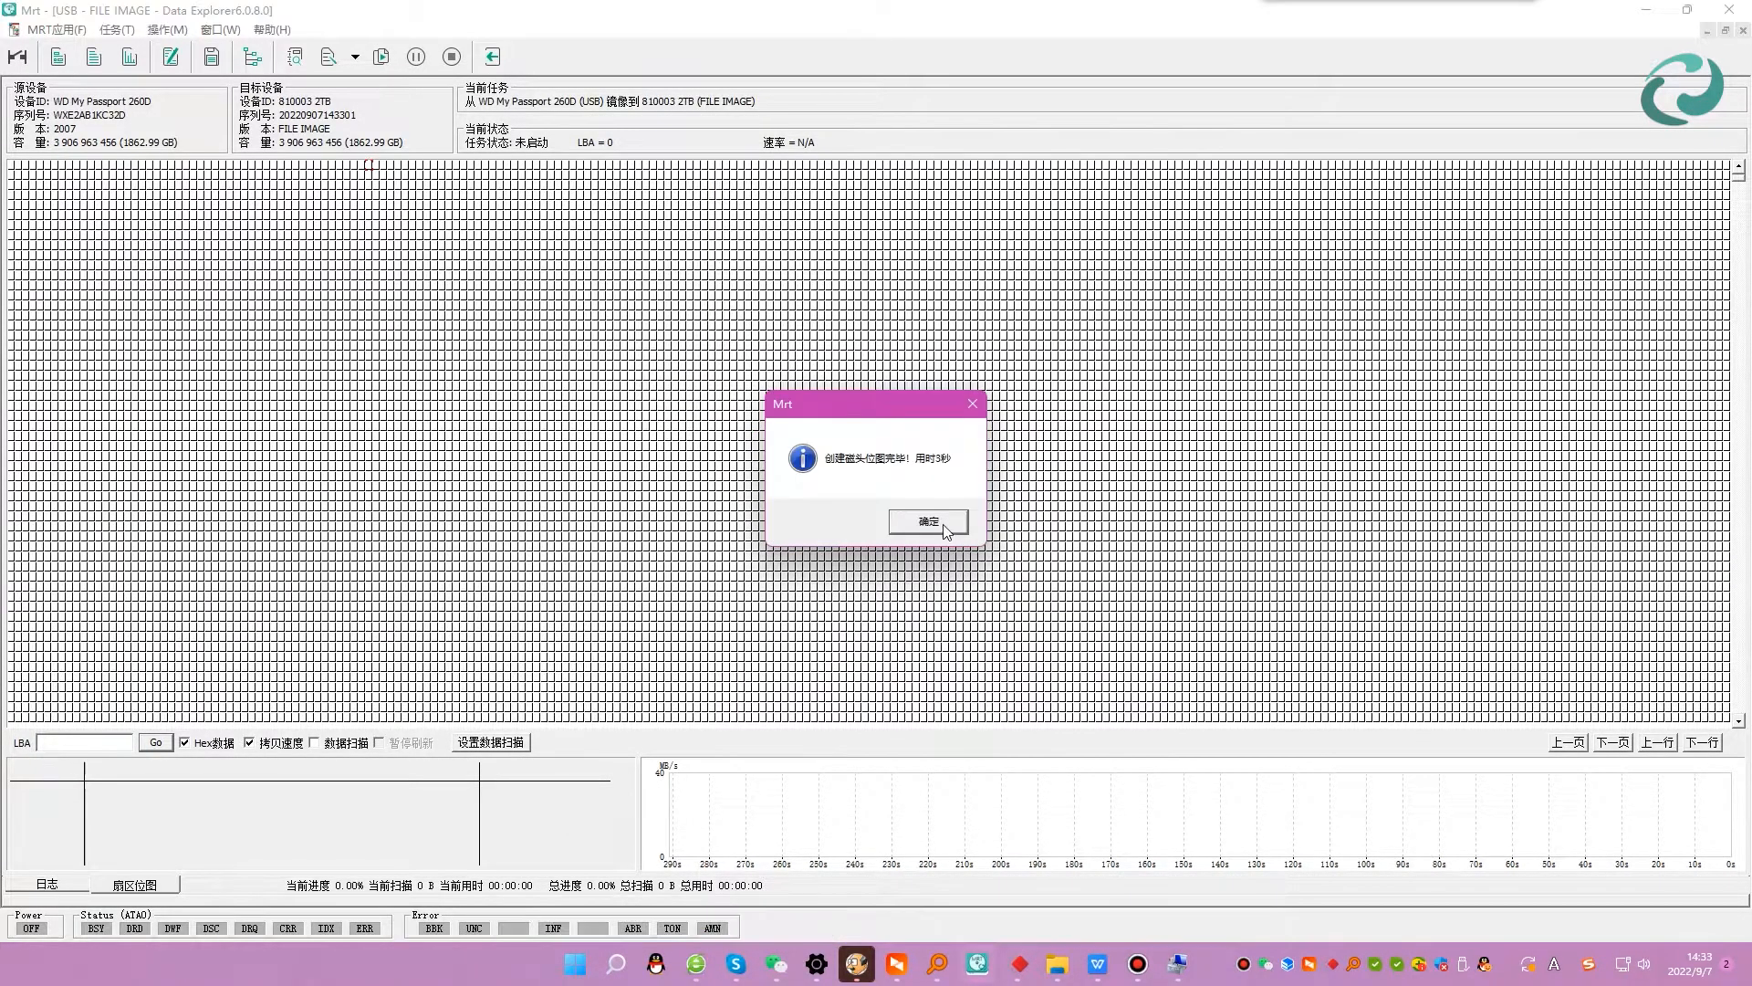
left_click(938, 522)
left_click(733, 242)
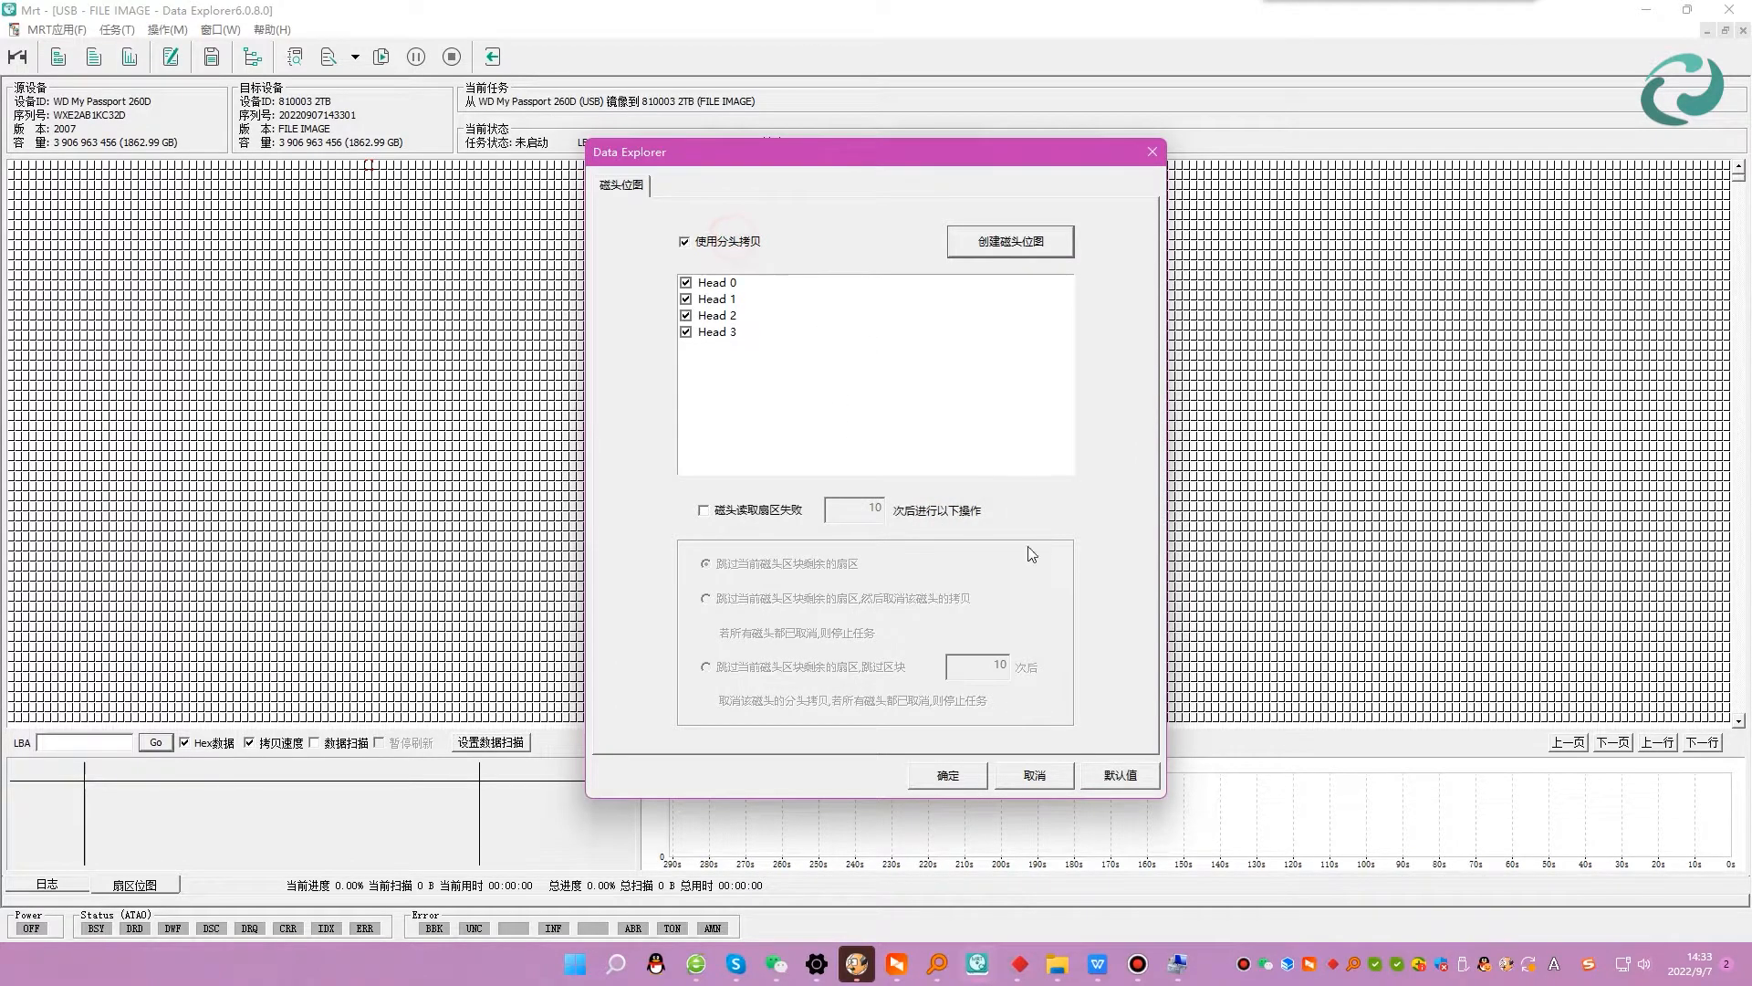
left_click(949, 776)
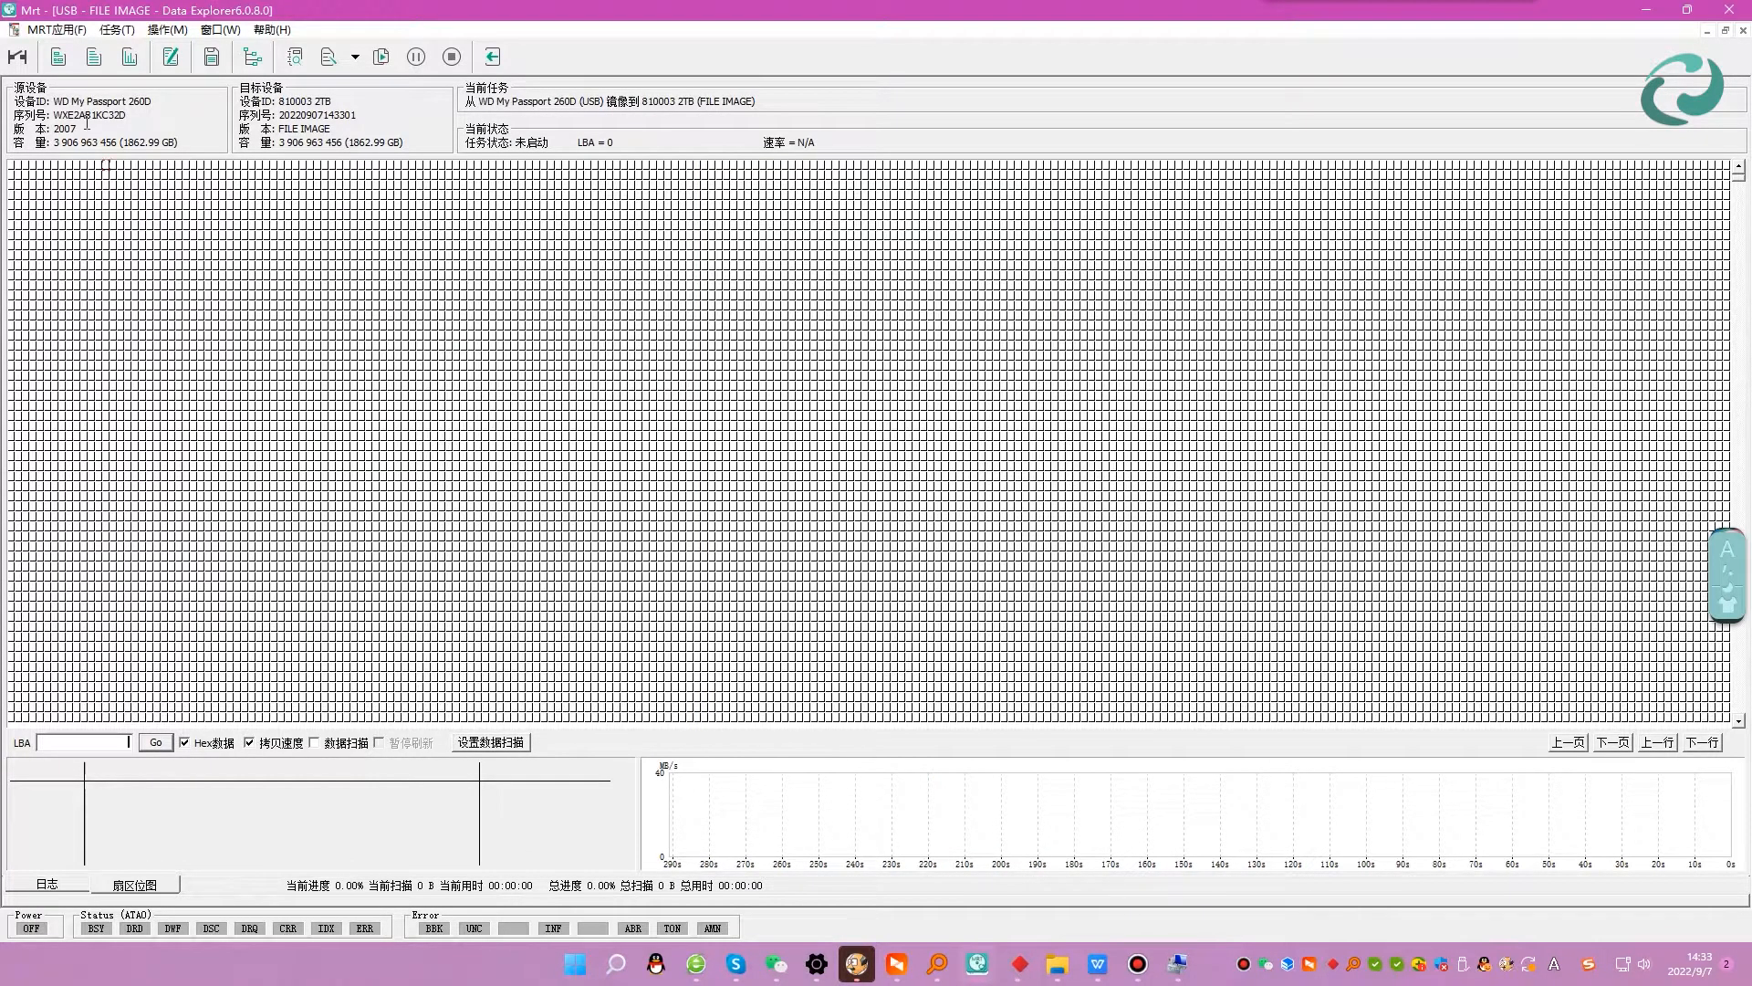
In the task parameters, enable fast copy skipping failed blocks, run the 4K drive check, enable 4K support and set the read block size to 200 sectors.
left_click(57, 57)
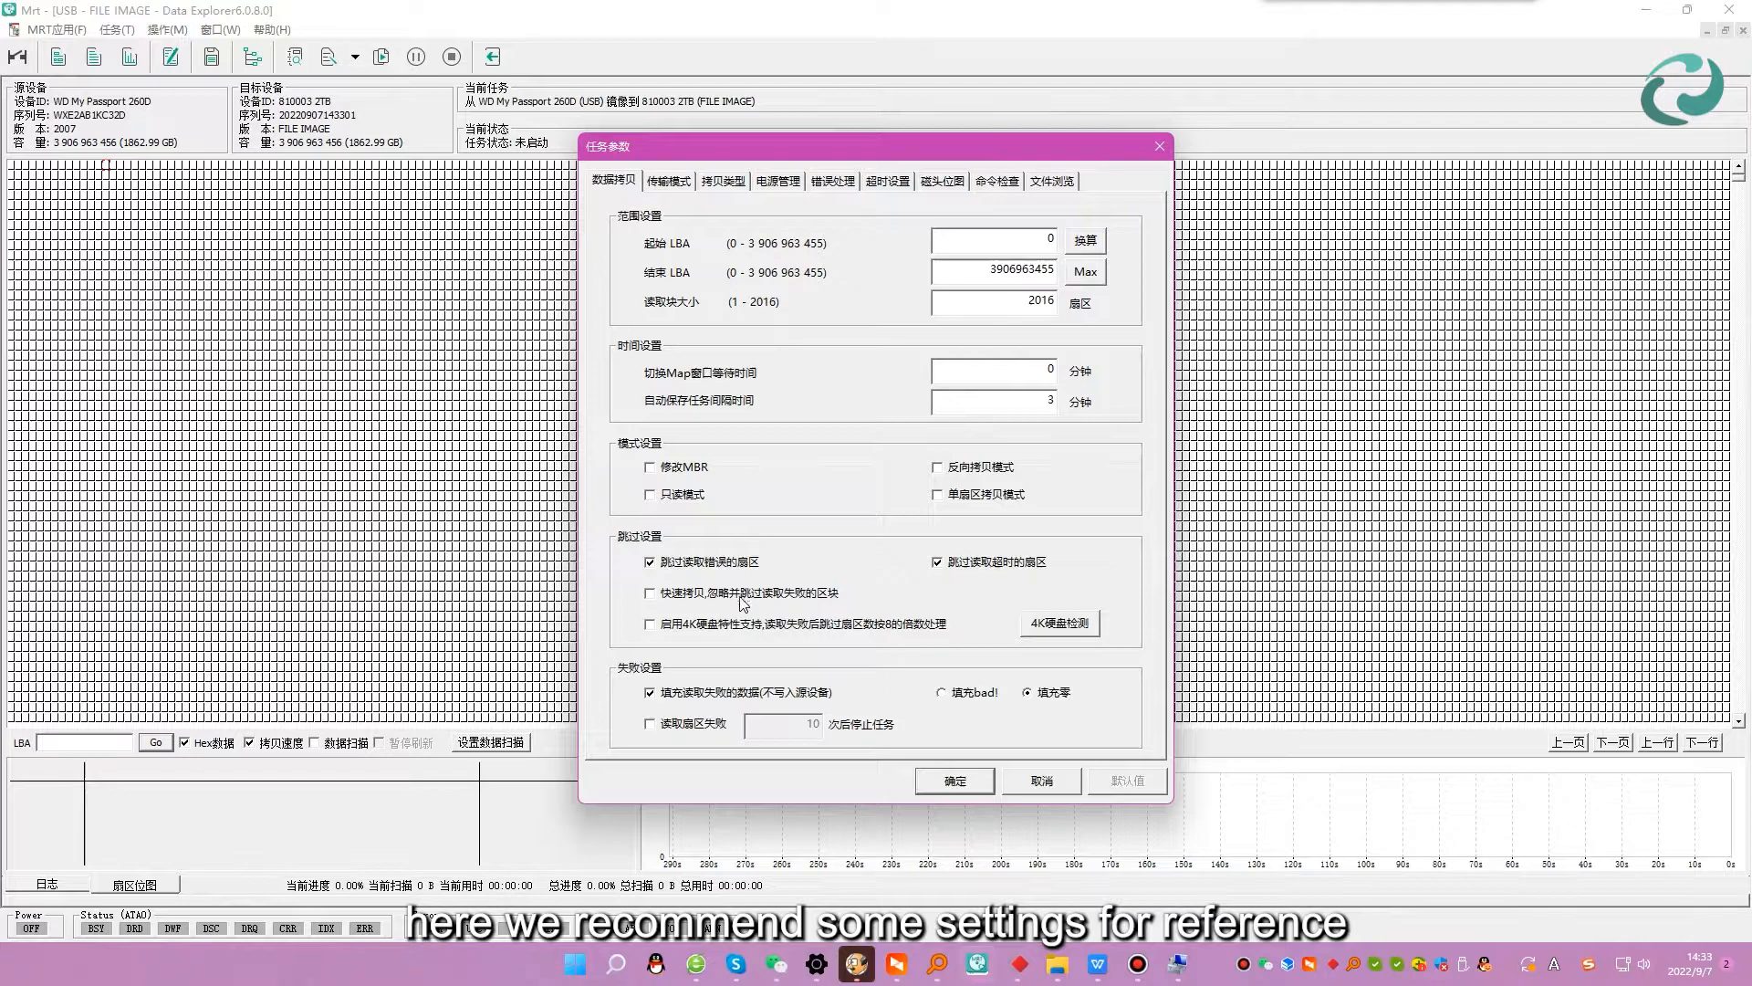
left_click(752, 595)
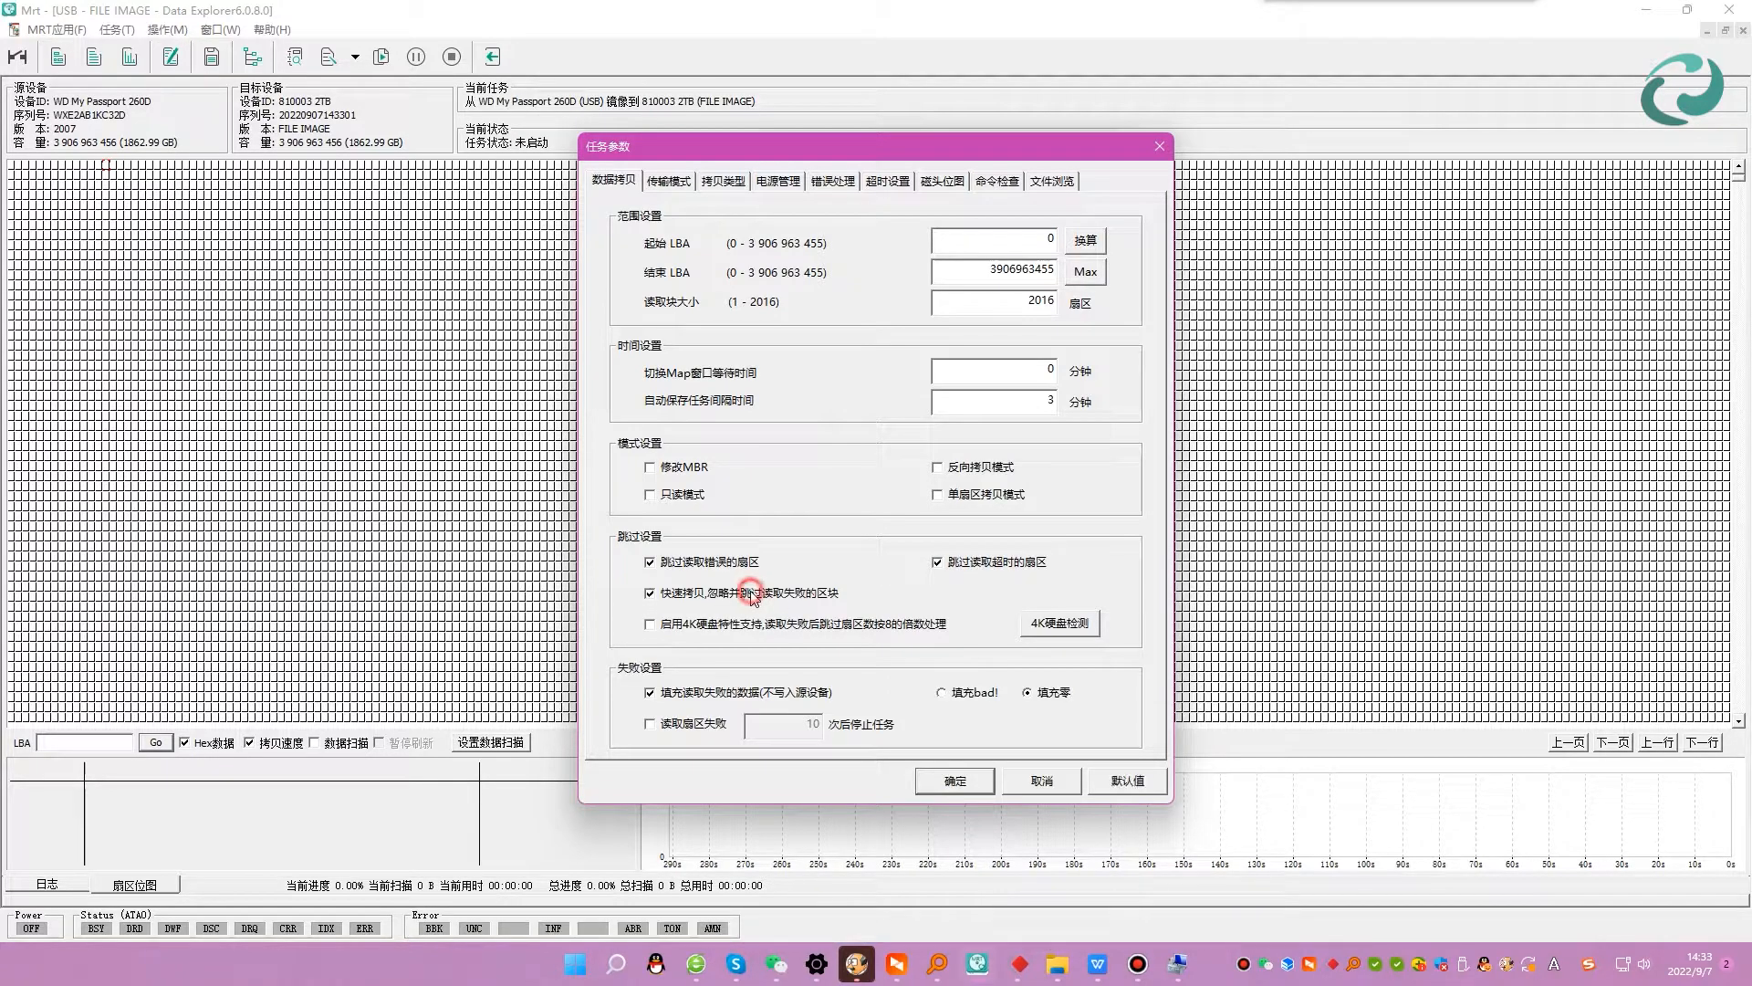
left_click(1027, 625)
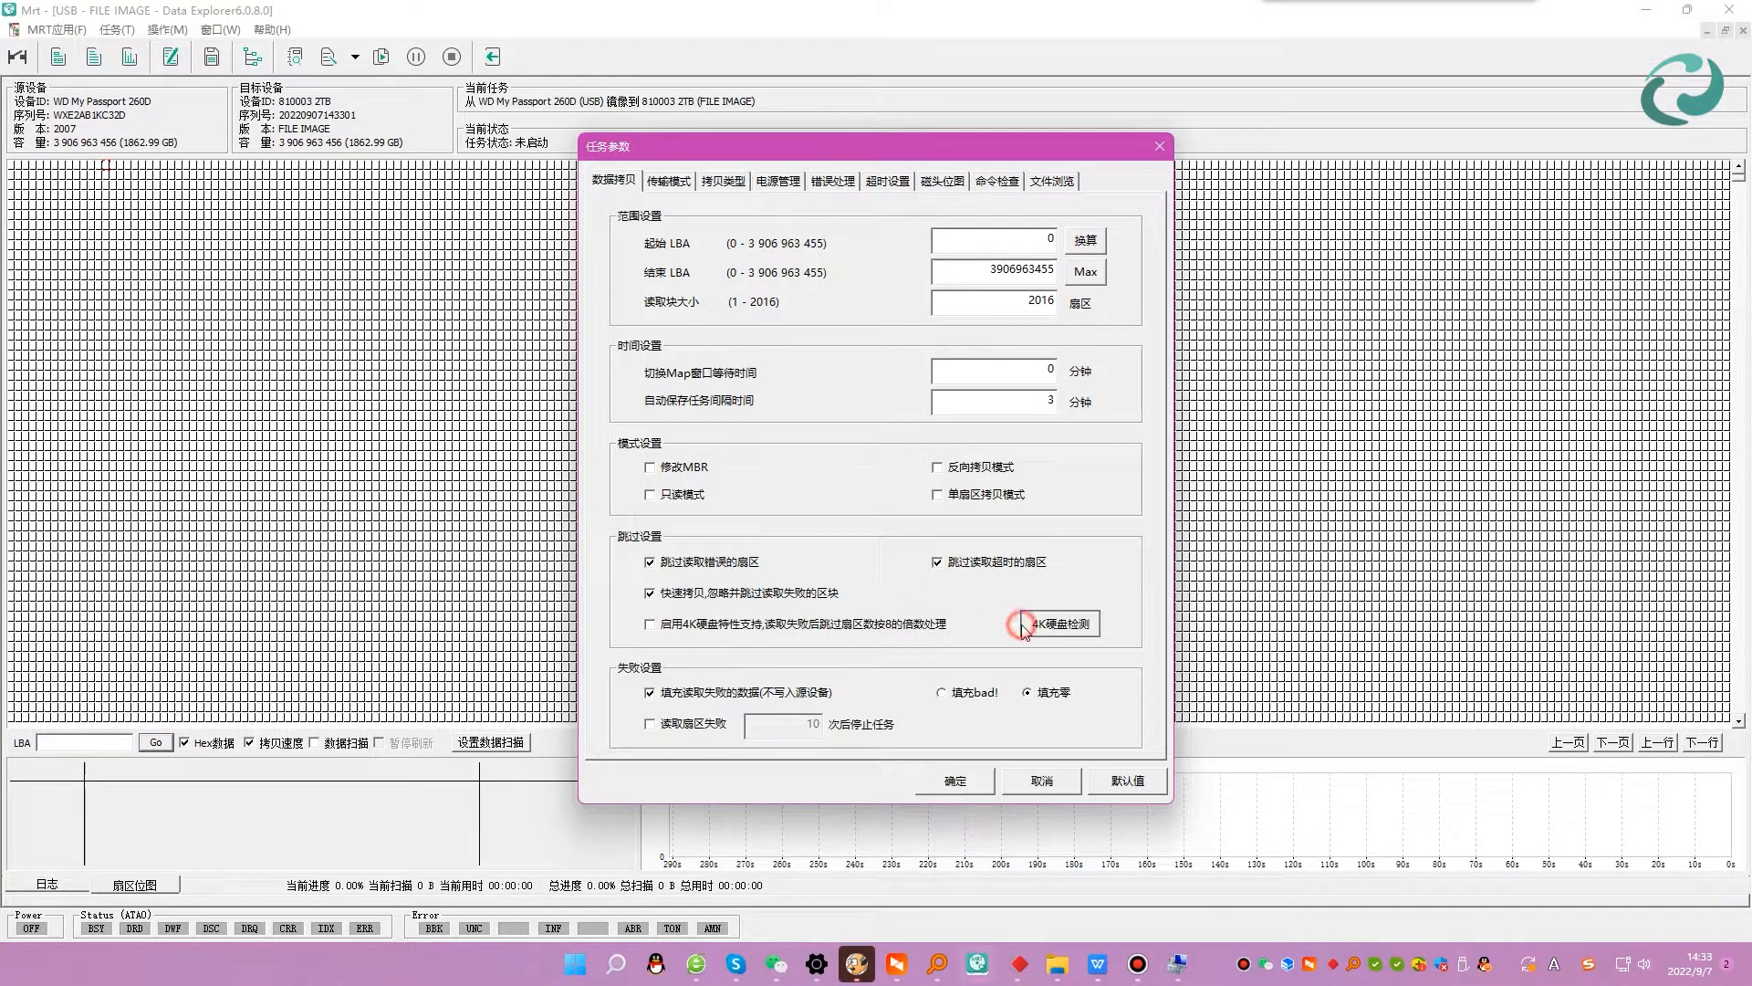
left_click(942, 524)
left_click(650, 624)
double_click(1023, 304)
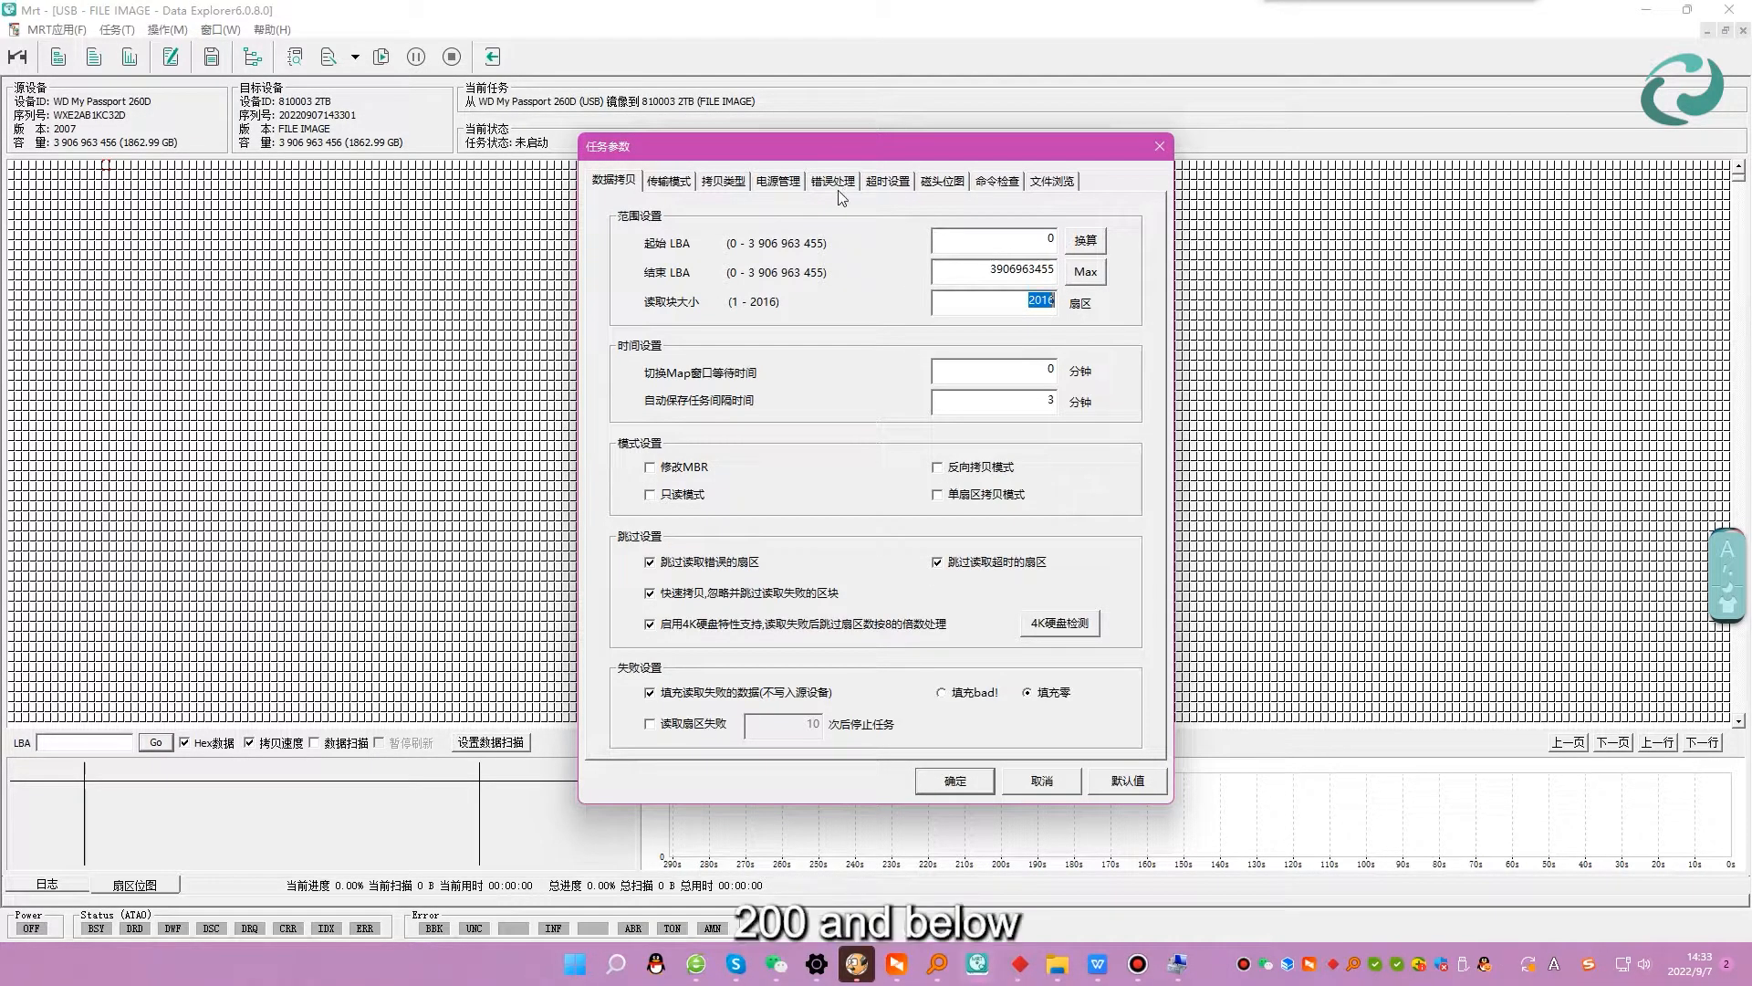
type("2")
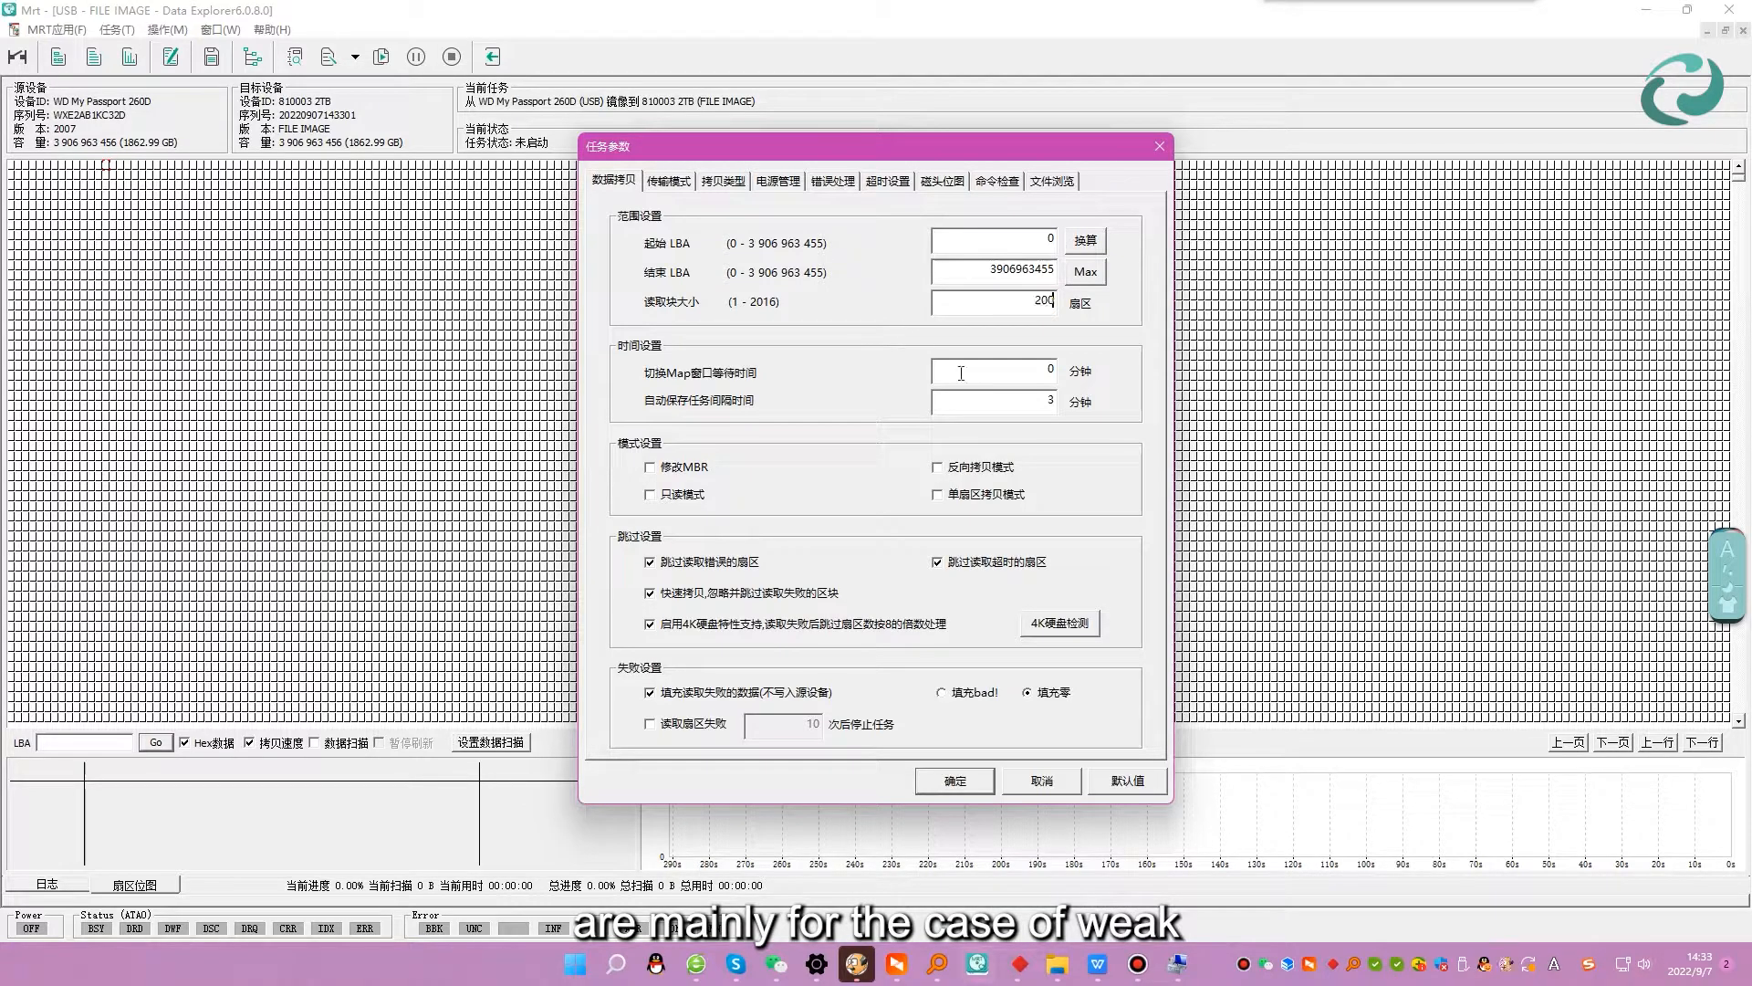
Set the read-error handling to perform a soft reset and skip 200 sectors after an error.
left_click(833, 180)
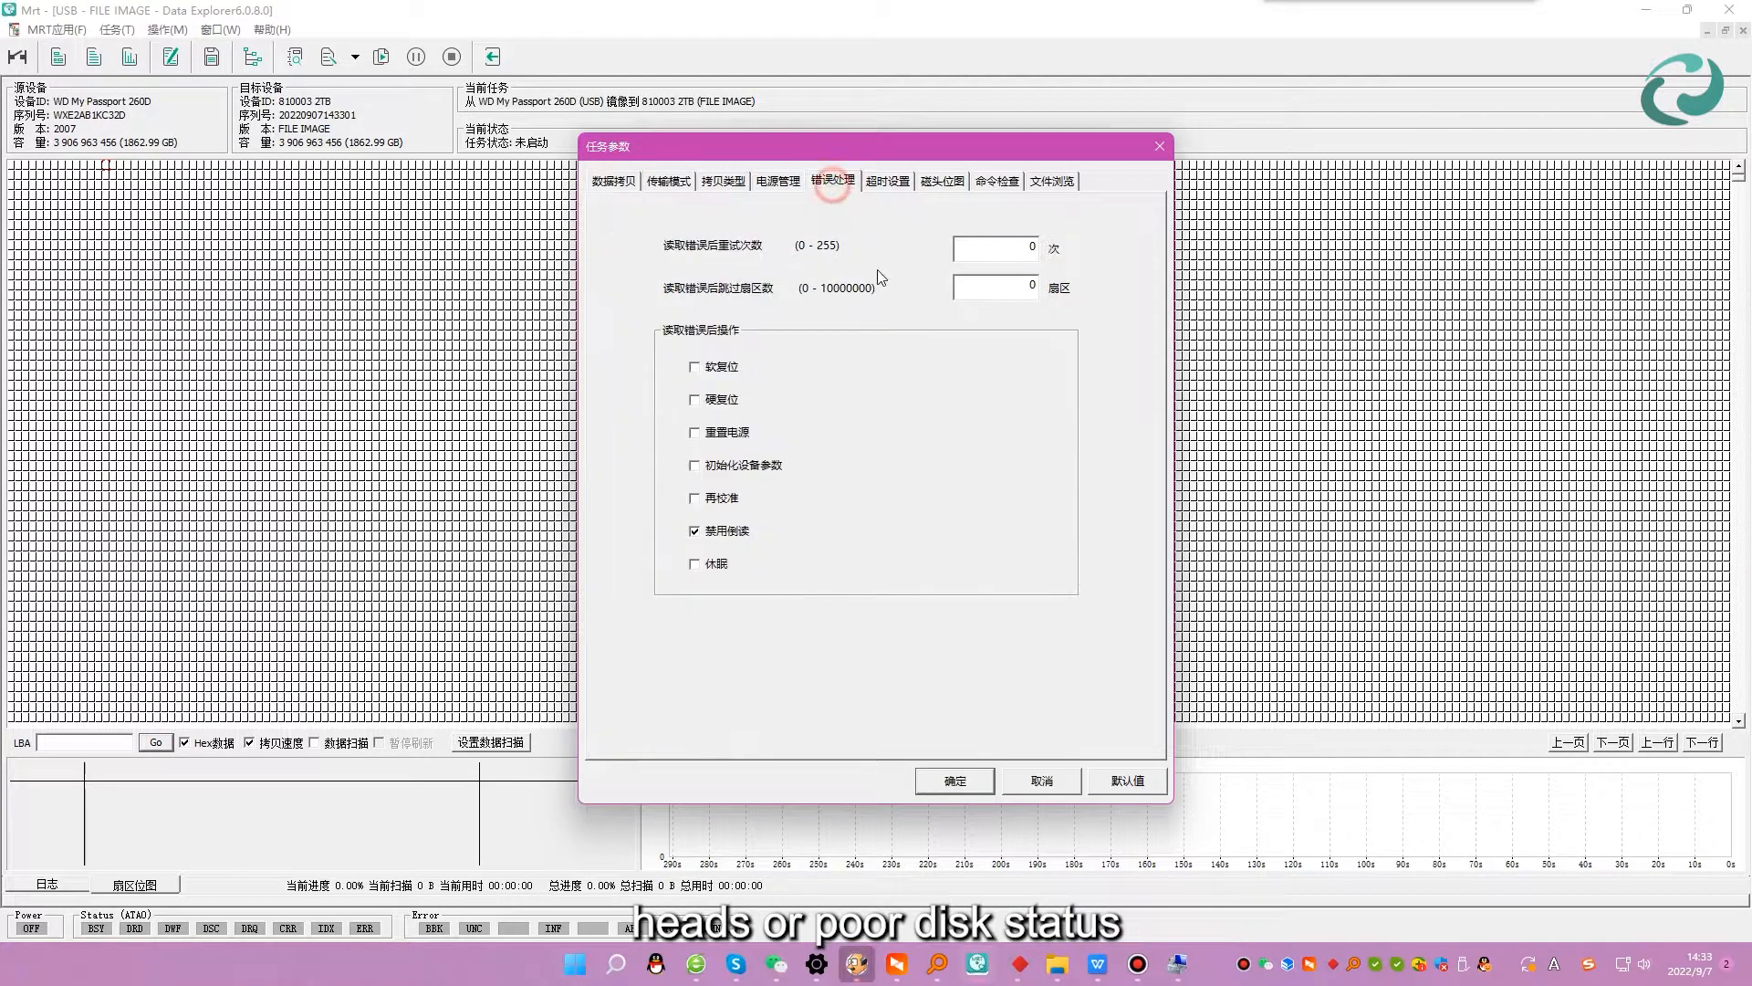
left_click(721, 366)
left_click(1025, 284)
type("2")
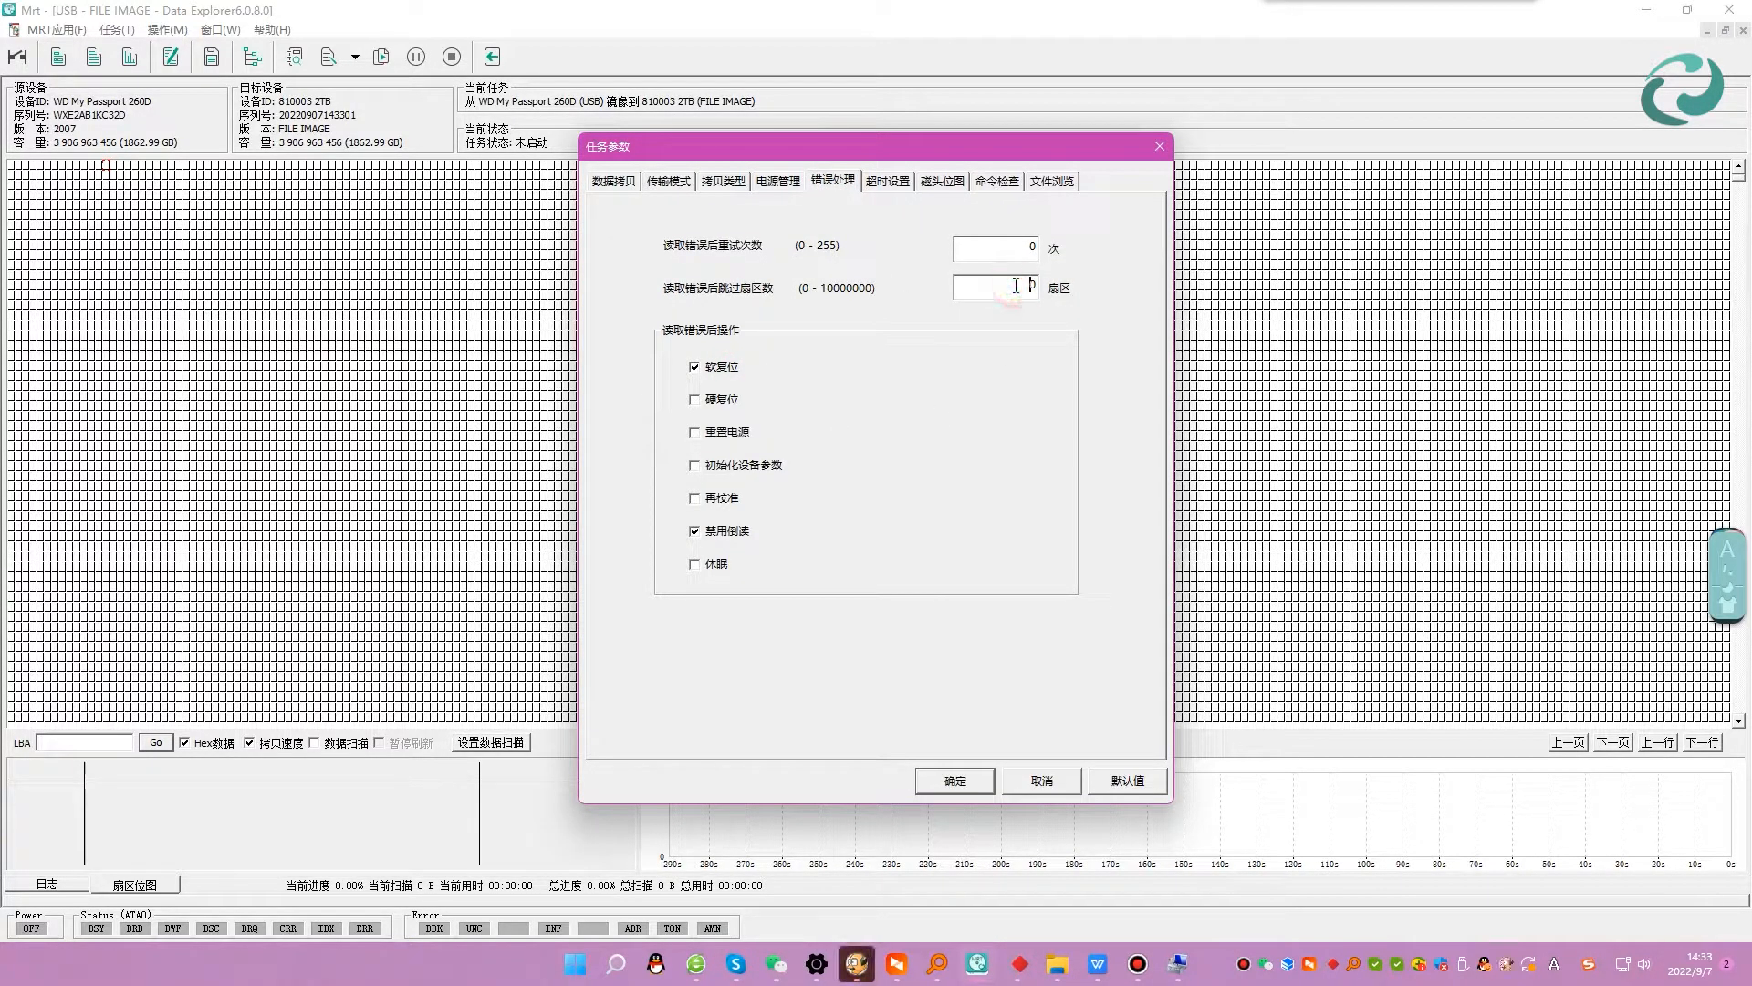
type("00")
Disable hard reset and power reset as actions after a read timeout, and apply the task parameters.
left_click(887, 181)
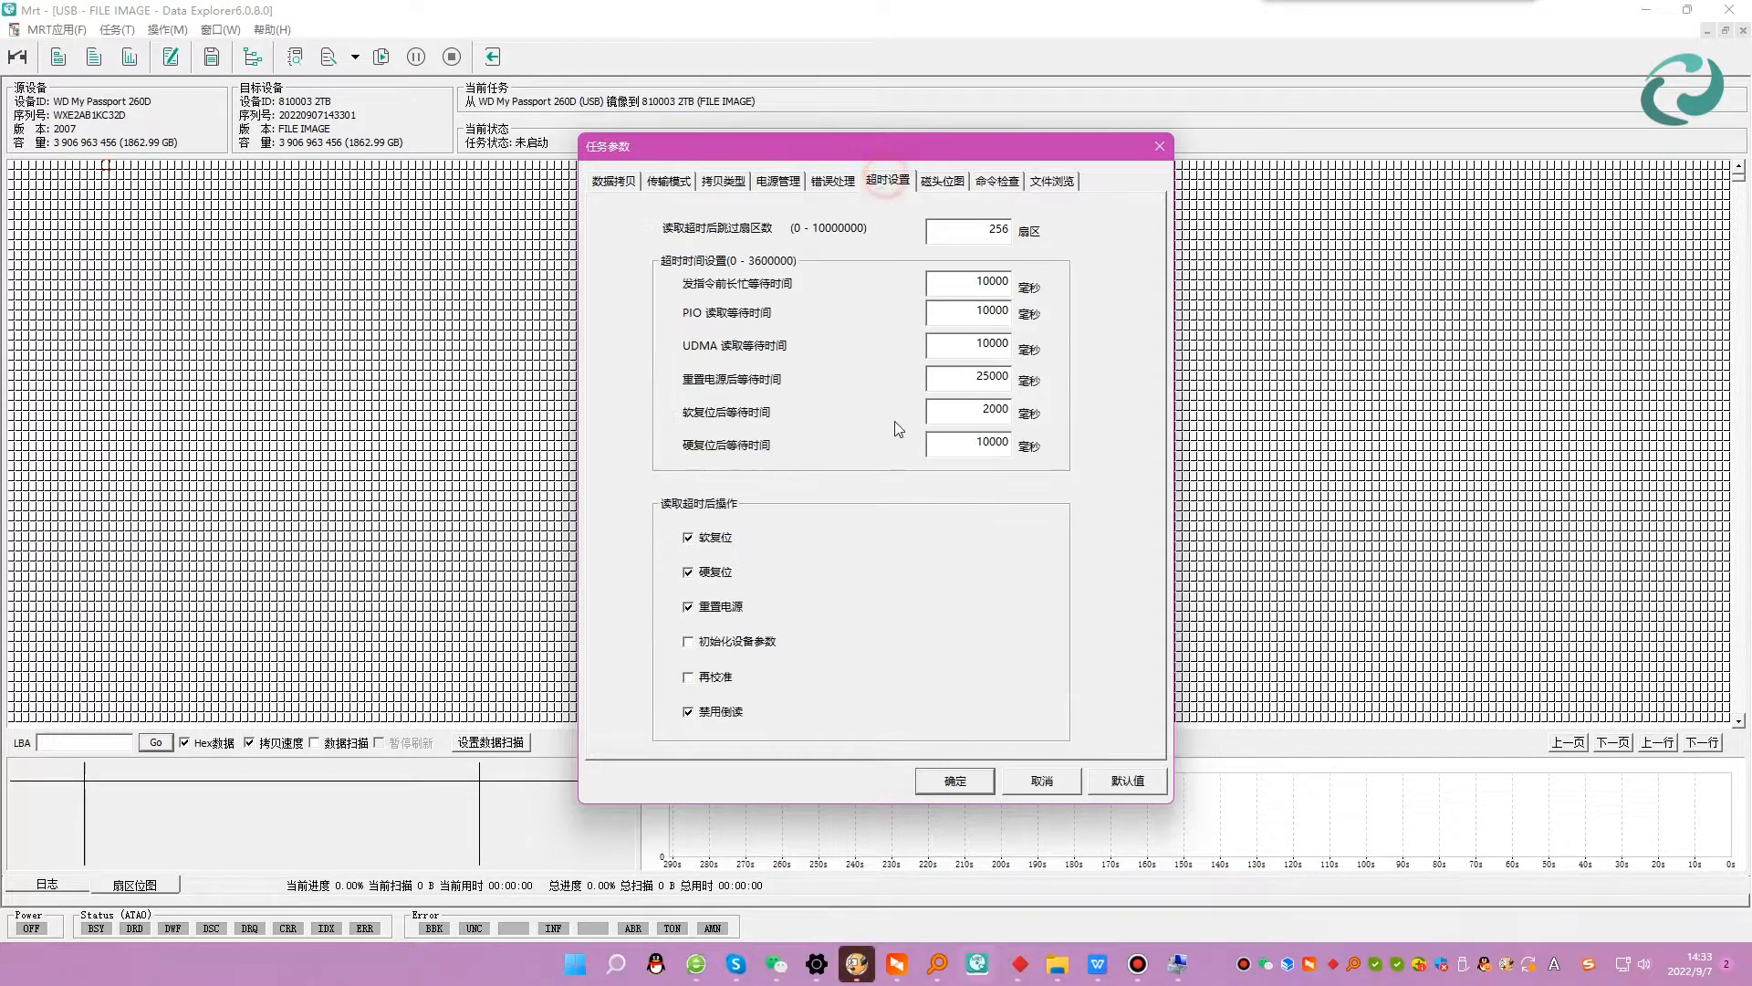
left_click(716, 574)
left_click(721, 607)
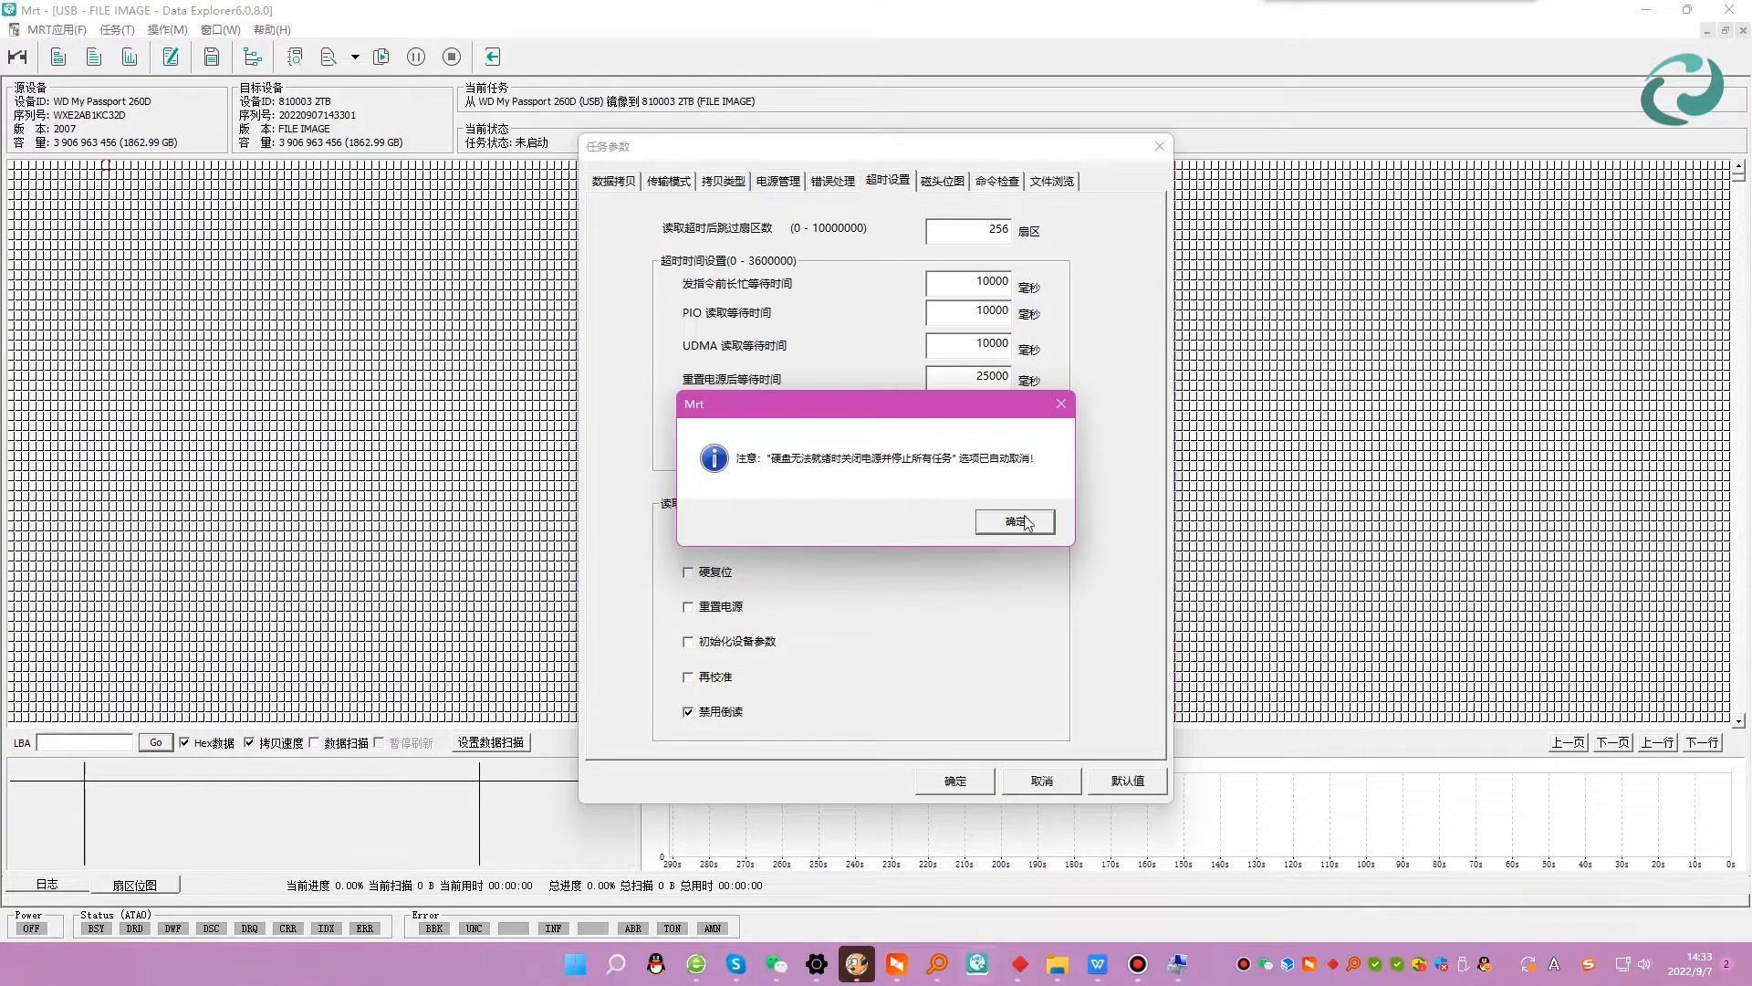
left_click(1021, 522)
left_click(946, 779)
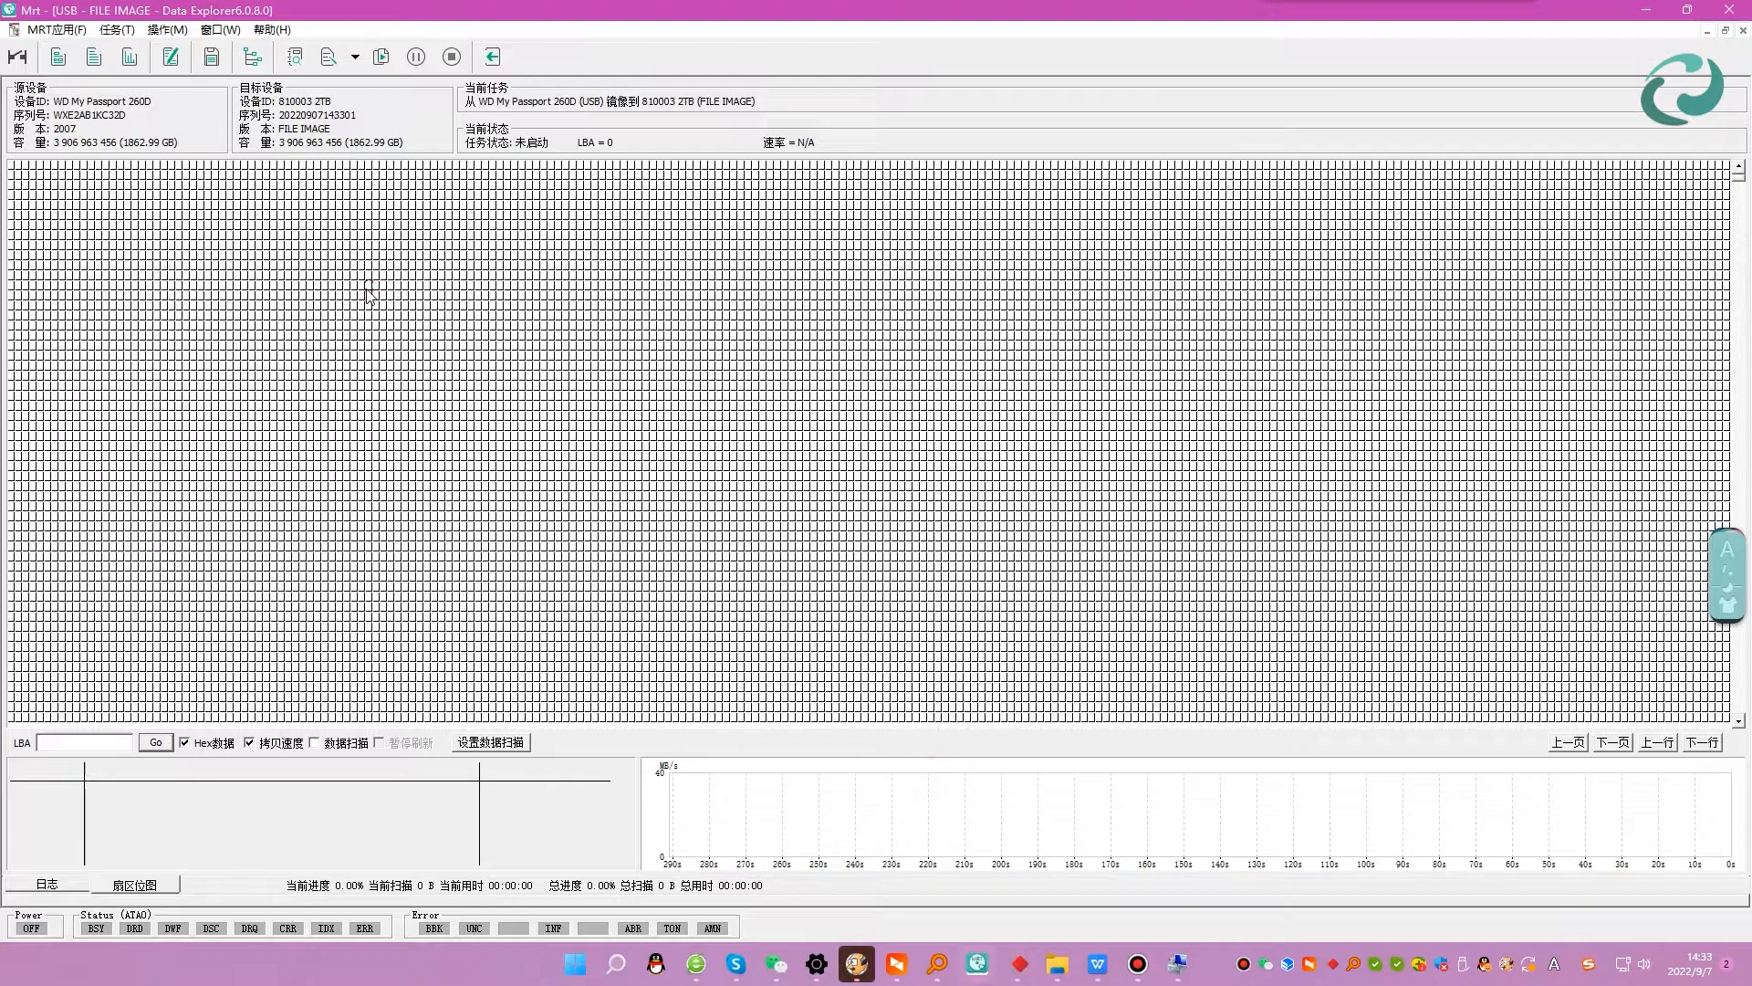
Browse the source drive's file tree through the GPT partition and NTFS Partition 01 to Root, and return to the sector map.
left_click(252, 57)
left_click(141, 102)
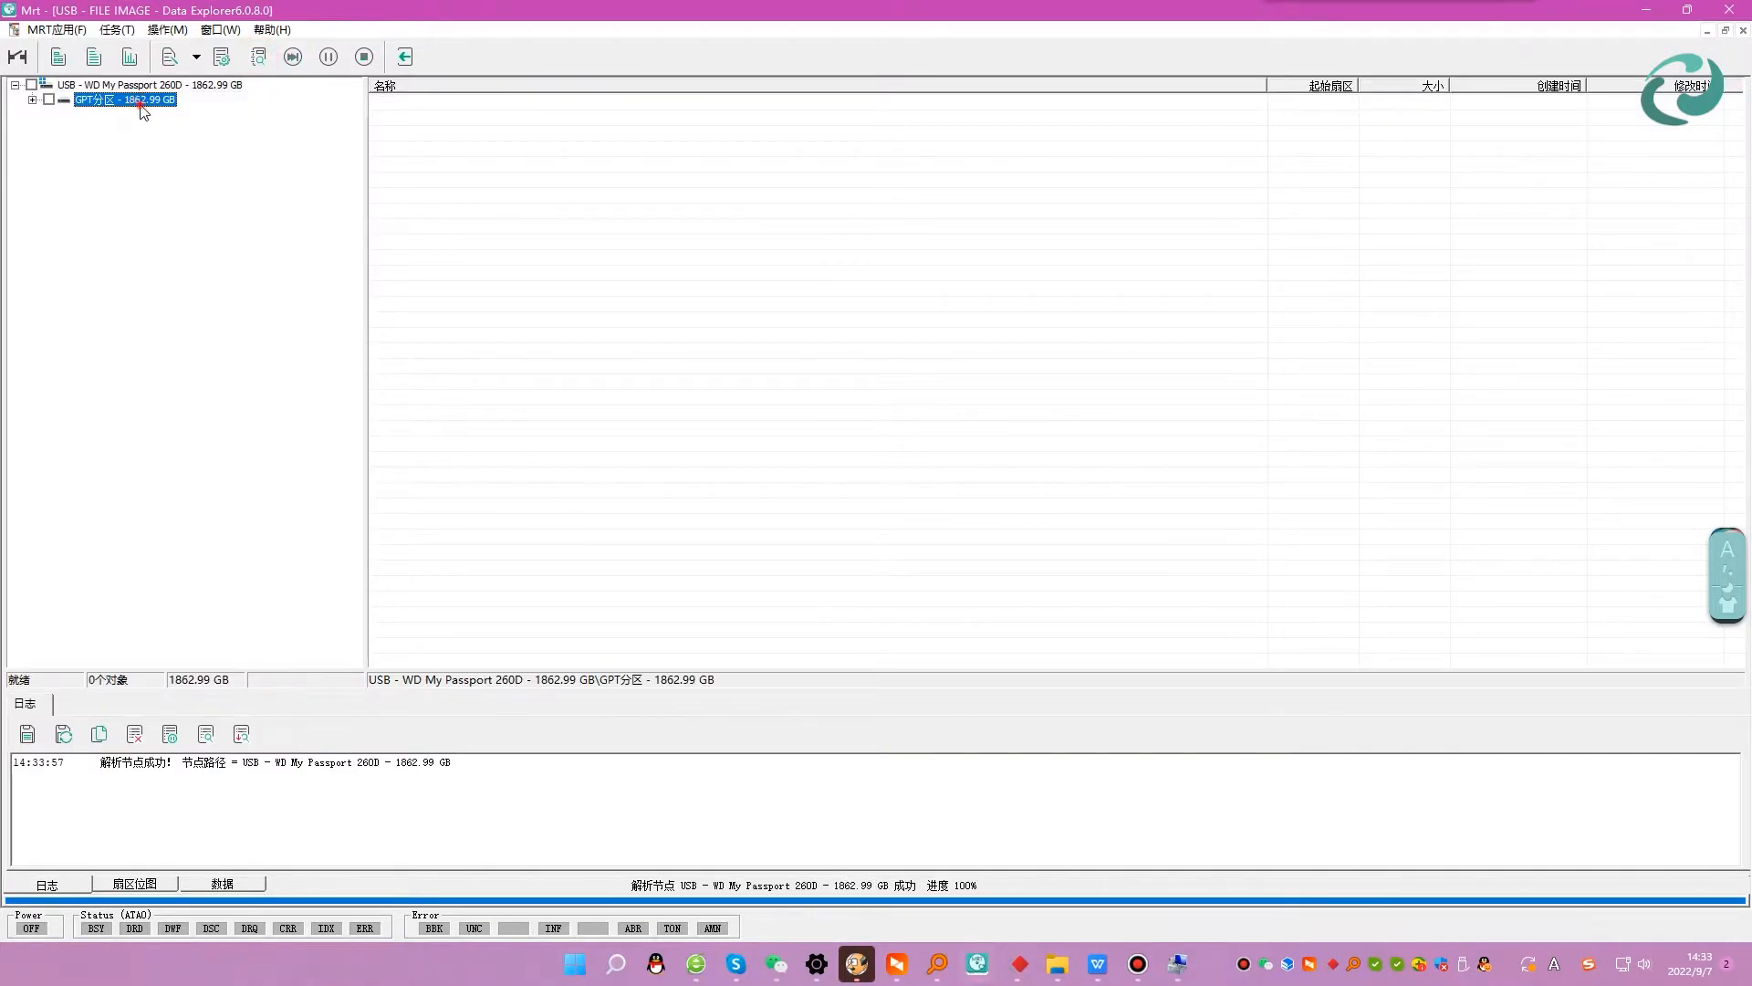
left_click(137, 116)
left_click(120, 129)
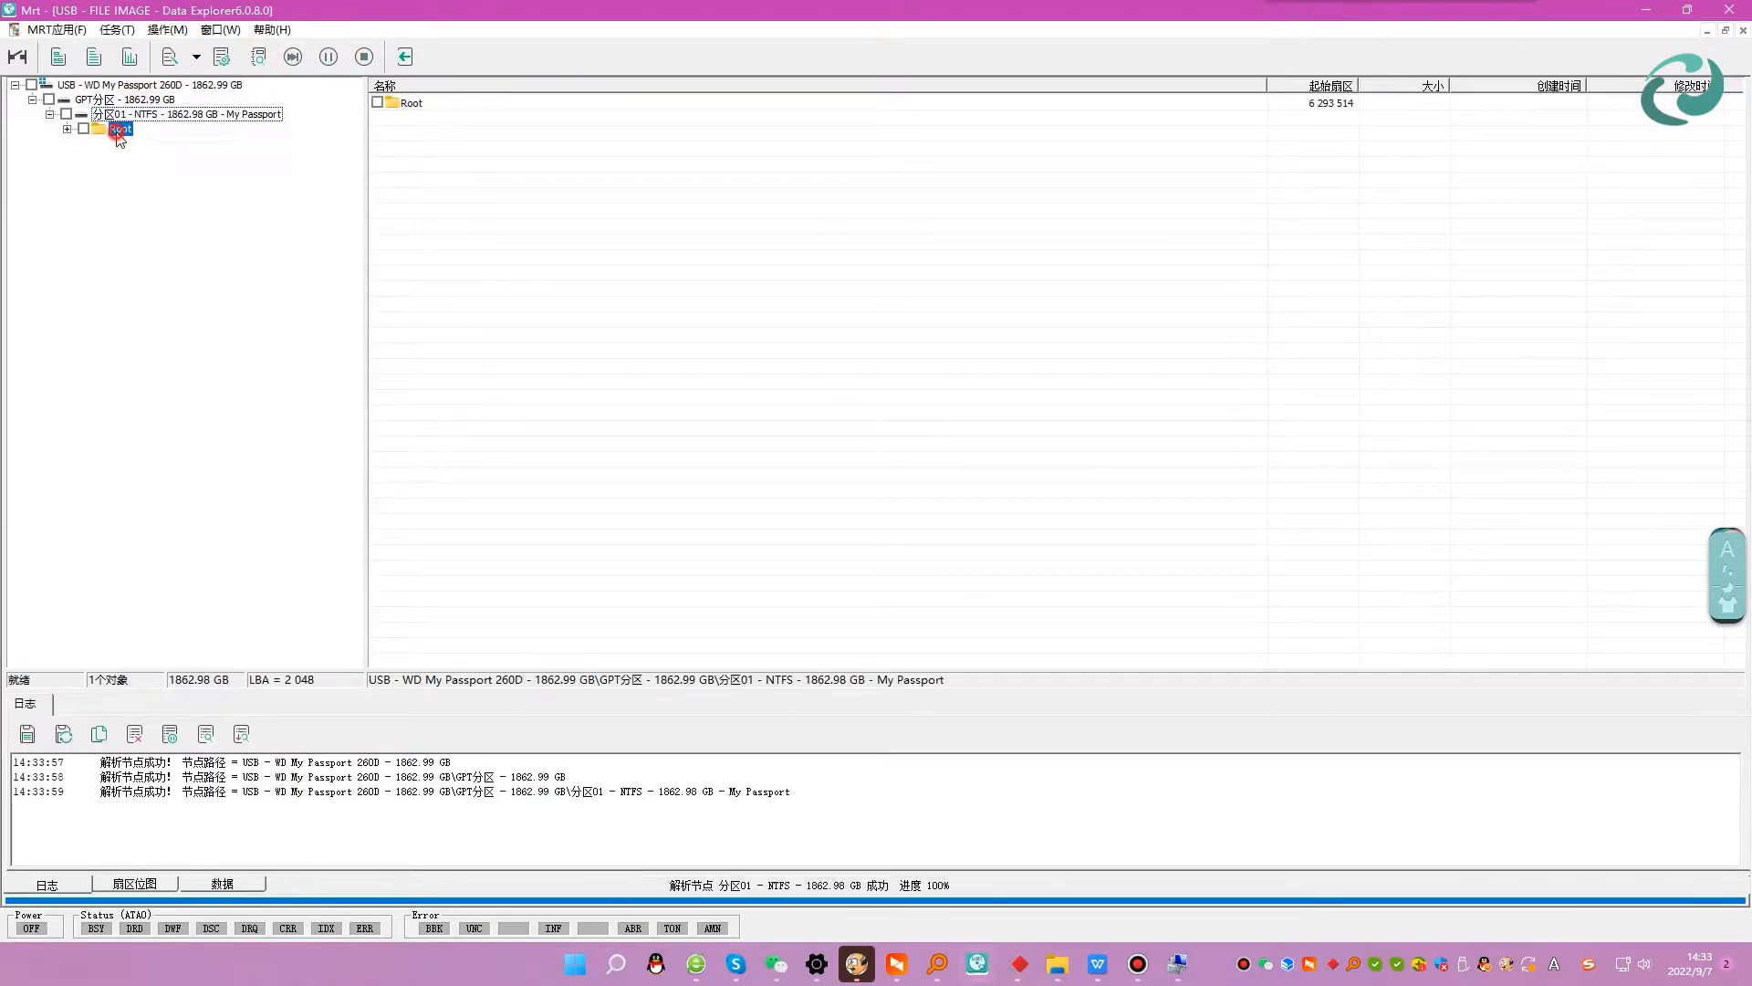
left_click(405, 56)
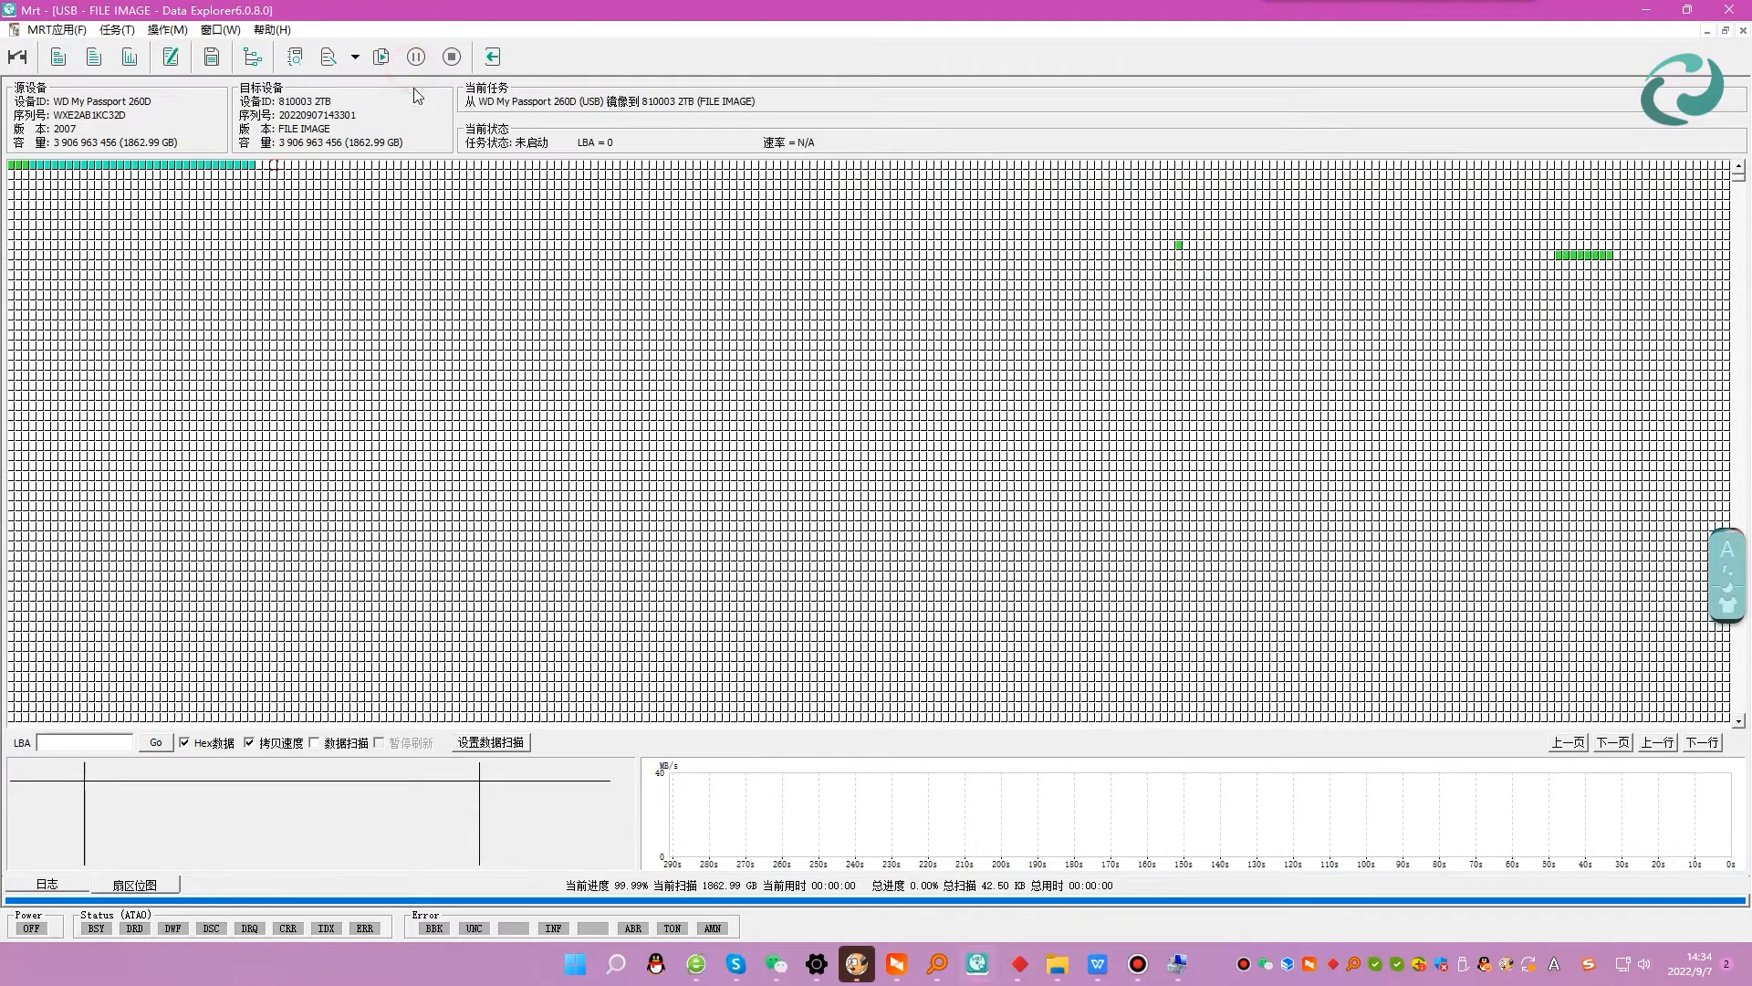
Run the imaging task for a few seconds and stop it.
left_click(382, 56)
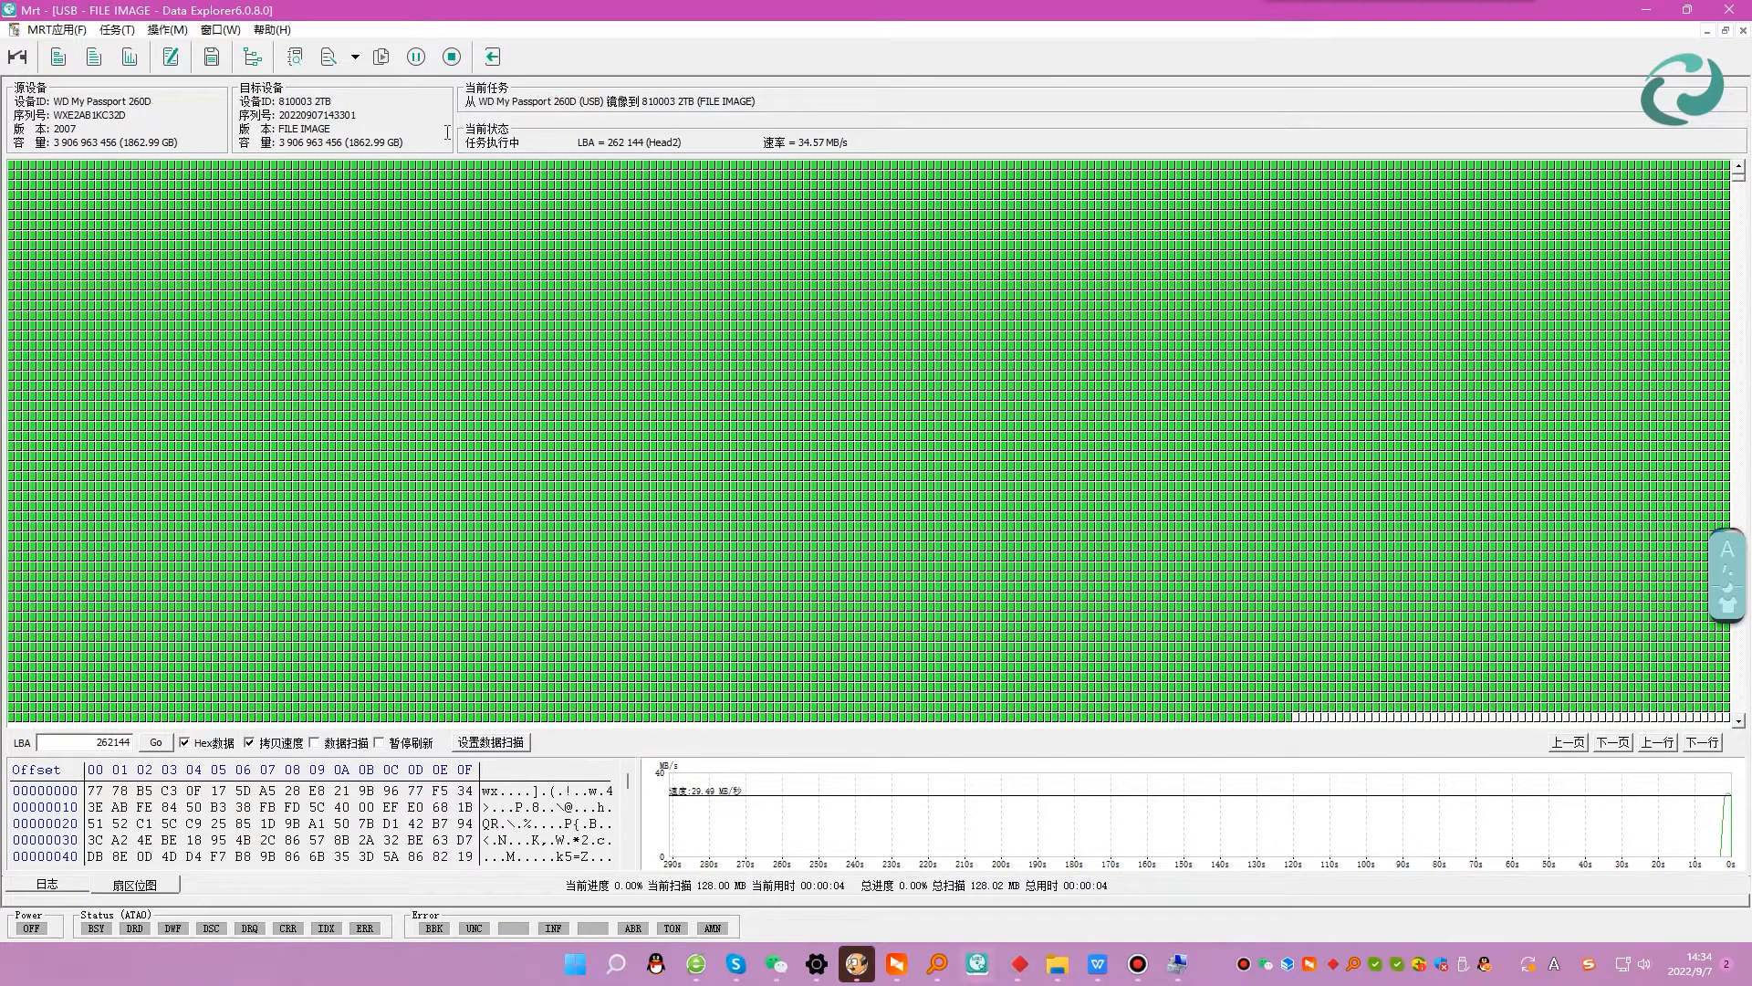
left_click(452, 57)
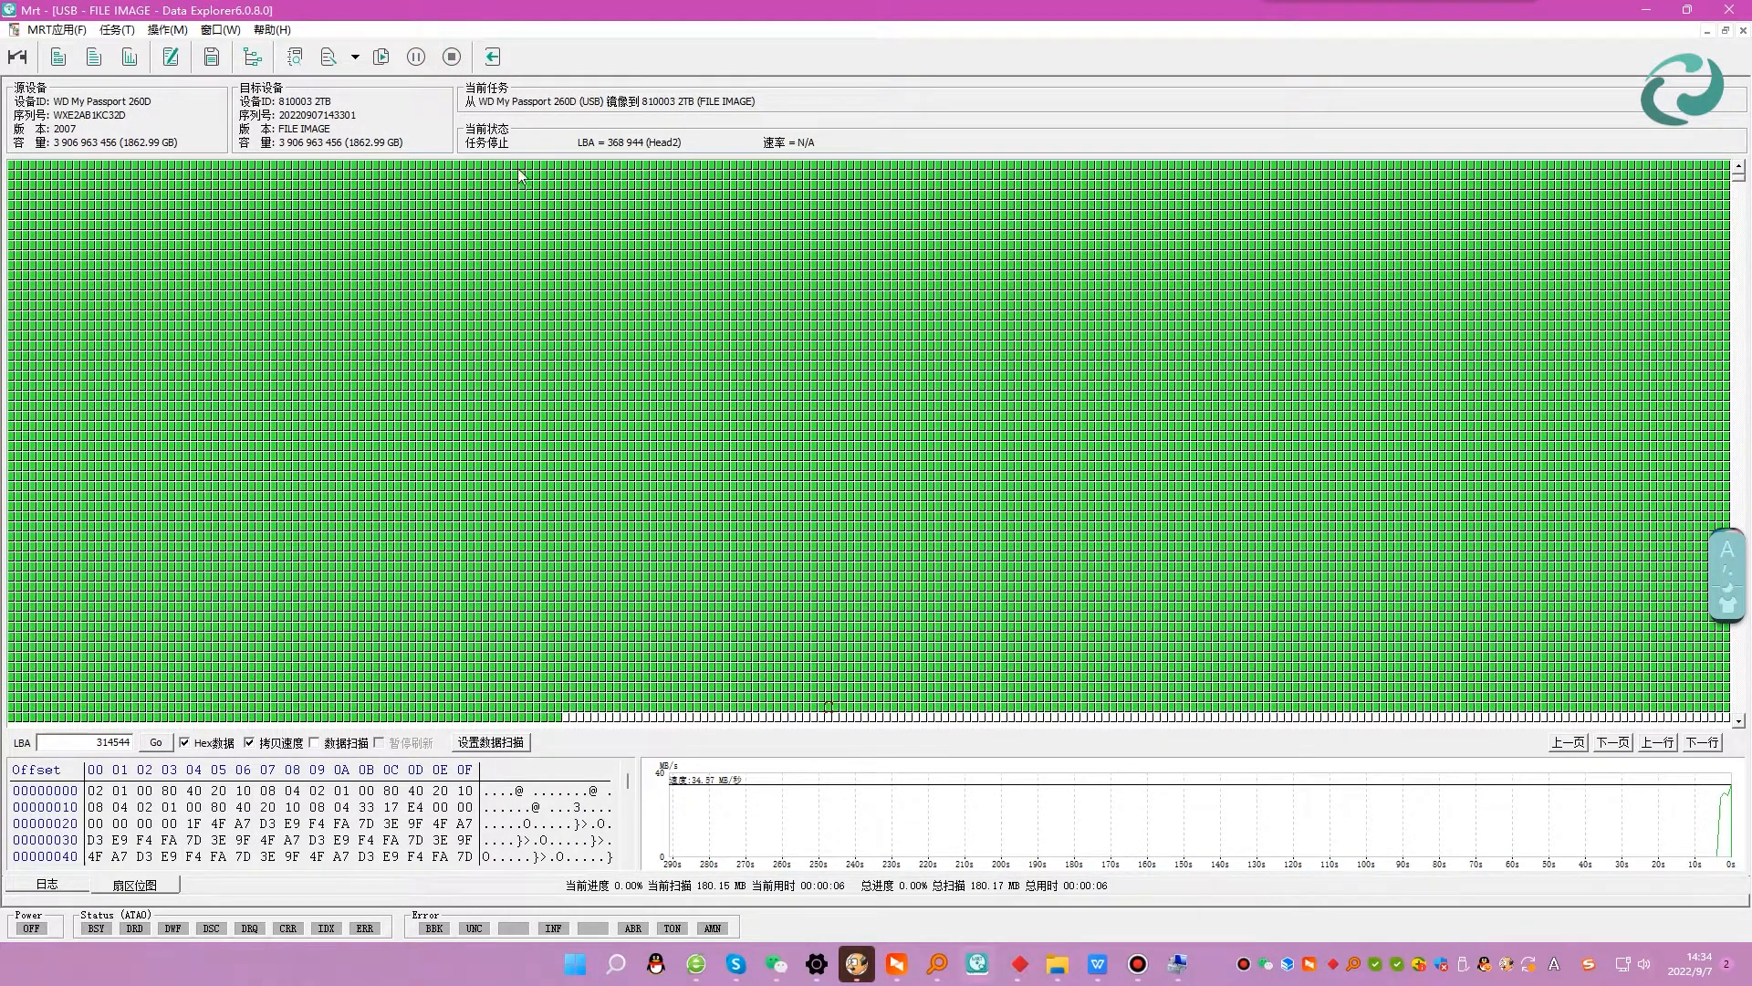
Examine the task statistics for all-zero sectors and the options for clearing the sector map, leaving them unapplied.
left_click(130, 61)
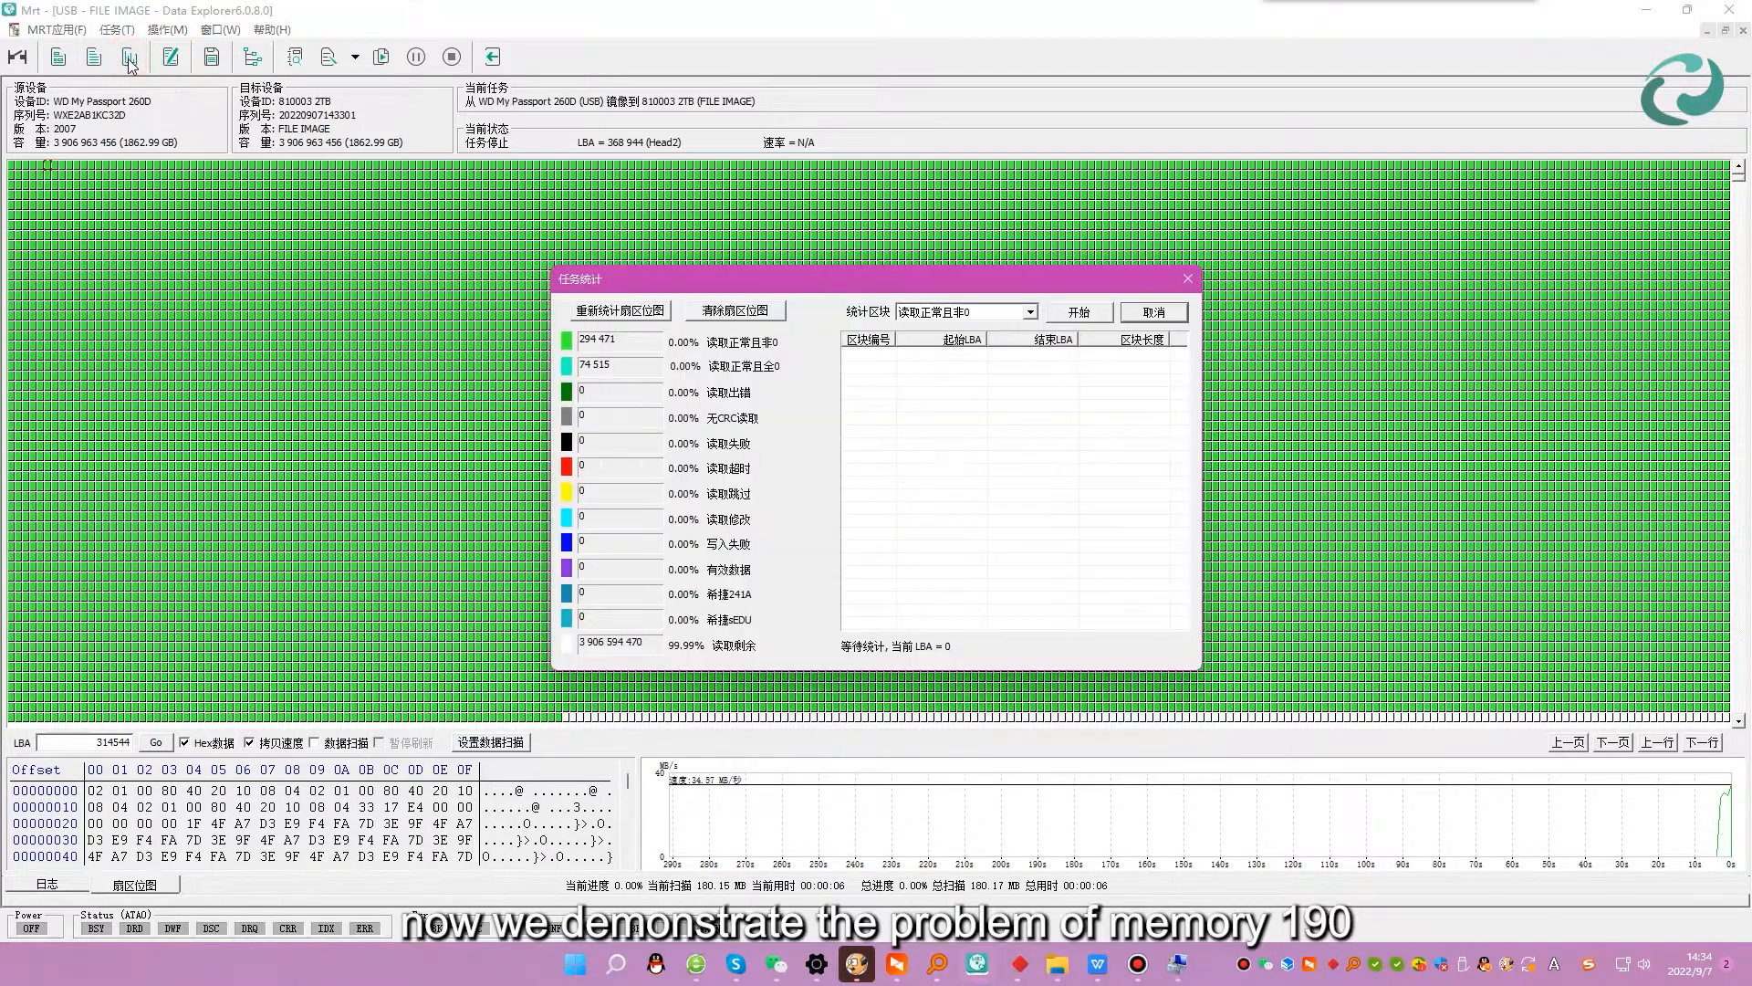
double_click(636, 370)
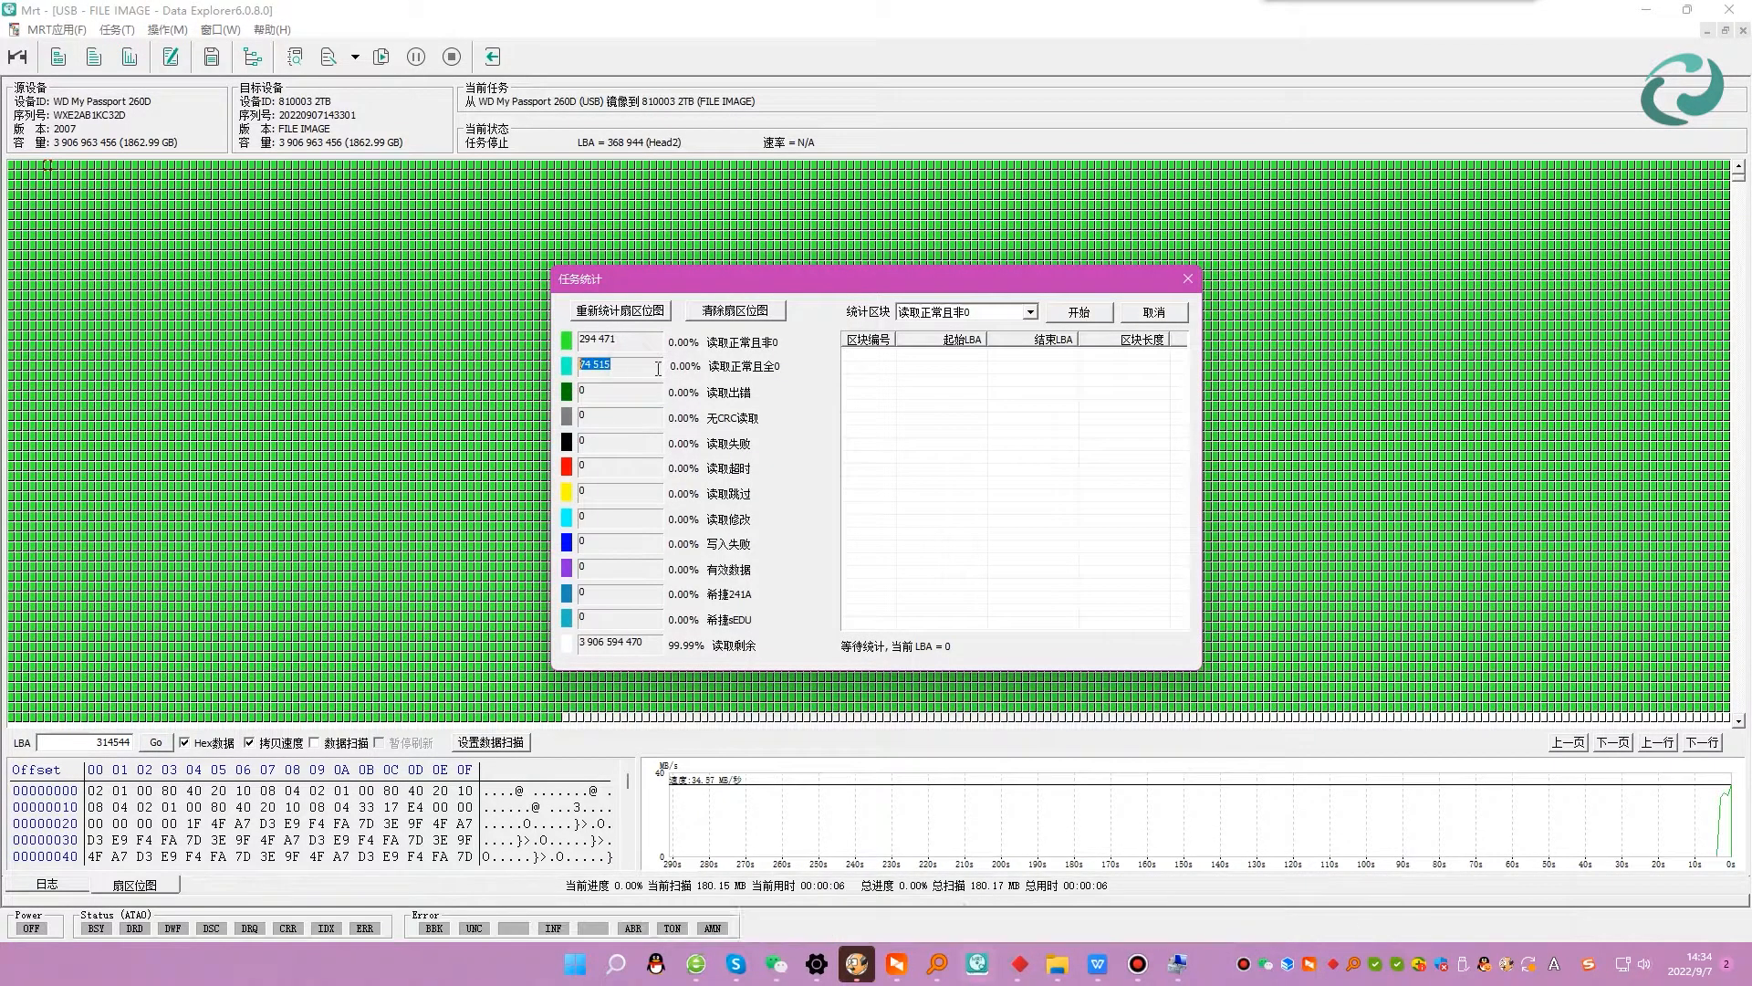
left_click(741, 319)
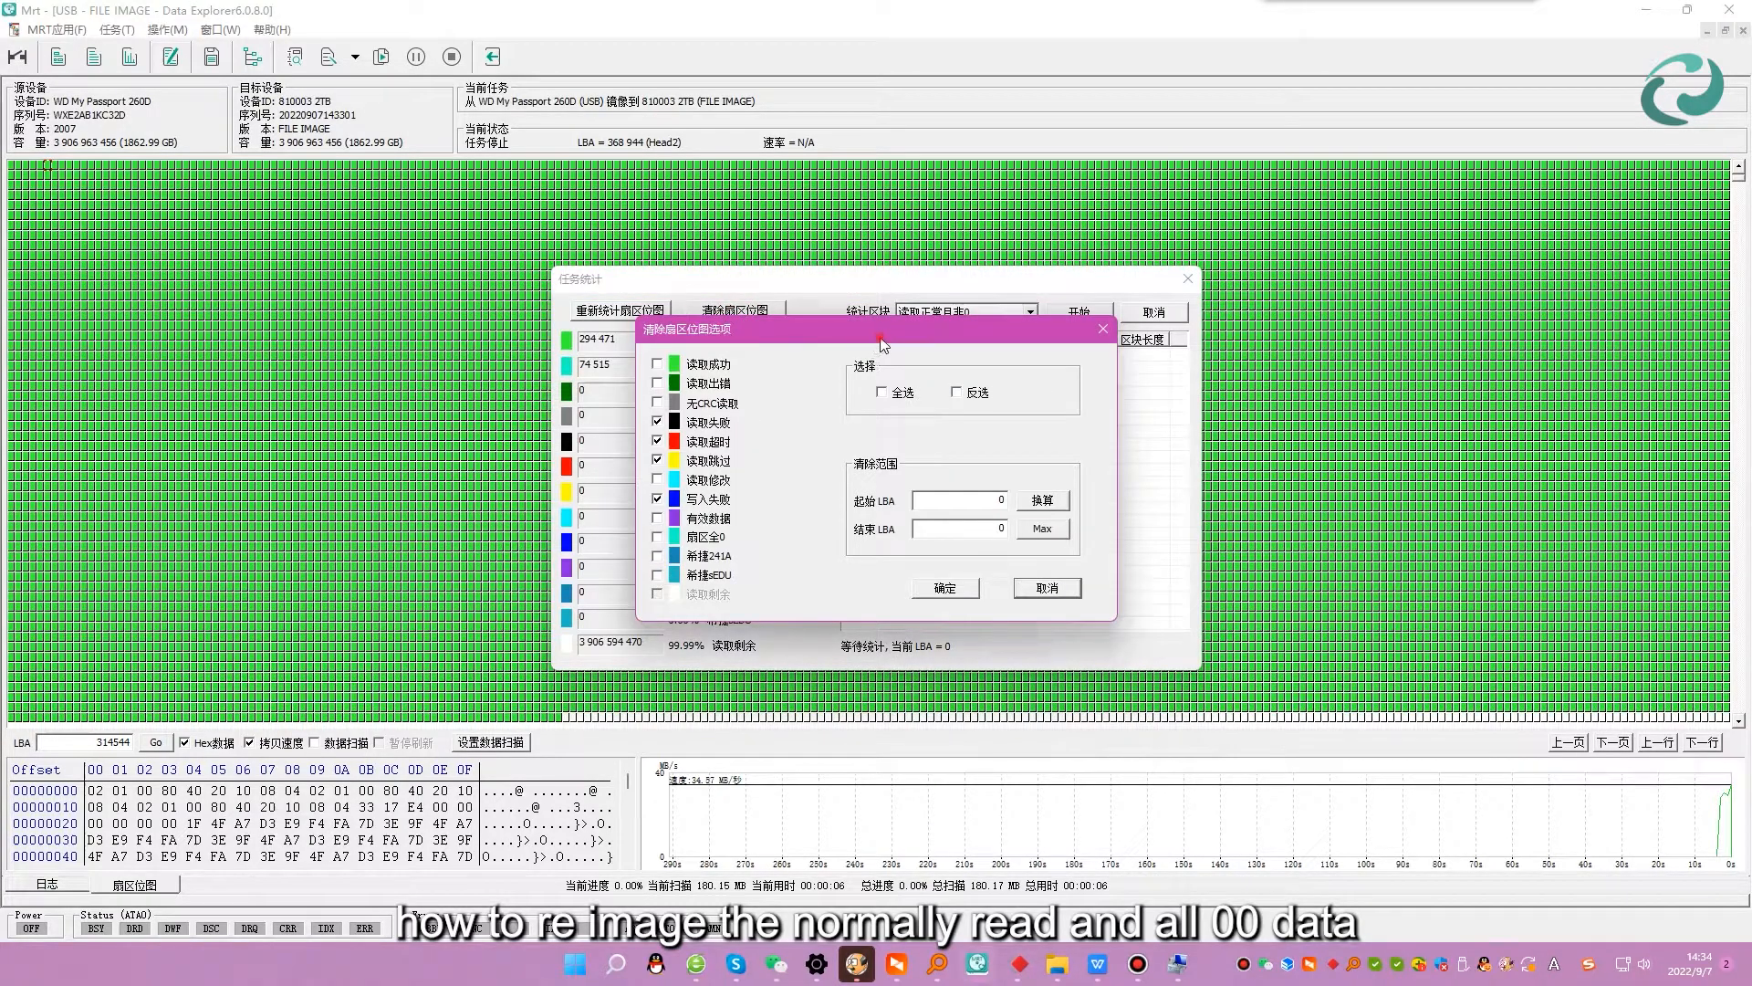
left_click_drag(883, 343, 1011, 265)
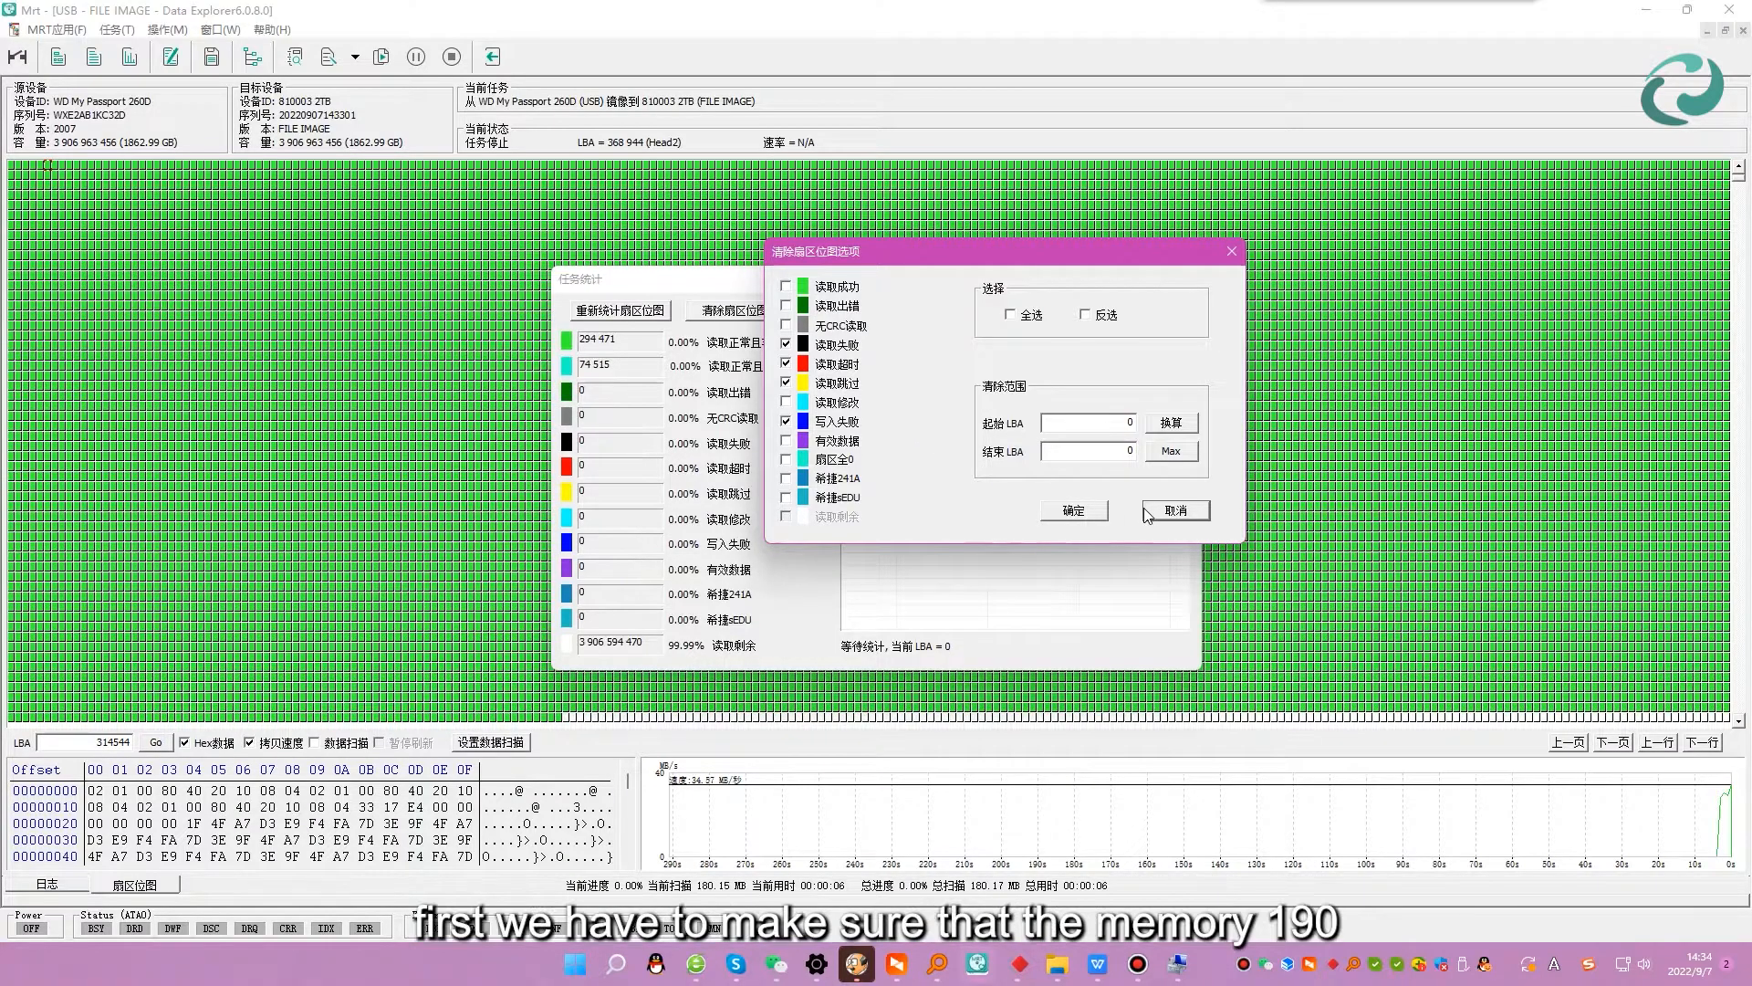
left_click(1176, 511)
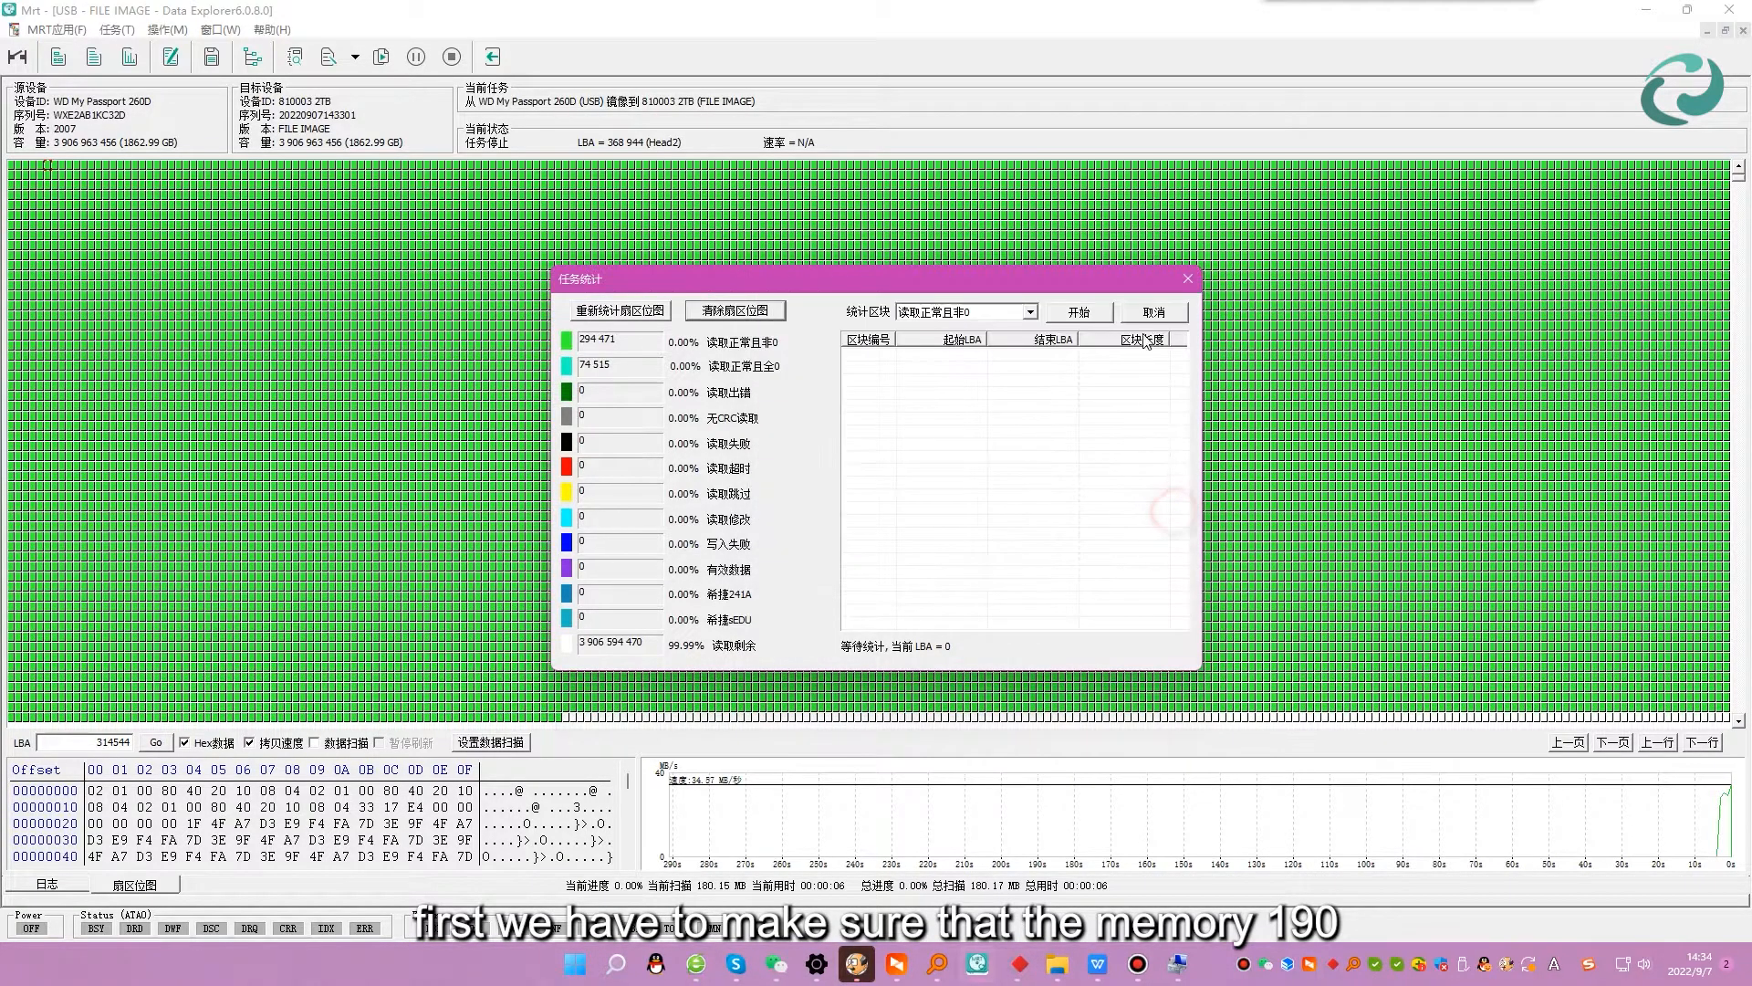
left_click(1189, 280)
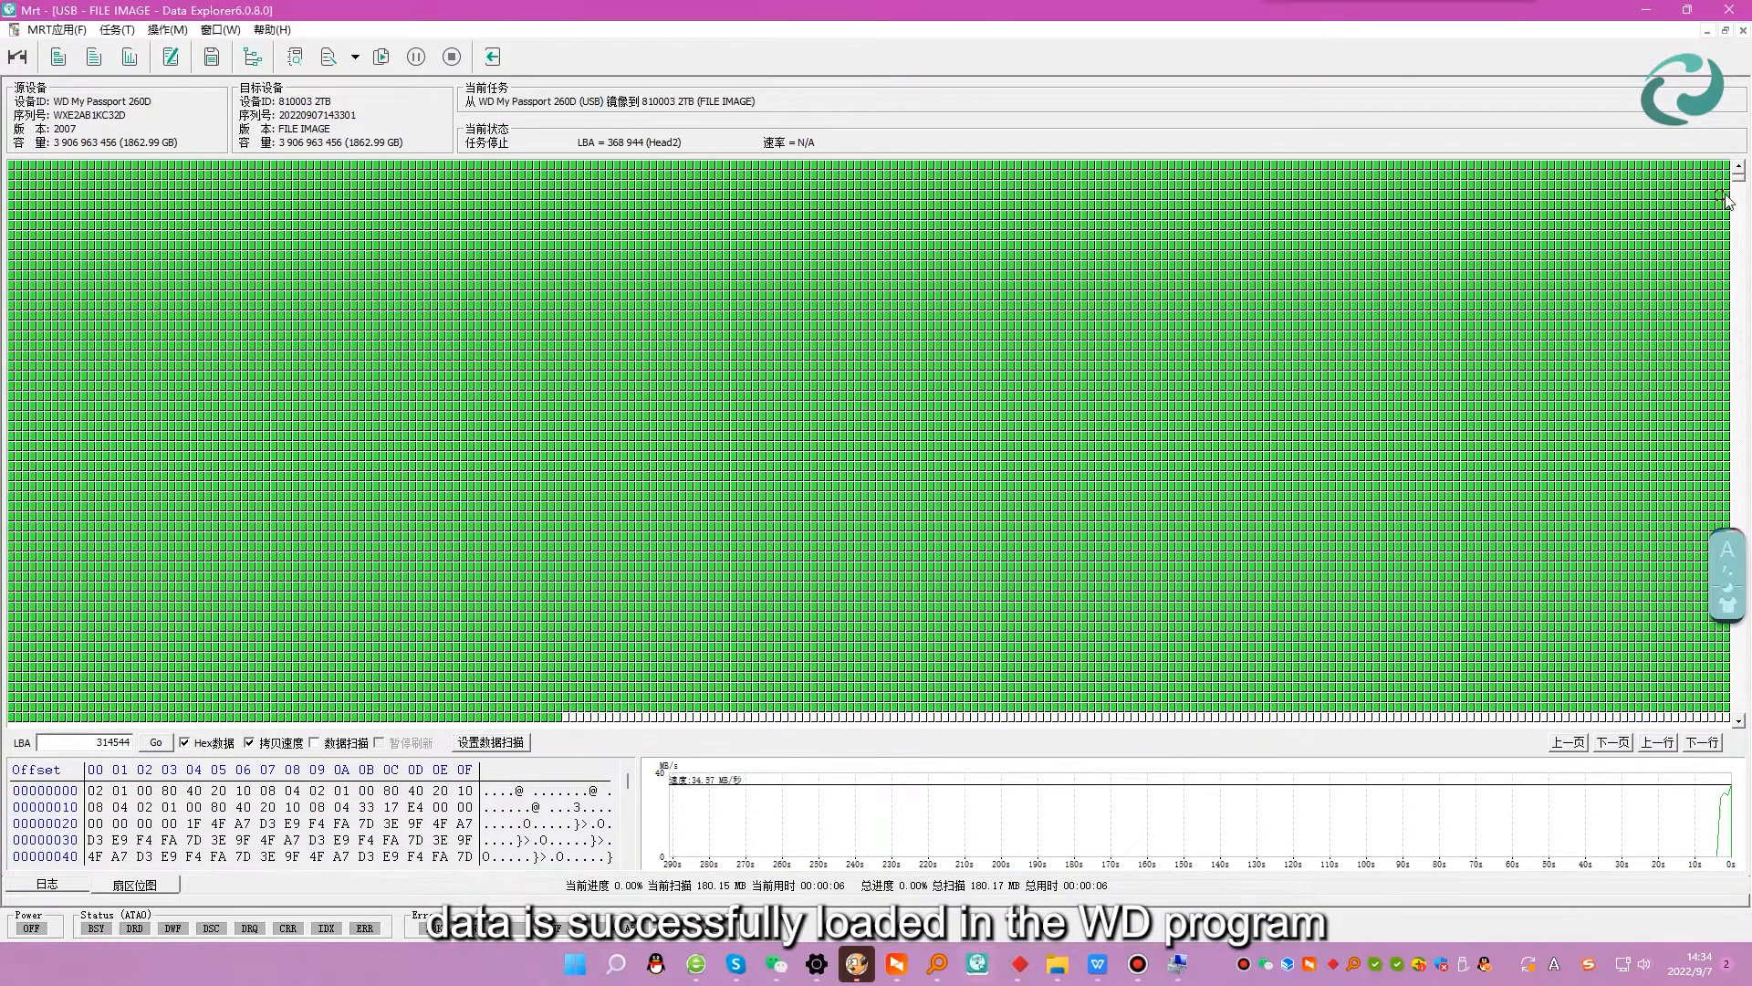
Resume the imaging task to copy more sectors and stop it again.
left_click(382, 57)
left_click(772, 620)
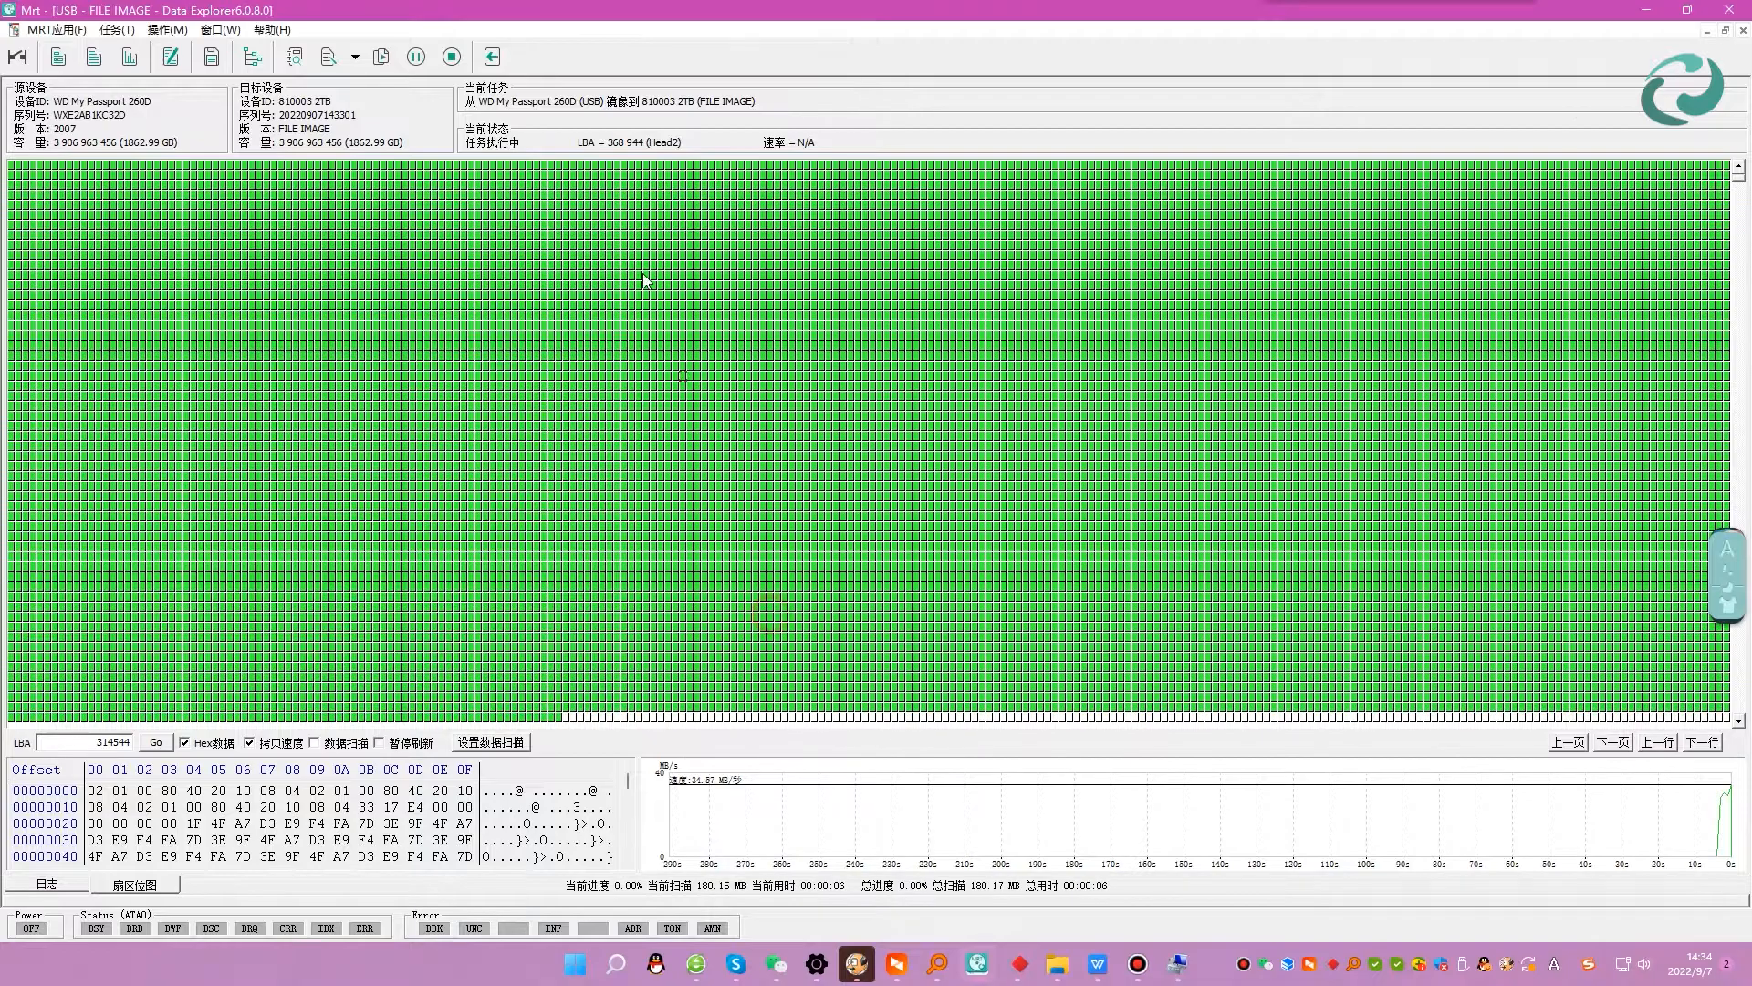
left_click(450, 56)
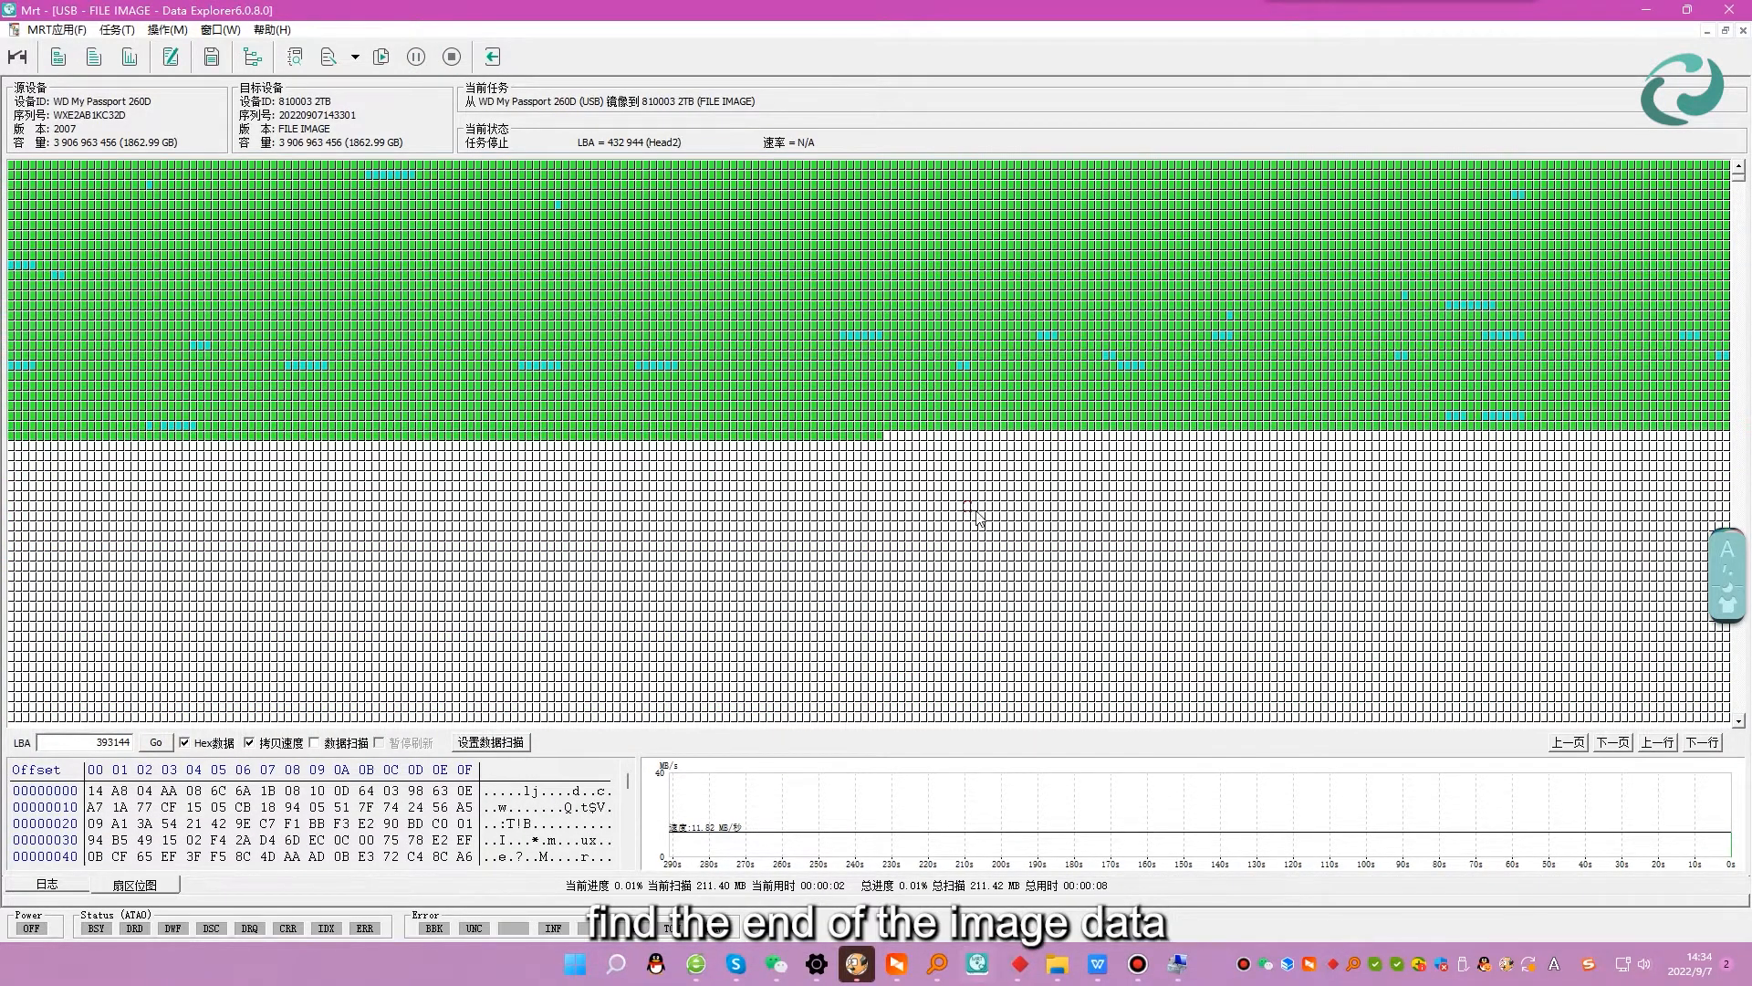
Copy the sector LBA at the end of the imaged area and set it, 432949, as the end LBA of the map clearing range.
right_click(924, 437)
left_click(958, 470)
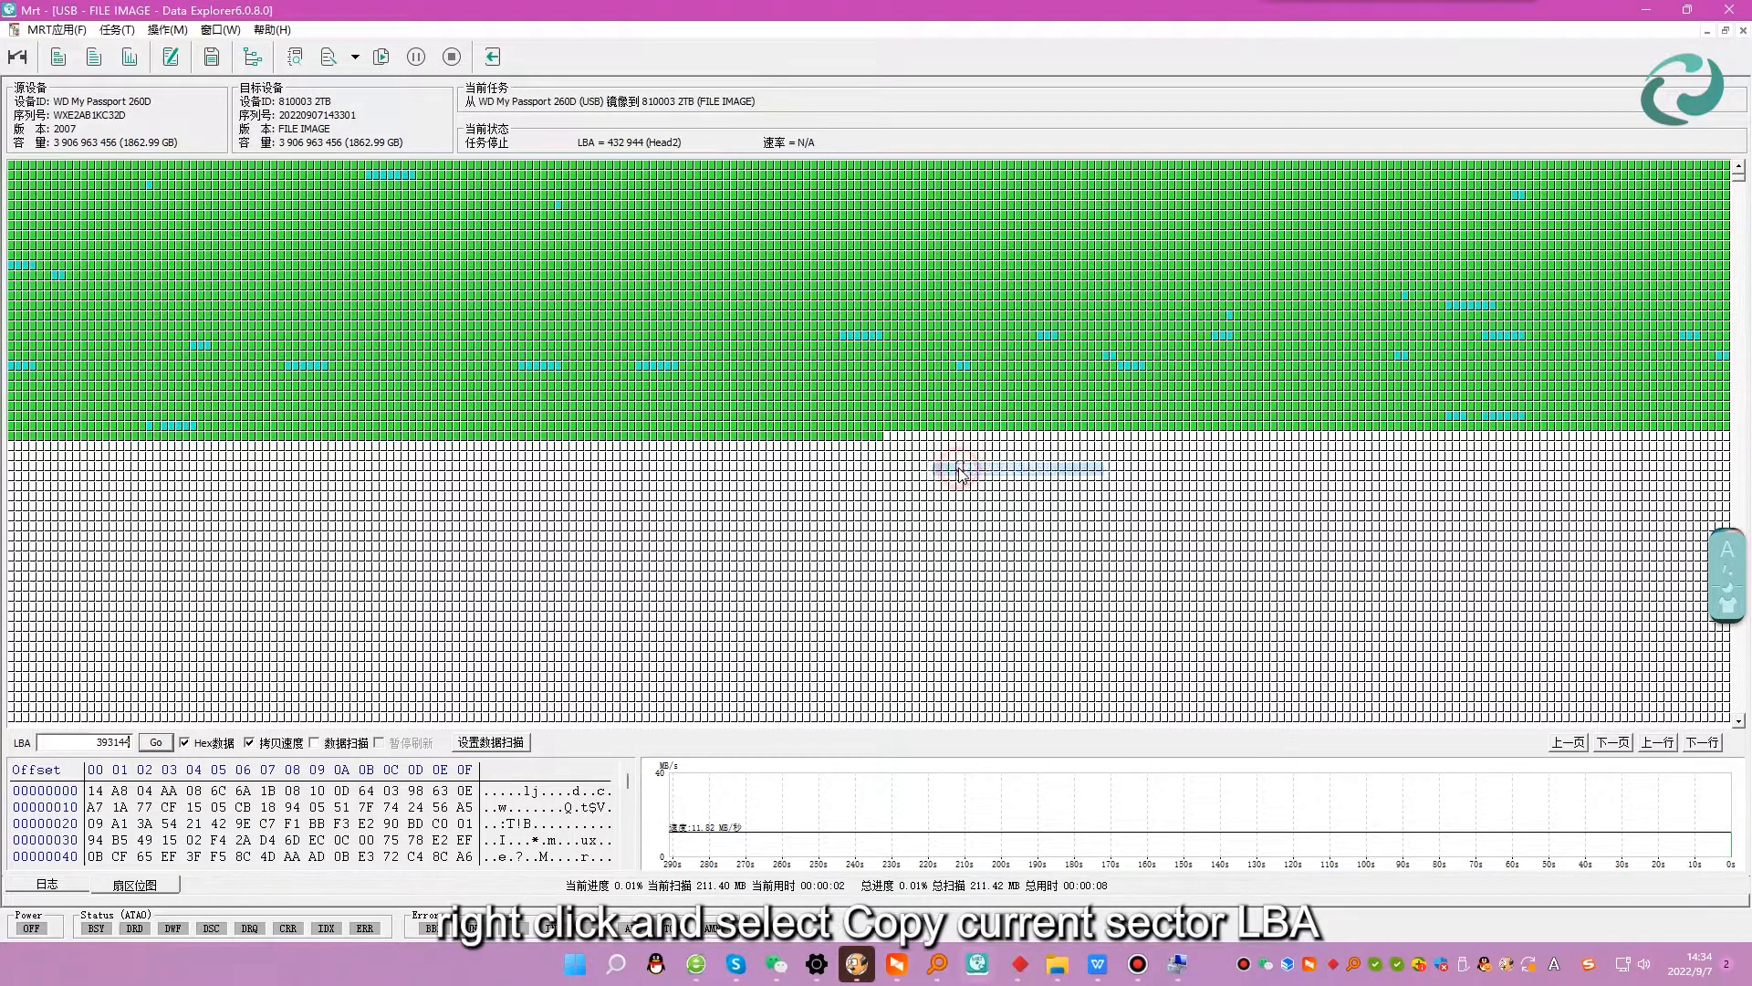
left_click(130, 57)
left_click(737, 311)
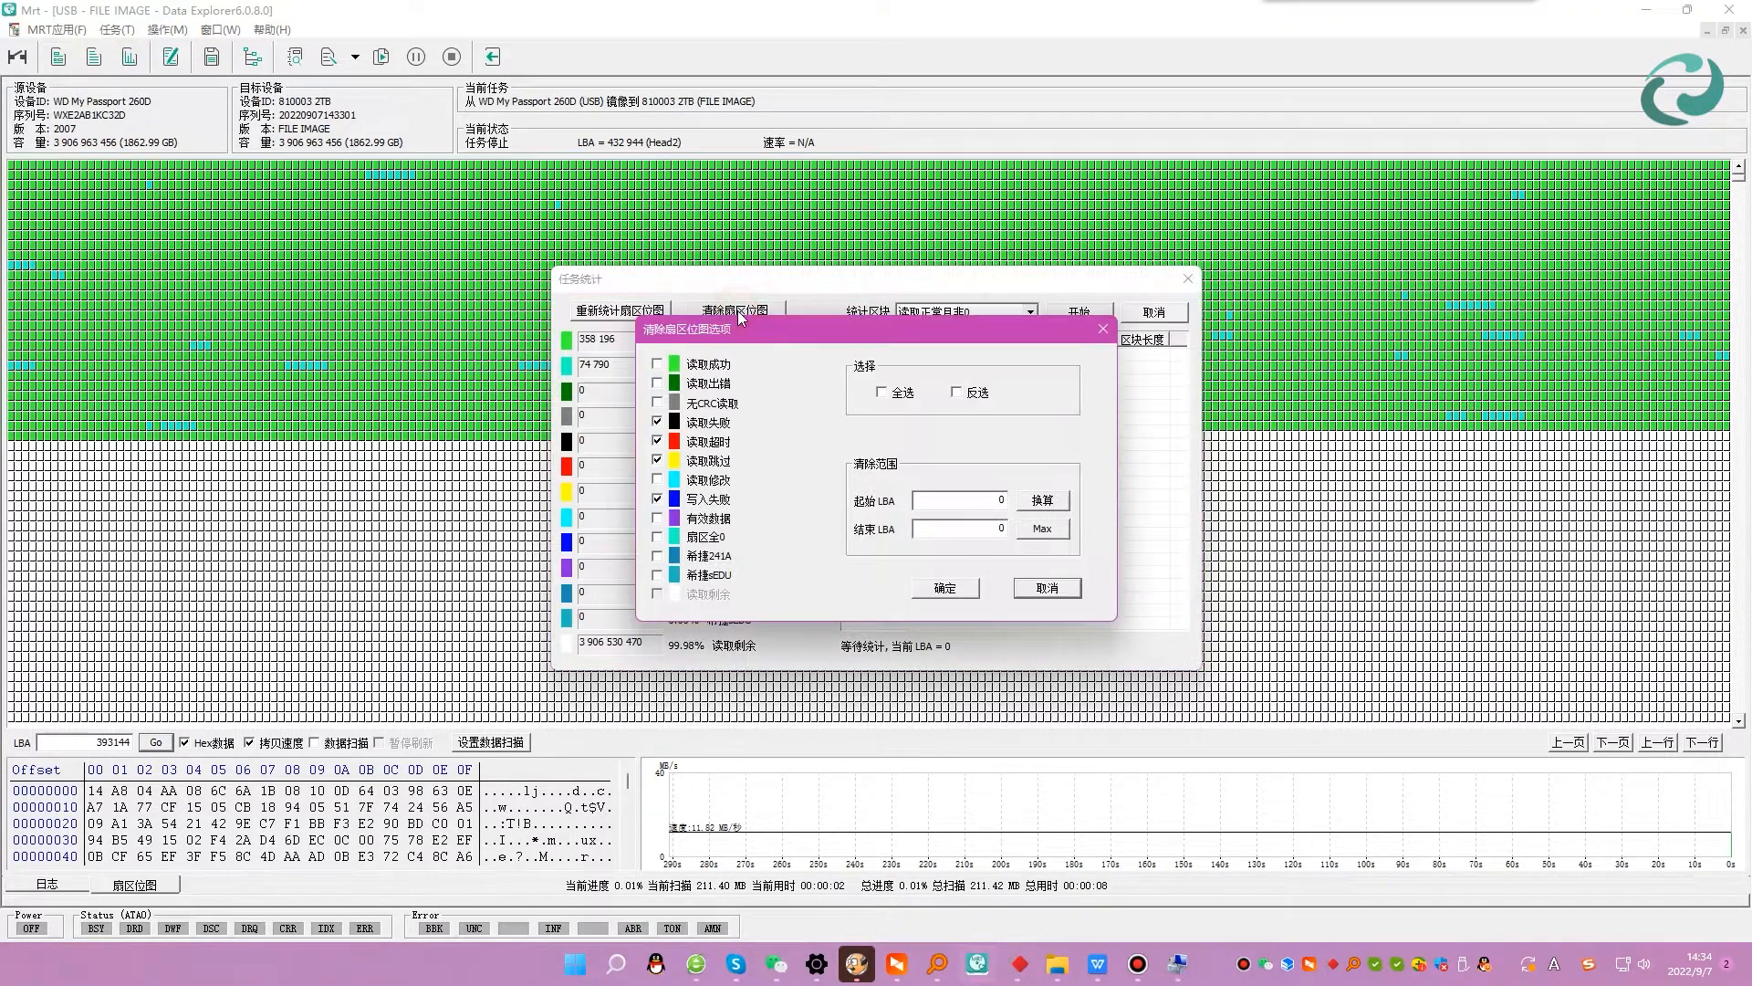
left_click(1001, 526)
right_click(1002, 527)
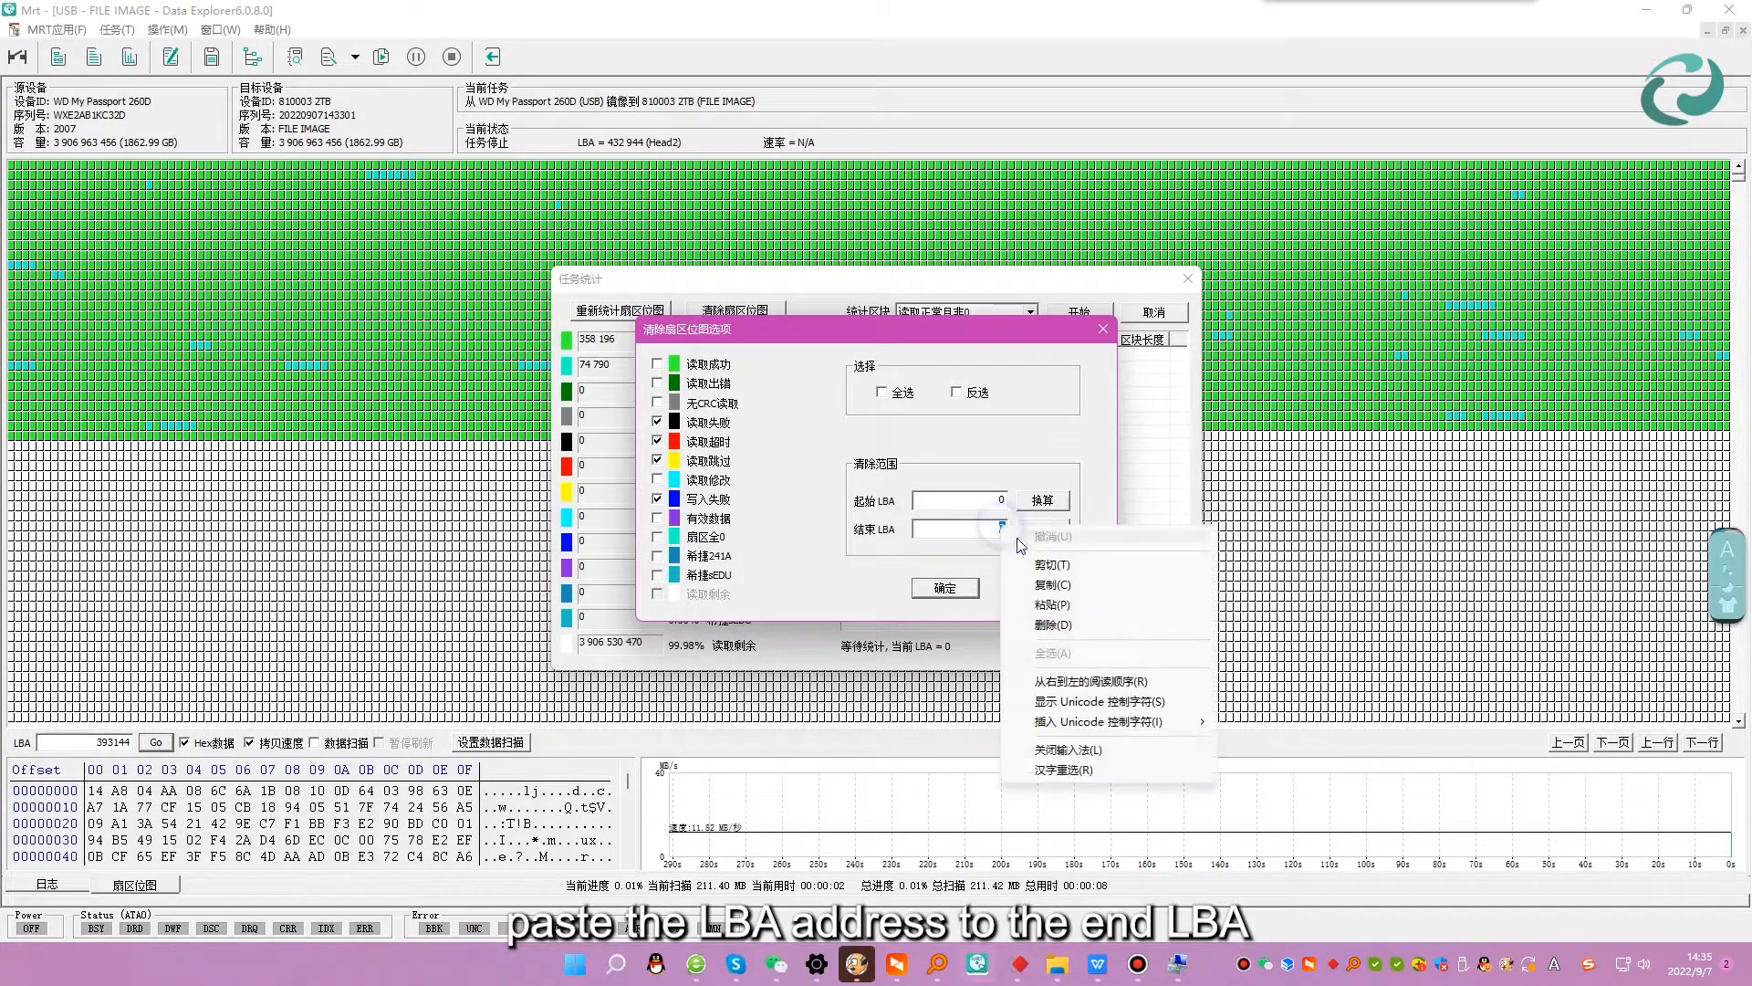
left_click(1041, 598)
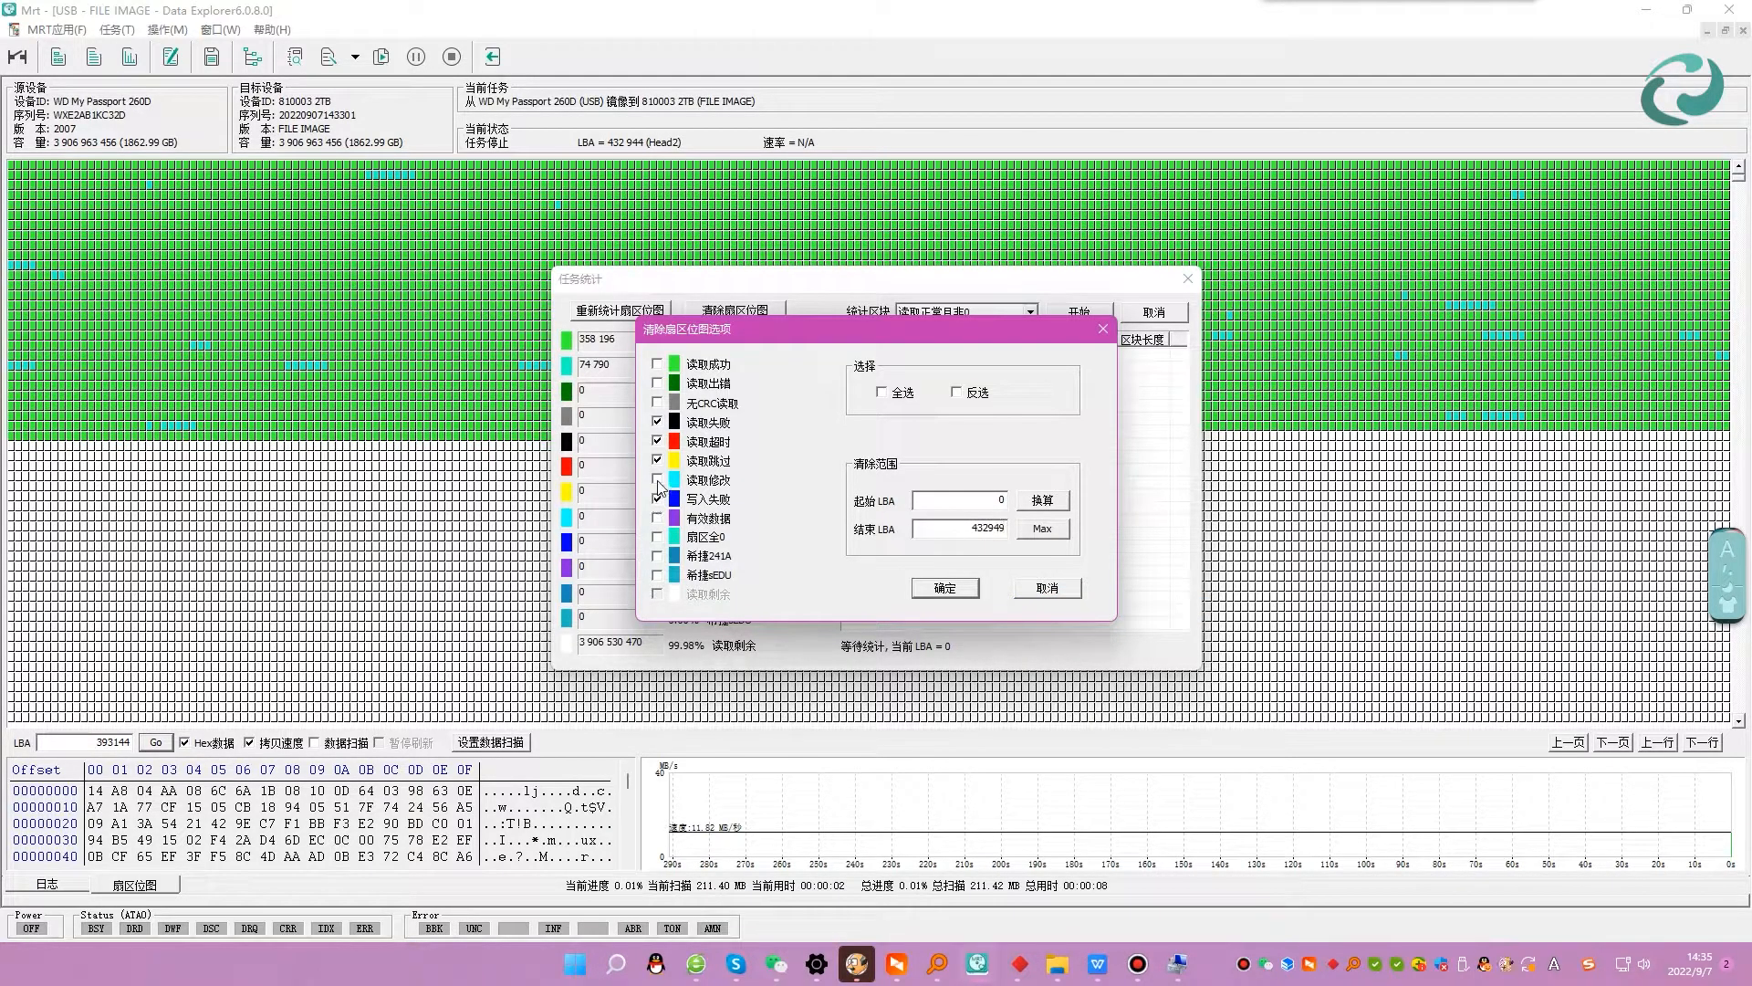
Clear only the all-zero sectors from the sector map within LBA 0 to 432949, and close the task statistics.
left_click(657, 421)
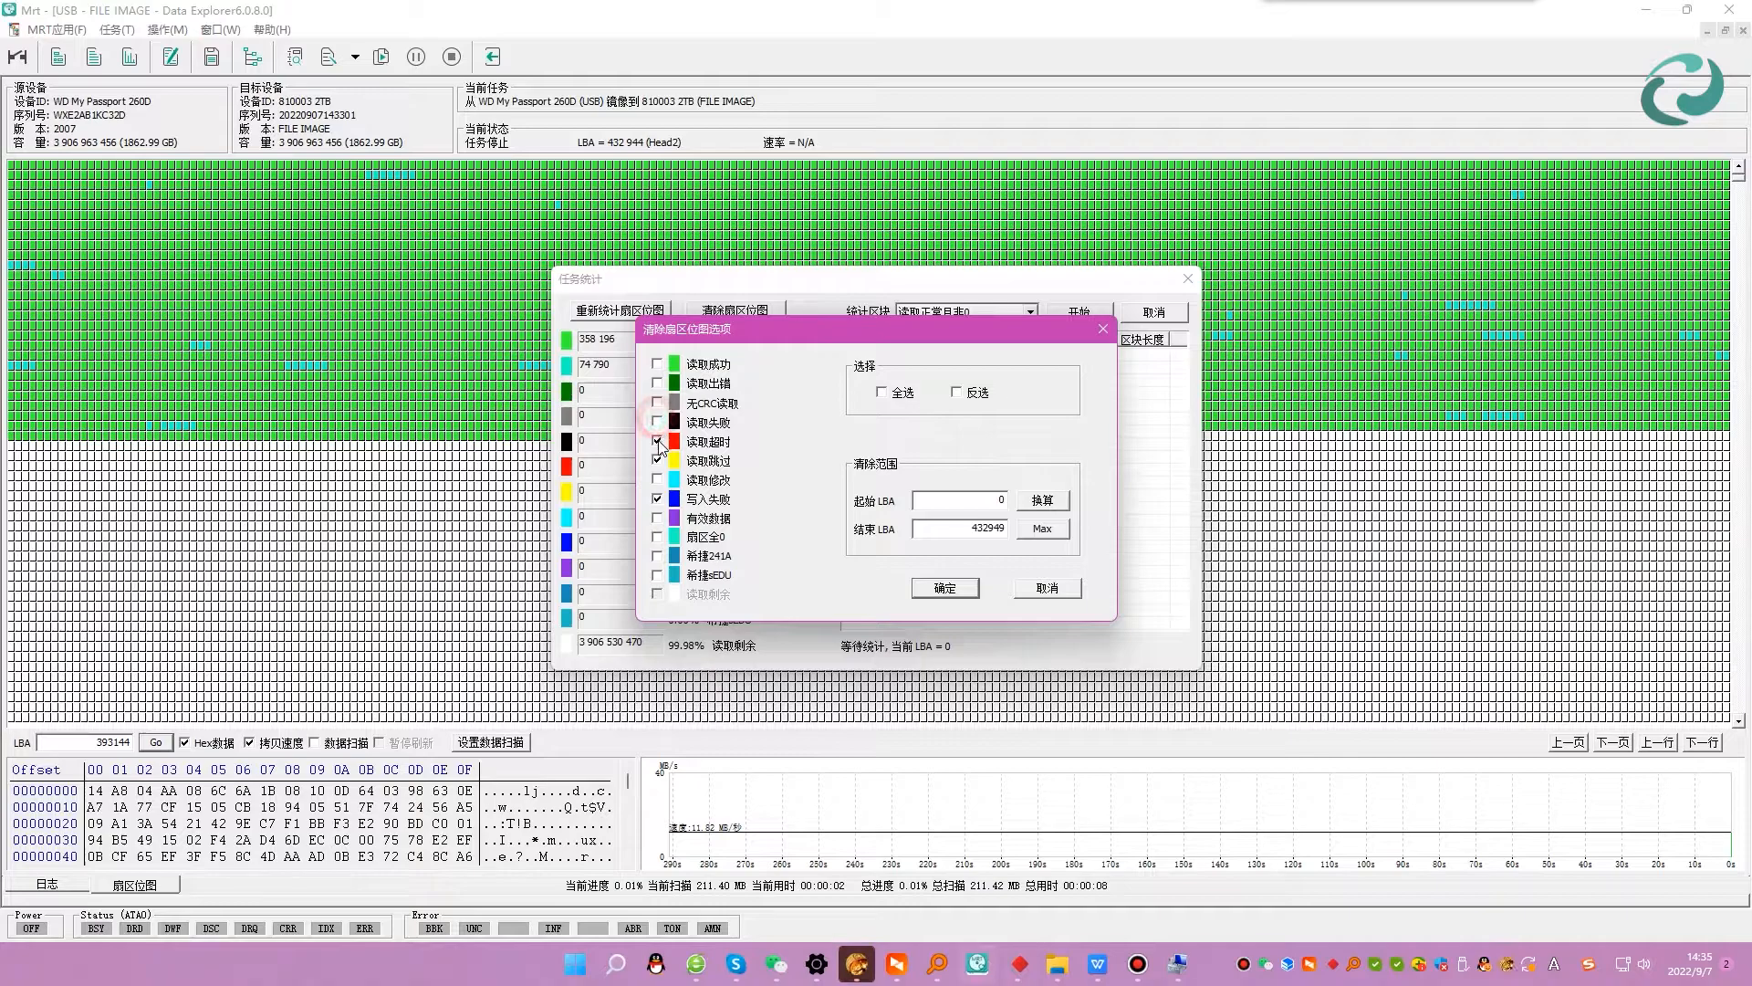
left_click(657, 441)
left_click(657, 460)
left_click(657, 498)
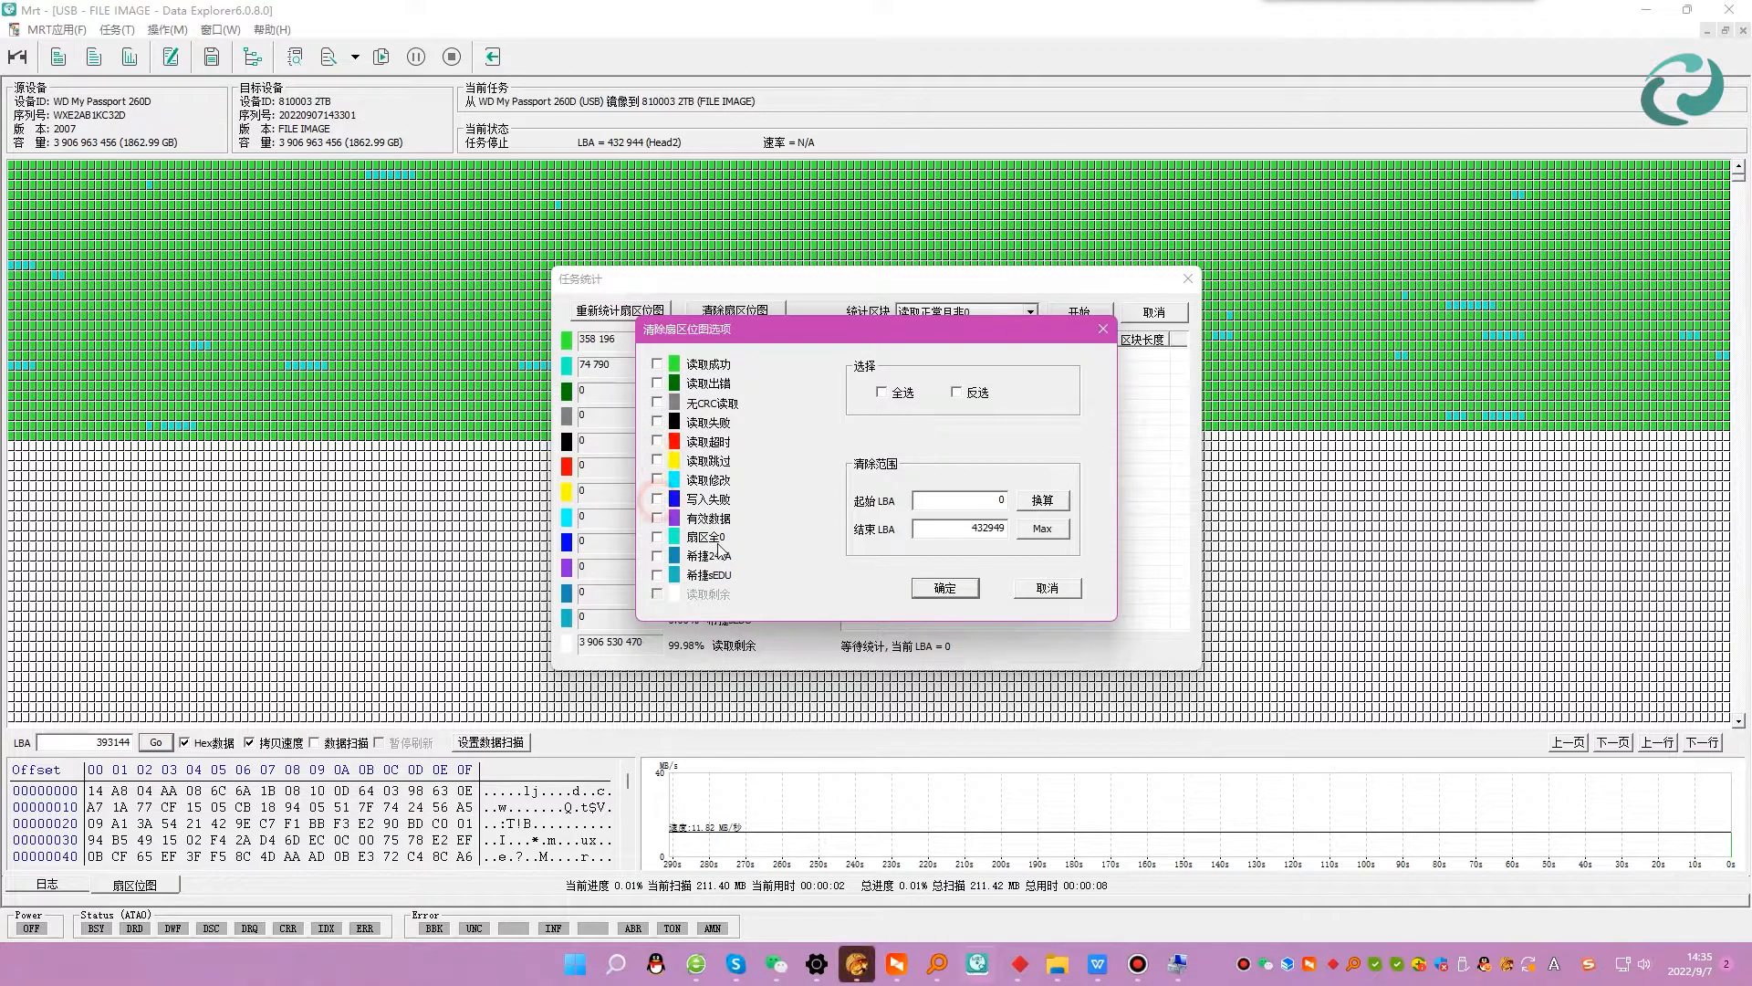
left_click(657, 536)
left_click(935, 590)
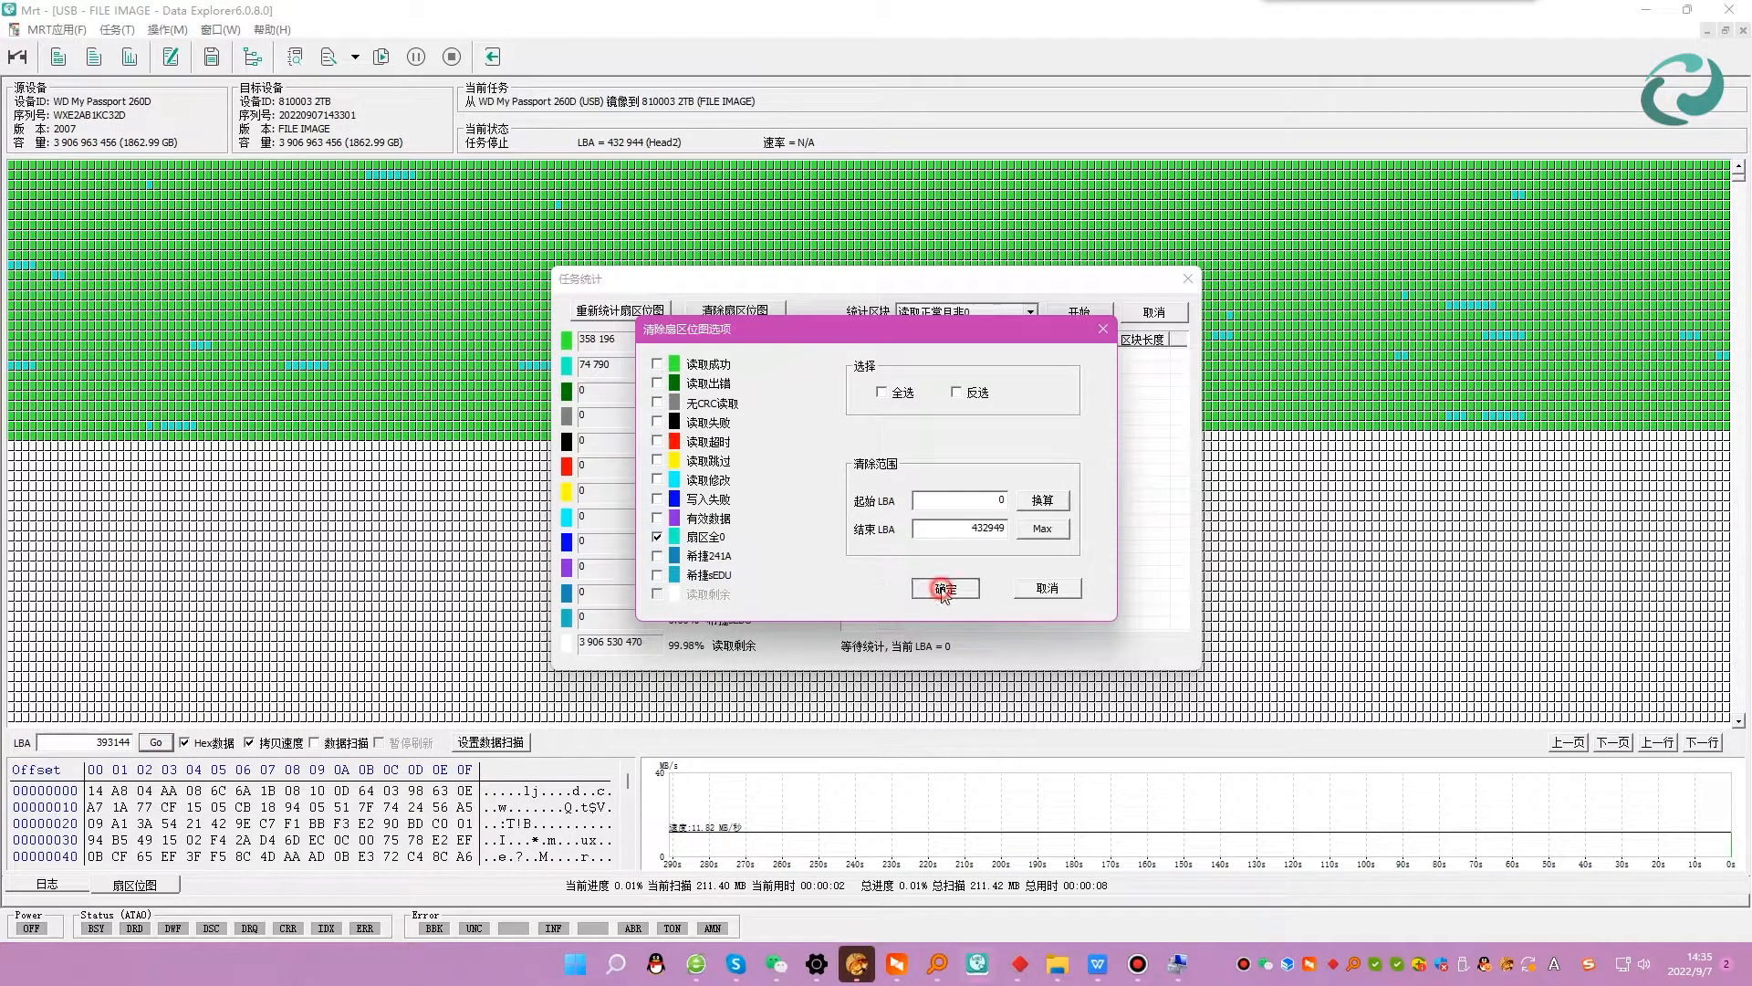
left_click(930, 521)
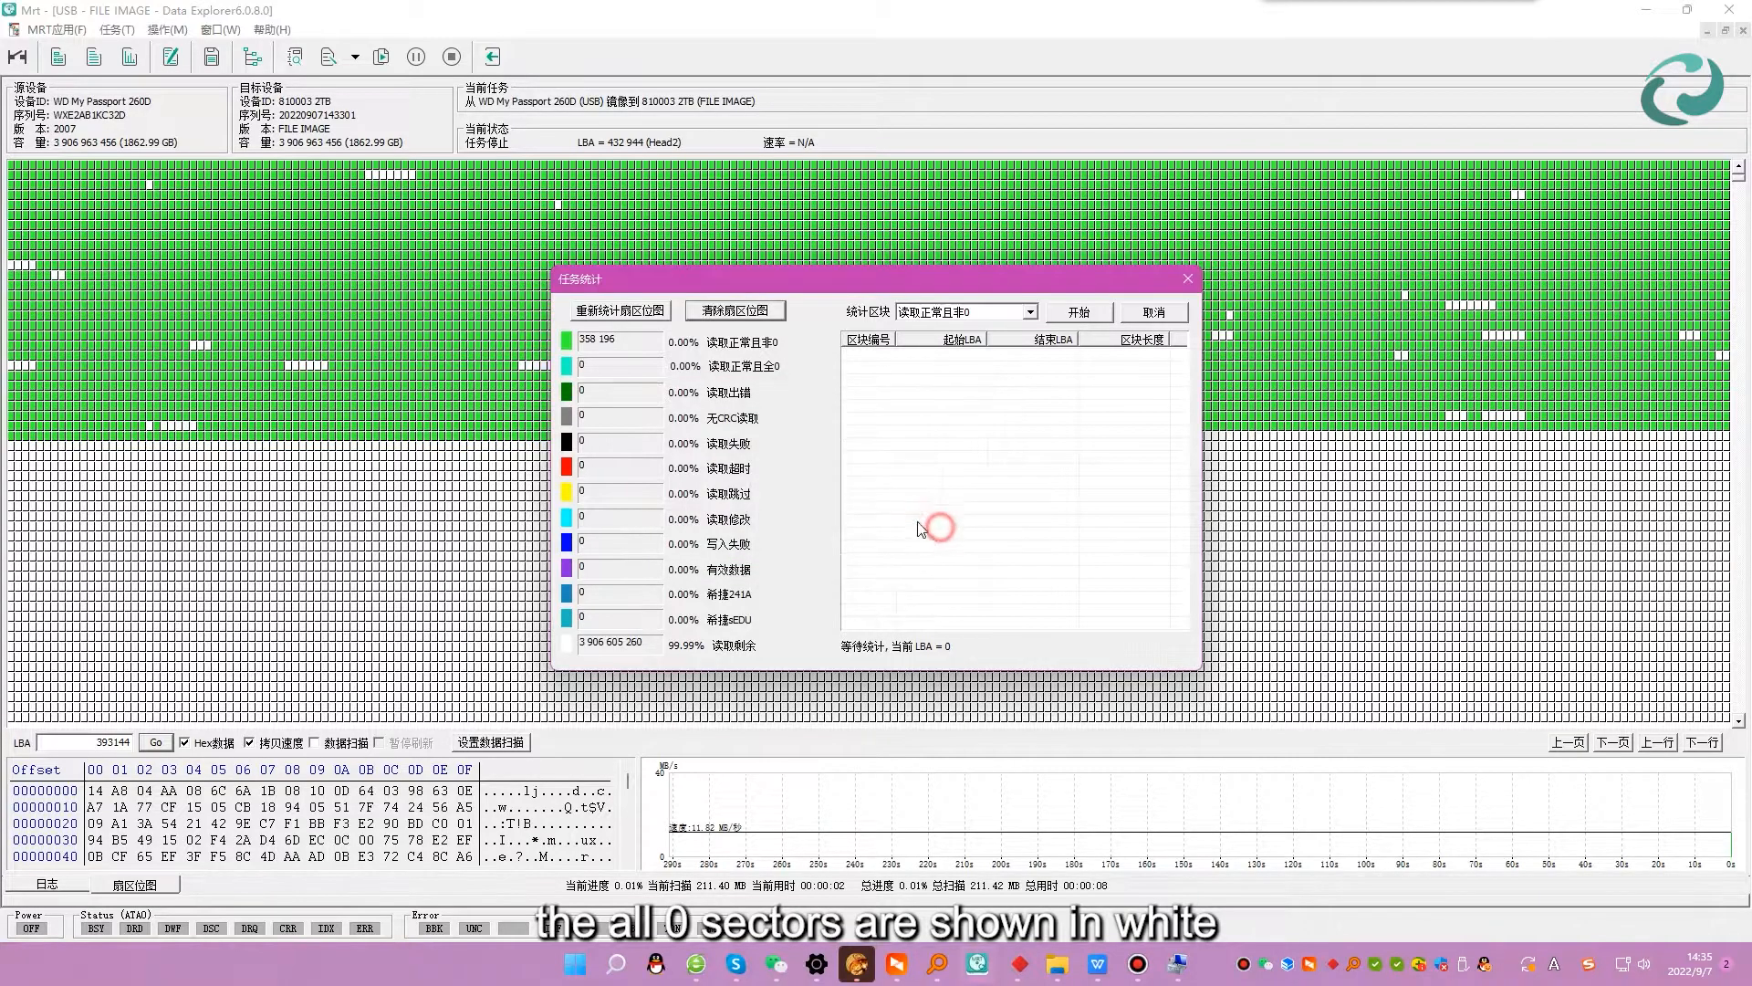
left_click(1188, 278)
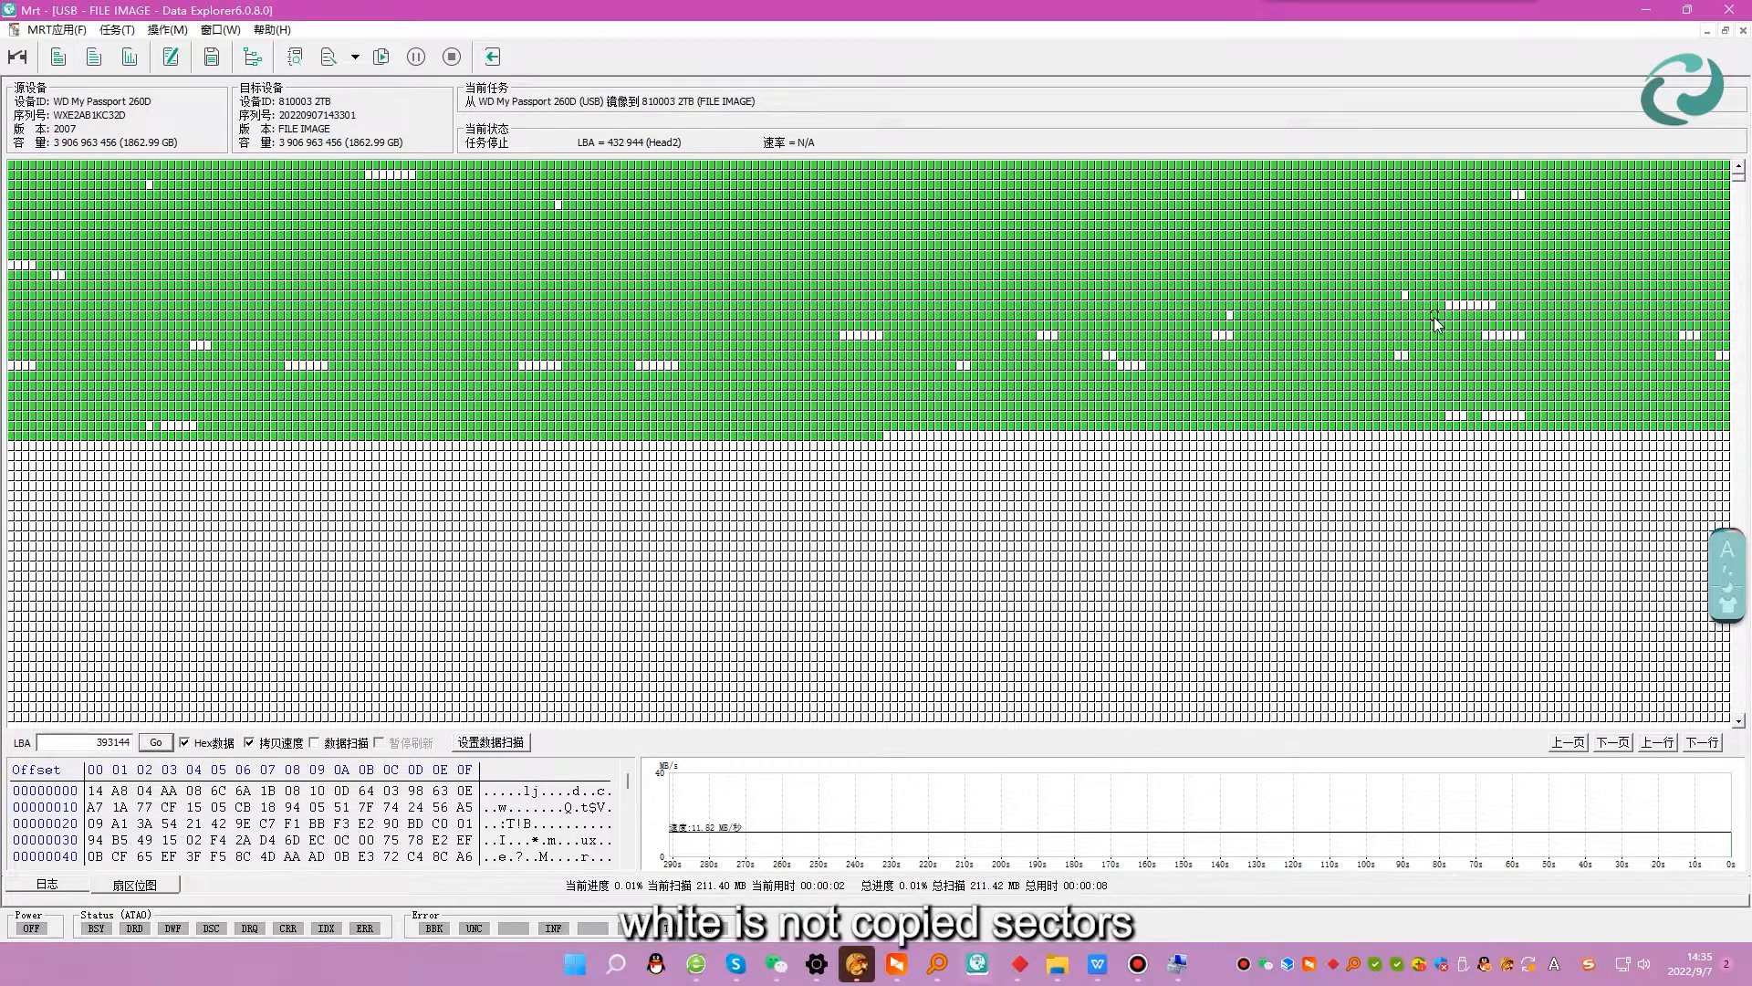
Copy the LBA at the end of the imaged area, set it, 432949, as the task's end LBA, and image the cleared sectors again.
right_click(904, 439)
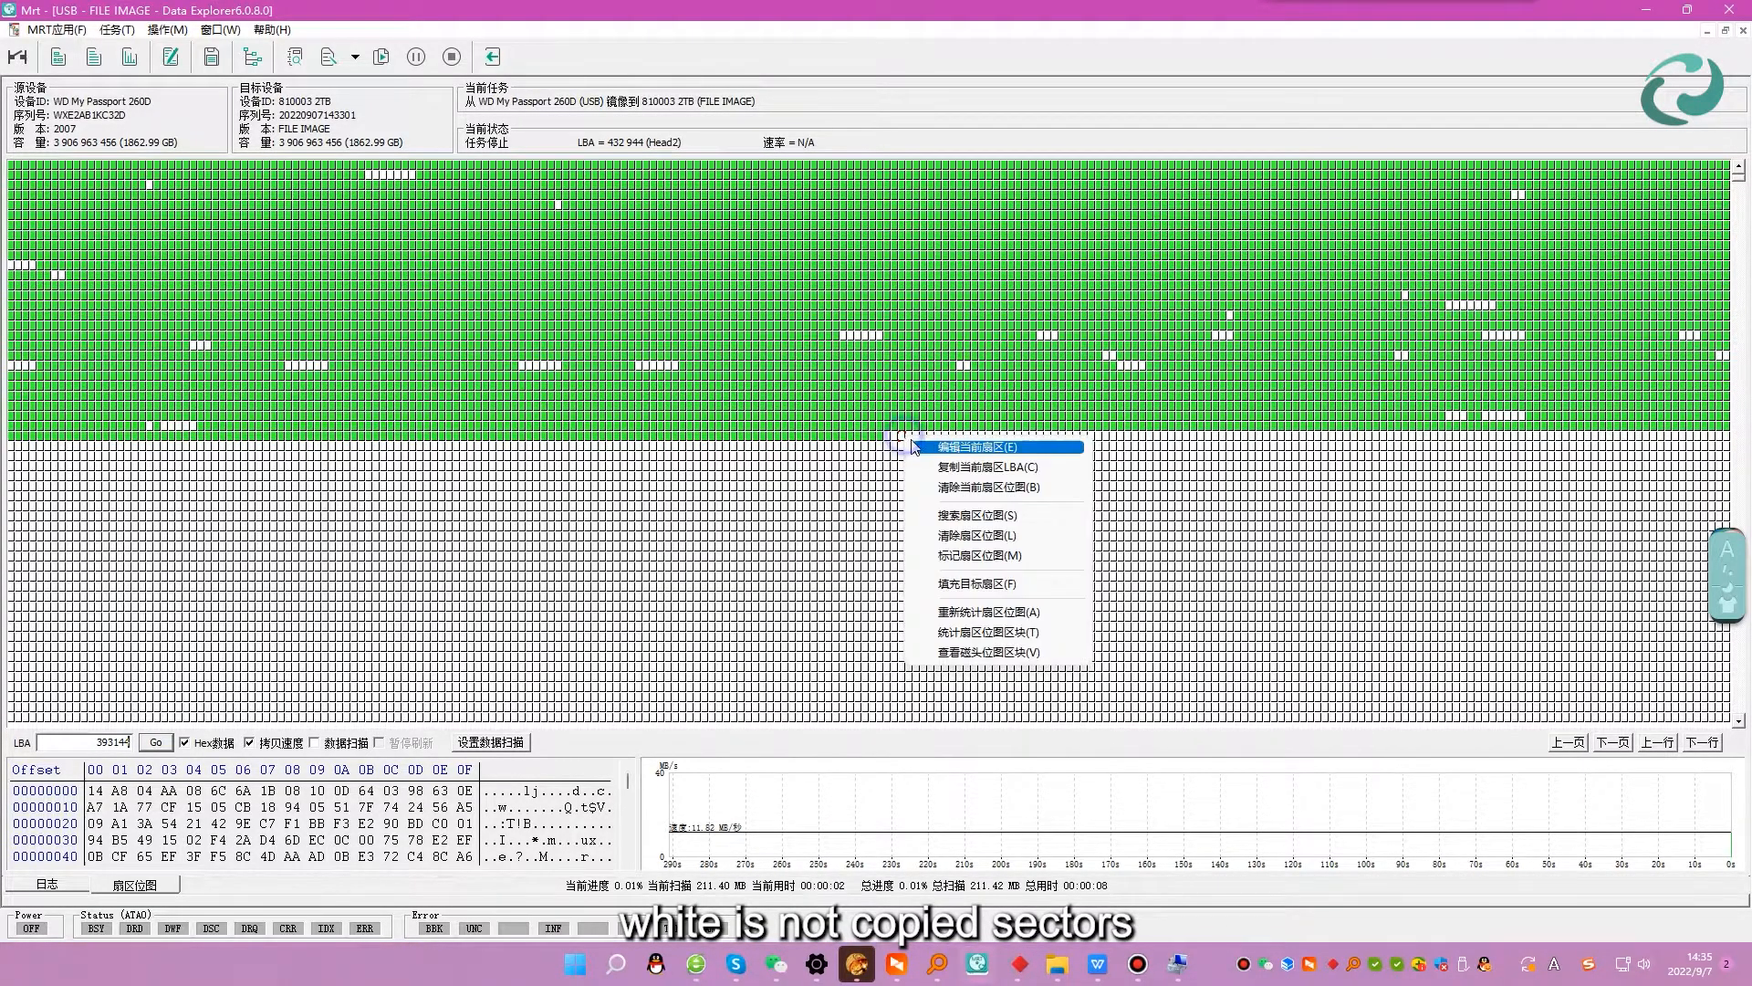
left_click(963, 468)
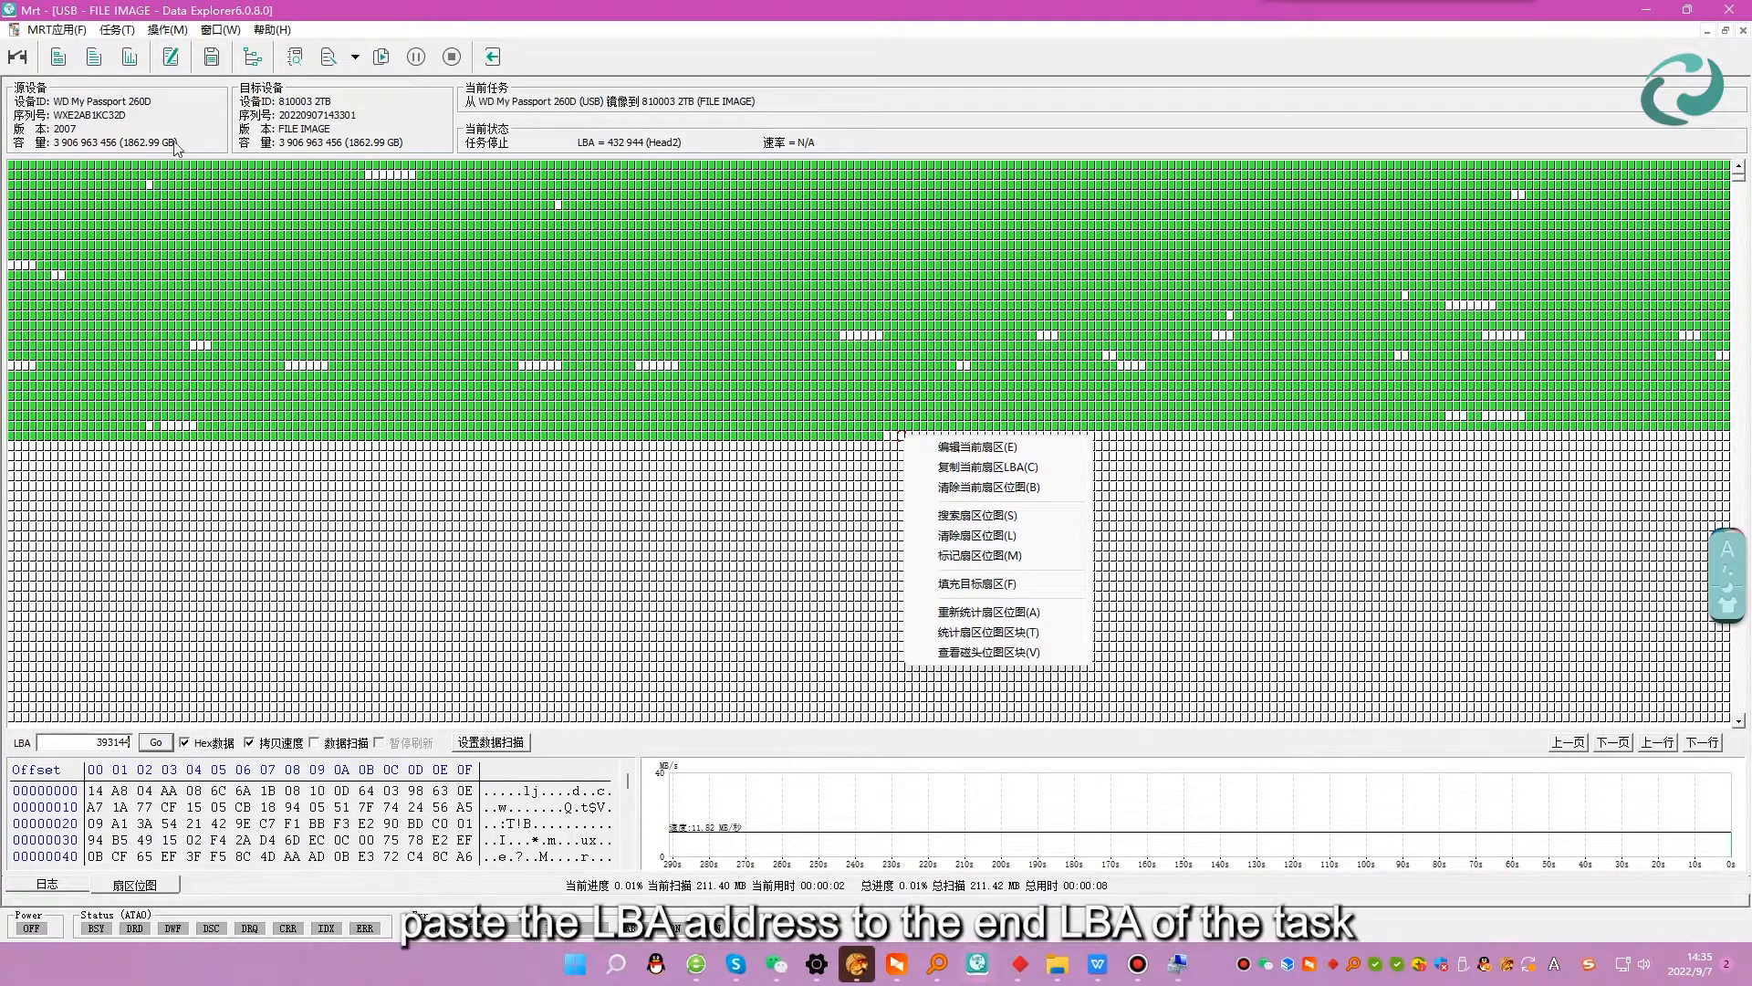
left_click(59, 60)
double_click(1026, 271)
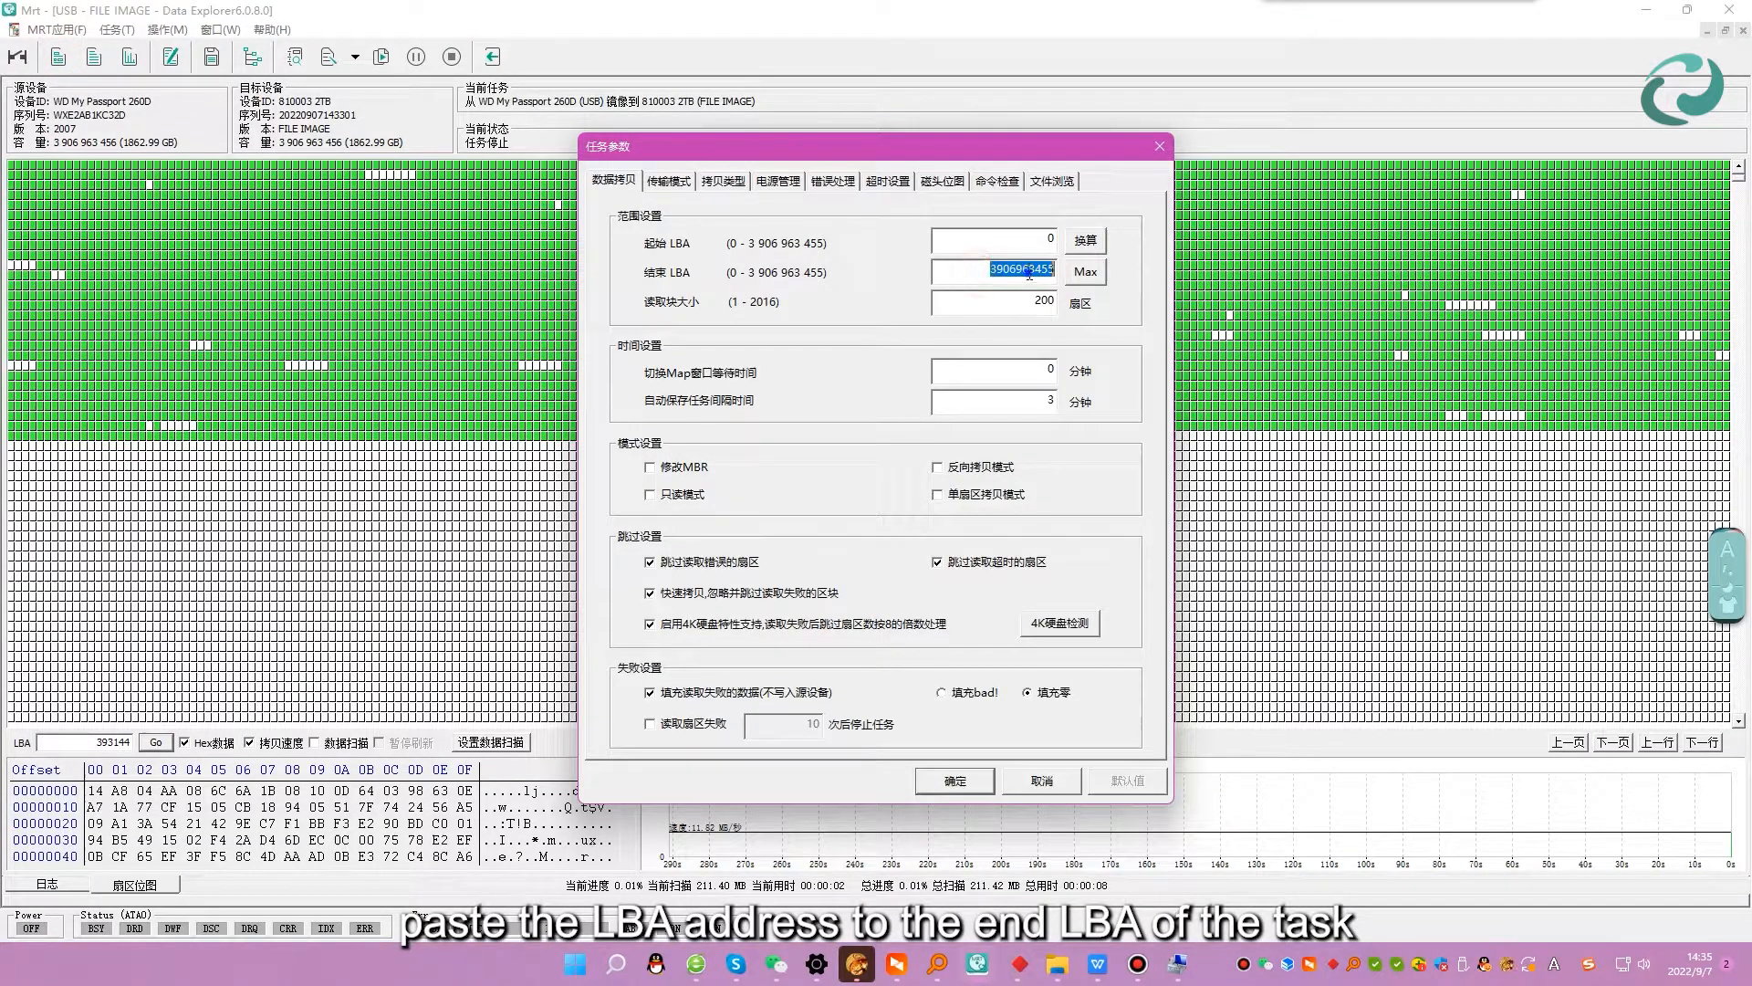
right_click(1030, 273)
left_click(1082, 350)
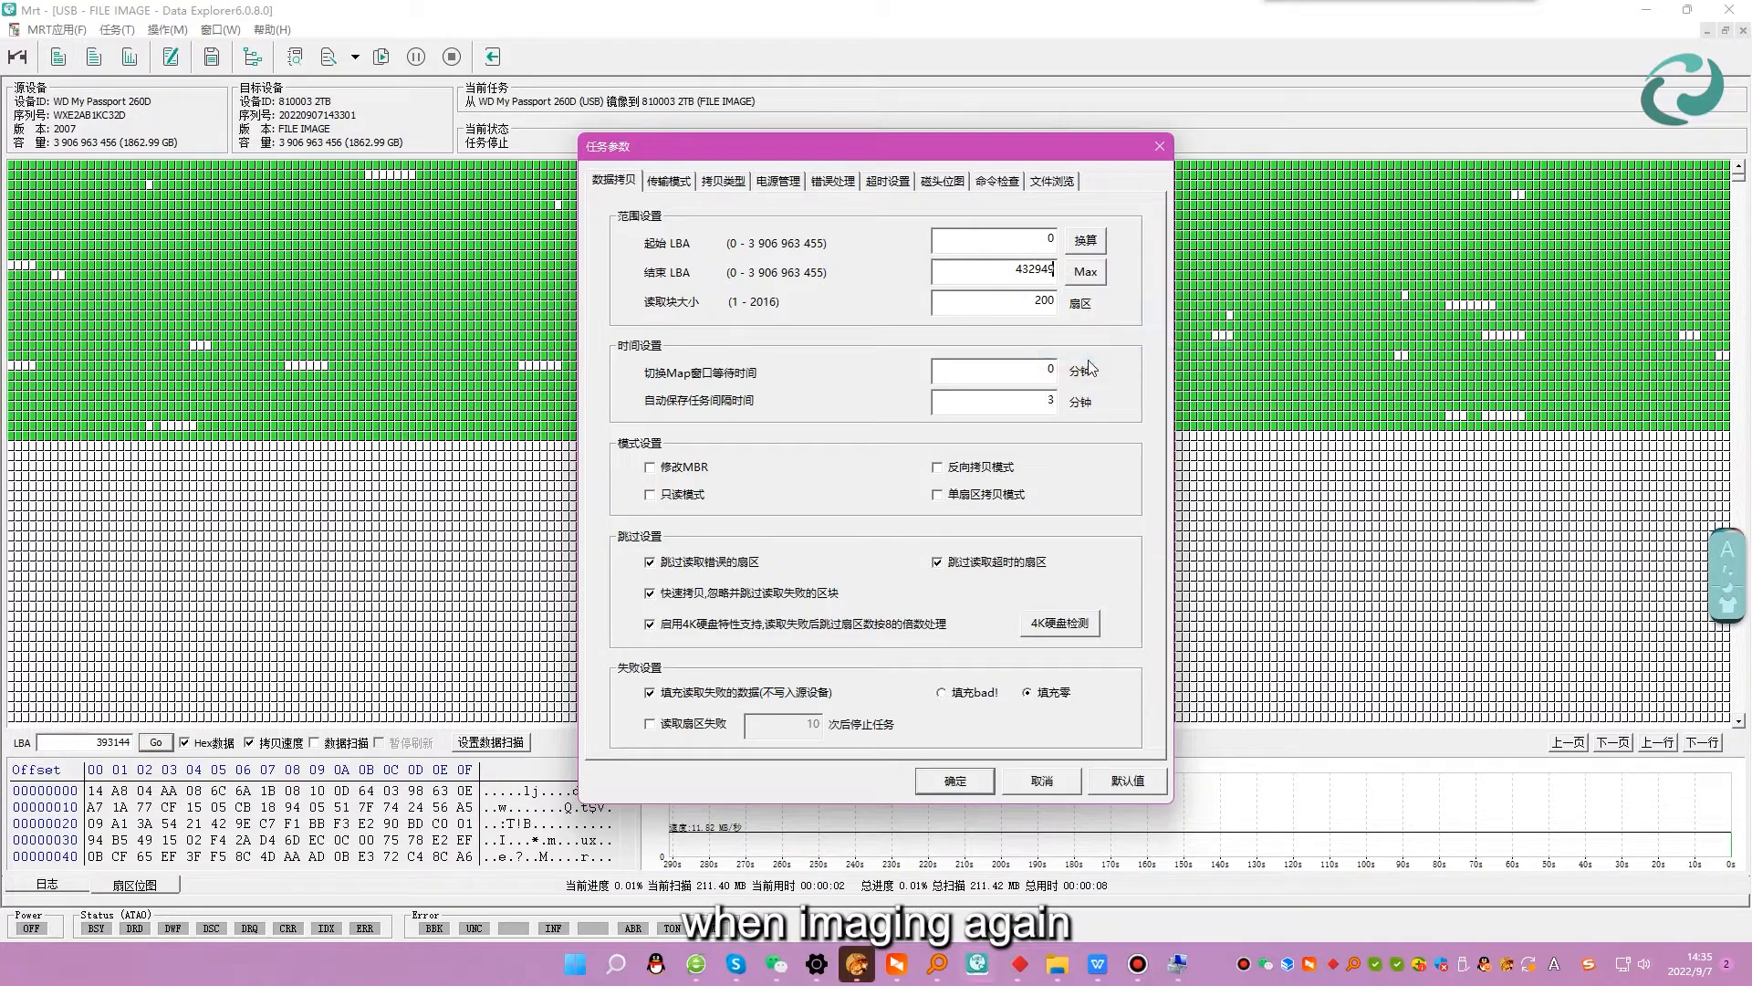
left_click(979, 774)
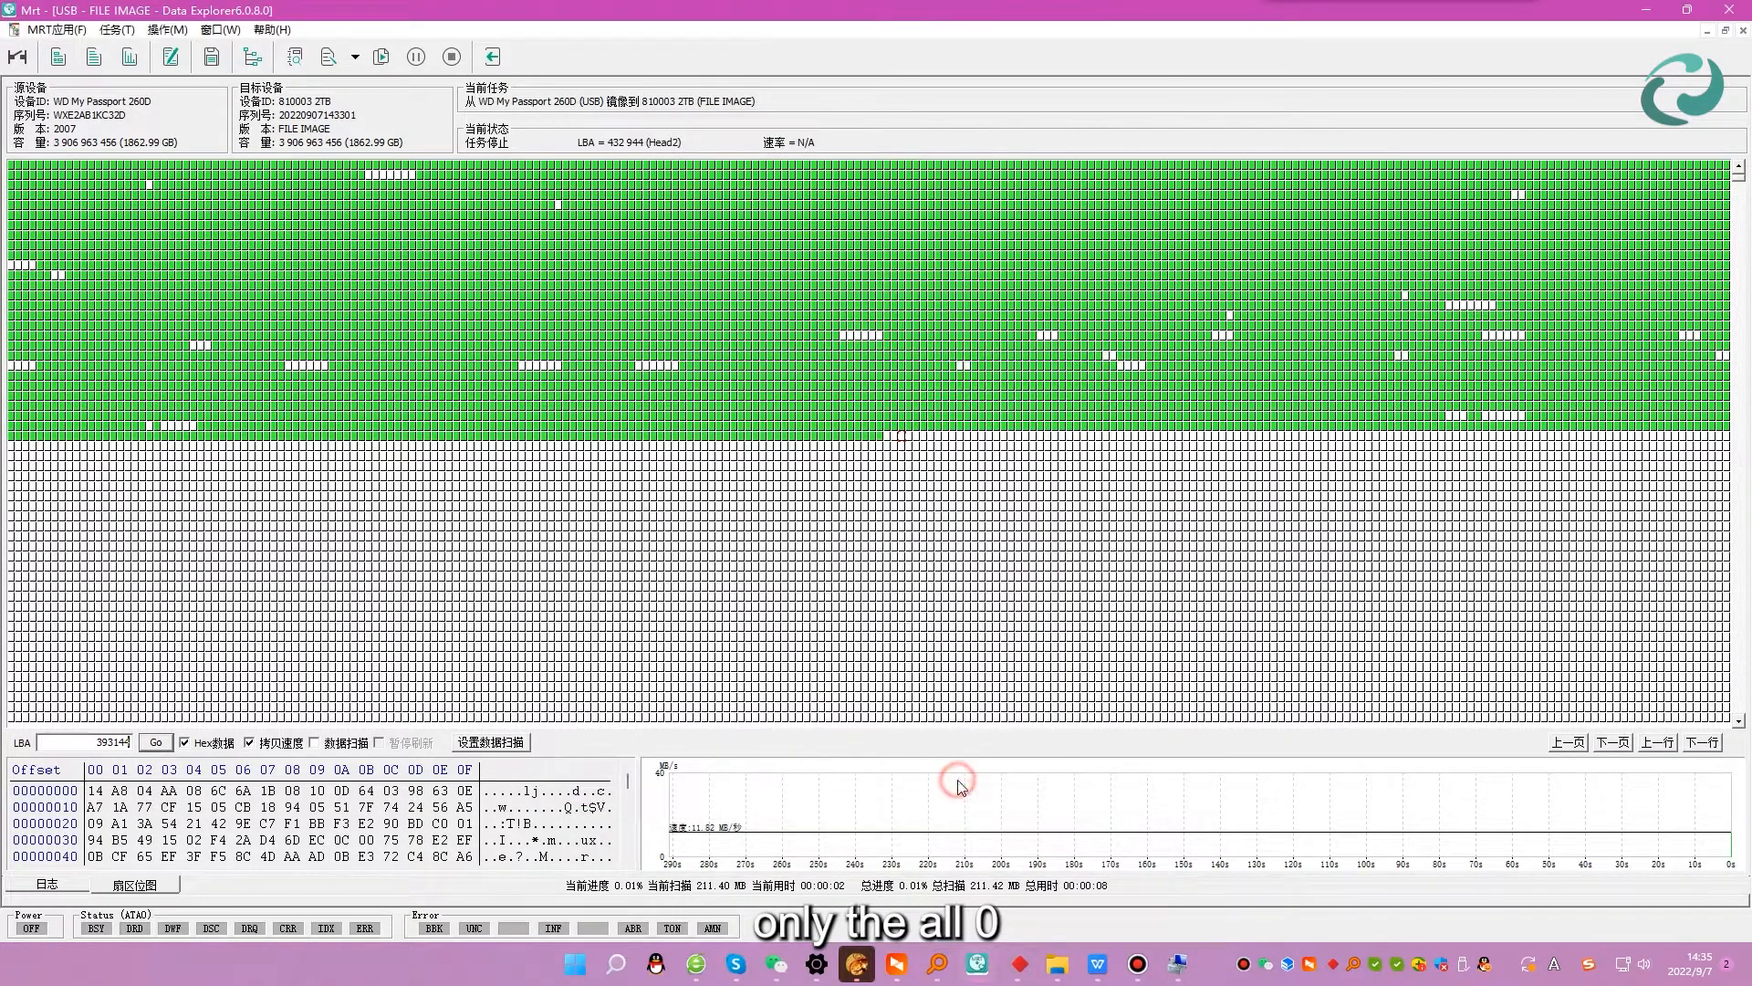
left_click(384, 58)
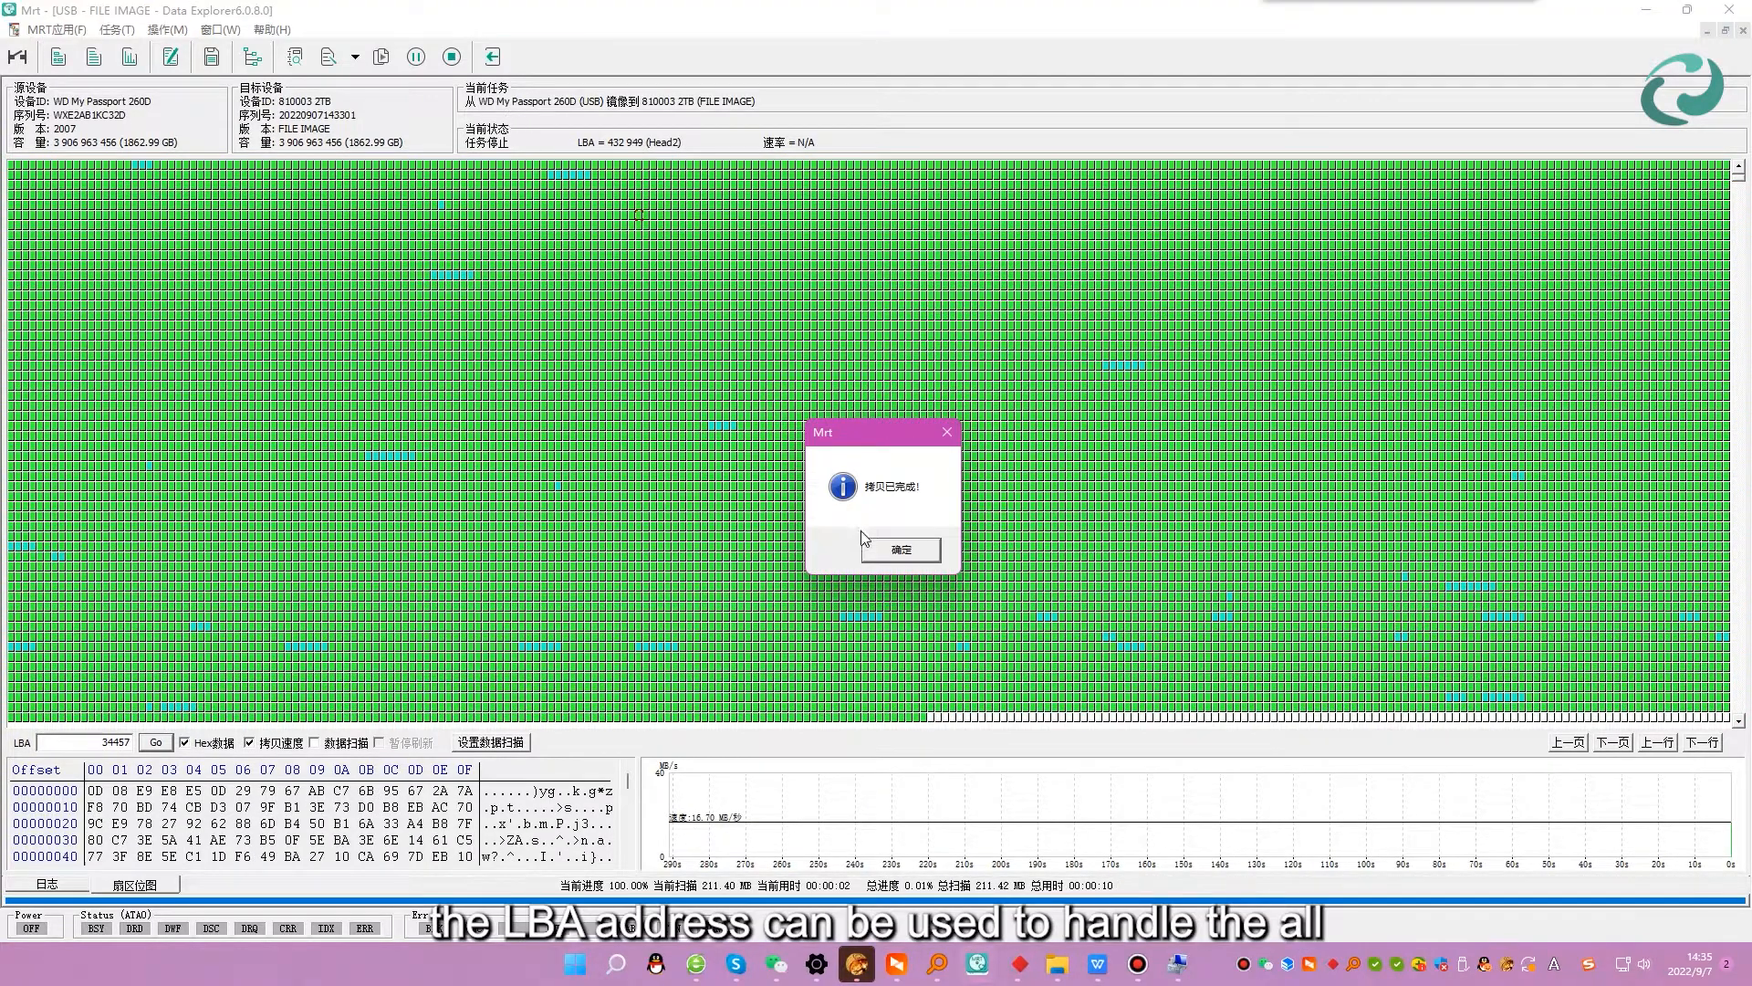
left_click(883, 551)
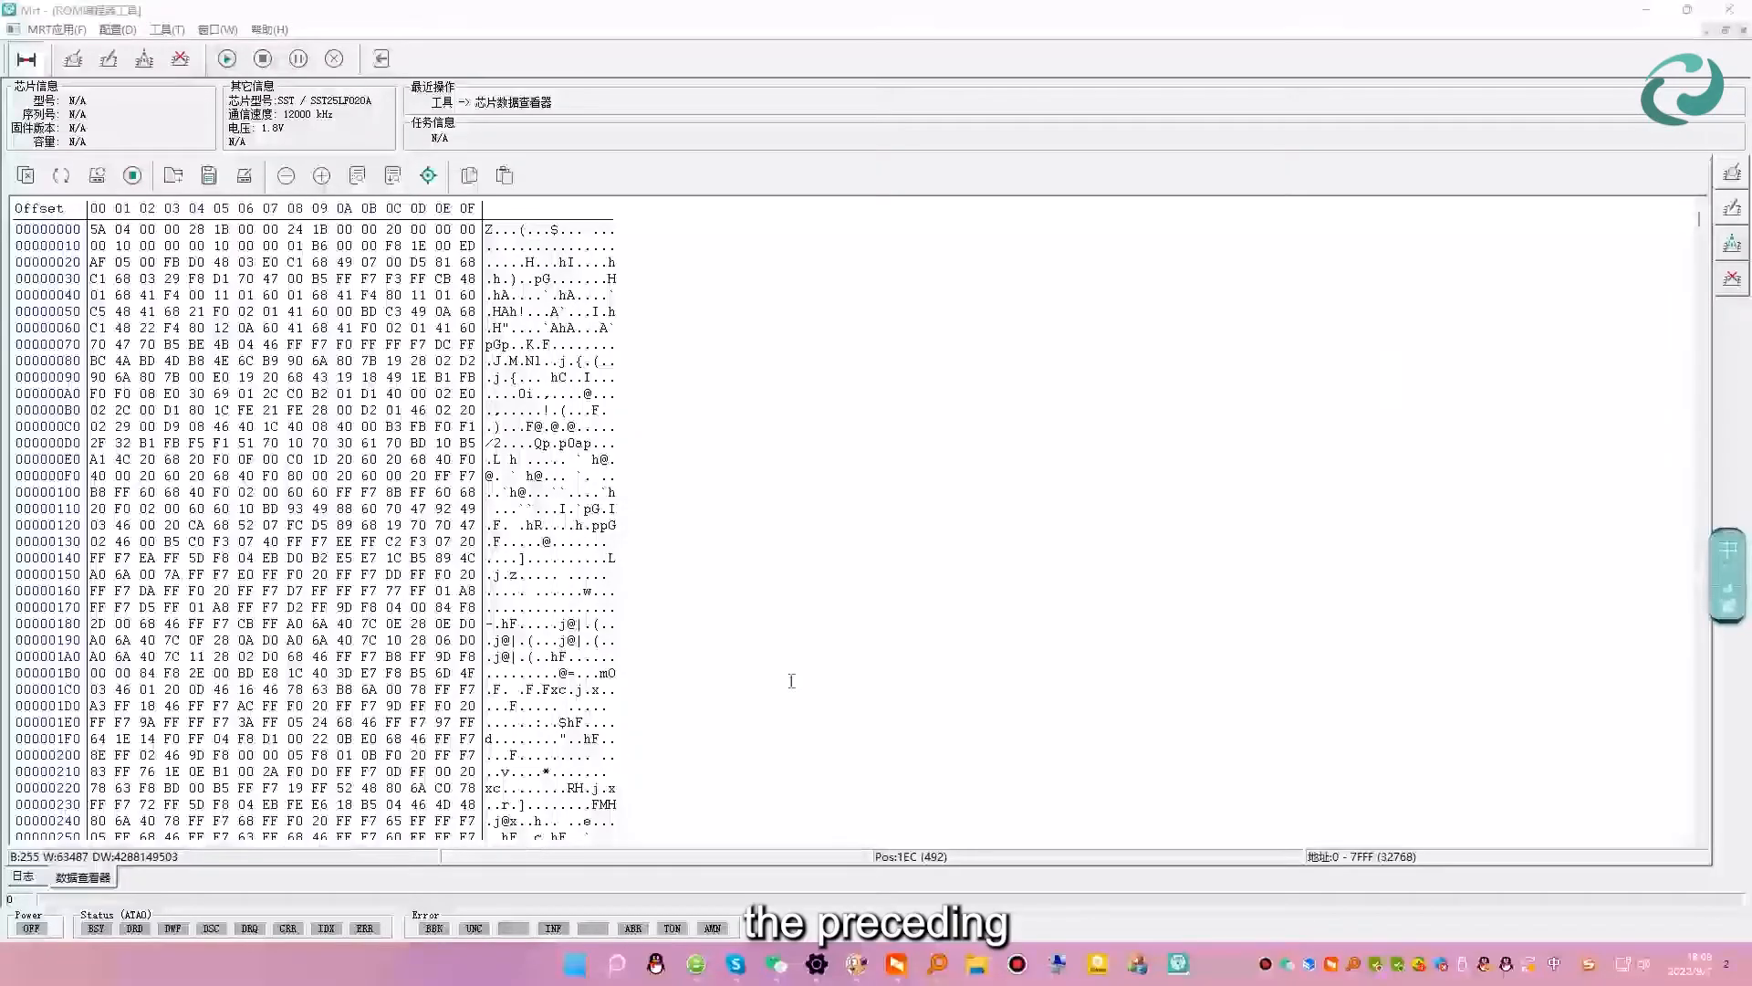
Examine the uninitialized Disk 3 and its device properties in Windows Disk Management.
left_click(1059, 963)
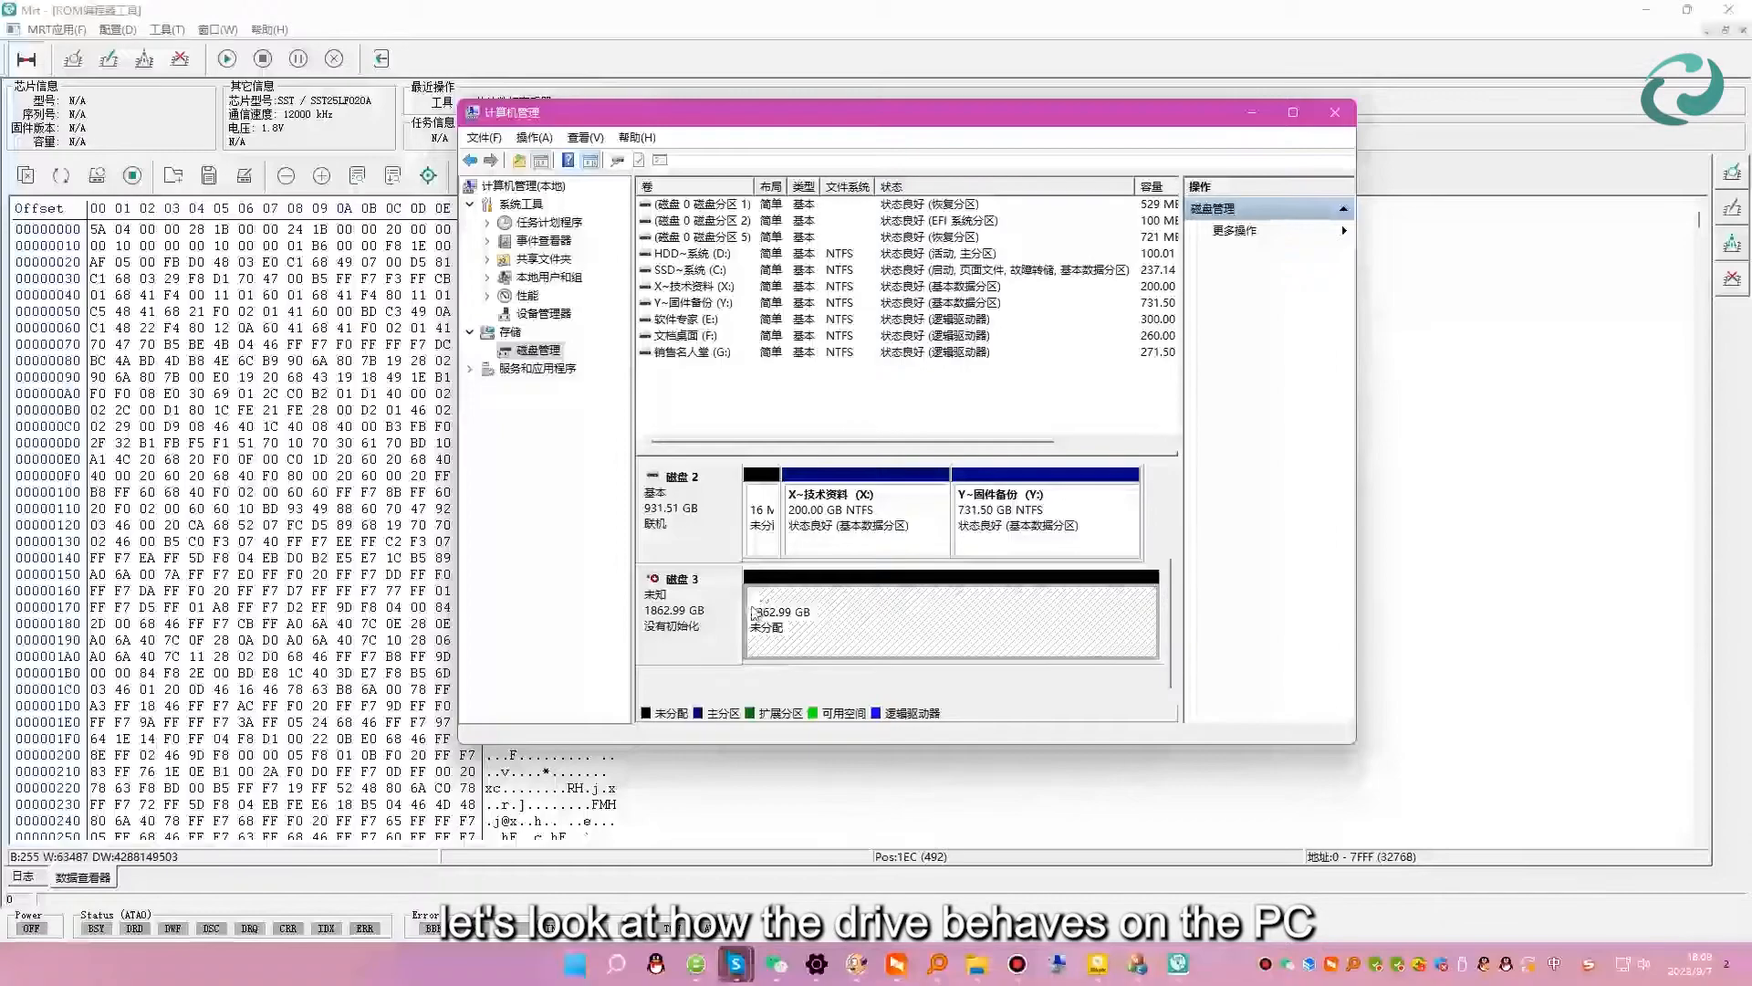
left_click(832, 615)
right_click(832, 615)
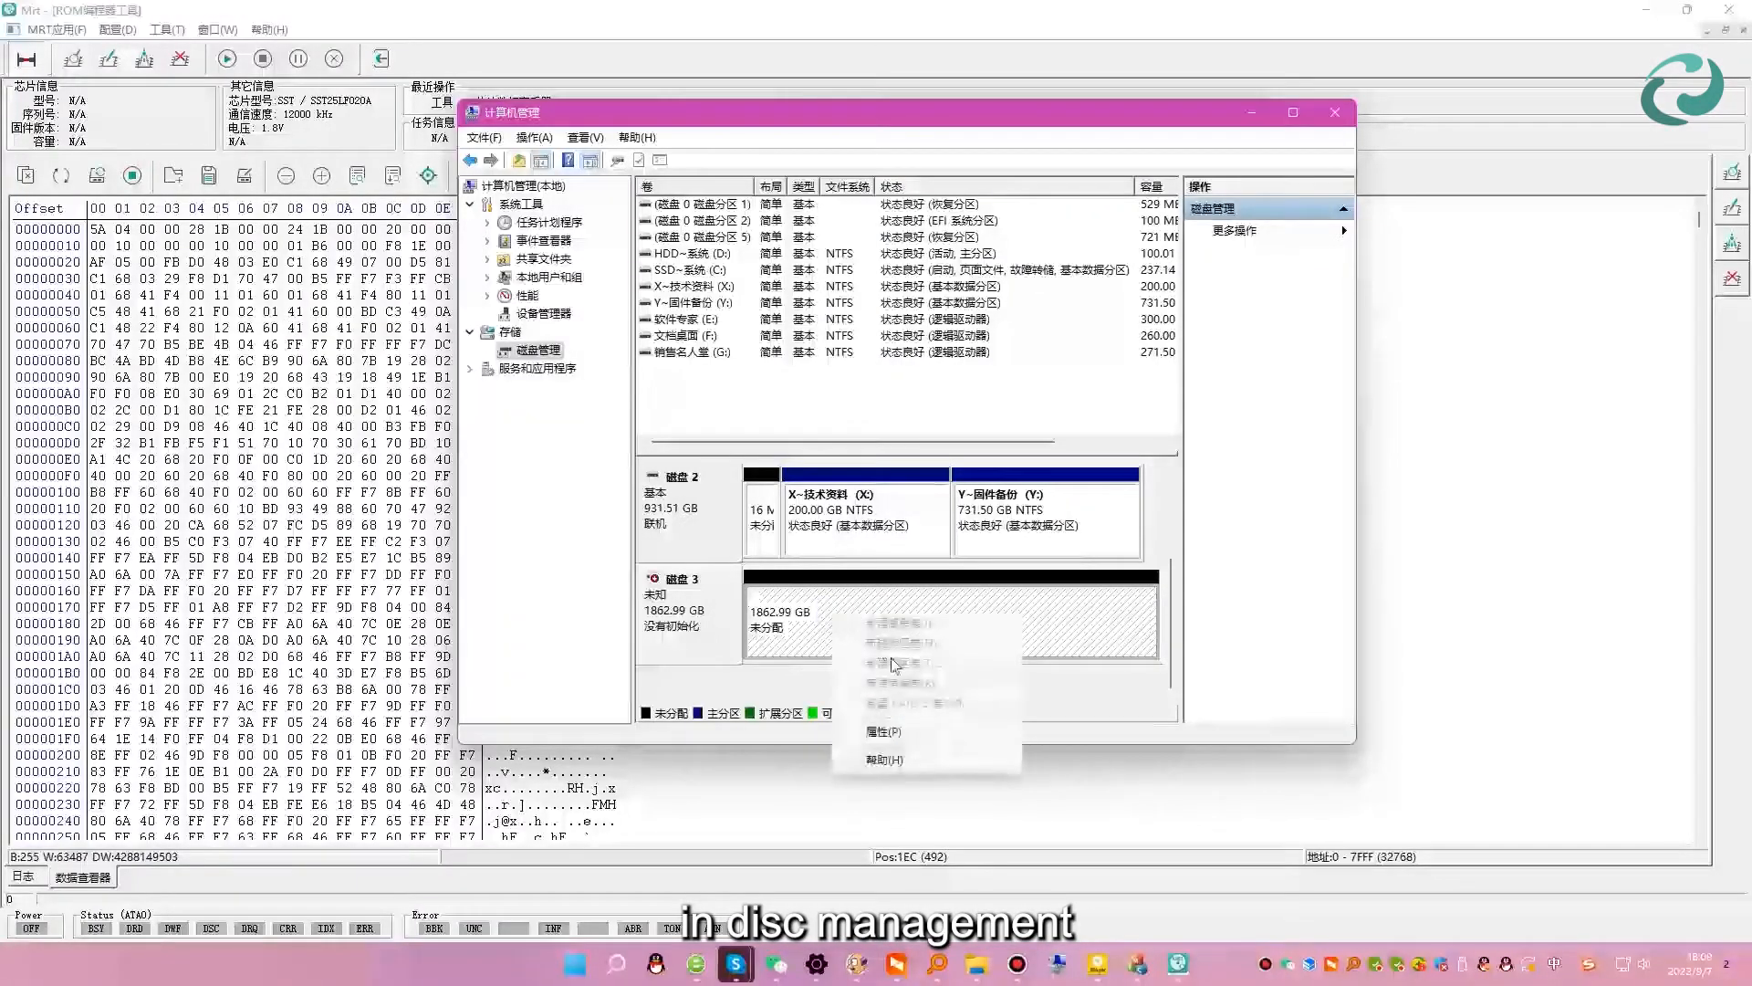
left_click(890, 725)
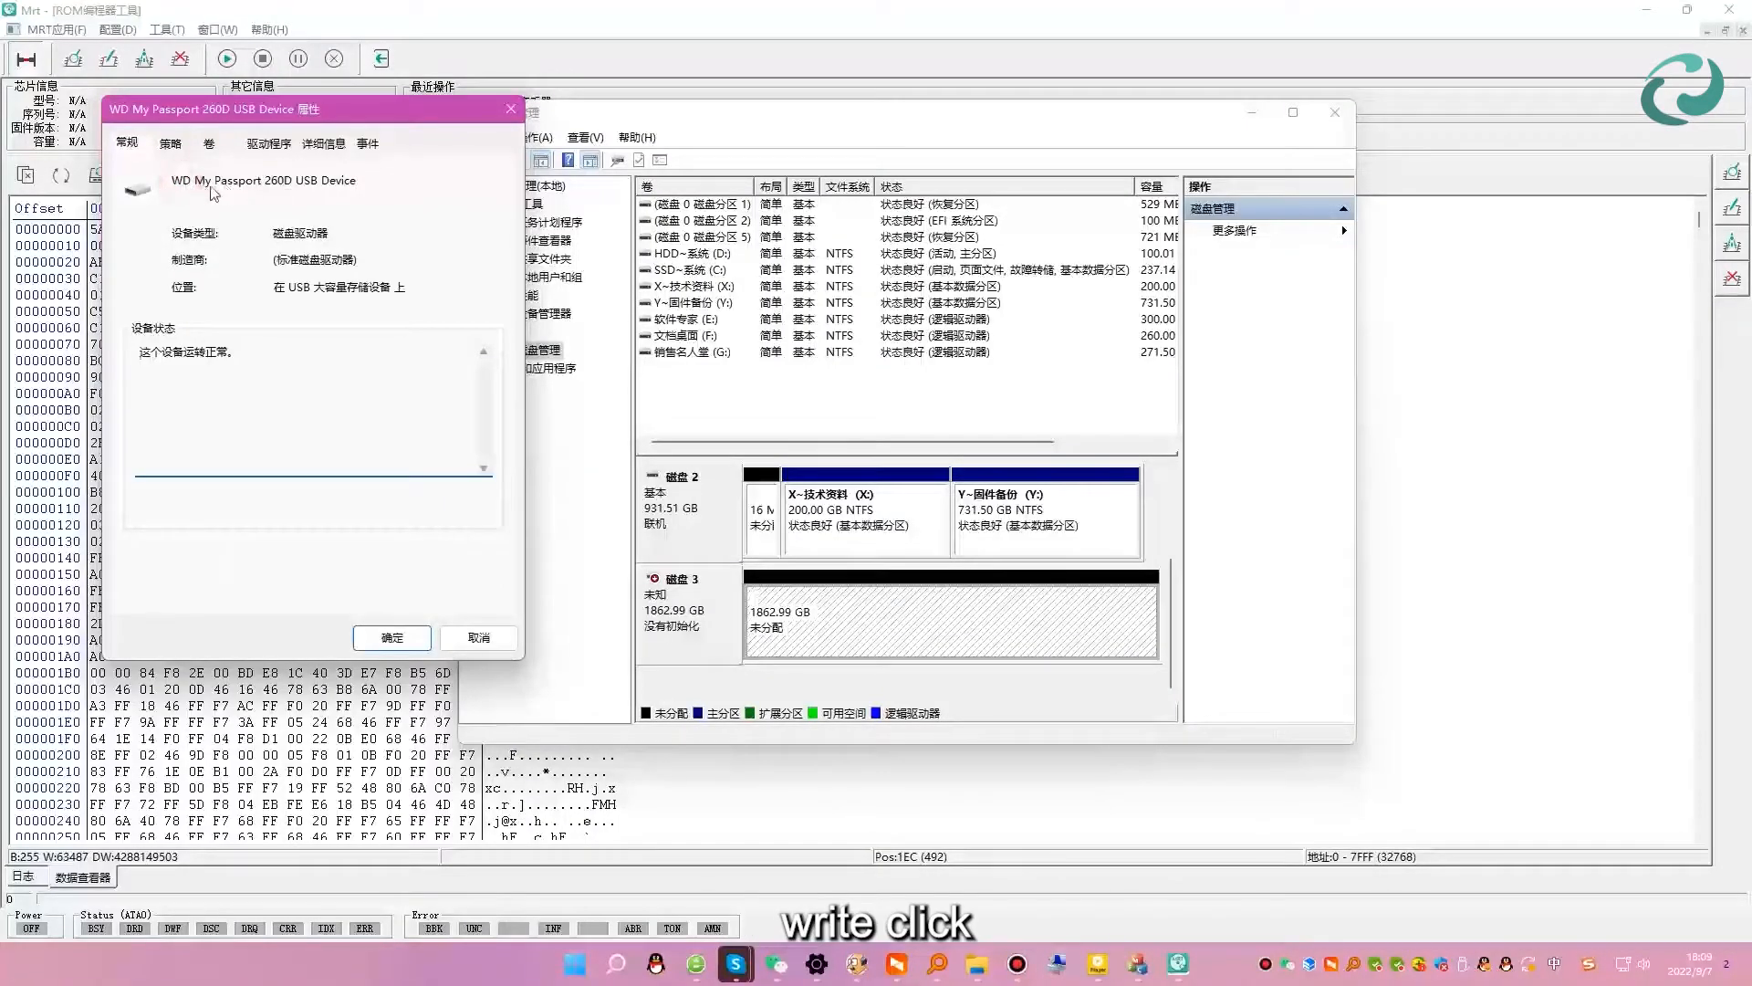
left_click(510, 111)
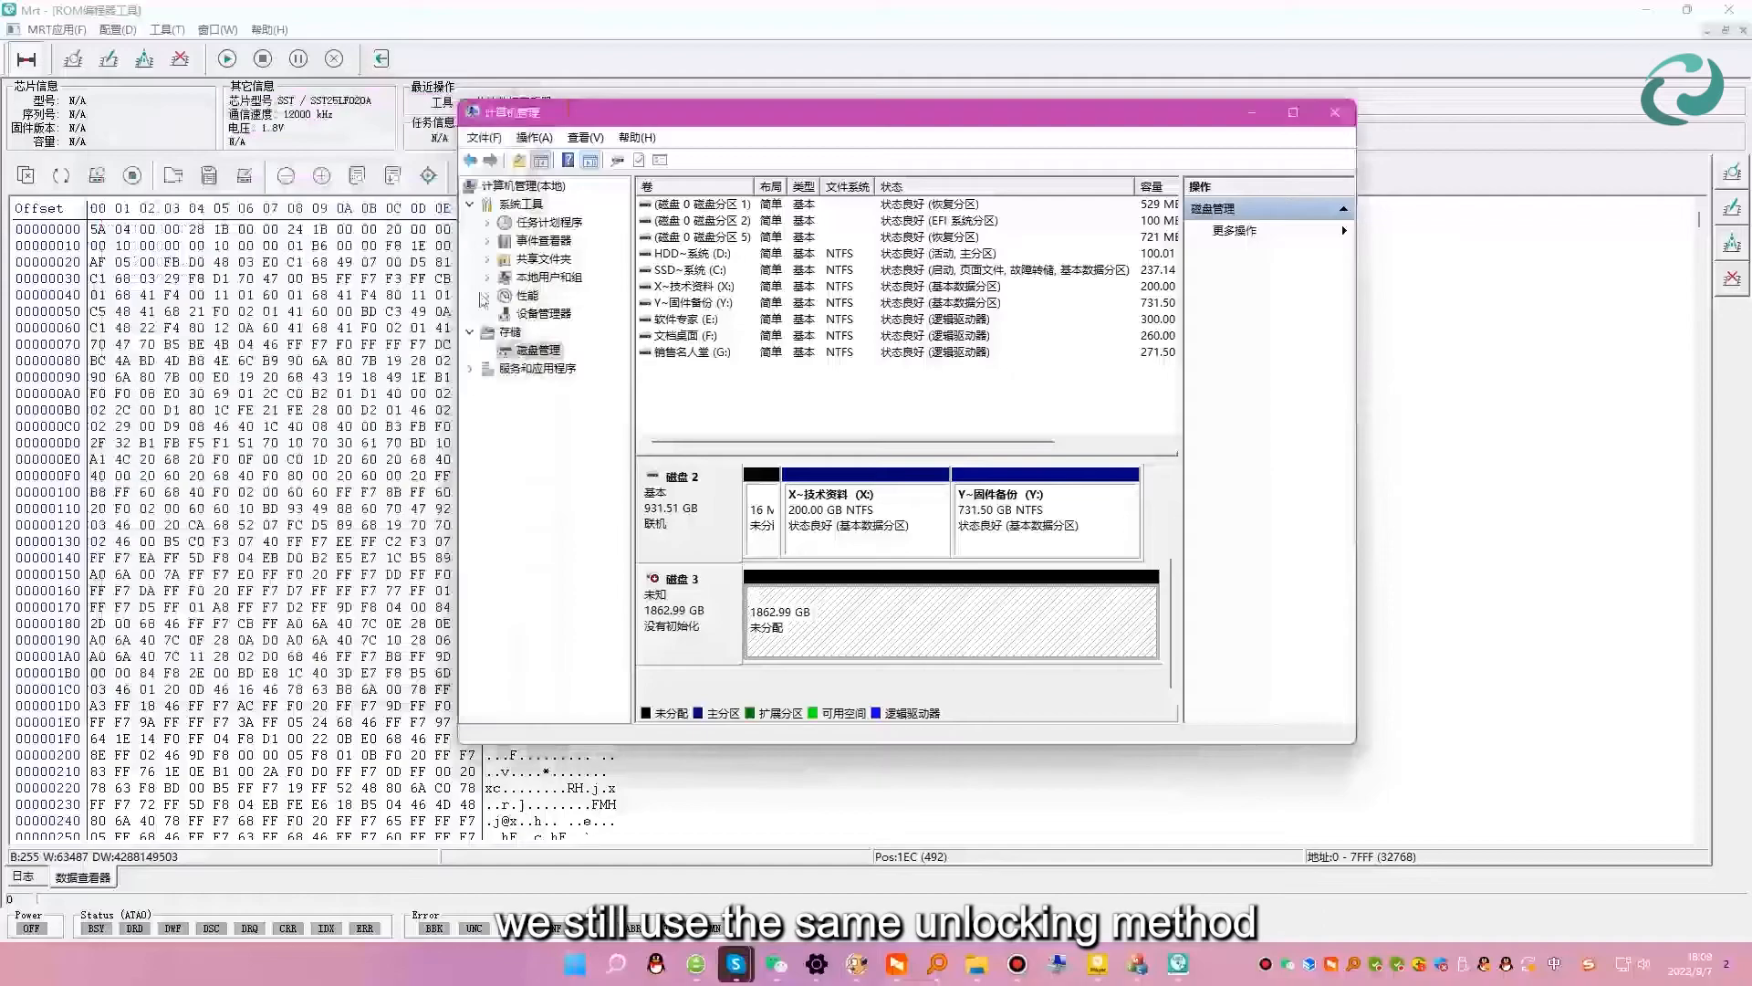
Return to MRT and open the WDC Marvell USB utility for Western Digital drives.
left_click(376, 134)
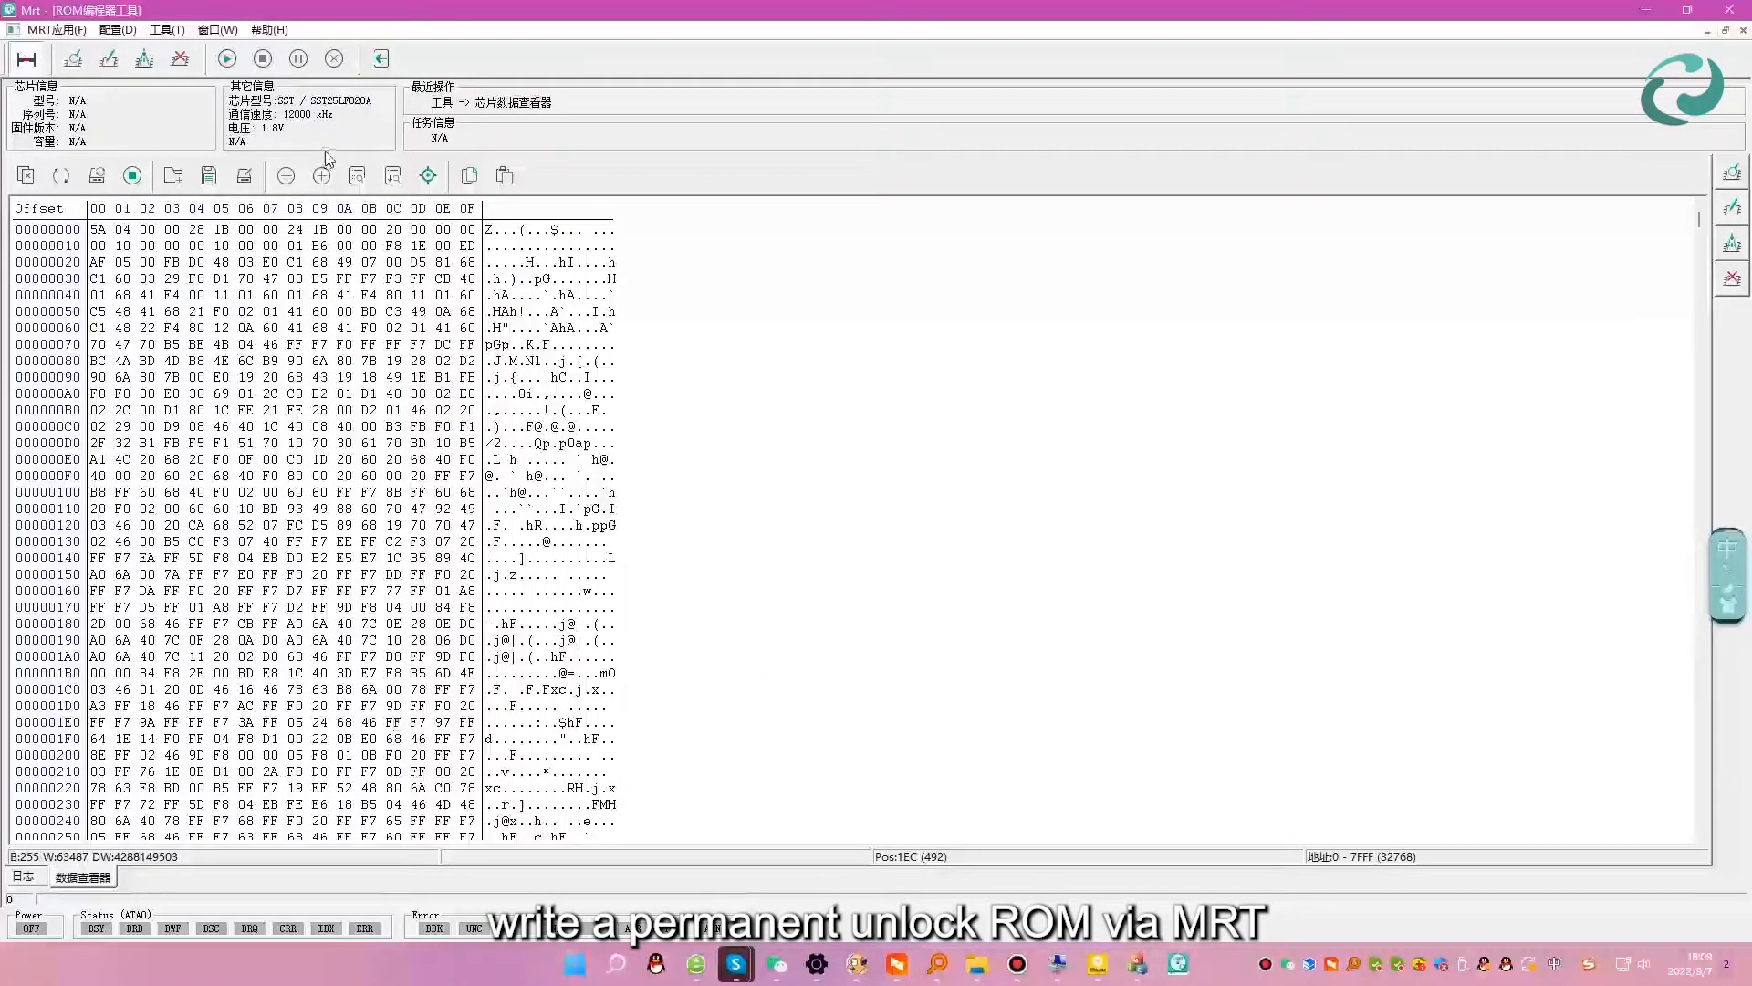
left_click(218, 29)
left_click(253, 123)
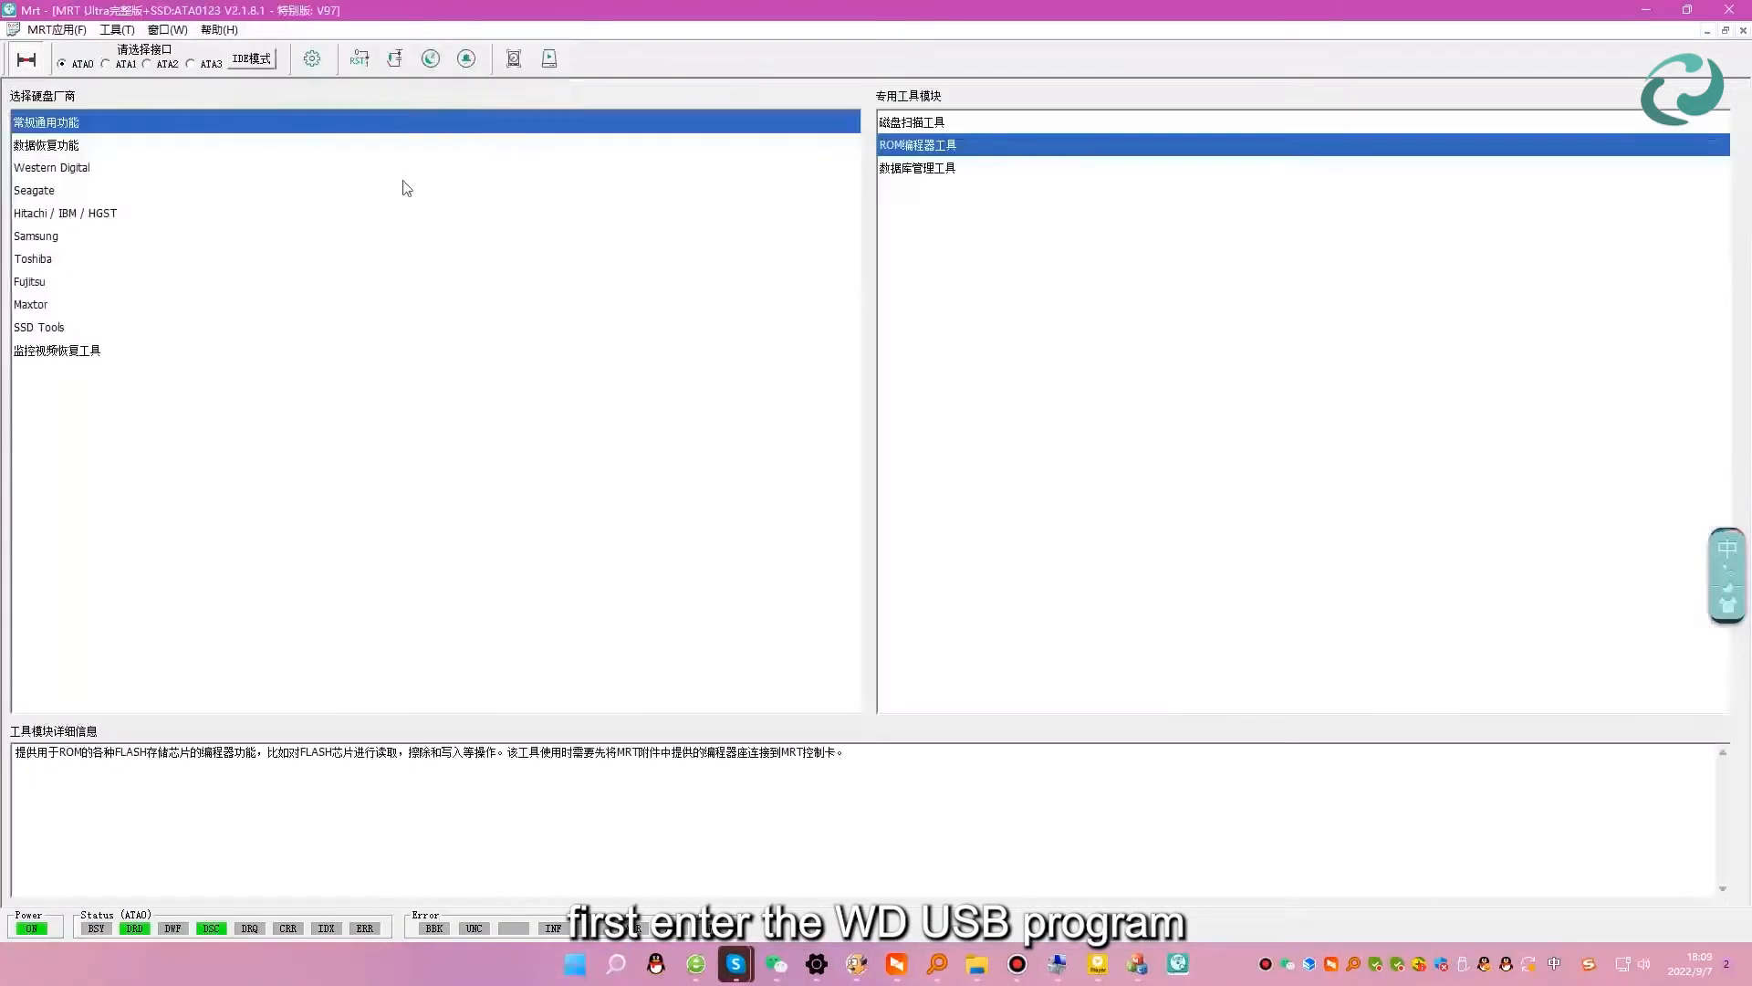
left_click(291, 171)
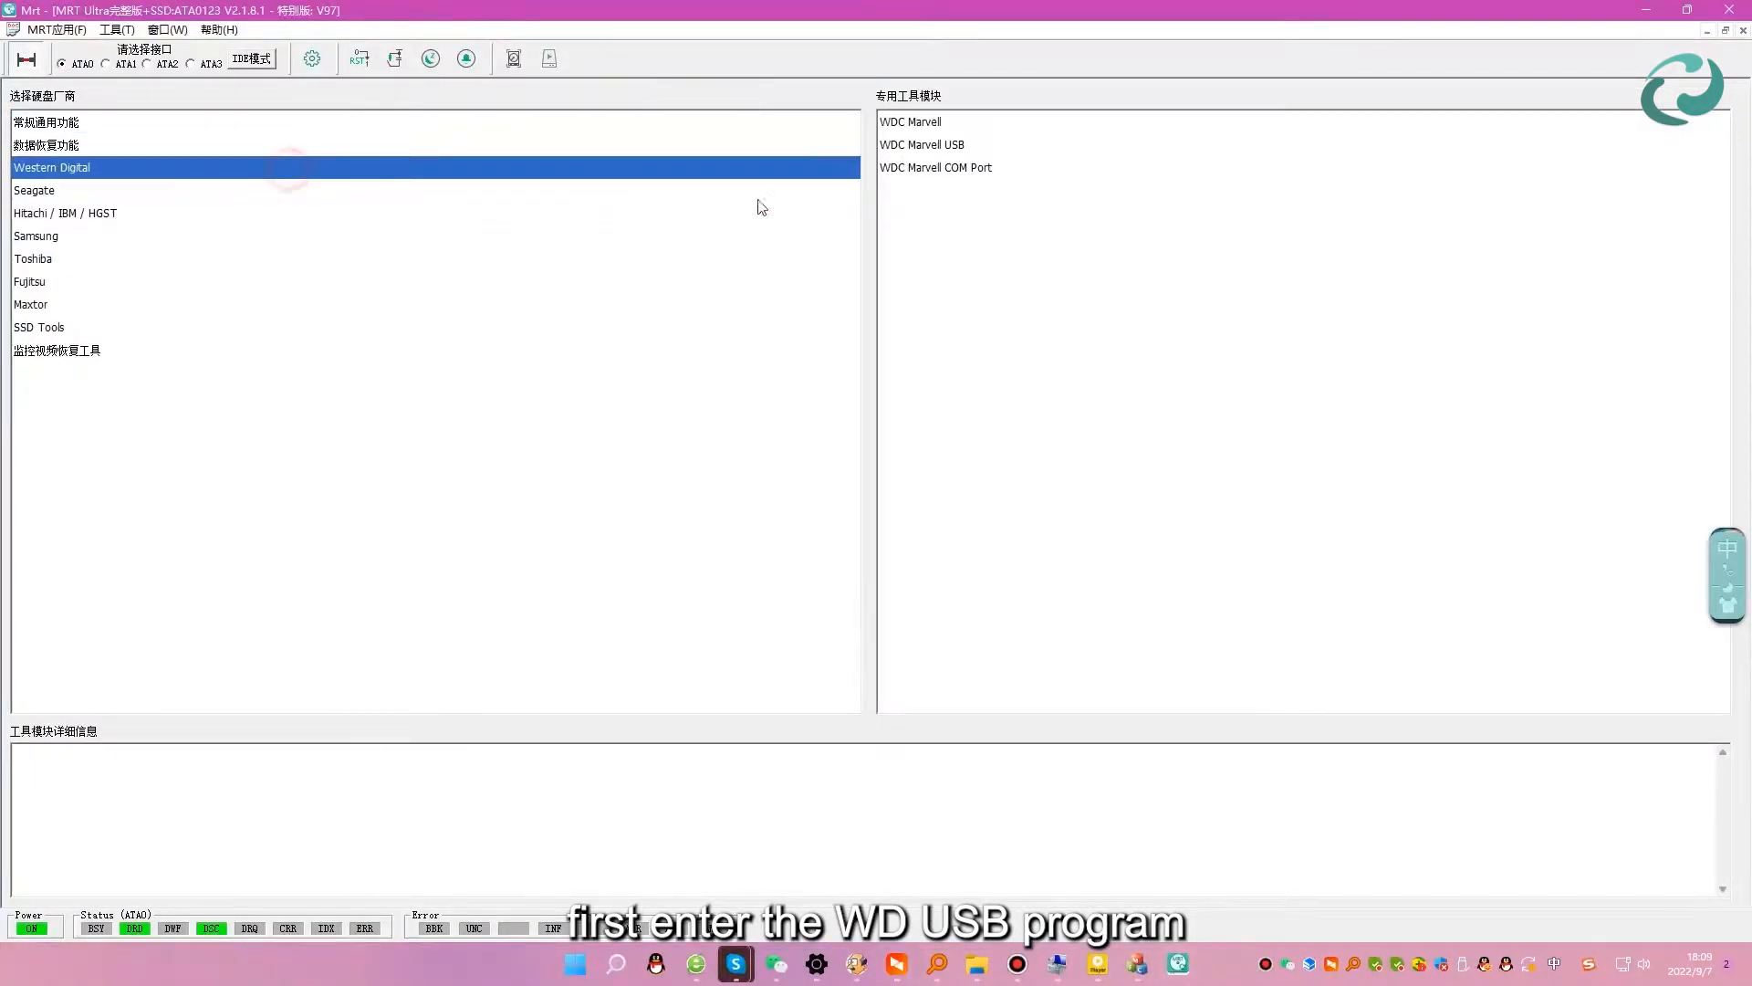
left_click(902, 148)
left_click(549, 60)
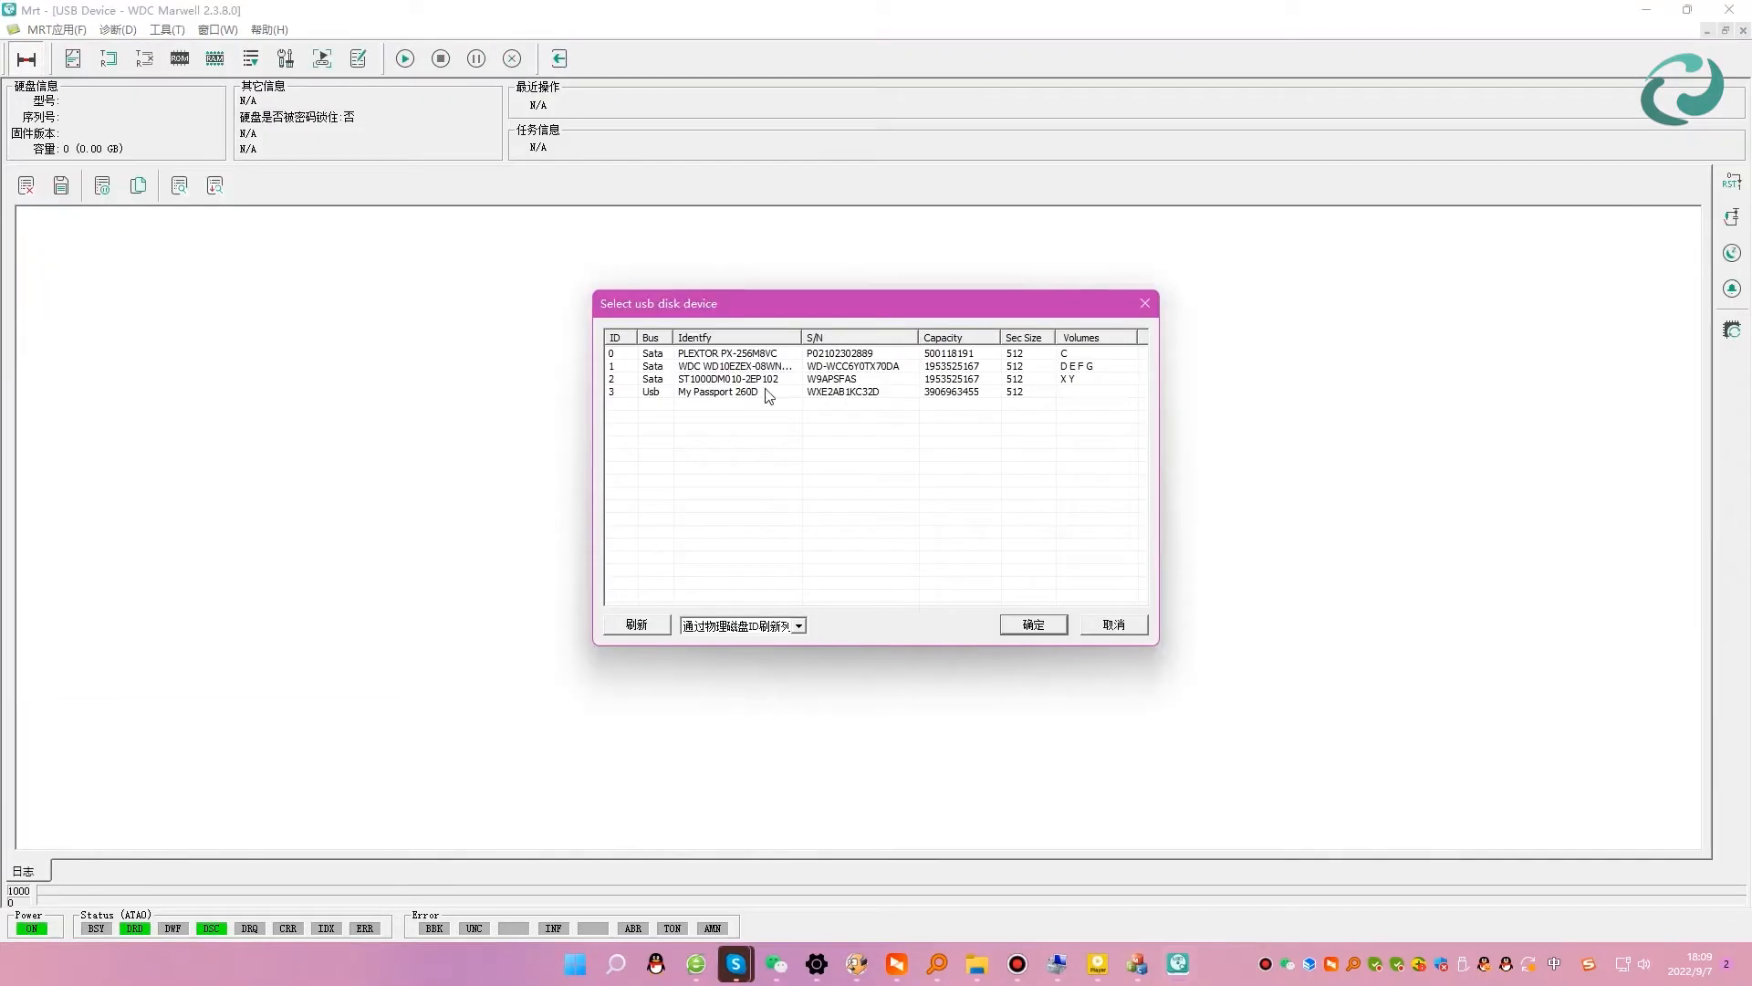
Select the My Passport 260D USB drive, auto-detect its family, and enter the utility in normal mode.
left_click(760, 400)
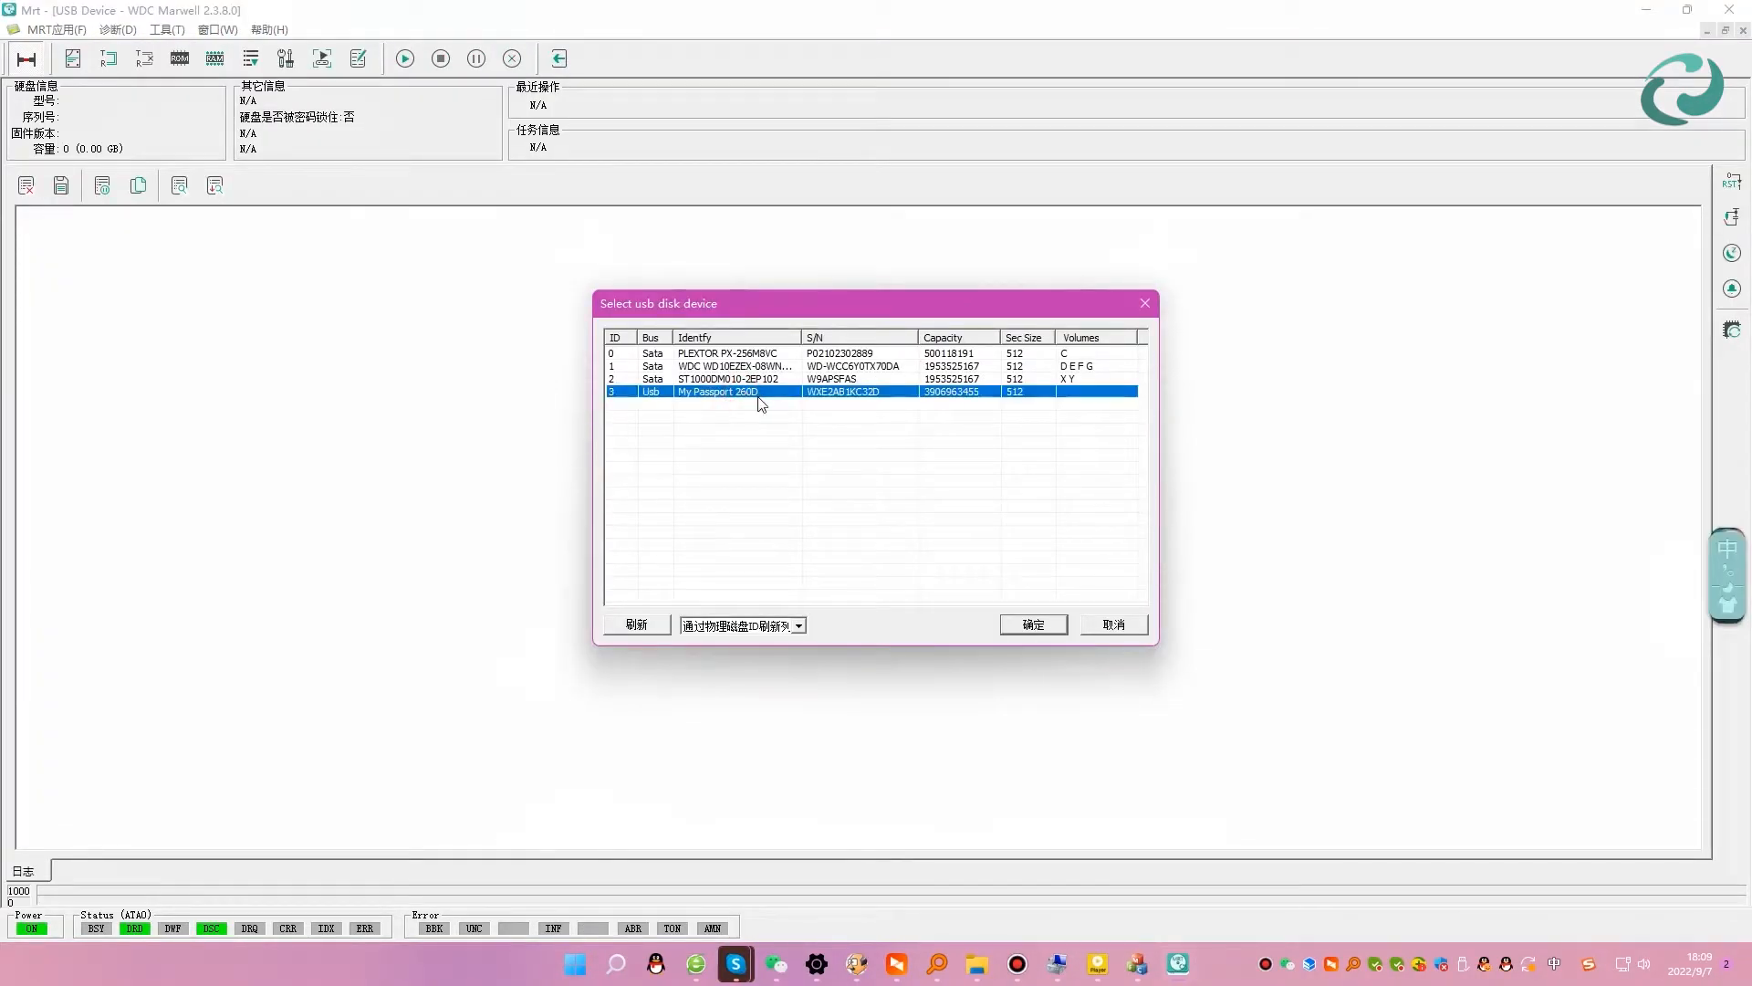
left_click(1032, 624)
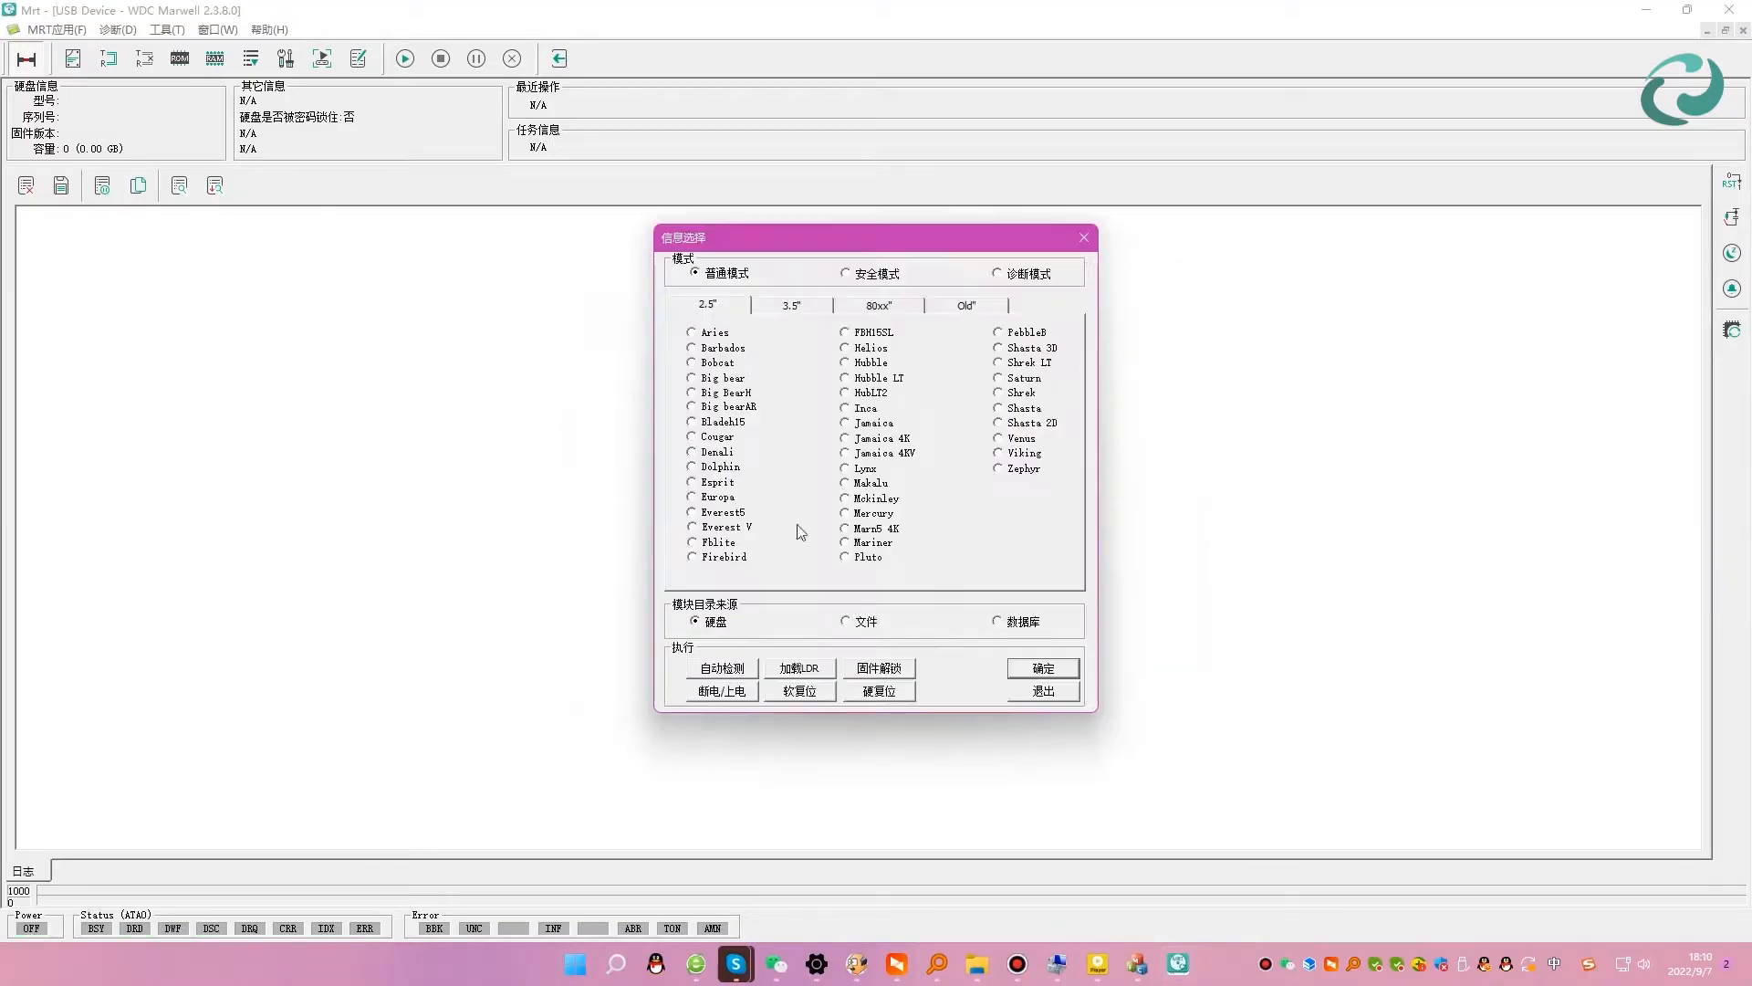
left_click(721, 668)
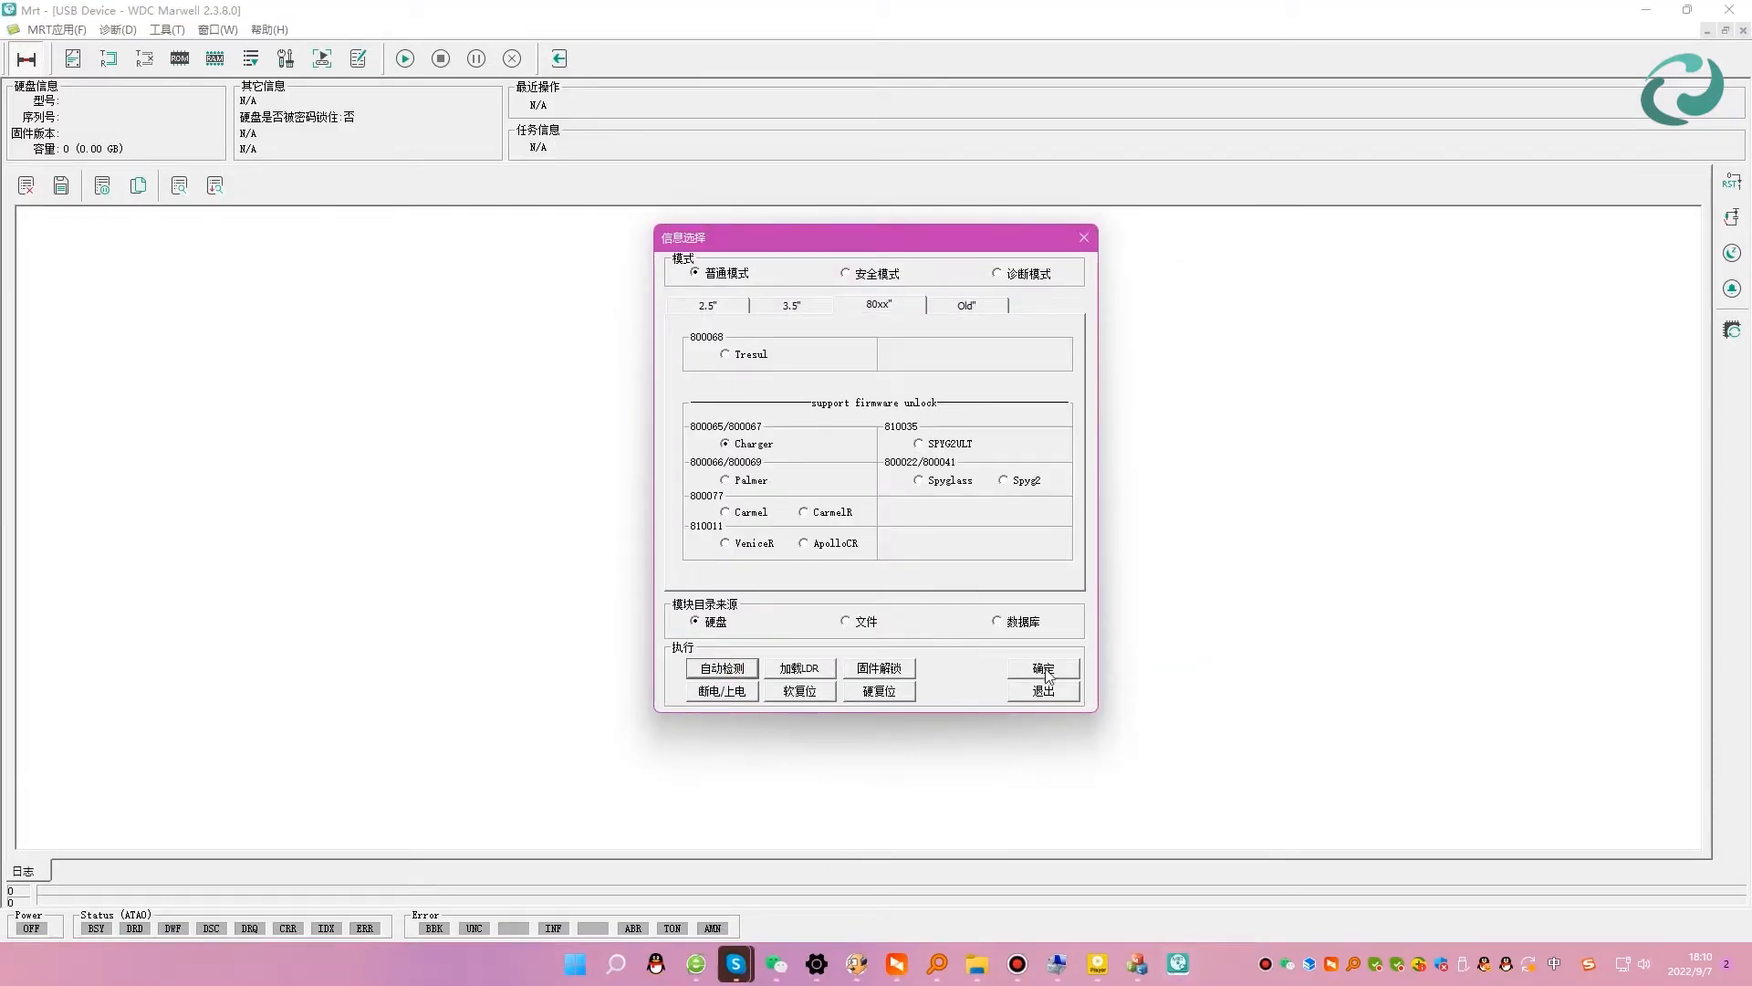
left_click(1046, 671)
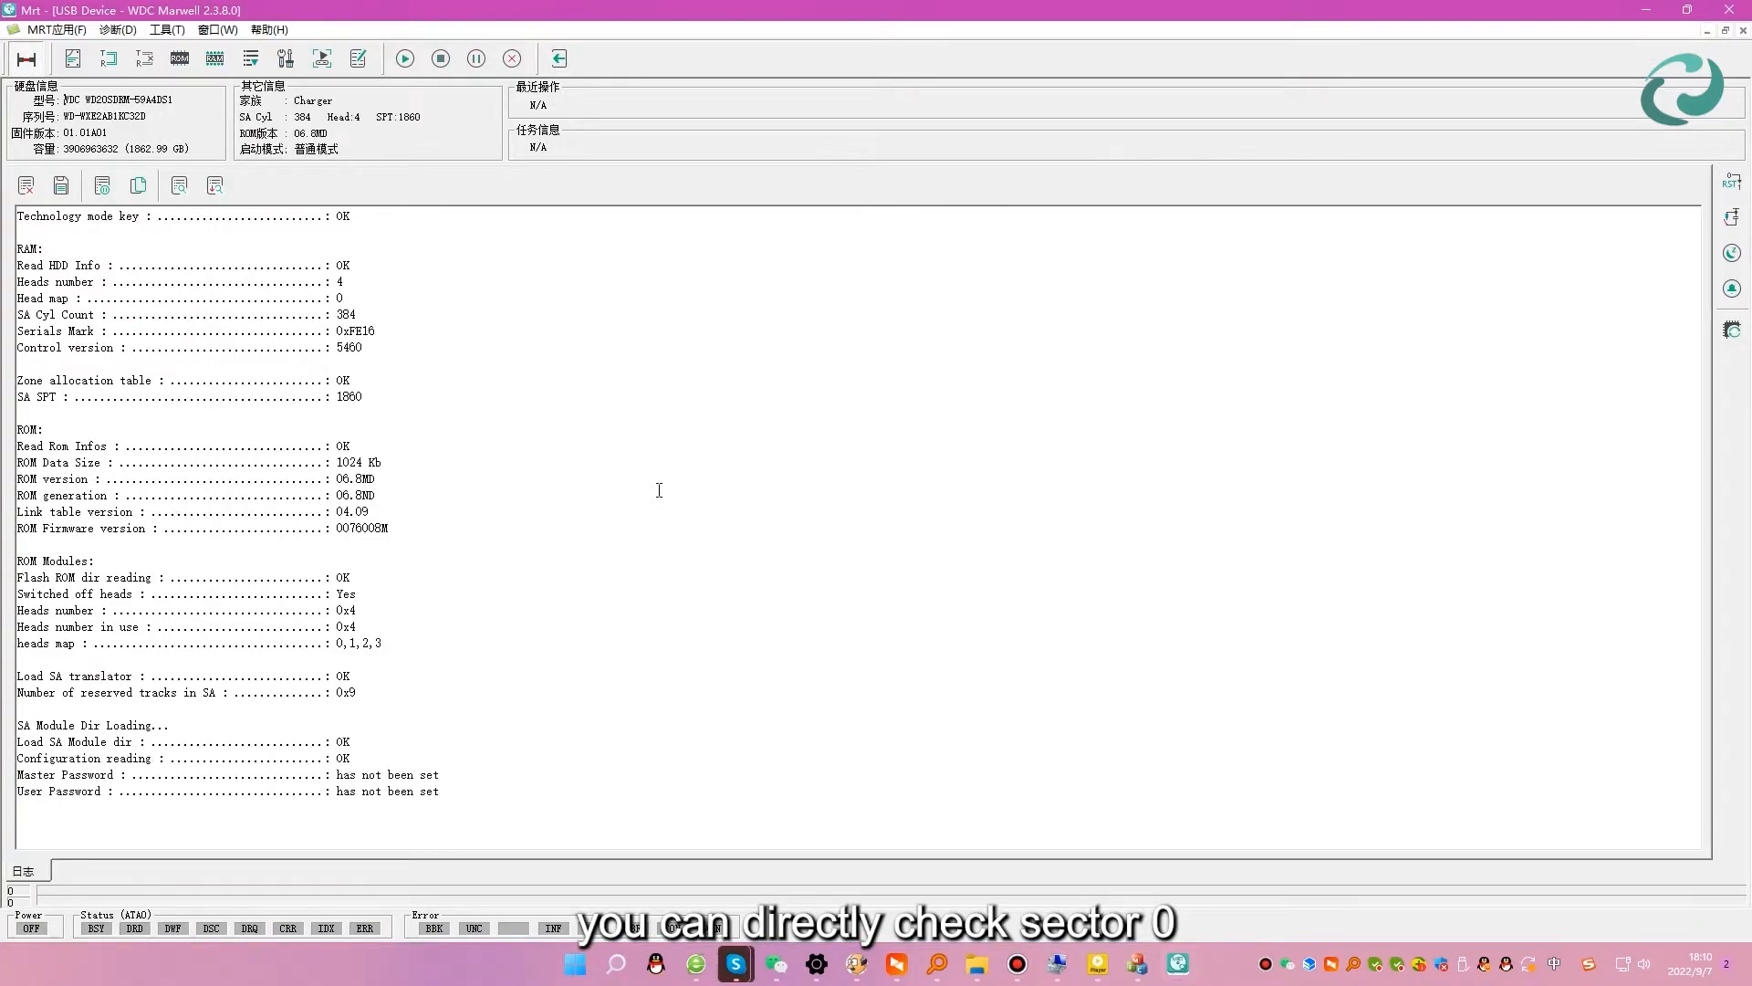
Read one sector at LBA 0 of the user area by SCSI and inspect its hex data.
left_click(167, 29)
left_click(204, 100)
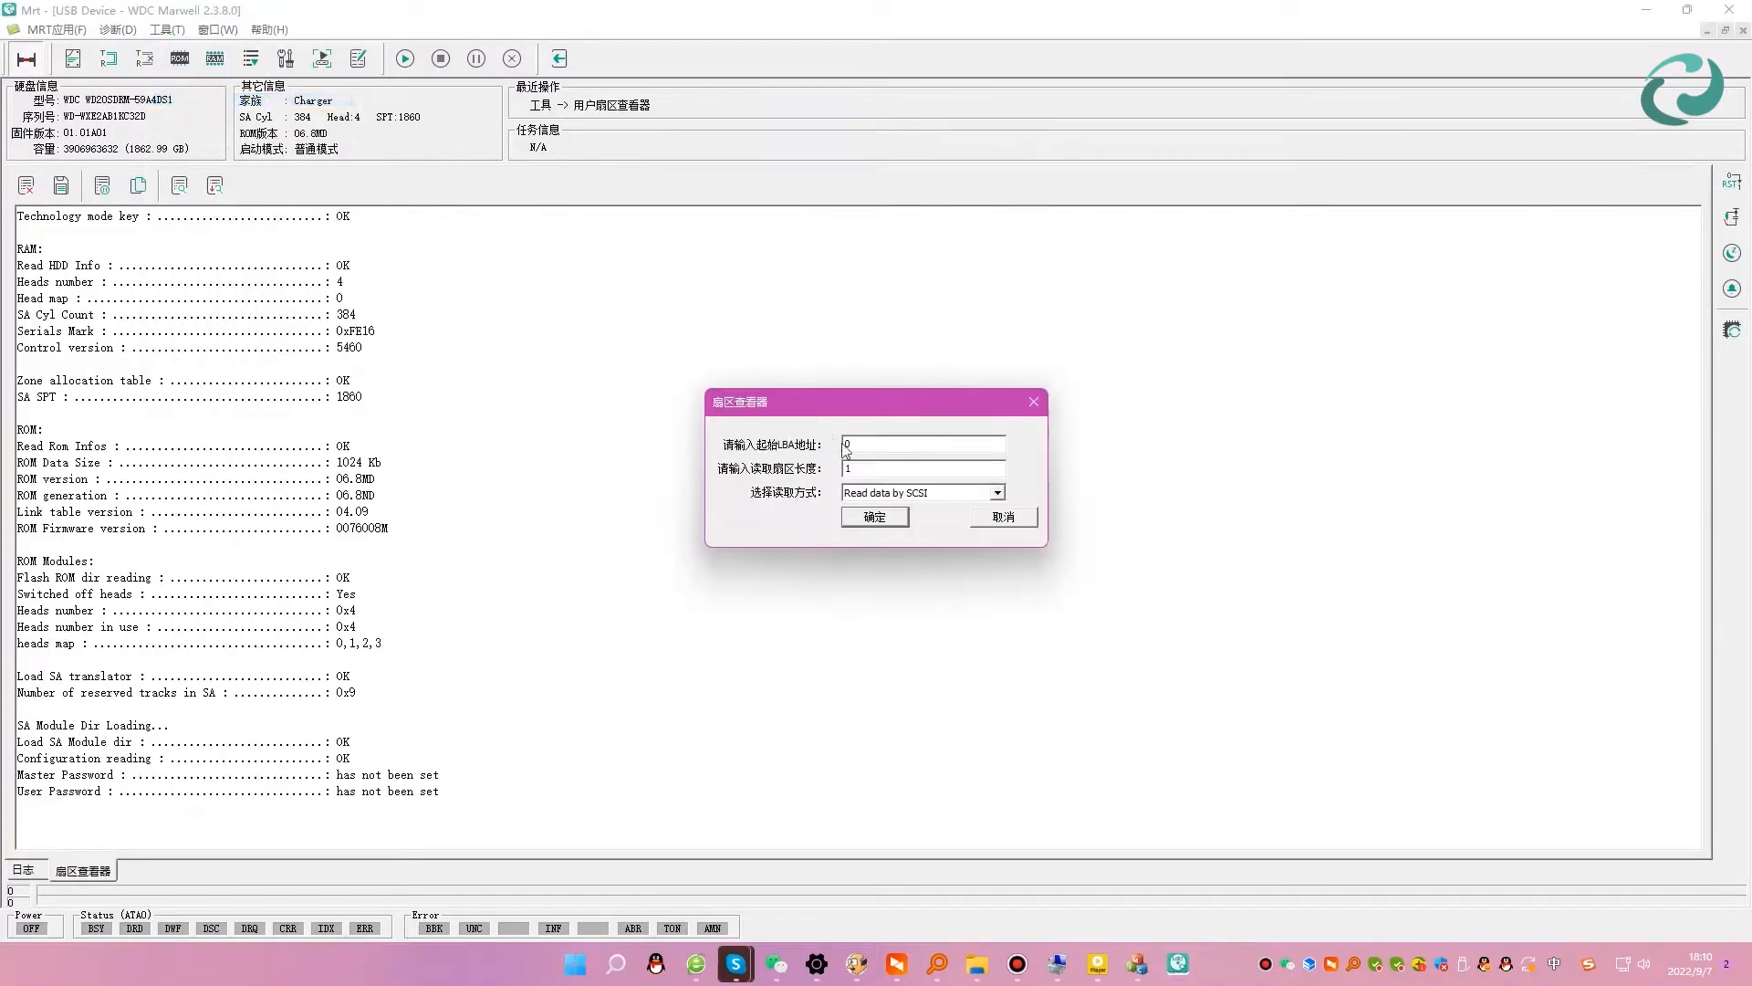
left_click(873, 514)
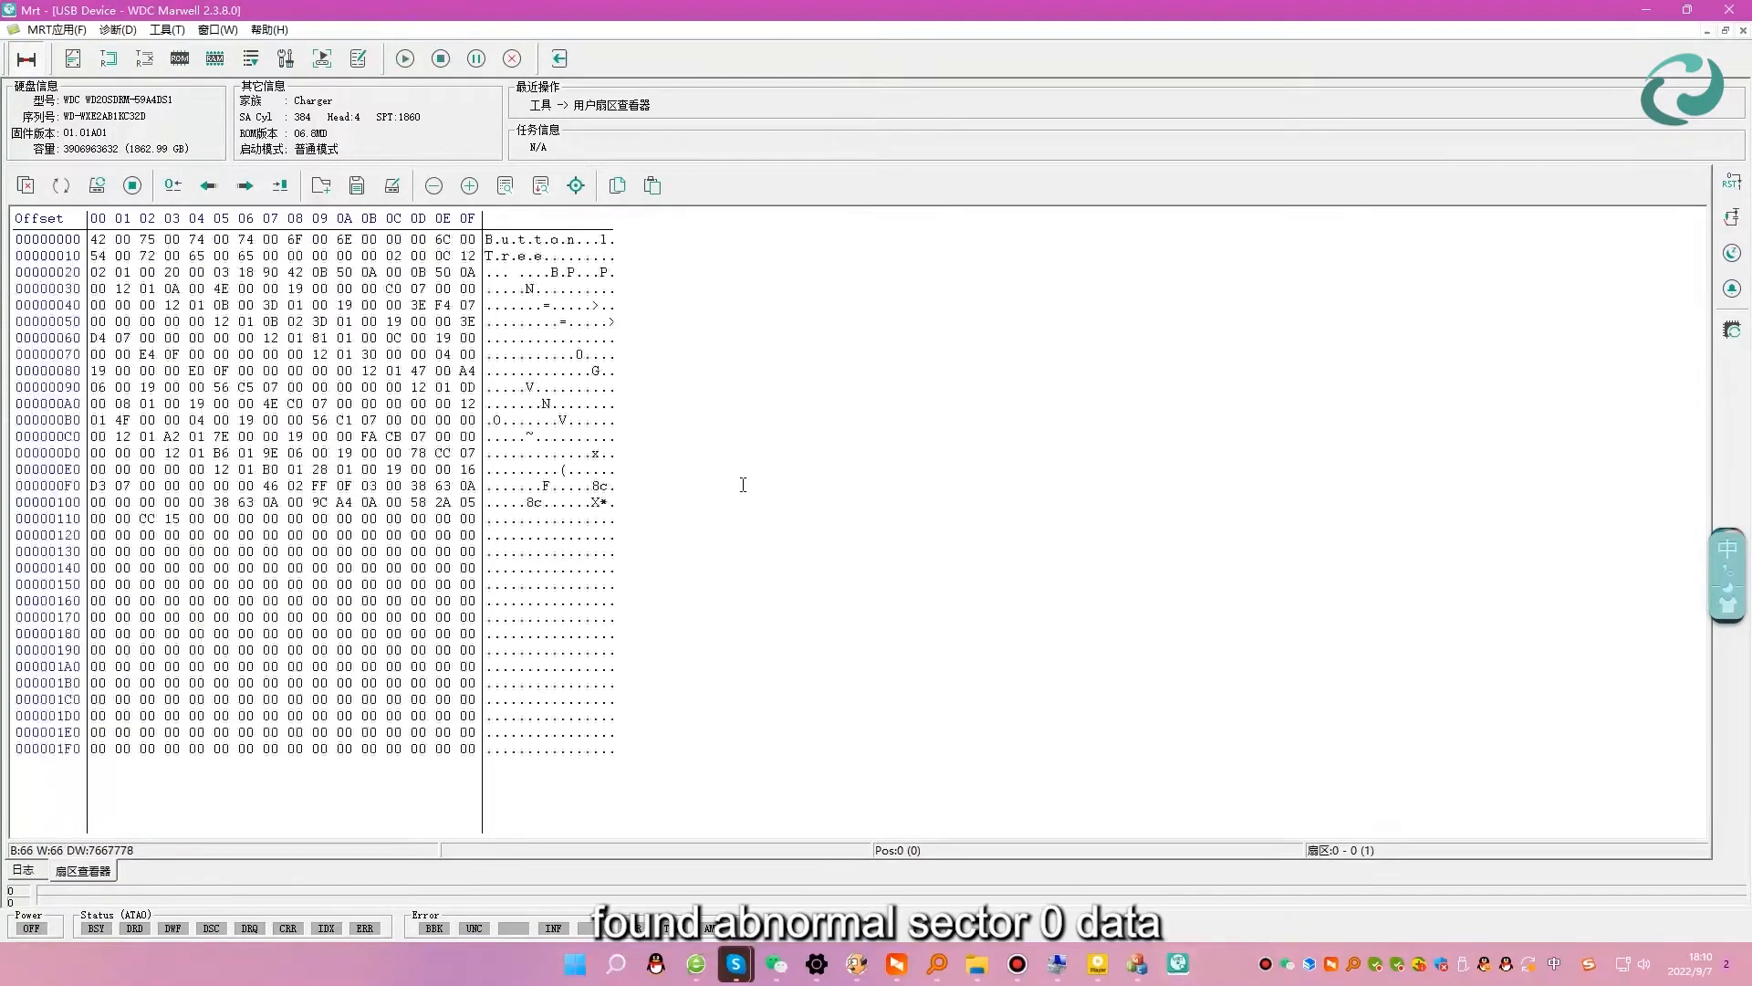
left_click_drag(271, 289, 492, 634)
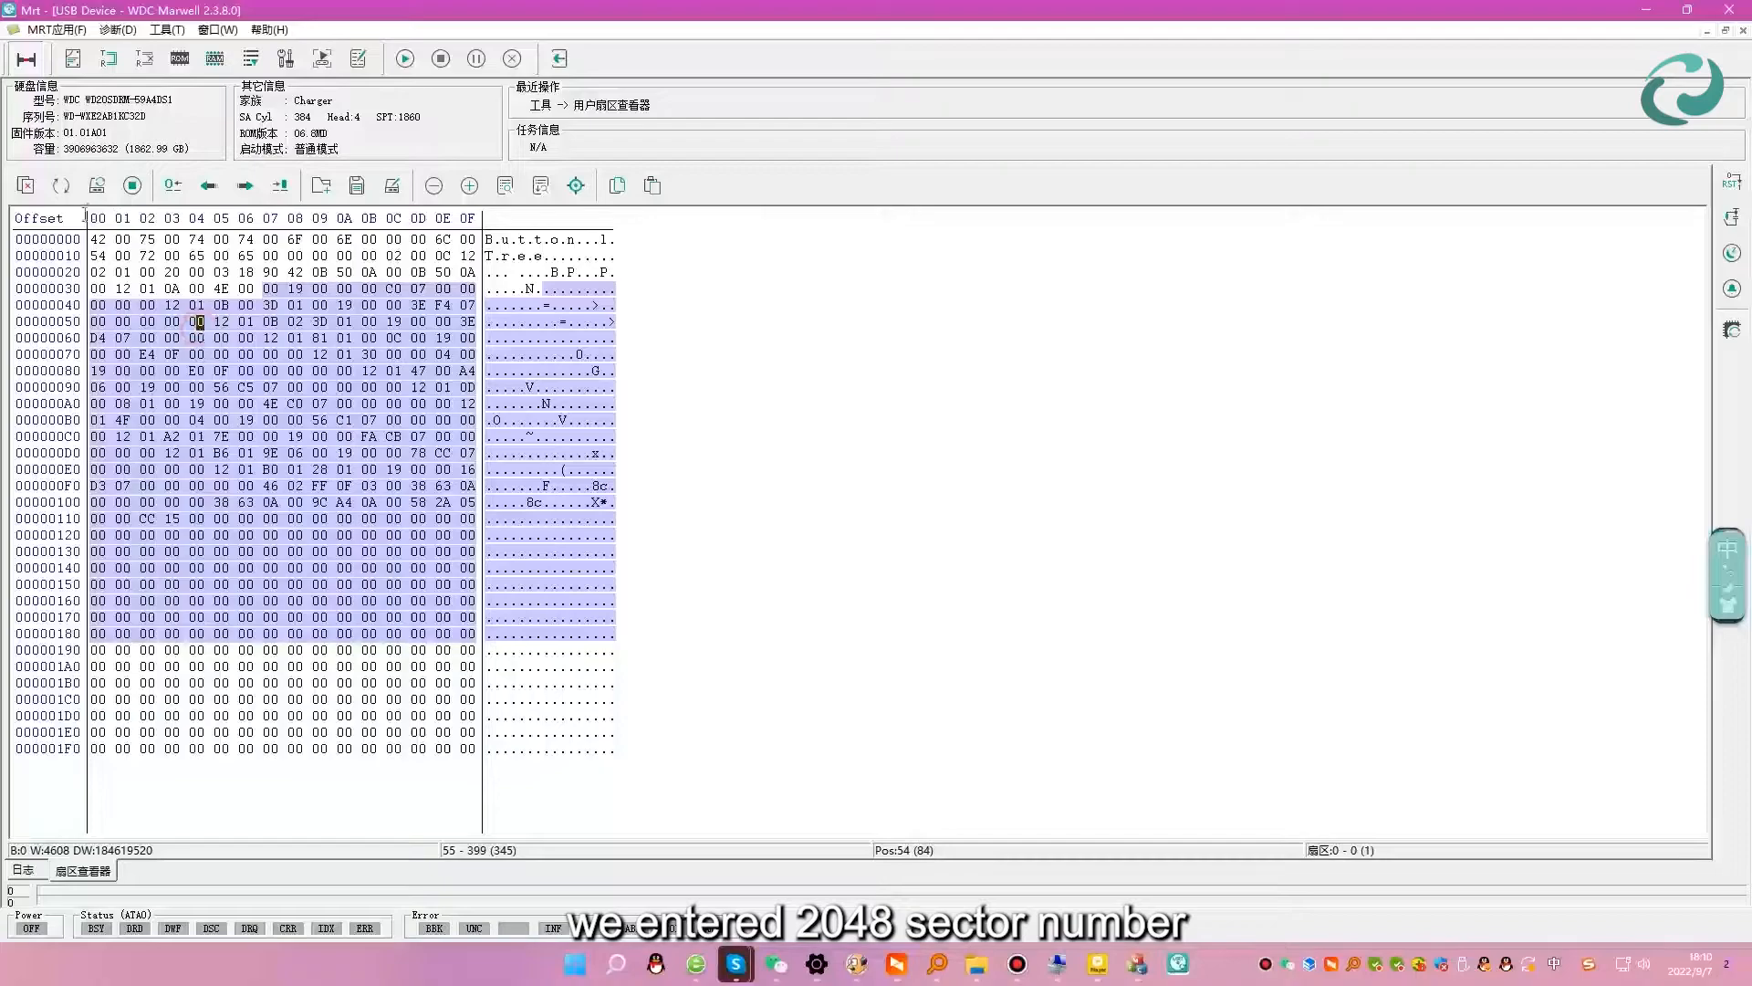
Read the sector at LBA 2048 and inspect the file system signature at its start.
left_click(96, 185)
double_click(875, 442)
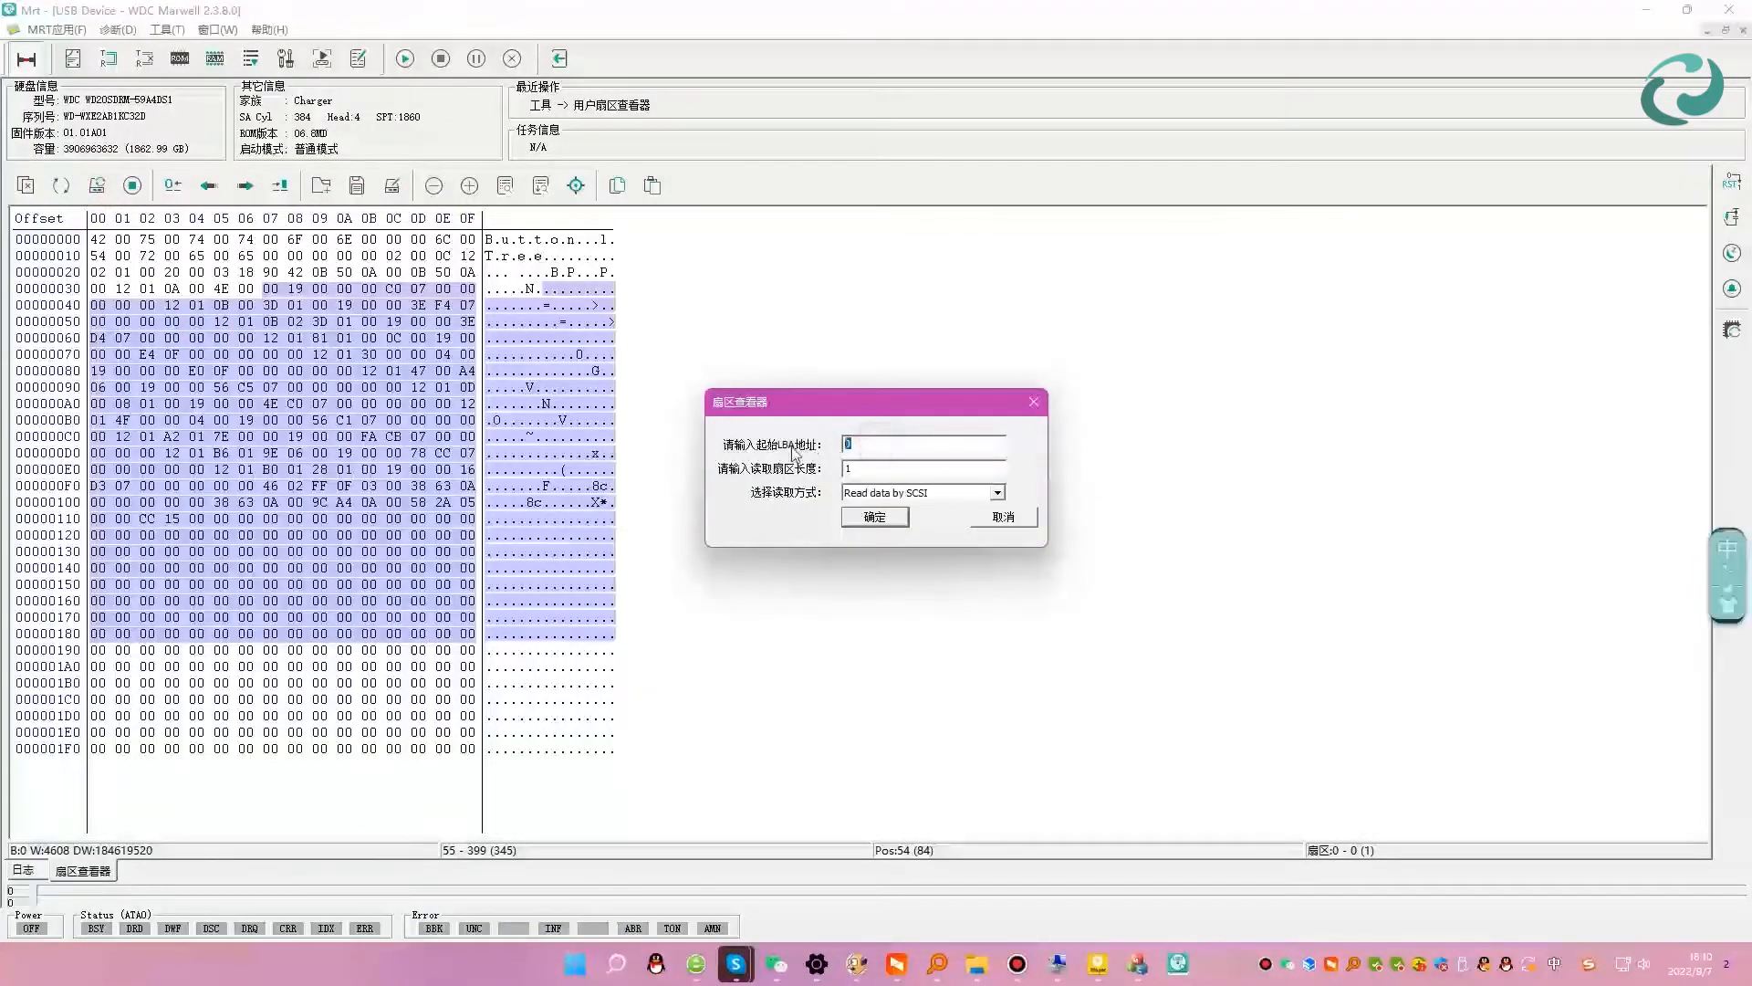
type("2048")
key("Return")
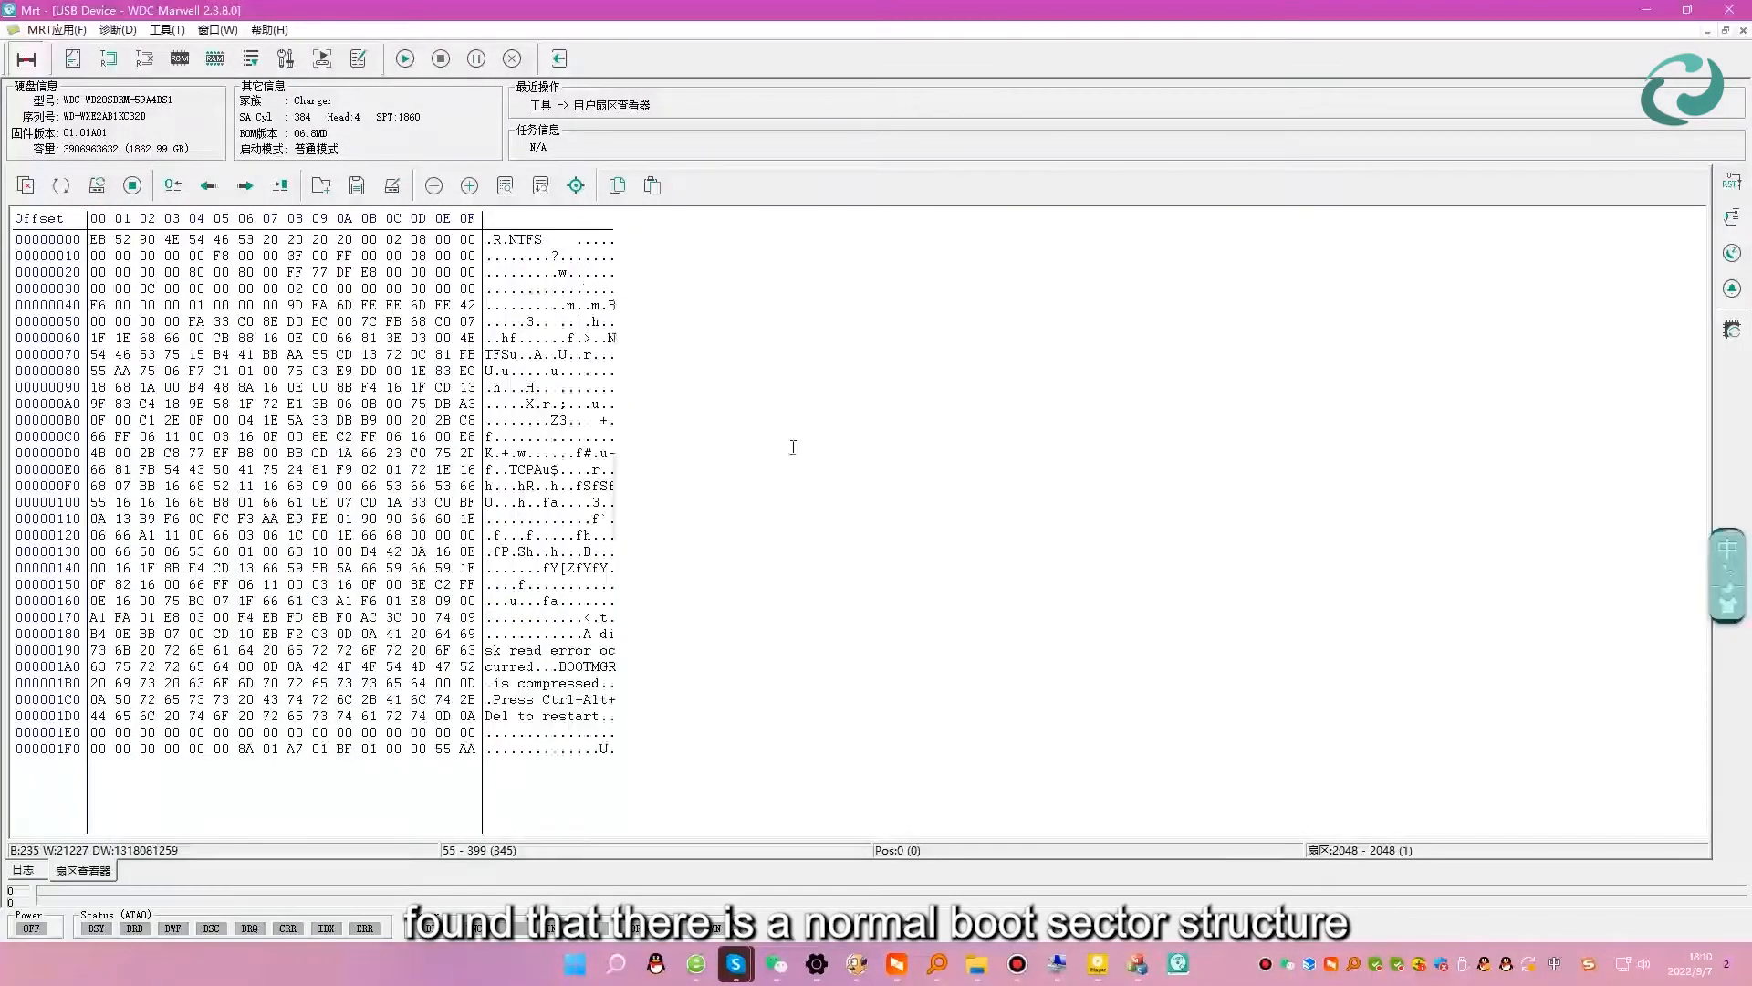
left_click_drag(492, 239, 556, 239)
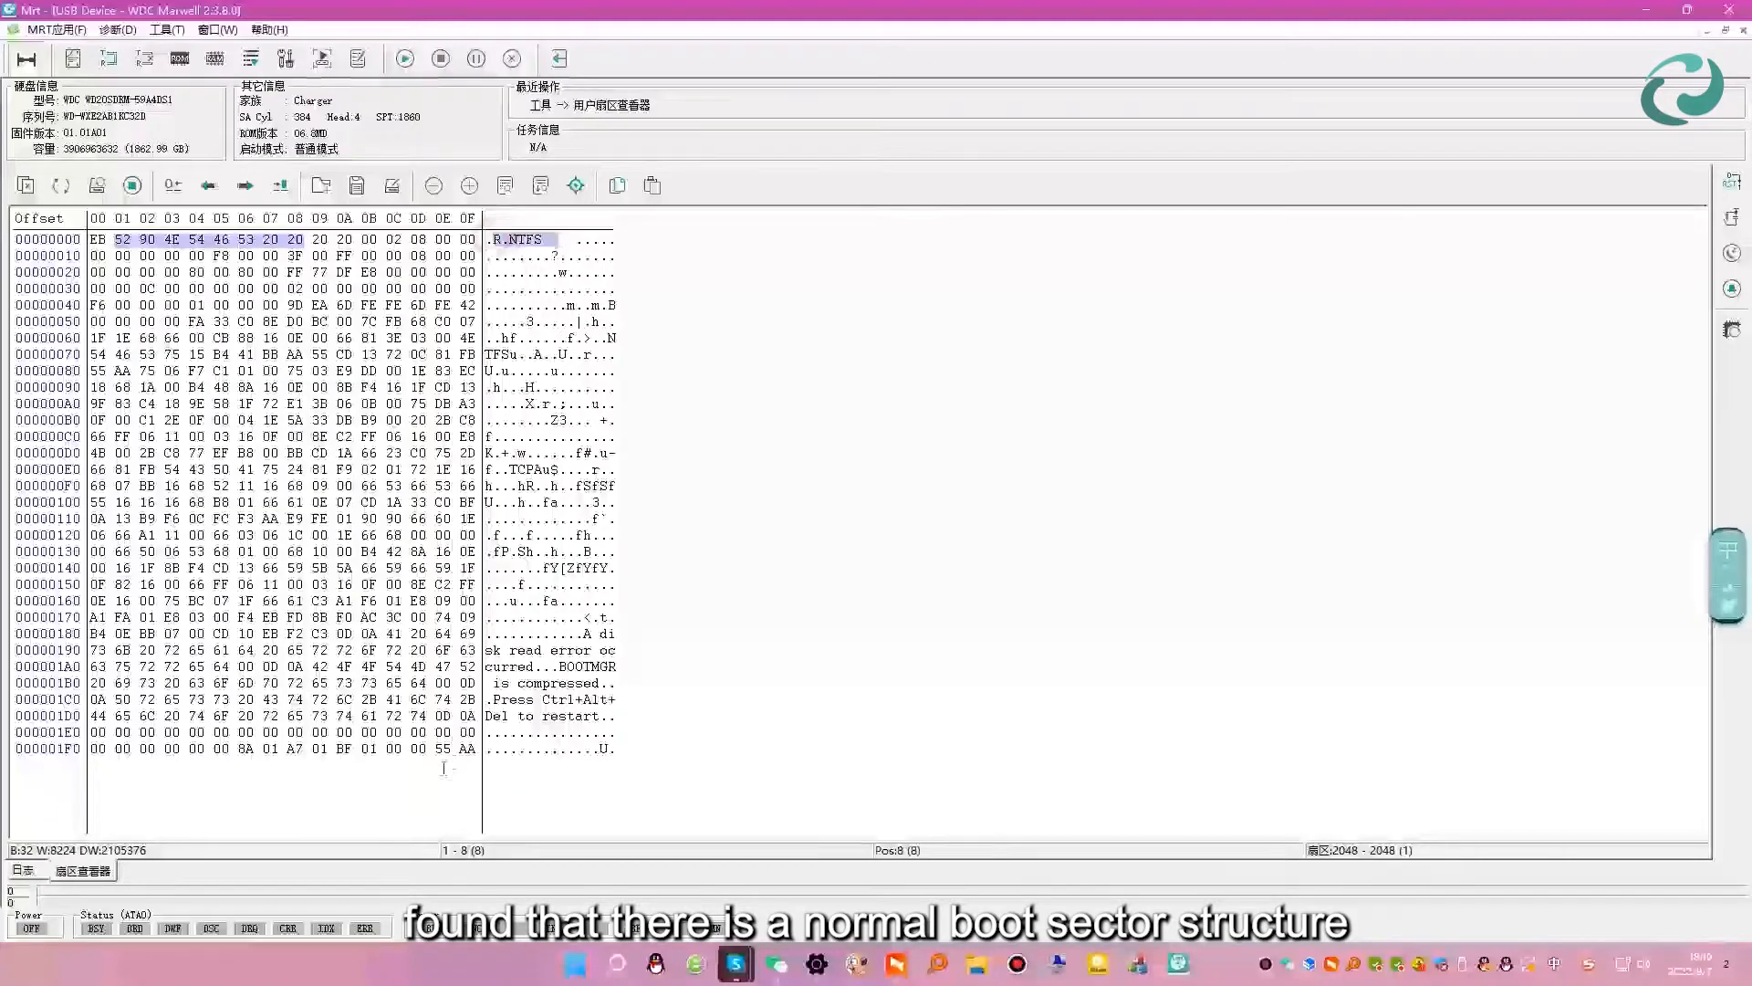
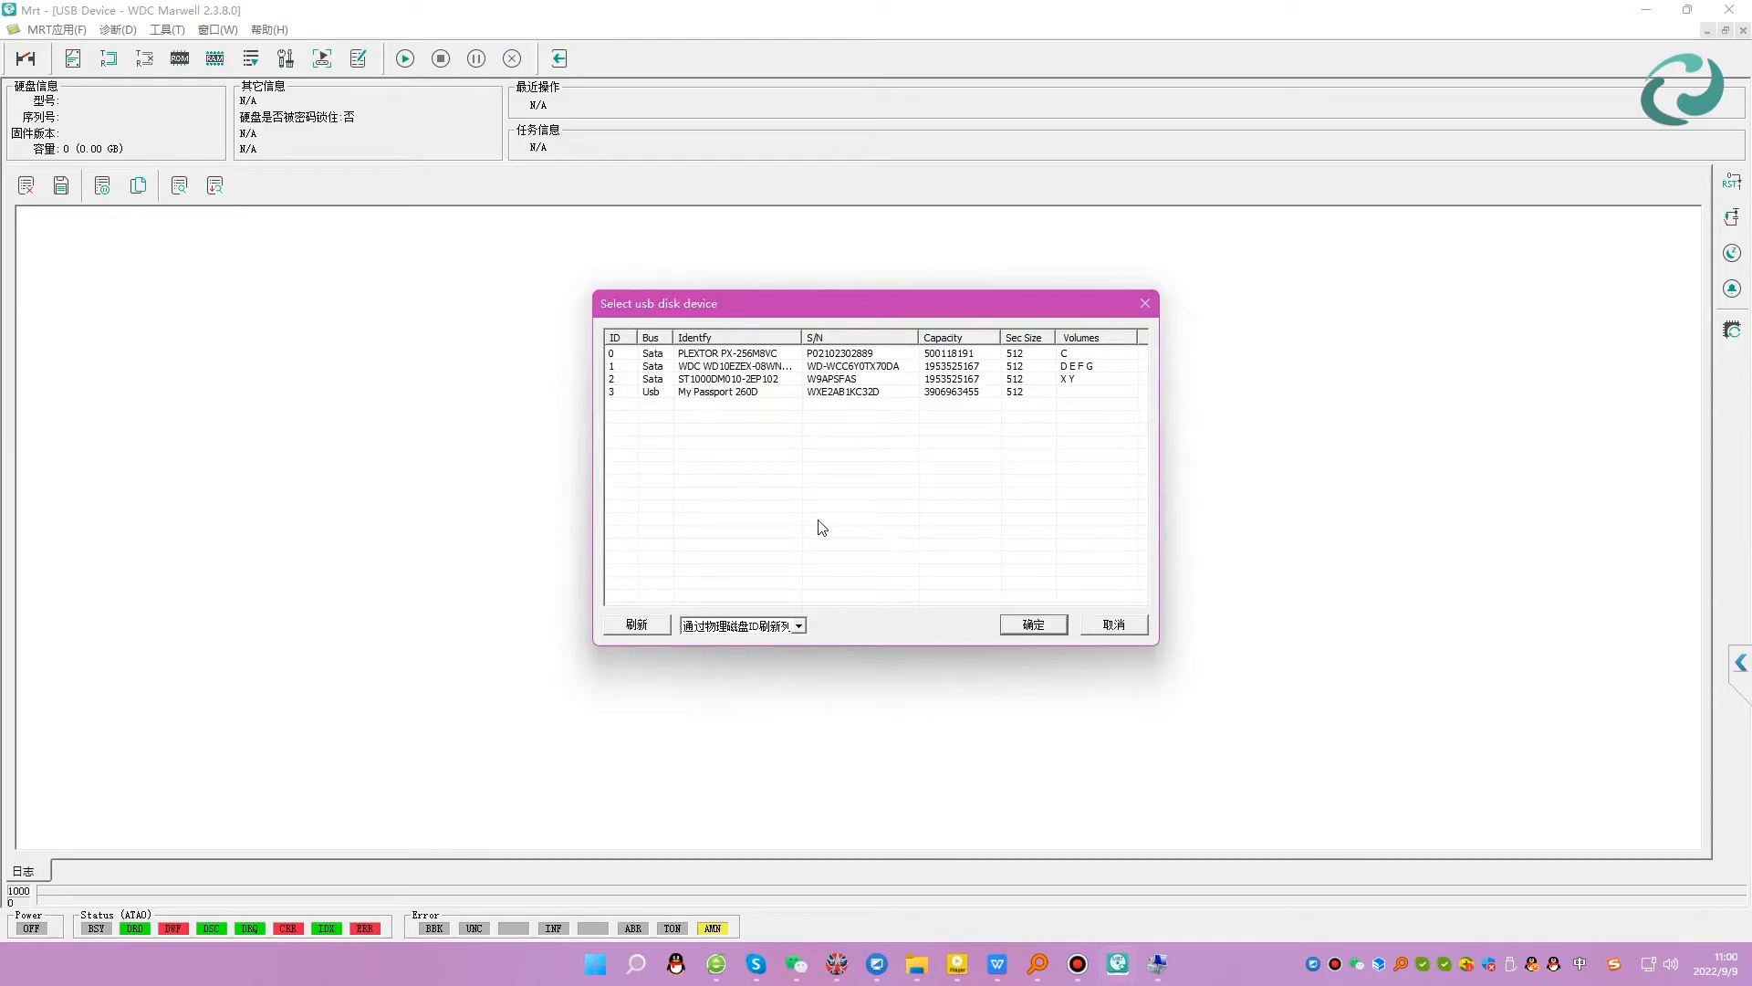
Select the My Passport 260D USB drive and try to auto-detect its family.
left_click(755, 393)
left_click(1034, 624)
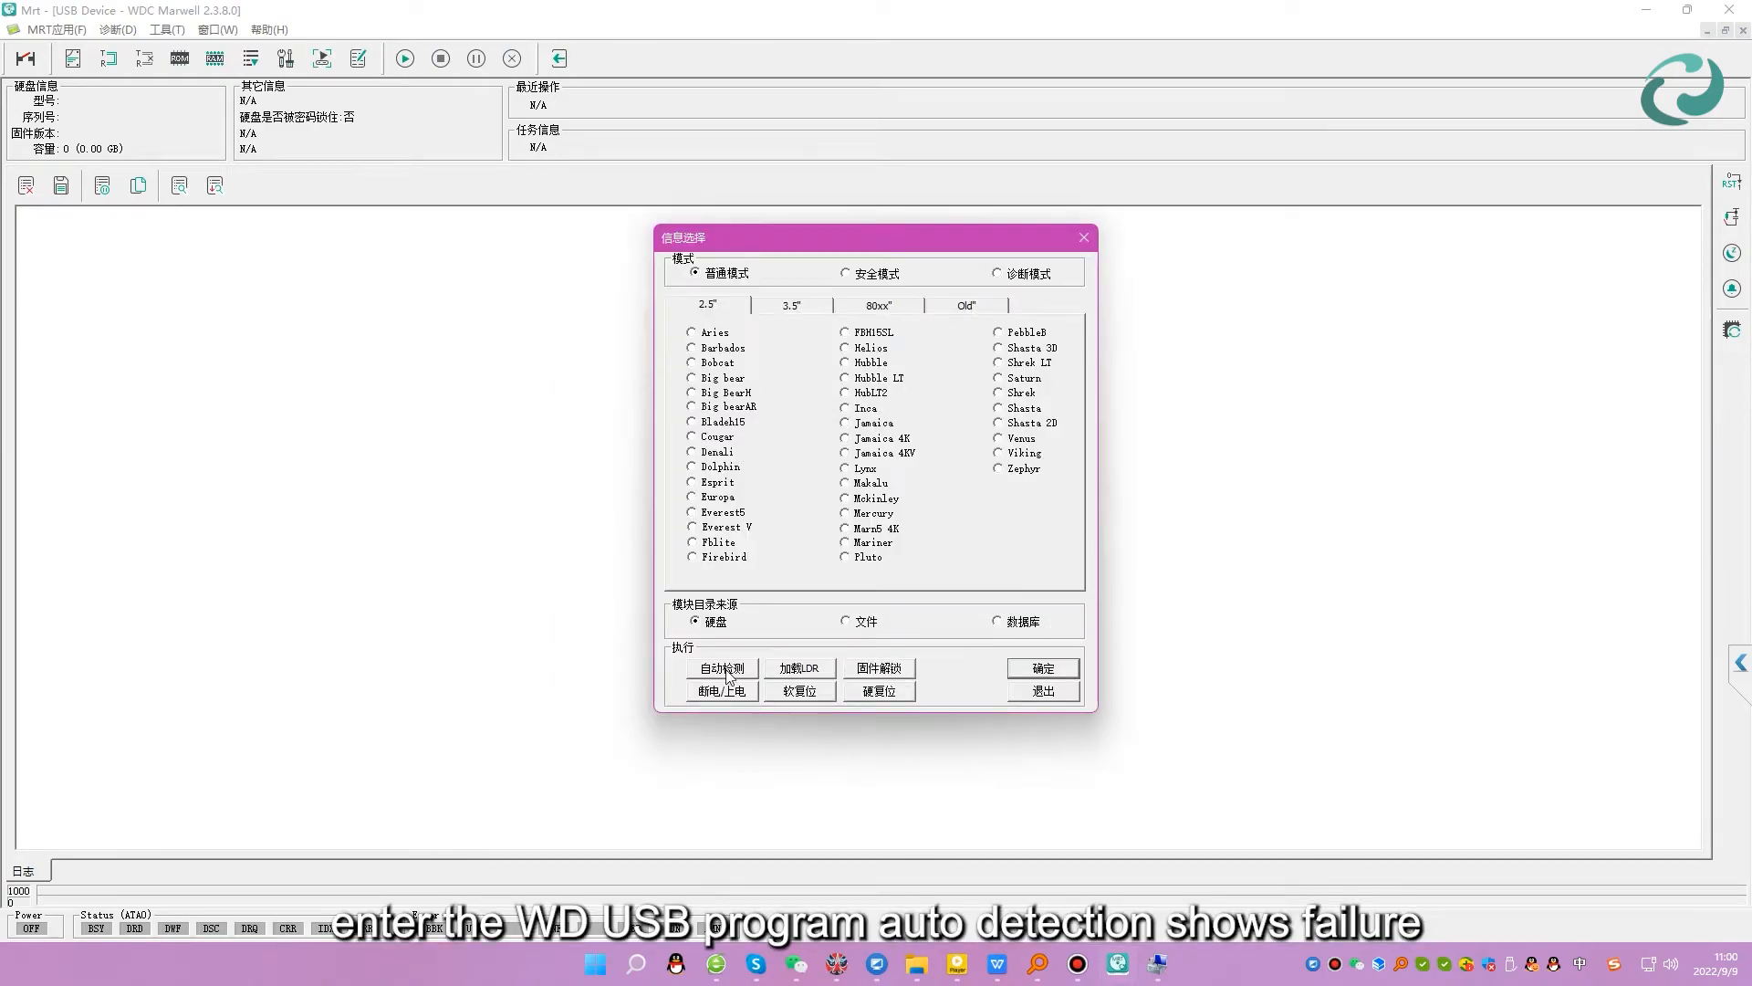
left_click(725, 670)
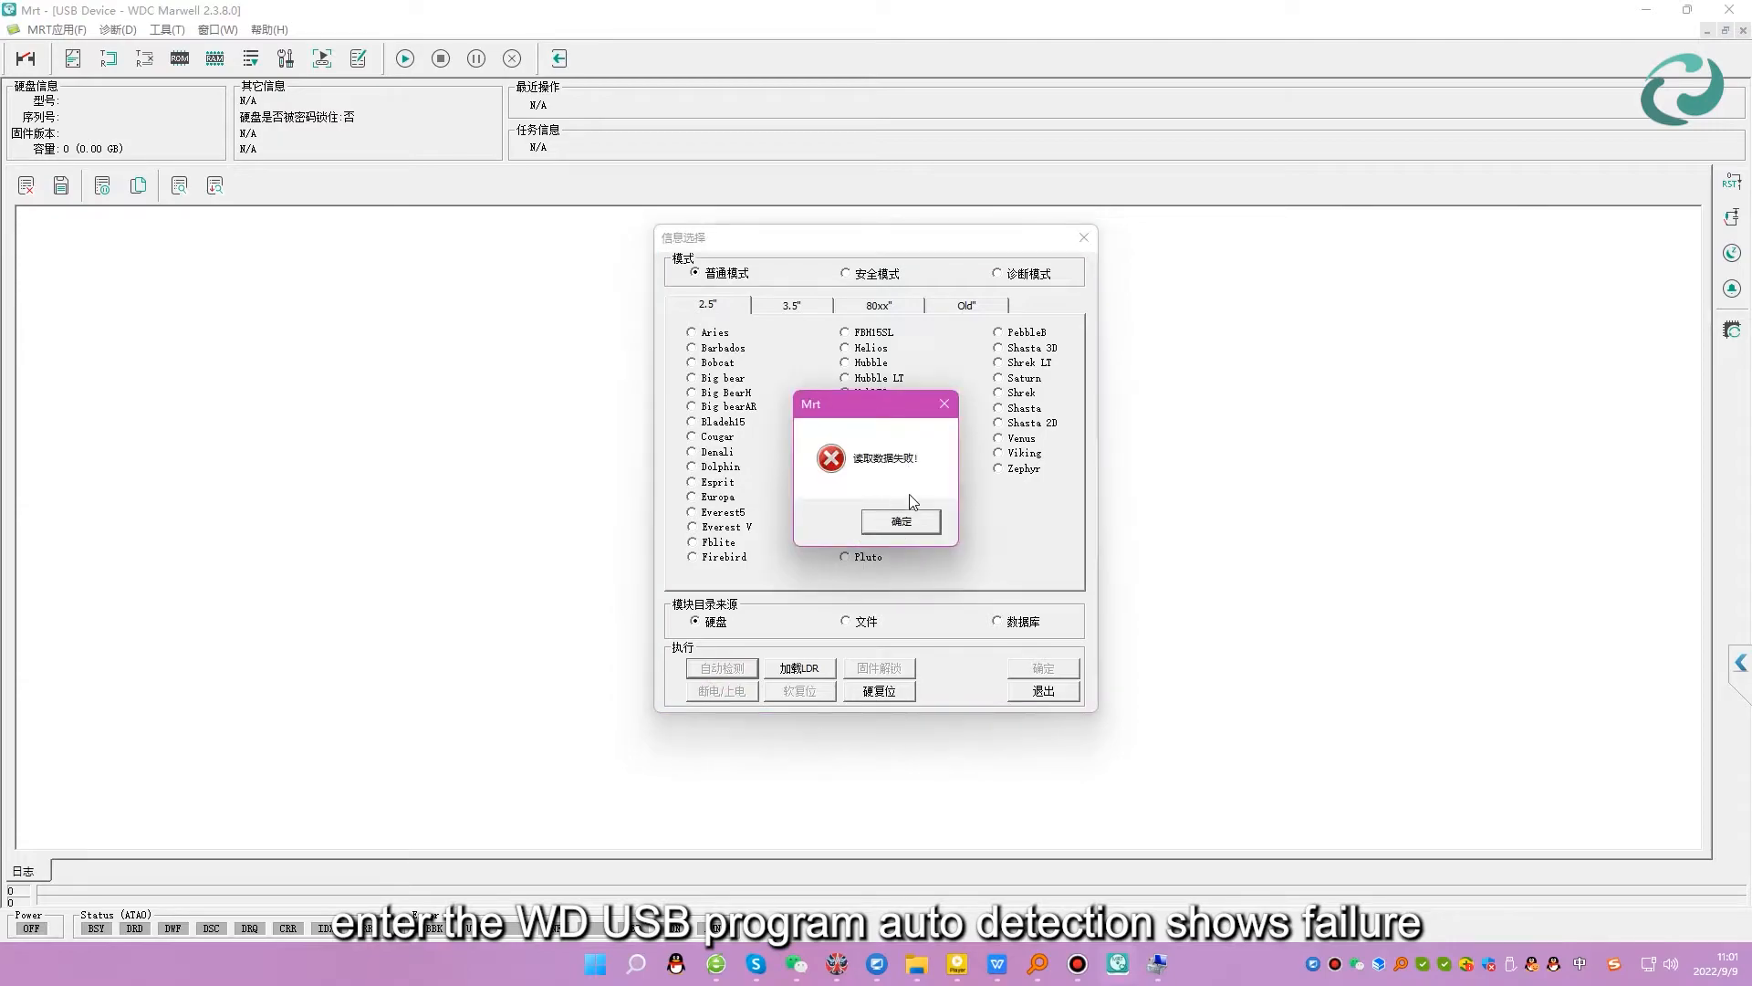
left_click(912, 526)
Enter the utility with the 80xx family Charger, accept the default SA values of 1 head, 64 cylinders and SPT 600, and review the log.
left_click(882, 308)
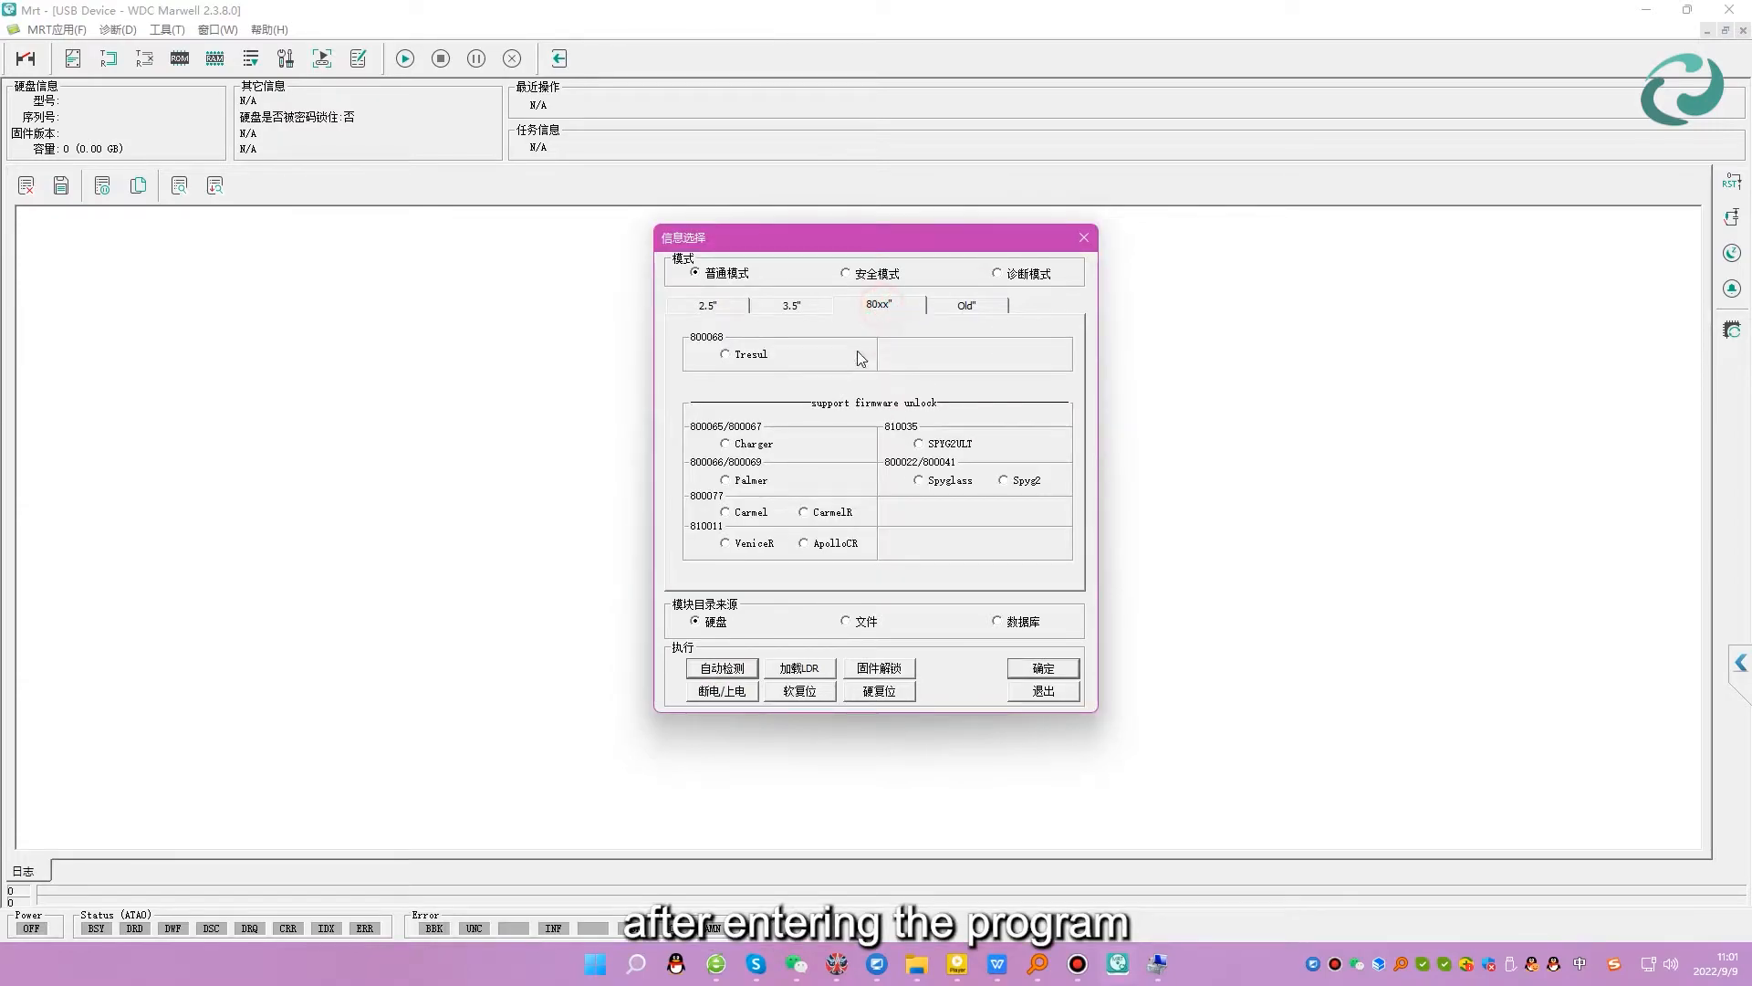
left_click(1024, 669)
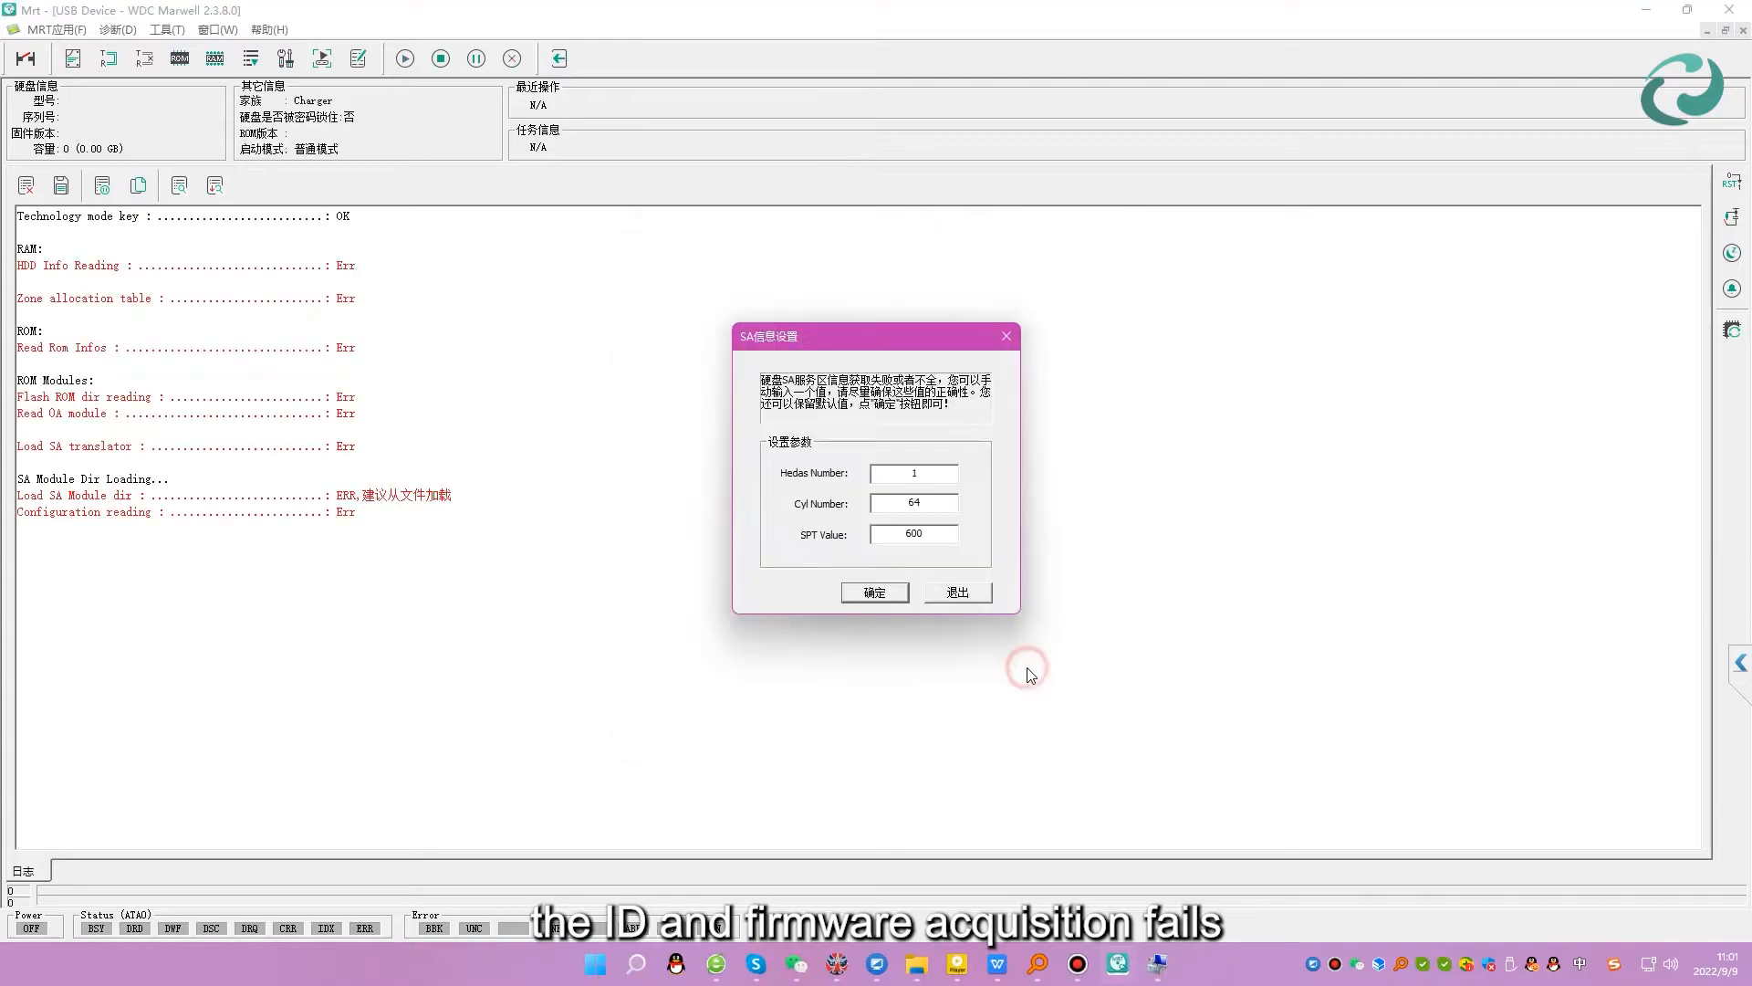
left_click(891, 597)
key("ctrl+a")
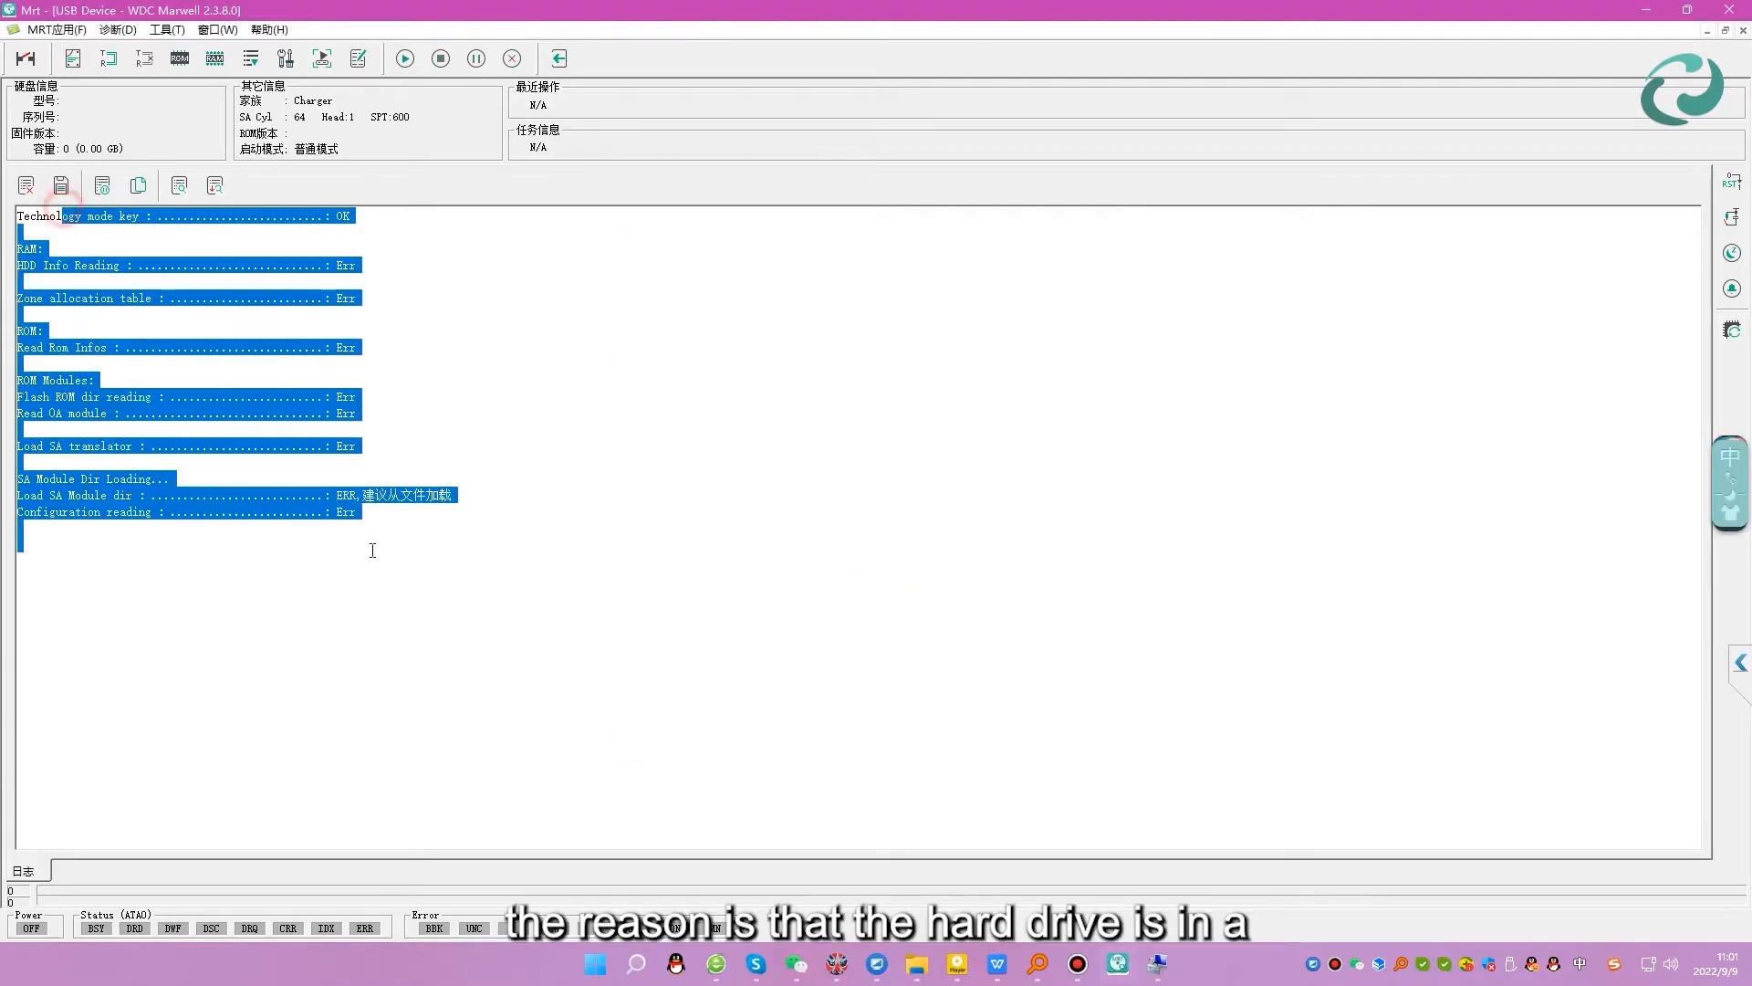
left_click(368, 394)
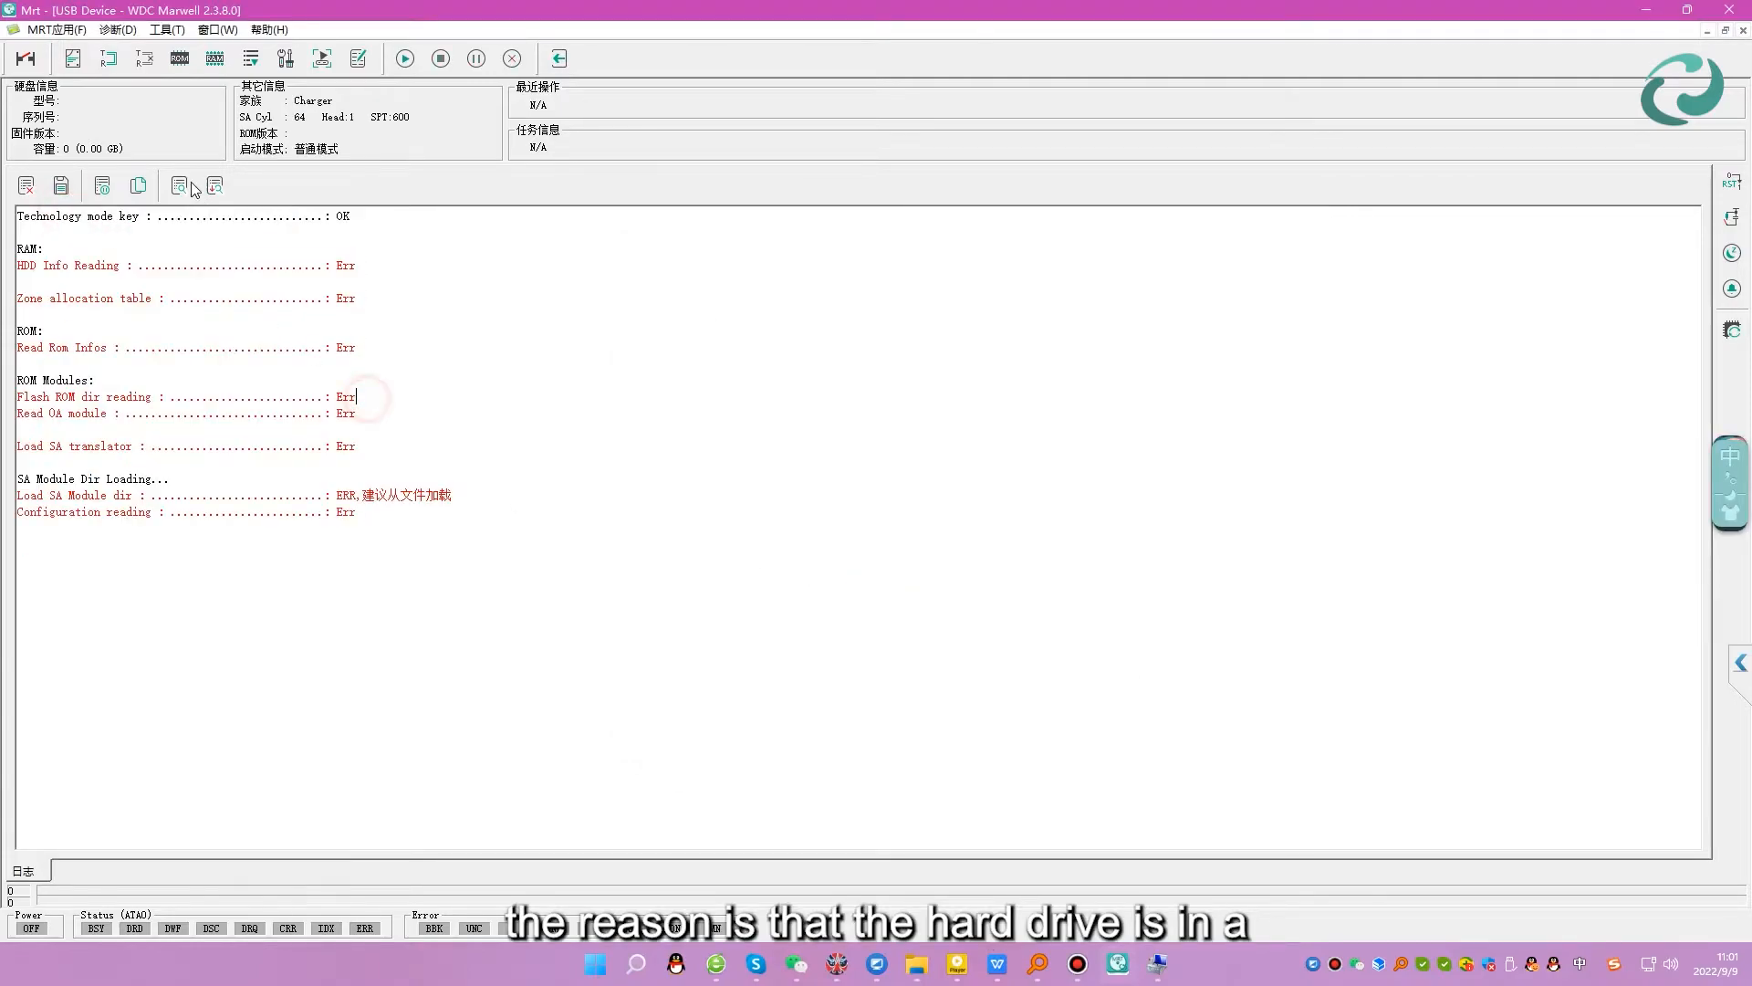
left_click(132, 120)
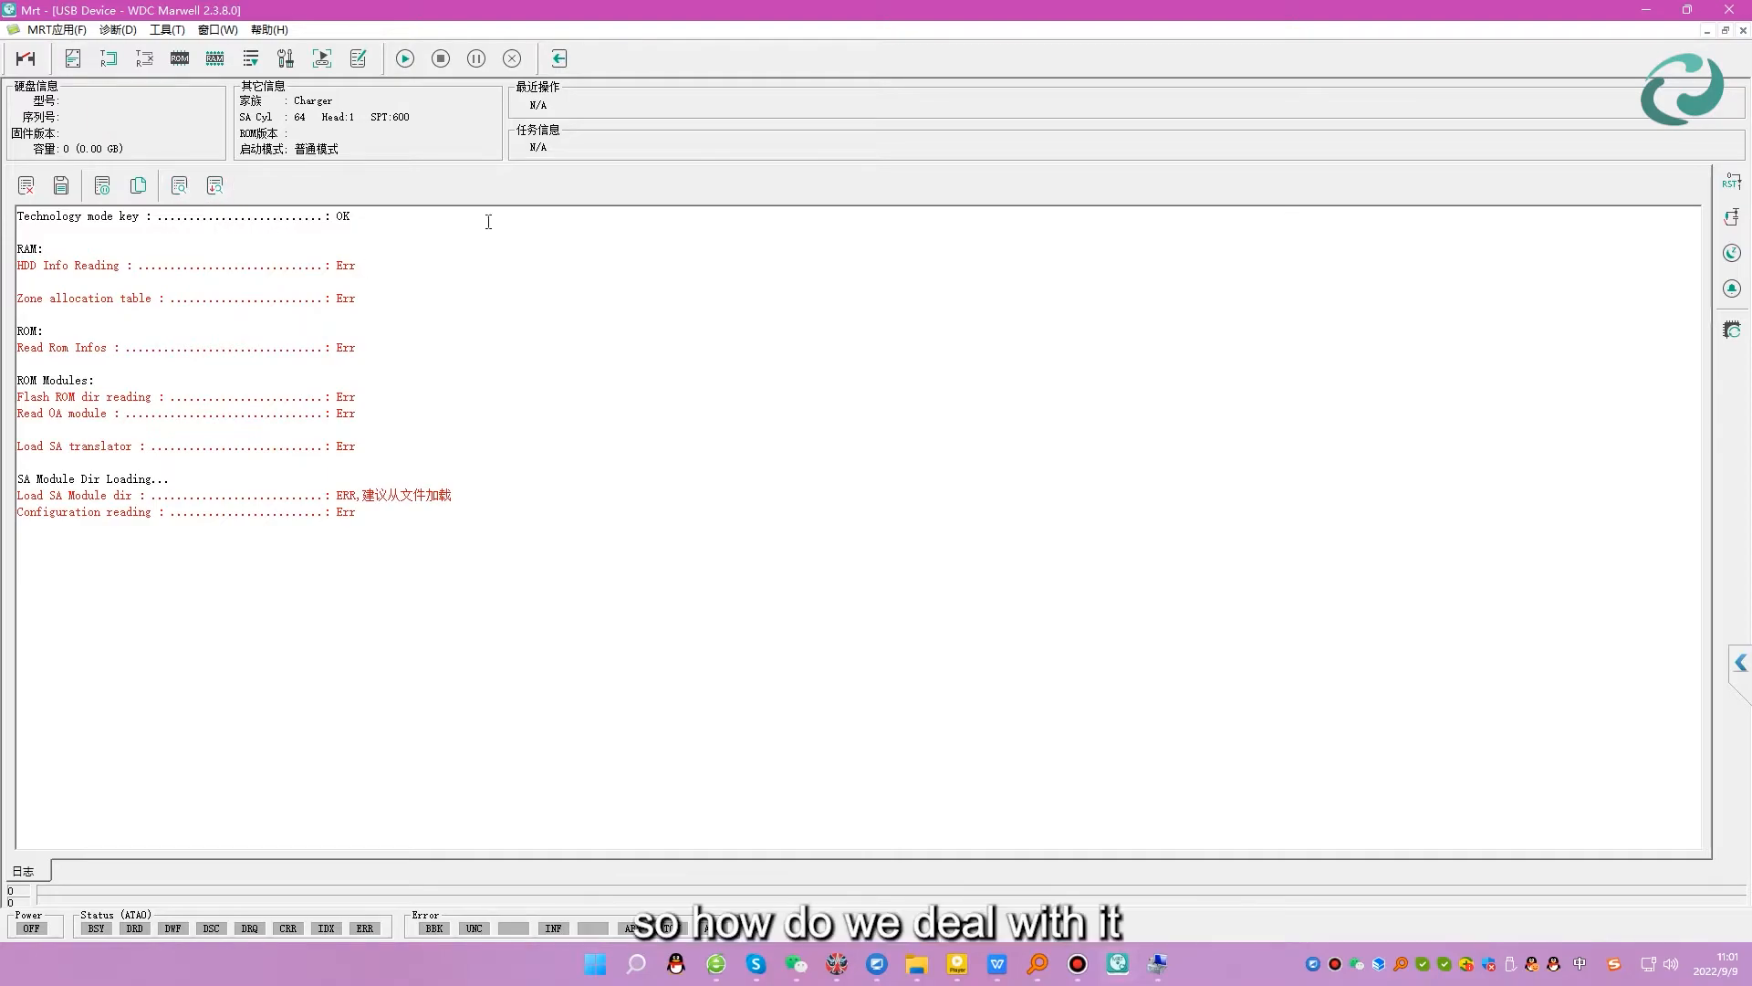
Exit the USB utility, open the ROM programmer with the SST / SST25LF020A chip type, and check the programmer type in the log.
left_click(560, 61)
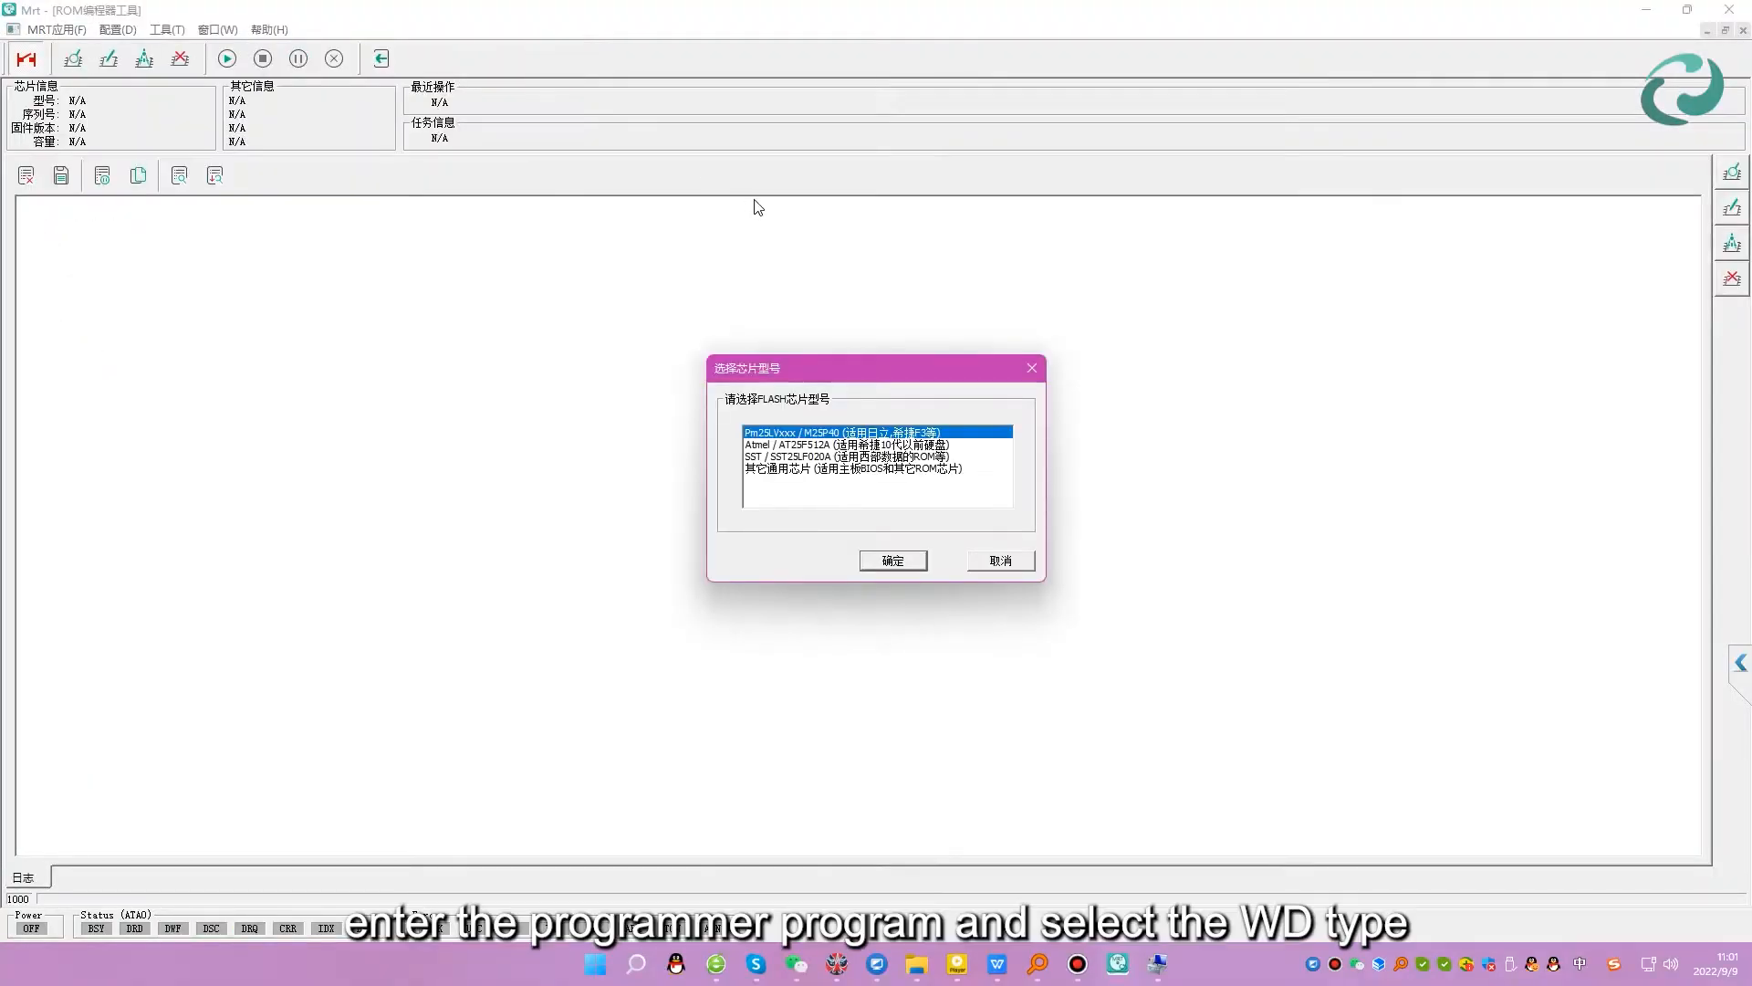
left_click(849, 455)
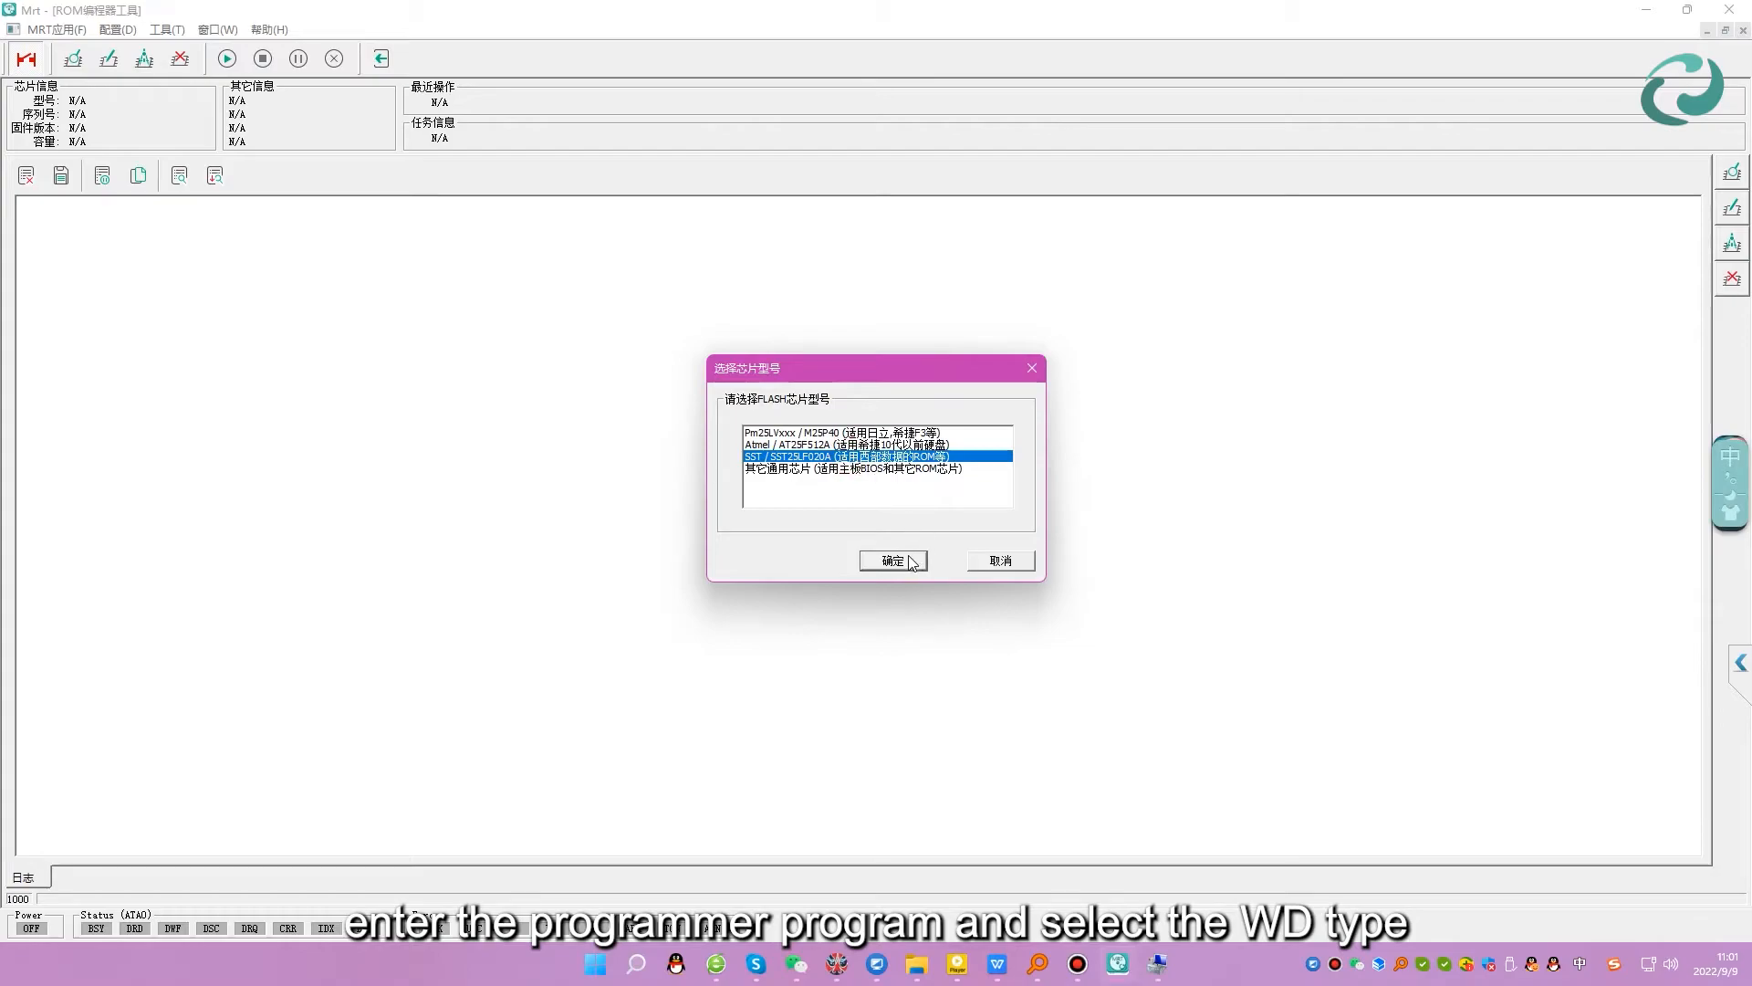
left_click(894, 561)
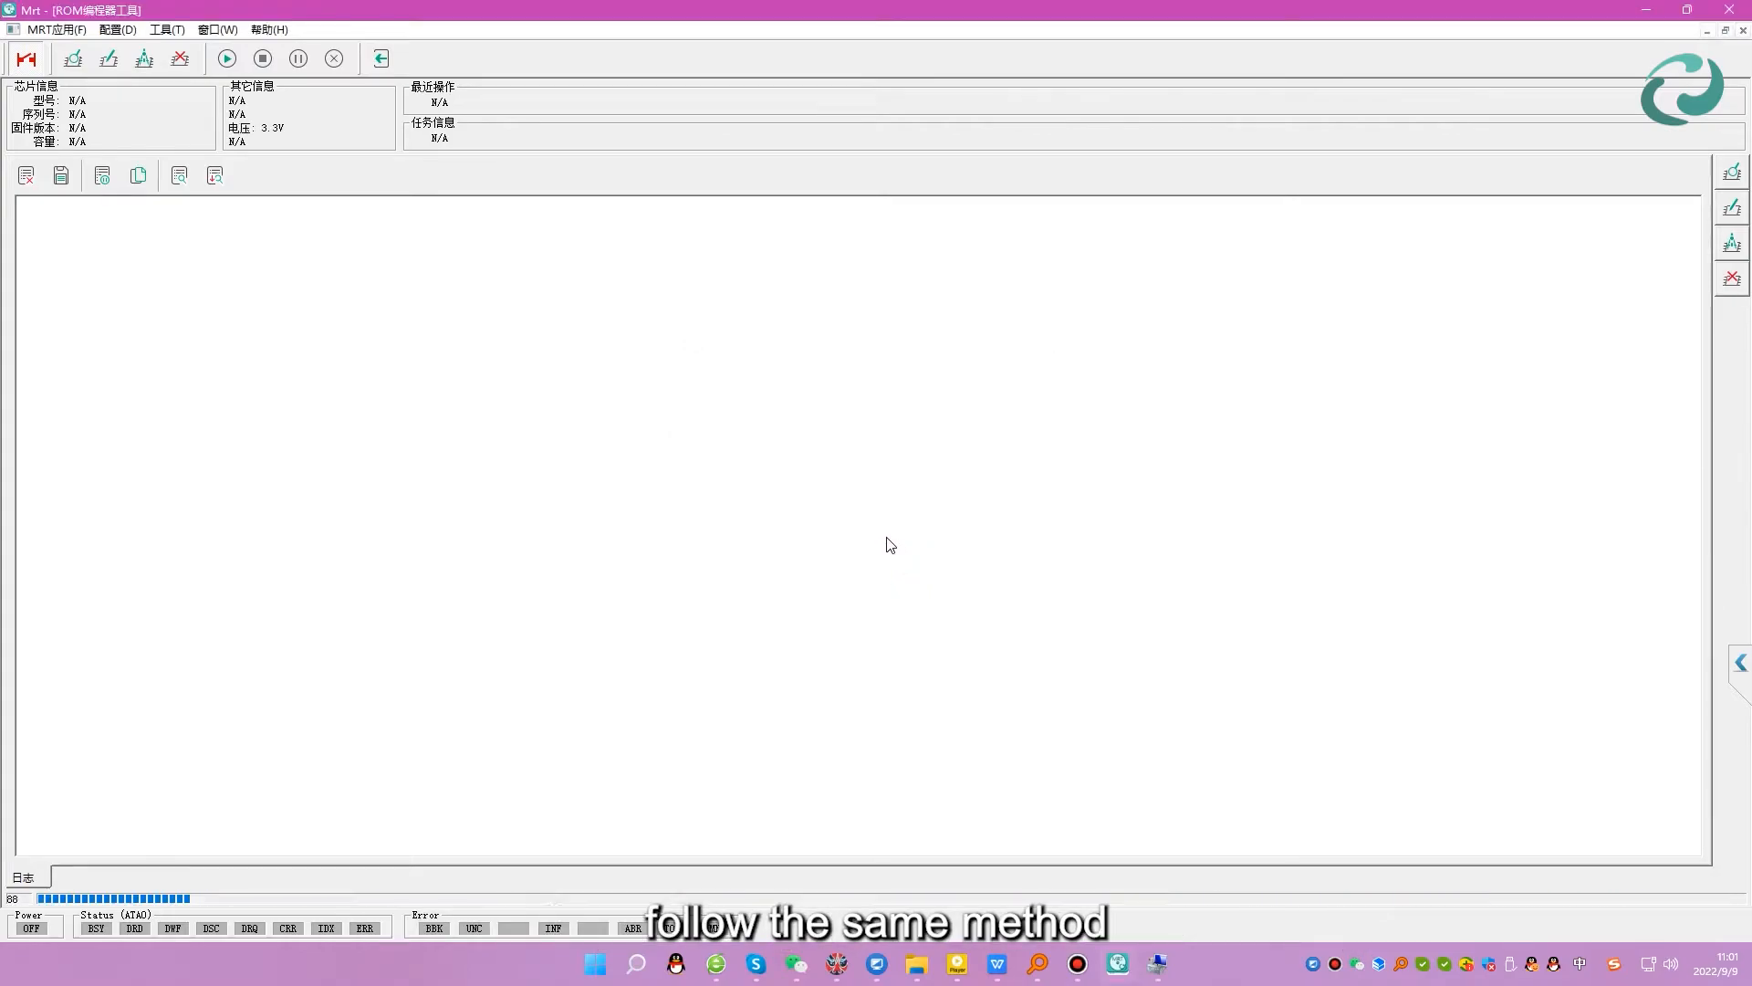
double_click(363, 271)
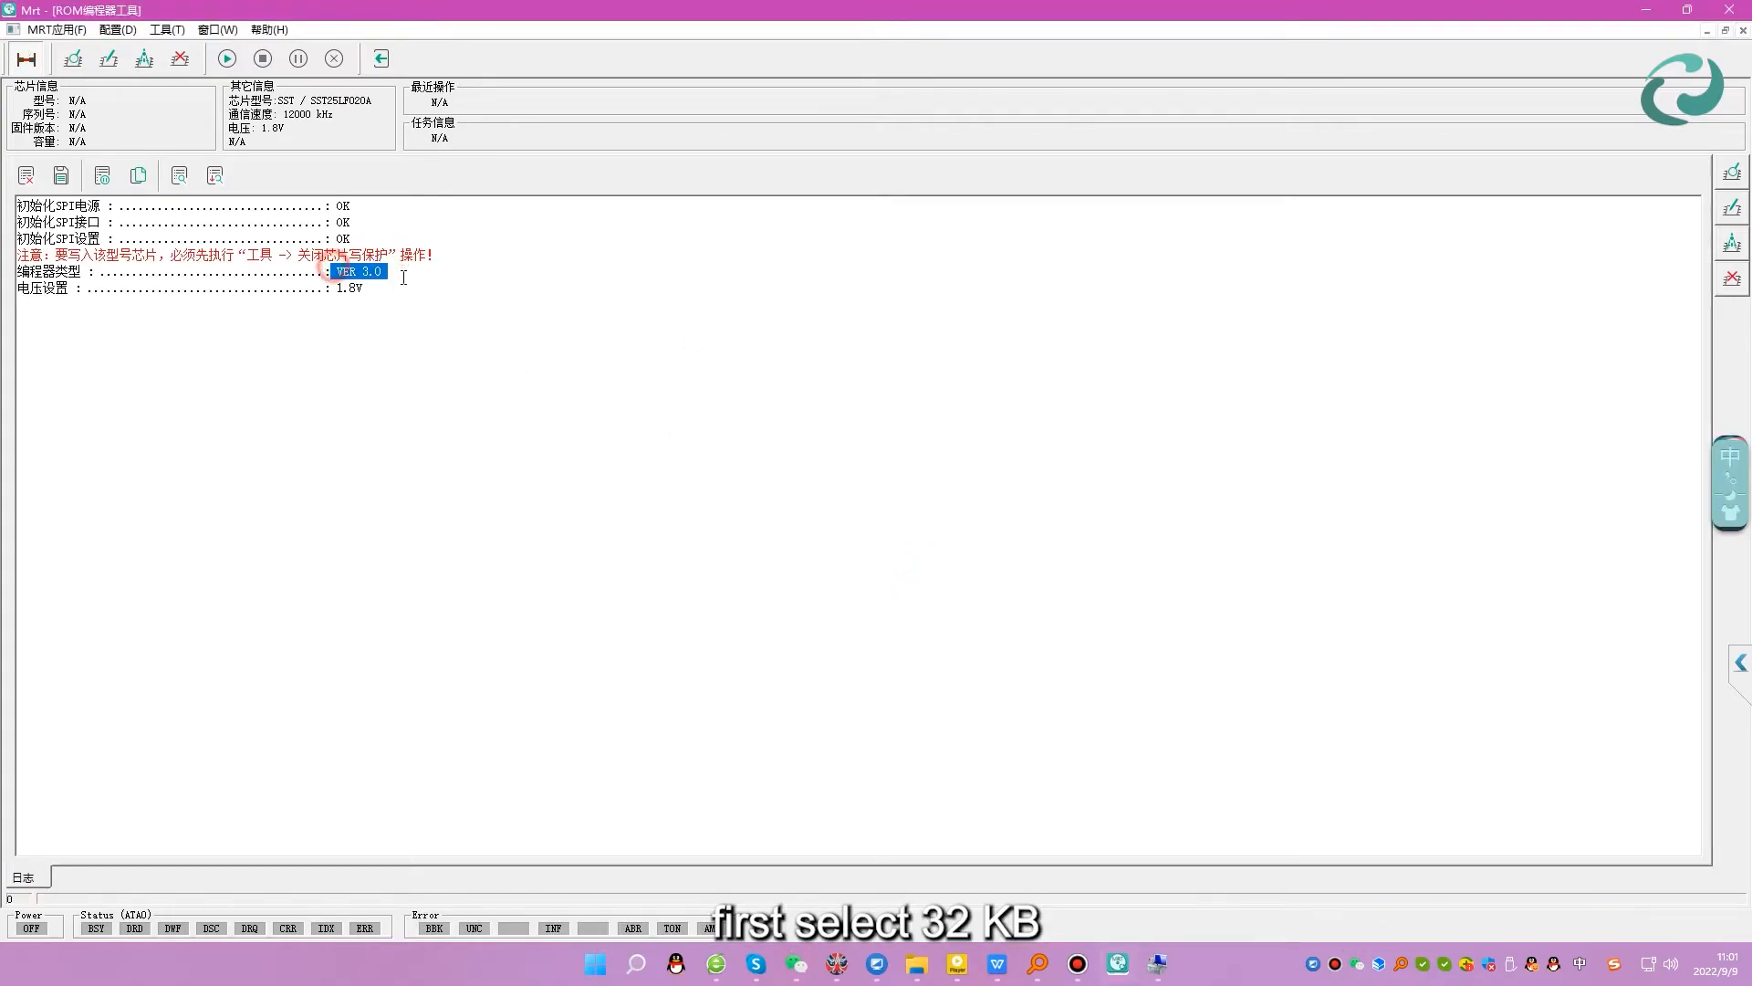
left_click(319, 201)
Read 32 KB of the ROM chip from byte address 0 in the chip data viewer and inspect the hex data.
left_click(167, 29)
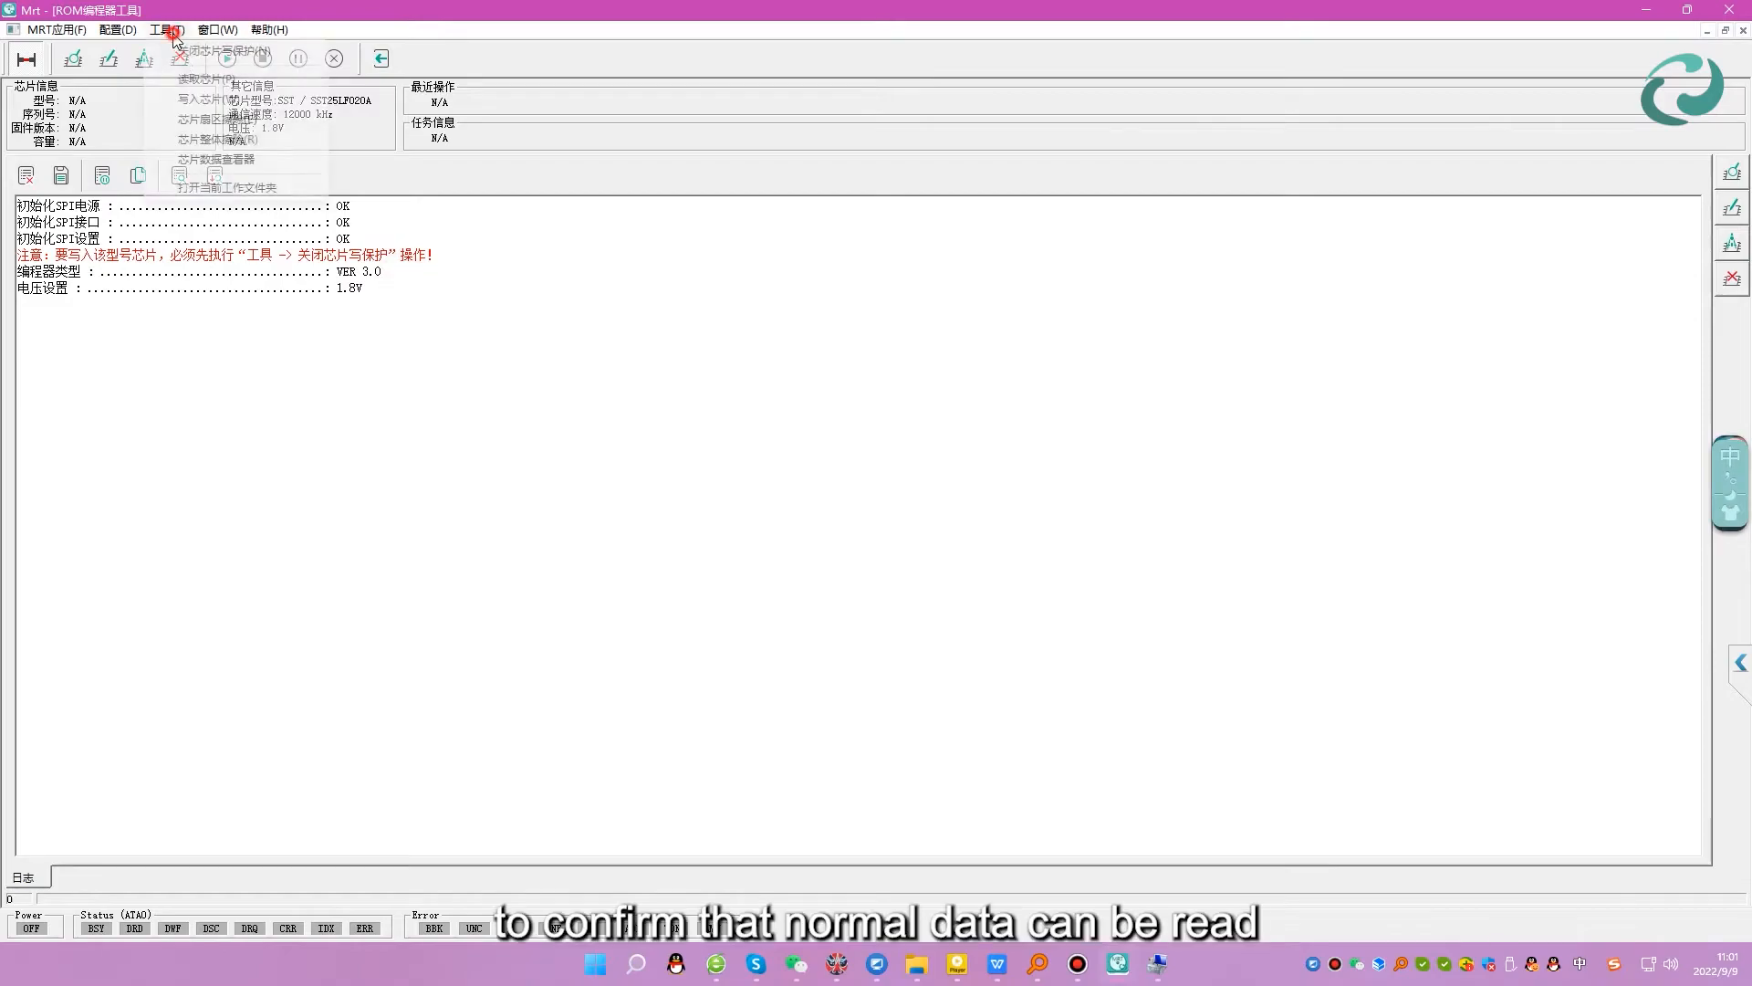
left_click(219, 160)
left_click(874, 420)
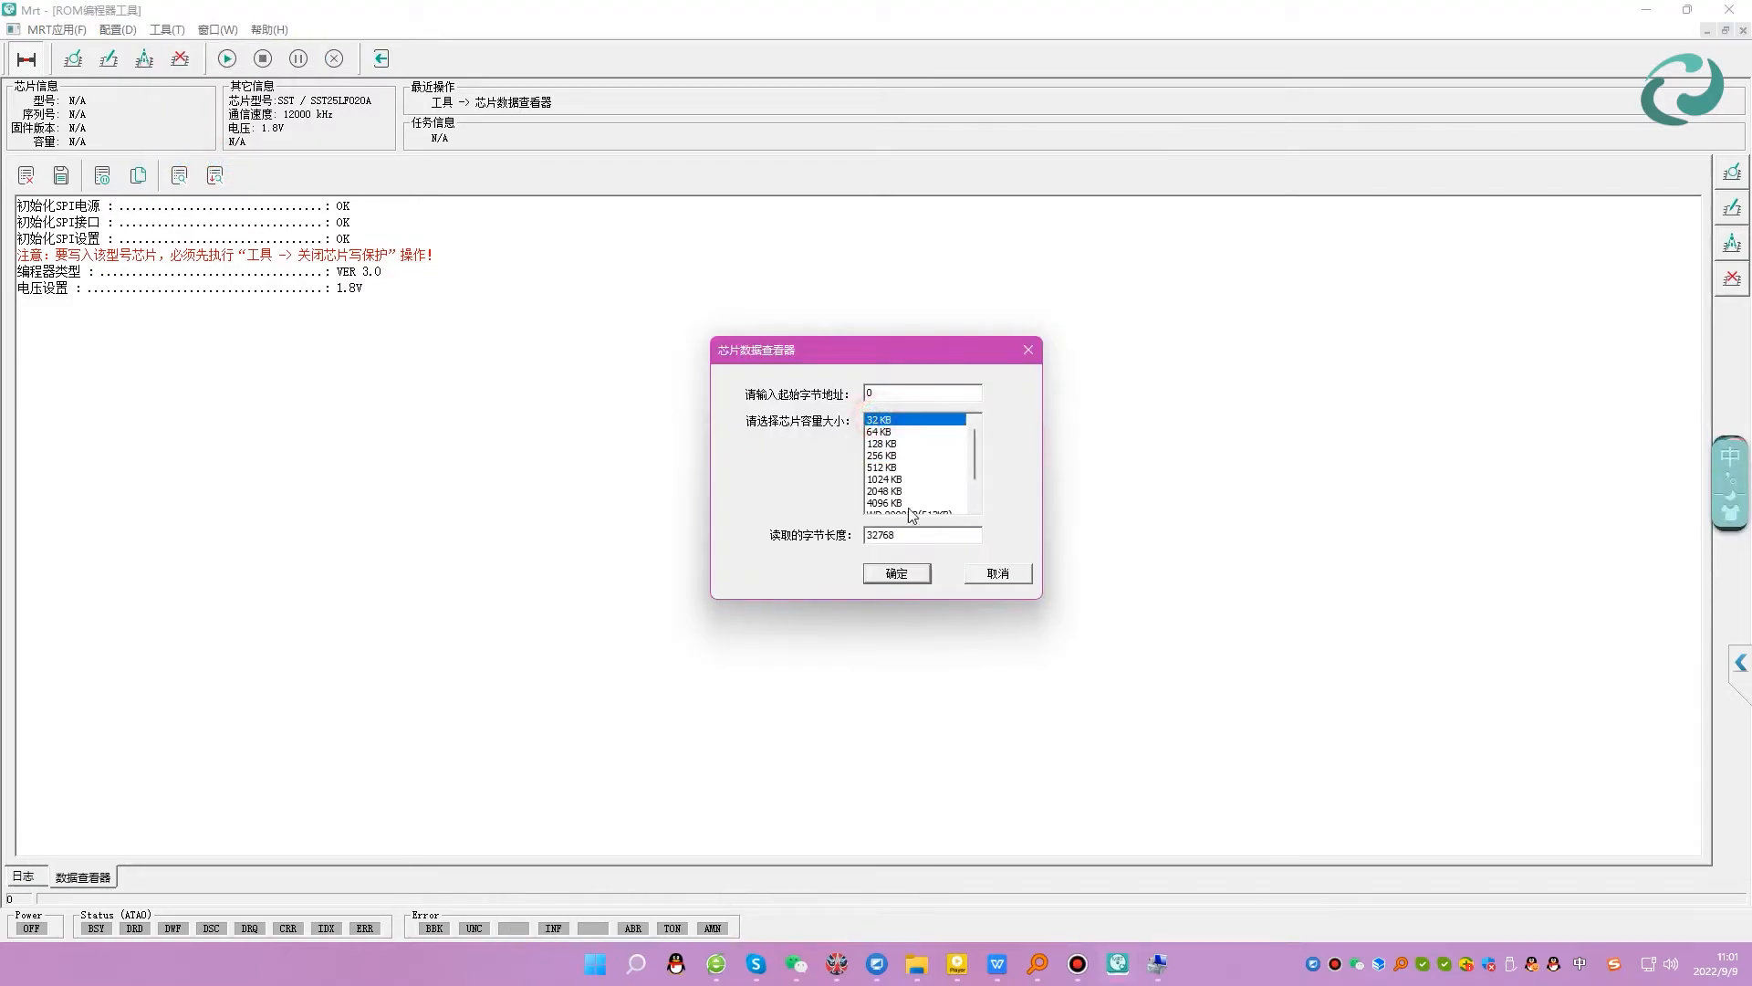
left_click(899, 574)
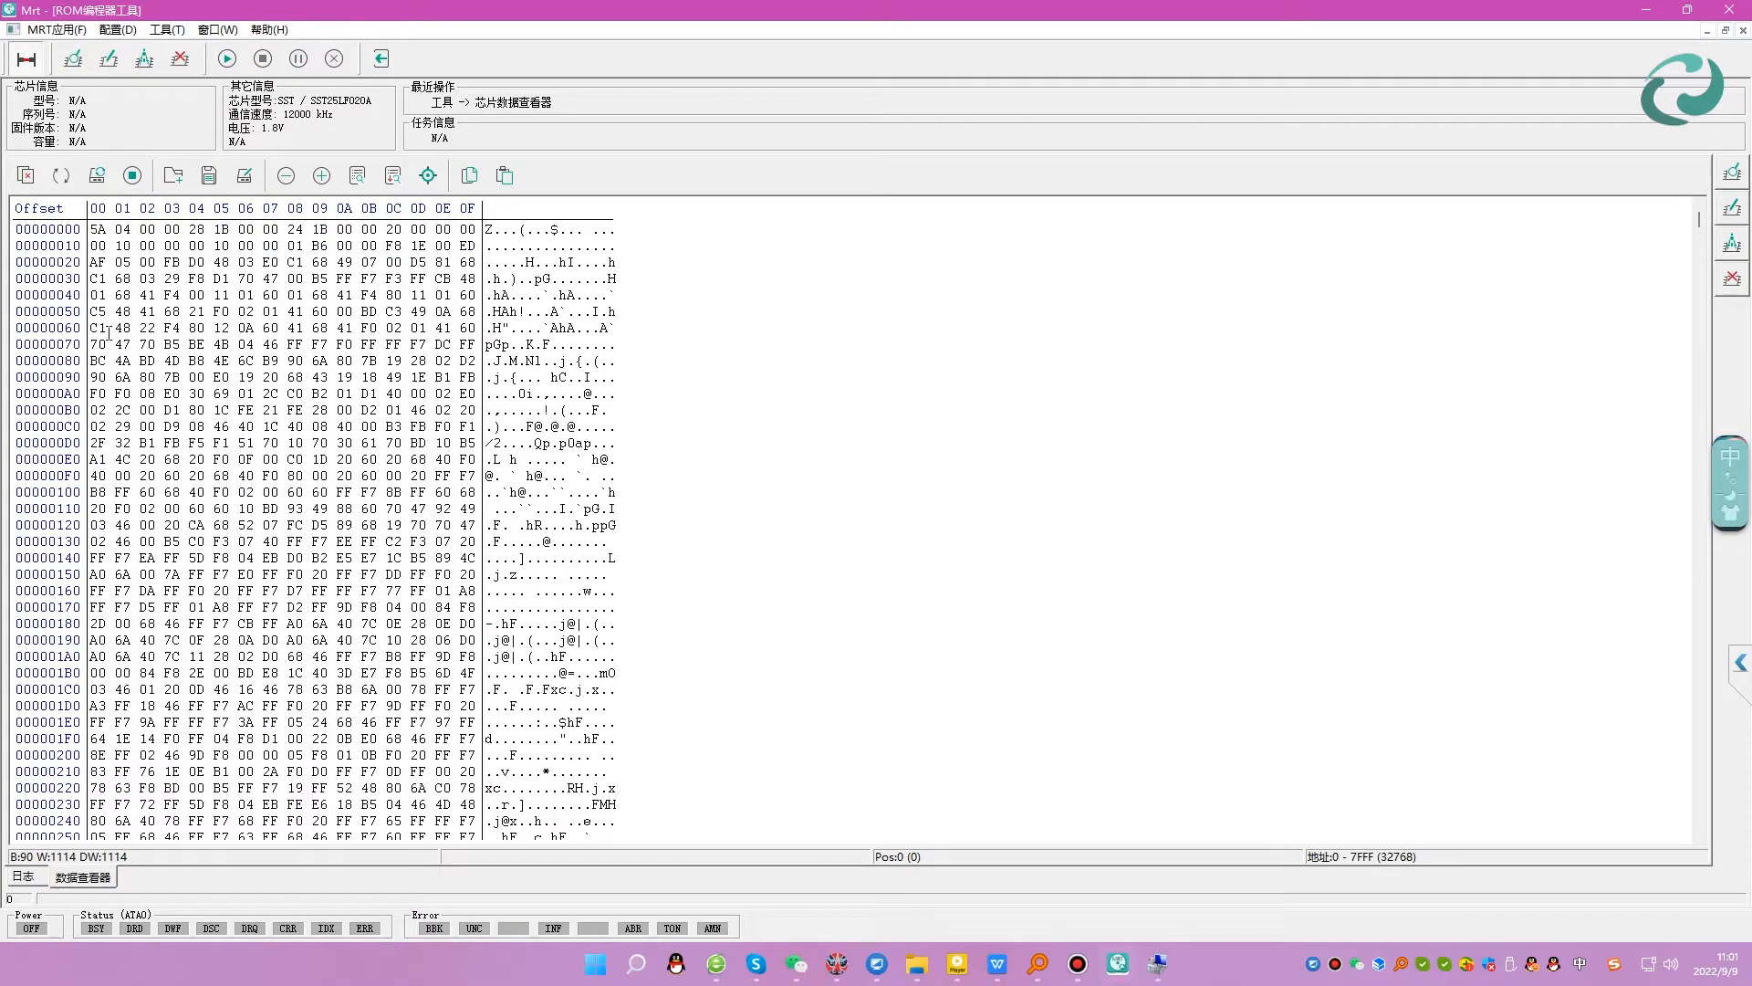
left_click_drag(108, 334, 301, 607)
Read the ROM chip again from byte address 0 with the capacity set to 1024 KB and check the hex data.
left_click(96, 175)
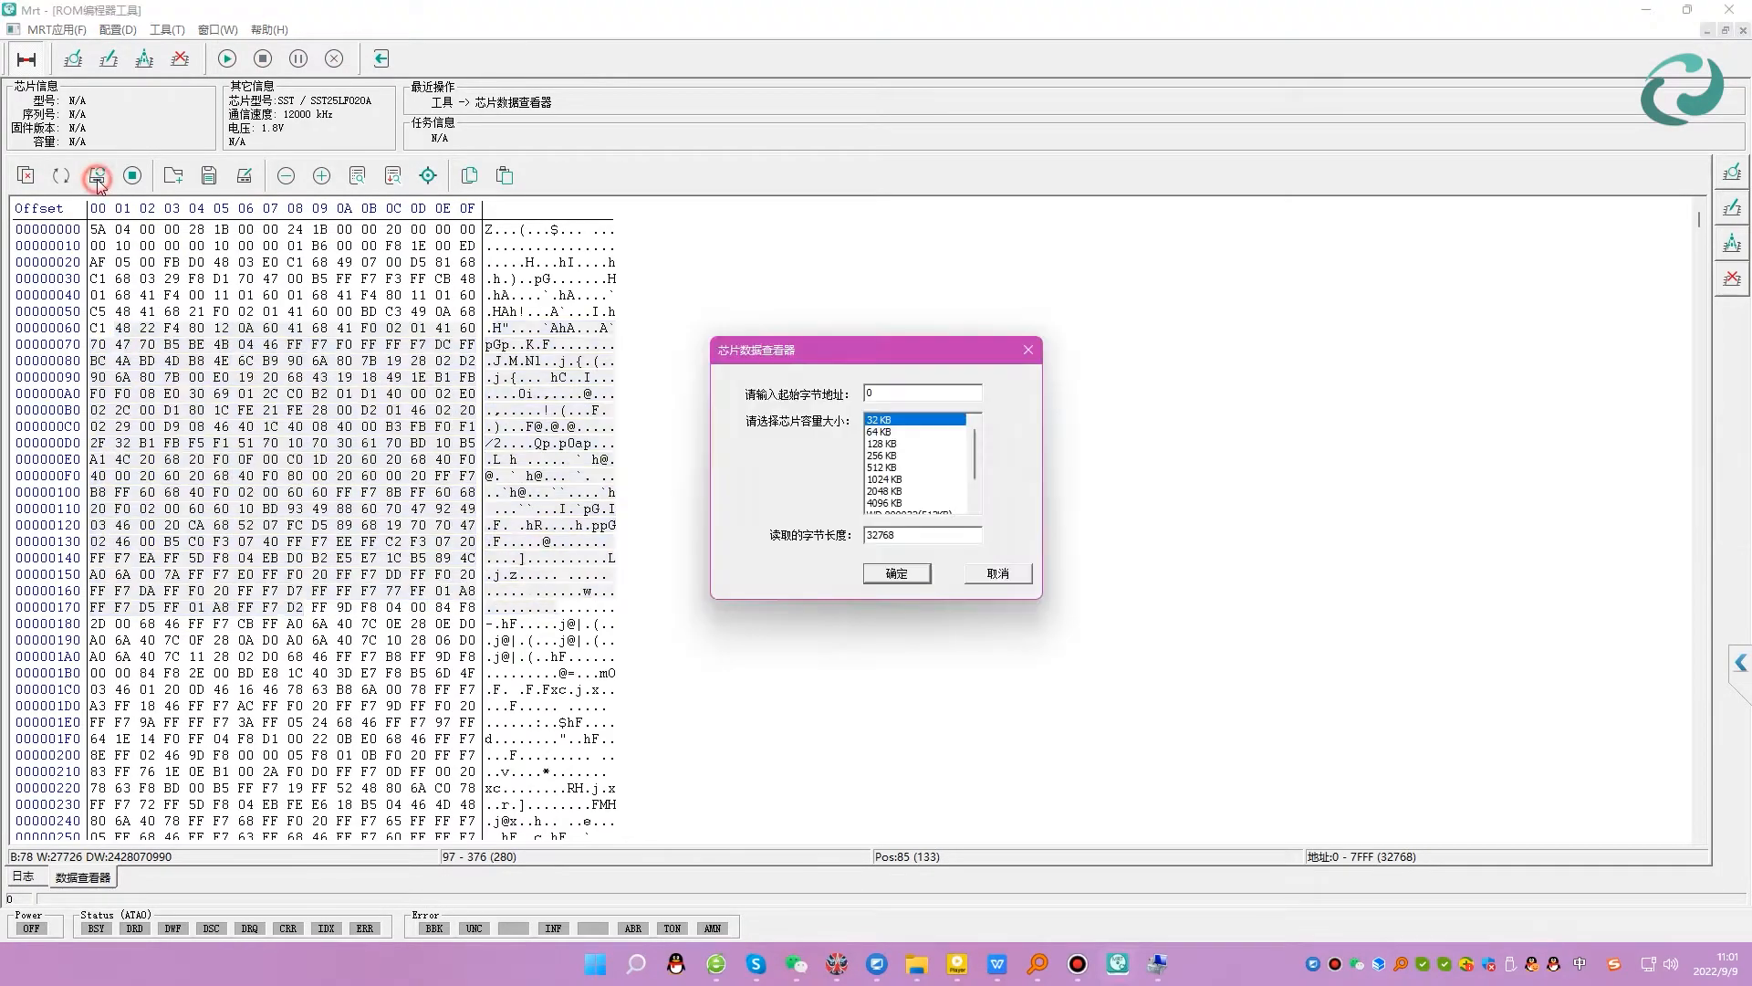
left_click(899, 479)
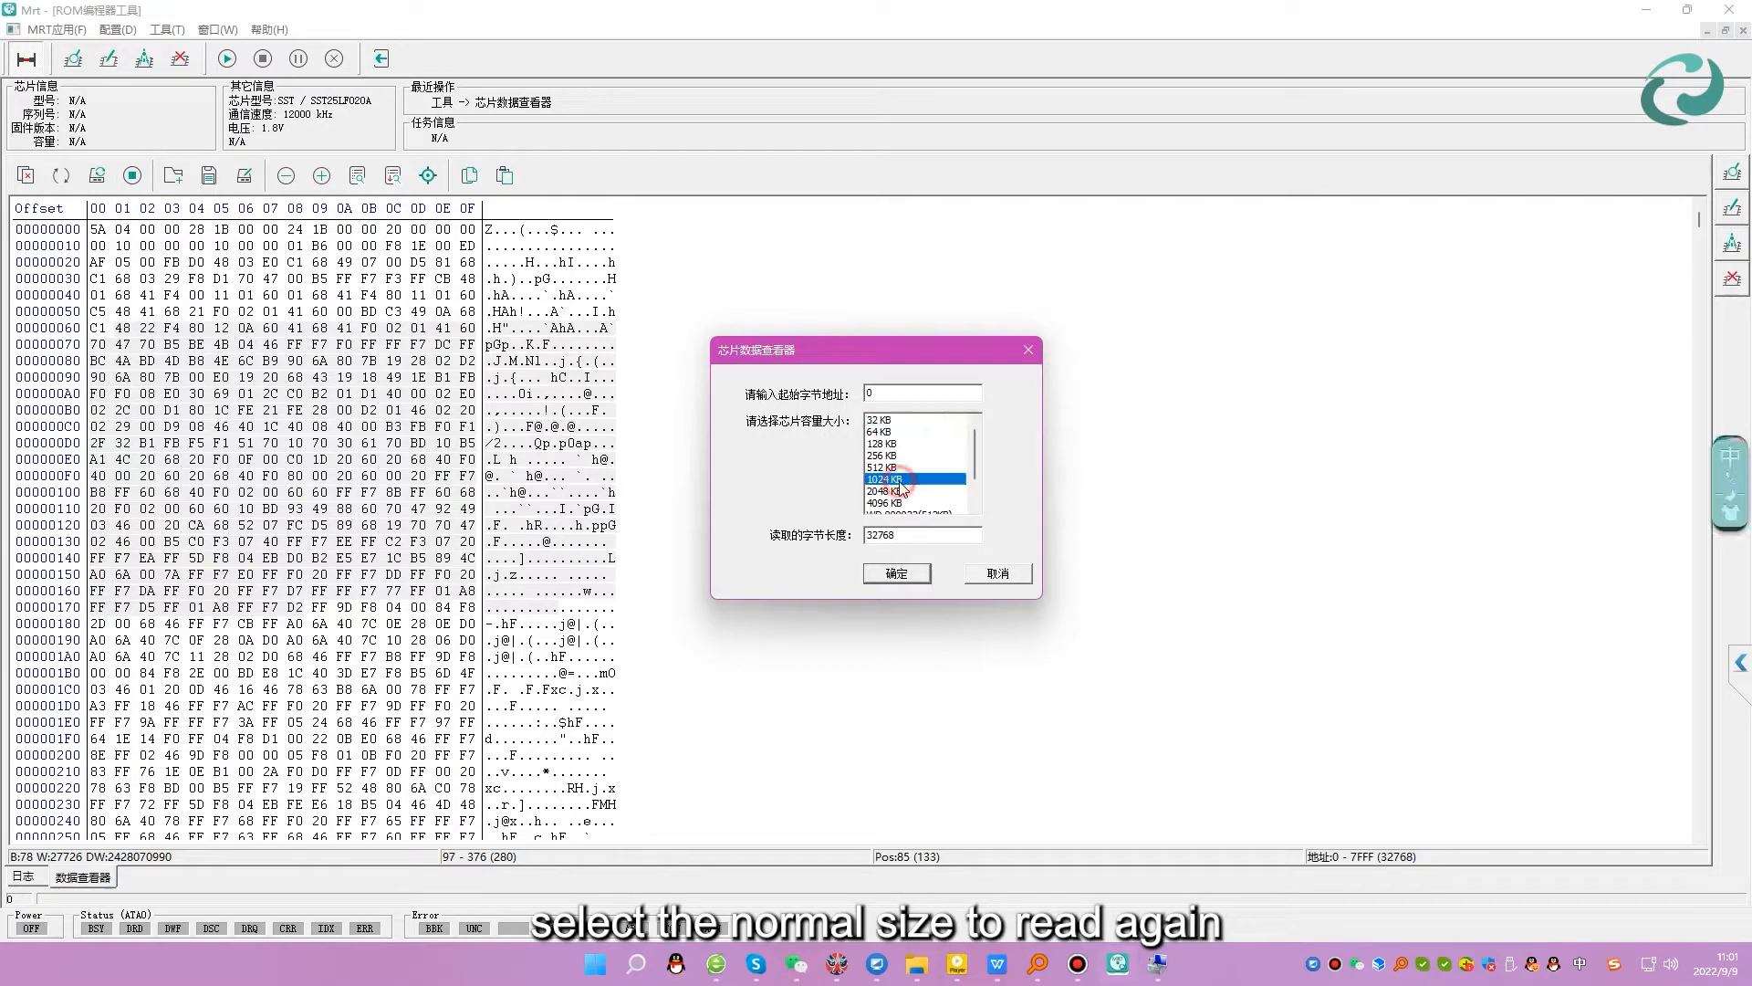
left_click(908, 575)
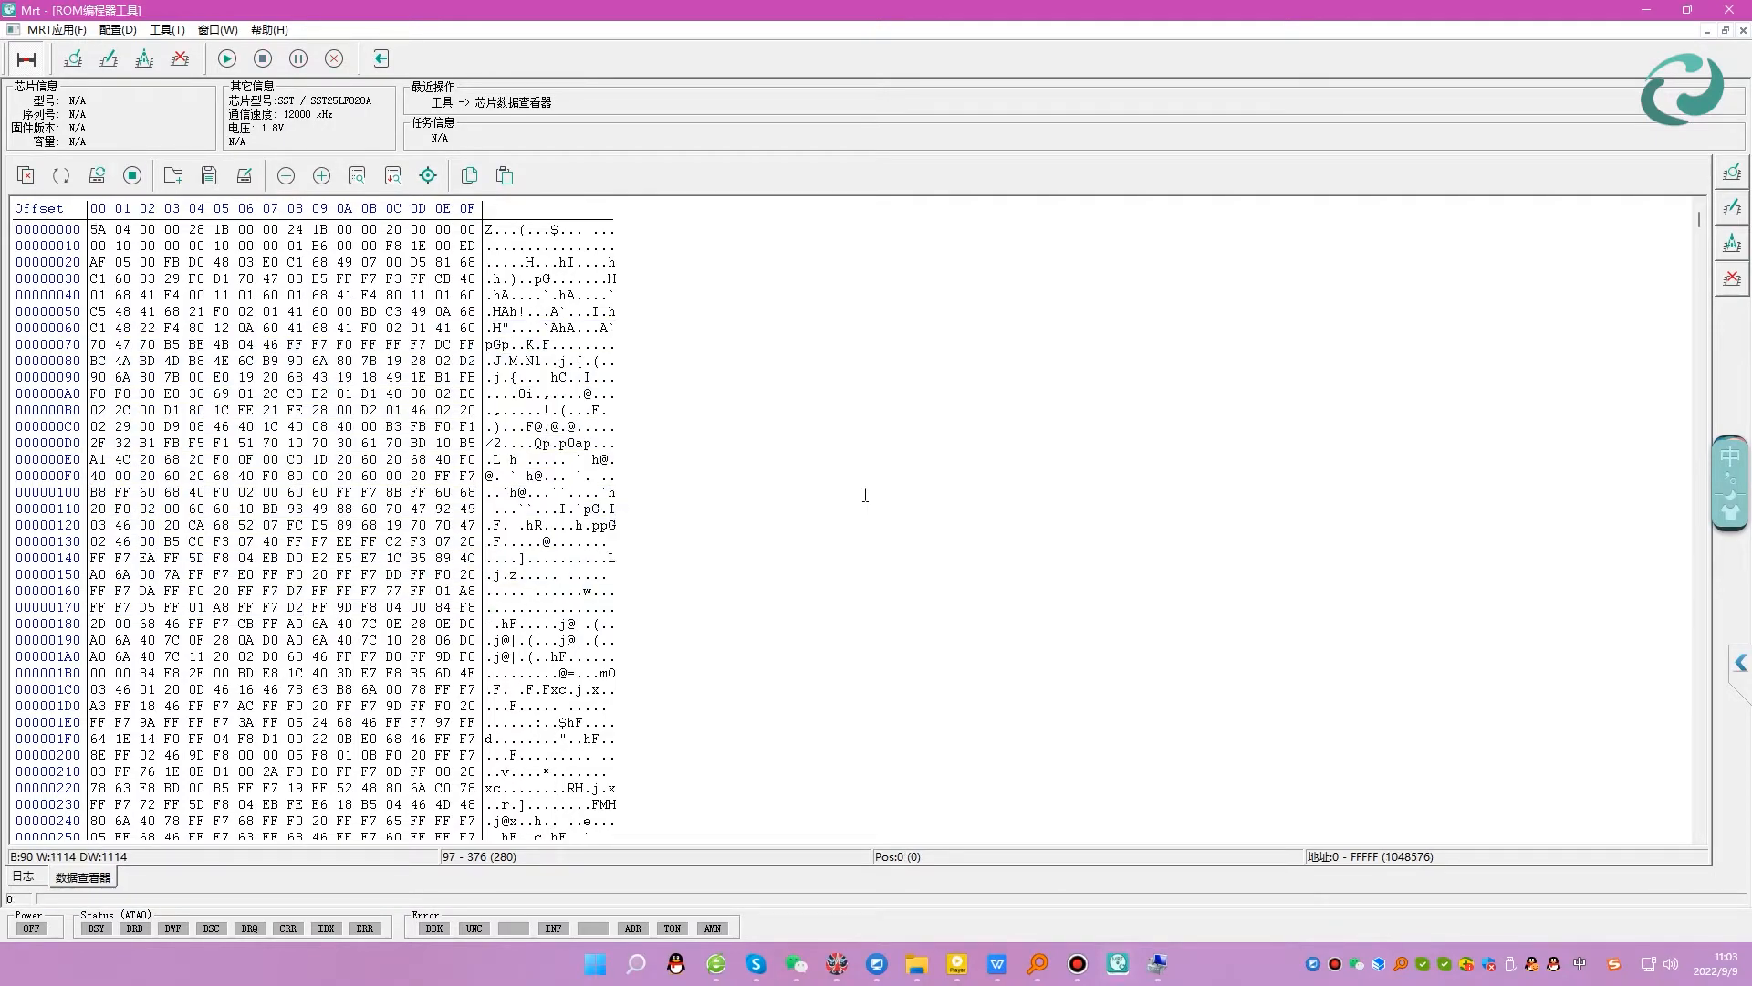
left_click(321, 476)
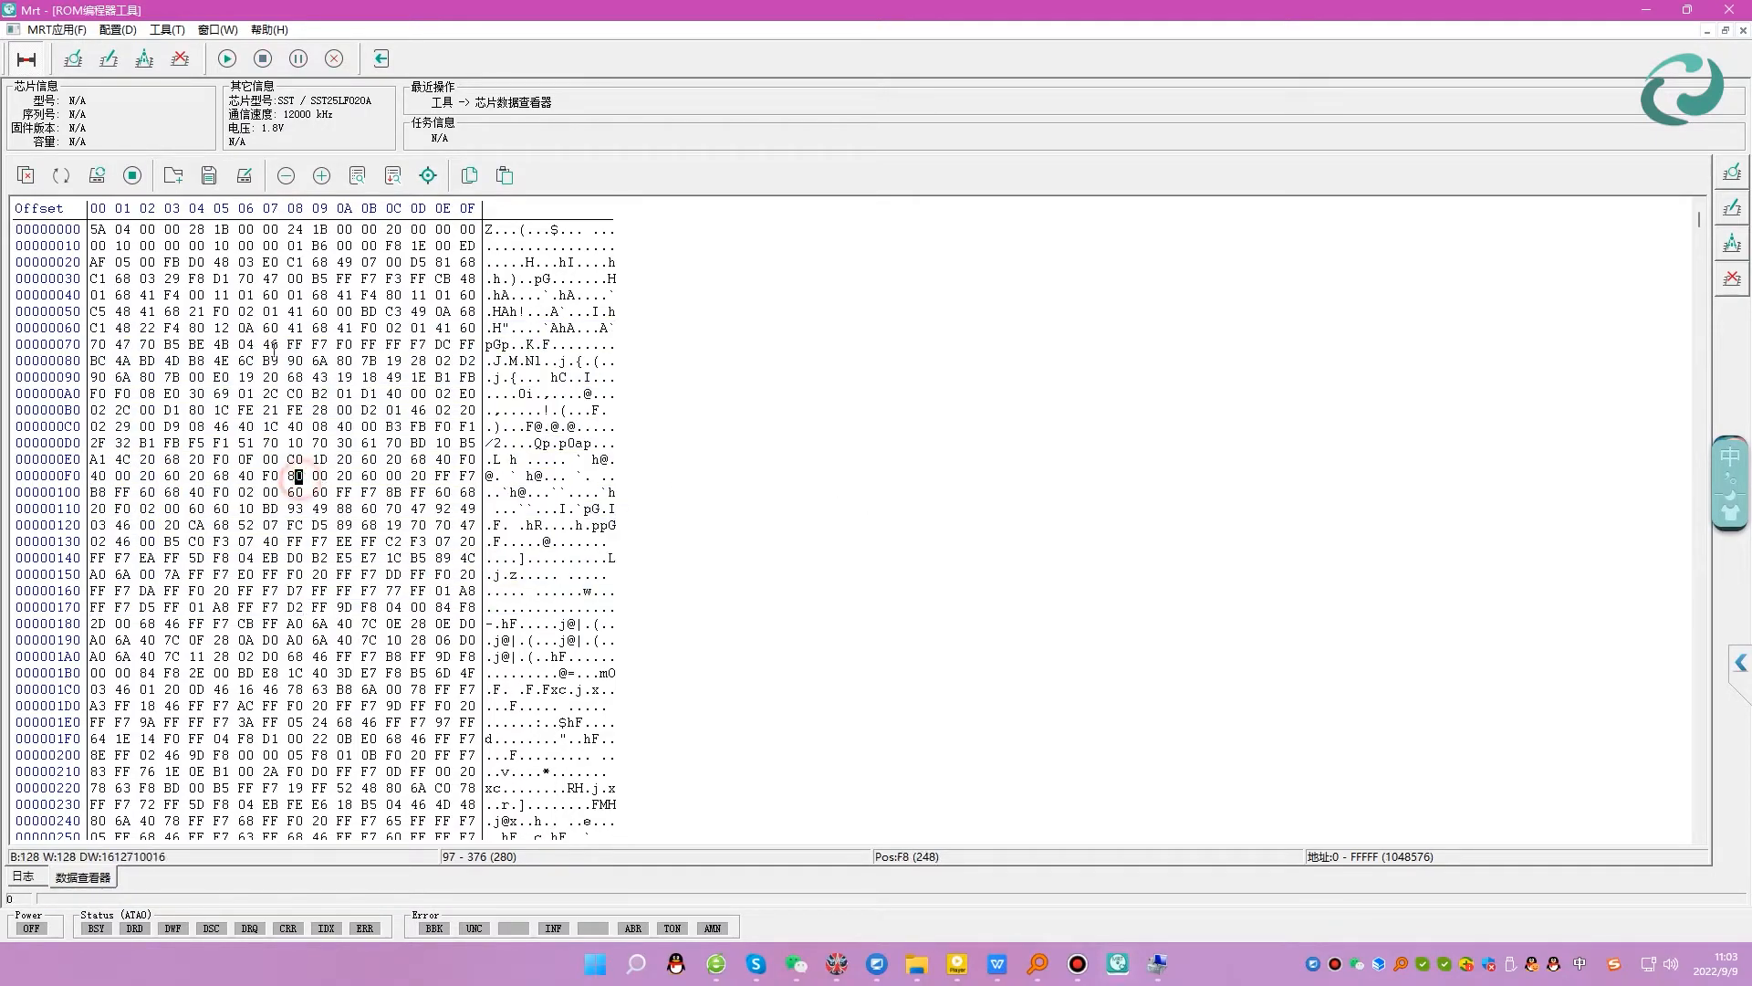
key("ctrl+n")
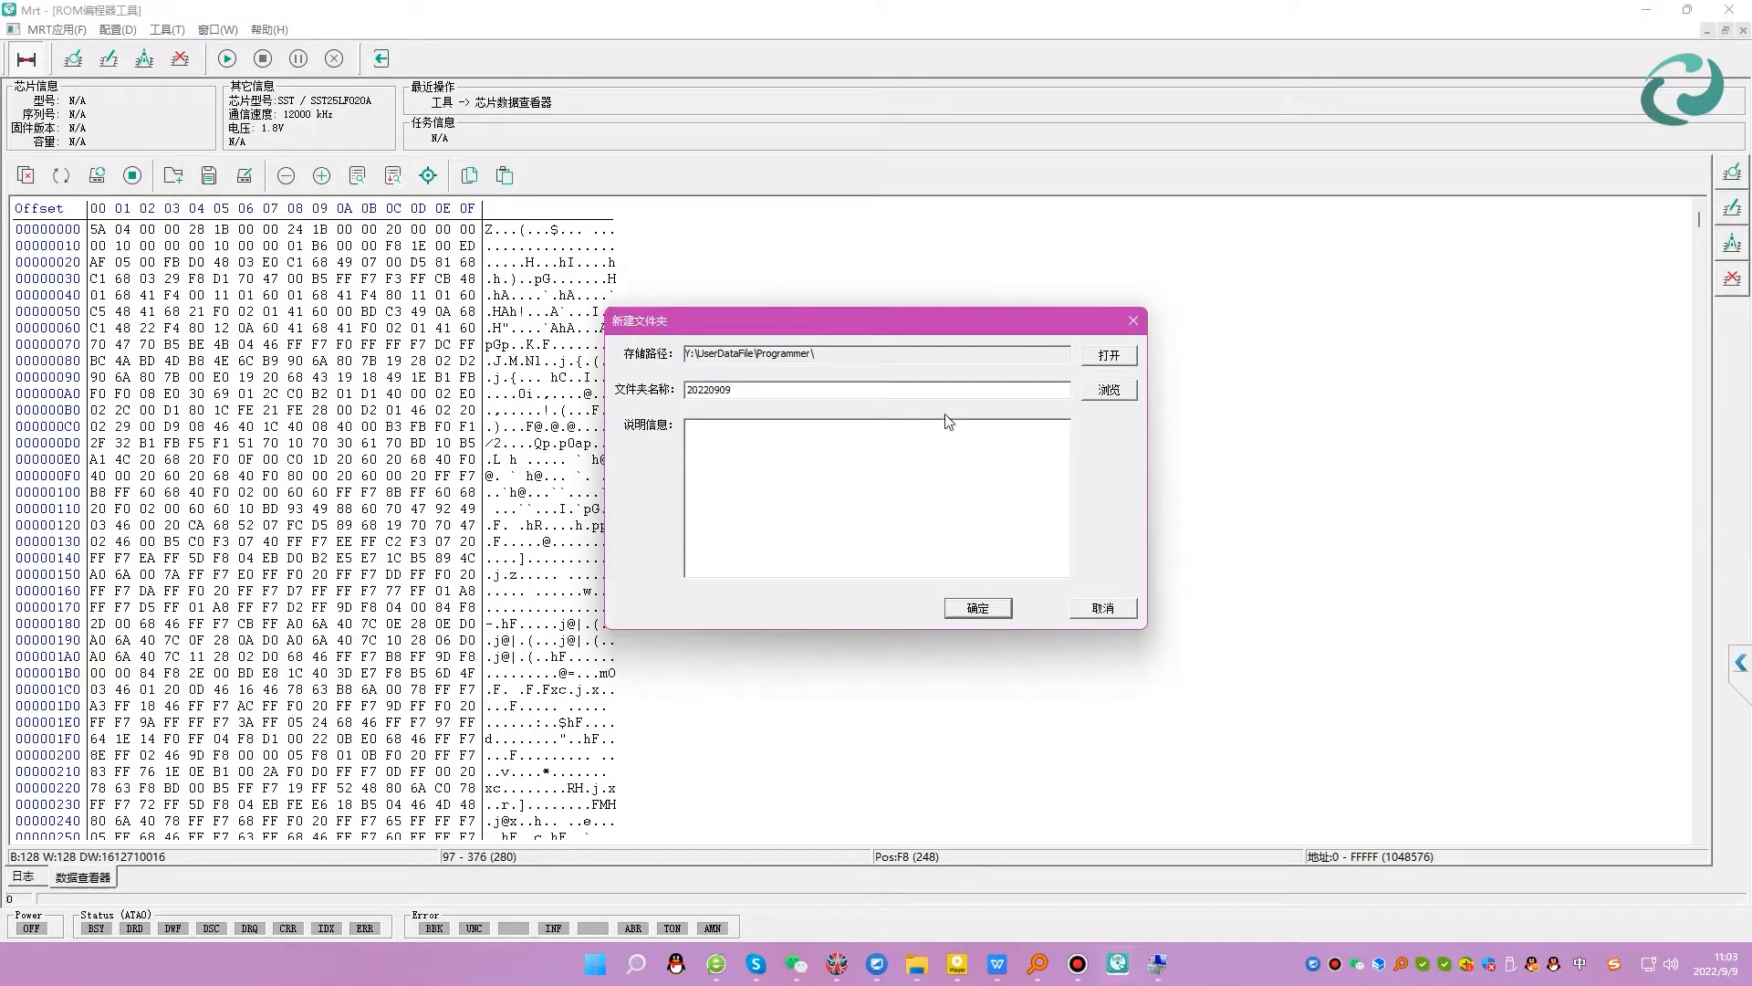
left_click(1102, 394)
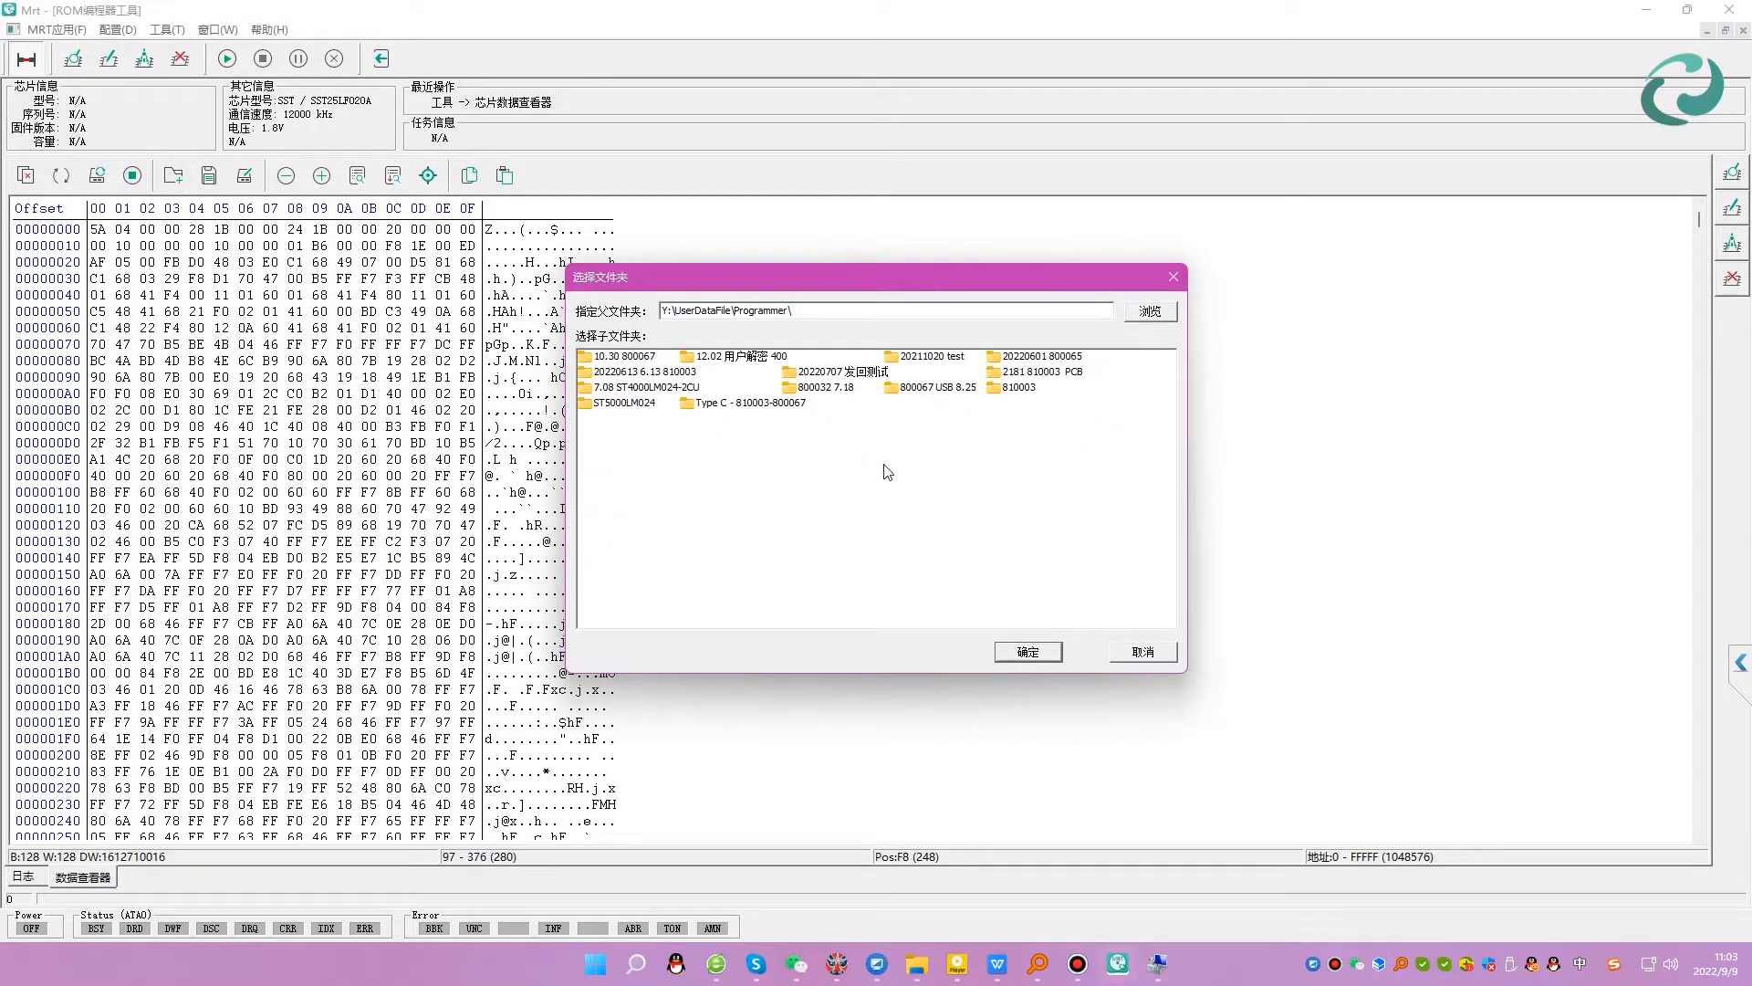
left_click(1019, 391)
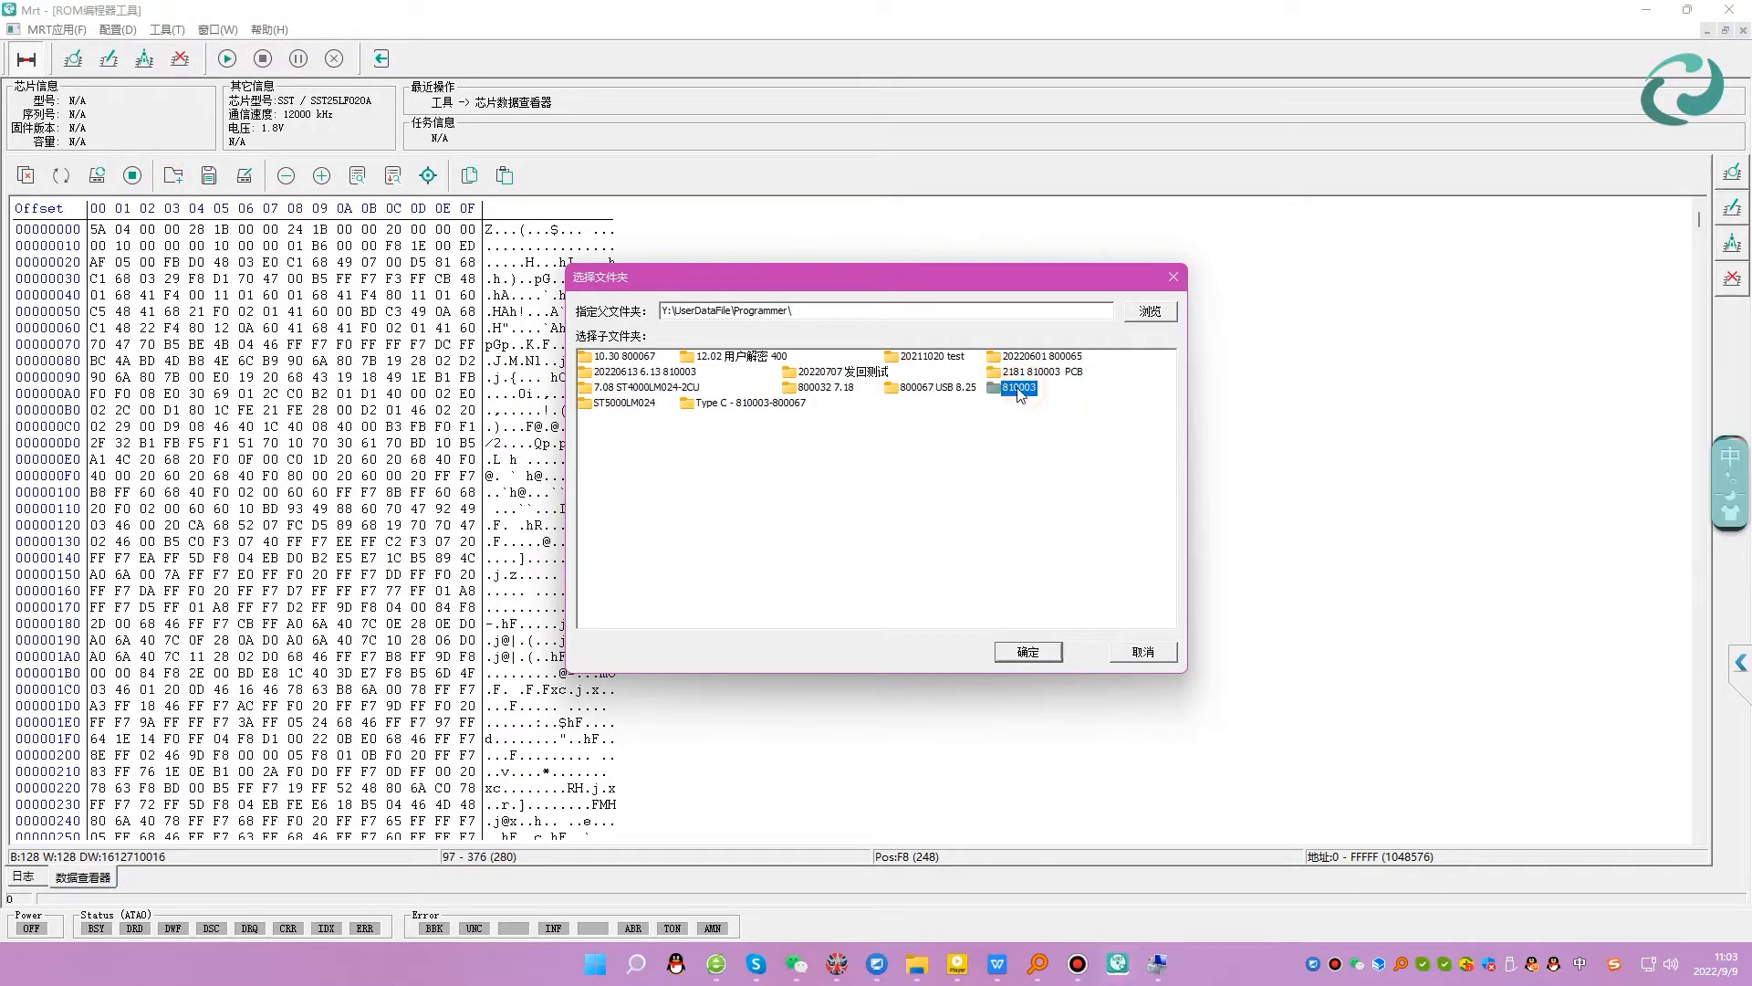
left_click(1038, 652)
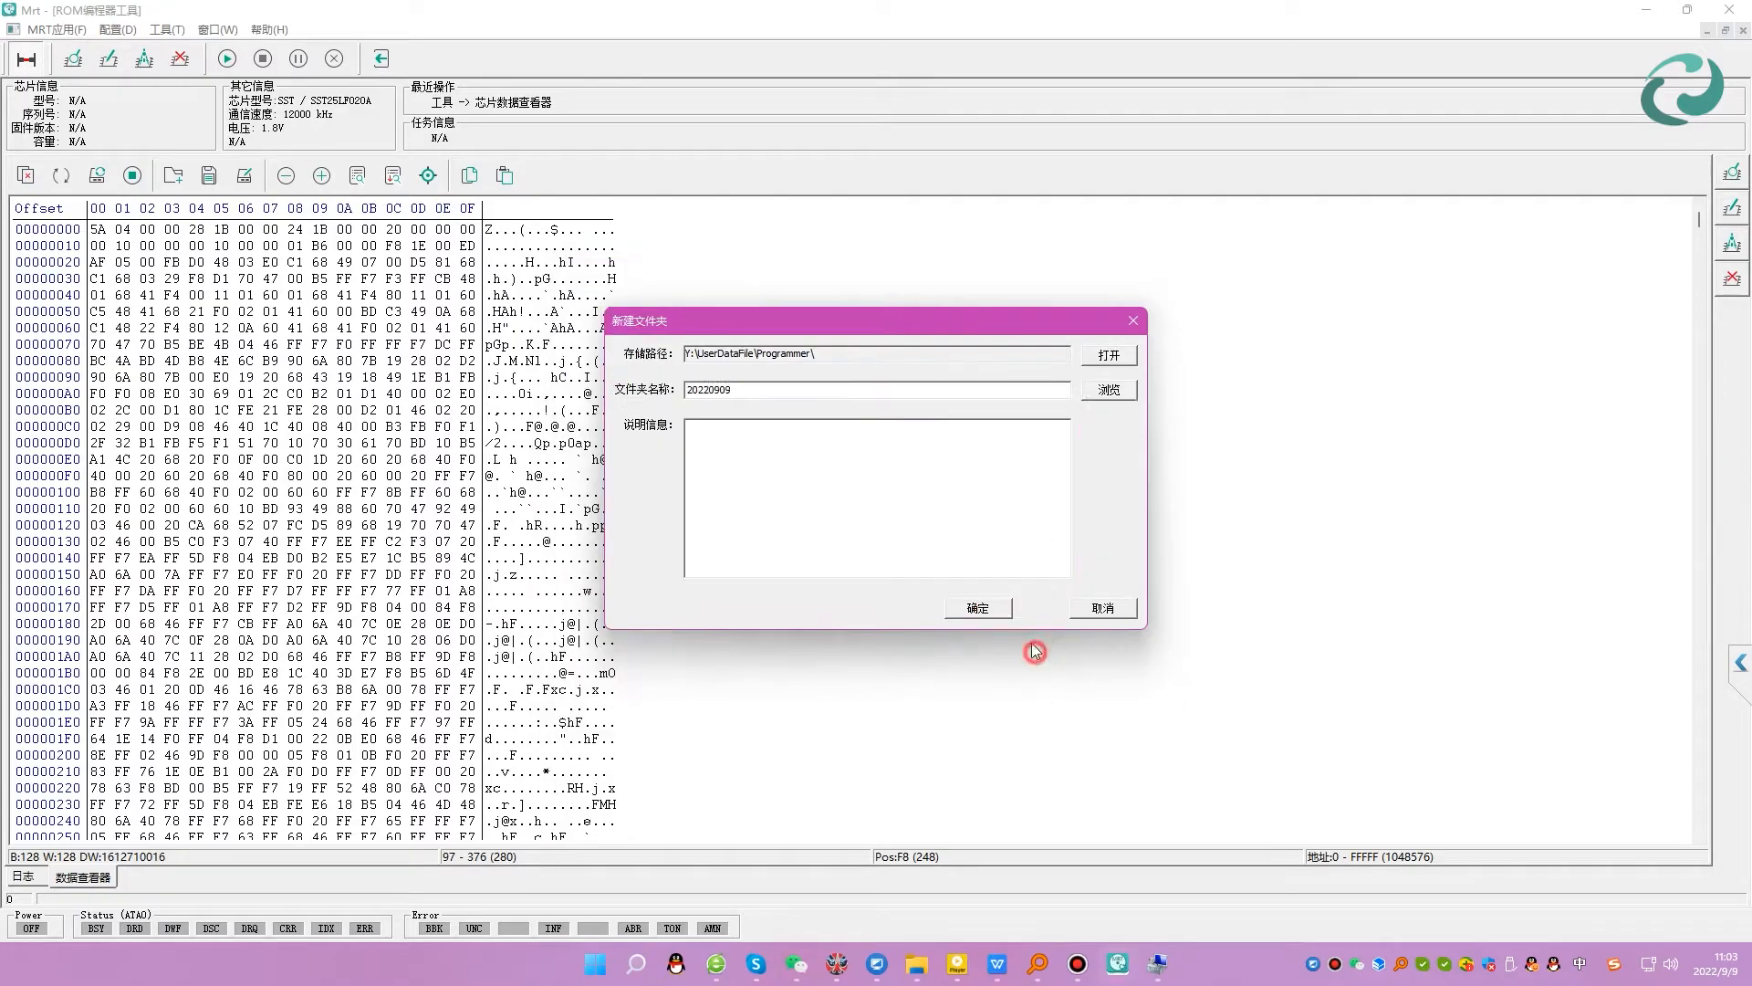
left_click(989, 605)
left_click(821, 446)
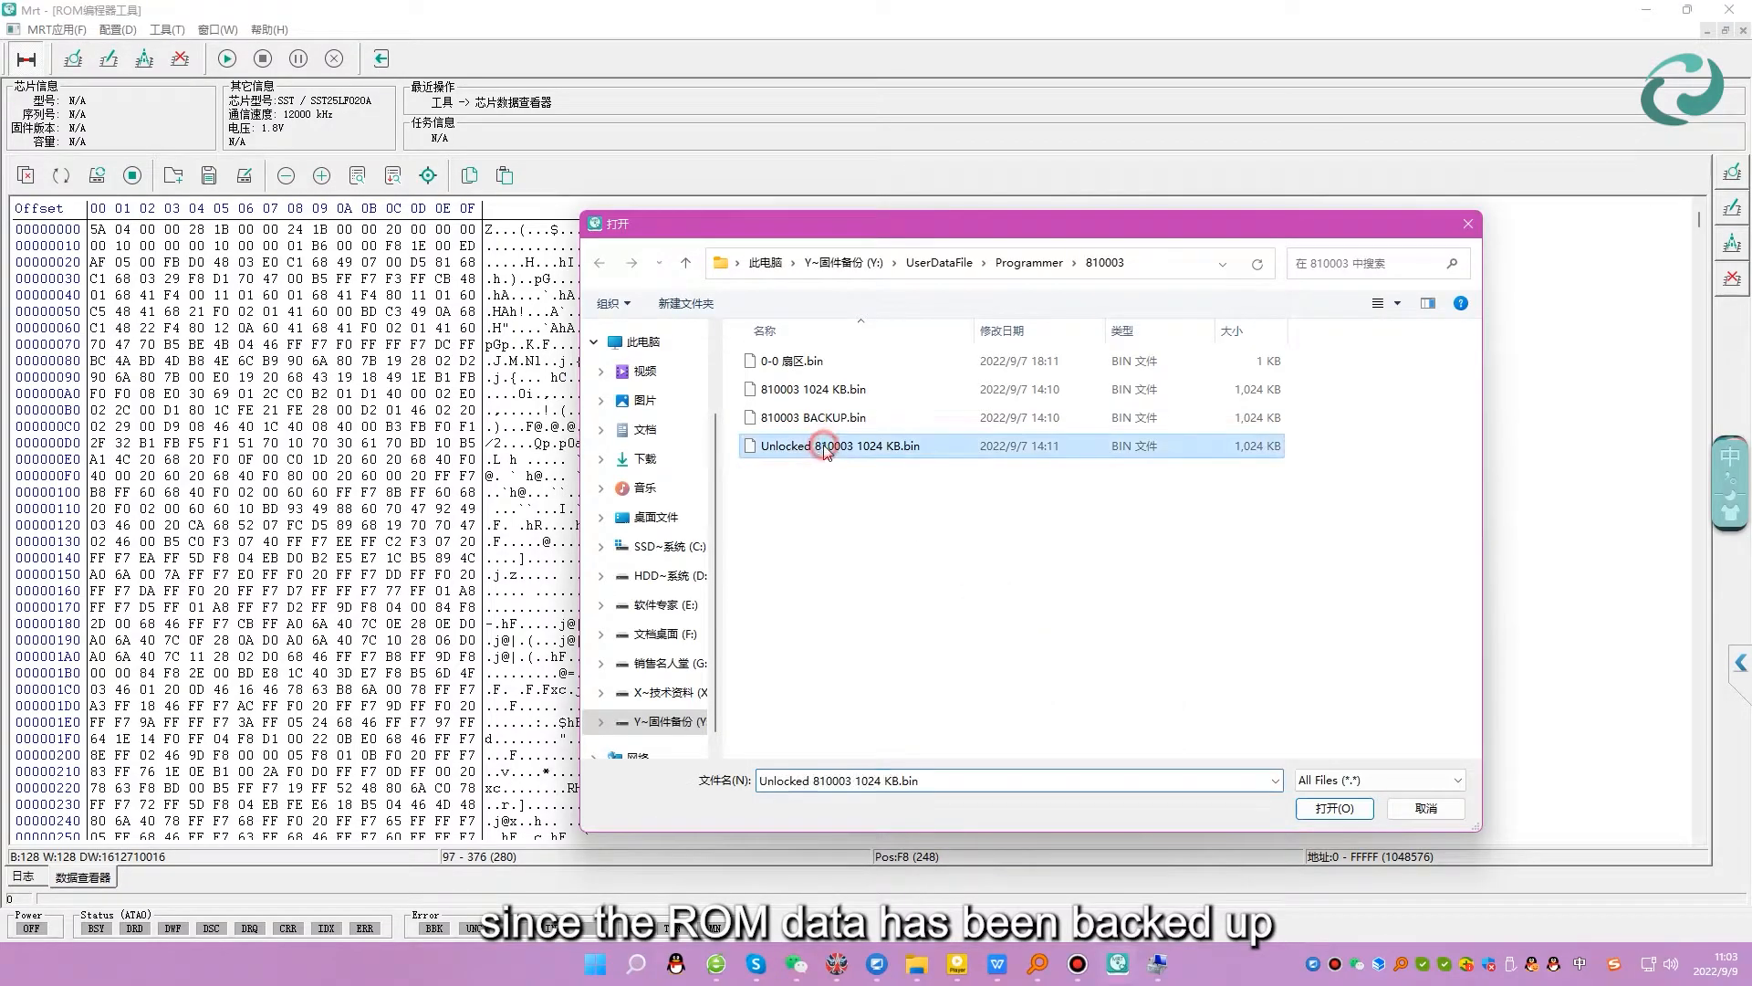
left_click(1351, 803)
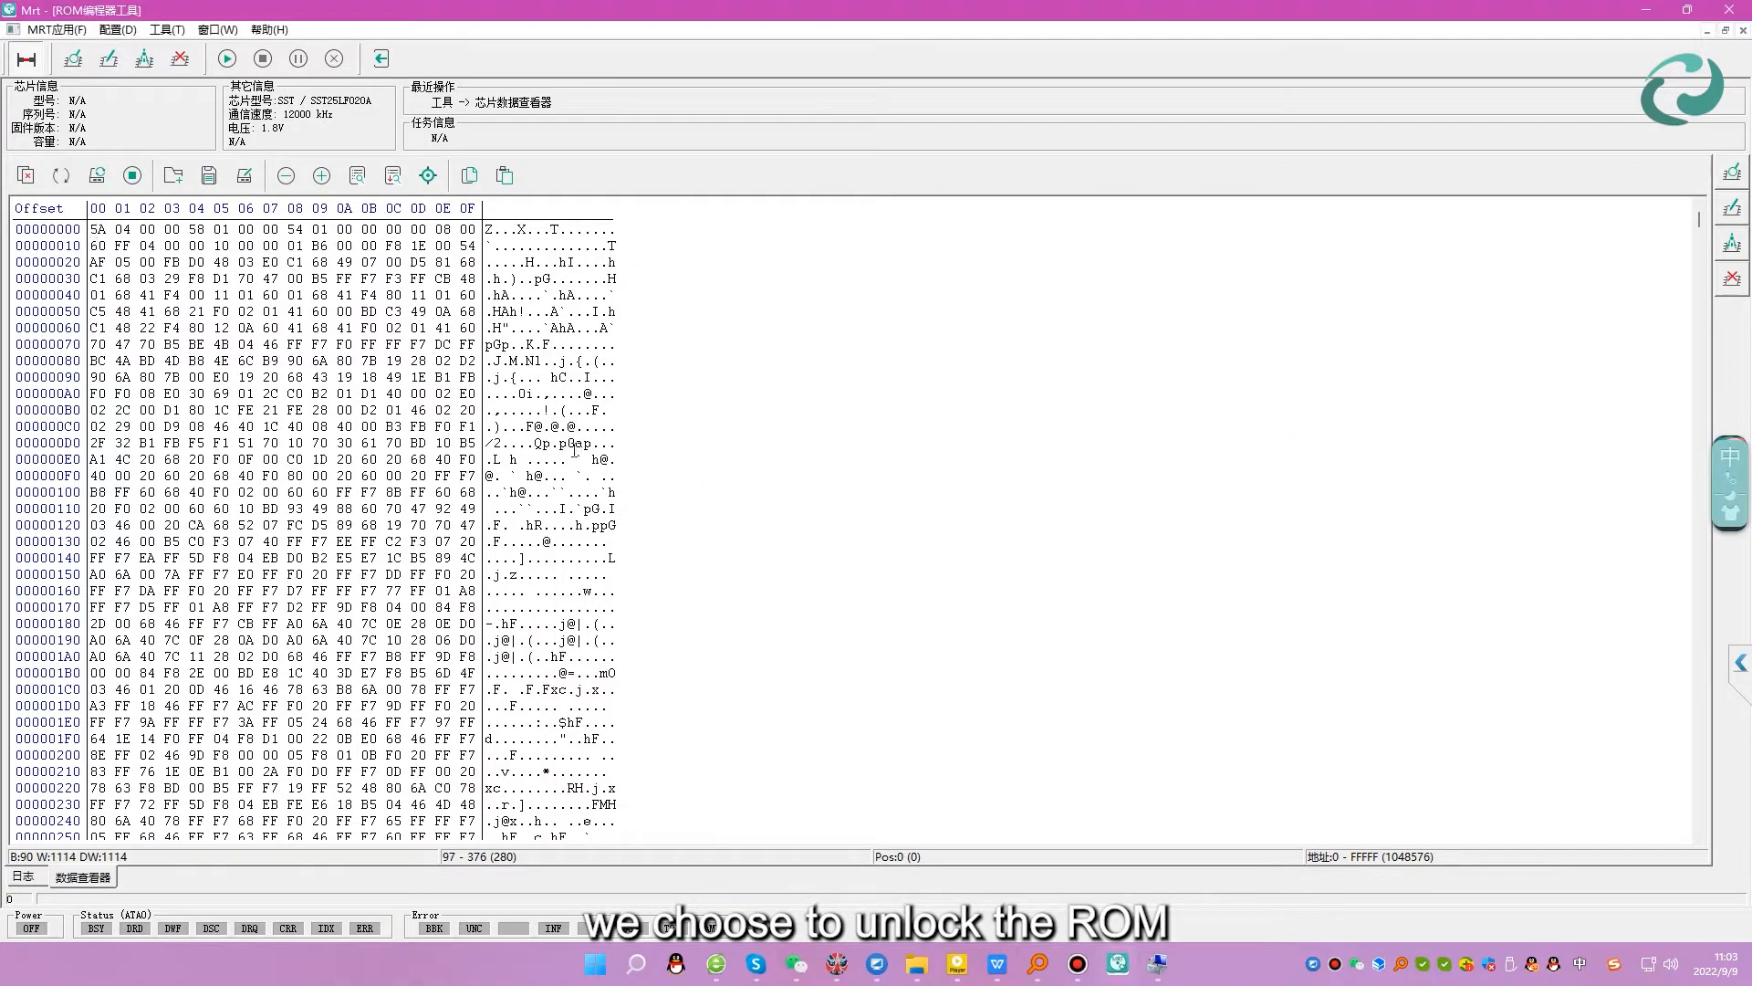
Turn off the ROM chip's write protection and check the outcome in the log.
left_click(167, 29)
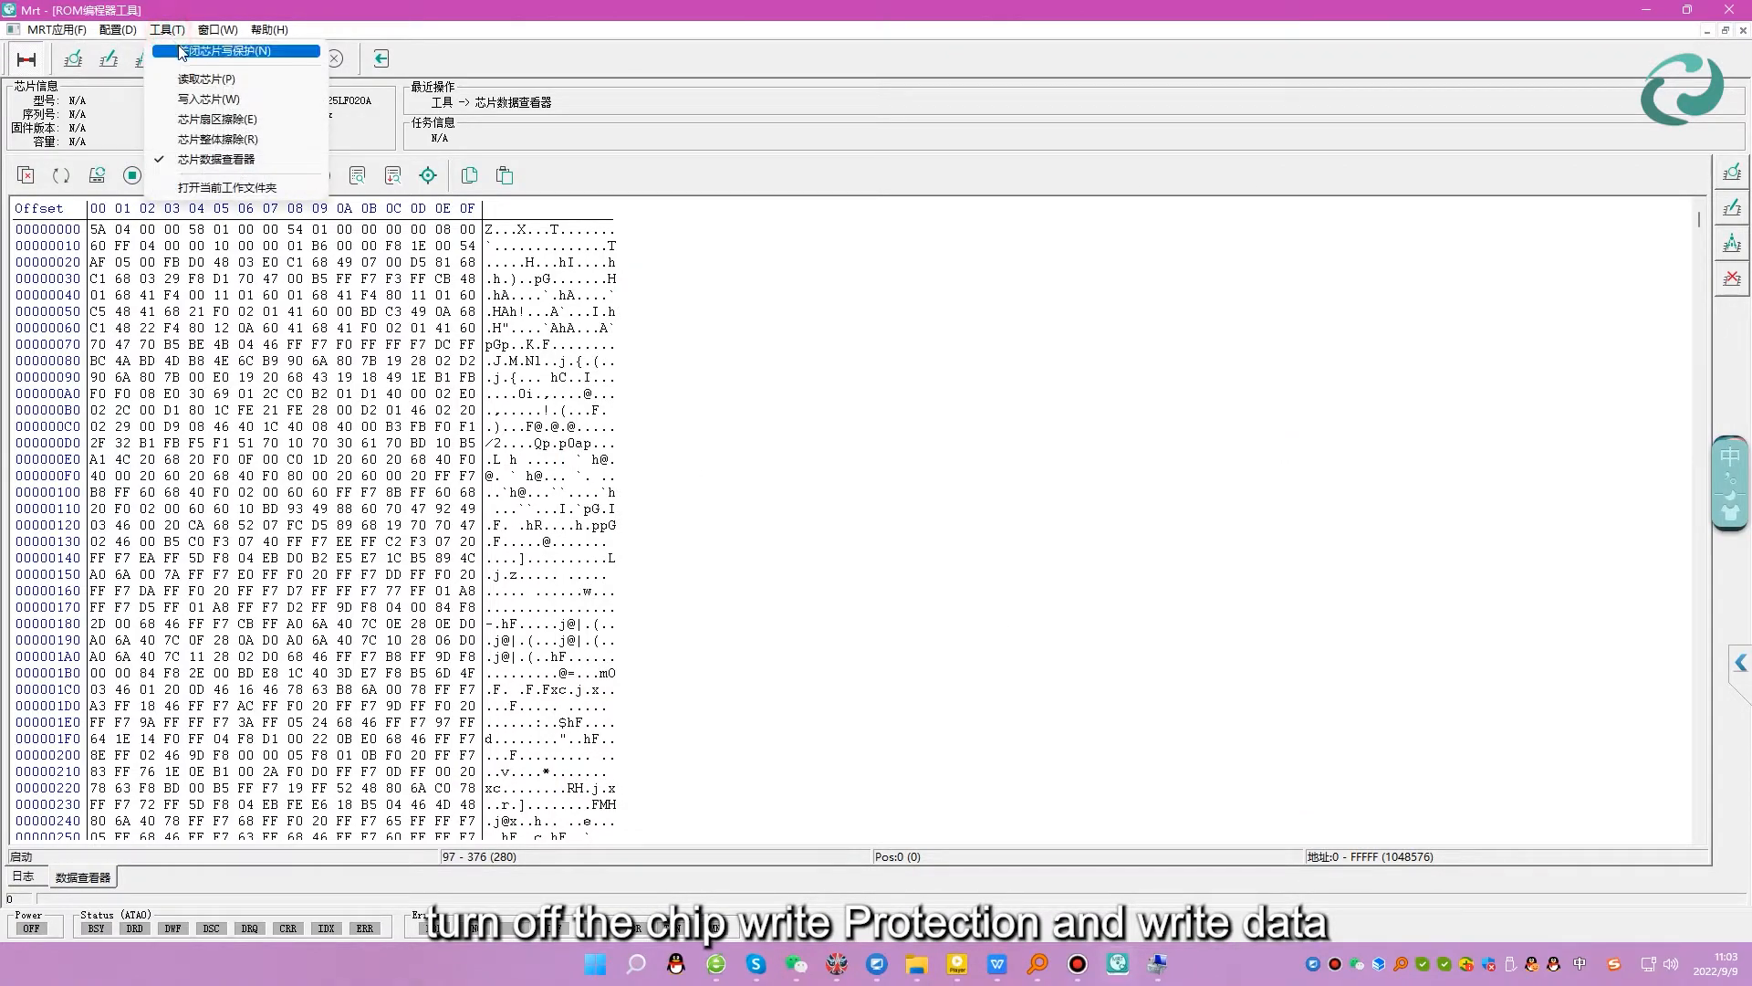
left_click(181, 51)
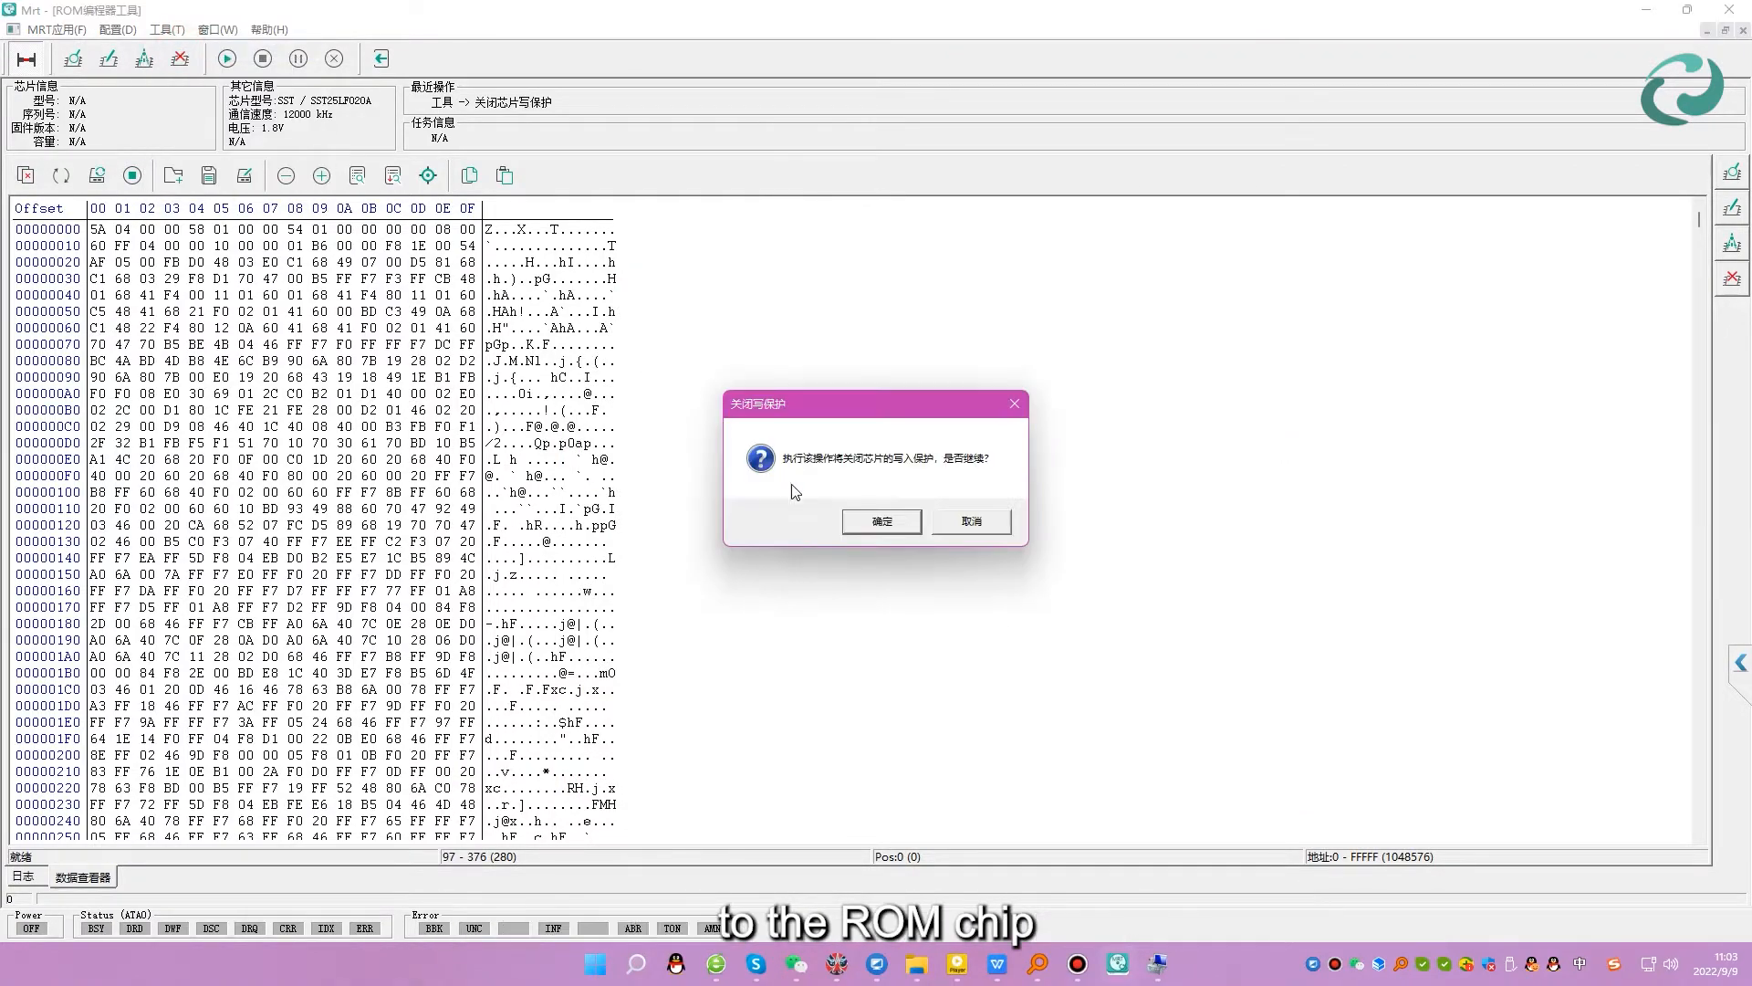
left_click(855, 519)
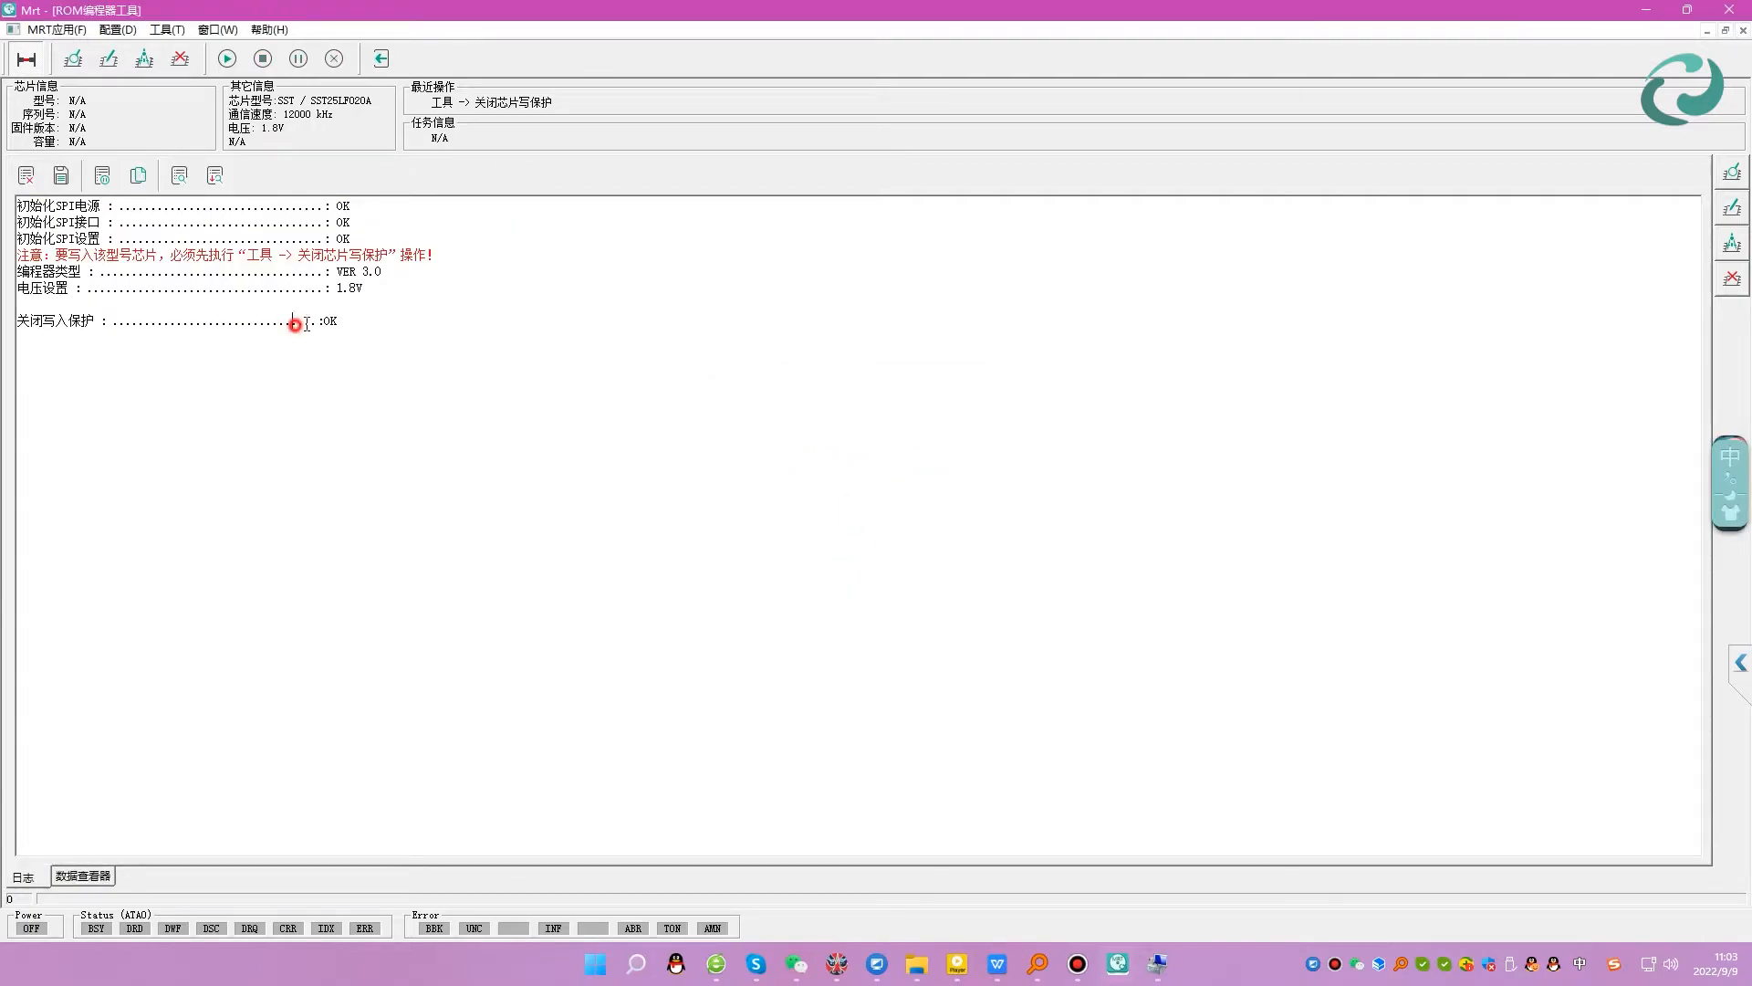
left_click_drag(293, 321, 236, 719)
Write the unlocked ROM data from the data viewer to the chip and dismiss the completion message.
left_click(111, 878)
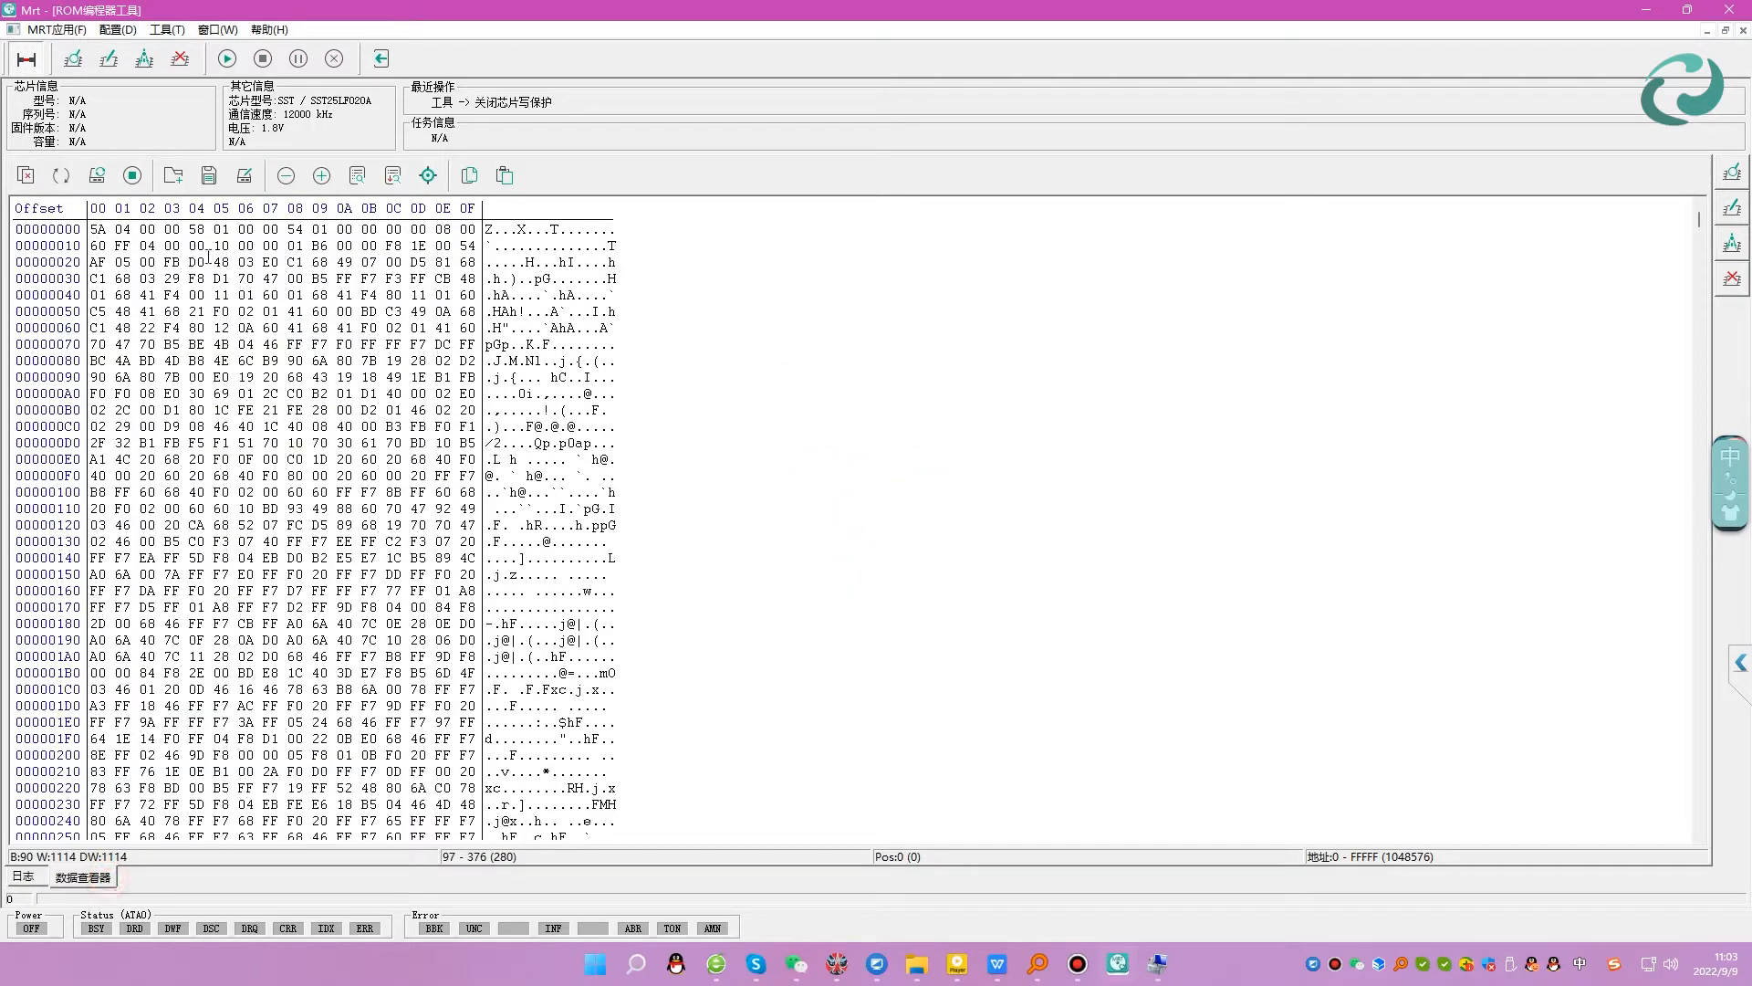
left_click(243, 176)
left_click(930, 529)
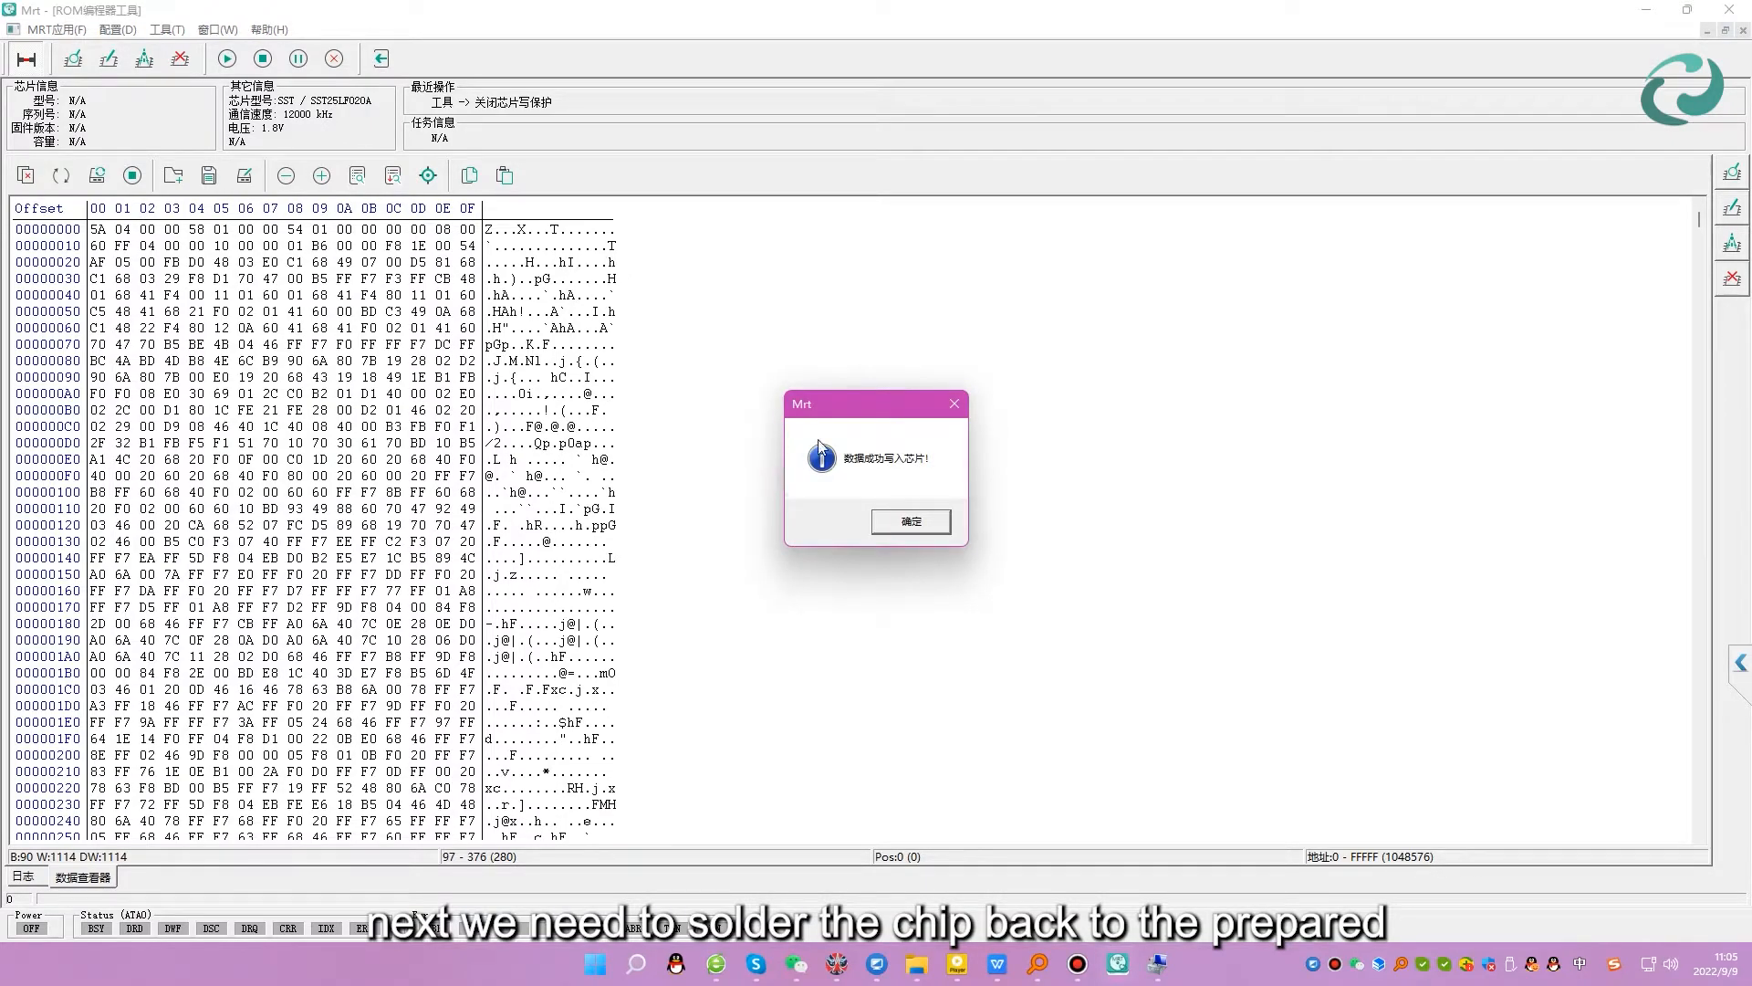
left_click(917, 522)
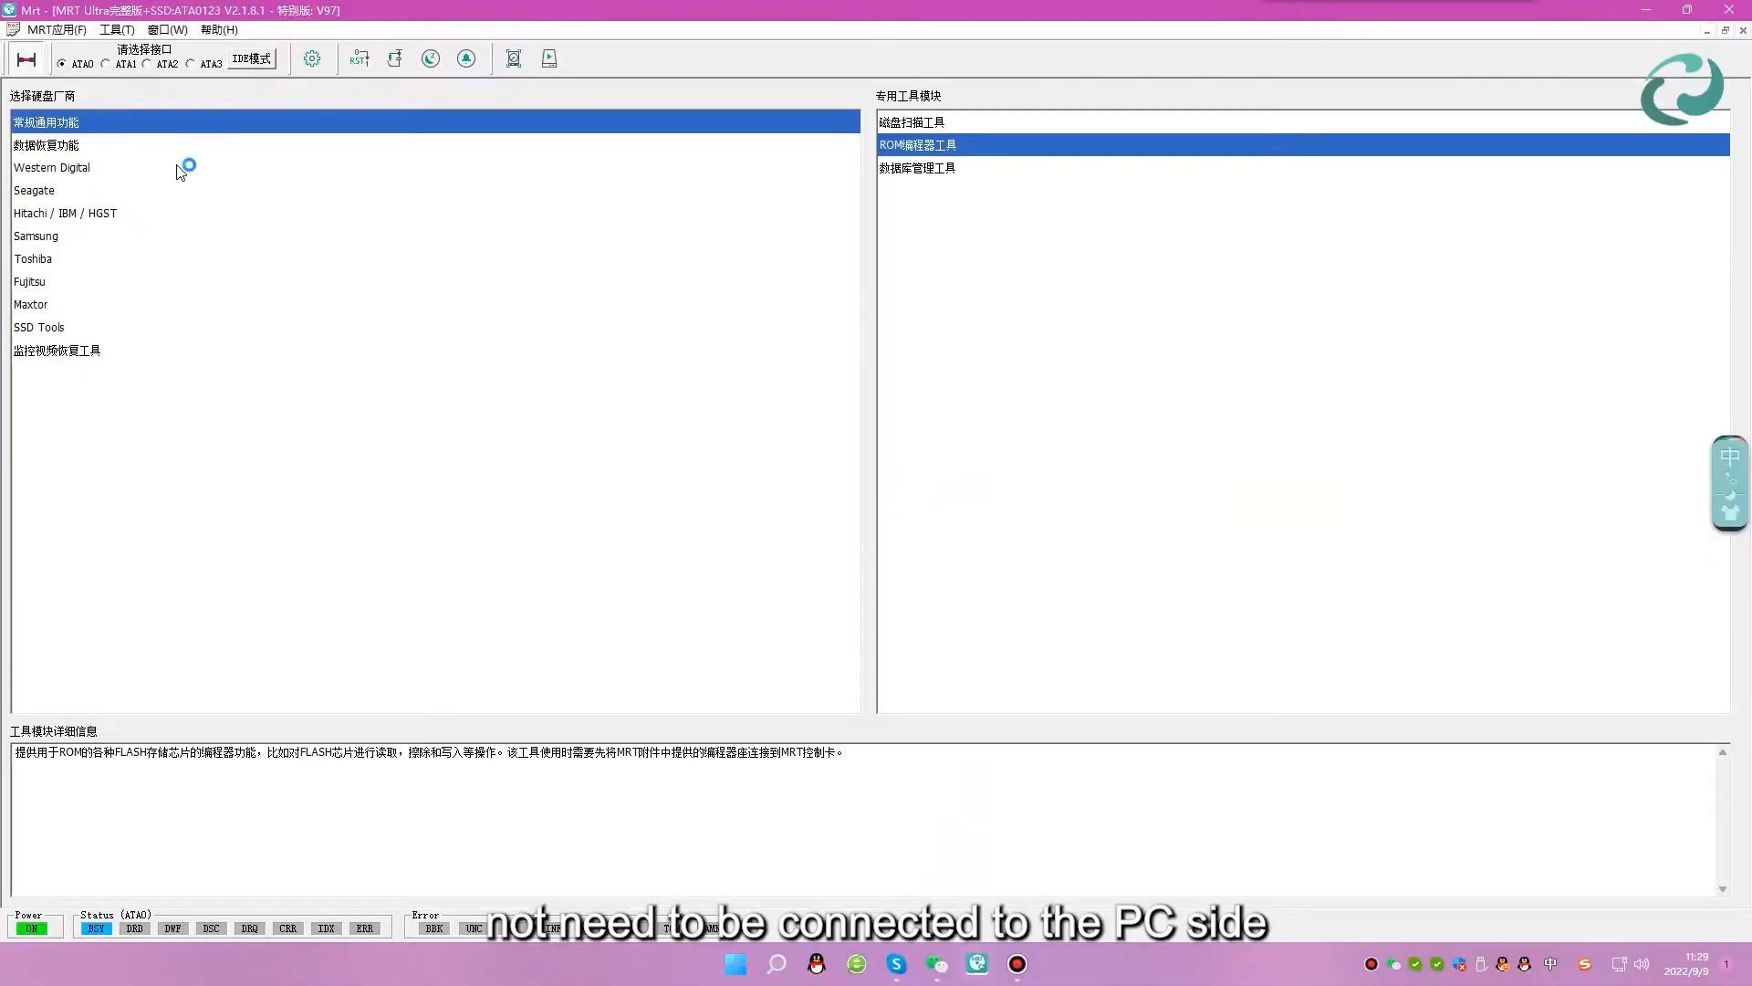
Launch the WDC Marvell utility for Western Digital drives, continuing even though the device is not identified.
left_click(176, 168)
left_click(953, 121)
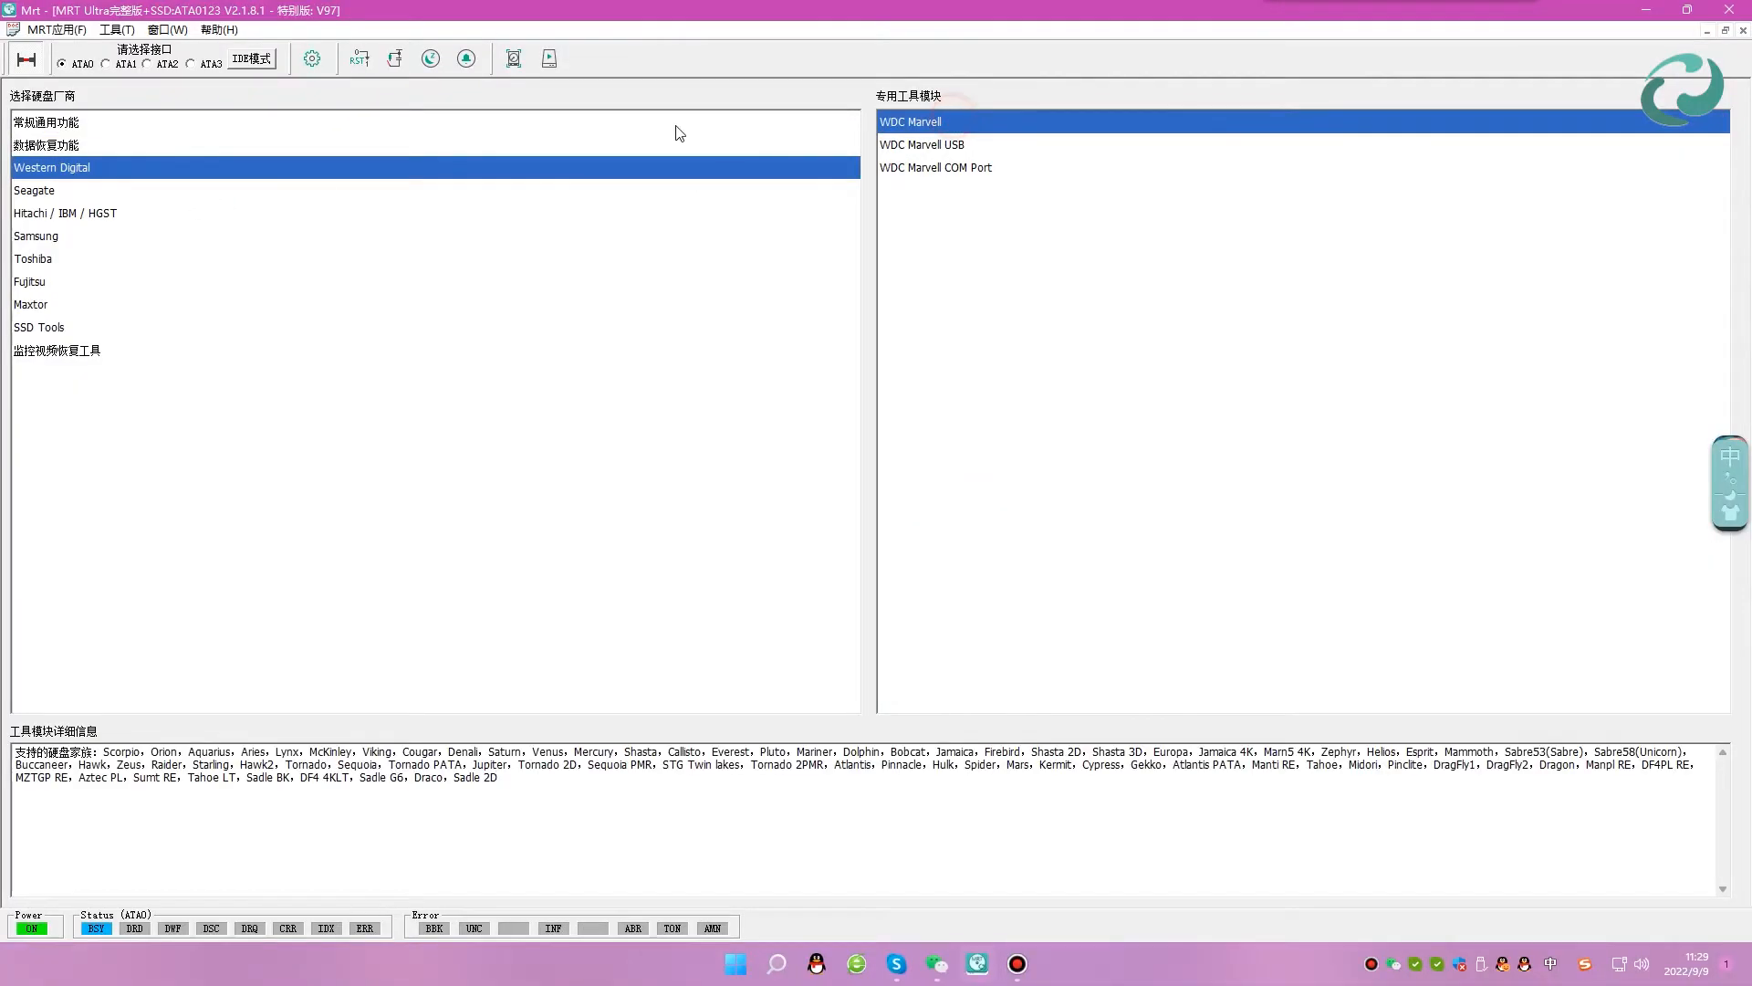
left_click(551, 60)
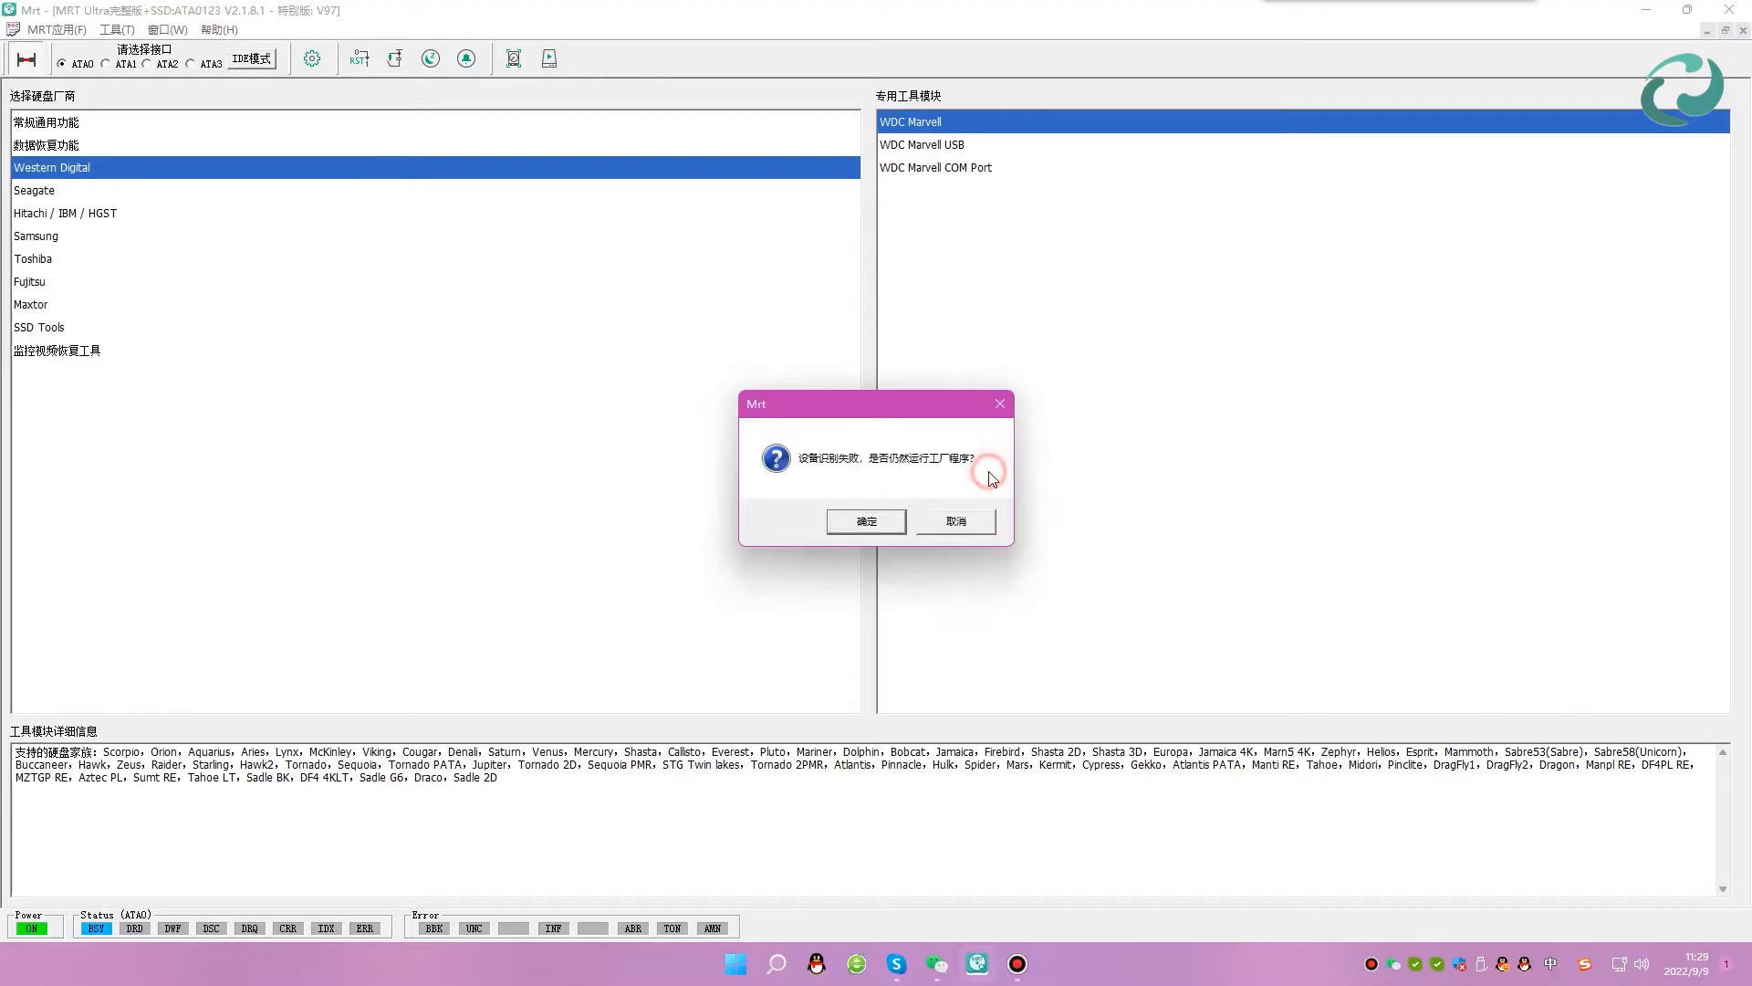
left_click(867, 524)
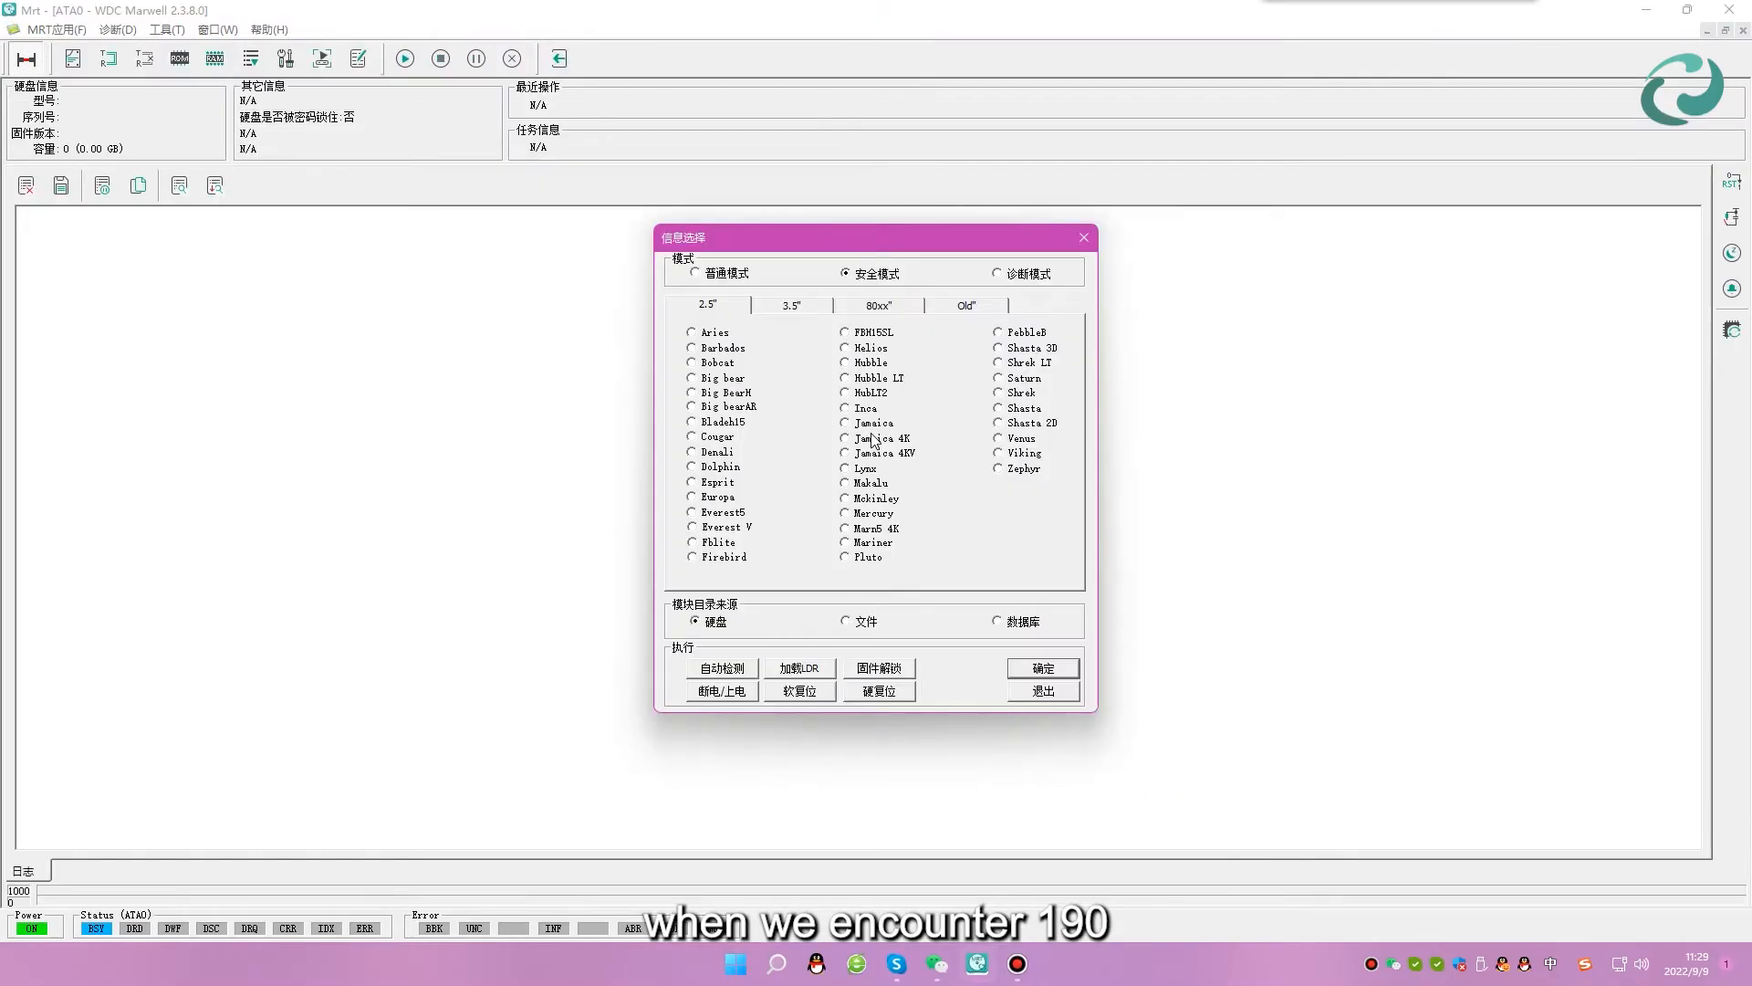
Select the Charger family (800065/800067) from the 80xx group manually and start the utility with it.
left_click(875, 307)
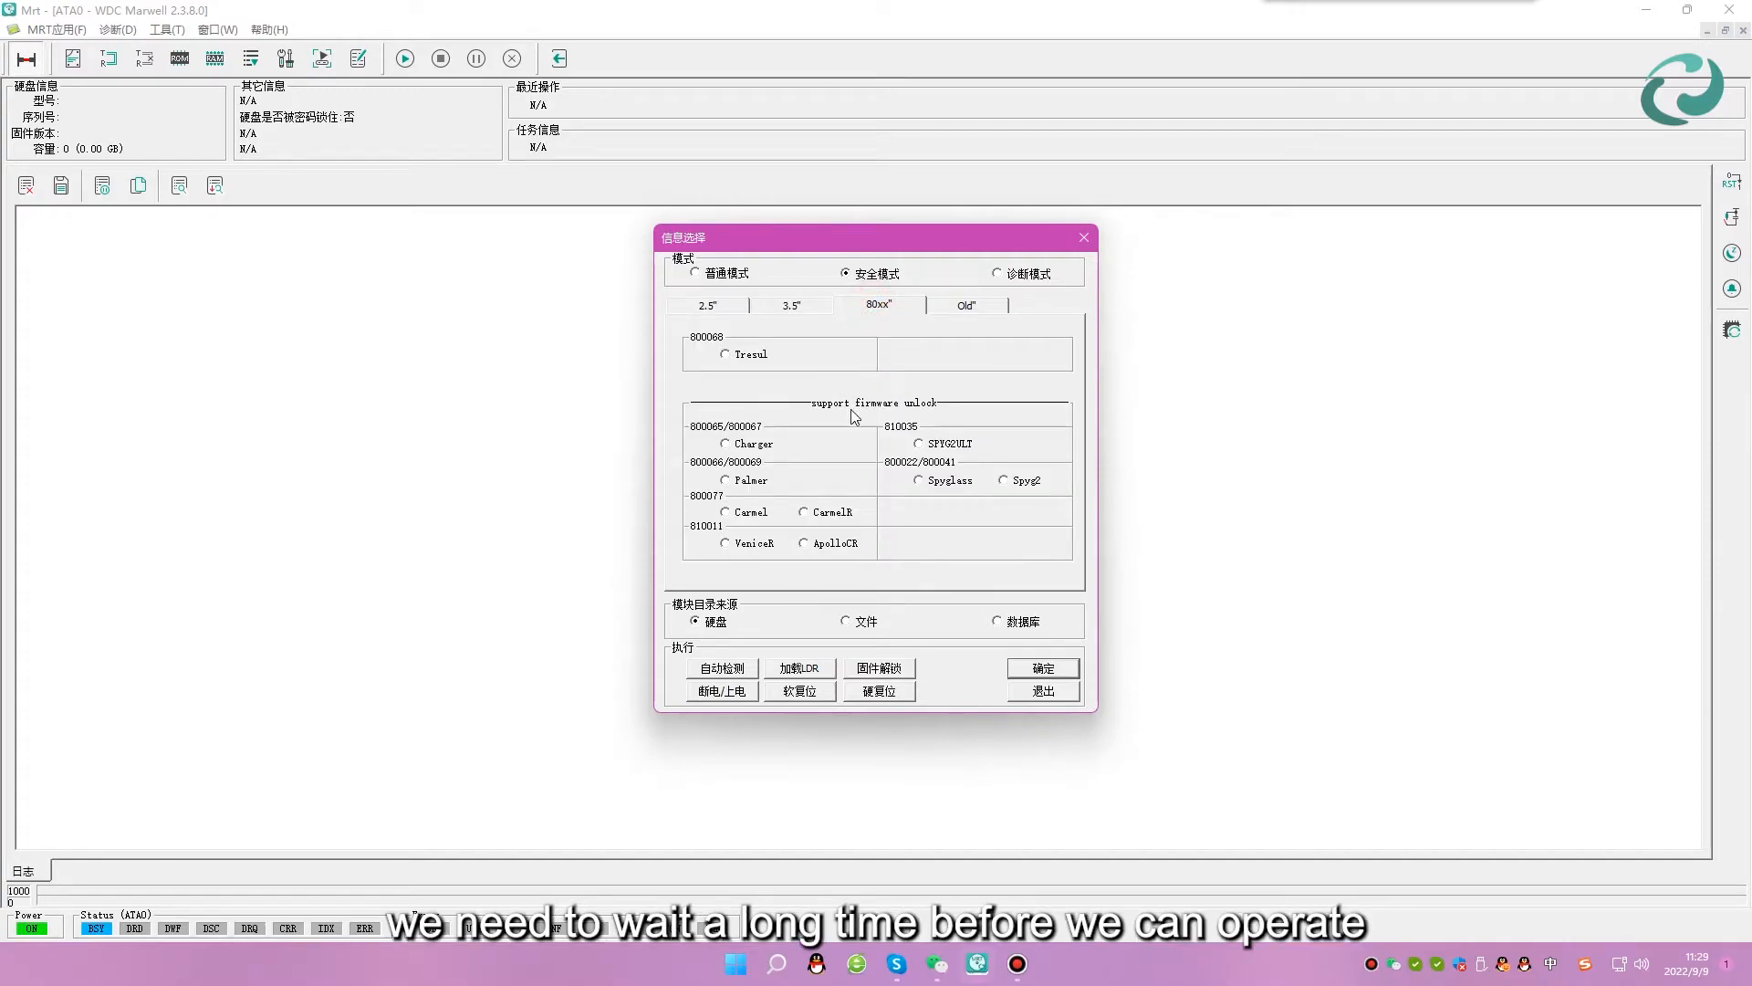
left_click(745, 444)
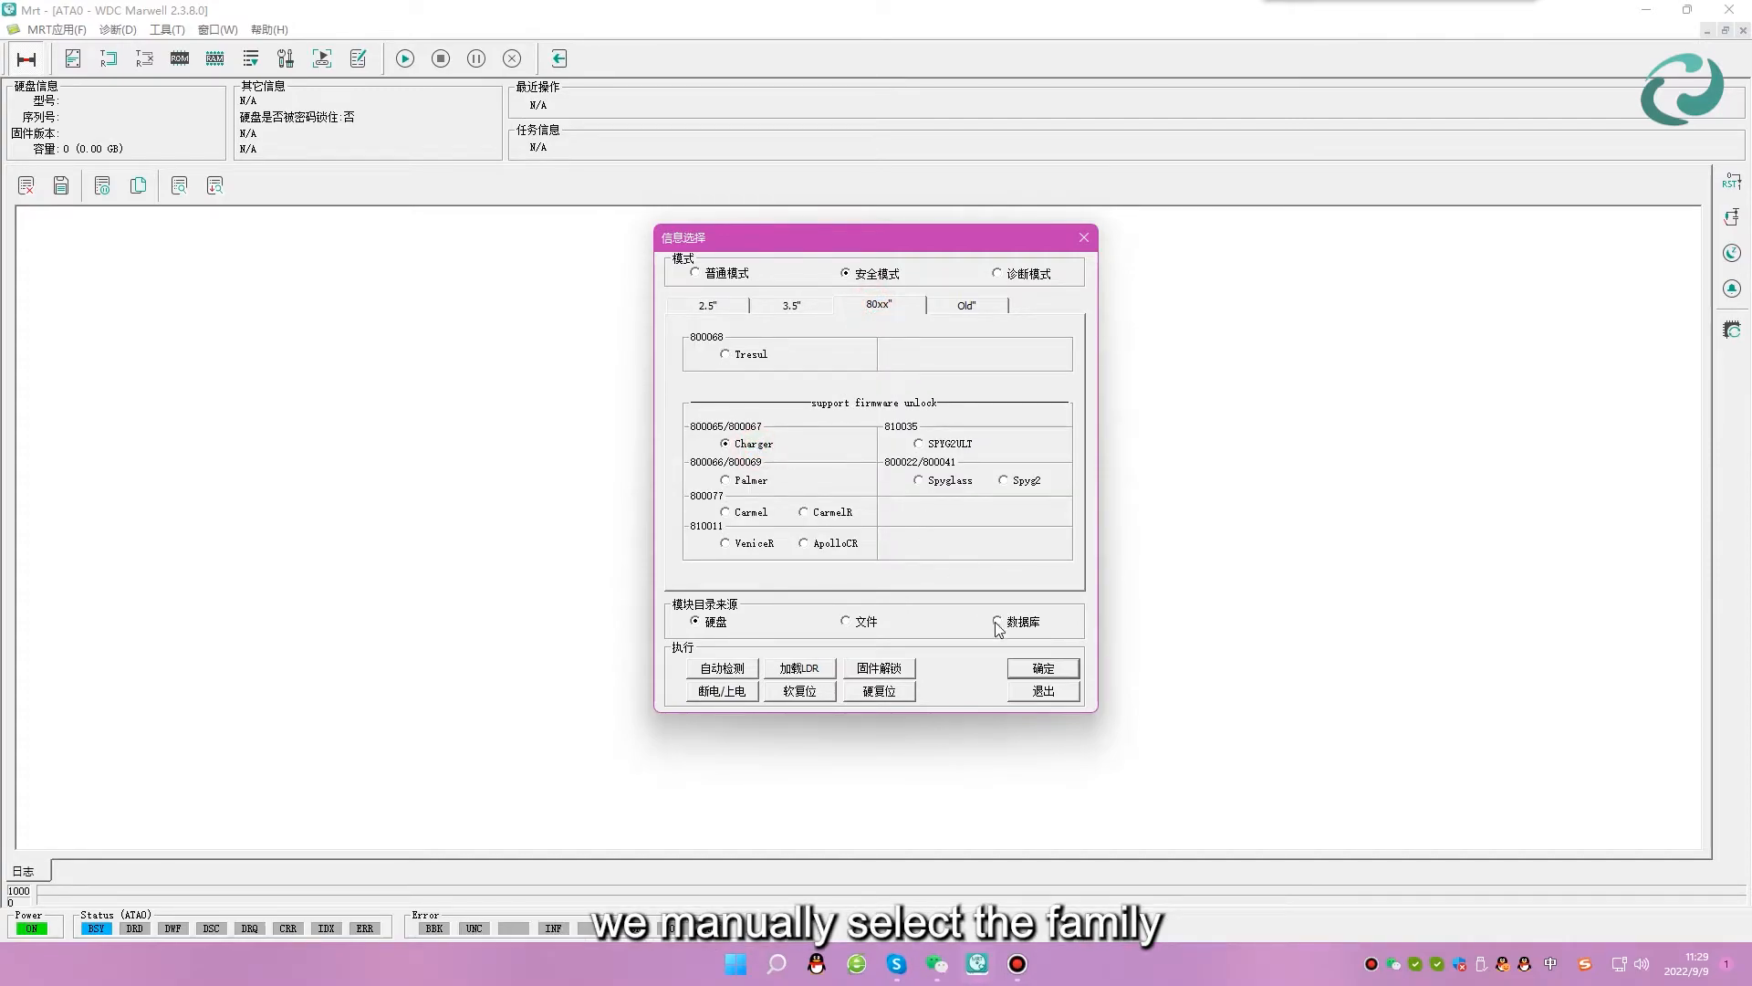
left_click(1041, 668)
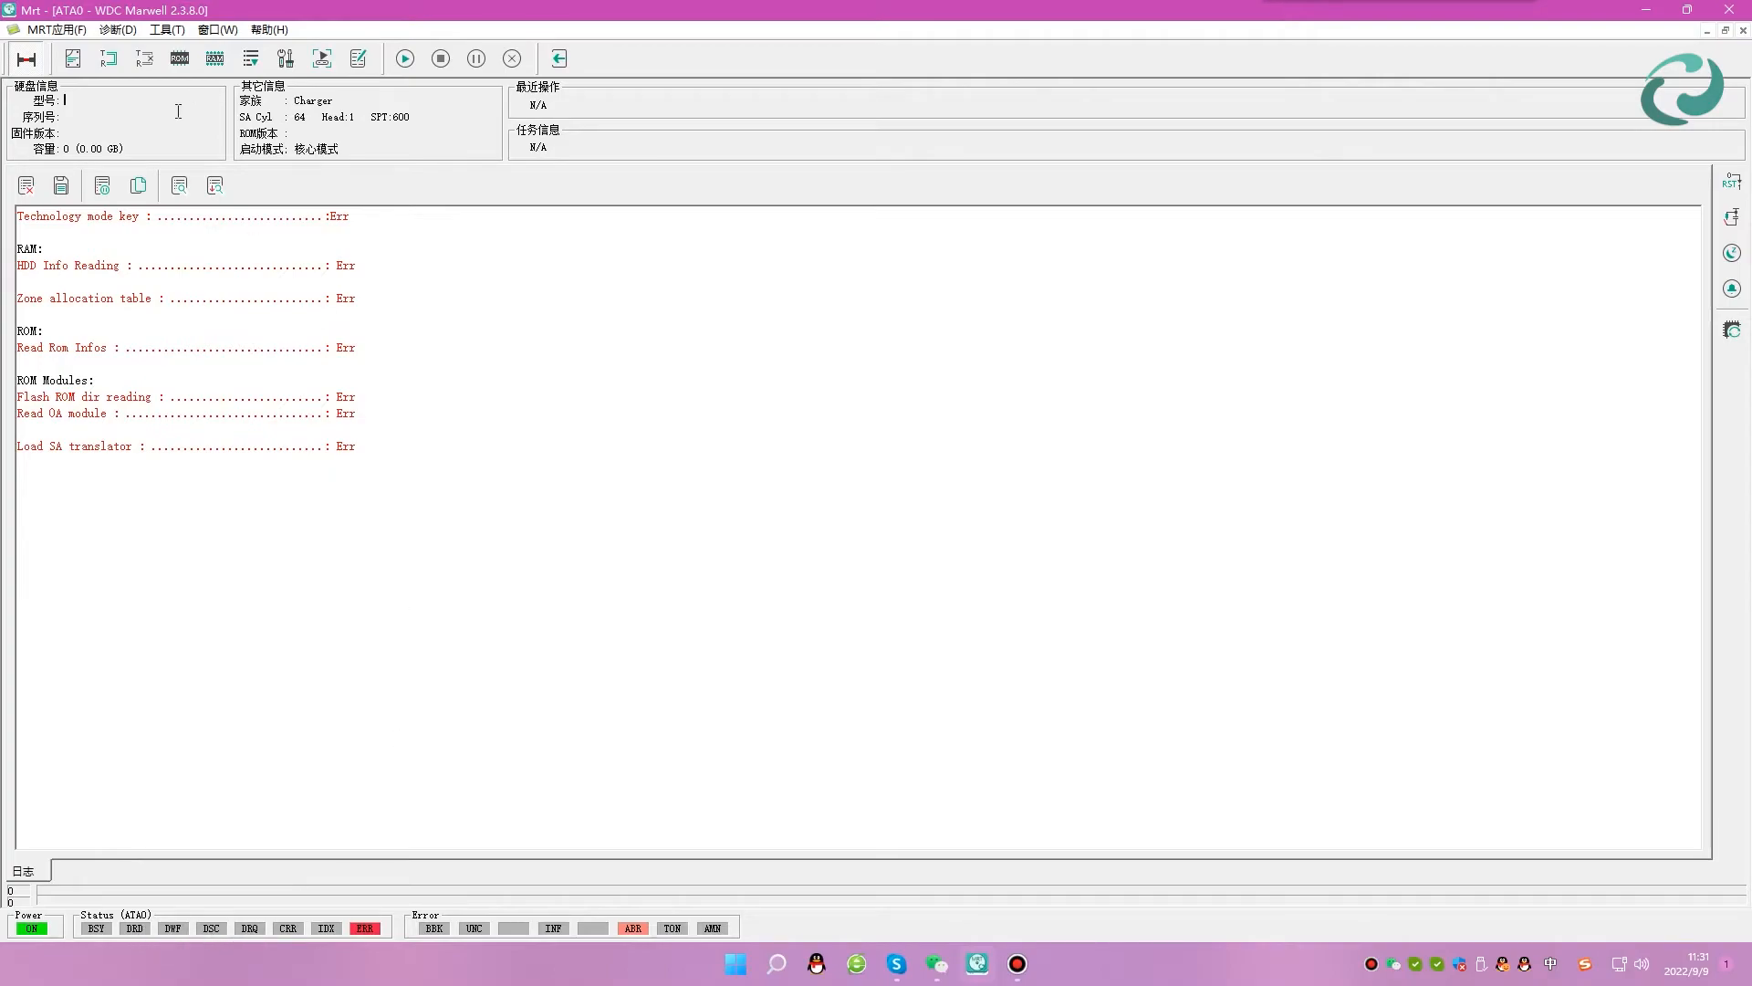
Re-identify the drive from its basic information, accept the SA settings with SPT value 1860, and review the log.
left_click(77, 63)
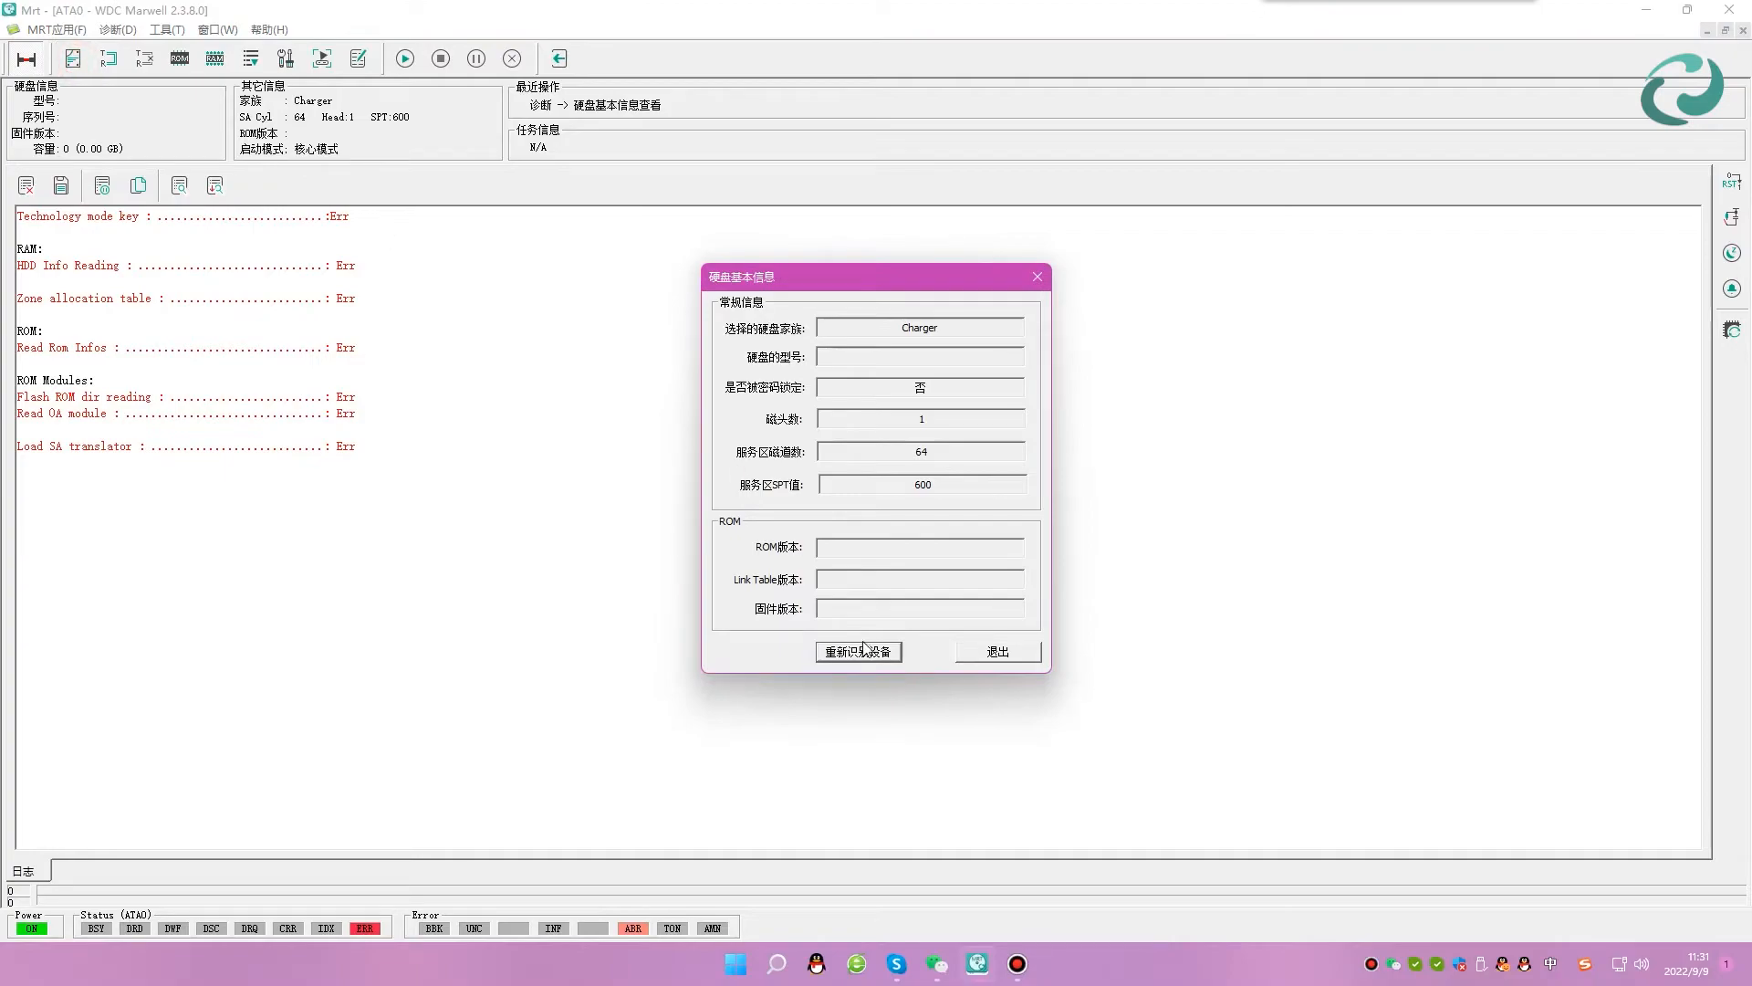
left_click(859, 651)
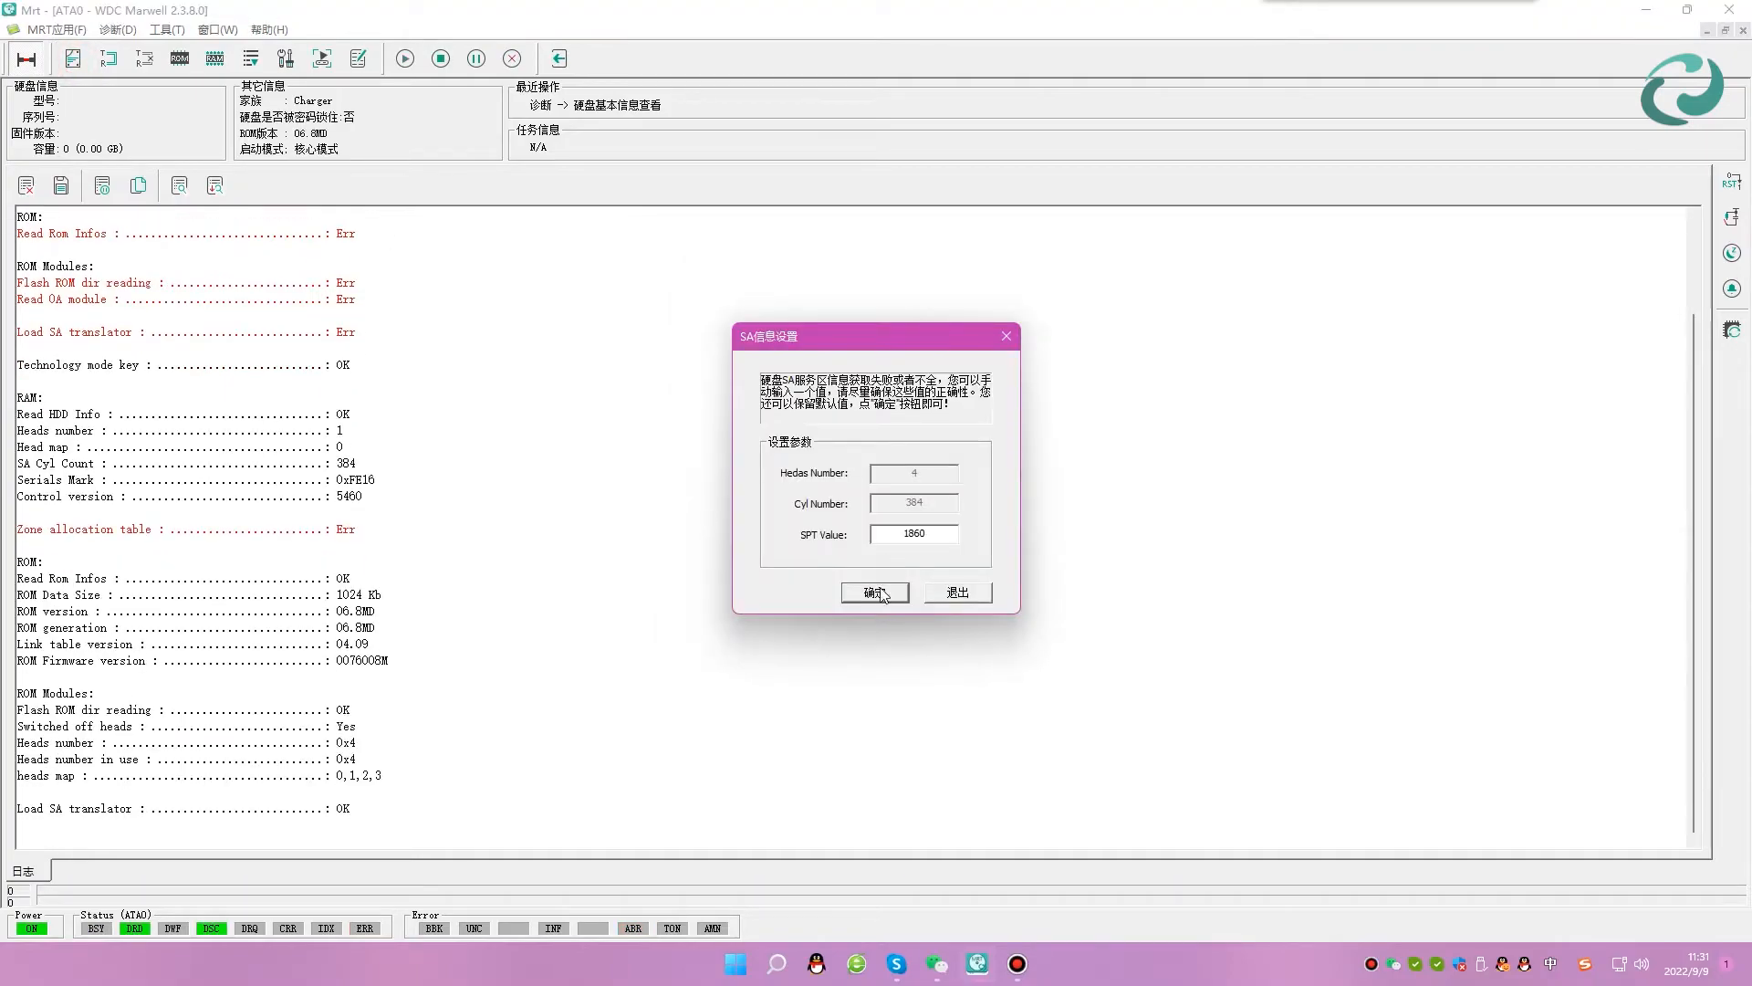
left_click(875, 593)
left_click_drag(462, 504, 461, 763)
left_click(462, 770)
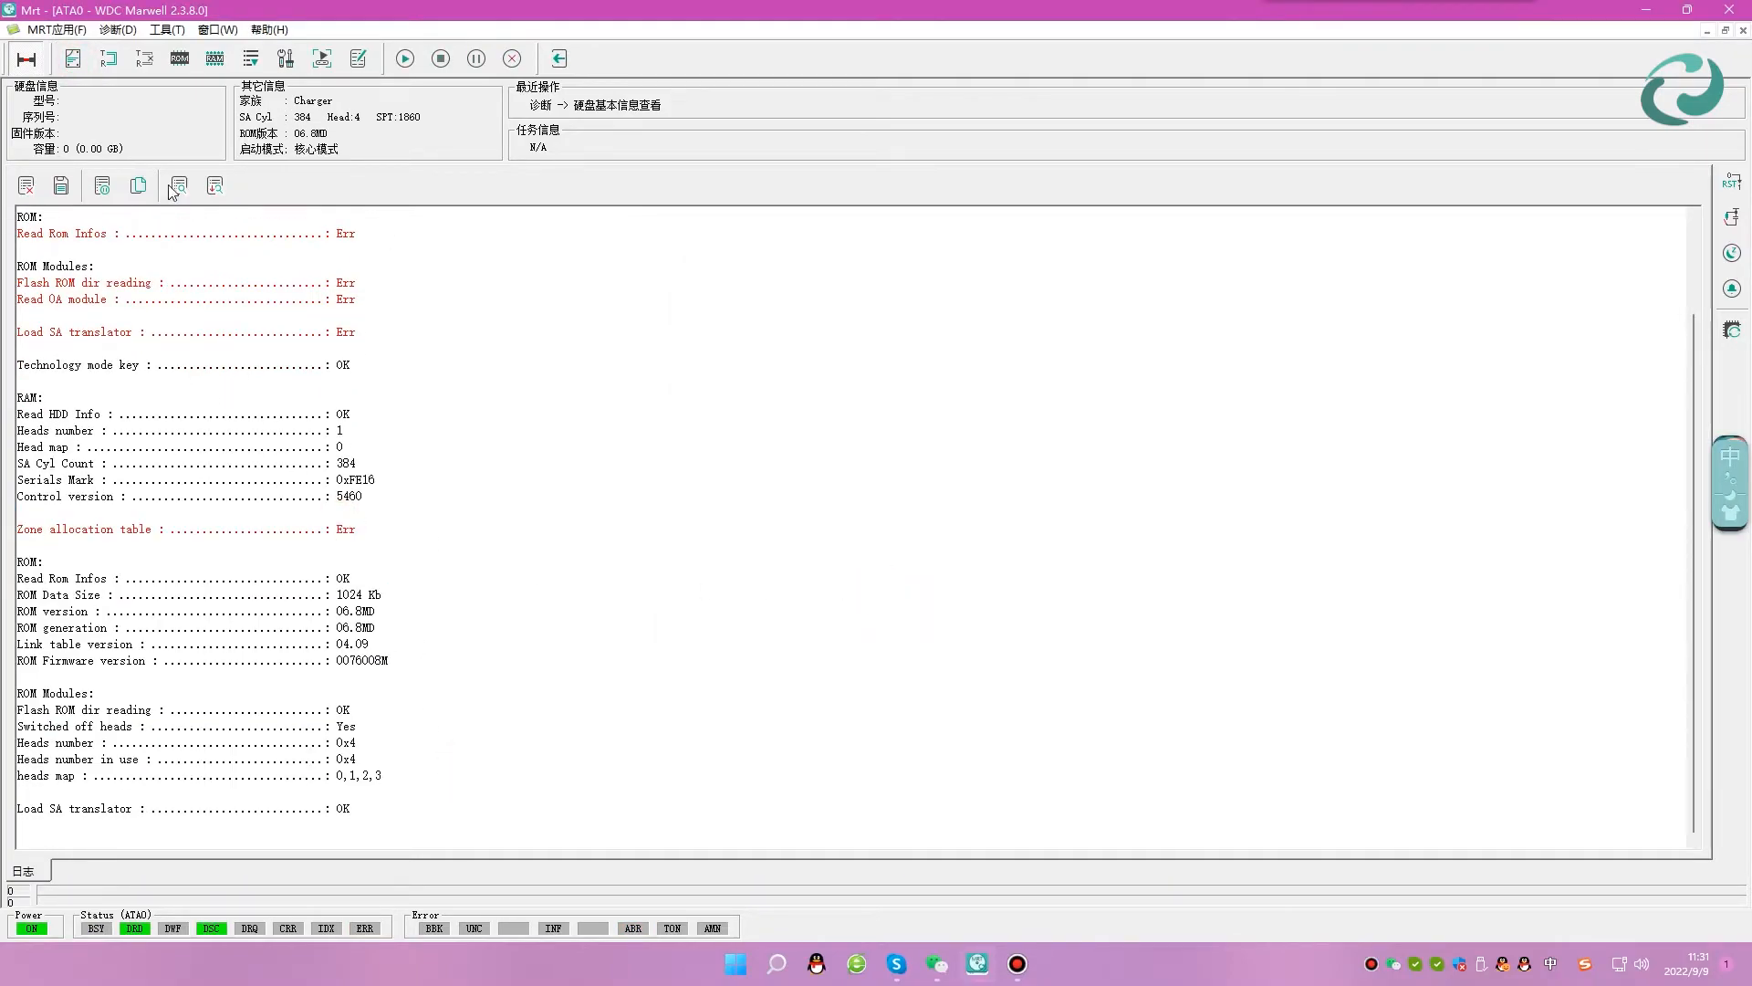
left_click(175, 62)
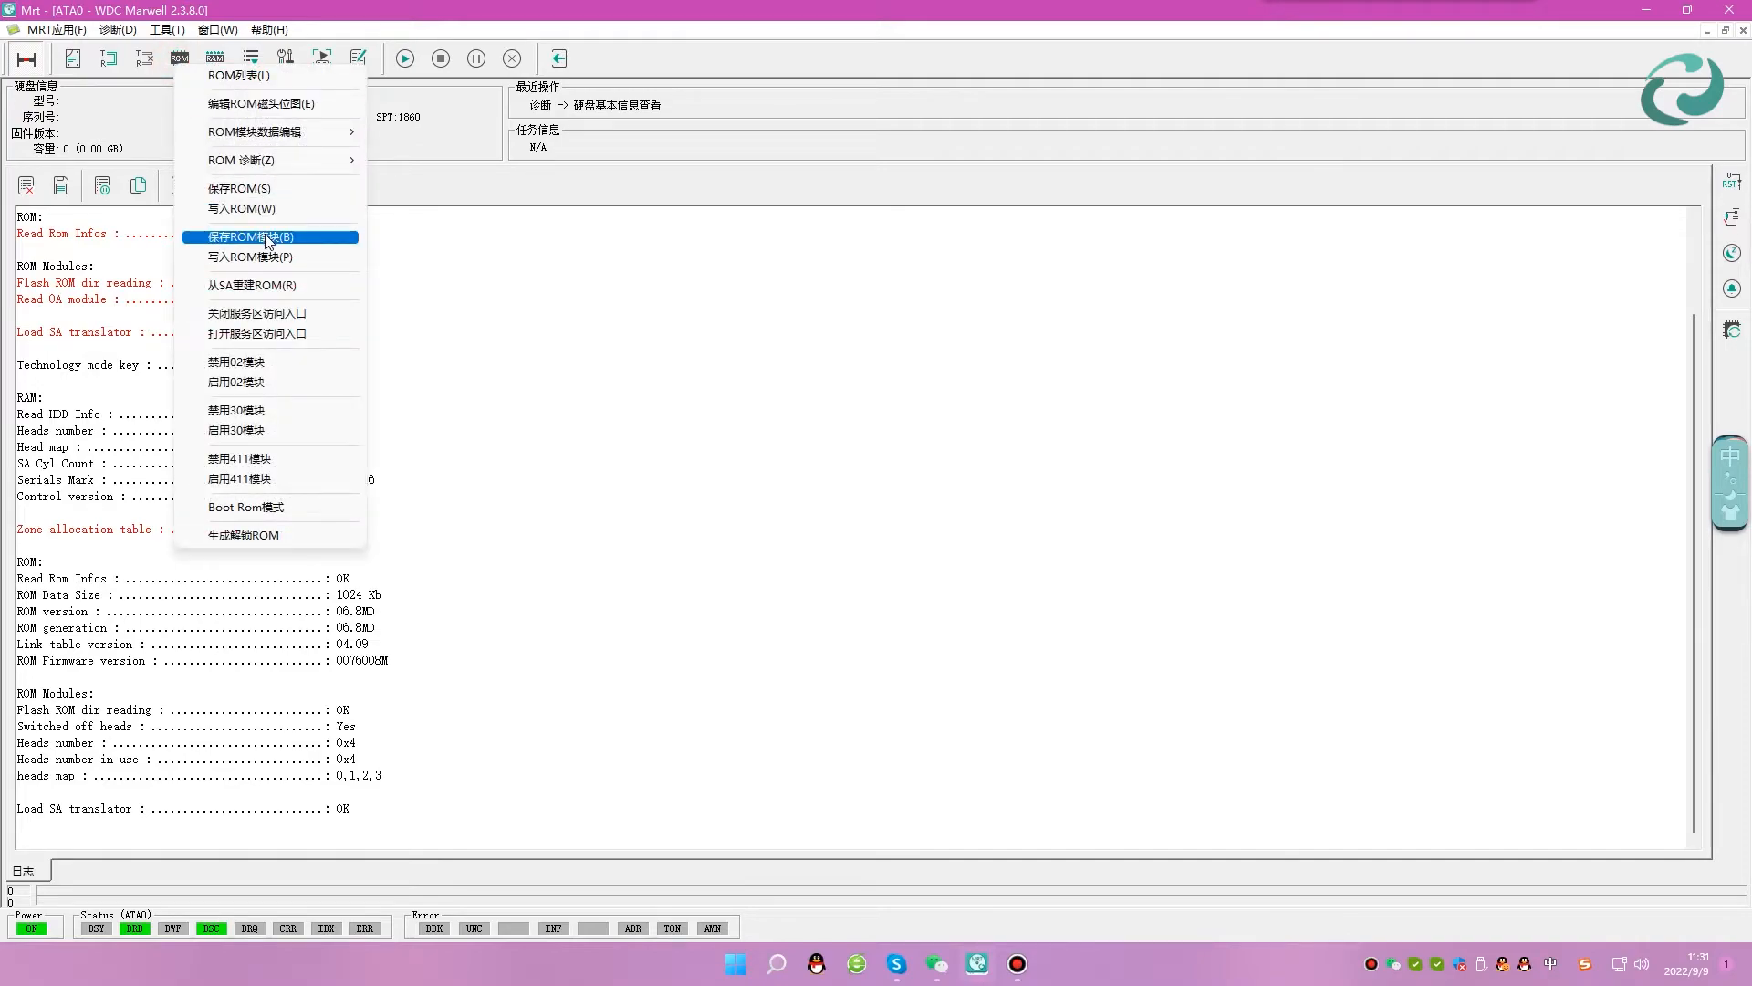
left_click(242, 189)
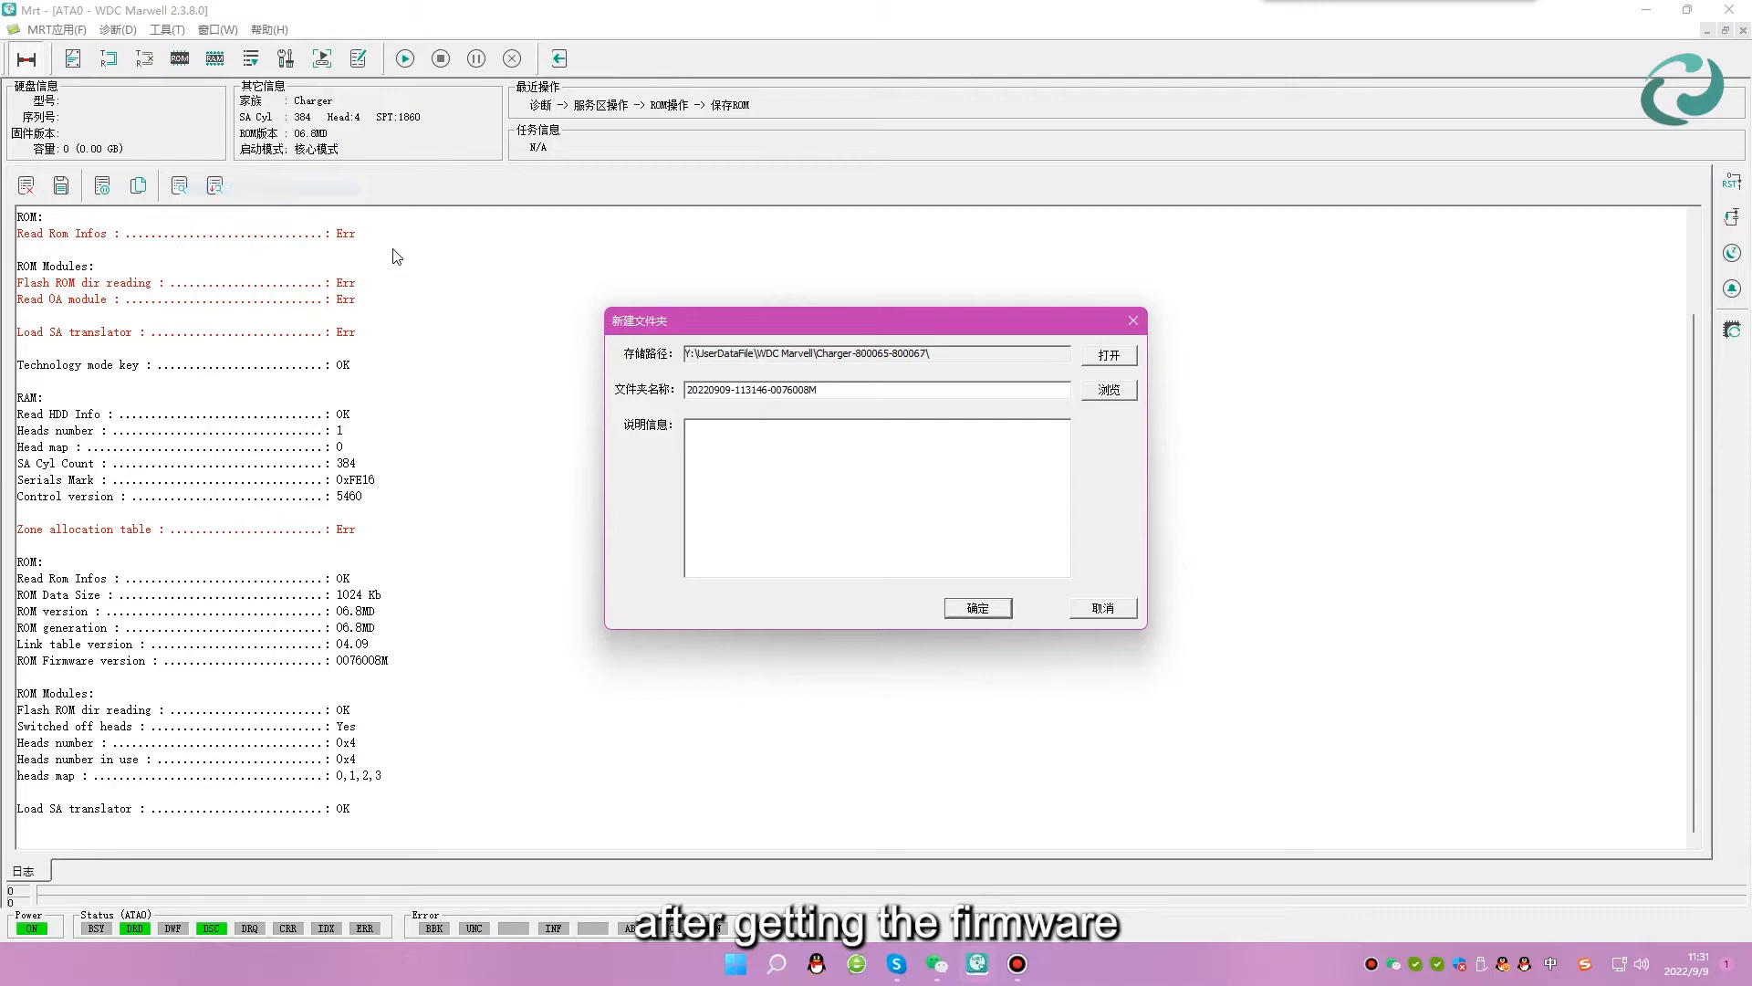
left_click(856, 388)
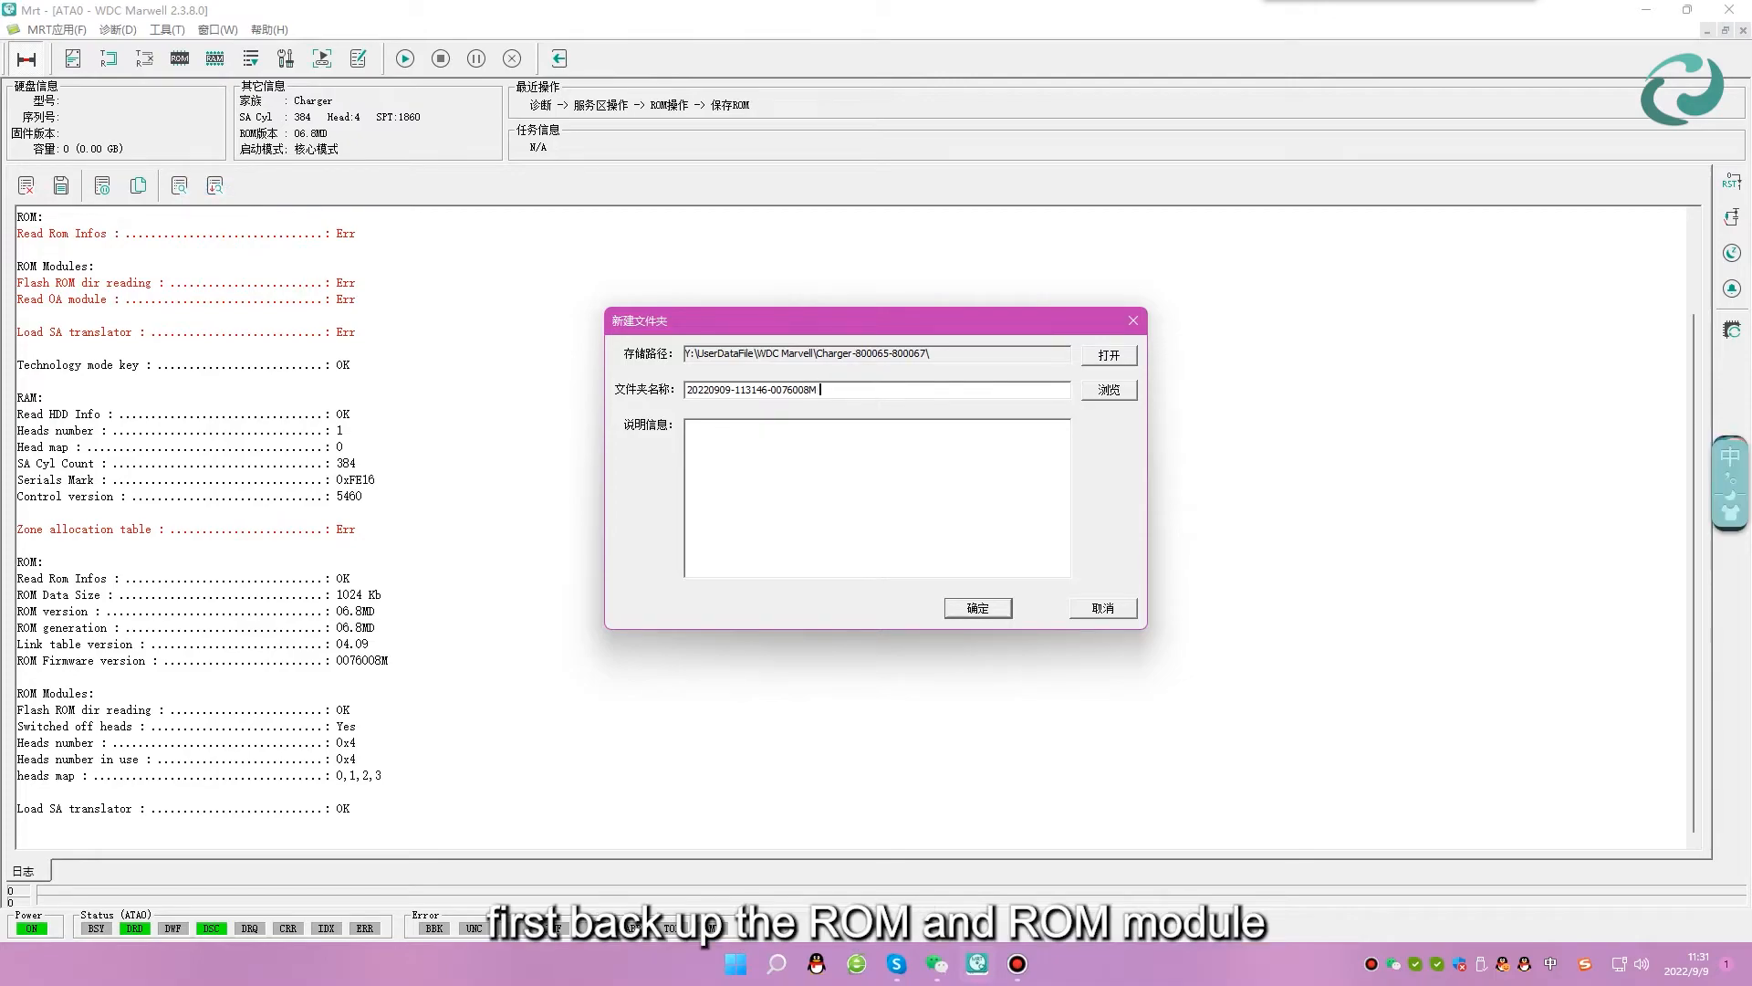
type("810003")
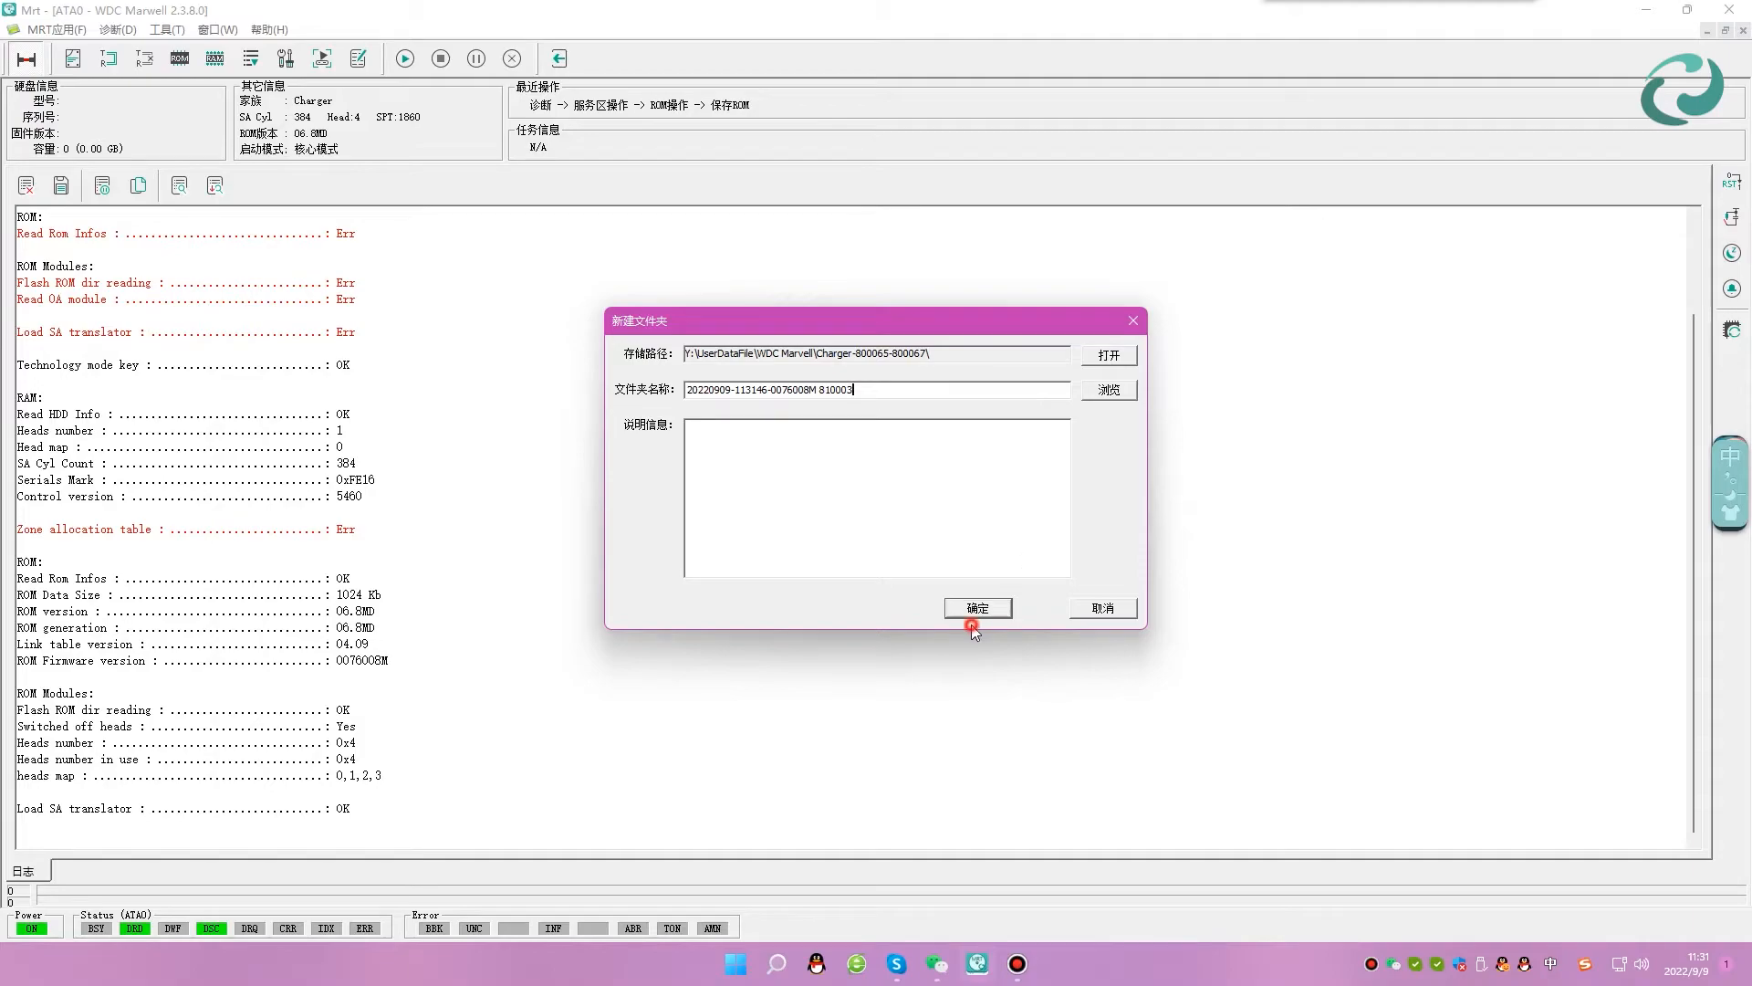
left_click(974, 628)
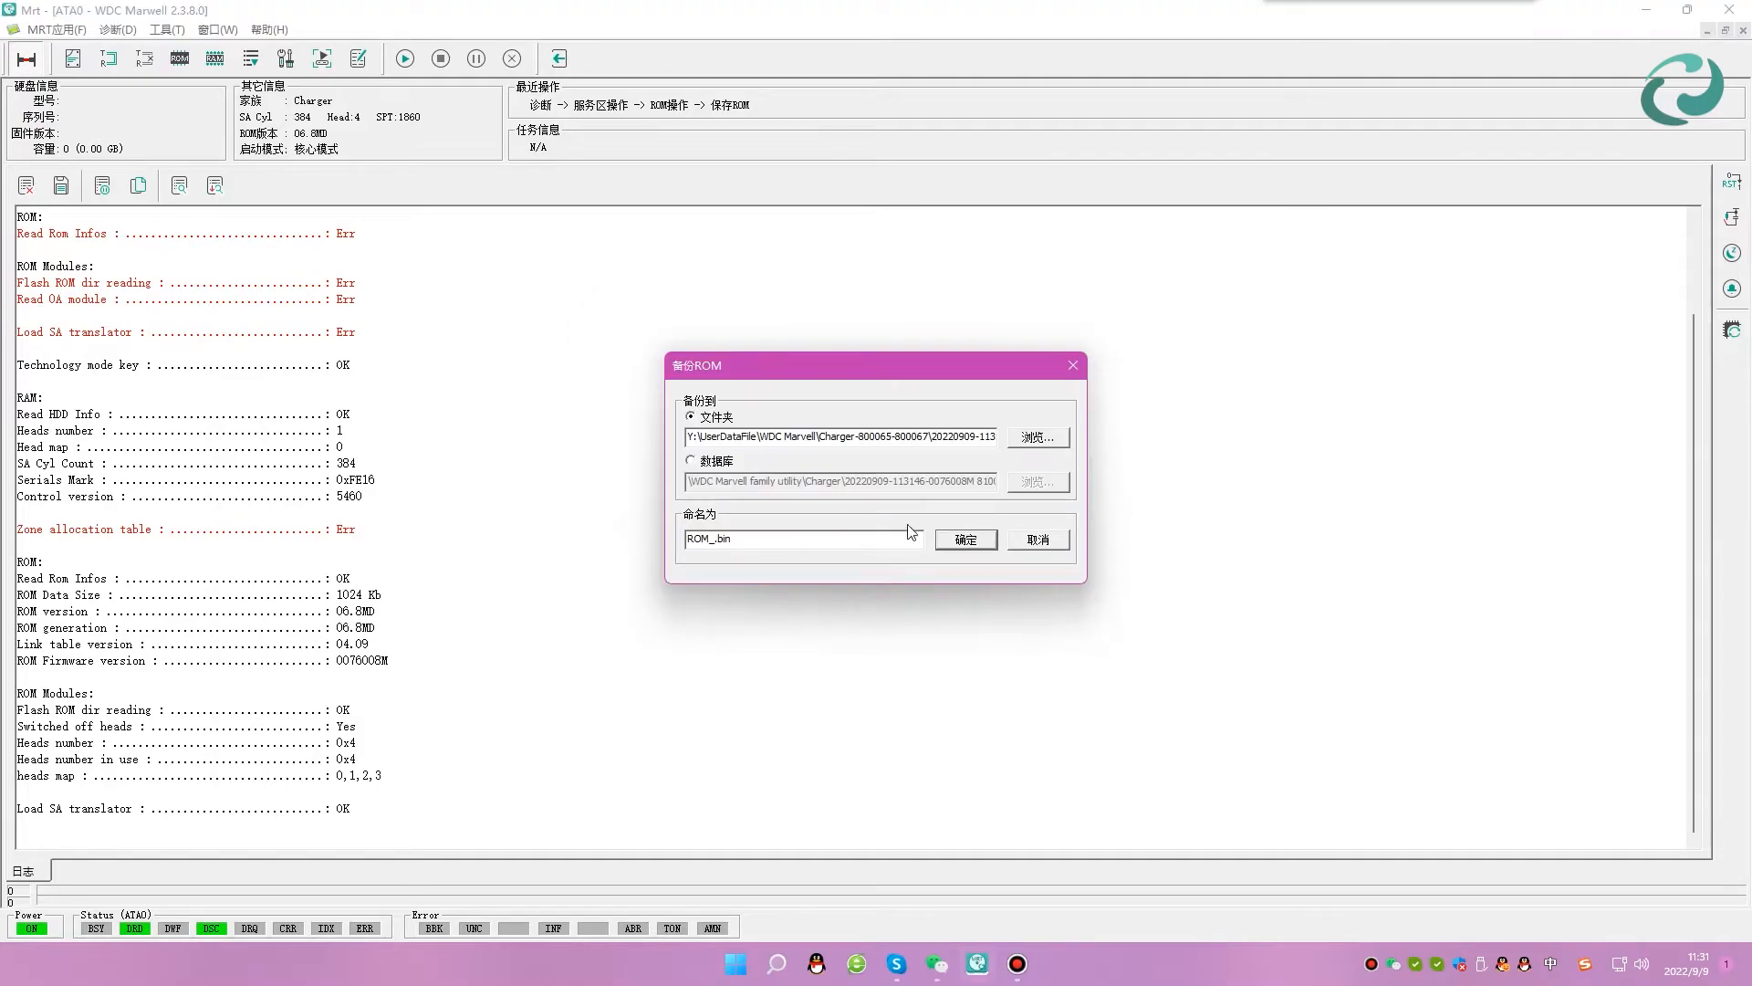
left_click(965, 542)
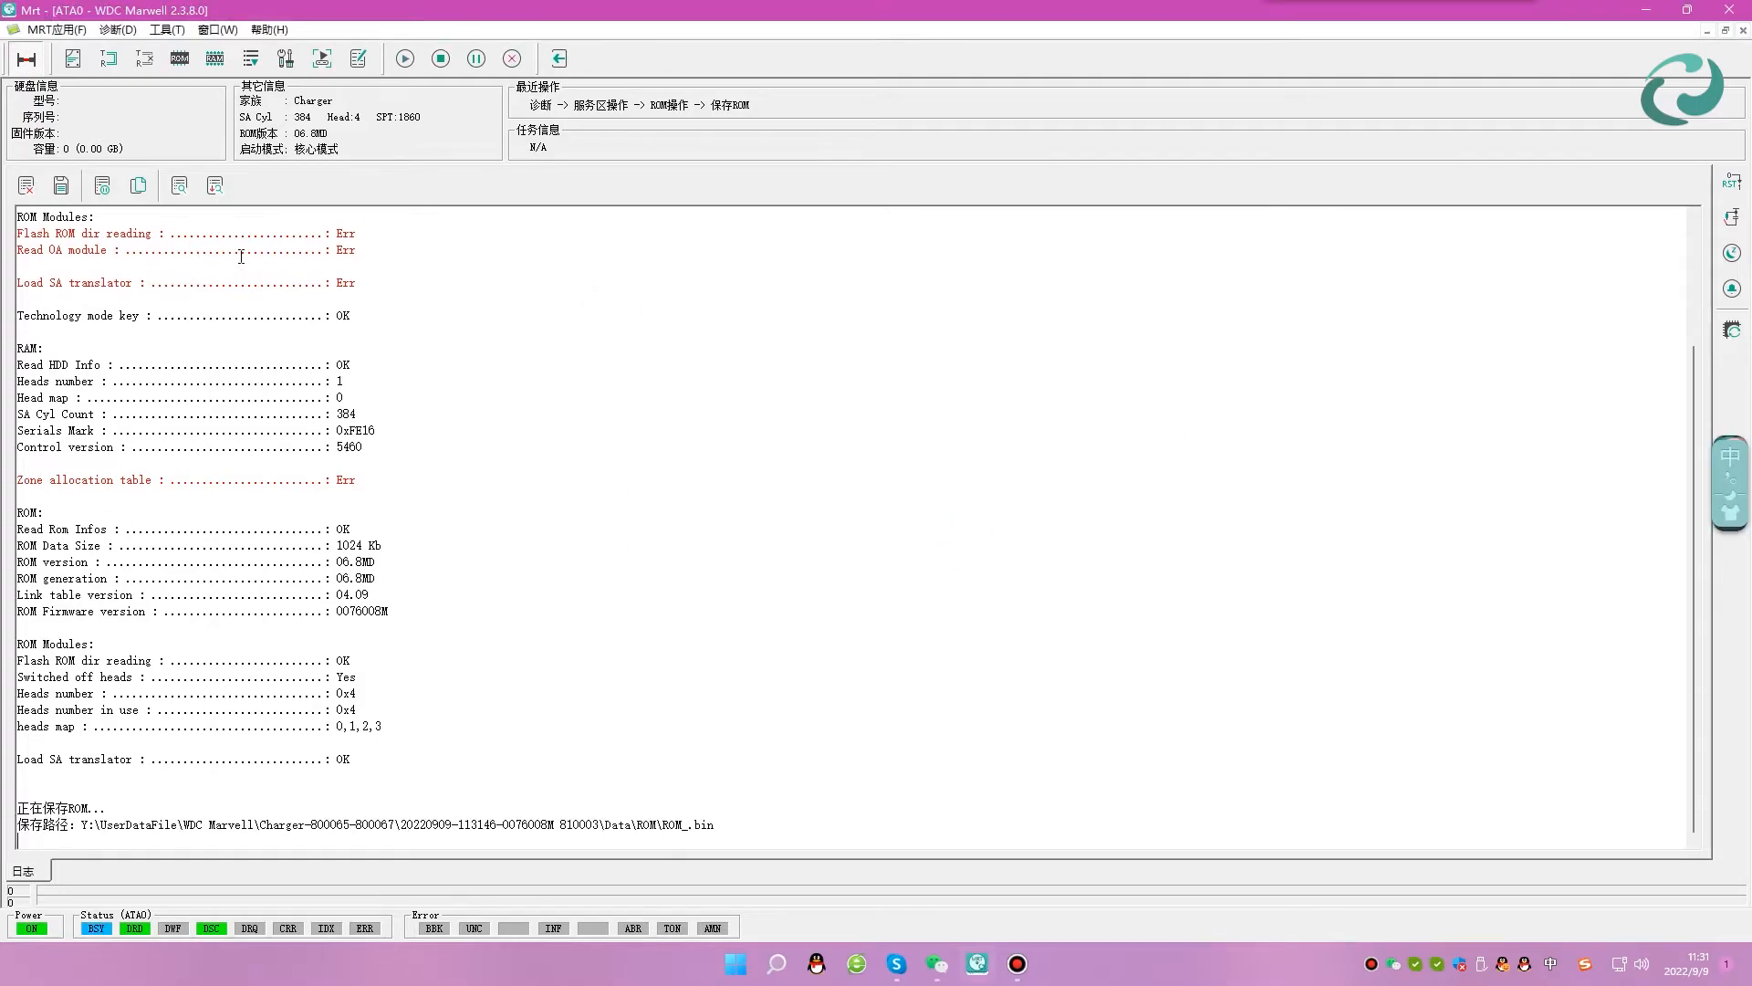
Back up all listed ROM modules to the same work folder.
left_click(173, 69)
left_click(265, 238)
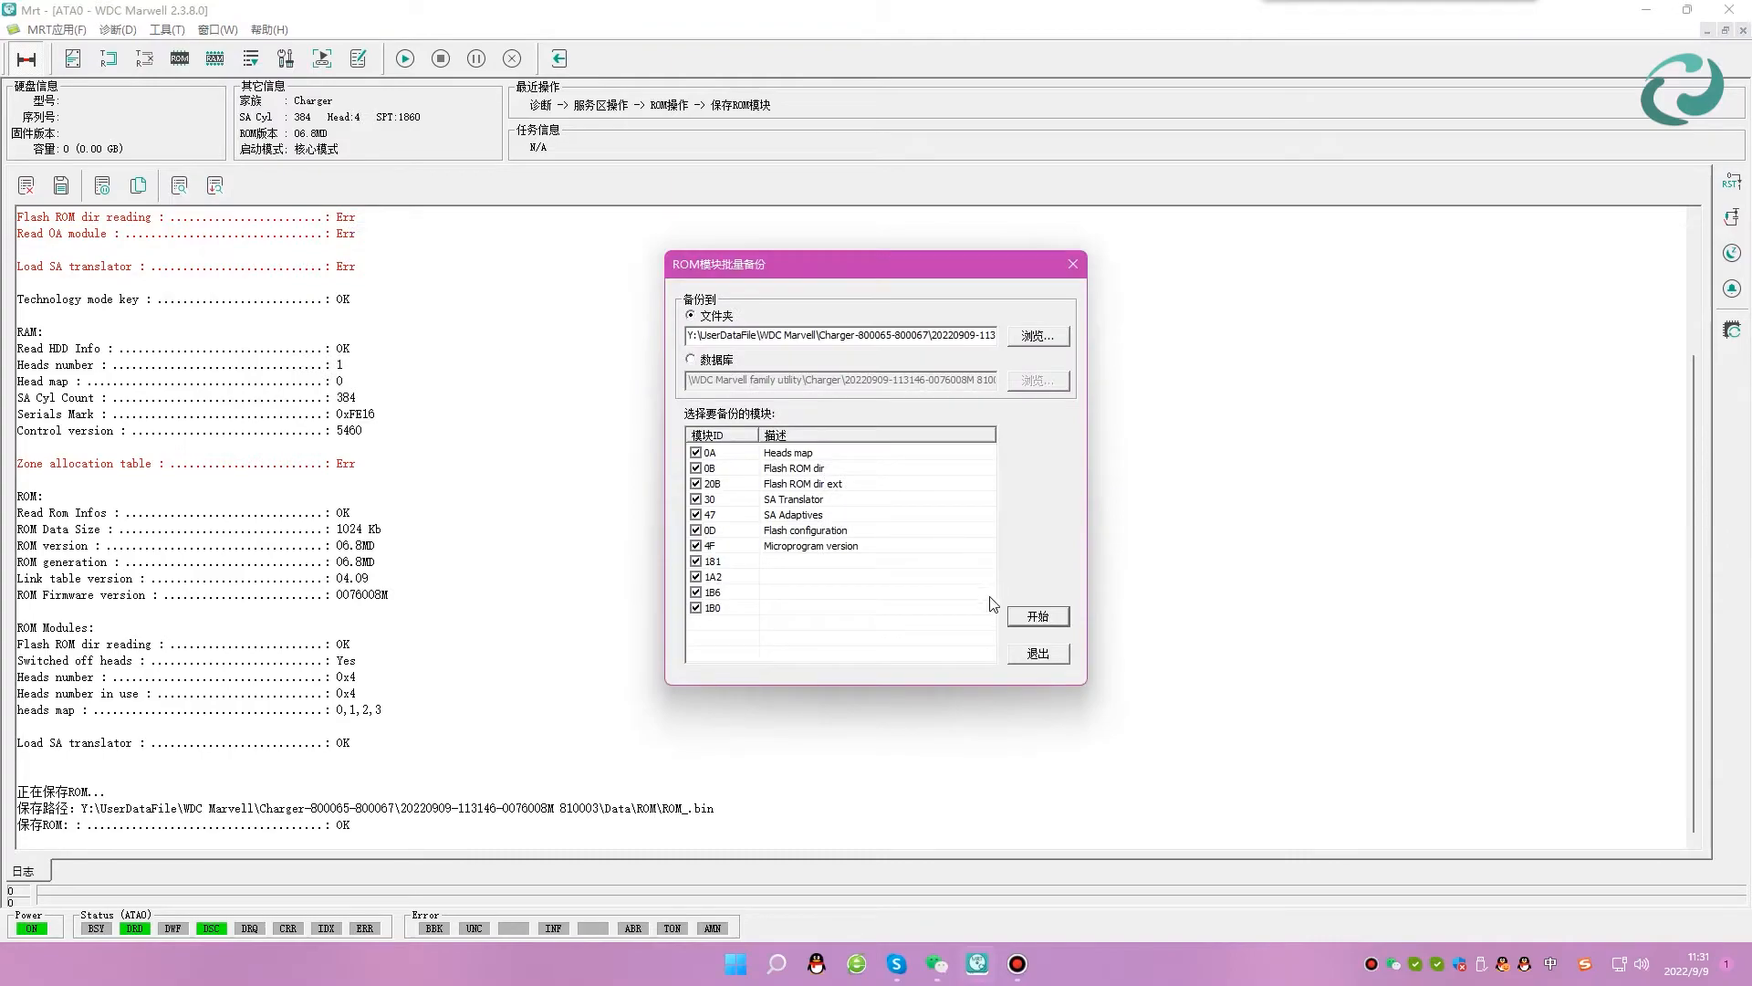
left_click(1024, 609)
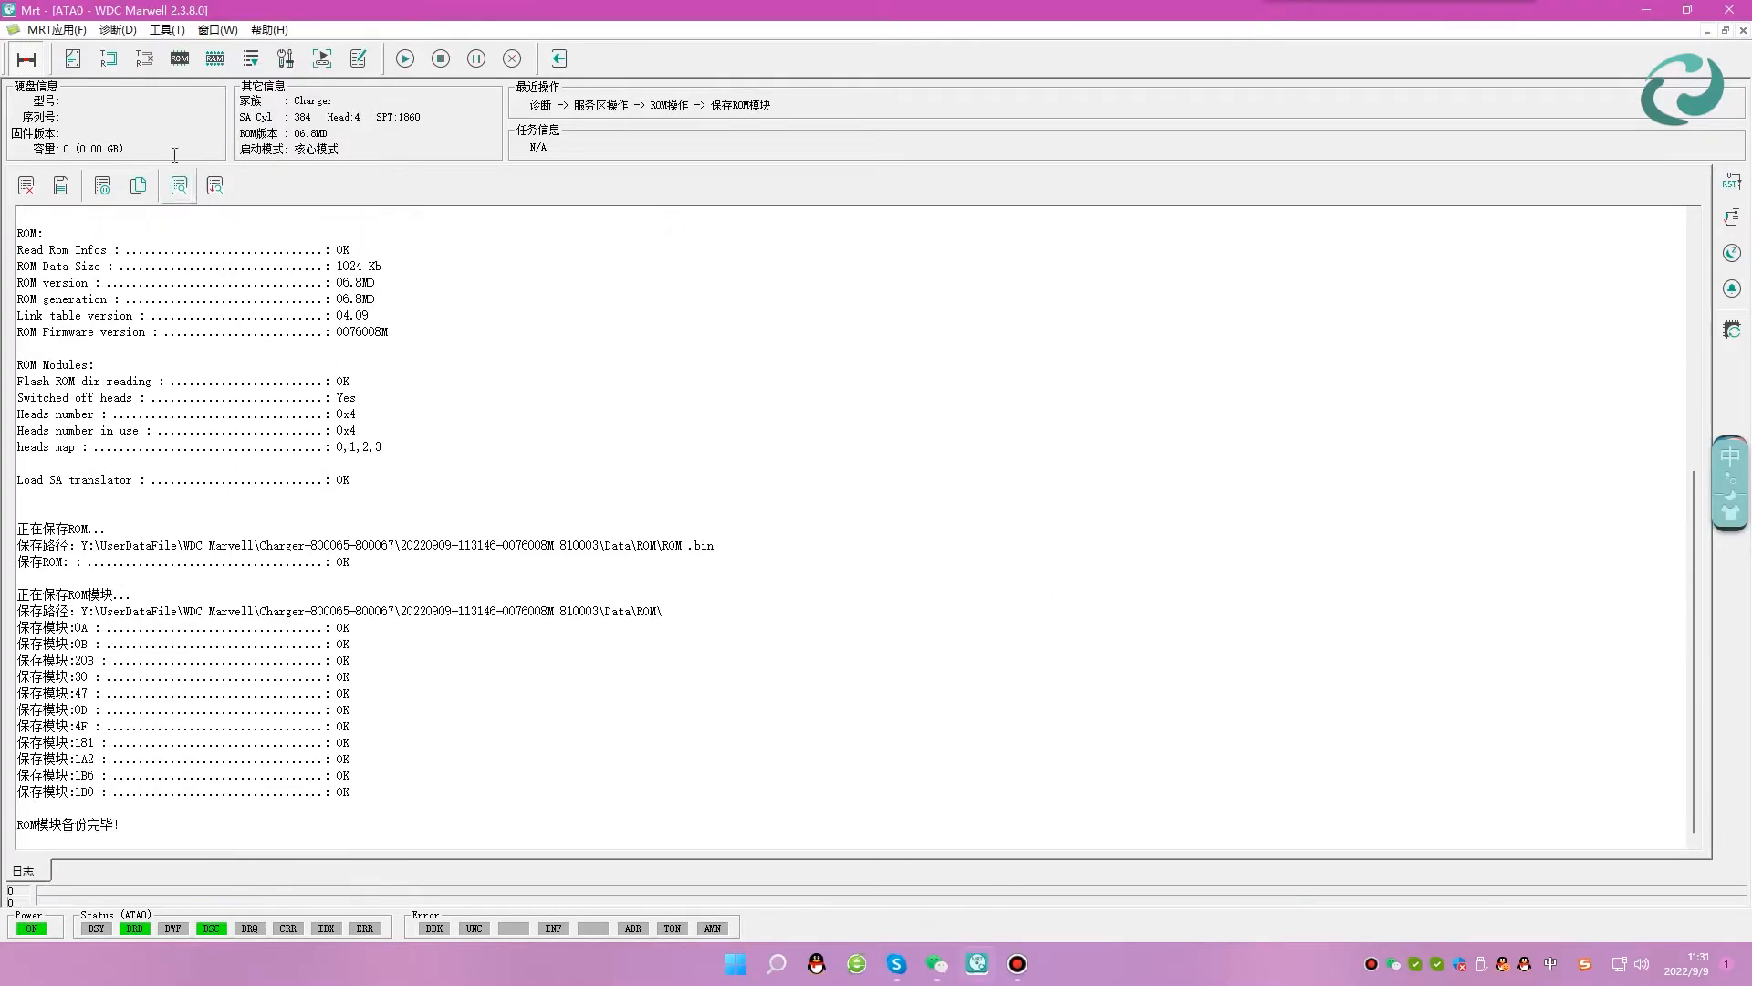
Disable module 411 in the ROM and power-cycle the drive.
left_click(179, 62)
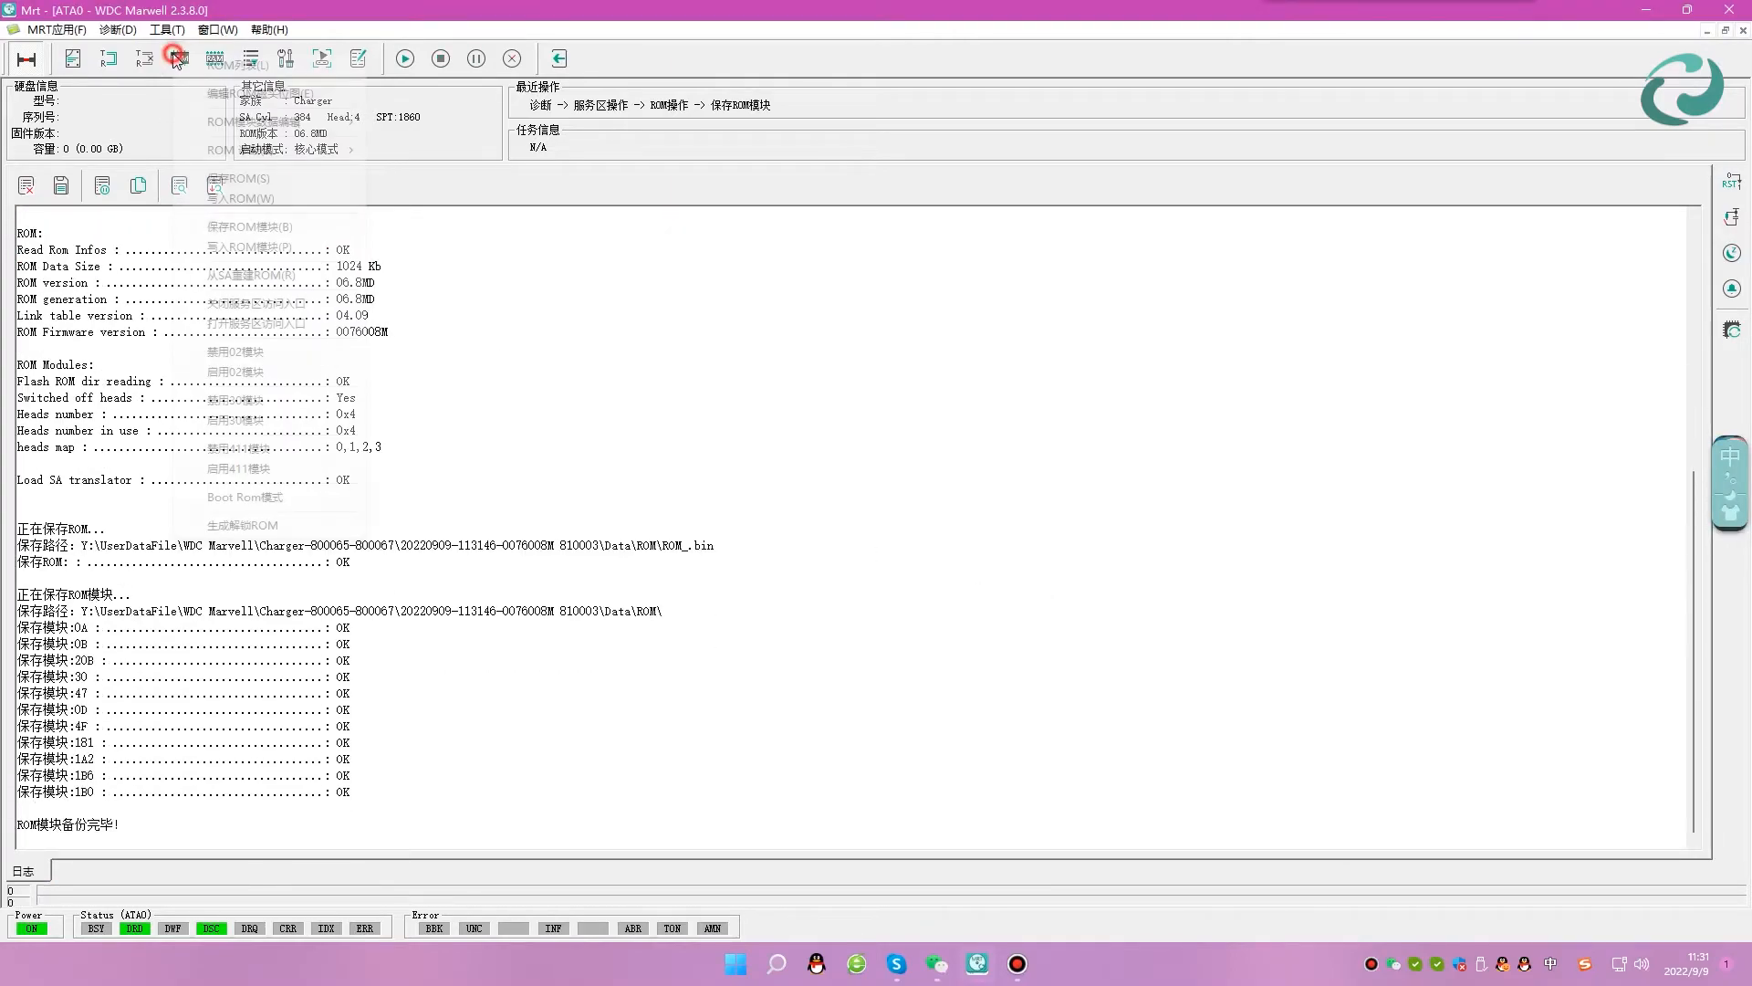
left_click(256, 450)
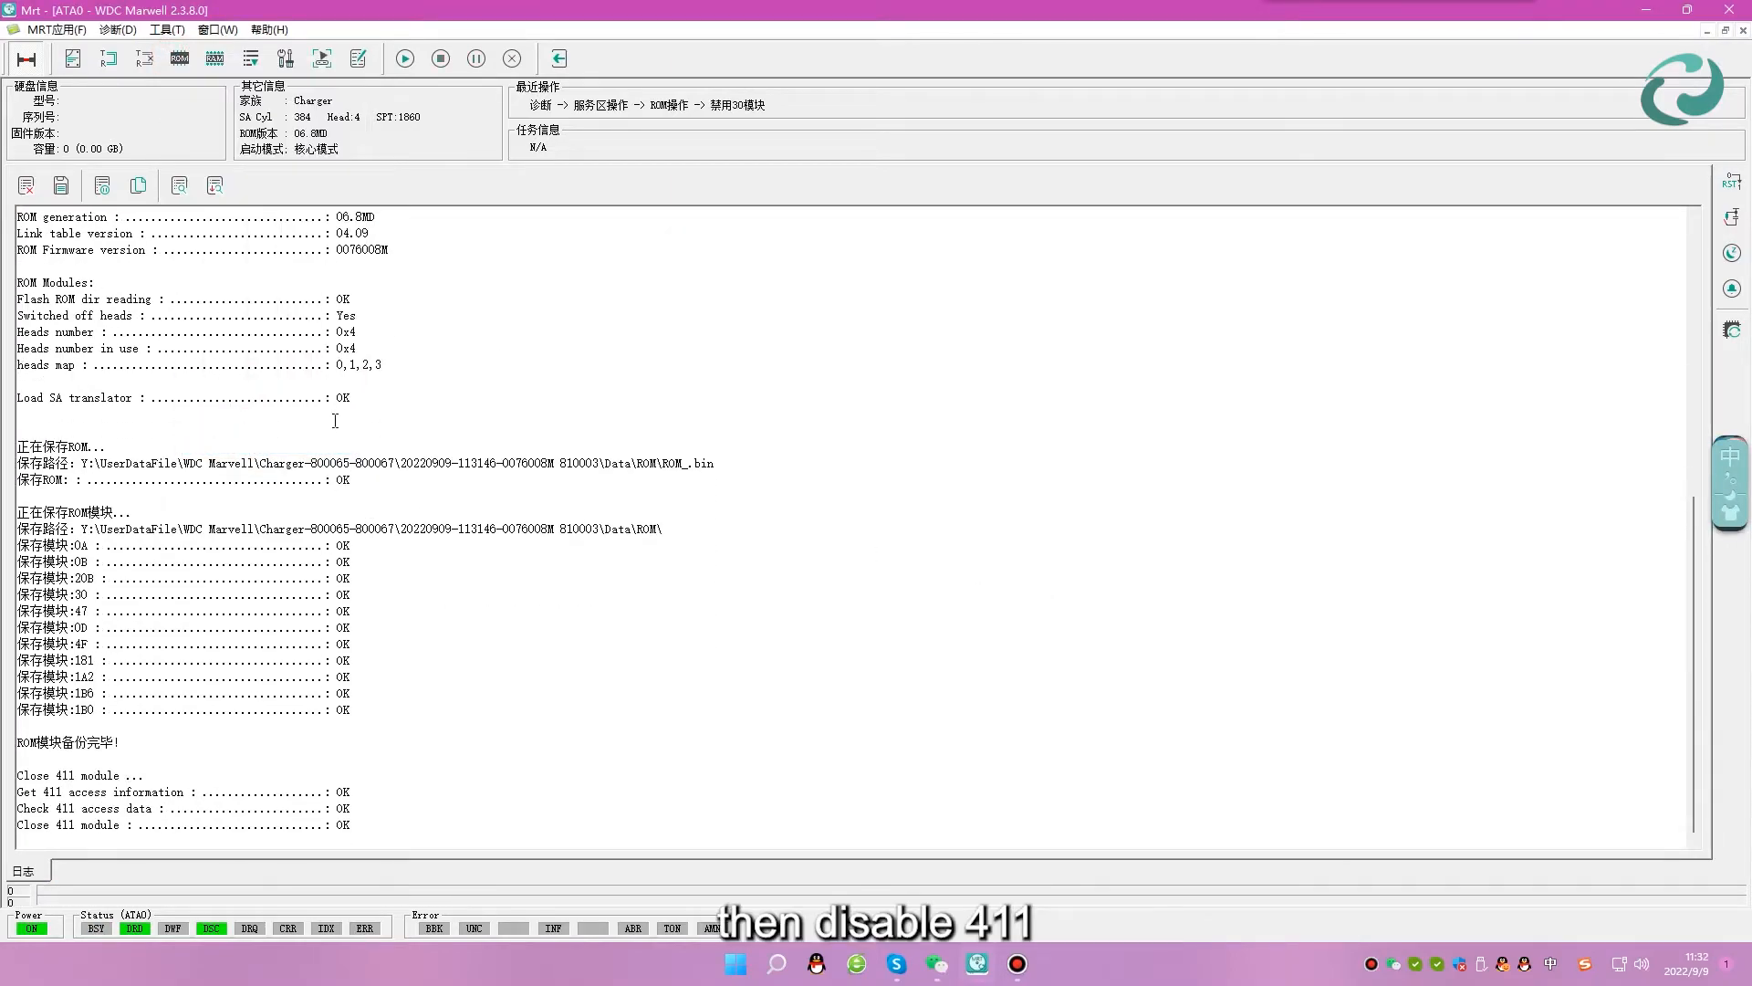
left_click(24, 63)
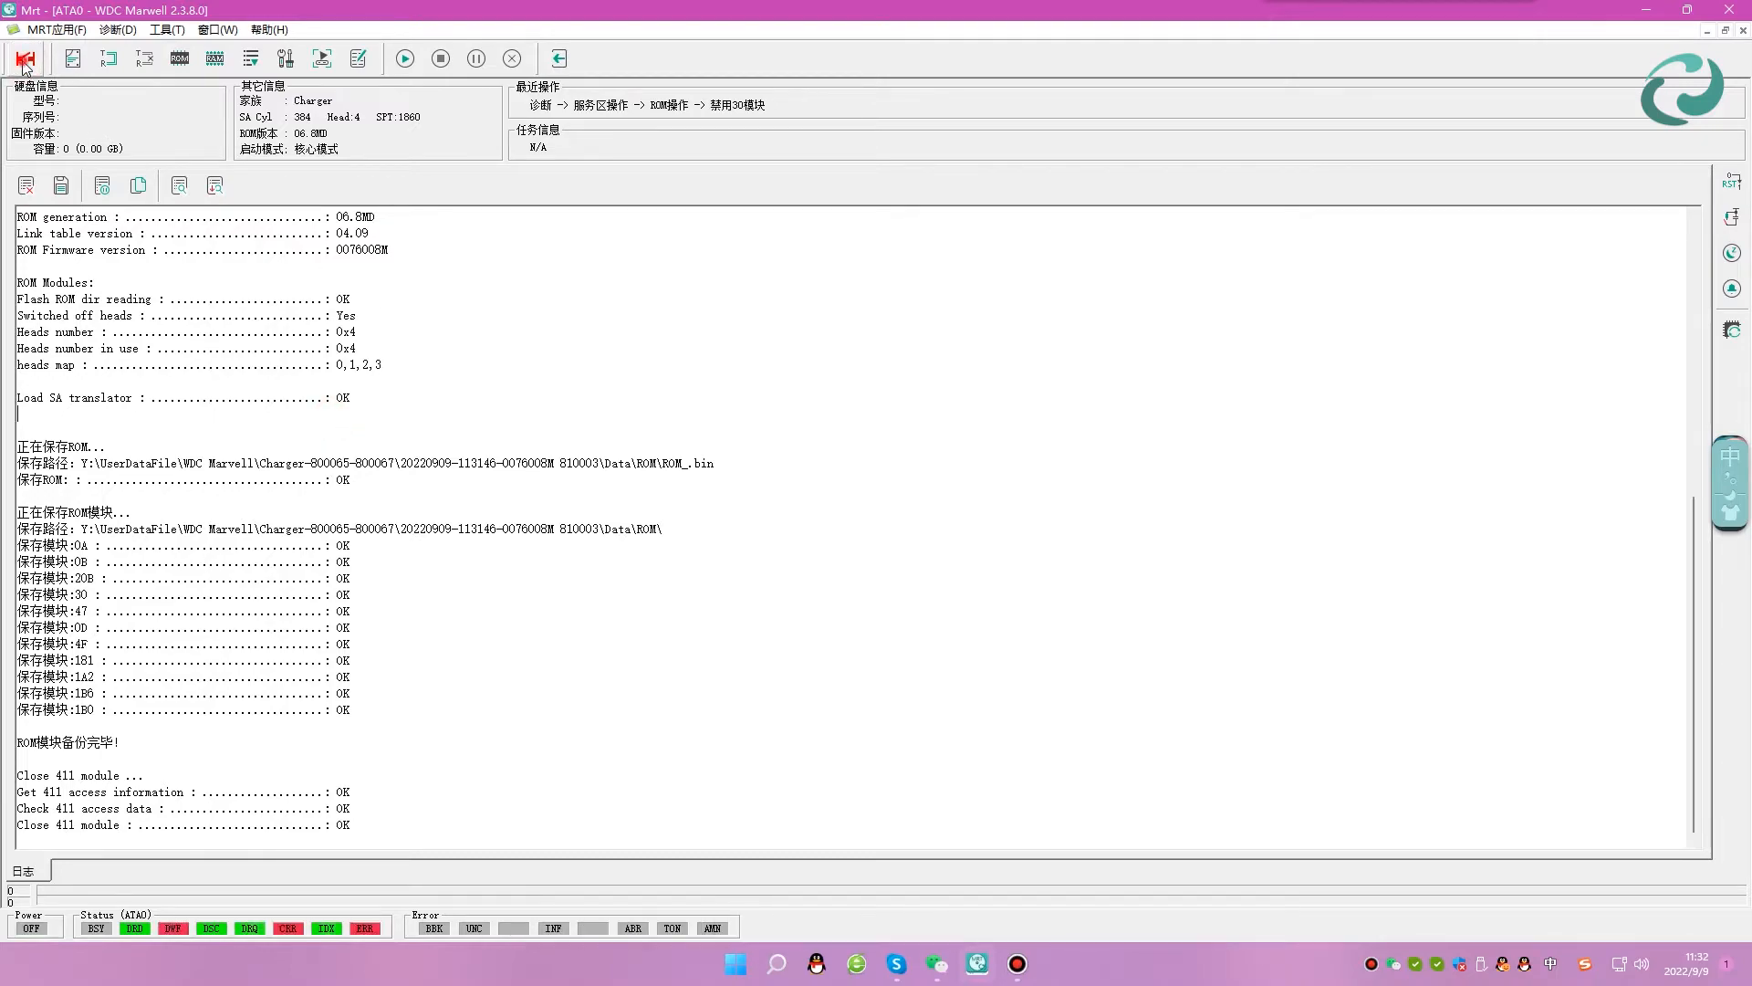
Return to the MRT Ultra main window and launch the WDC Marvell utility again for the drive.
left_click(217, 29)
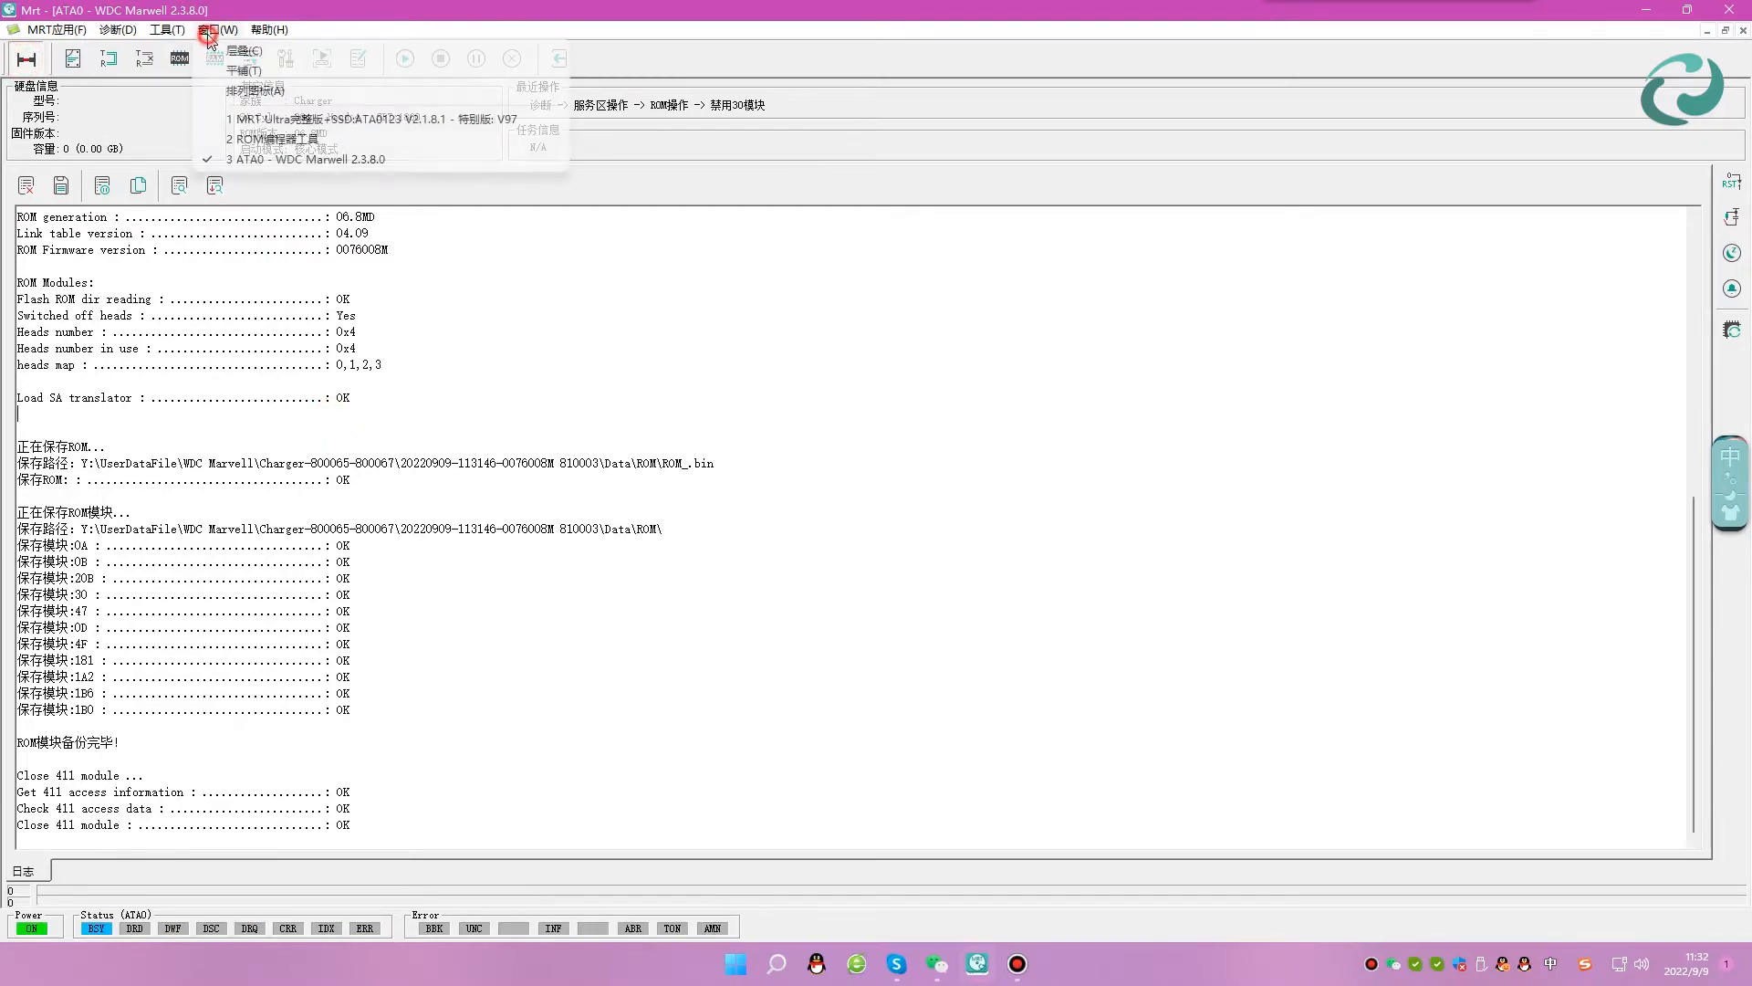
left_click(245, 124)
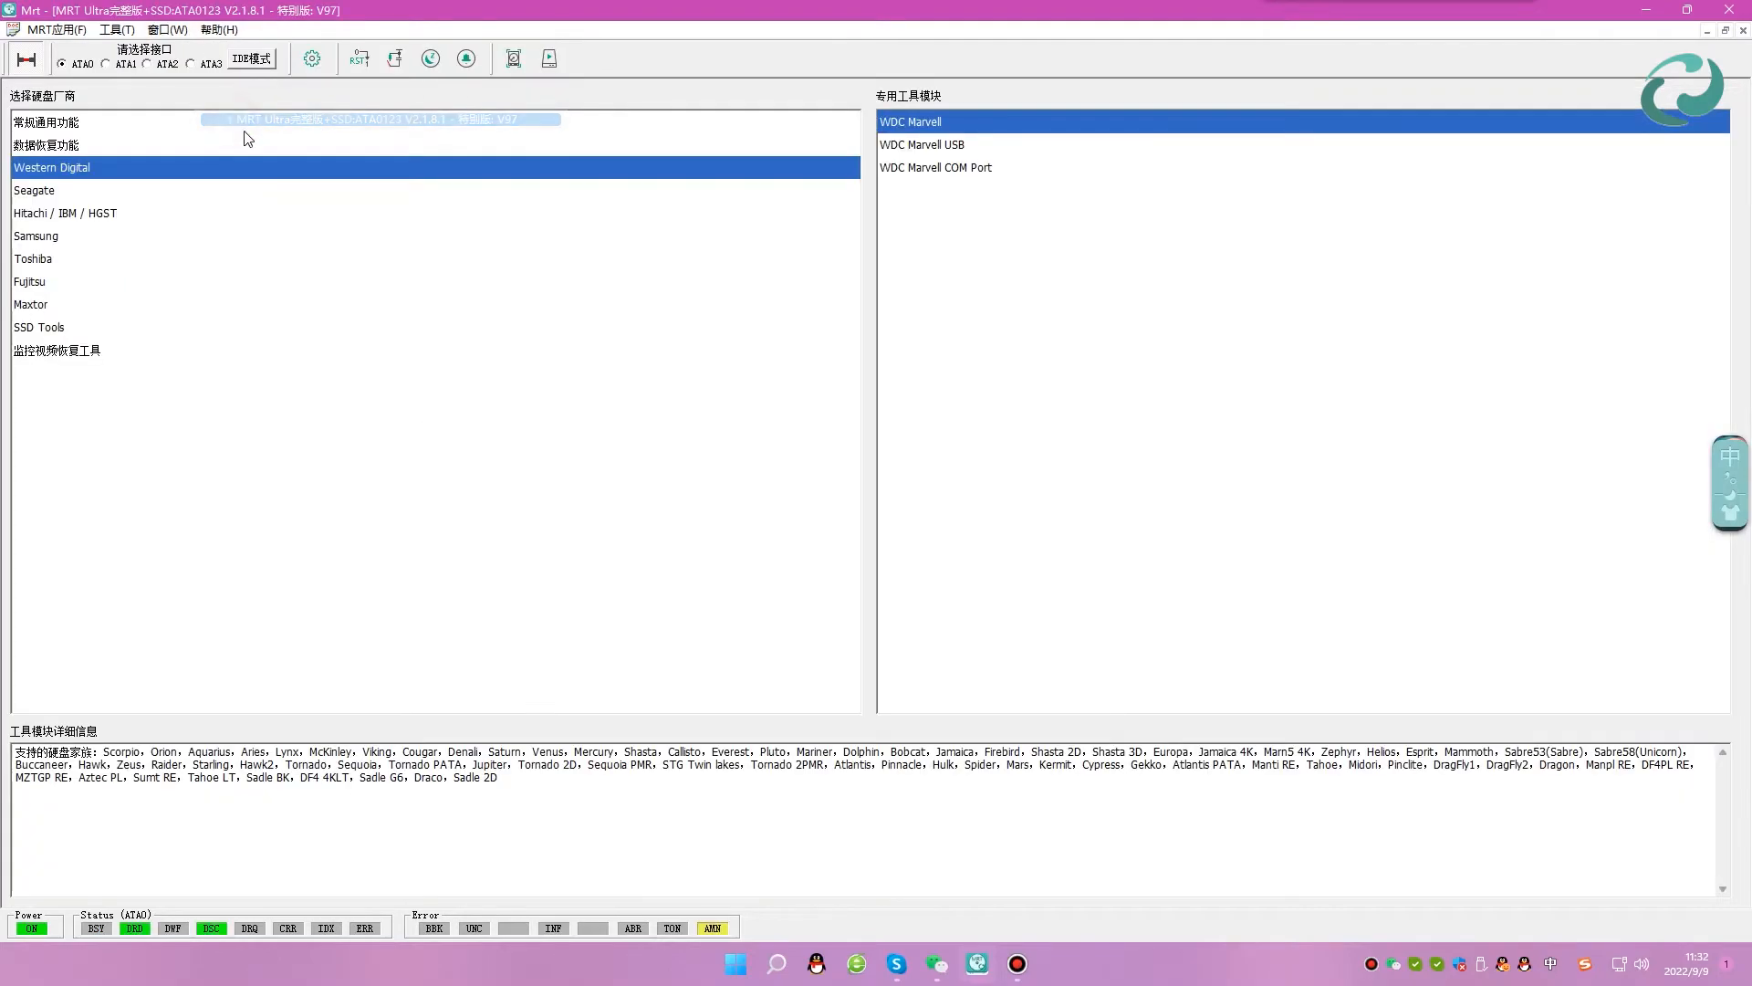
left_click(549, 58)
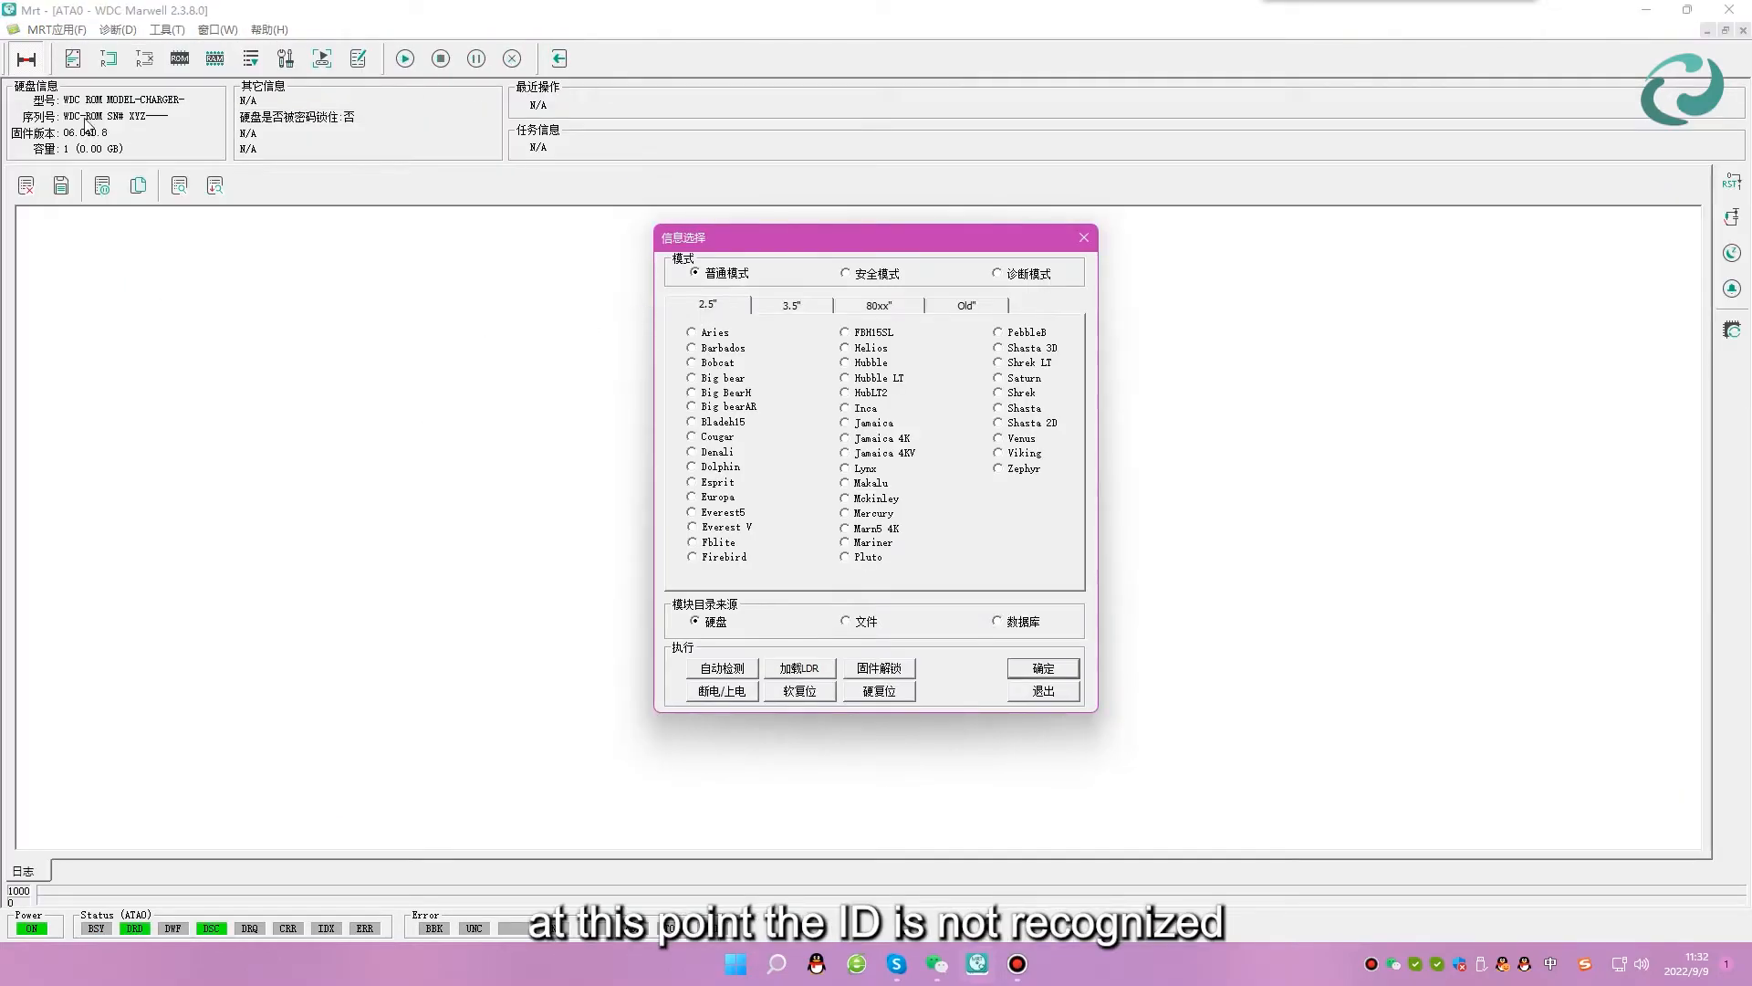
Auto-detect the drive family in normal mode, load the module directory from the drive, and review the detection log.
left_click(695, 675)
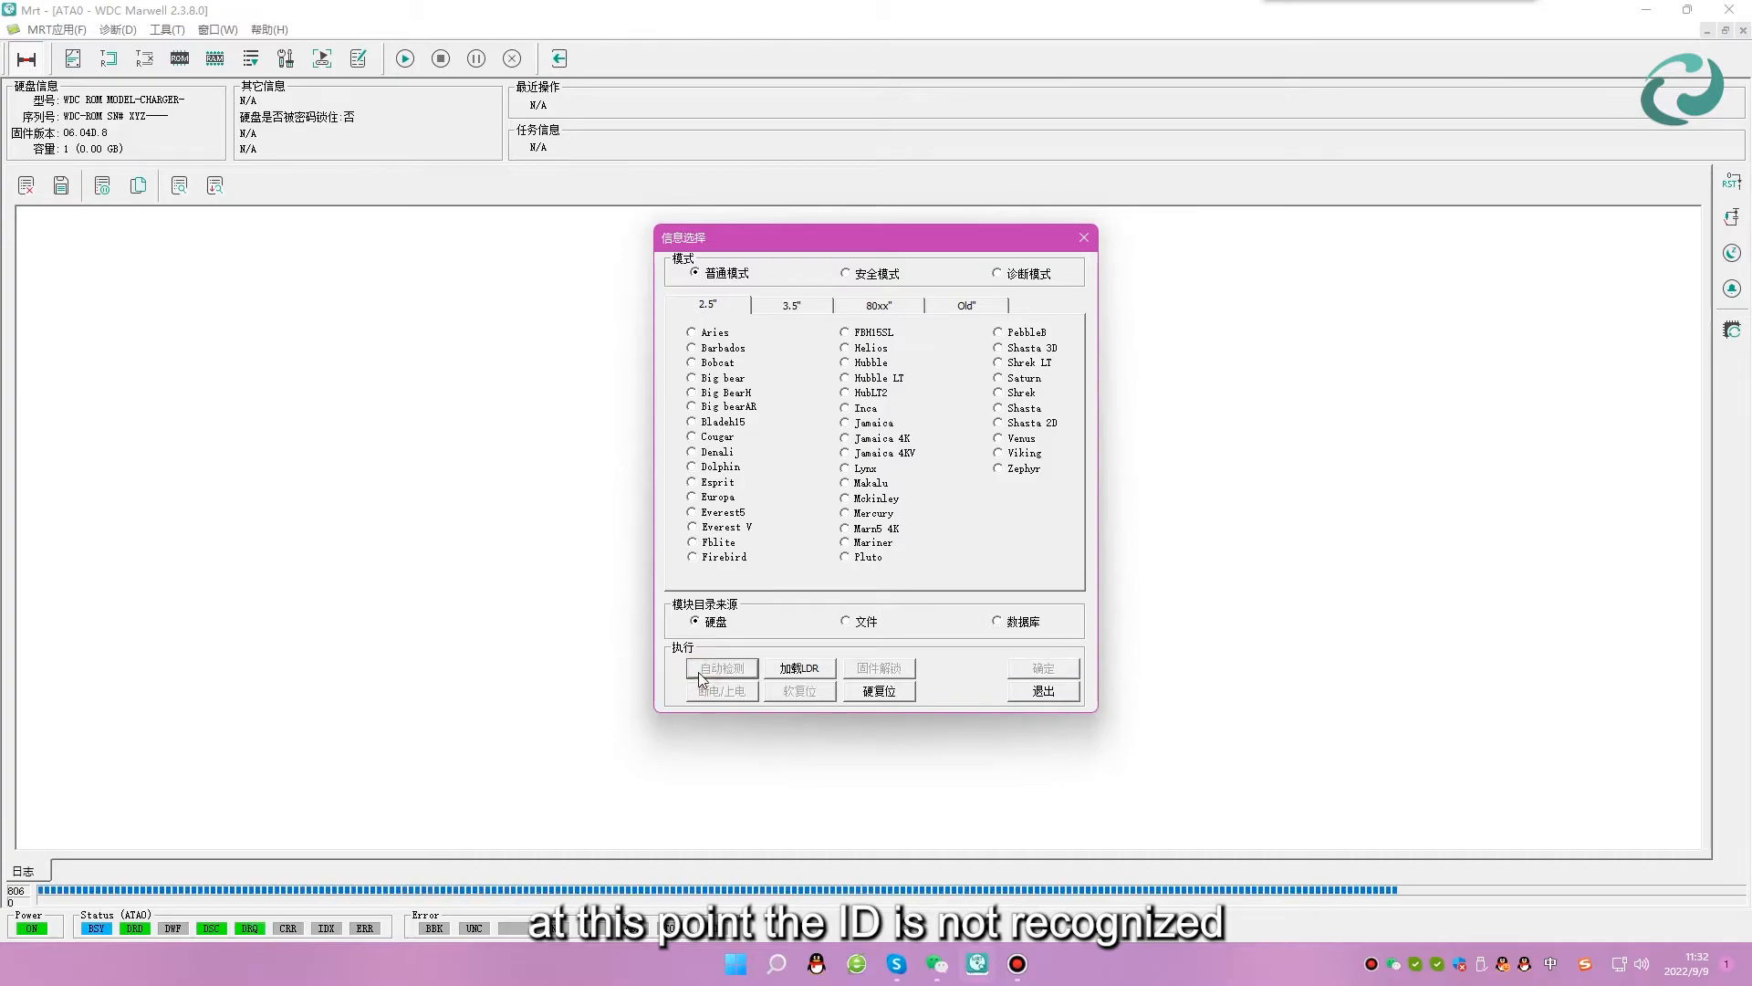
left_click(1040, 669)
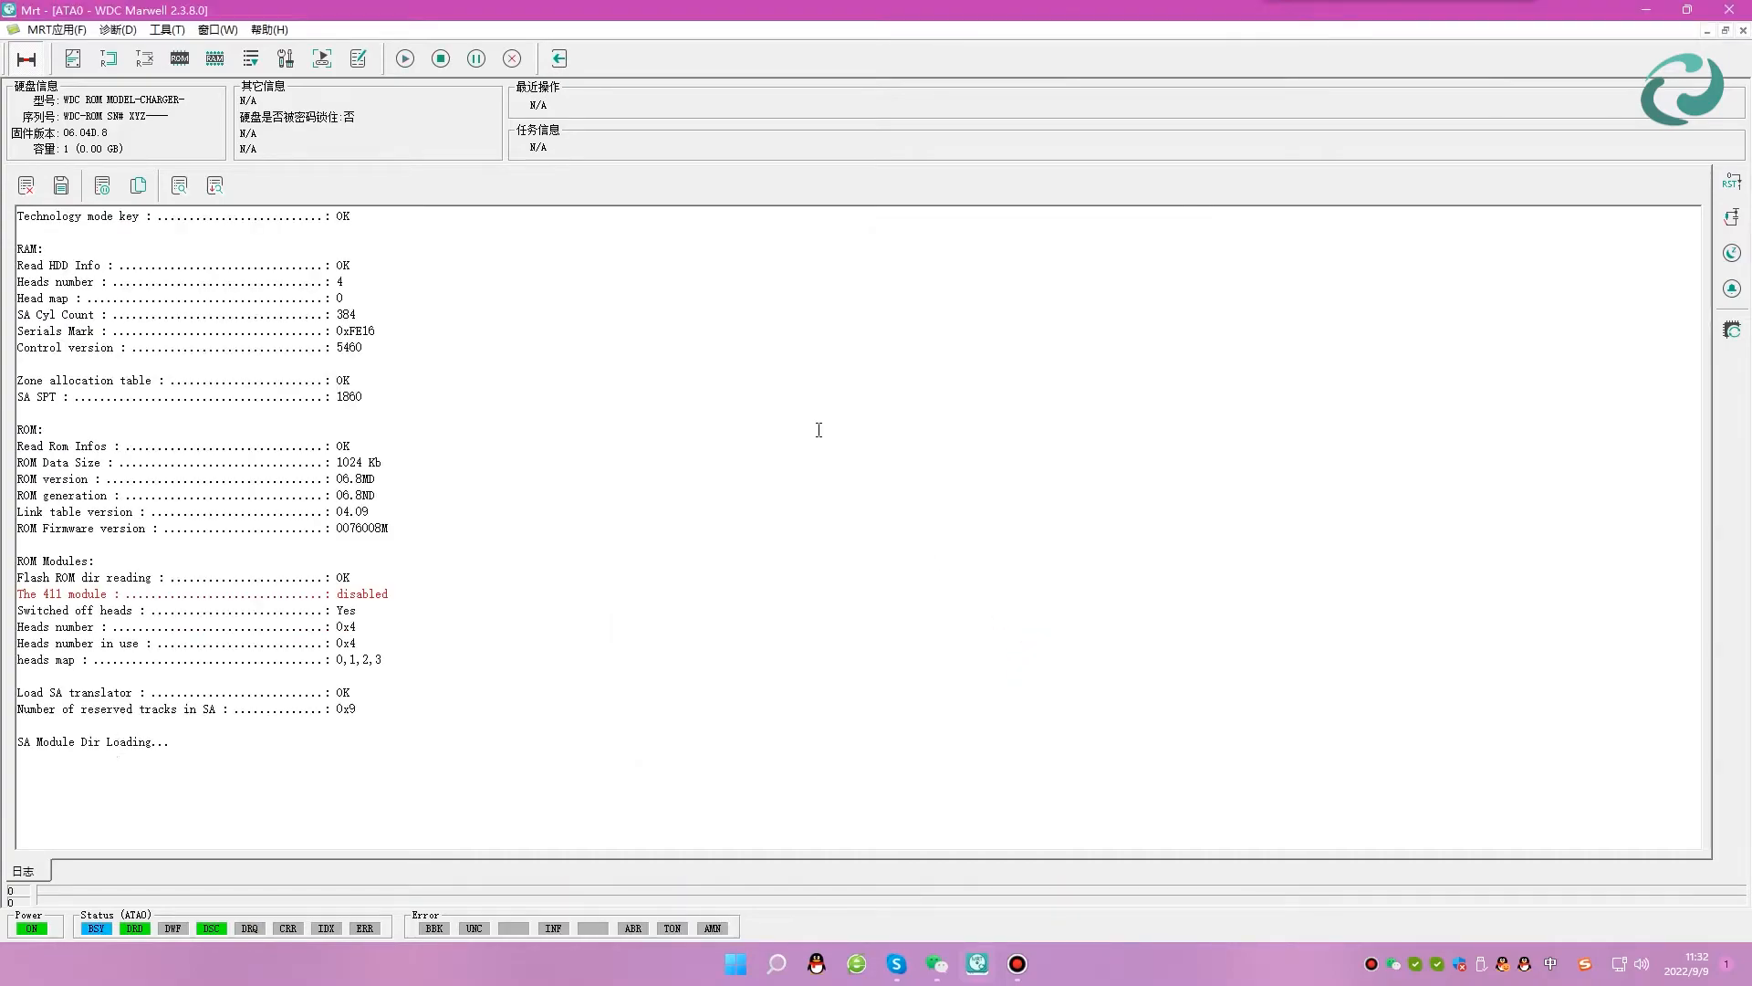
left_click_drag(195, 263, 457, 837)
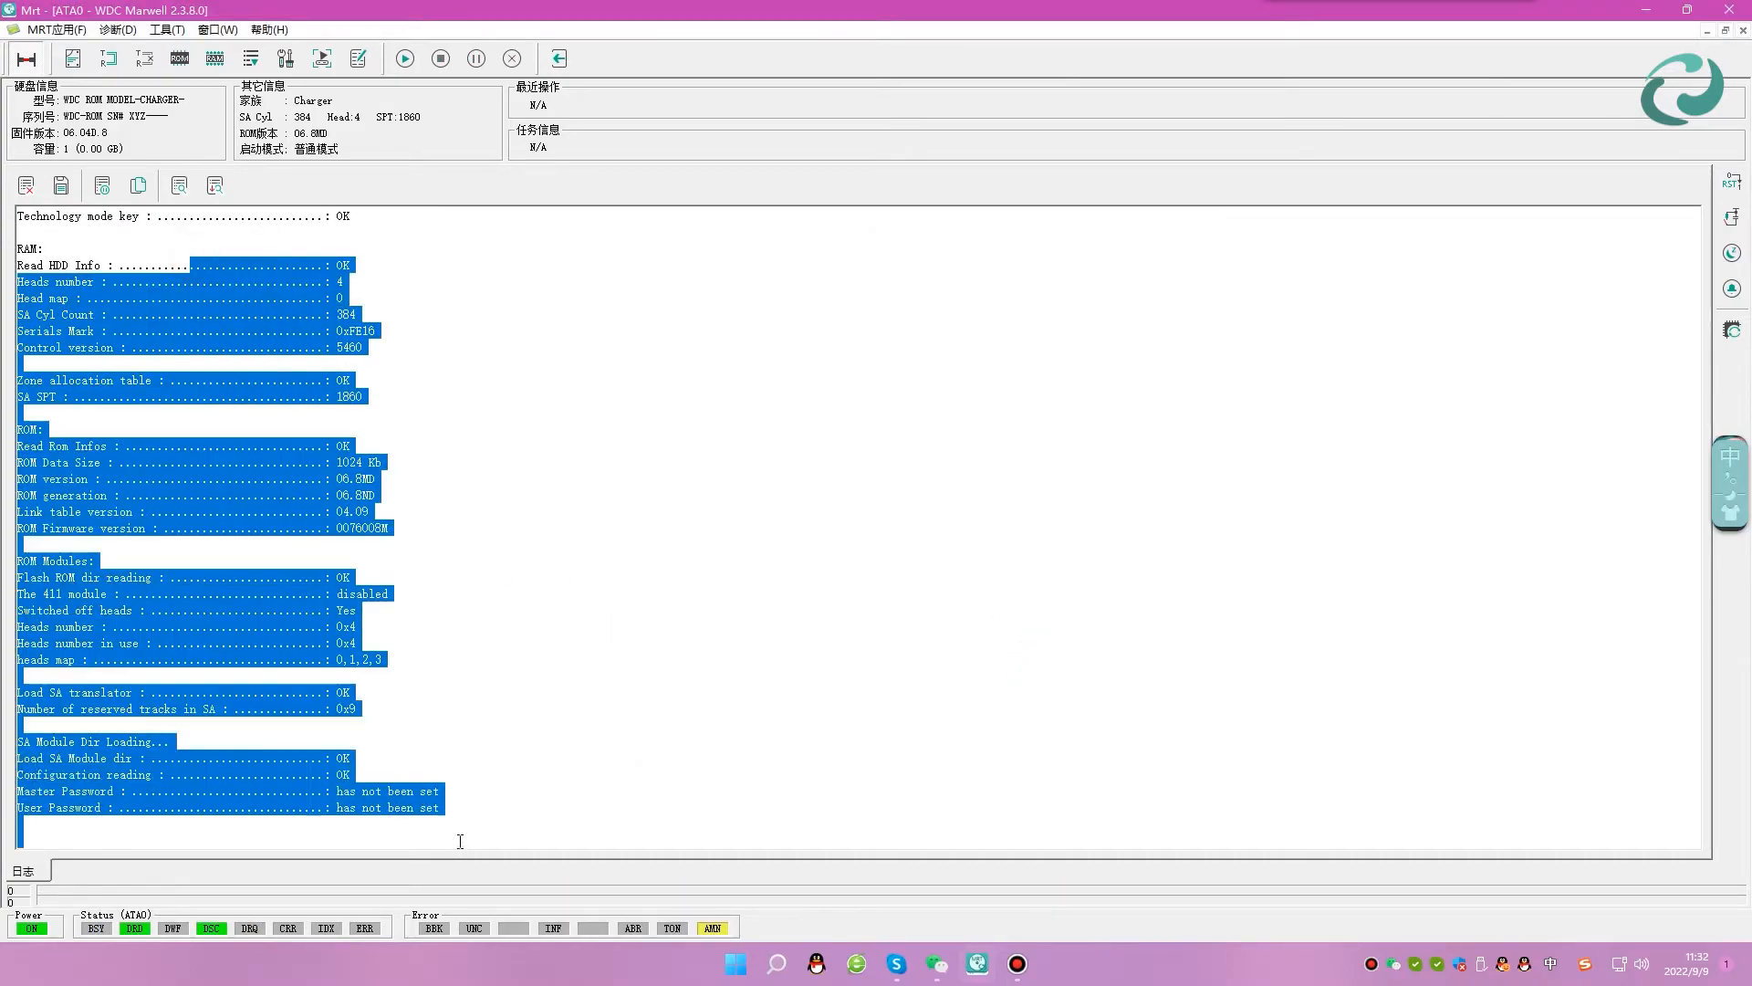
left_click(524, 812)
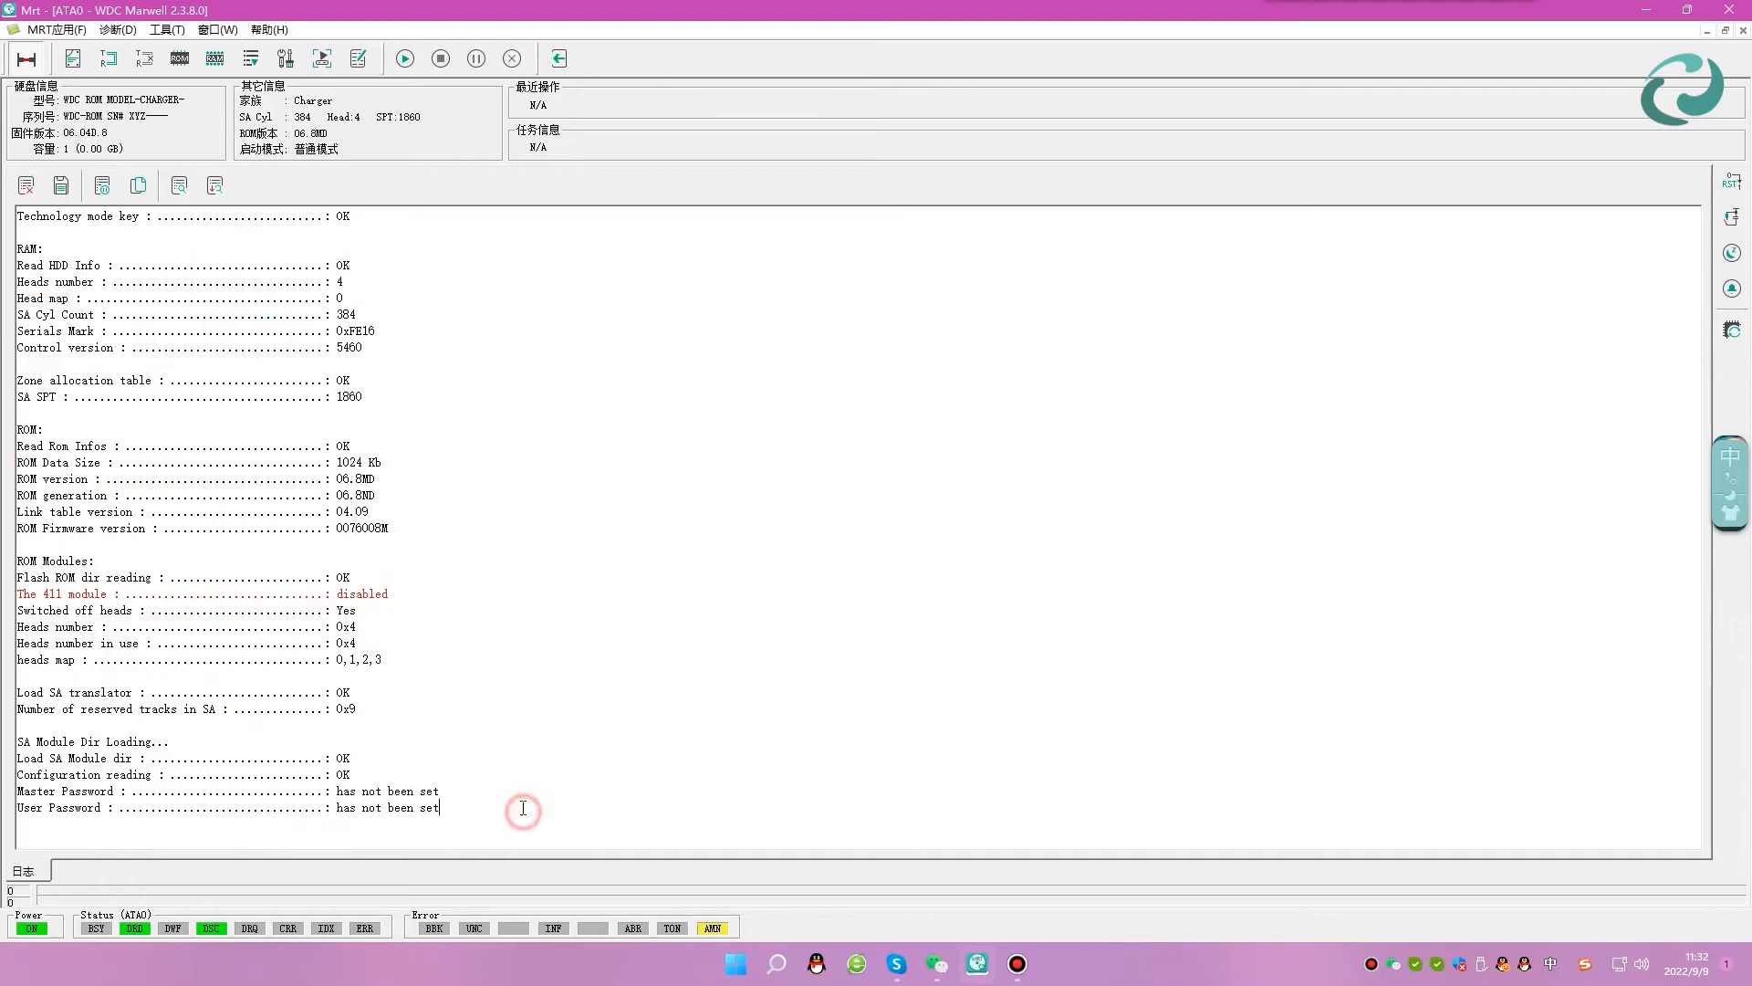
Run a full resource backup into a new folder with 810003 appended to its name, excluding tracks and skipping module 190.
left_click(258, 63)
left_click(328, 174)
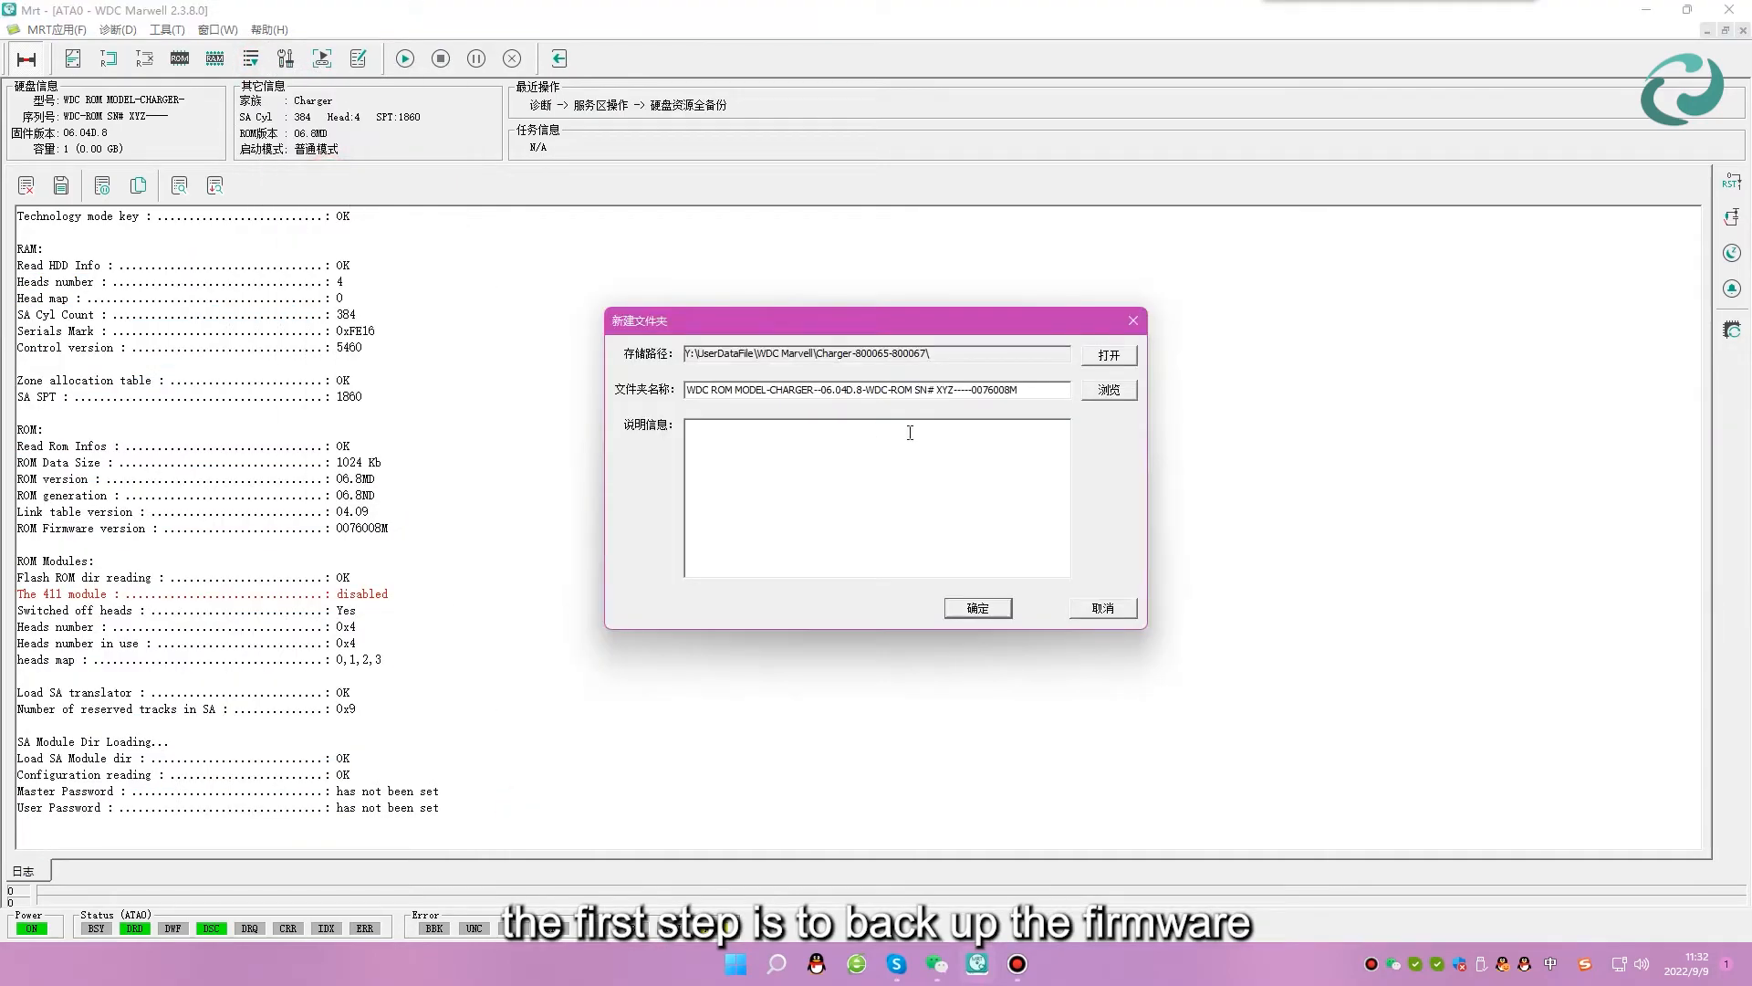
left_click(1060, 392)
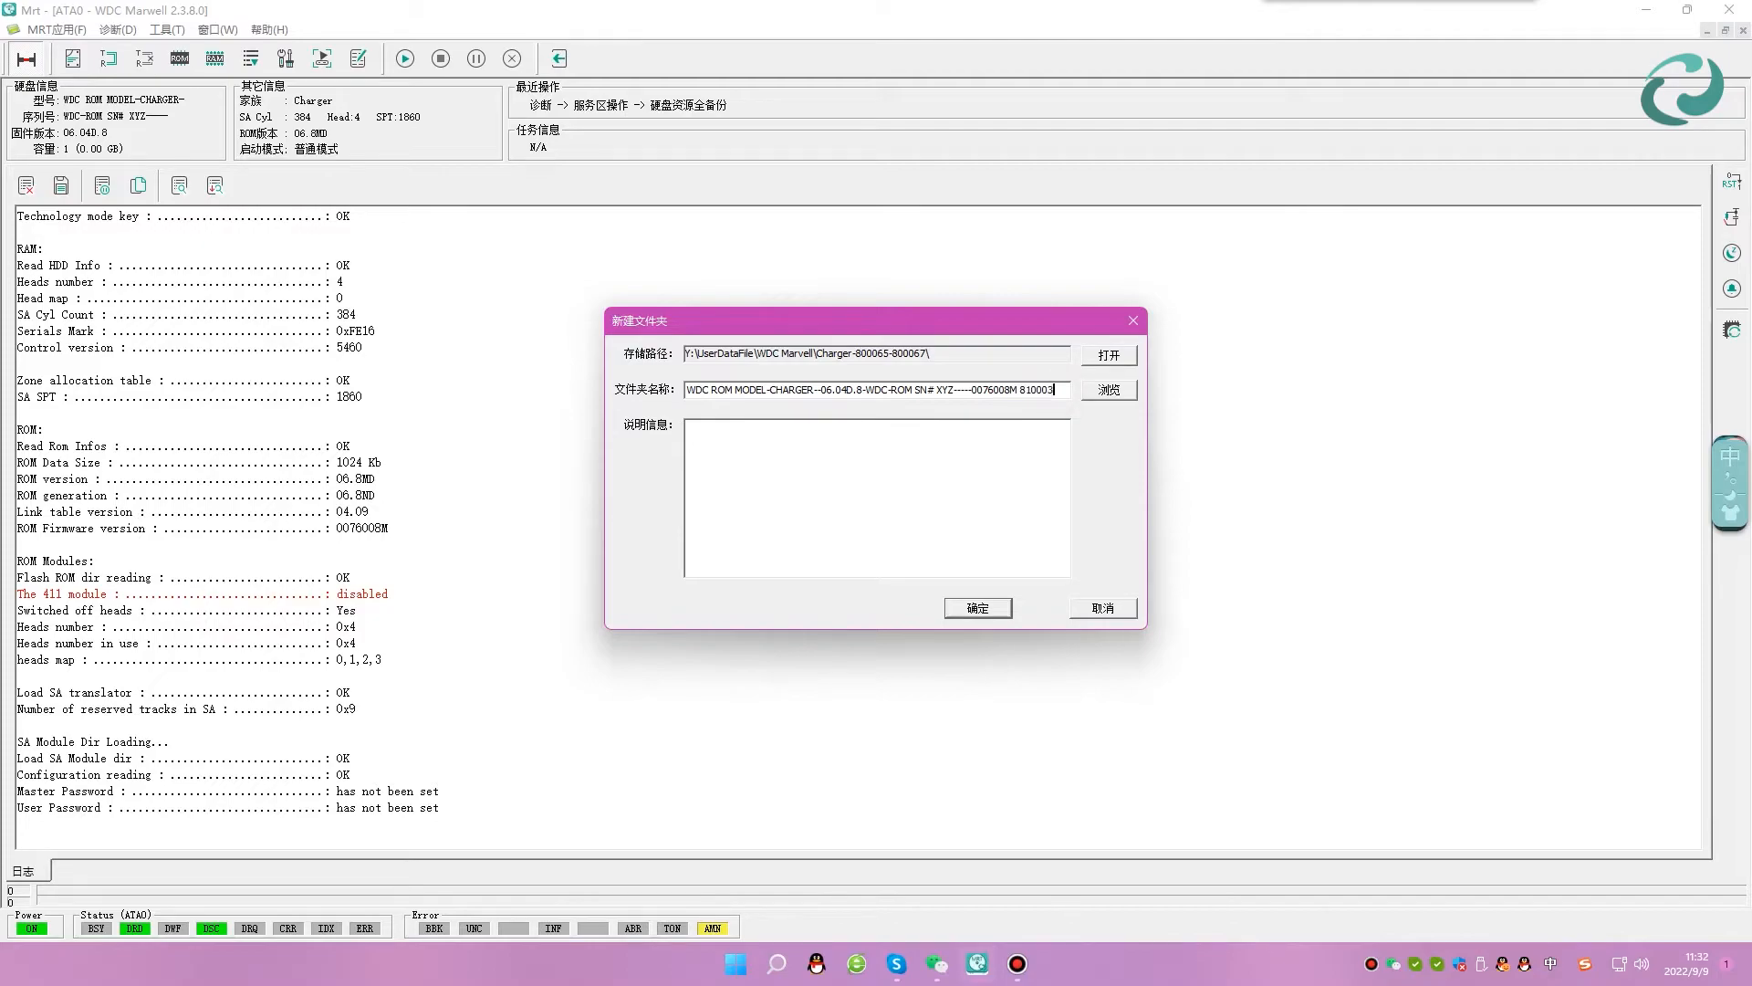
left_click(1004, 605)
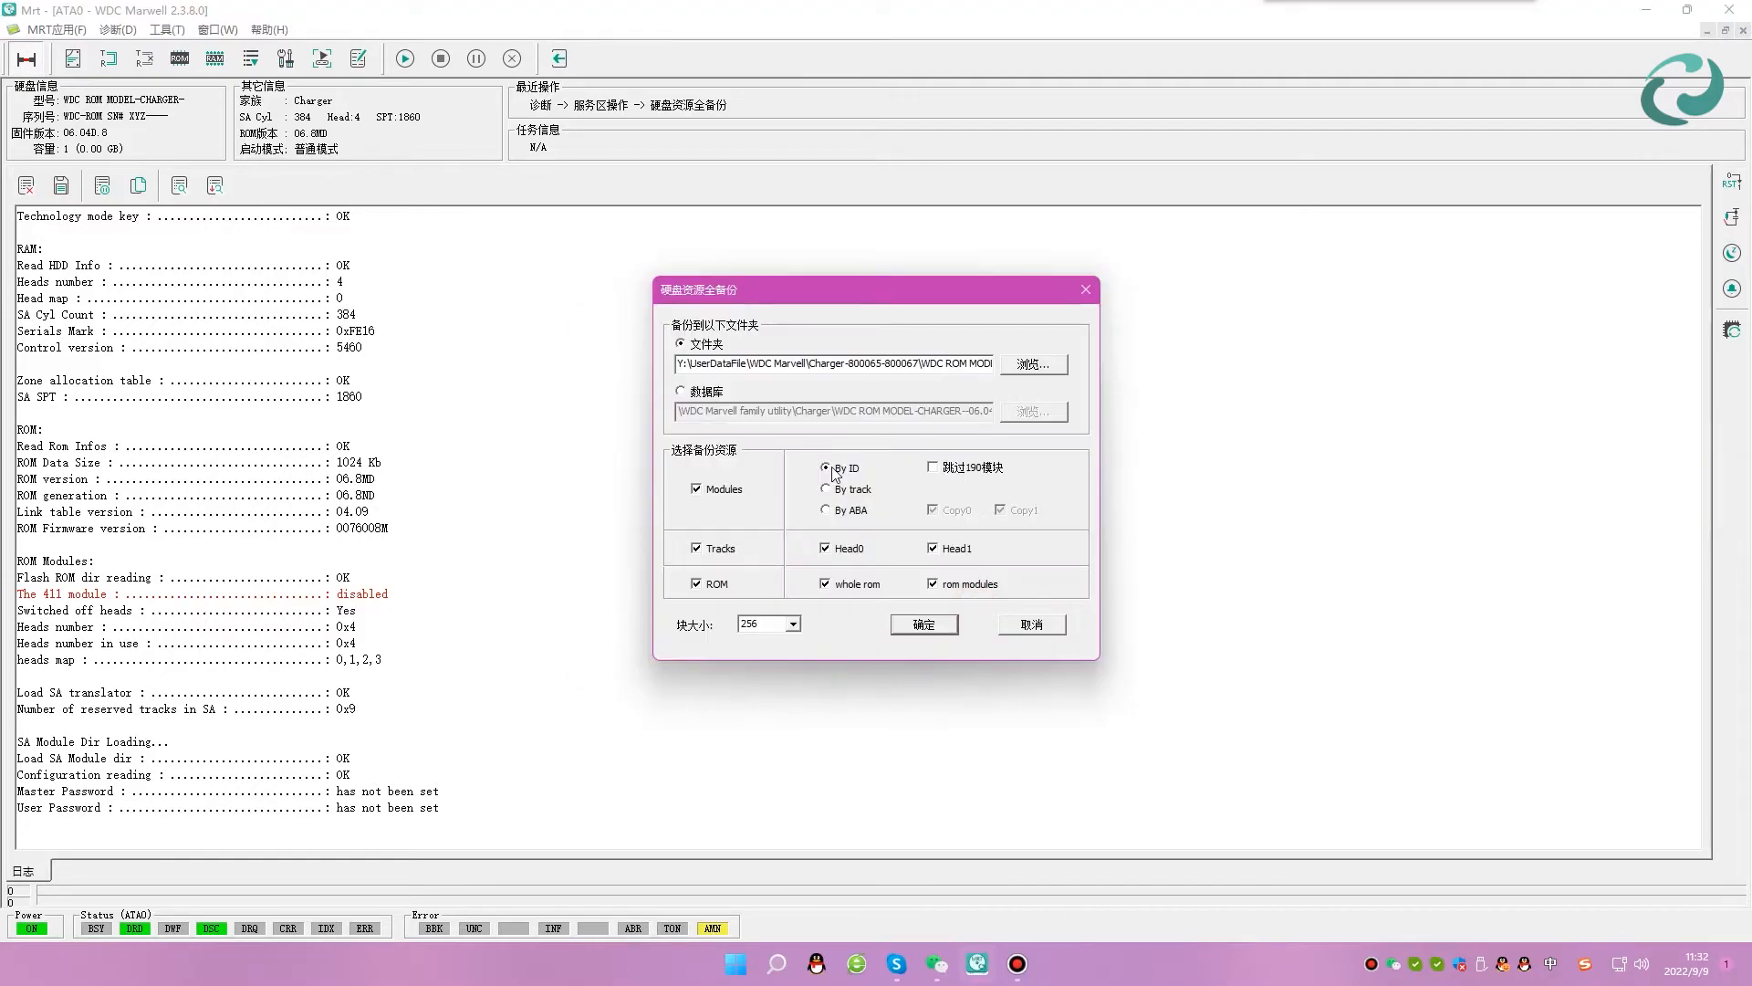
left_click(726, 549)
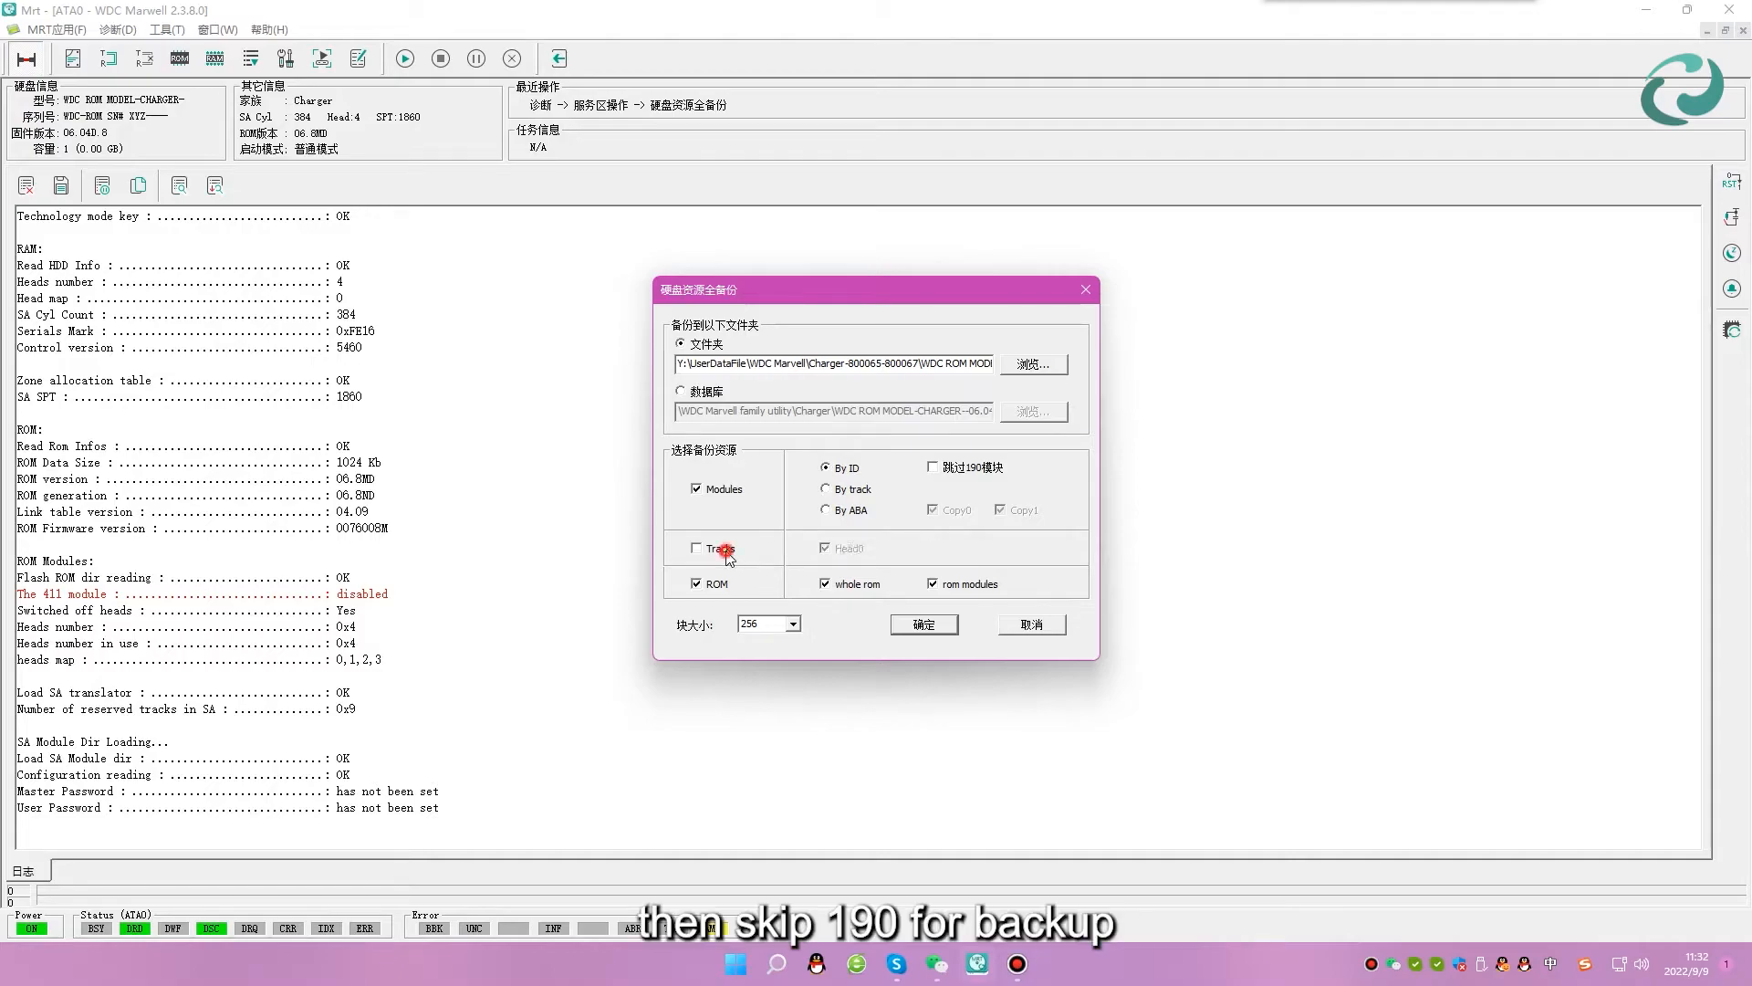
left_click(952, 475)
left_click(943, 628)
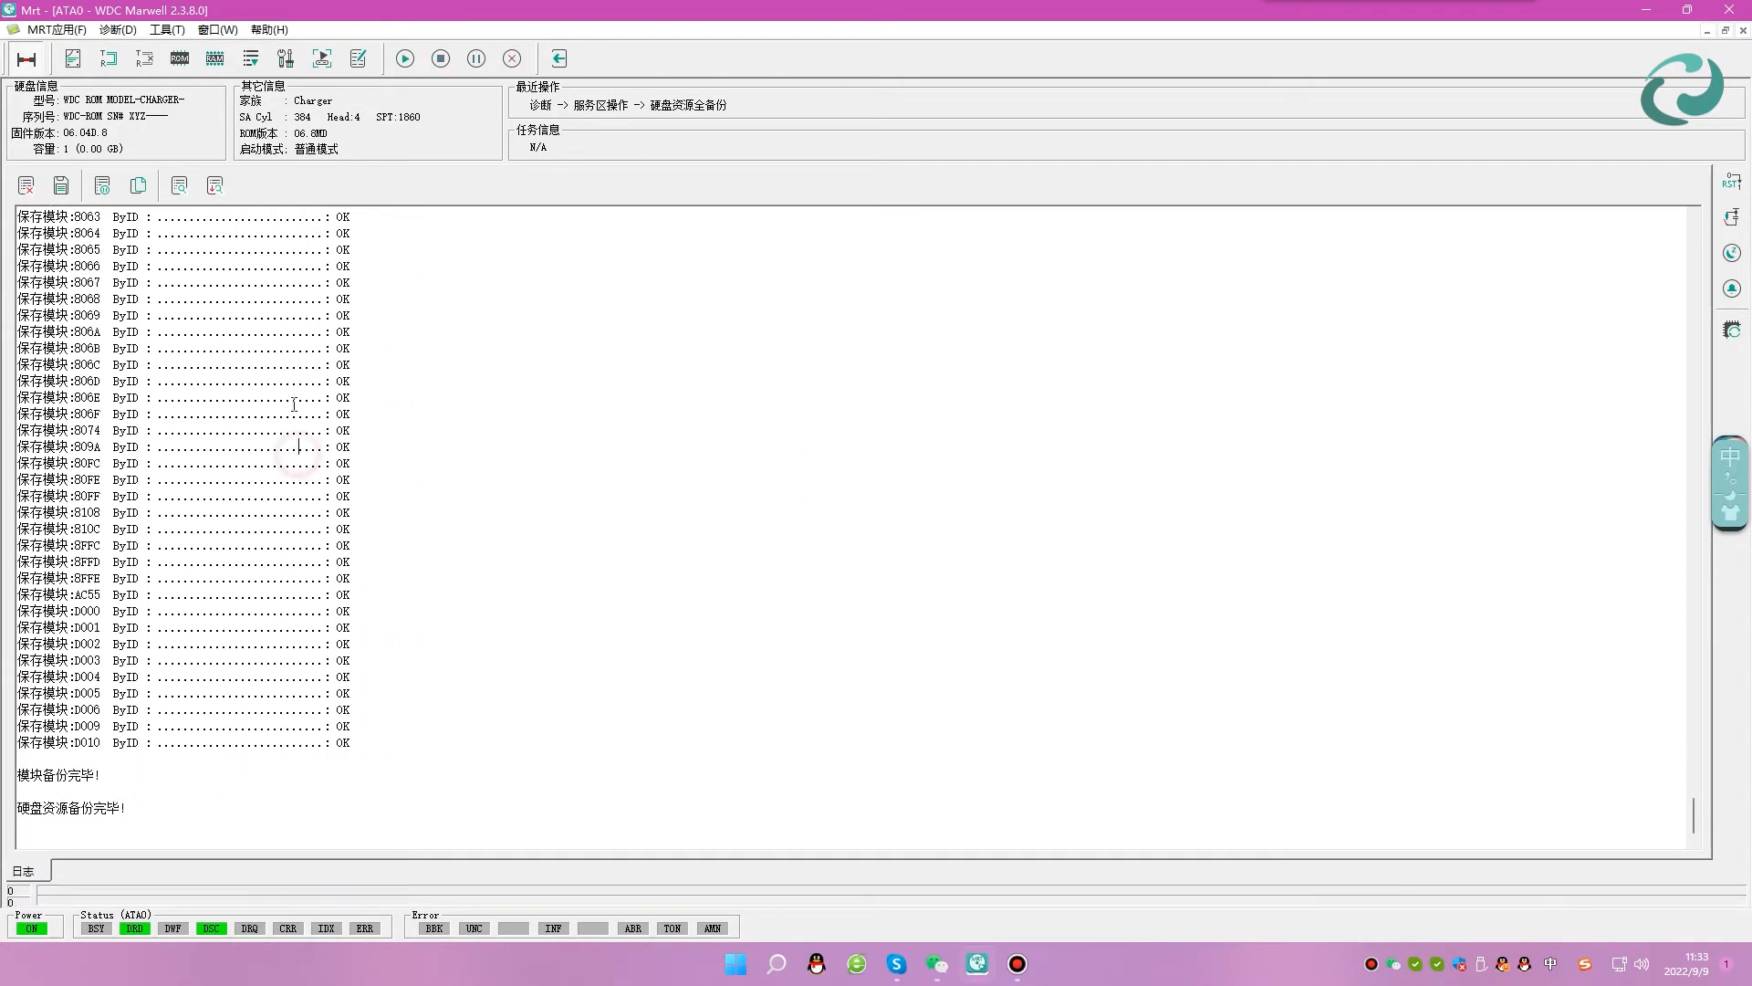
Open module 0183 from the firmware module list and save it as 183.rpm in the Modules_ByID folder.
left_click(252, 62)
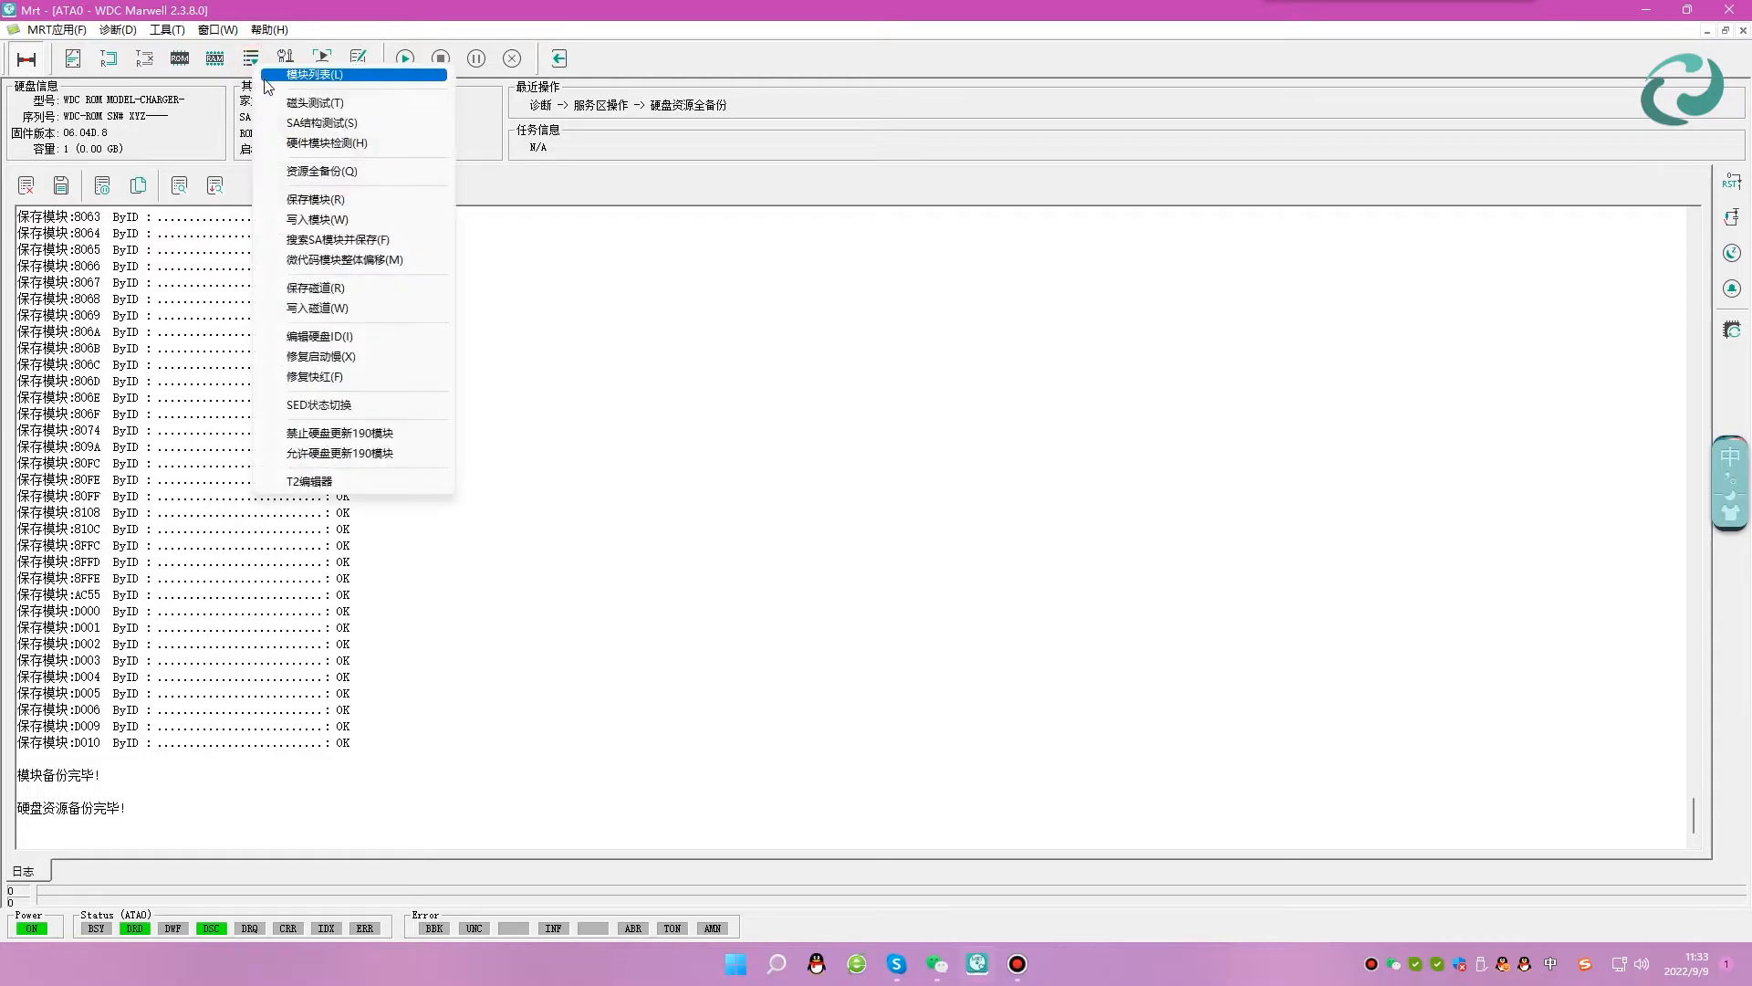
left_click(266, 78)
left_click(249, 577)
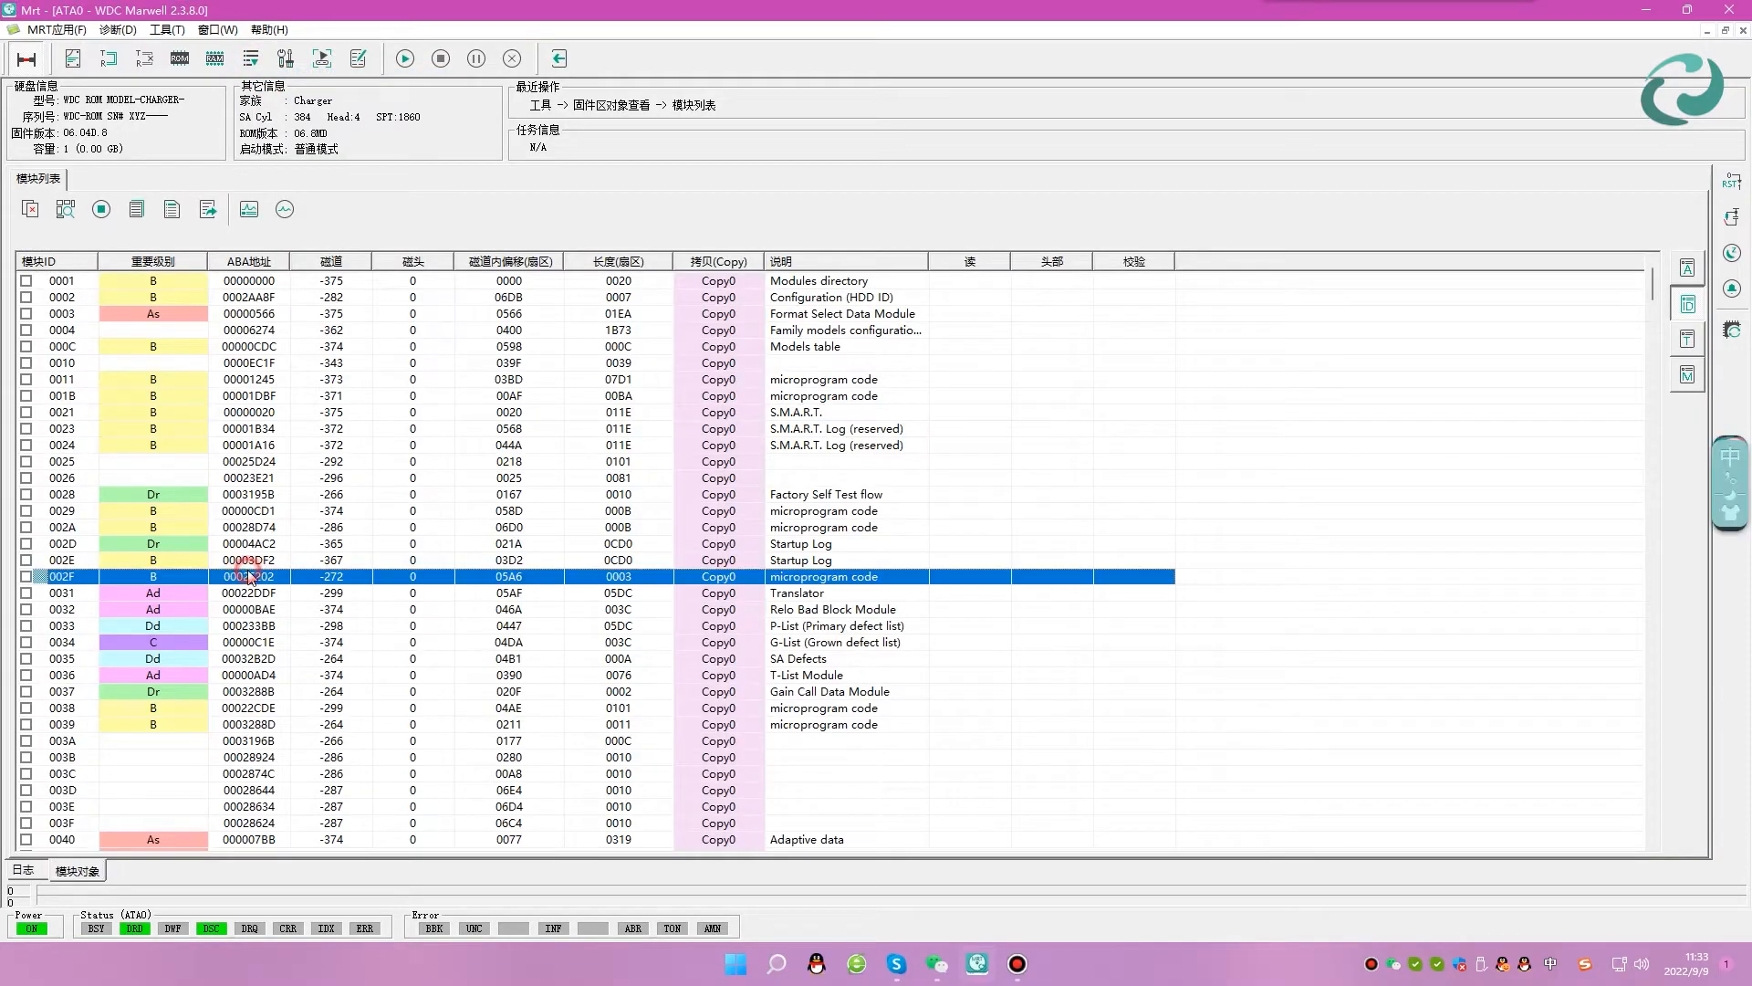
key("Down")
key("Page_Down")
key("Page_Down")
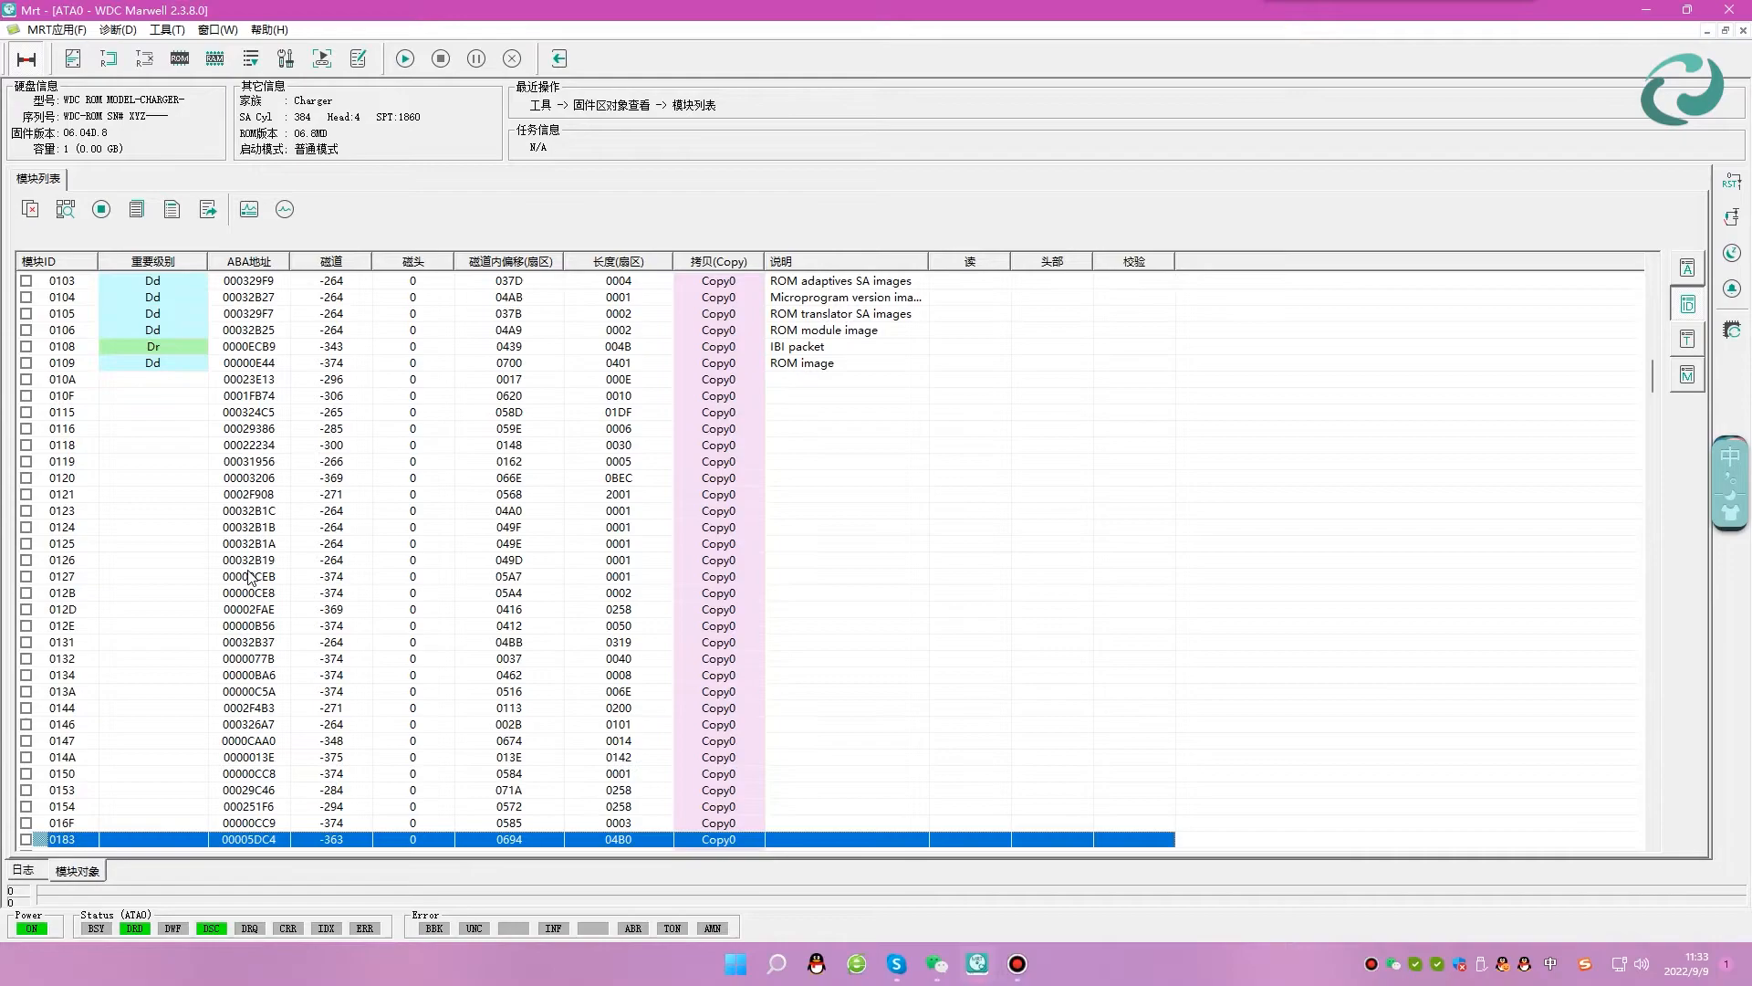
scroll(249, 577, "down", 5)
double_click(74, 594)
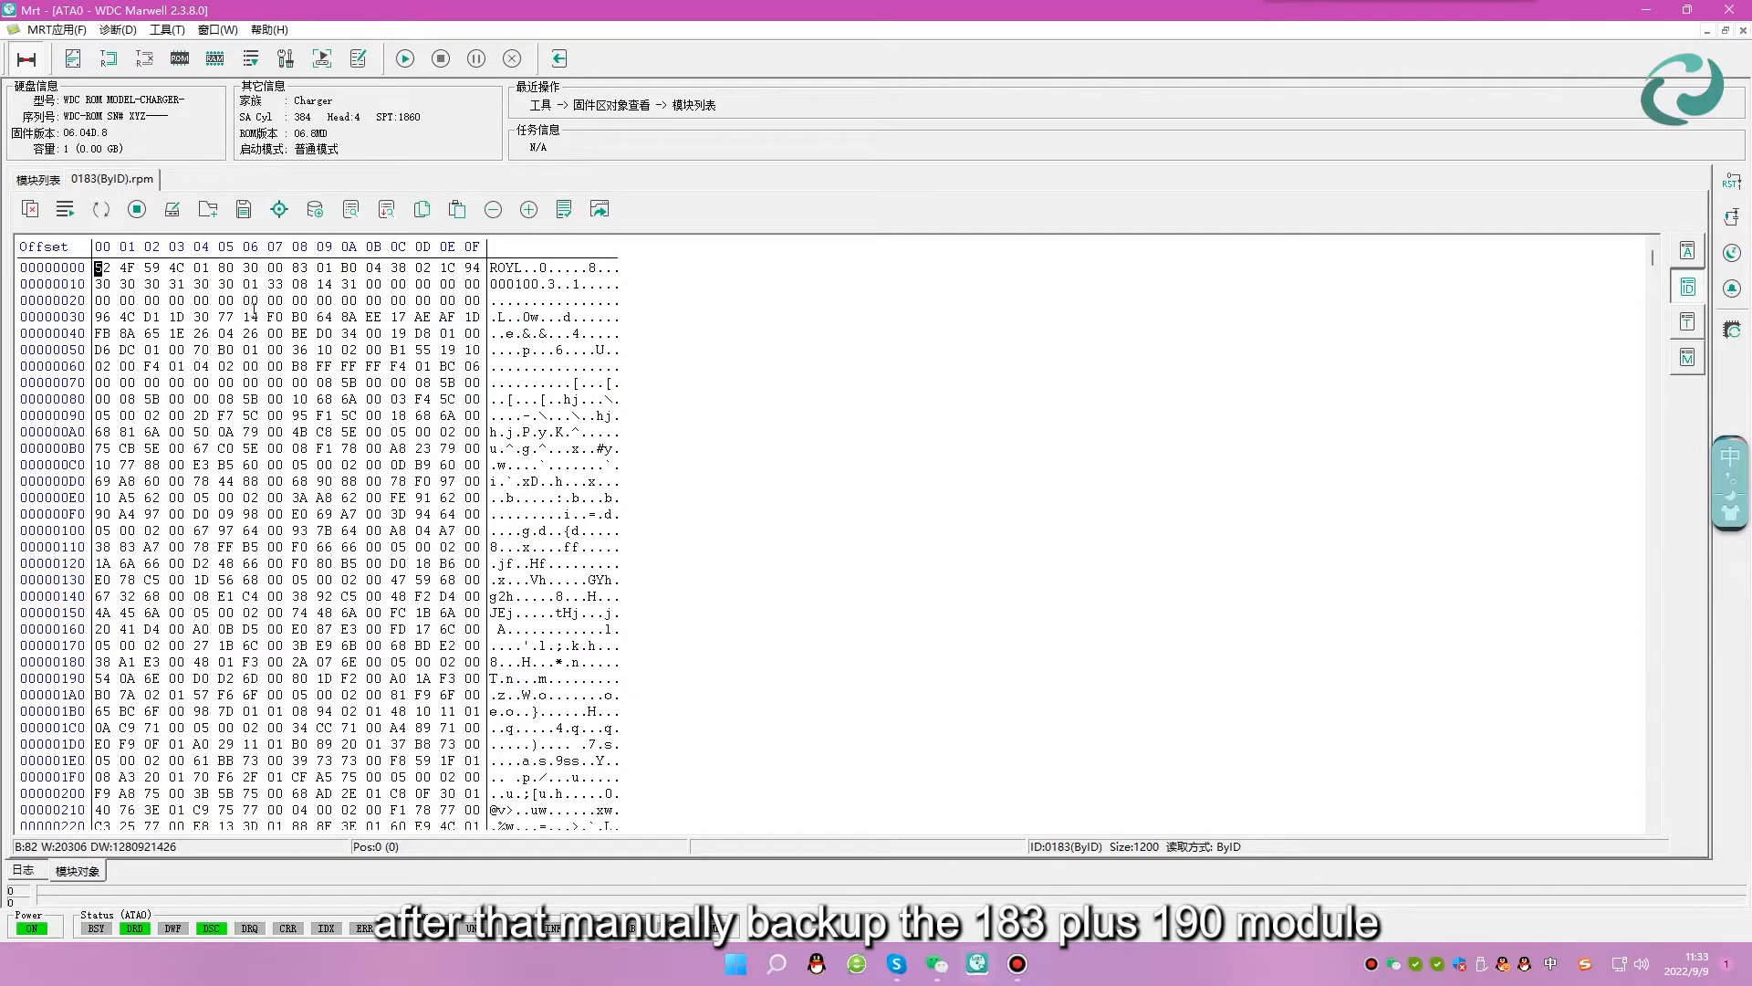
left_click(244, 209)
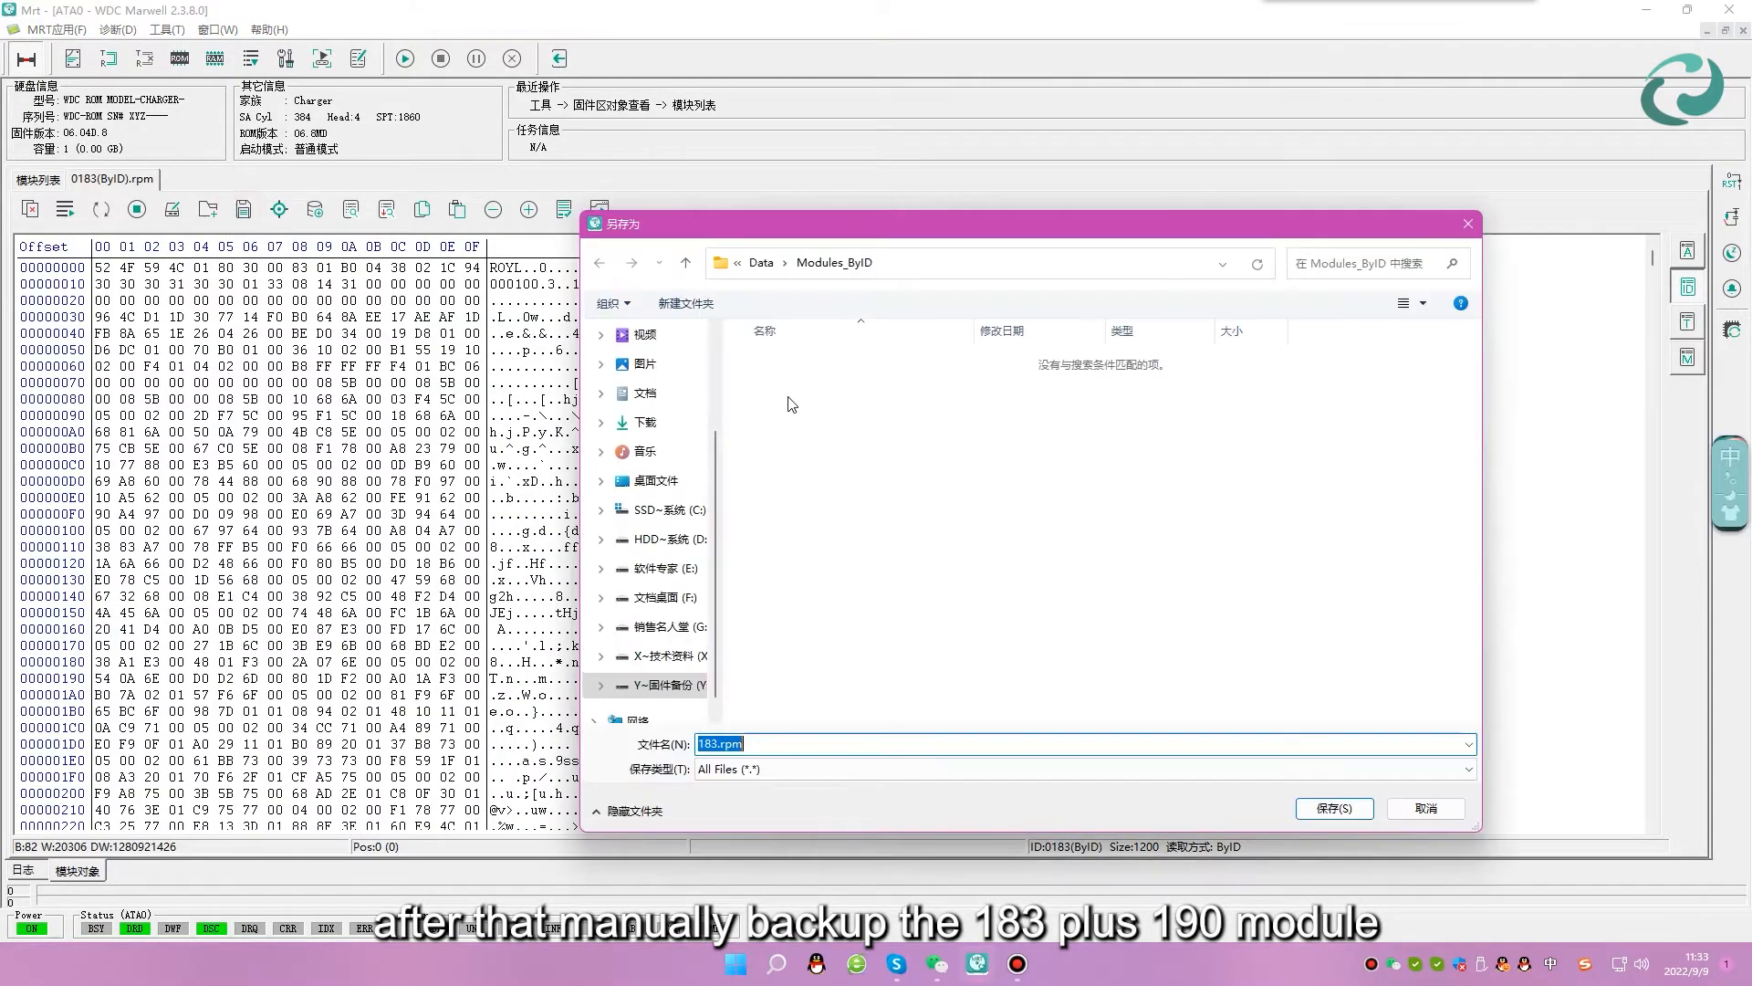
left_click(1328, 808)
Open module 0190, select its first two header lines (0–1F), and save the module as 190.rpm in Modules_ByID.
left_click(55, 183)
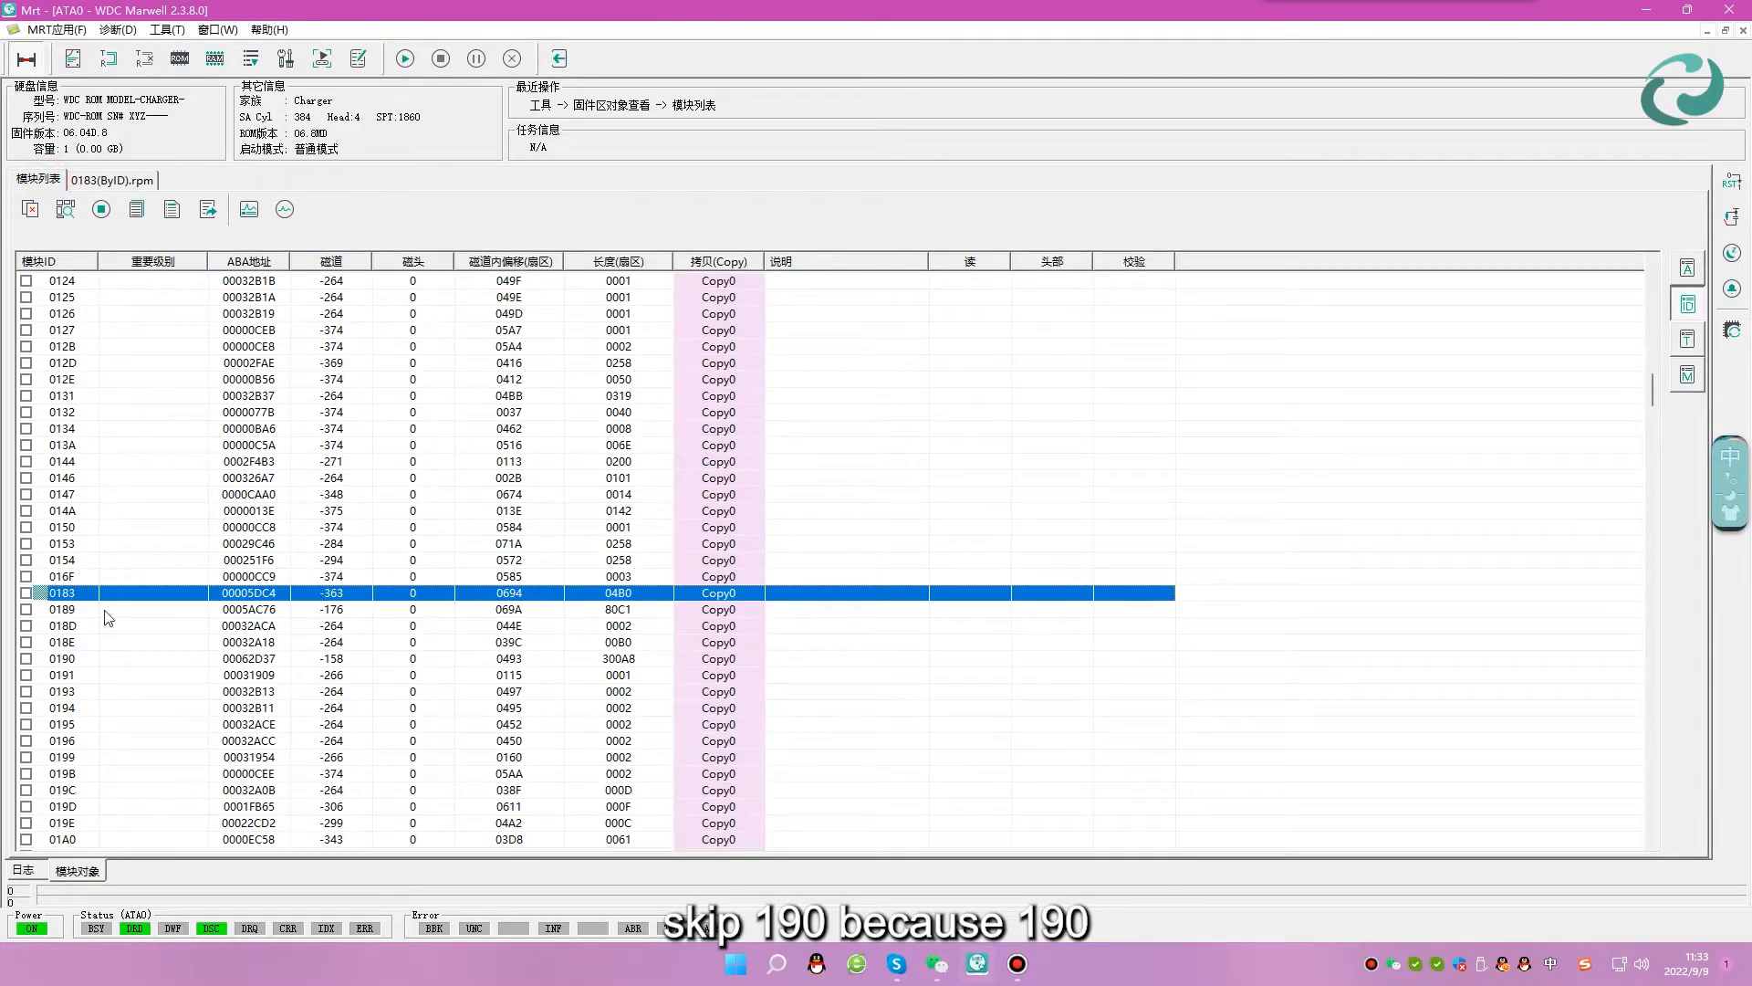
double_click(85, 659)
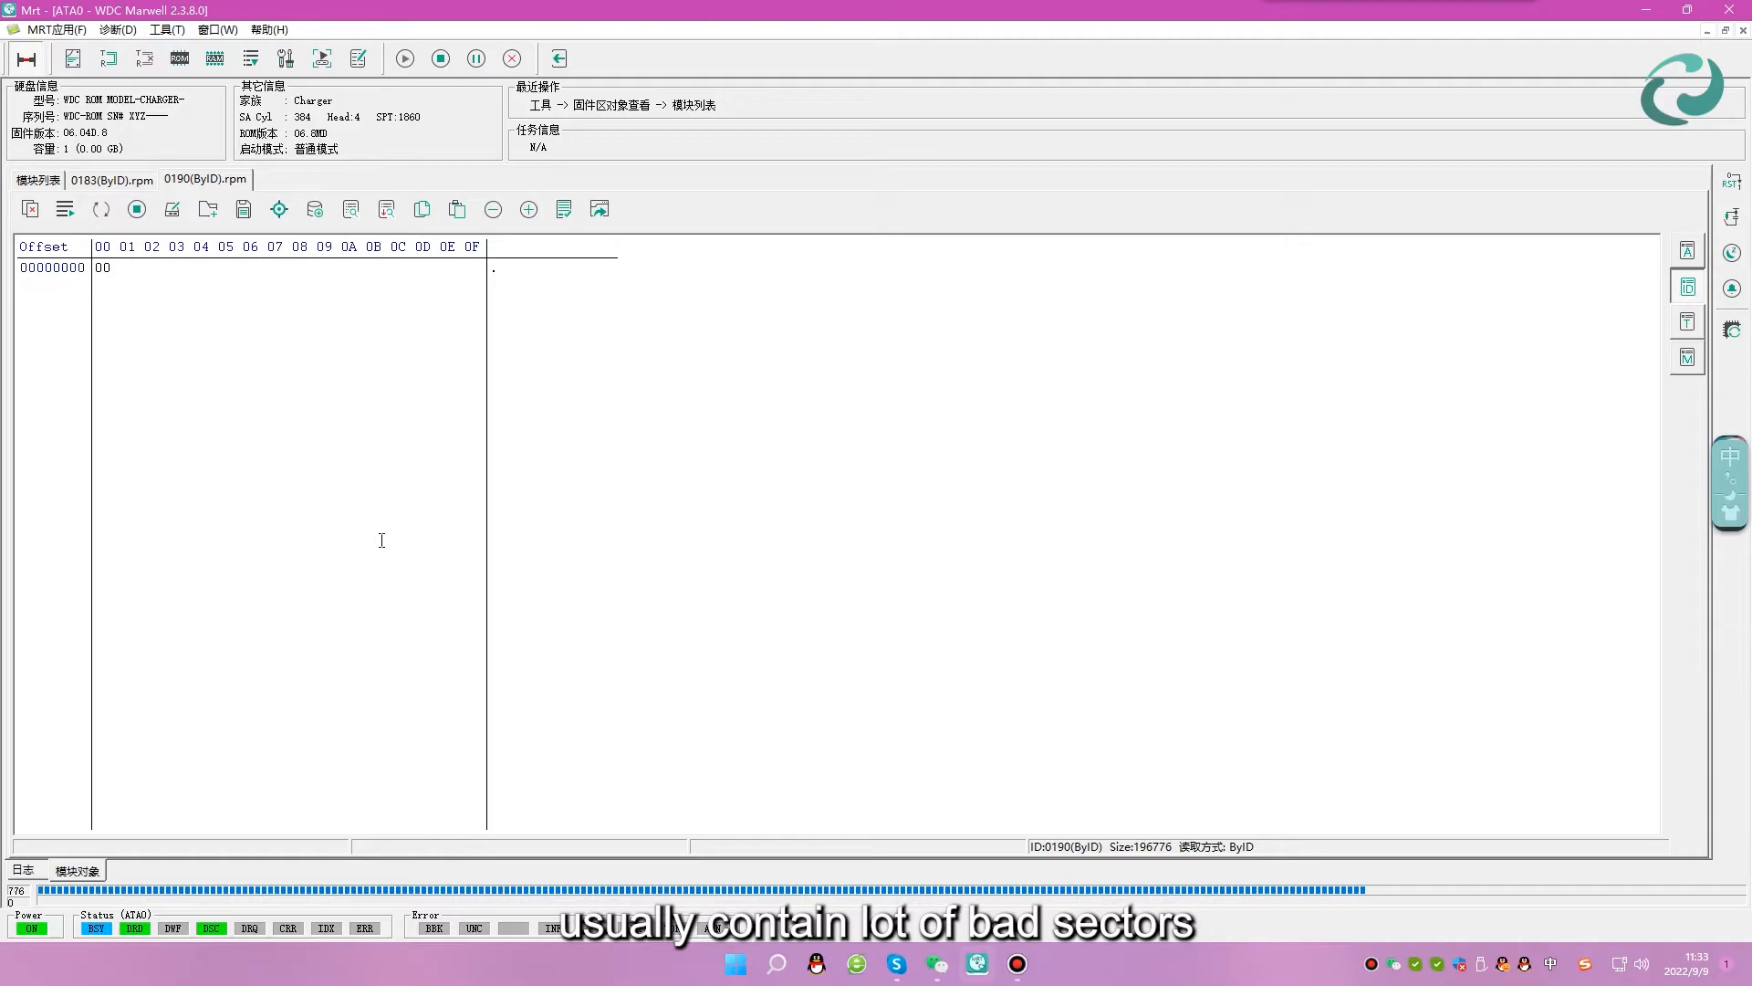
mouse_move(1652, 256)
left_mouse_down()
mouse_move(1684, 491)
mouse_move(1663, 260)
left_mouse_up()
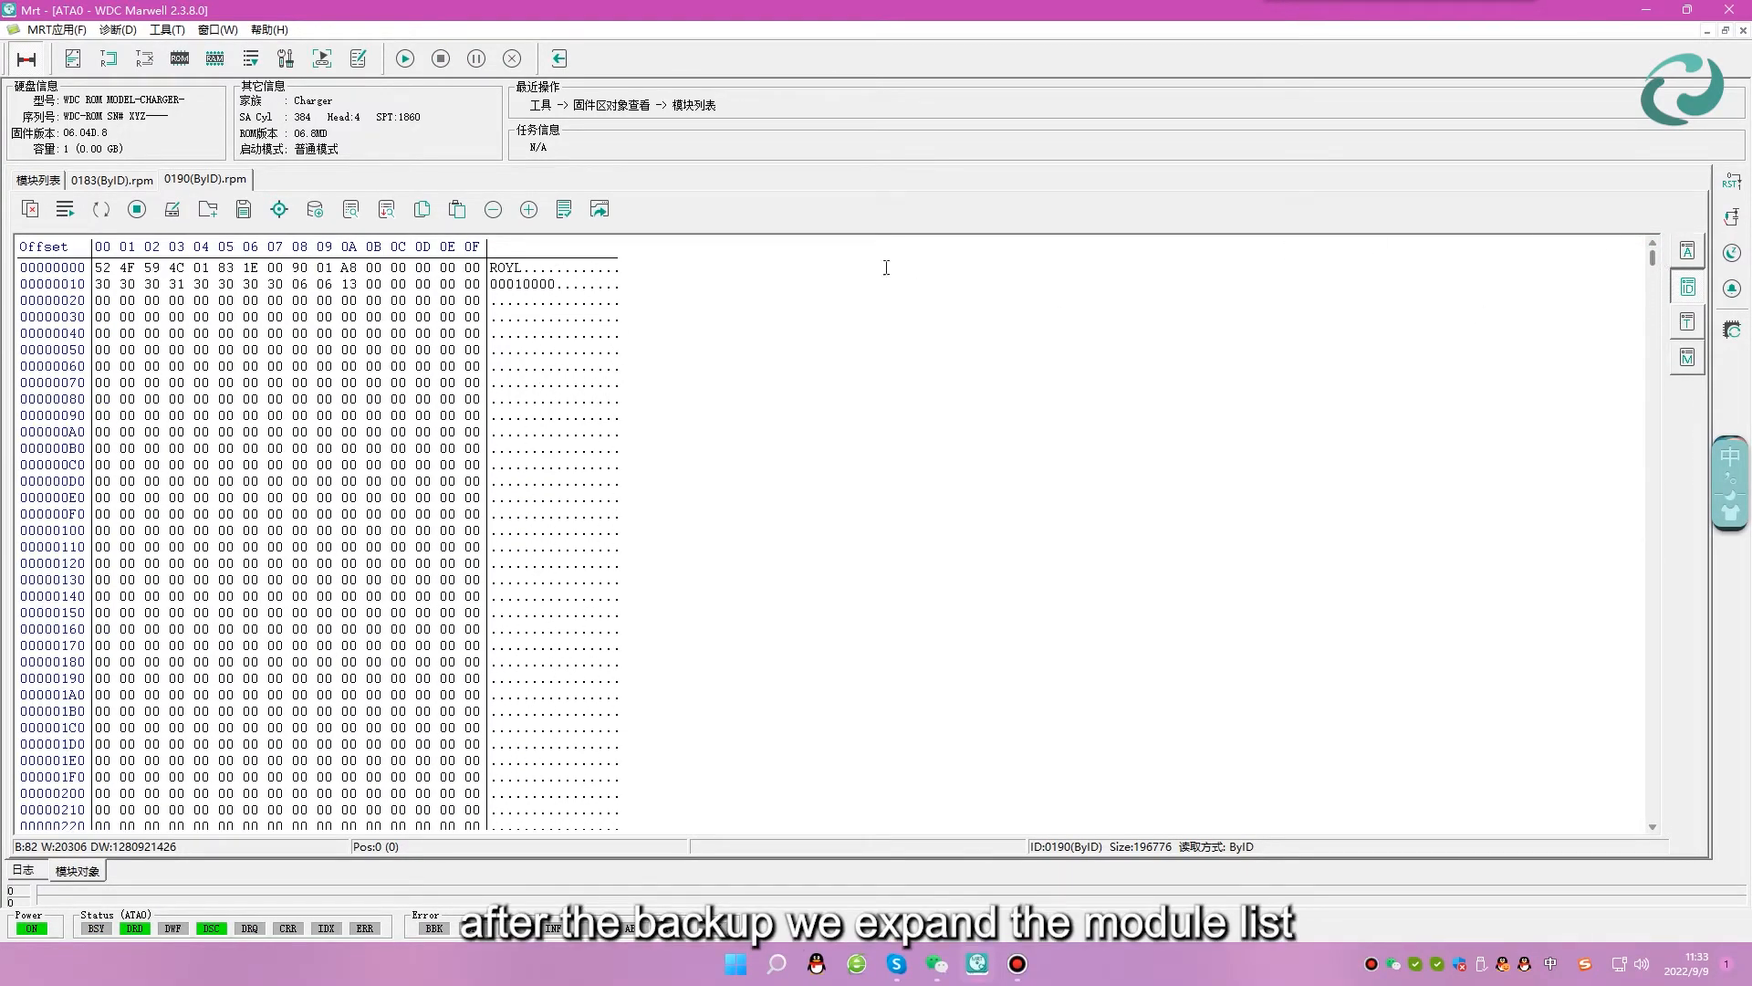
left_click(187, 317)
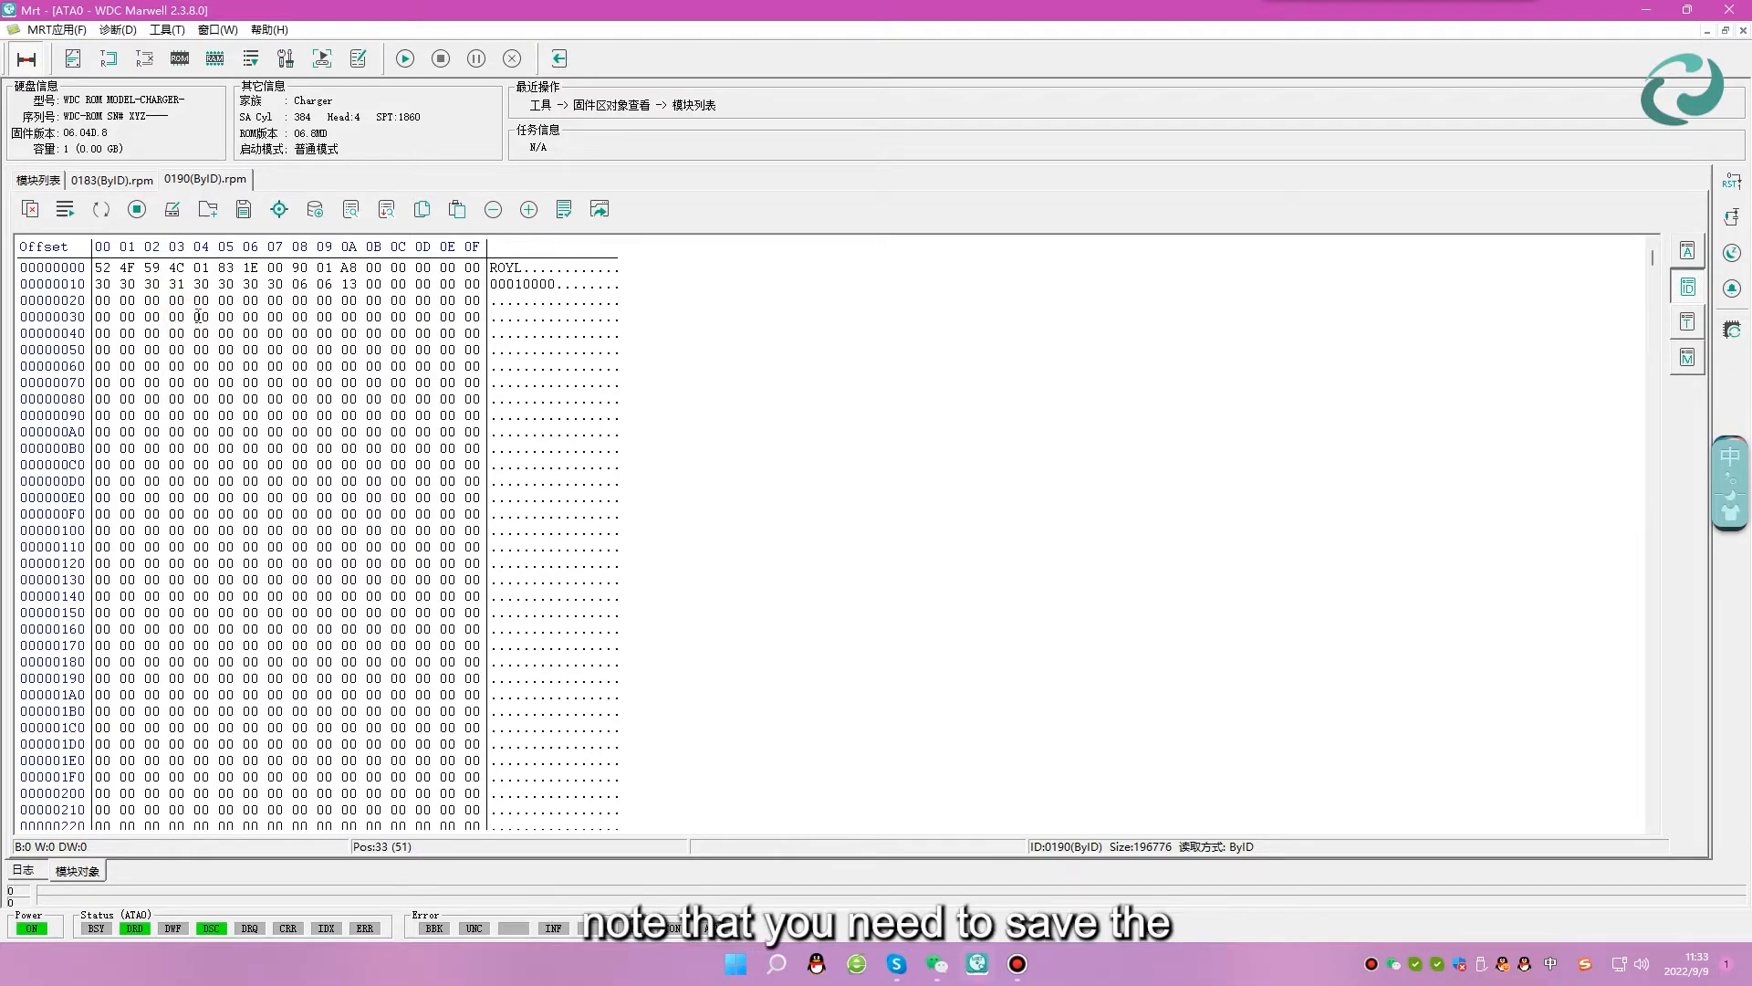
left_click_drag(102, 267, 469, 283)
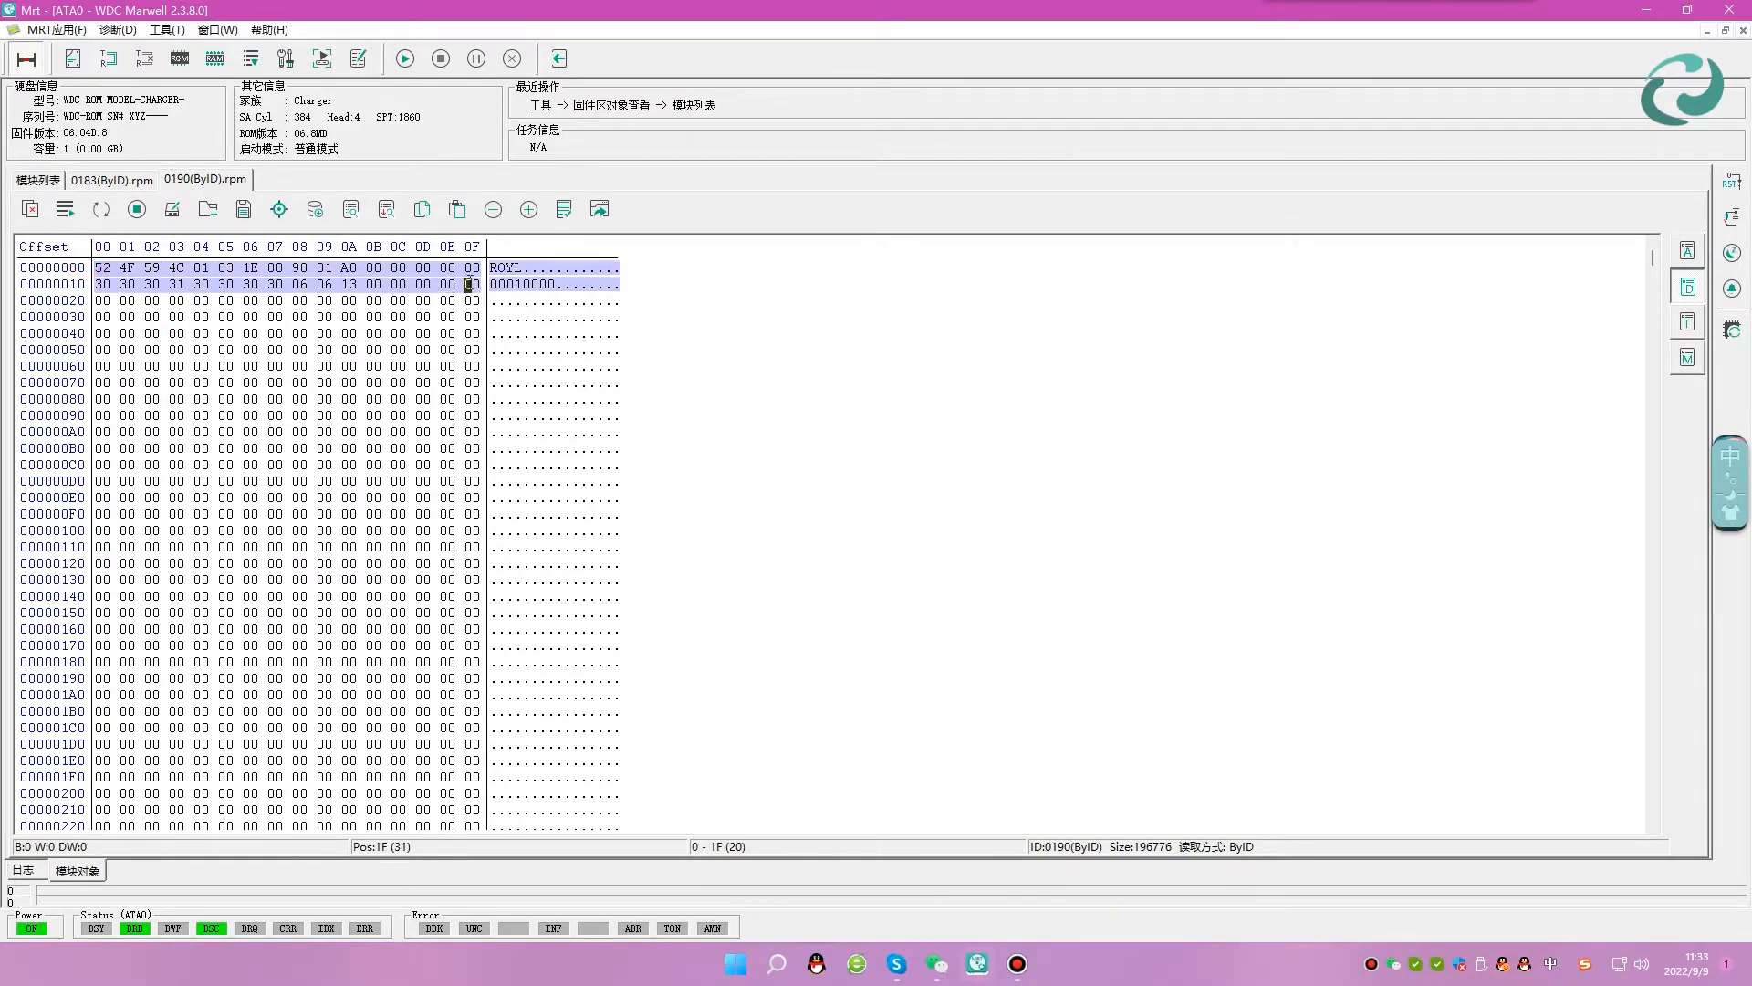
left_click(243, 209)
left_click(1334, 808)
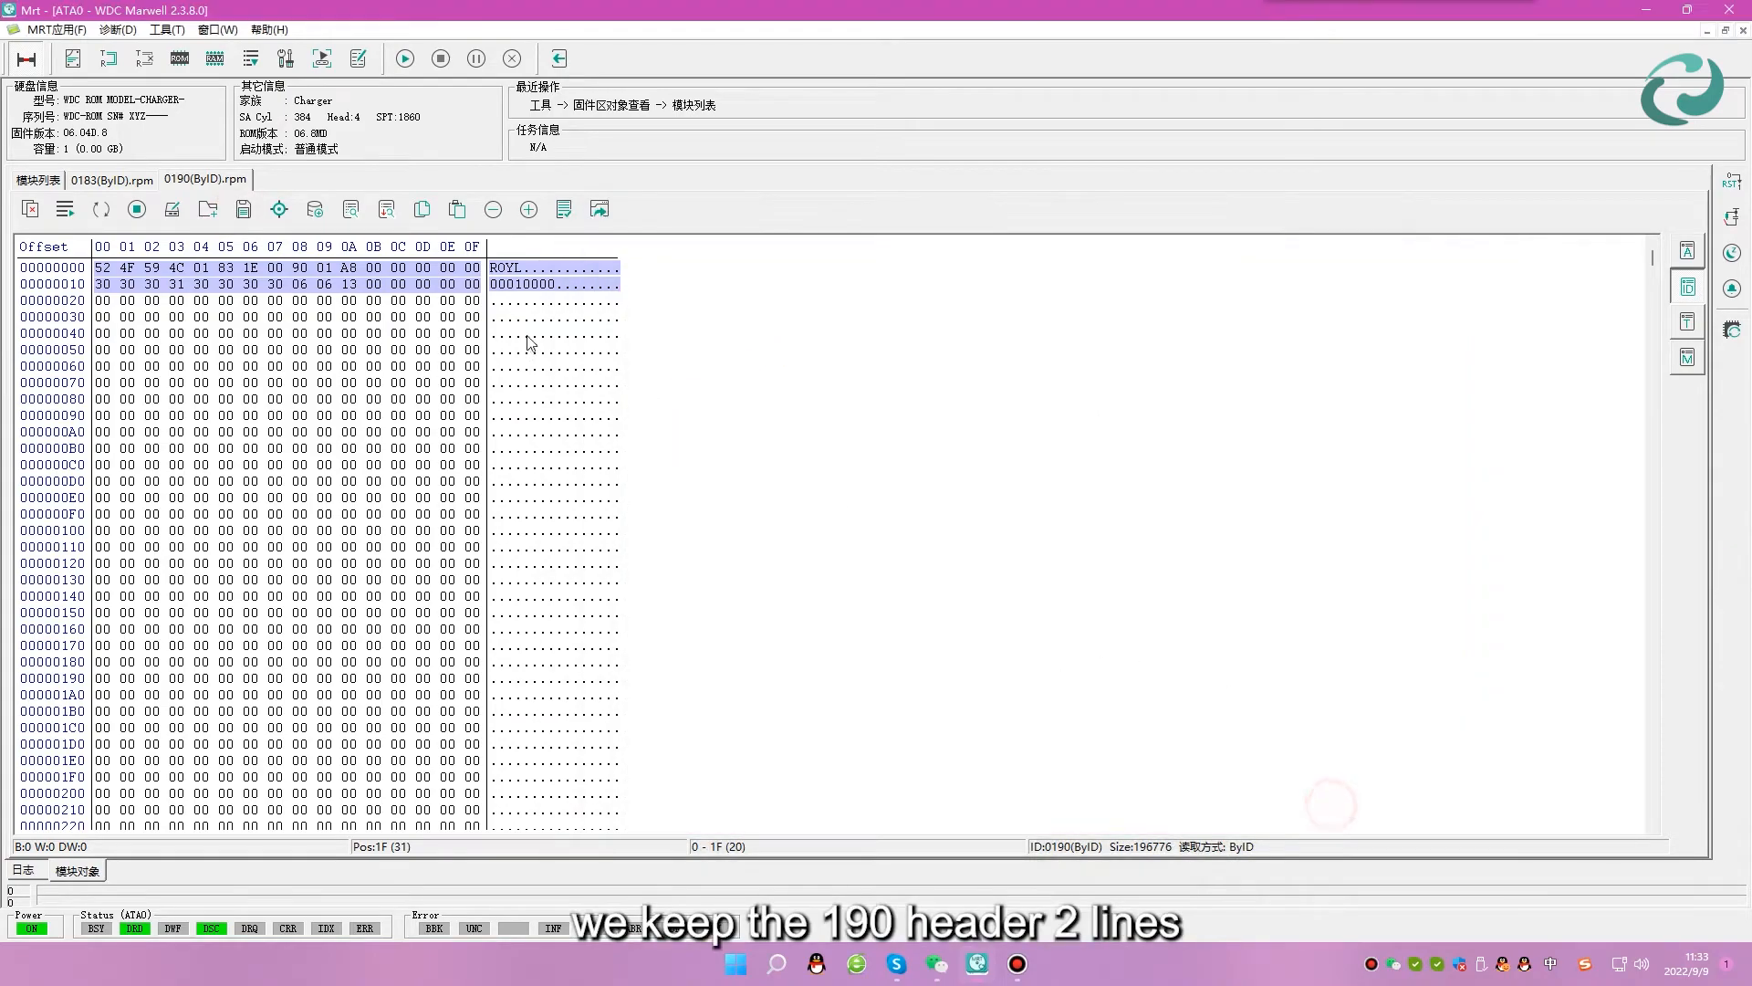
Copy module 190's two-line header, fill the whole module with hex 00, and paste the header back at the start.
right_click(427, 273)
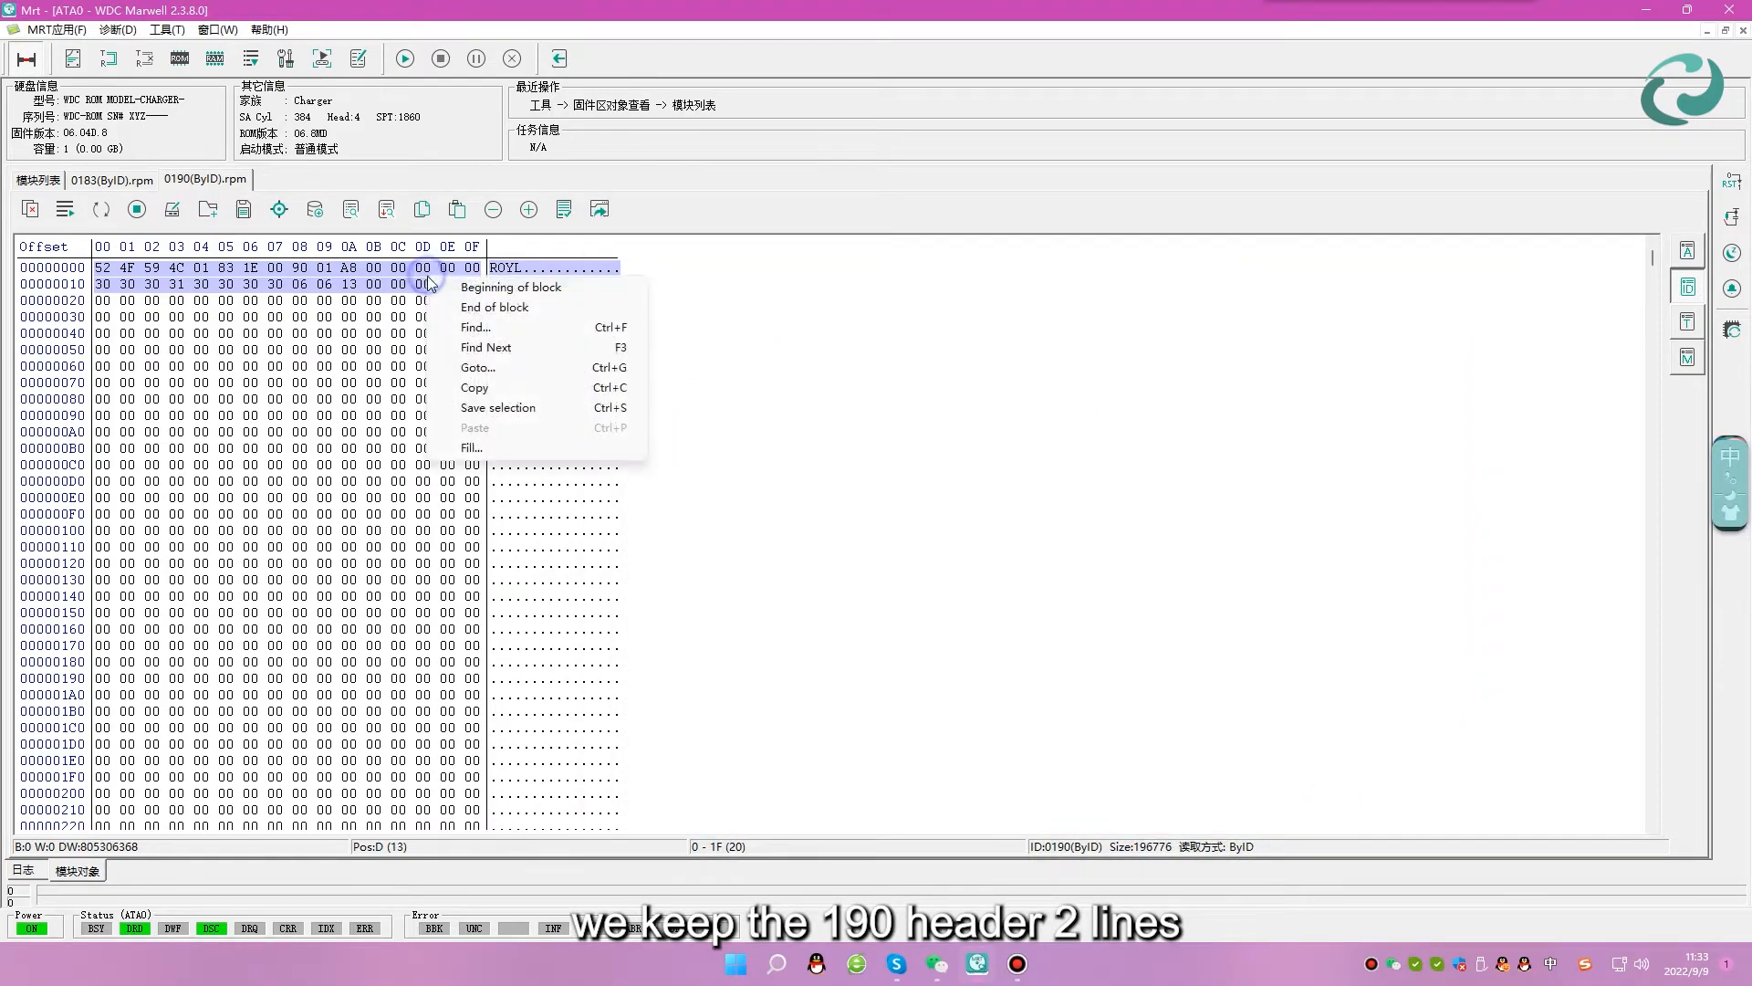
left_click(477, 388)
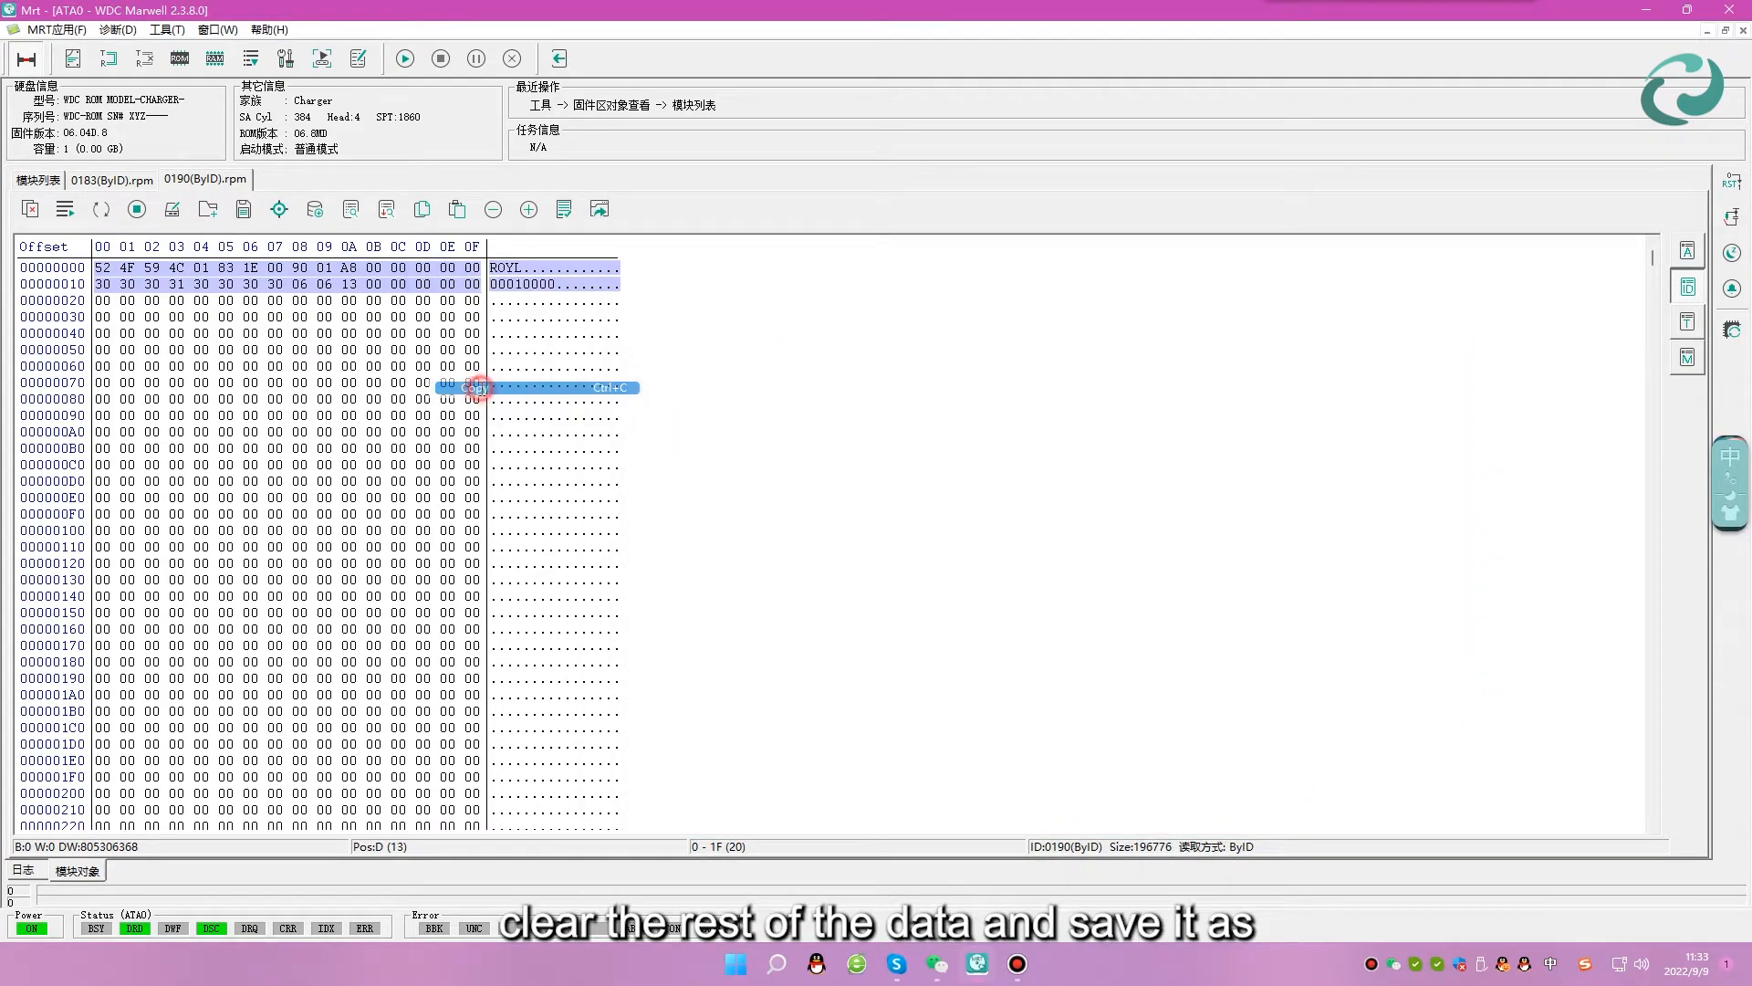
key("ctrl+a")
right_click(247, 359)
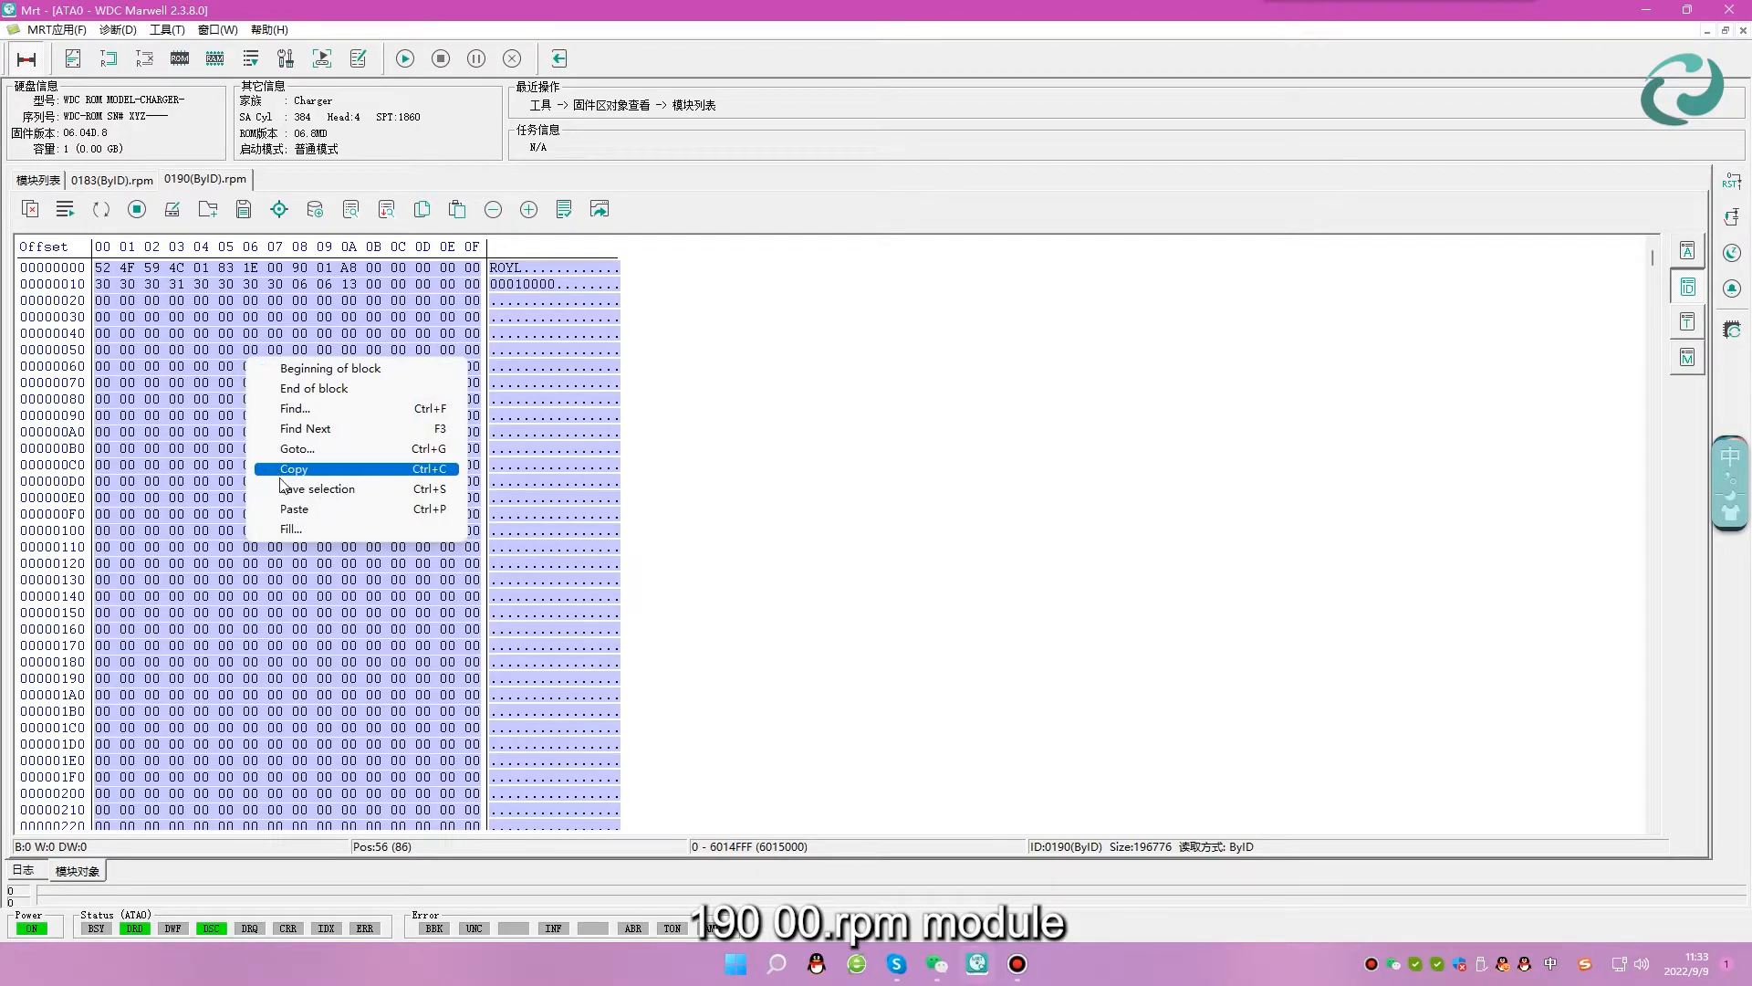
left_click(291, 529)
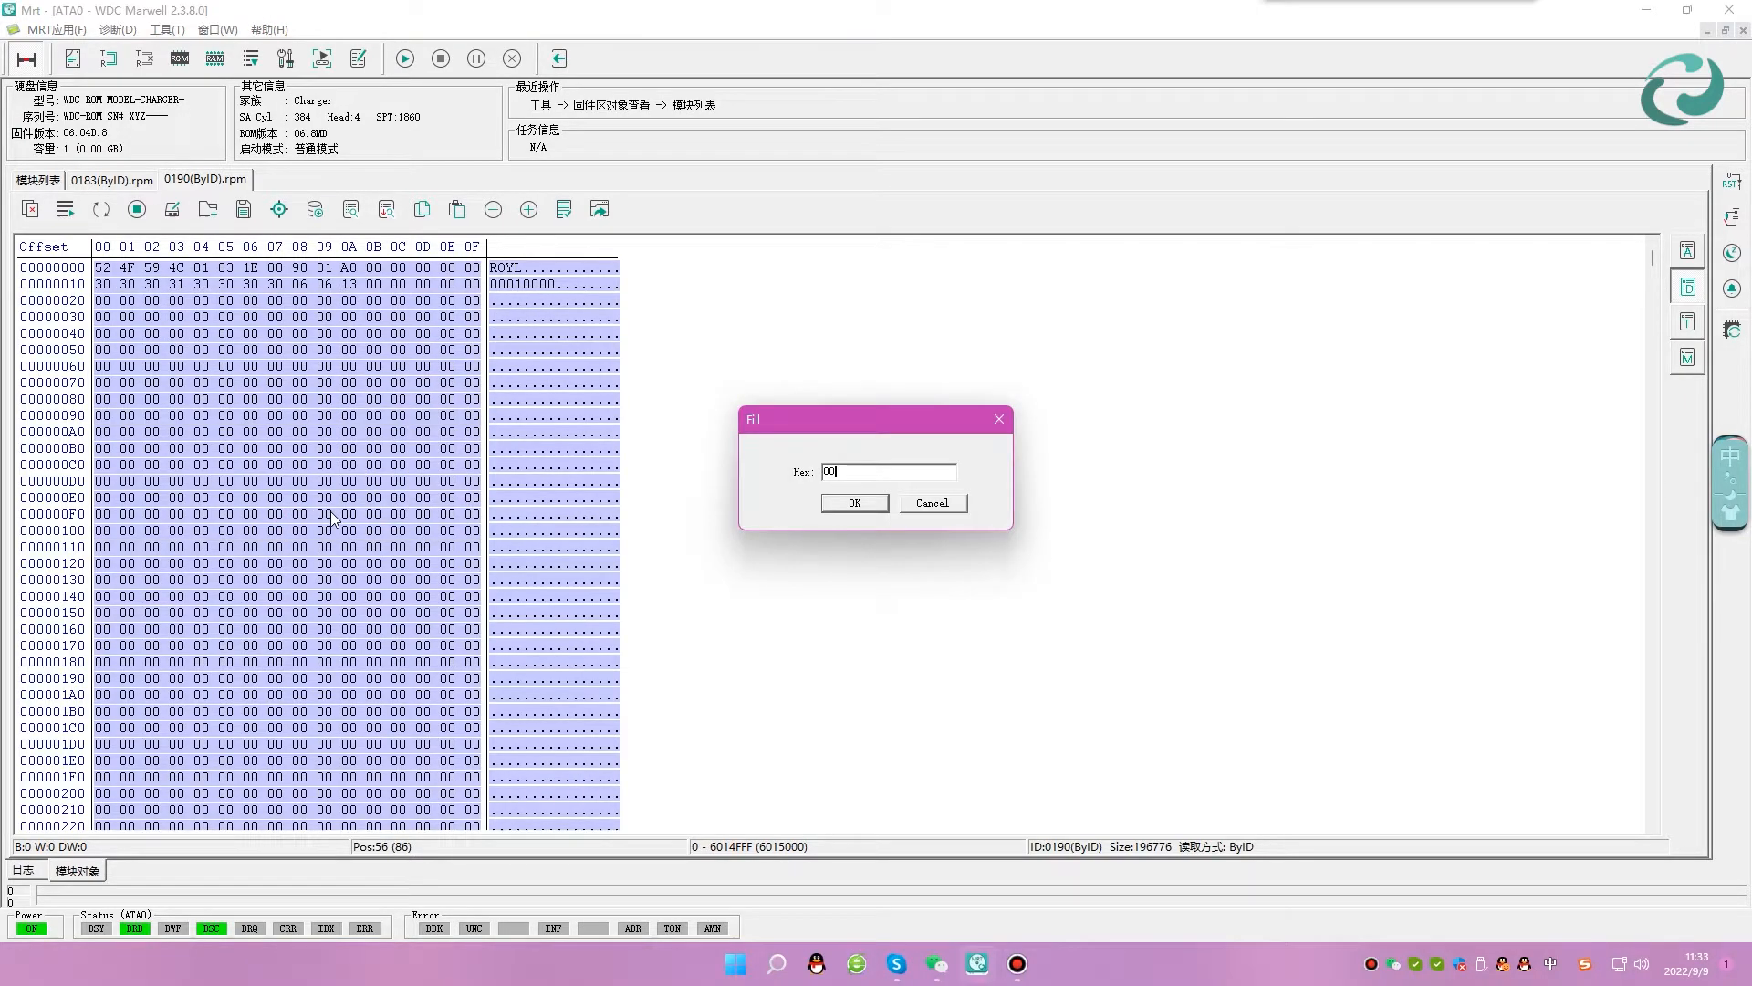
key("Return")
right_click(93, 264)
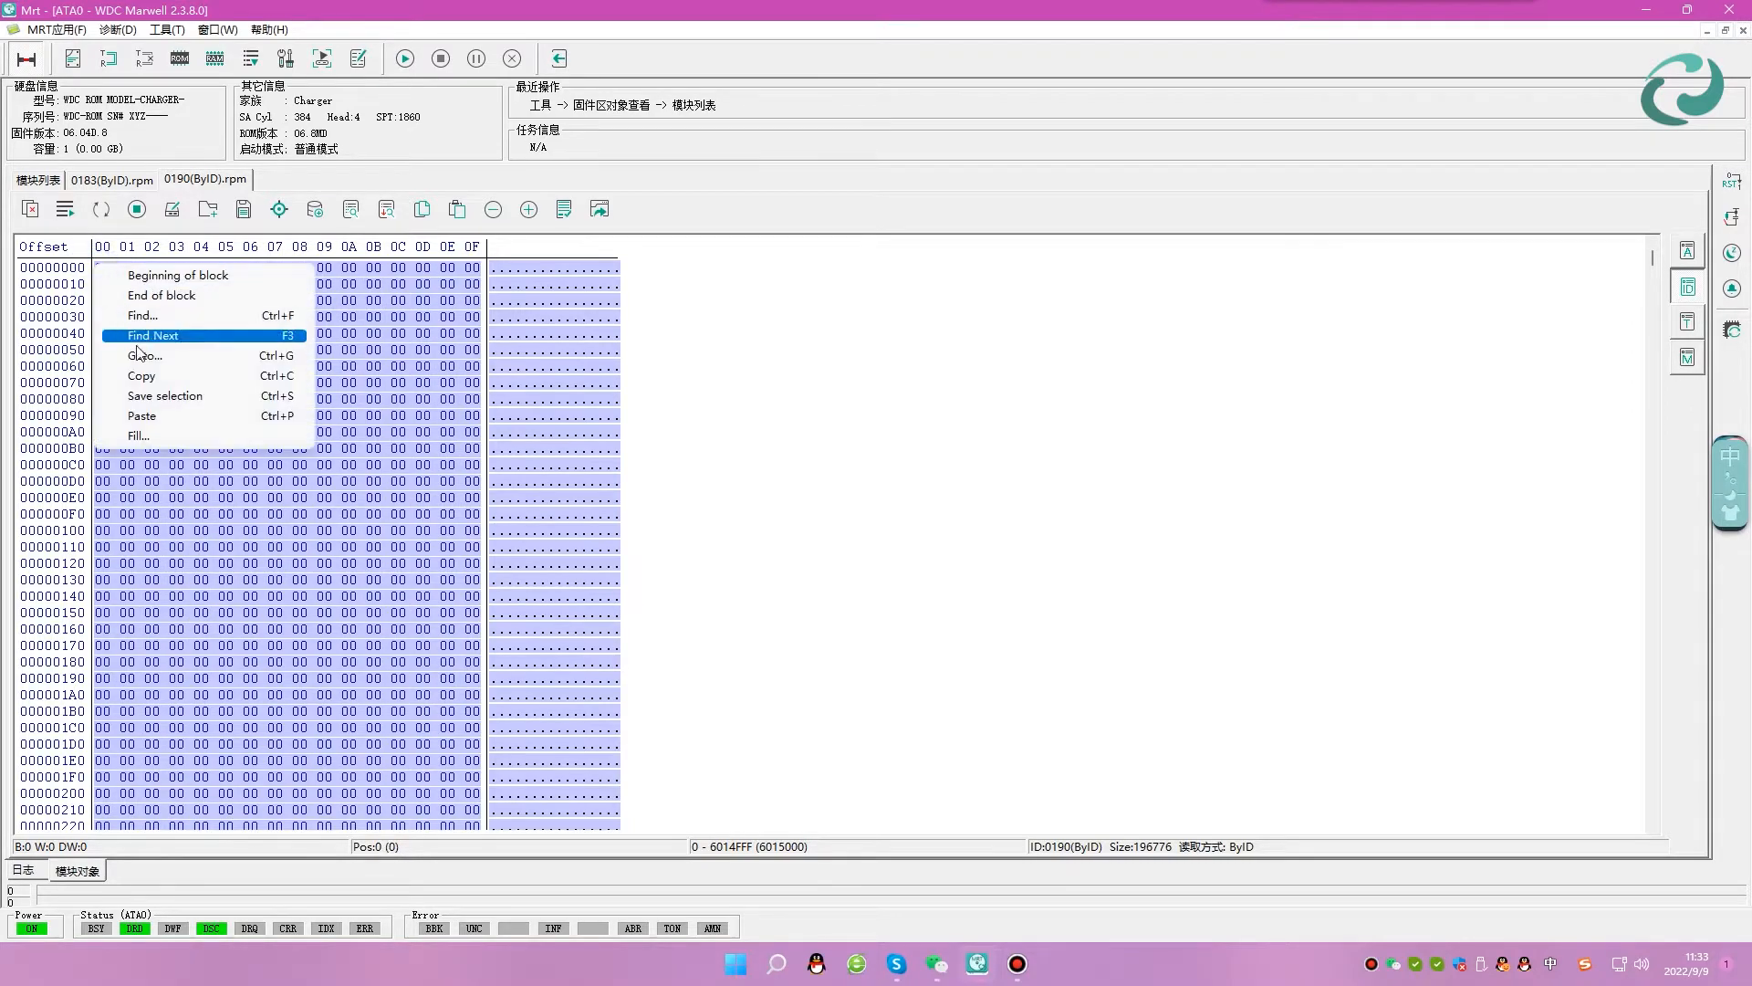
left_click(209, 408)
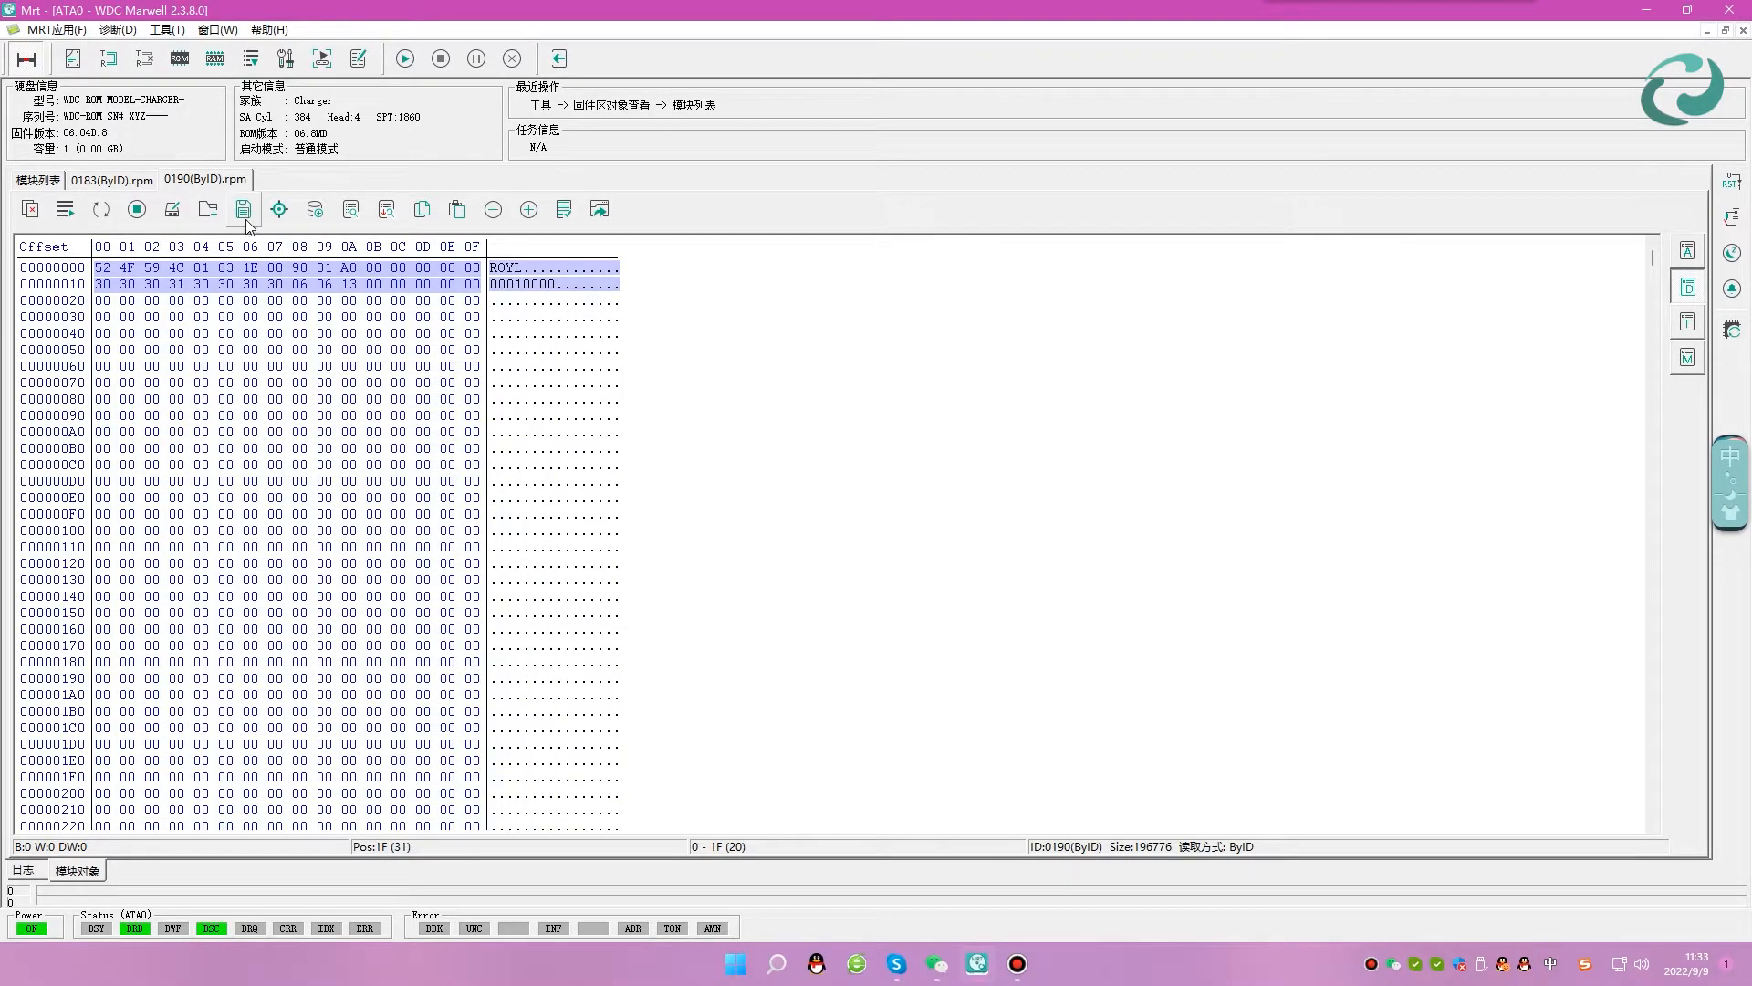
Save the cleared module 190 as a separate file in Modules_ByID, adding 111 after 190 in the file name.
left_click(243, 211)
left_click(783, 389)
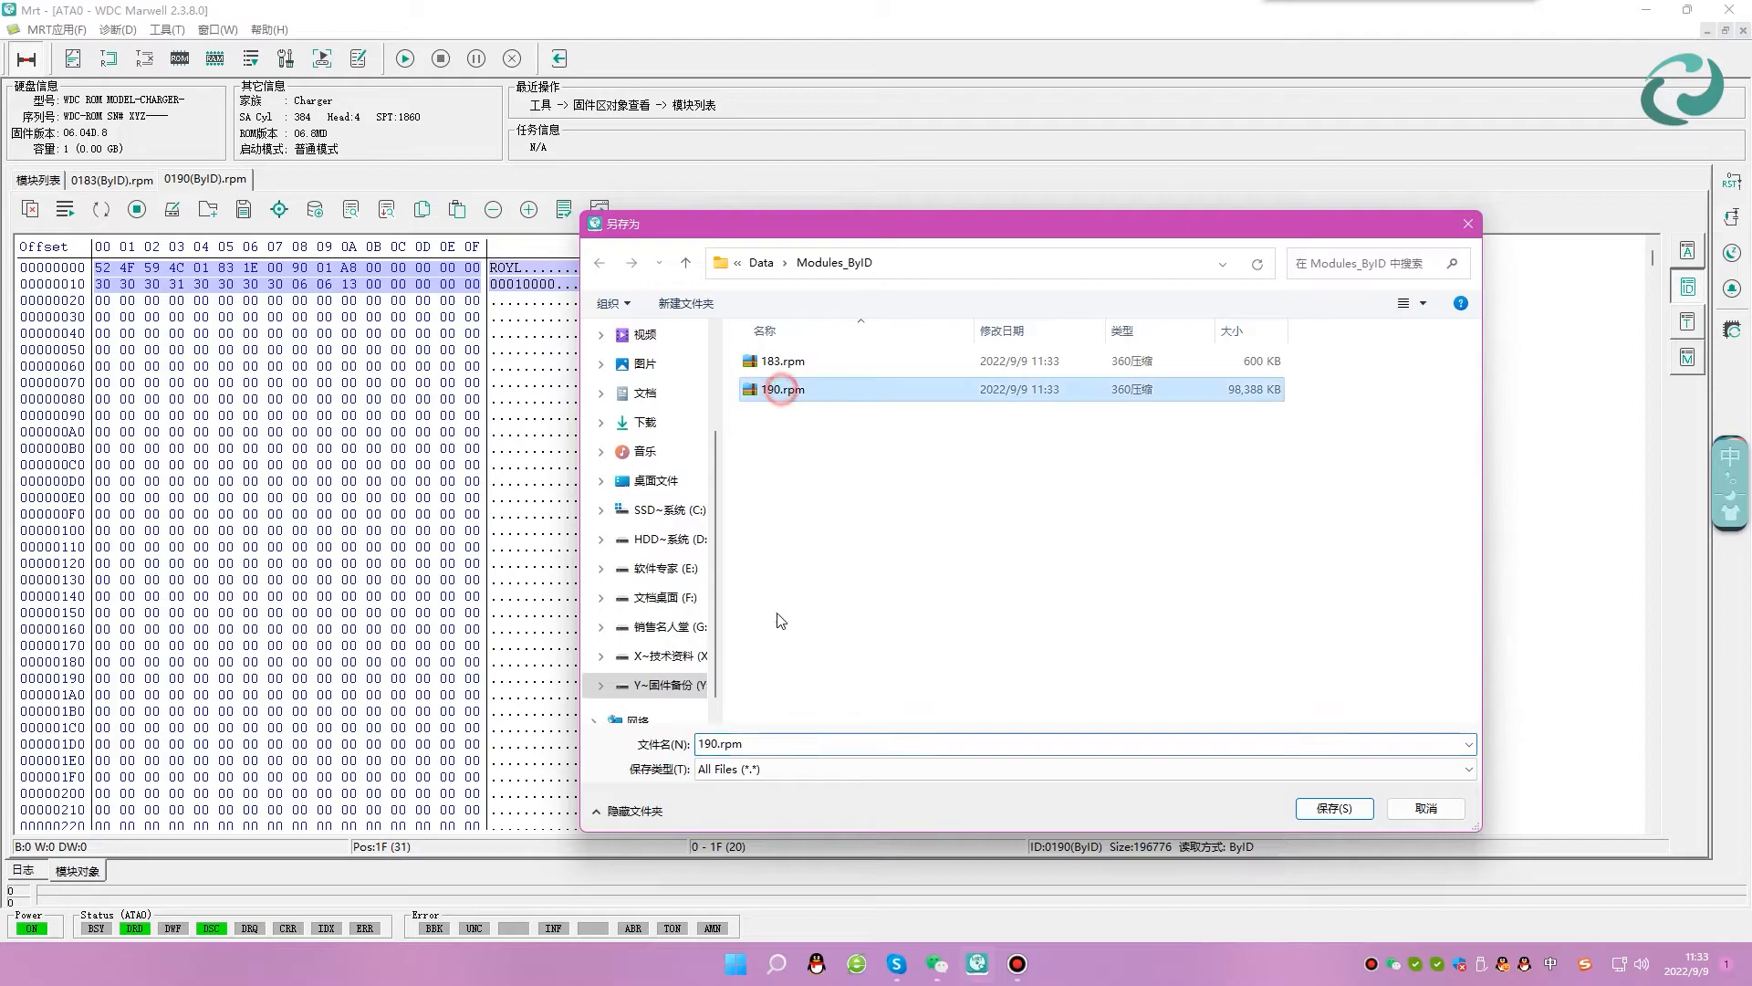
left_click(716, 744)
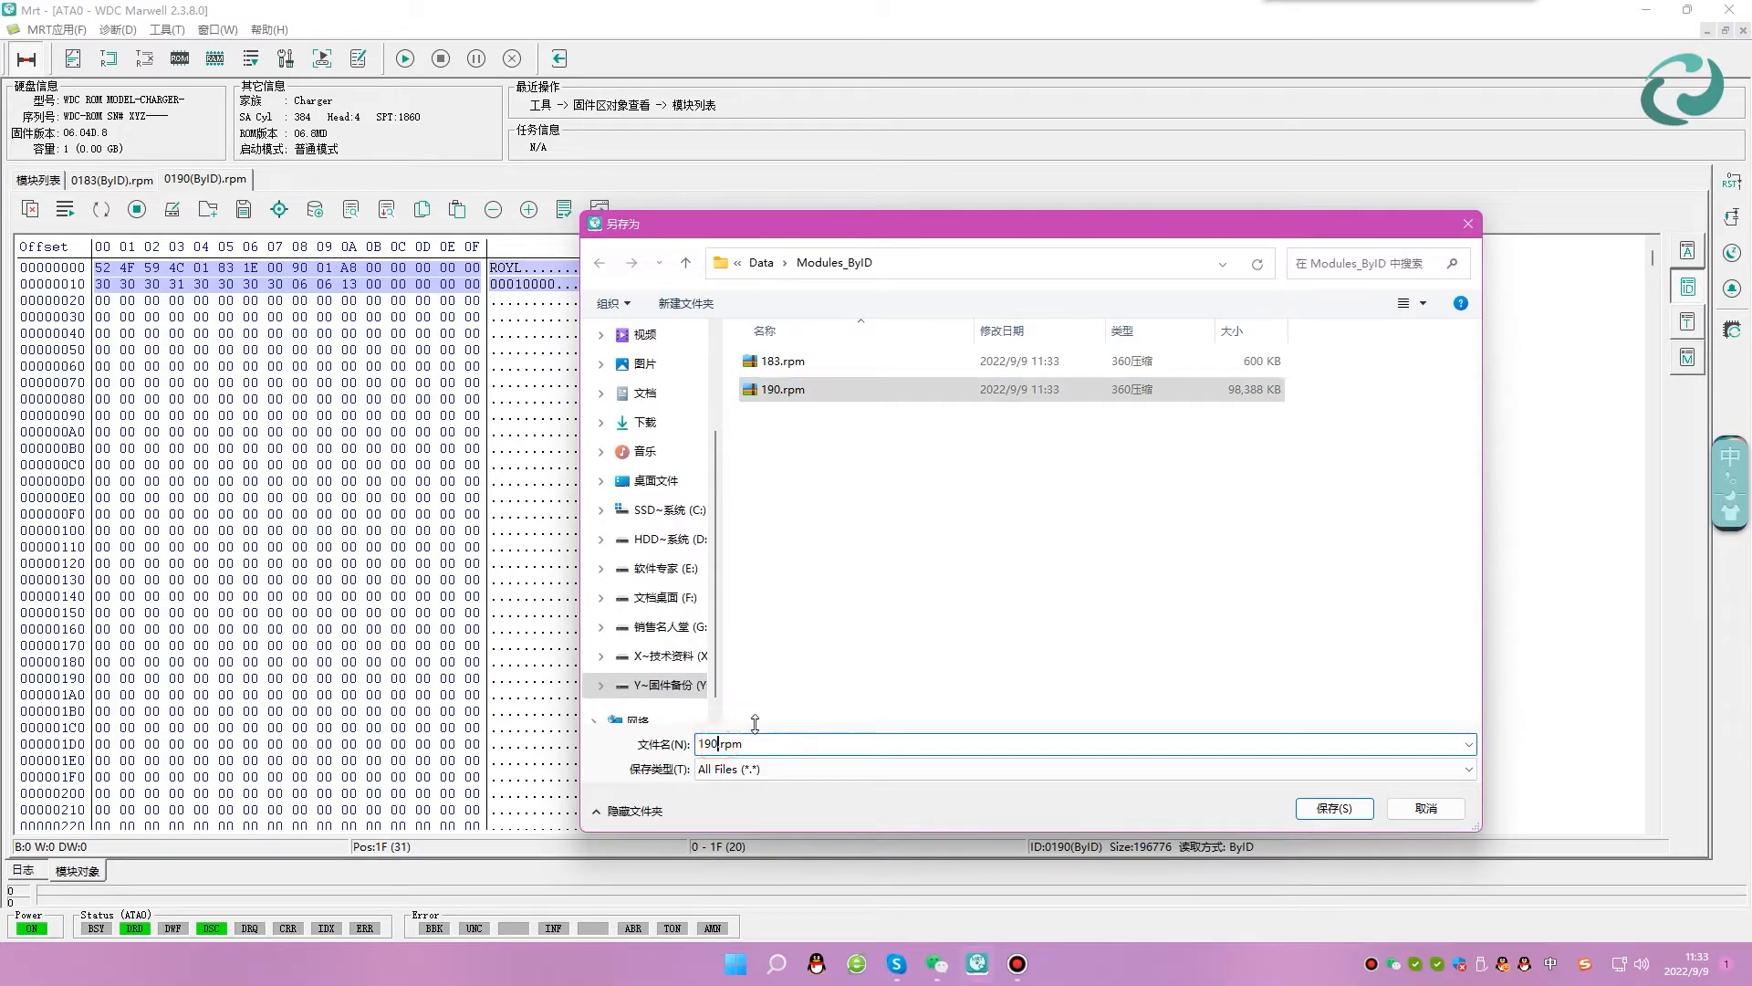
type("111")
key("Return")
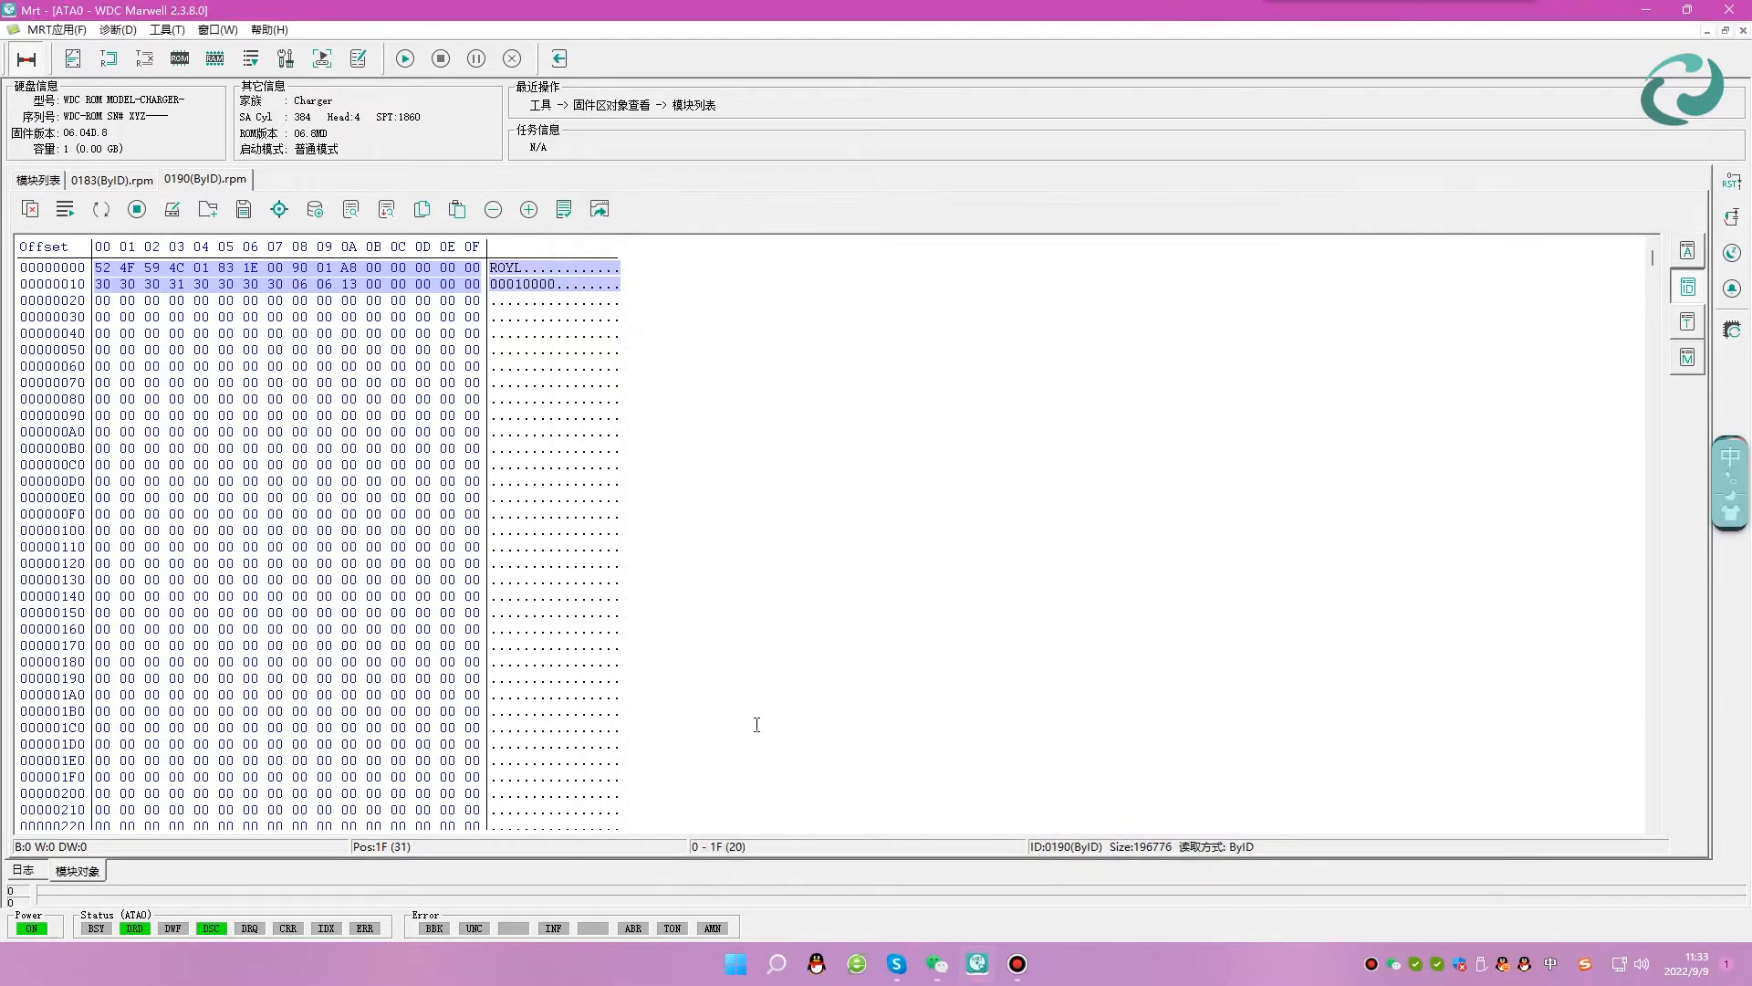
Write the cleared module 190 to the drive and return to the log.
left_click(278, 442)
left_click(173, 212)
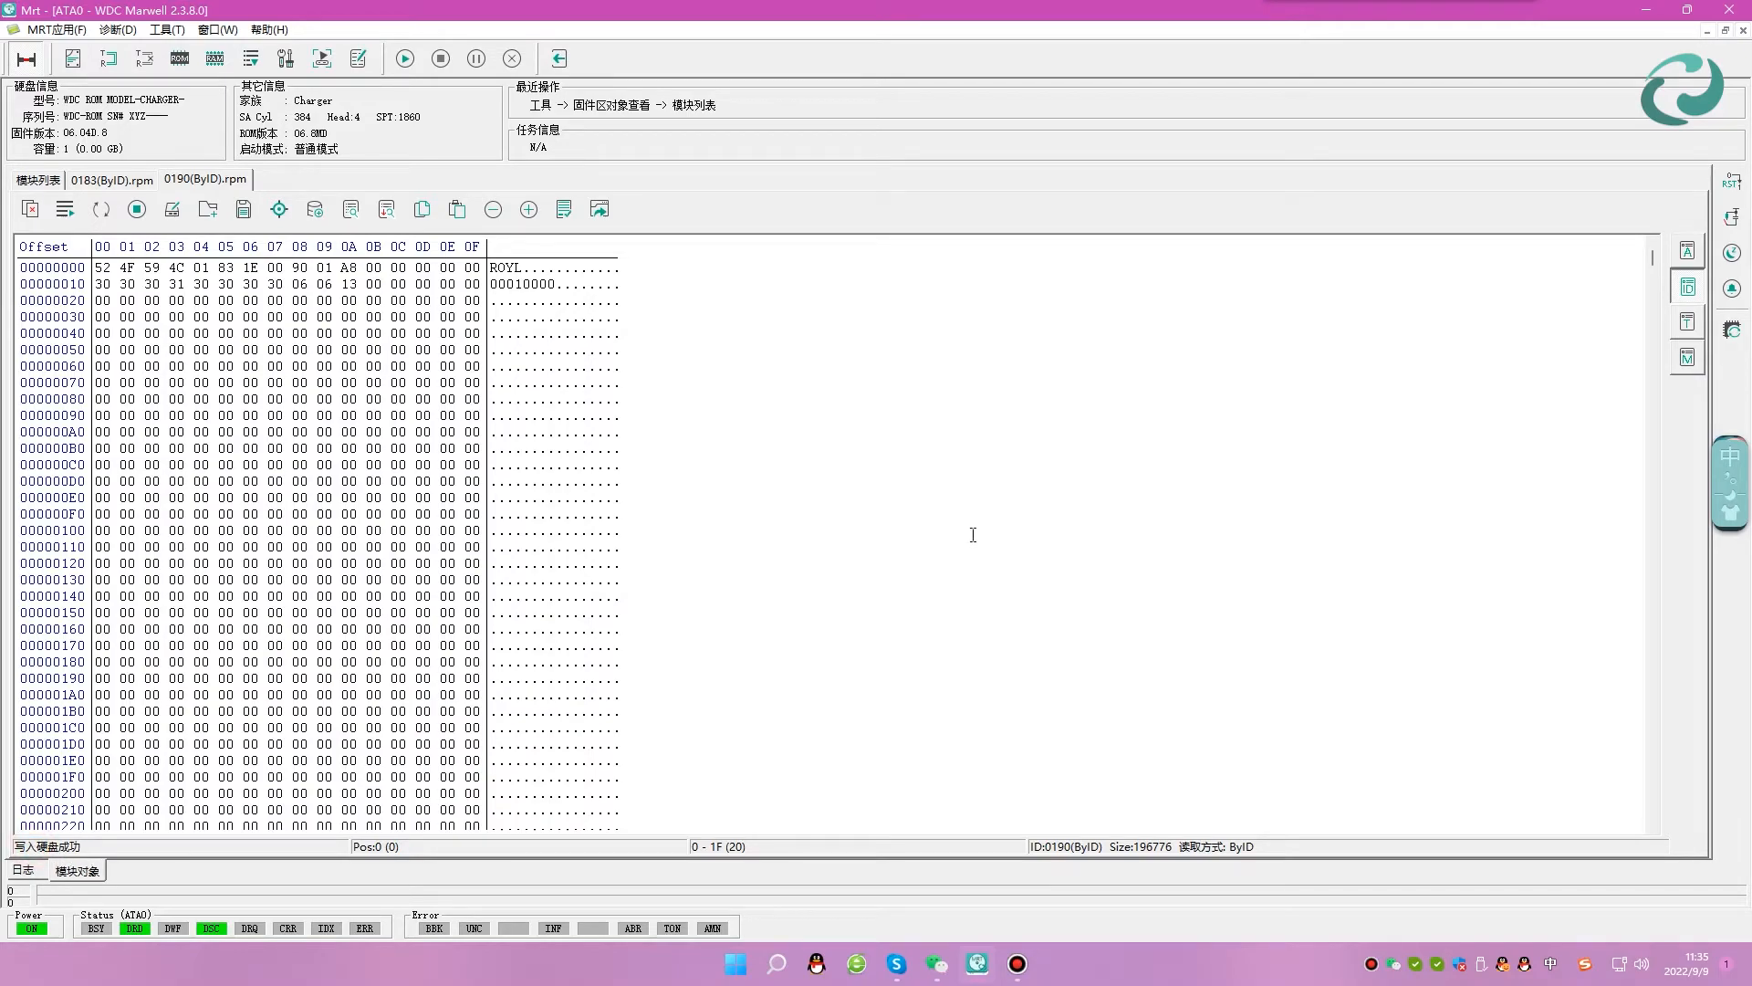
left_click(22, 869)
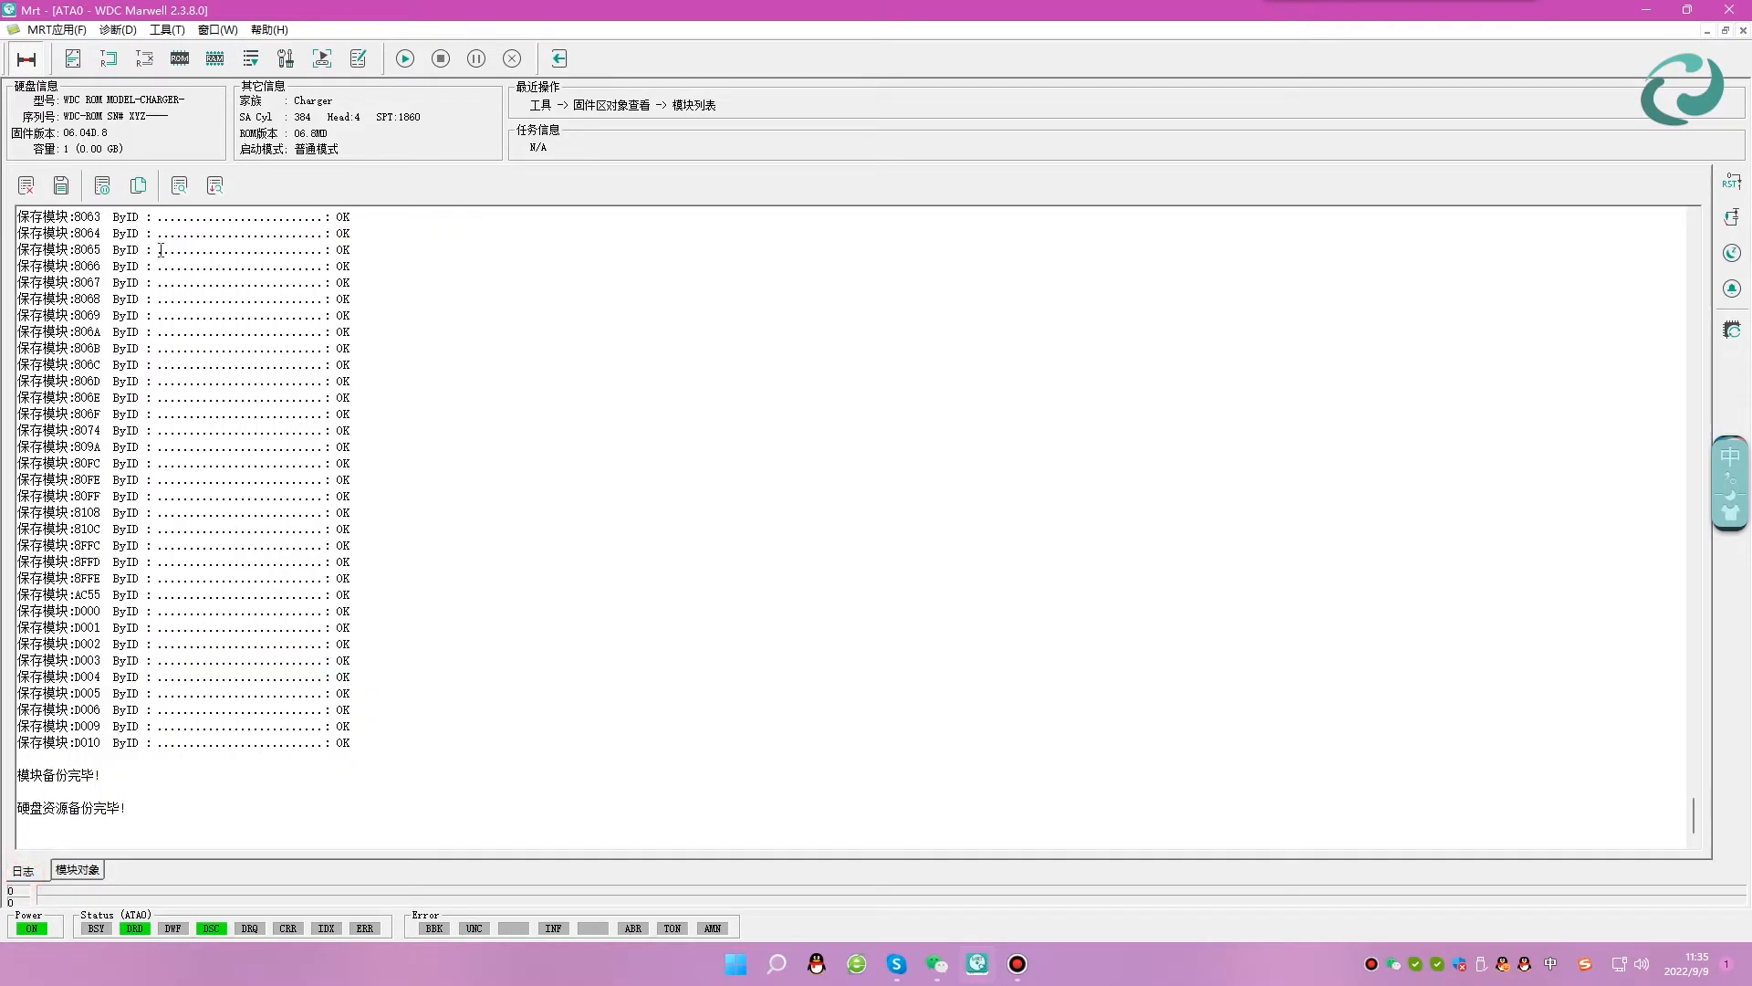
Enable module 411 in the drive's ROM and put the drive to sleep.
left_click(180, 58)
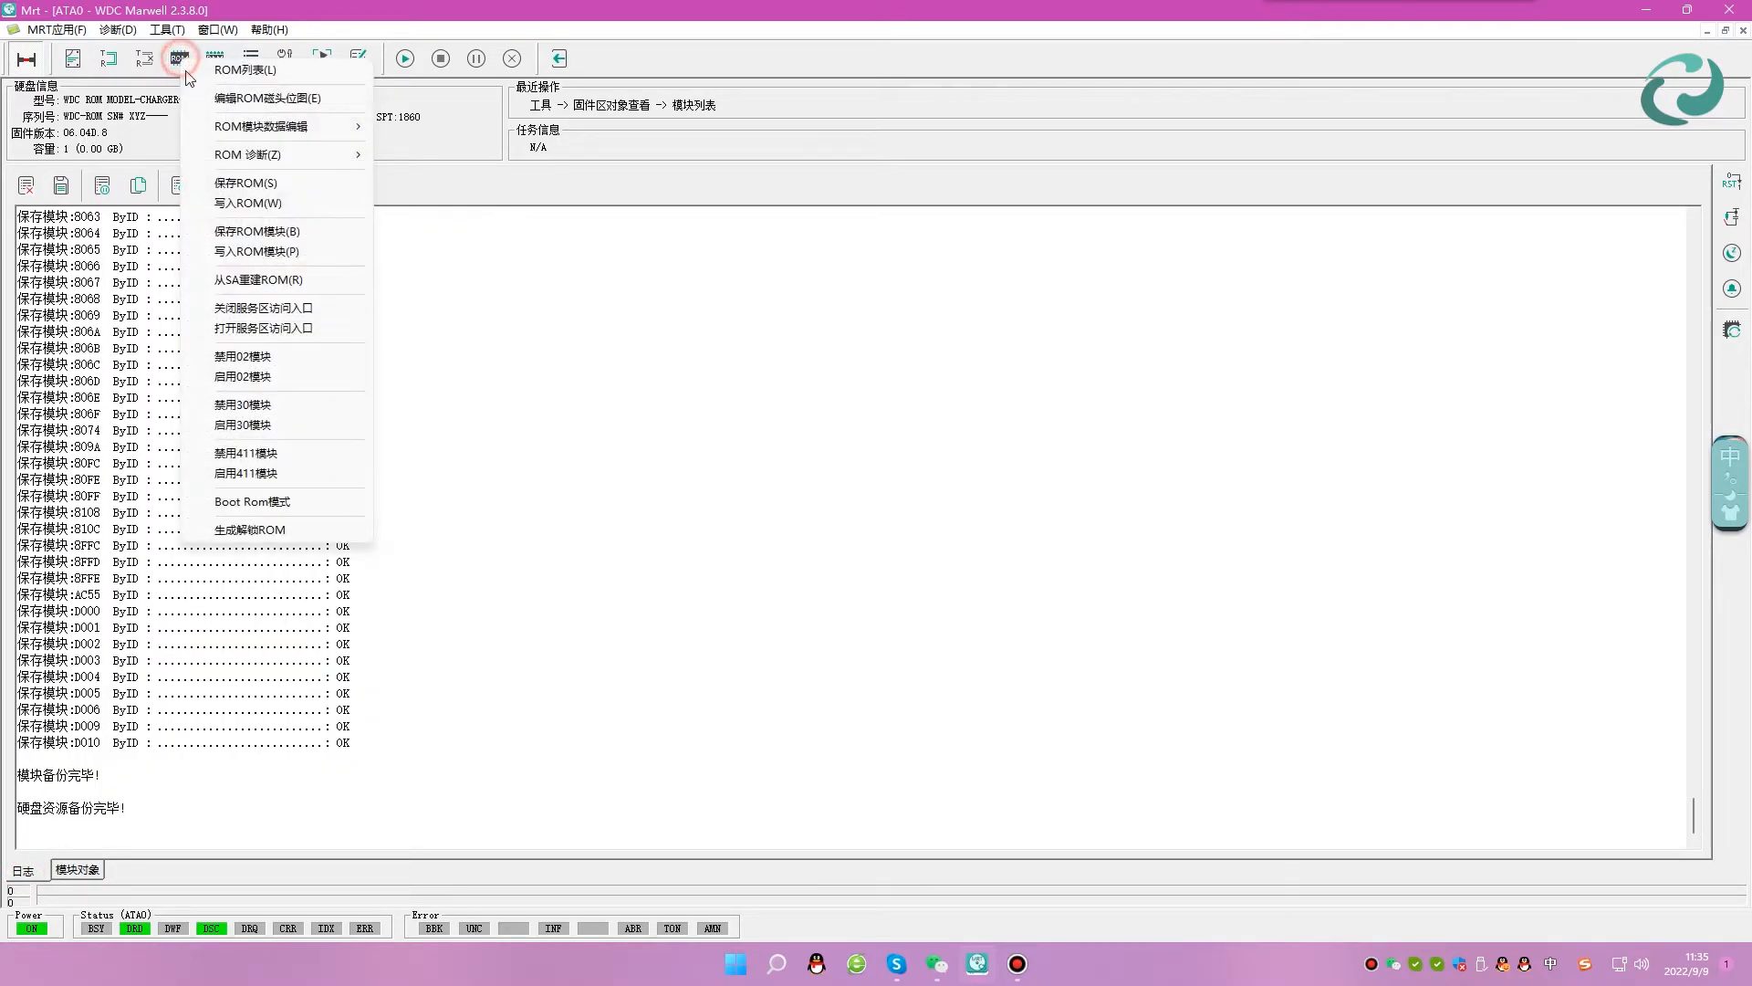
left_click(244, 477)
left_click(1733, 259)
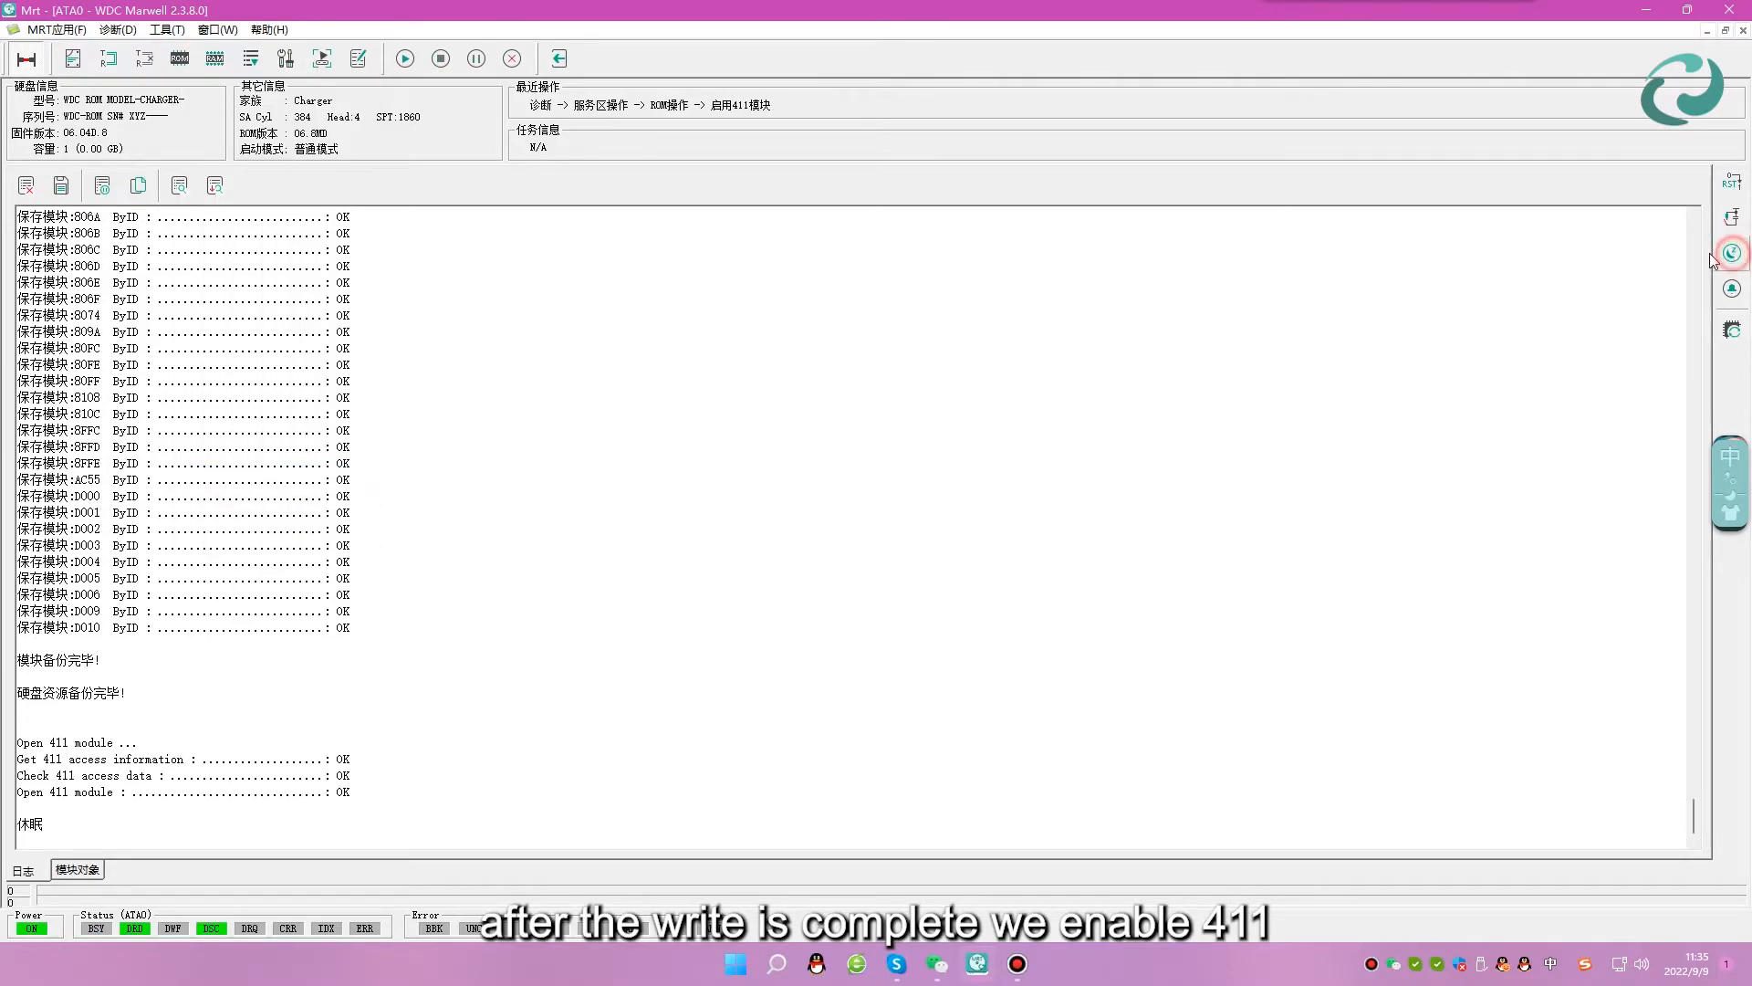
Power-cycle the drive and refresh its basic information.
left_click(27, 58)
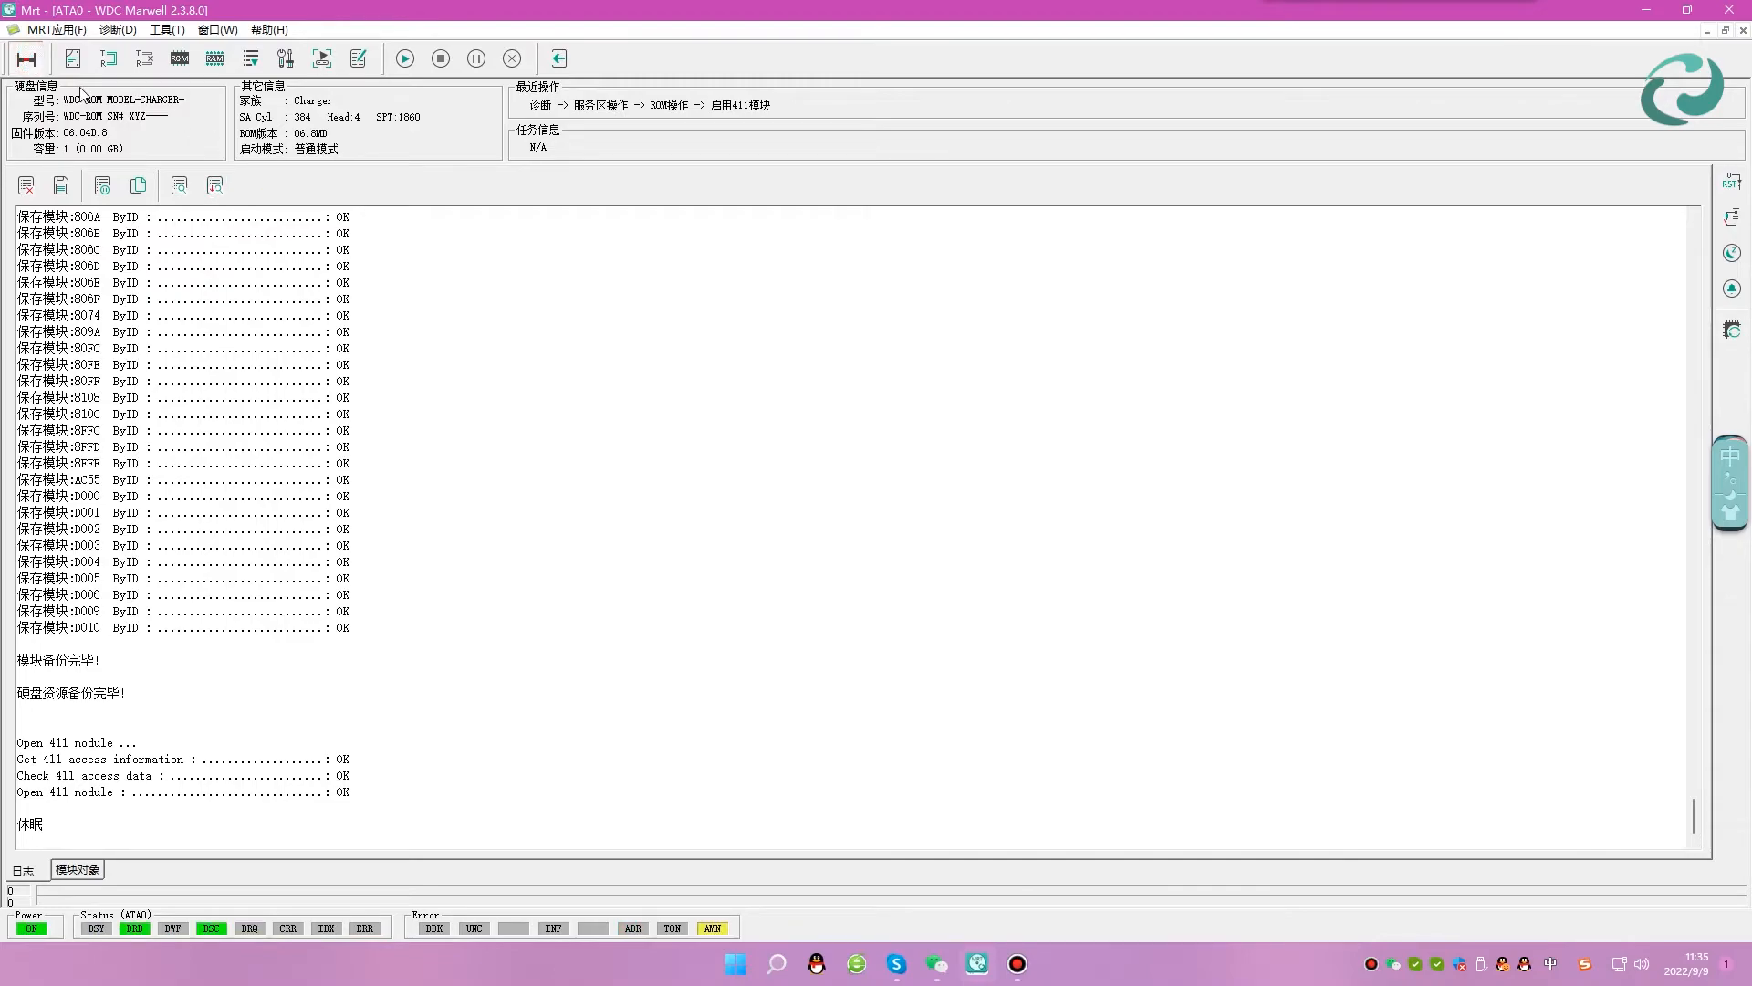
left_click(73, 58)
left_click(859, 652)
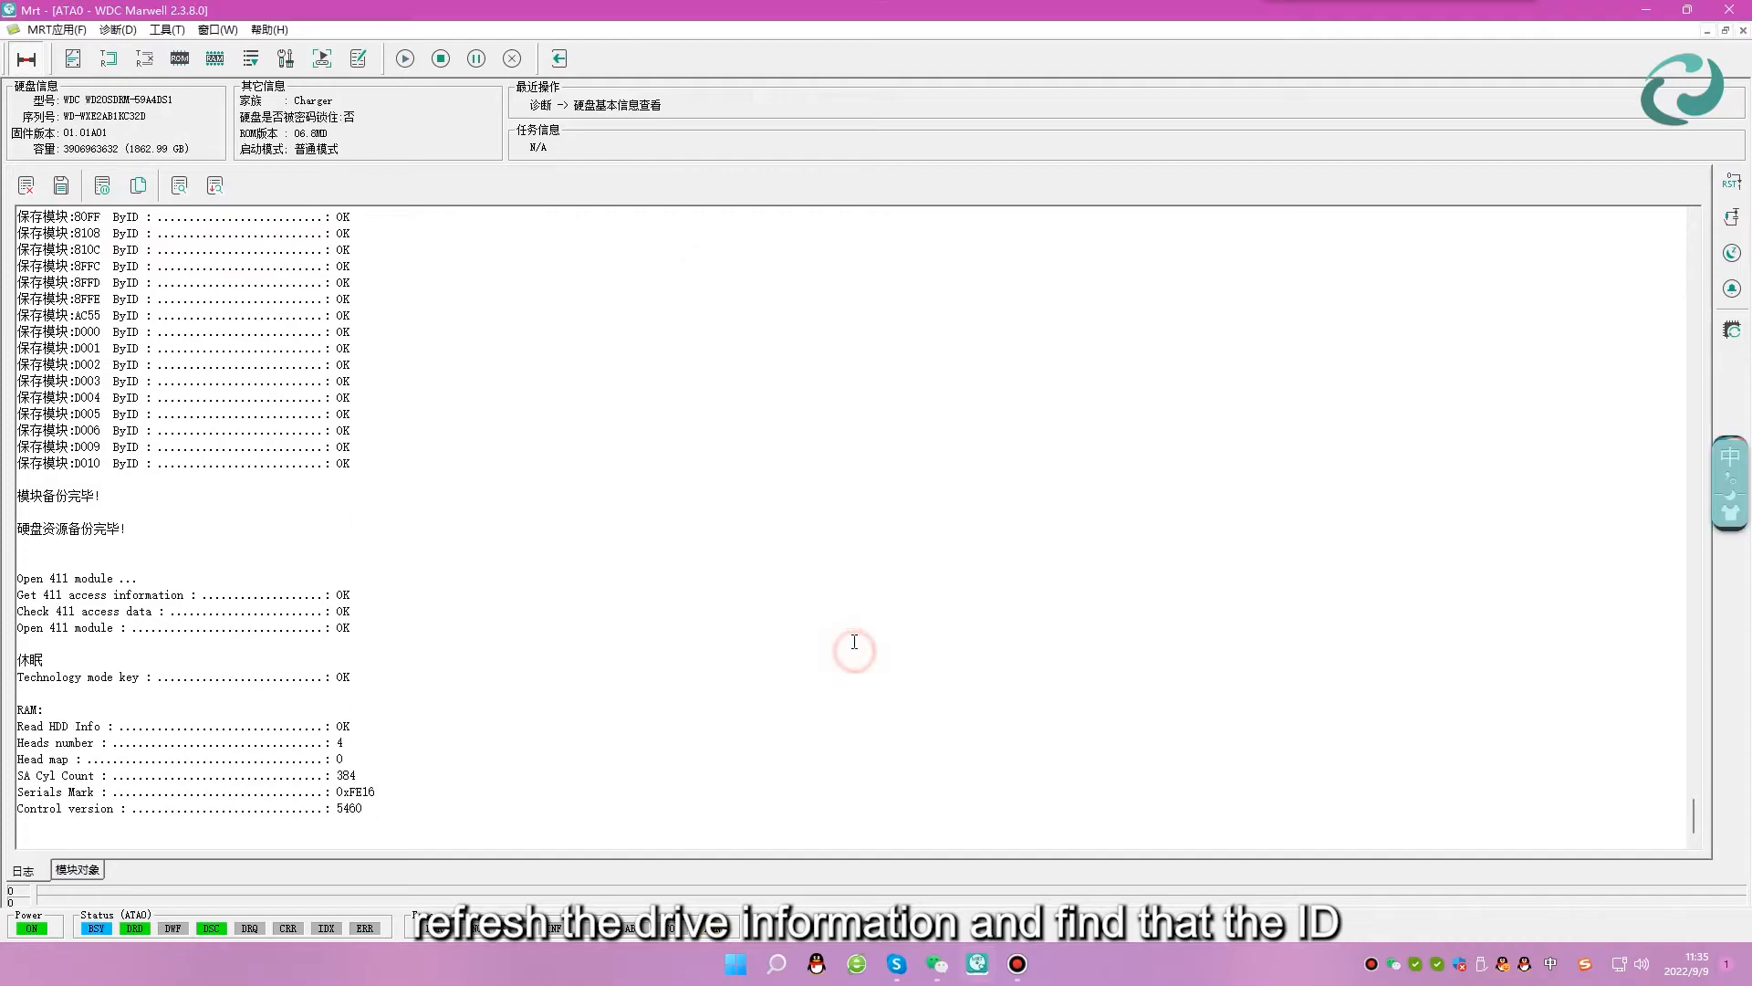
Review the refreshed drive information in the log, and inspect the first and last sectors in the user sector viewer.
left_click_drag(215, 364, 438, 812)
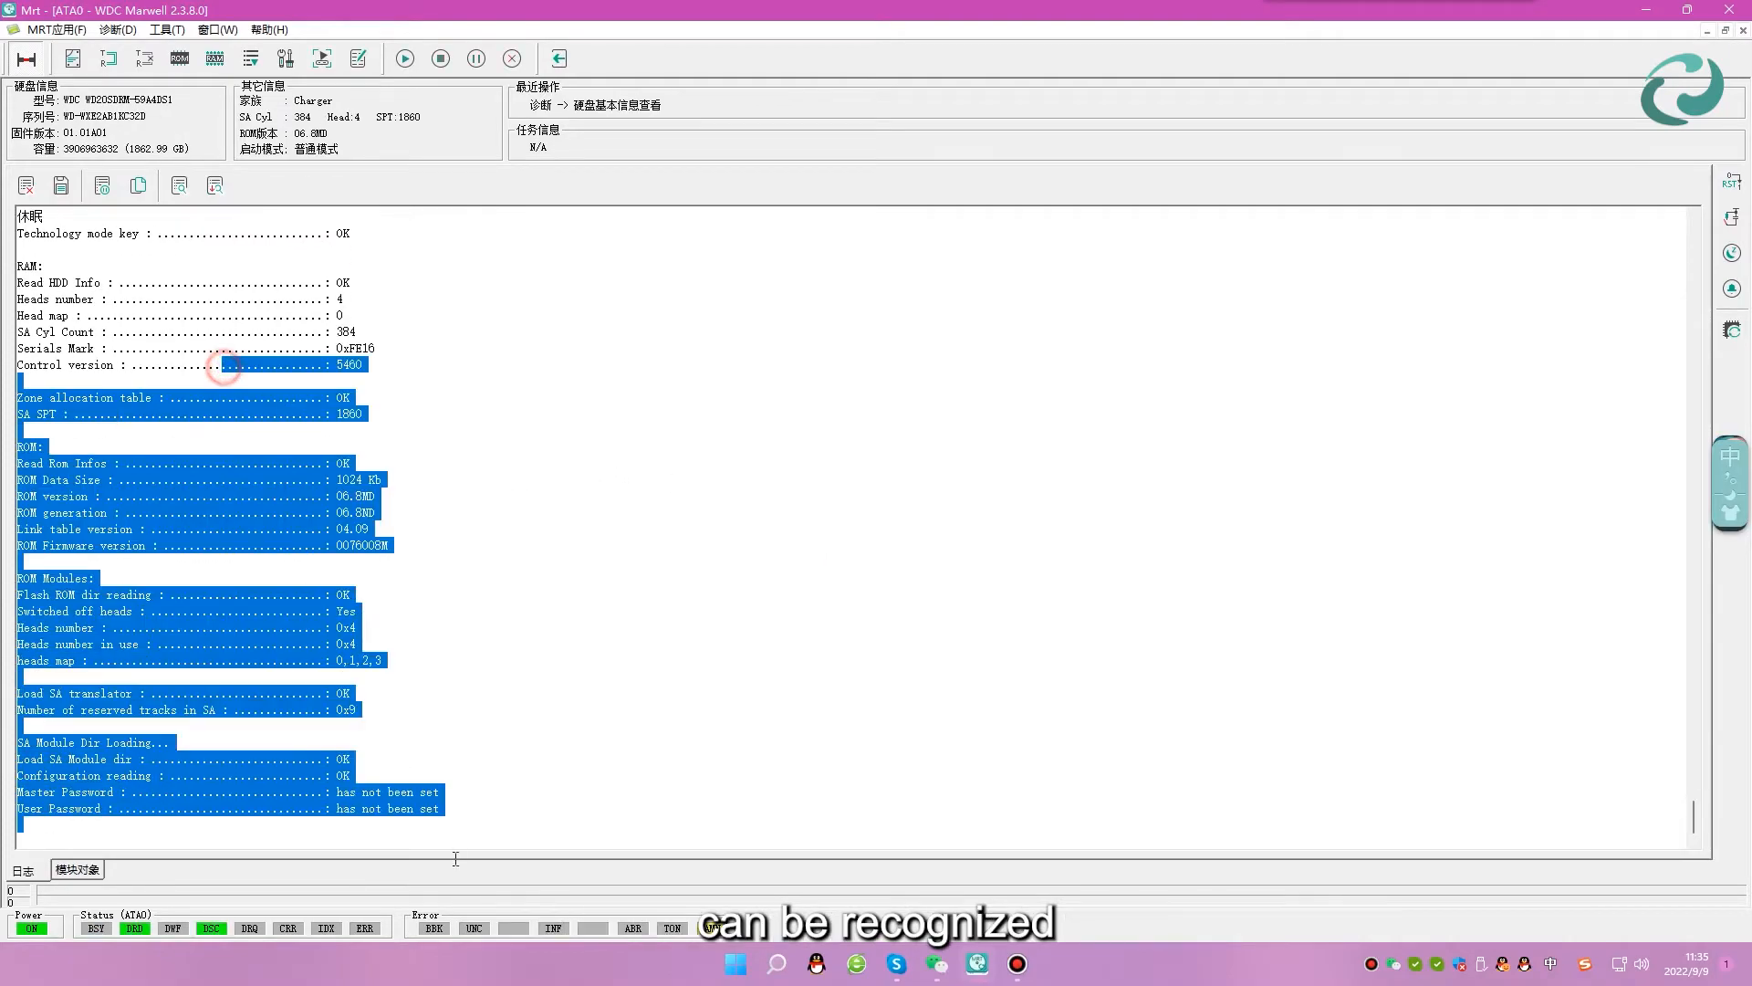
left_click(441, 644)
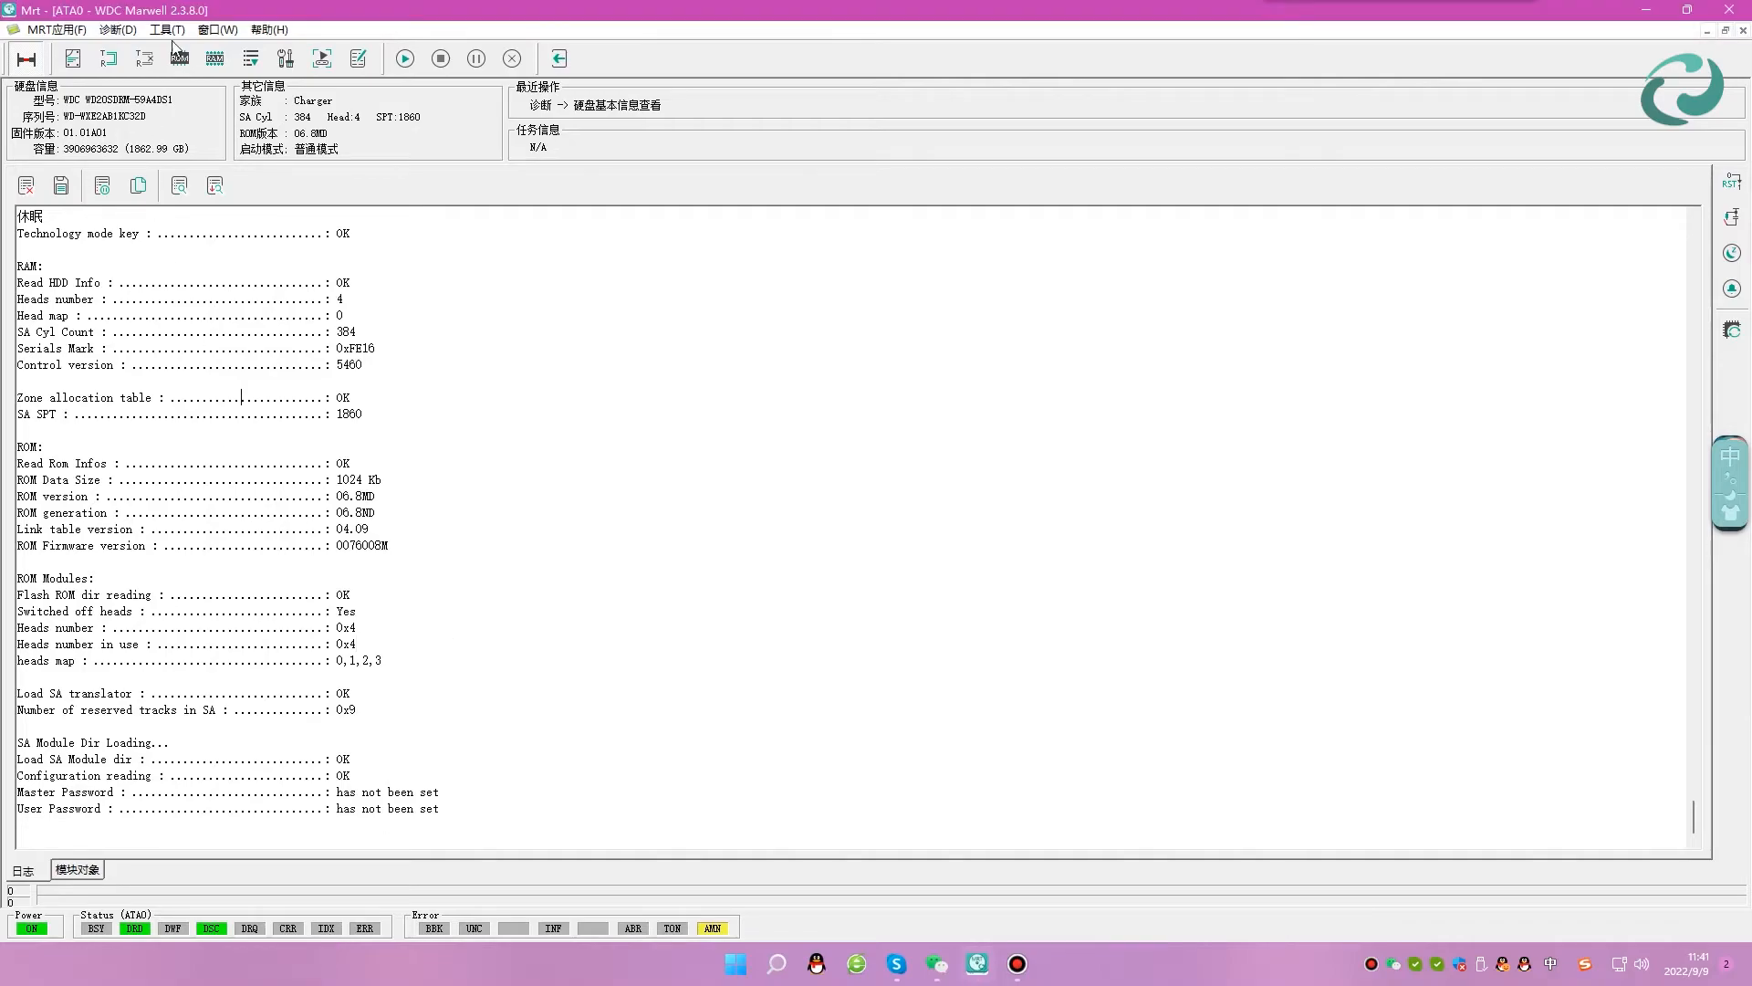
left_click(167, 29)
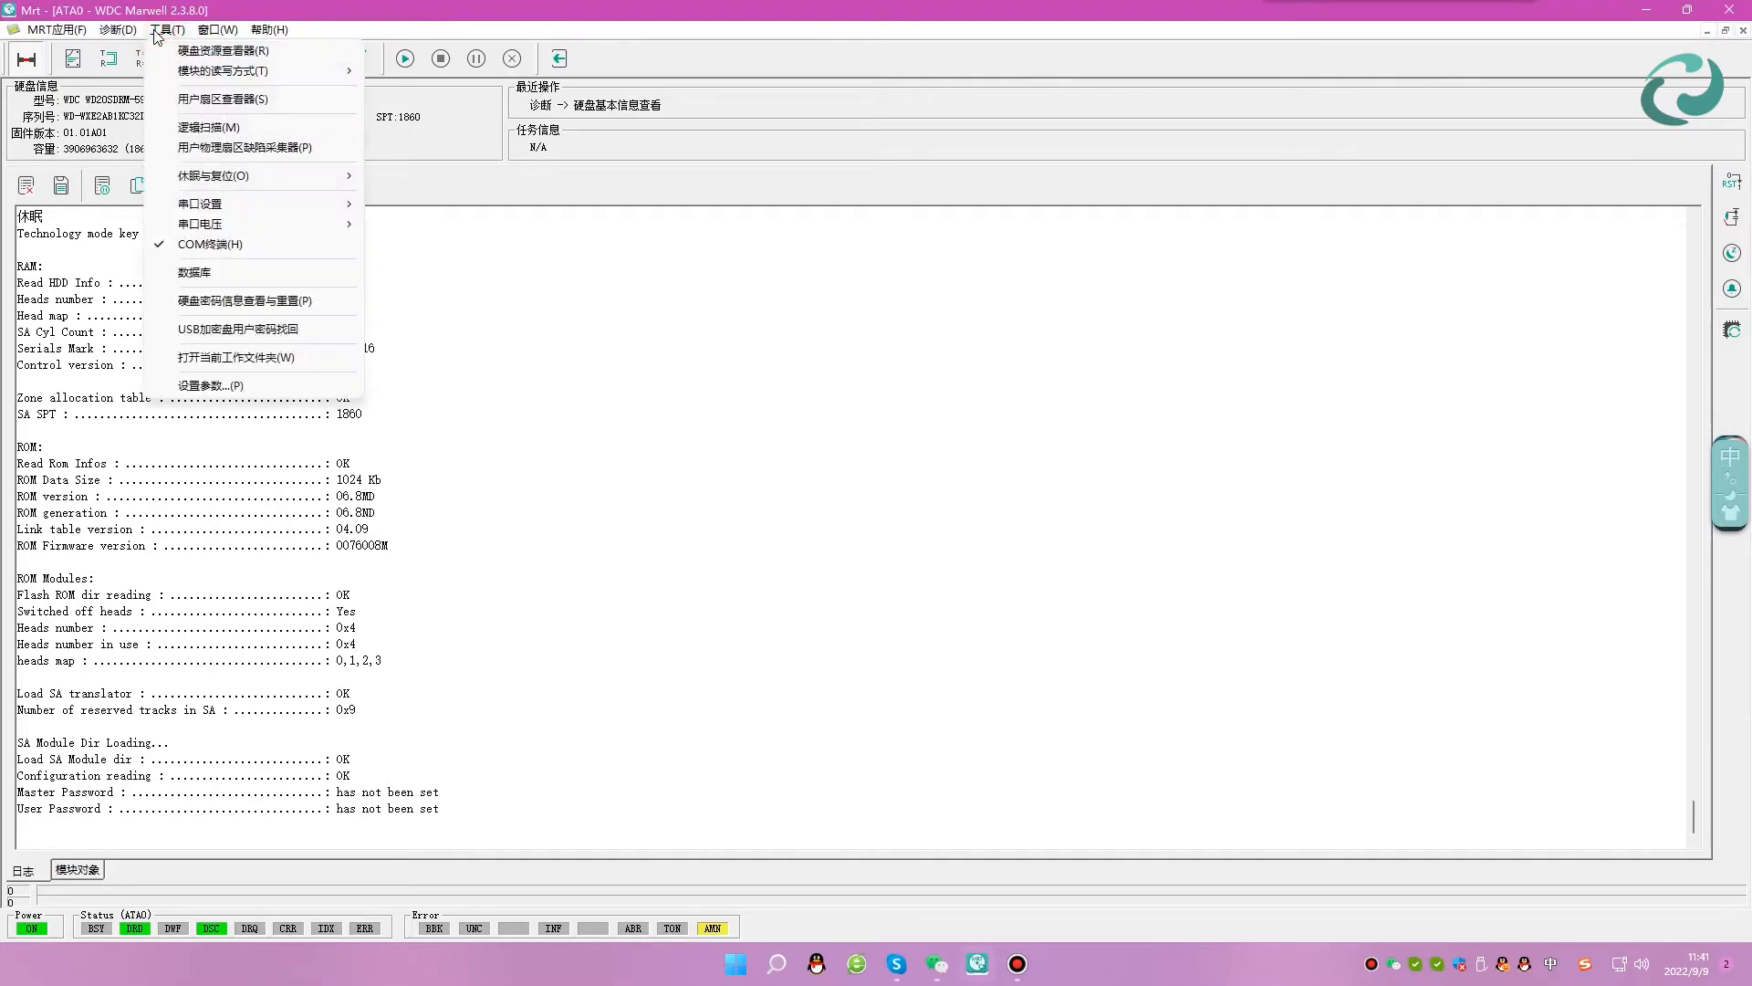
left_click(199, 101)
left_click(874, 521)
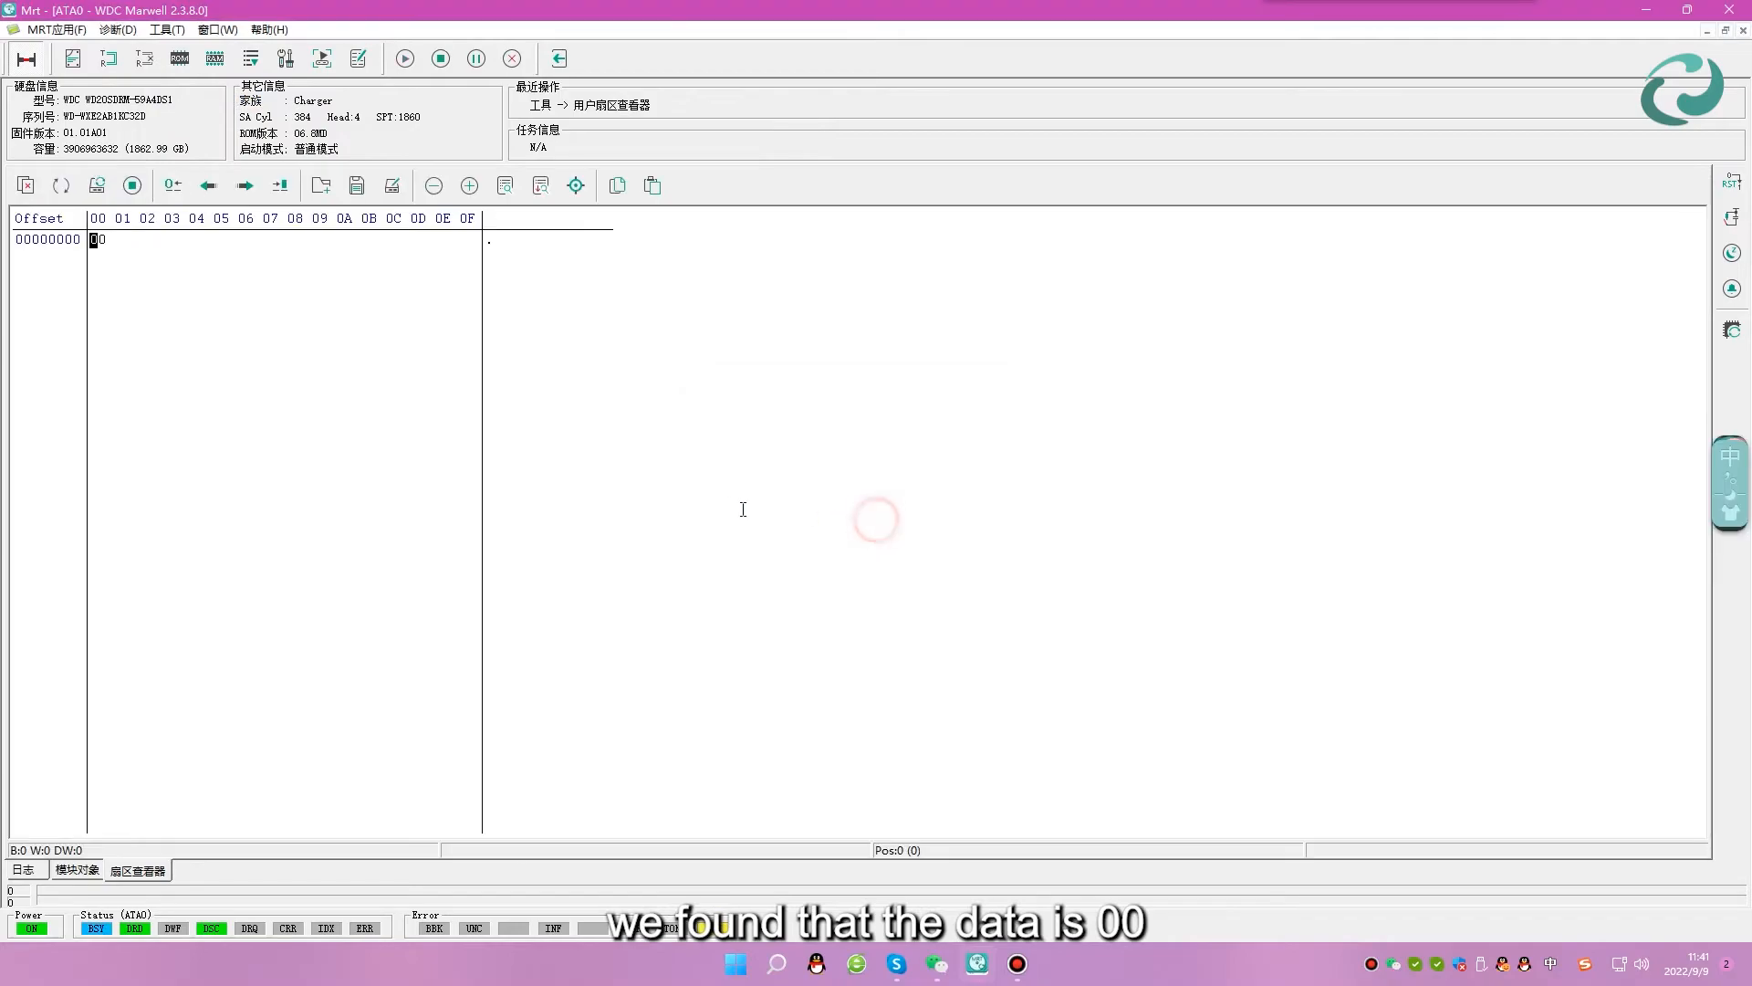
left_click_drag(295, 519, 267, 447)
left_click_drag(485, 705, 485, 712)
left_click(327, 459)
left_click(281, 186)
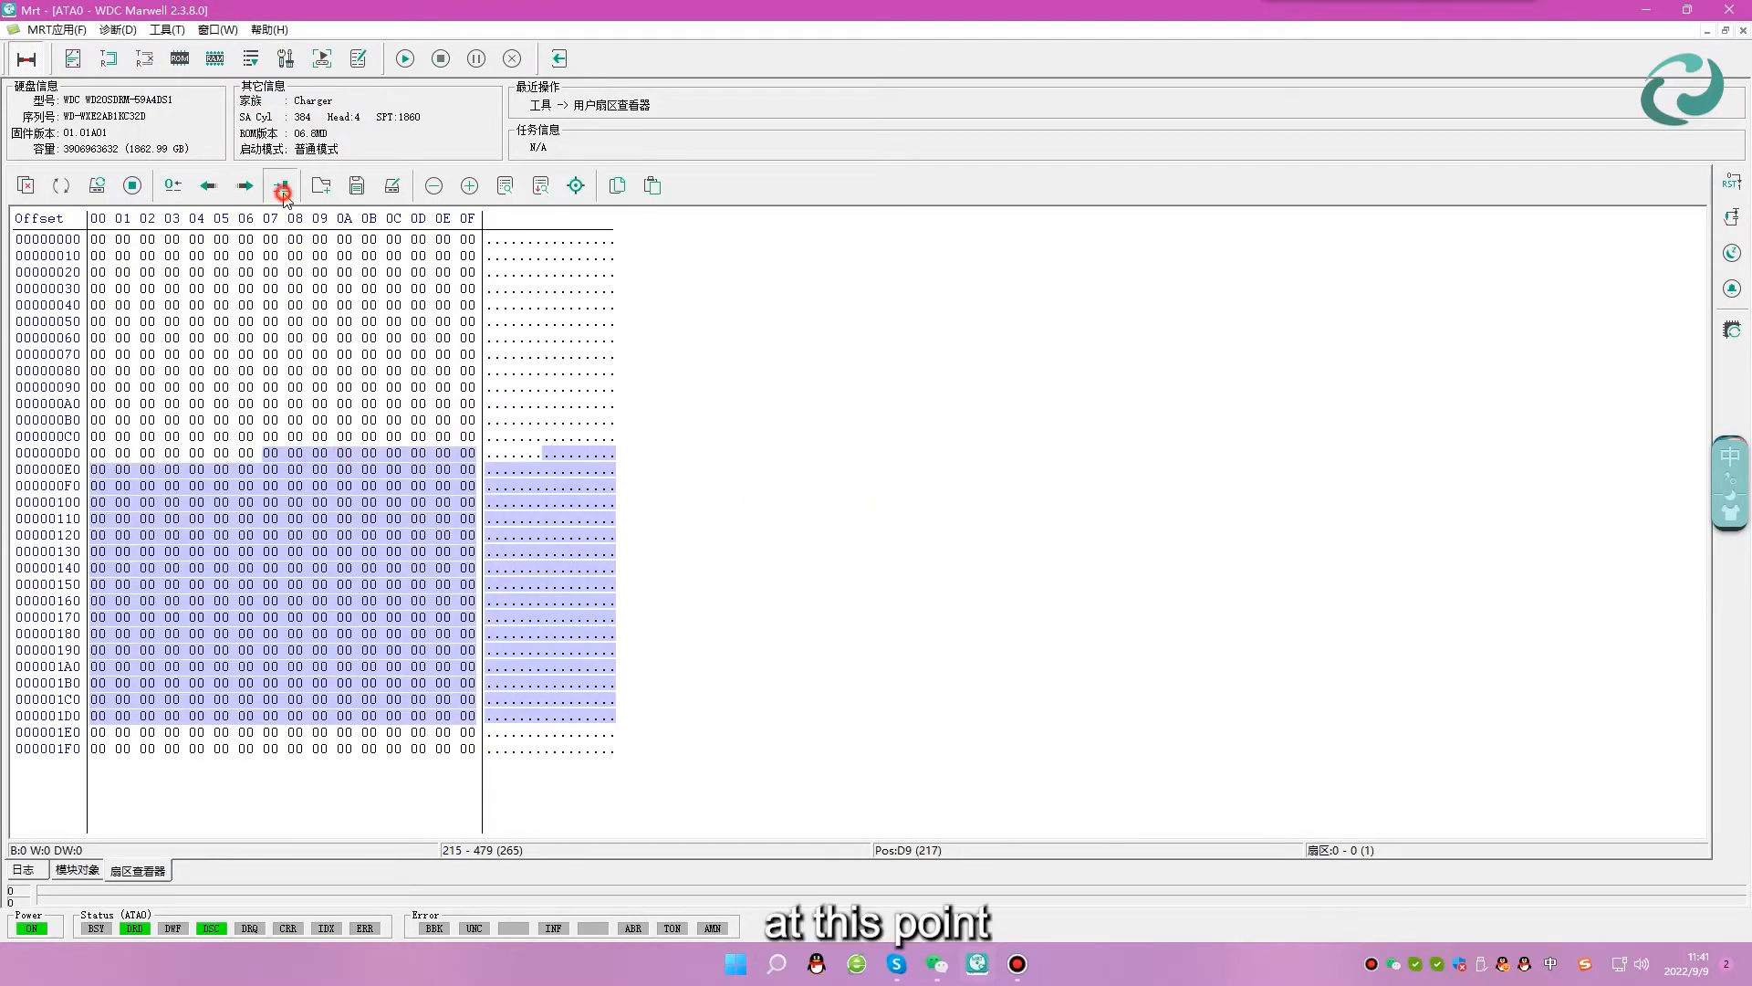
left_click(257, 301)
left_click(173, 188)
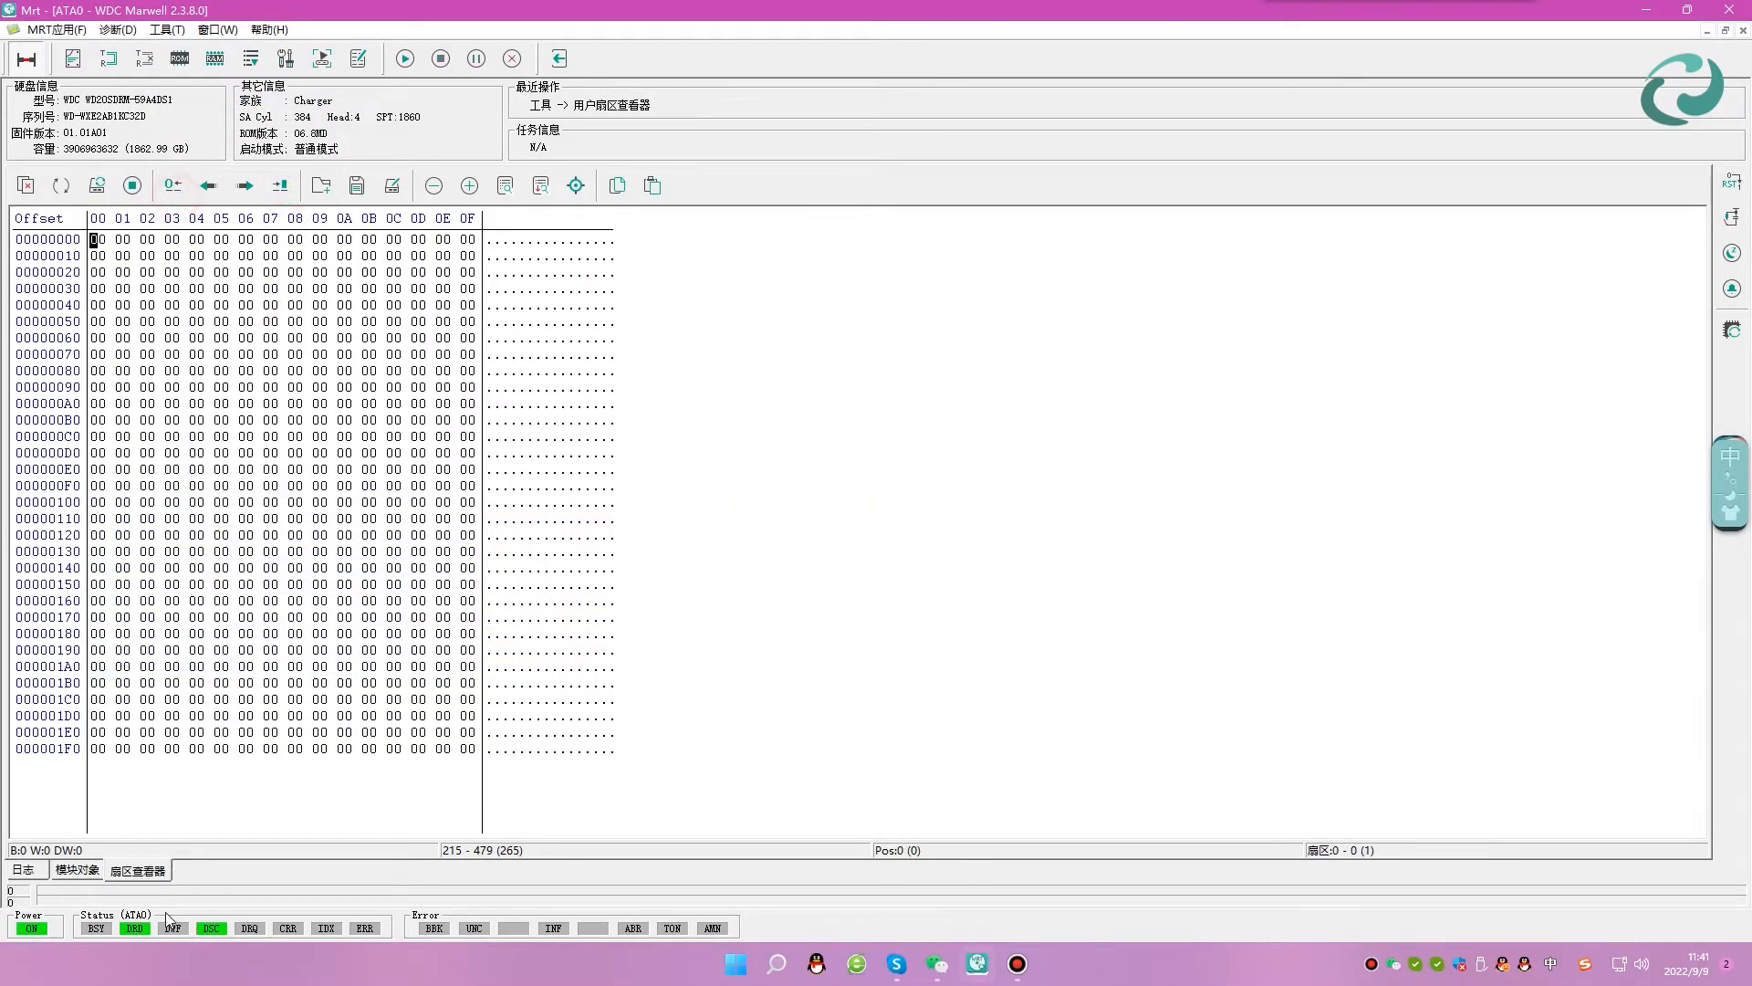
Open the T2 editor and load the T2 data from the module files in the backup's Modules_ByID folder.
left_click(43, 875)
left_click(254, 58)
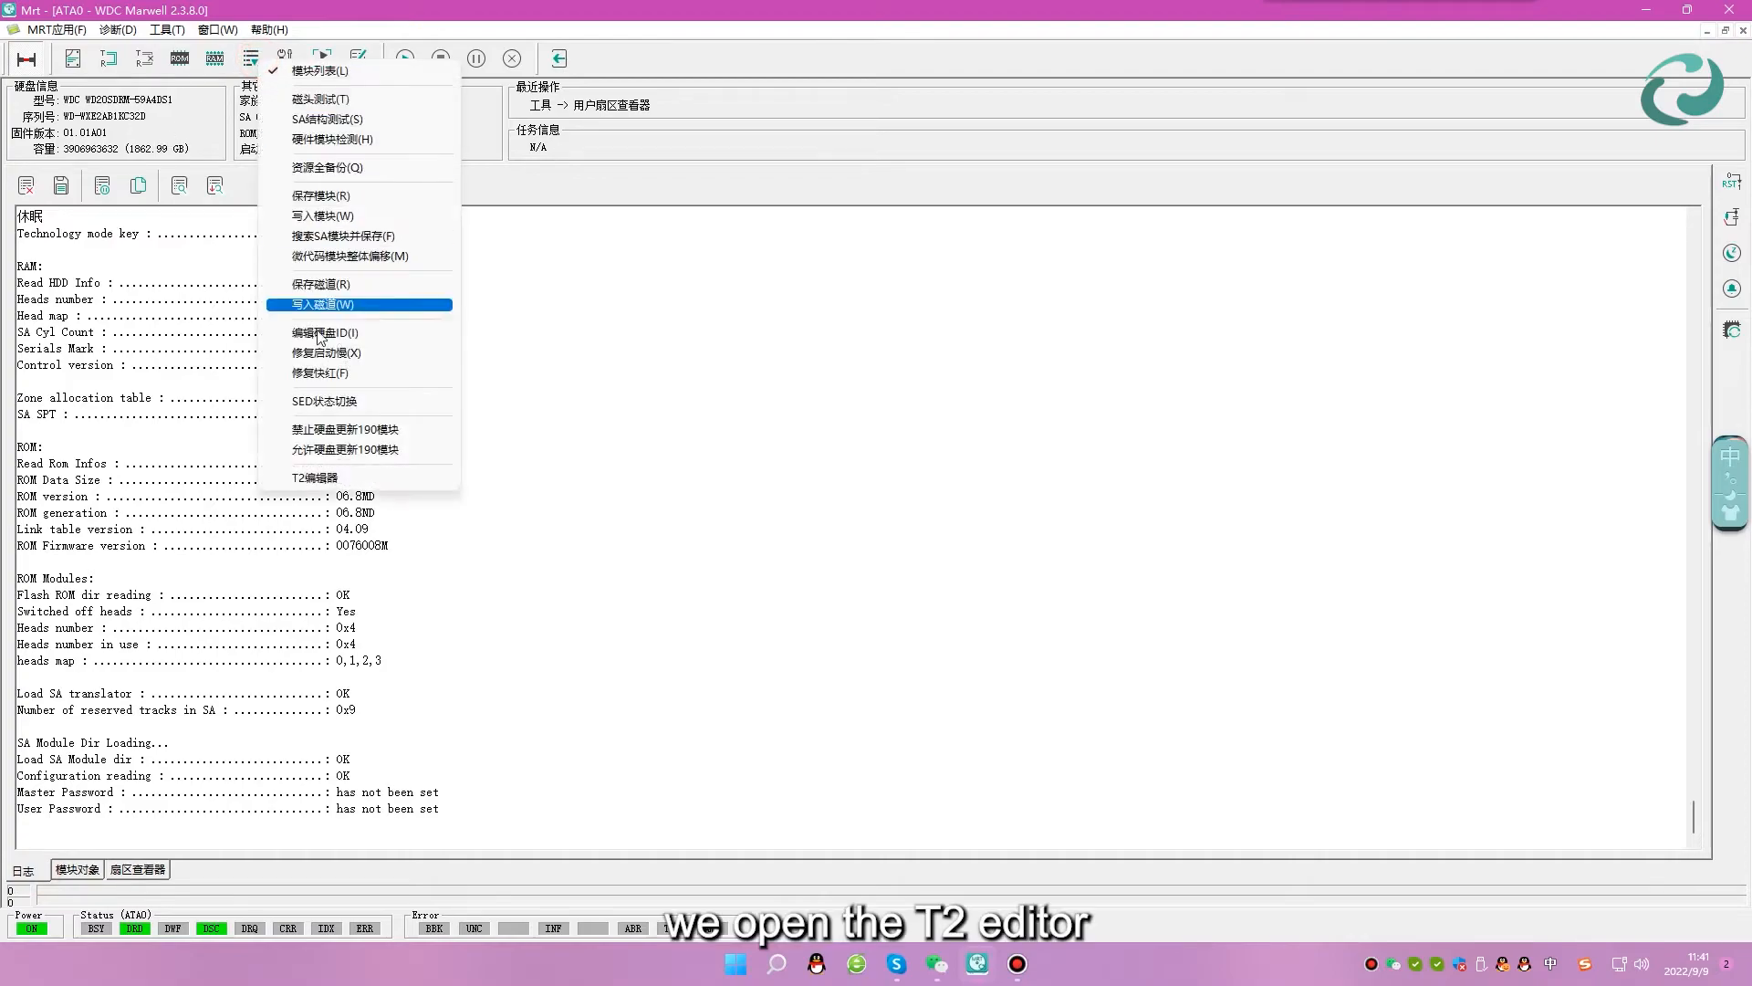
left_click(315, 477)
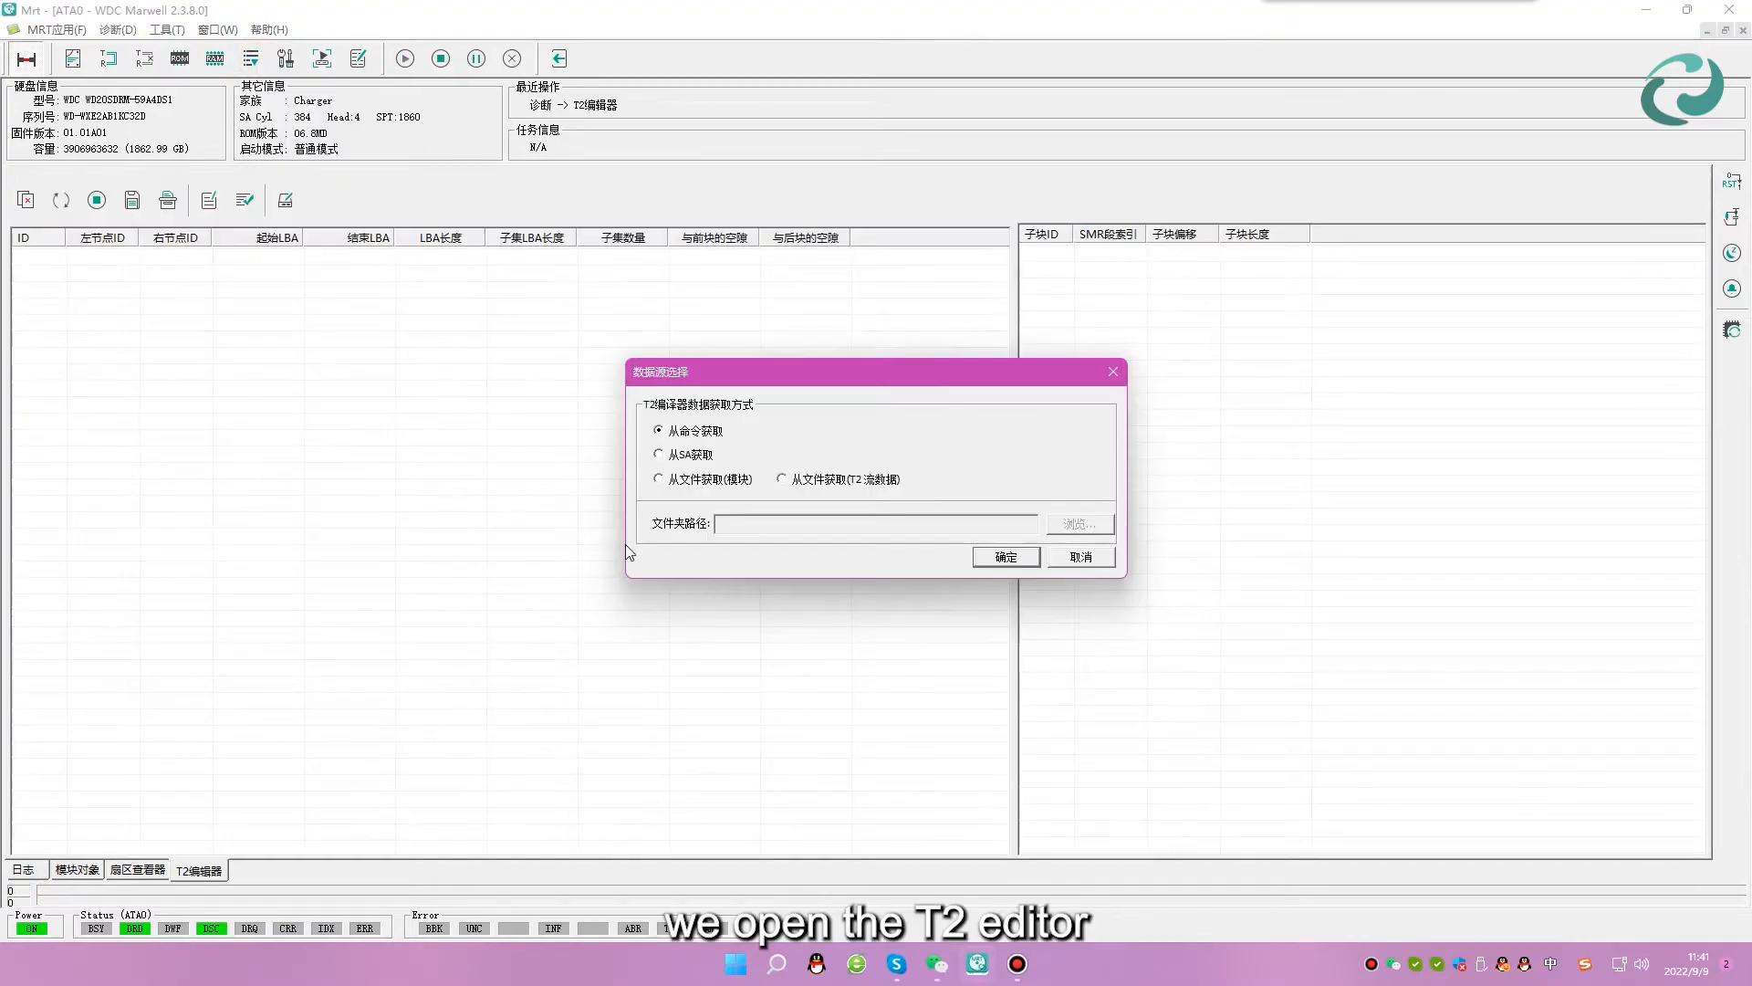
left_click(711, 479)
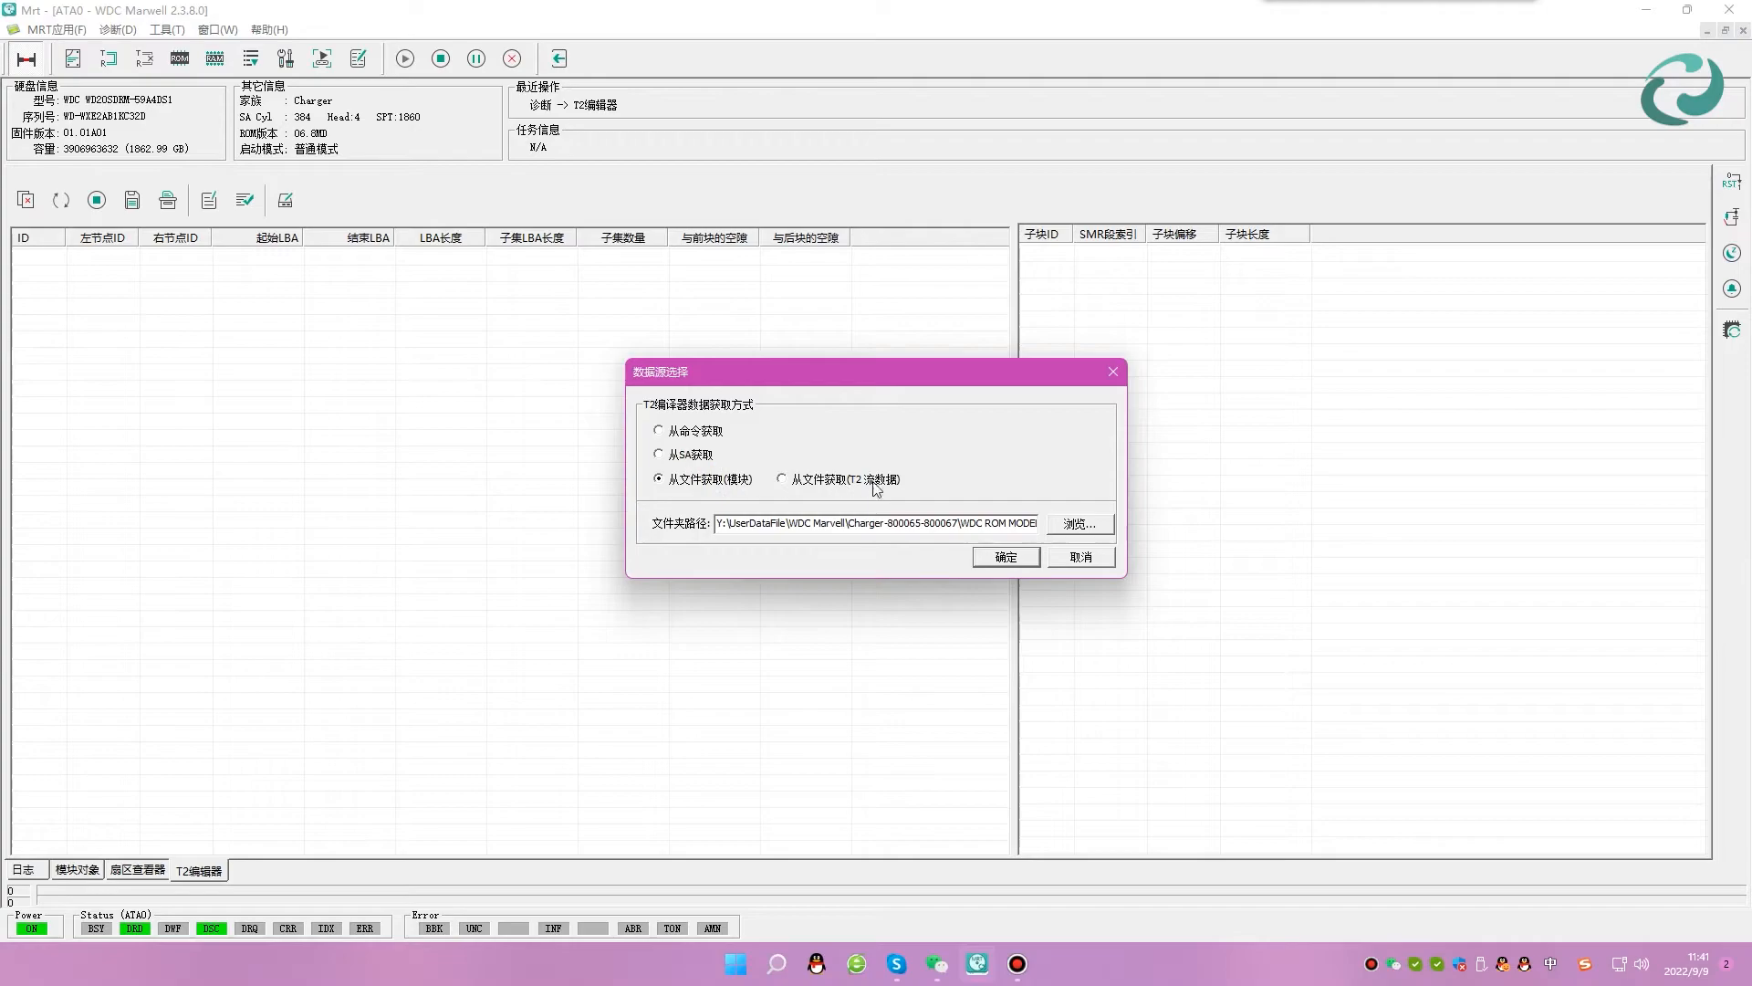
left_click(1082, 525)
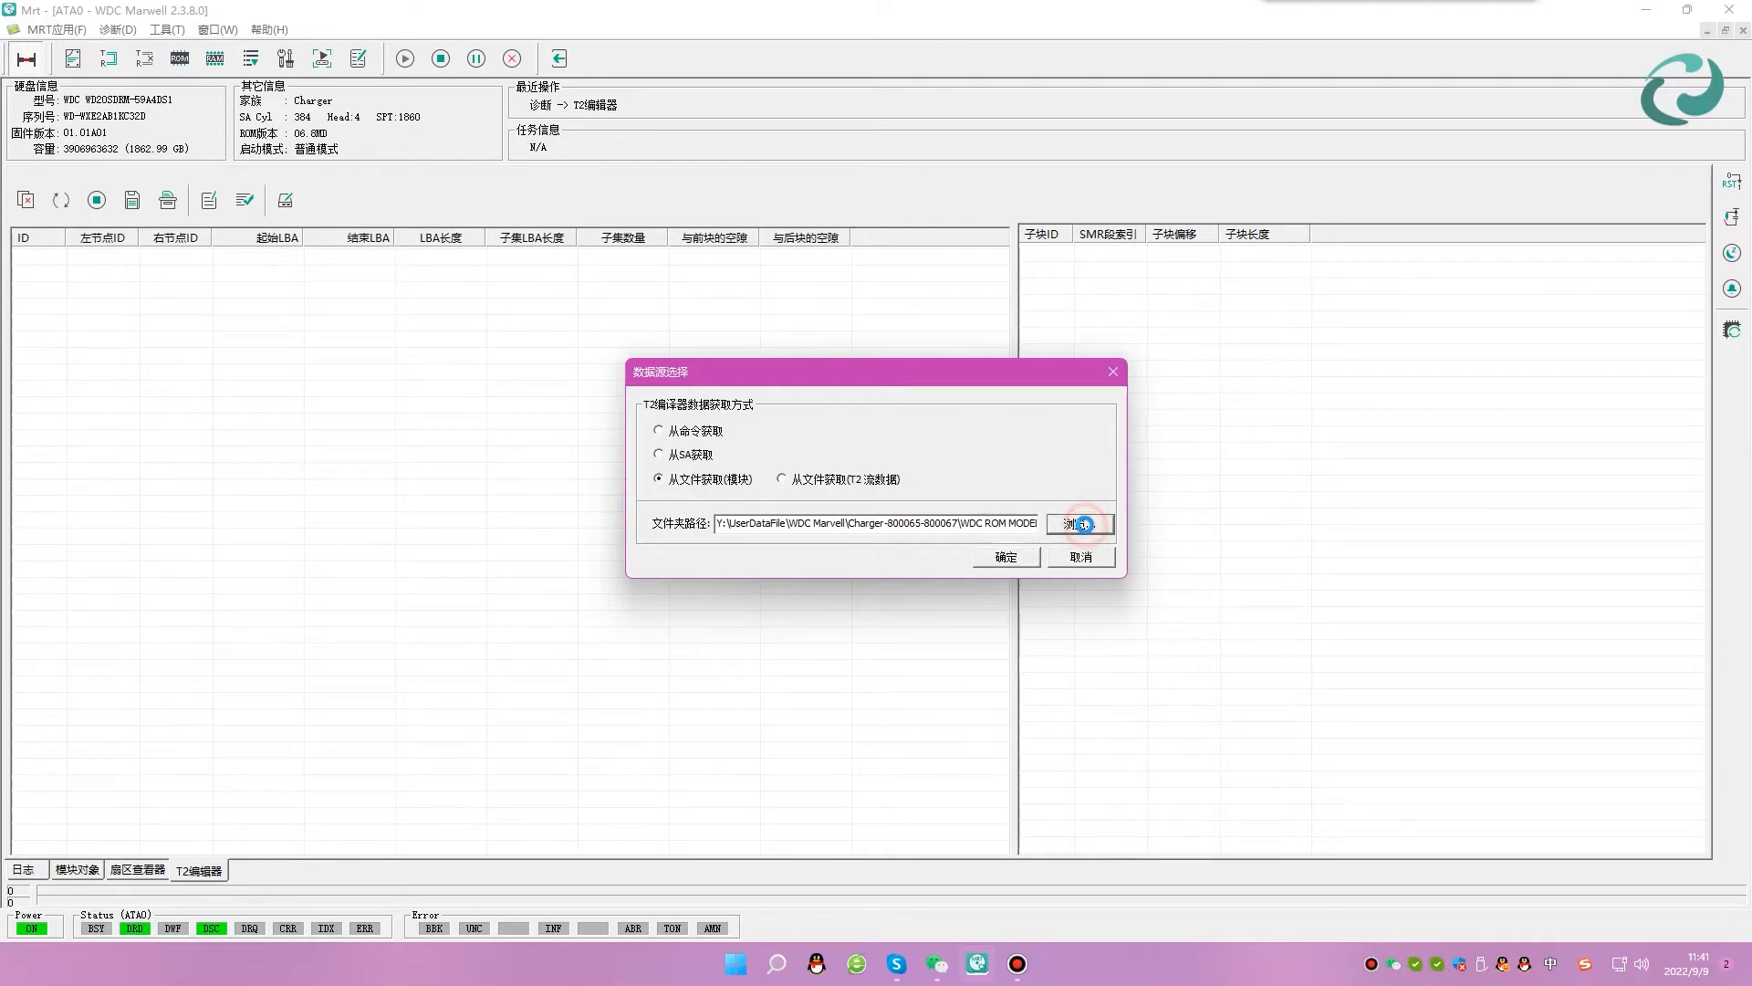
left_click(791, 460)
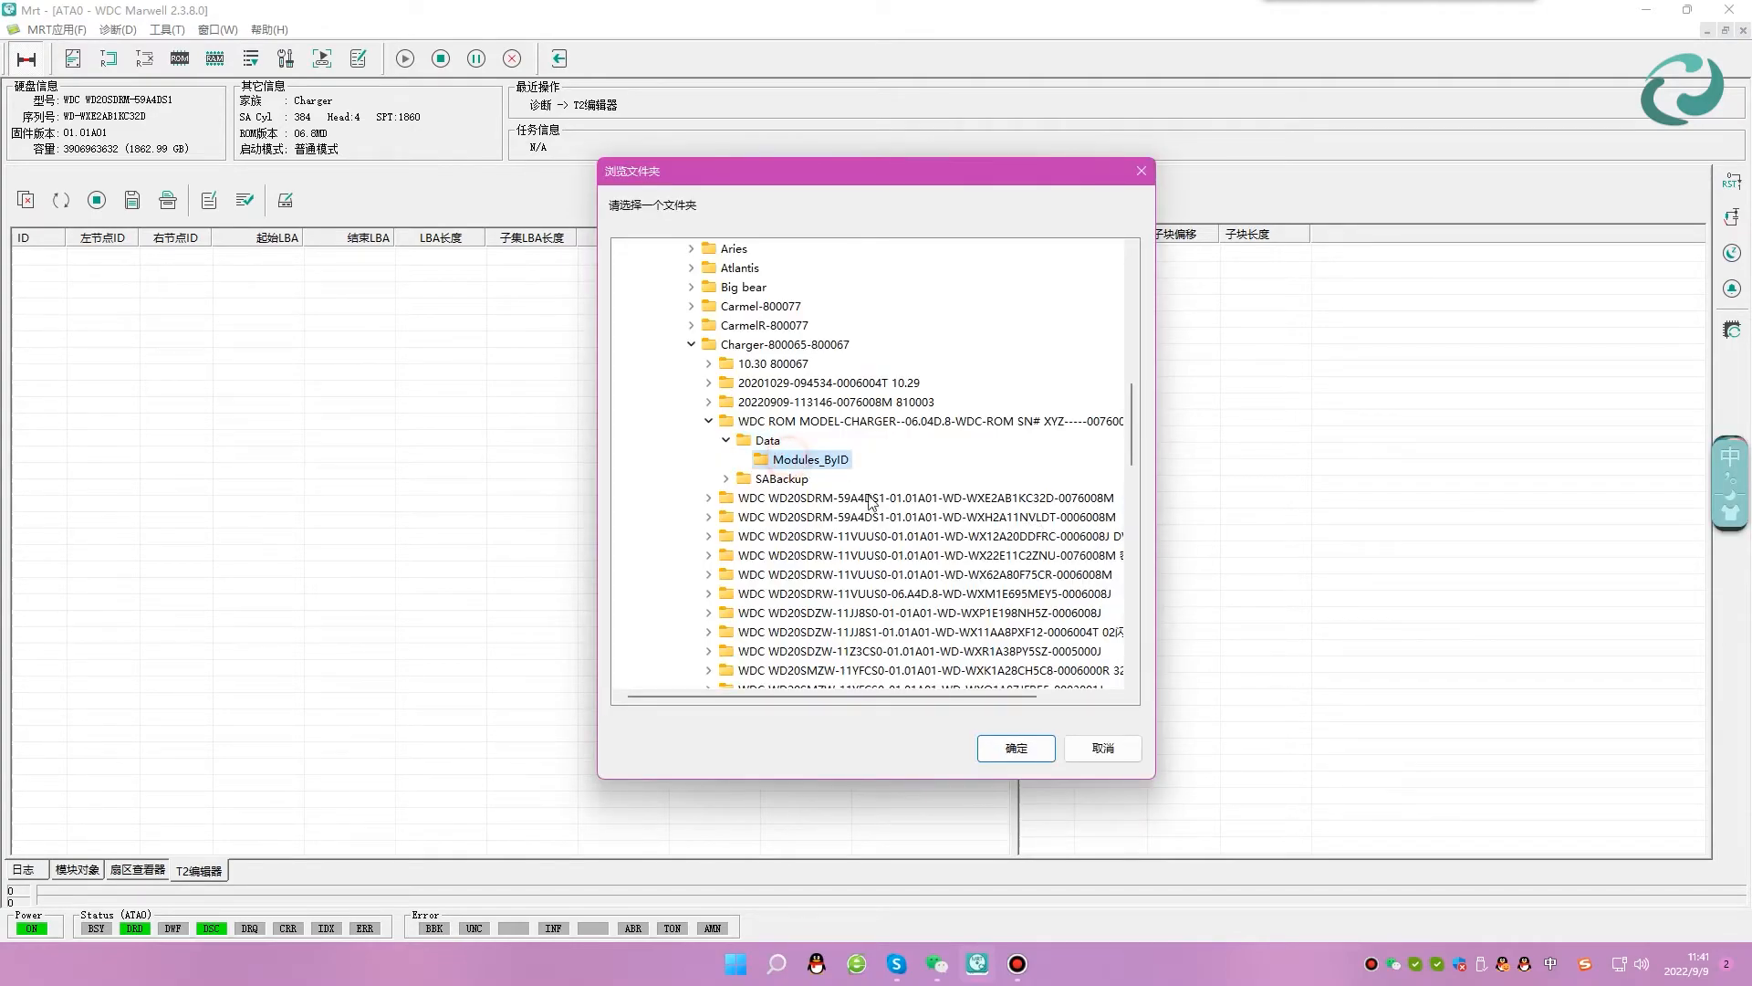
left_click(1015, 747)
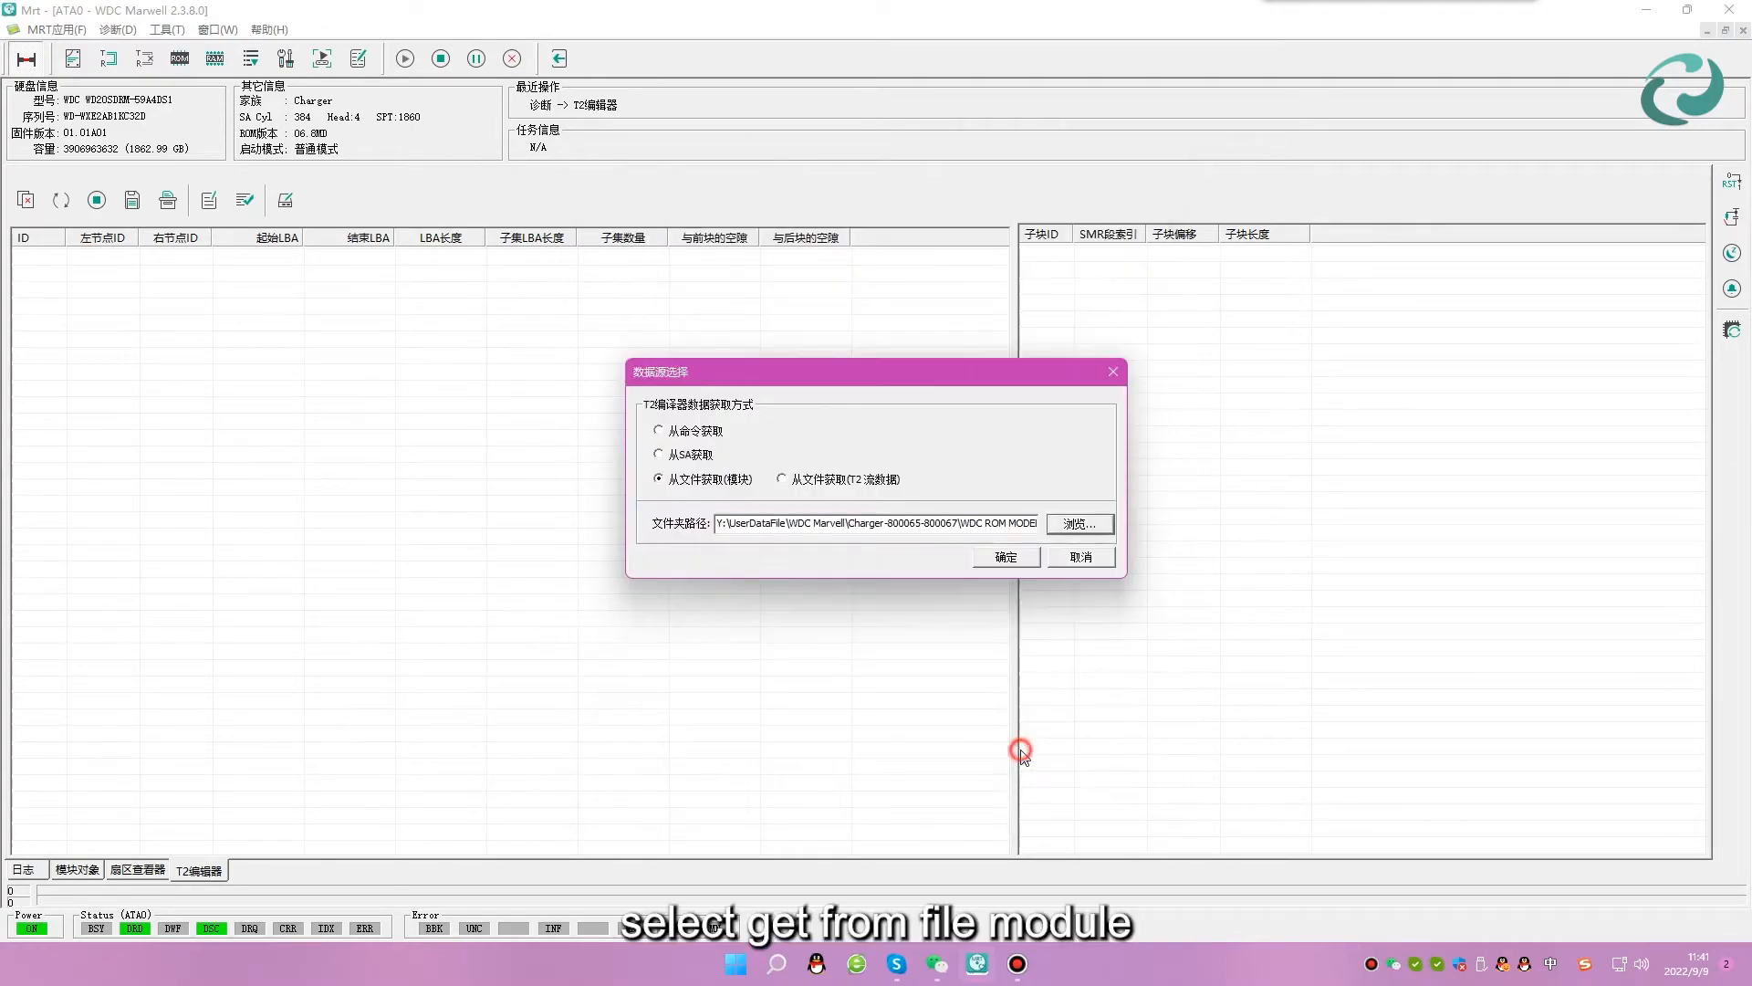
left_click(1008, 557)
Inspect several entries of the loaded T2 table and their sub-blocks for valid check marks.
left_click(482, 388)
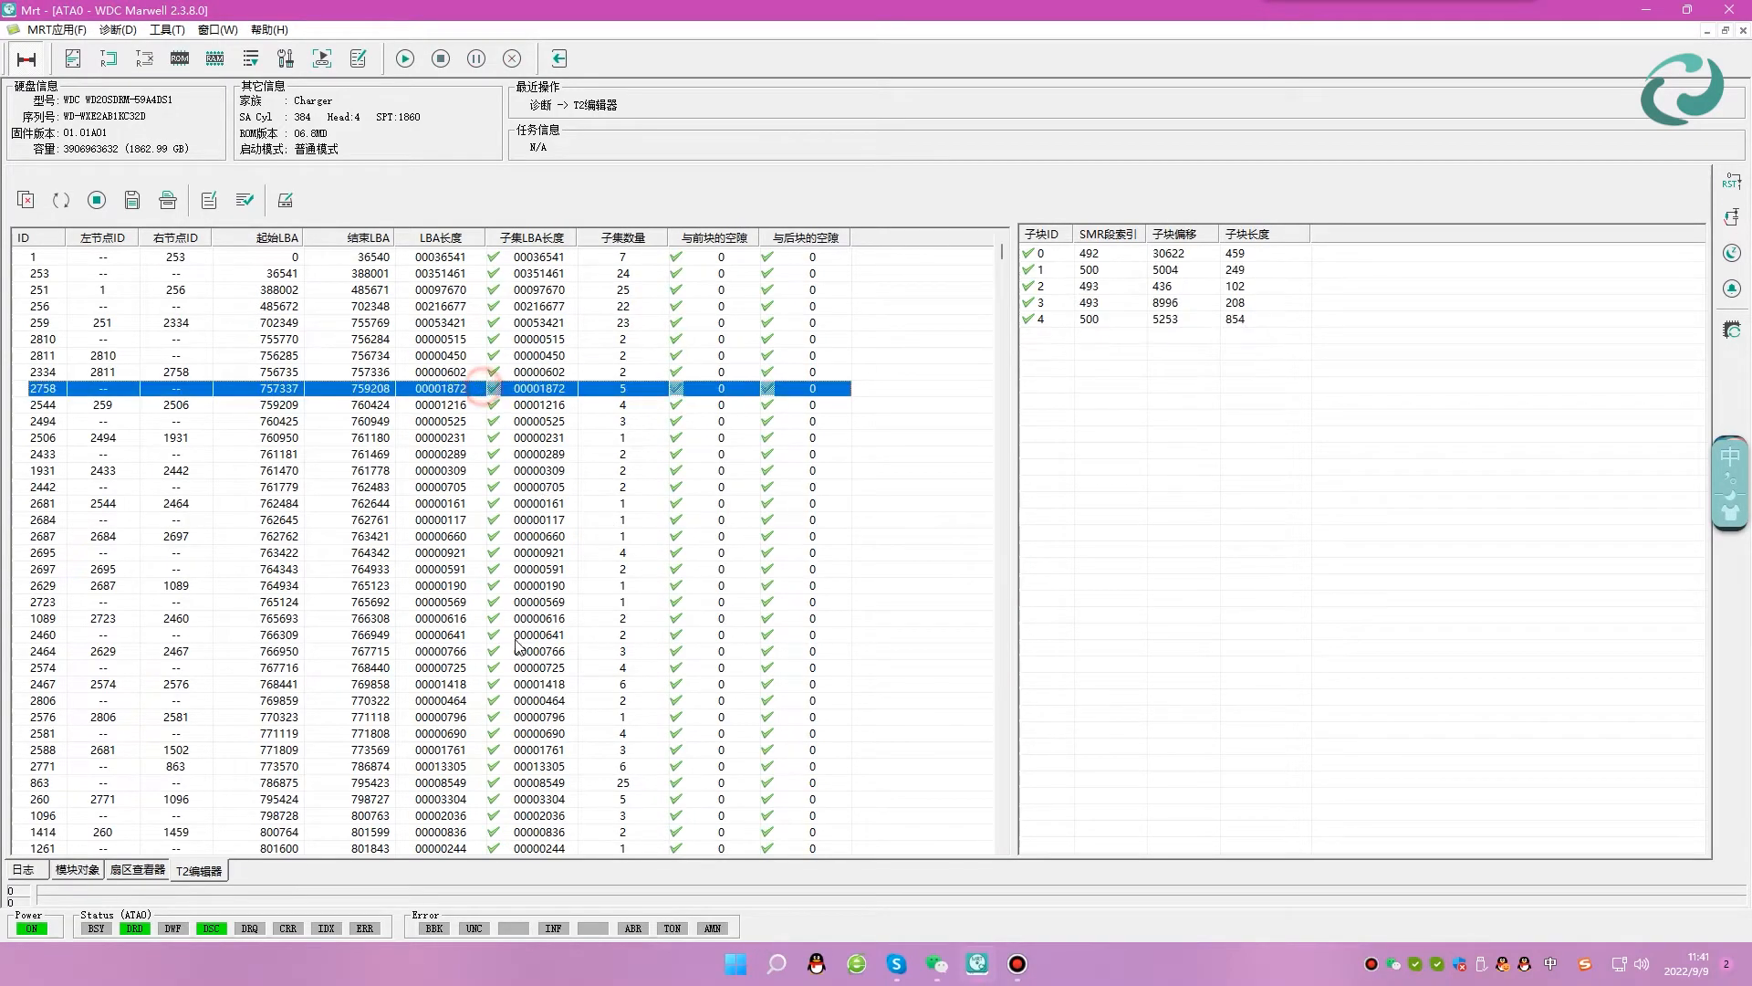
left_click(497, 571)
left_click(498, 685)
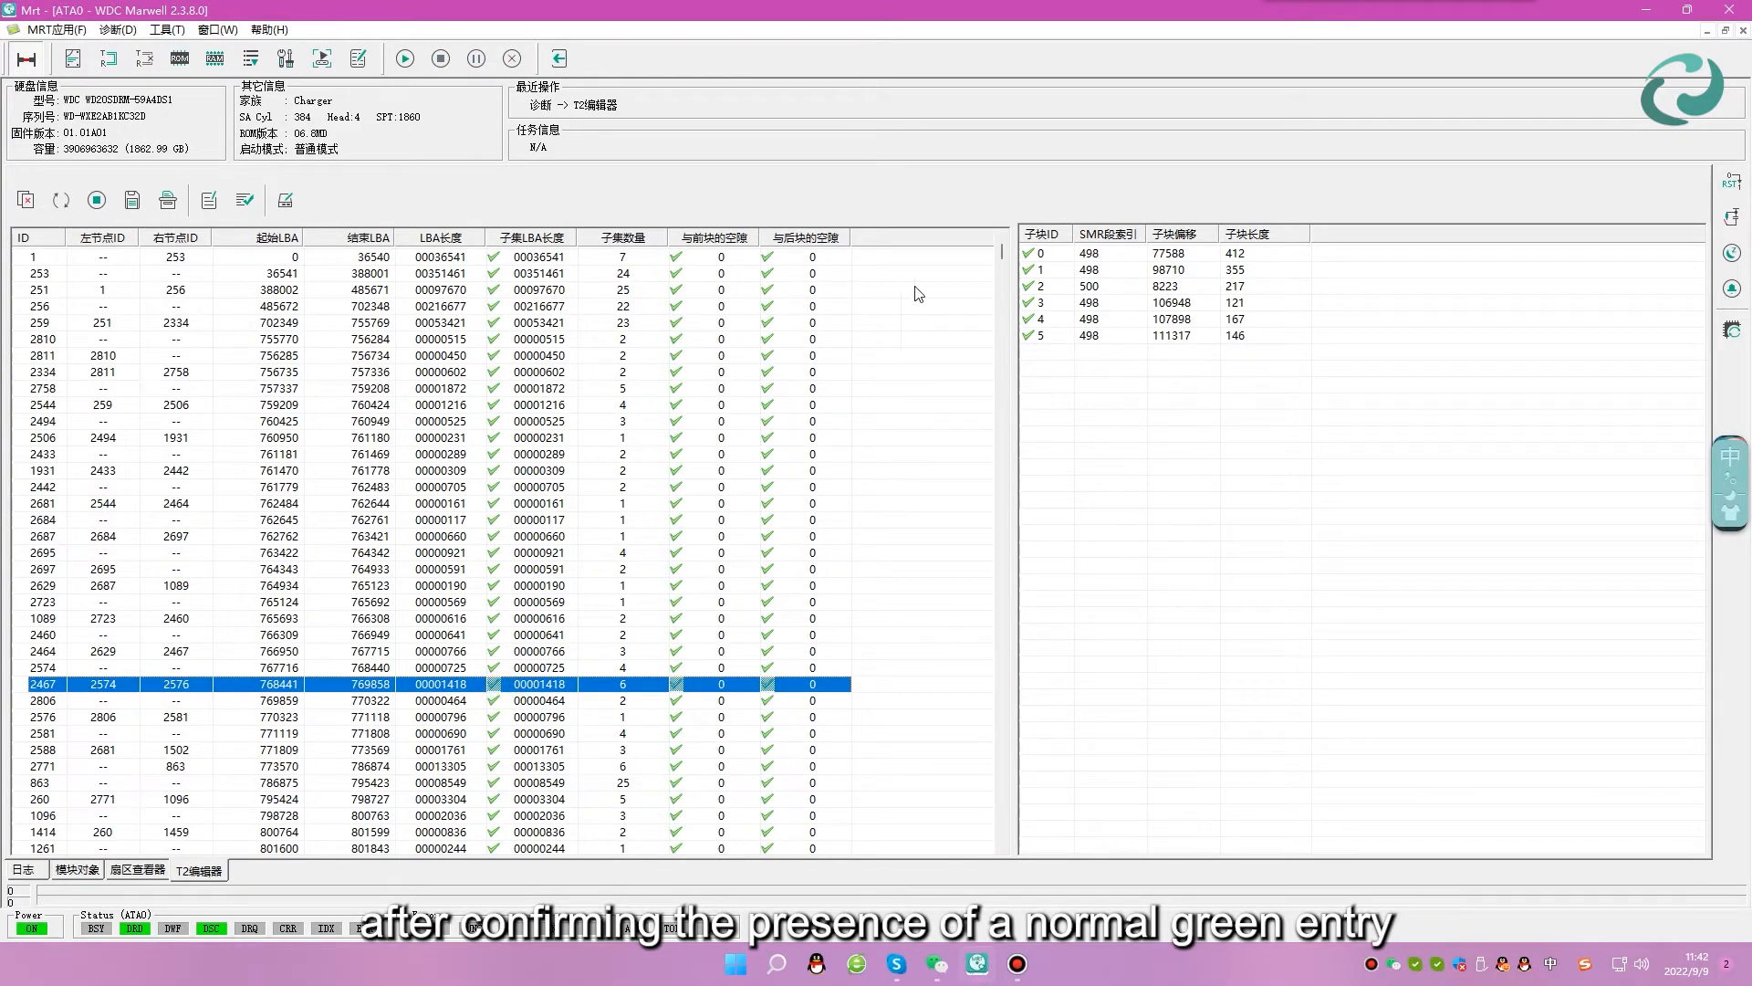
mouse_move(1003, 250)
left_mouse_down()
mouse_move(1026, 437)
mouse_move(1003, 254)
left_mouse_up()
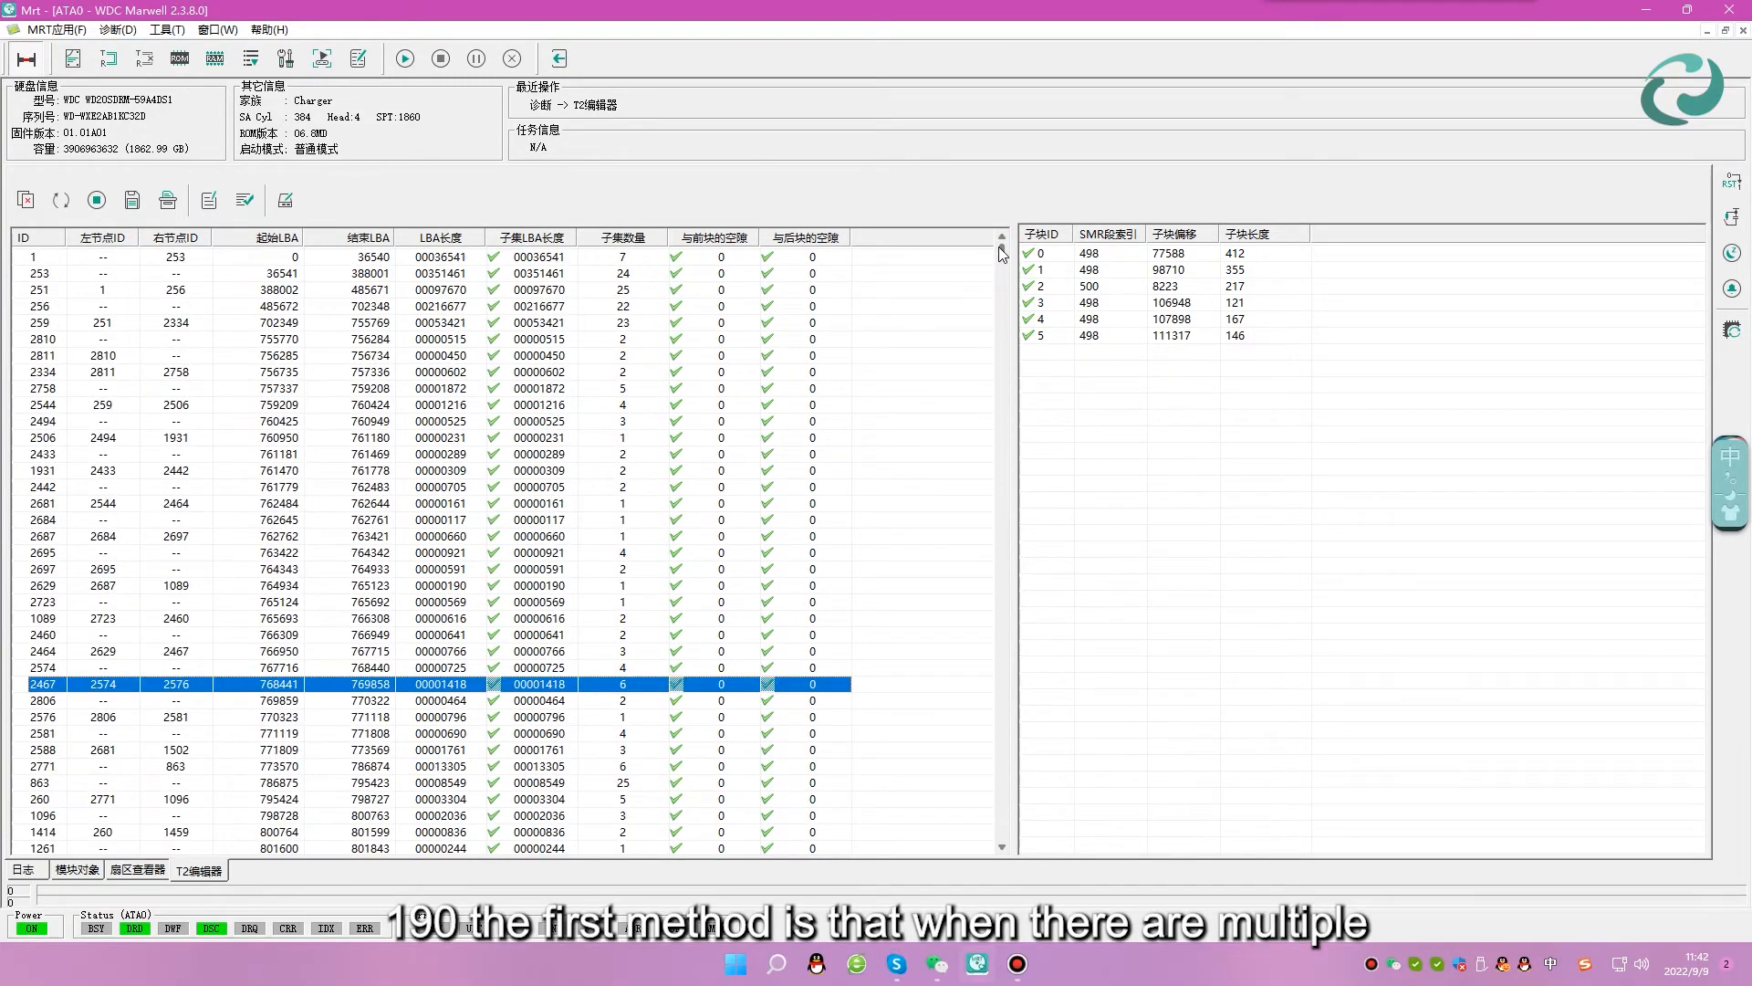
Rebuild the T2 table, save the original T2 data as T2RowData.bin in the Data folder, and check the file there.
left_click(168, 203)
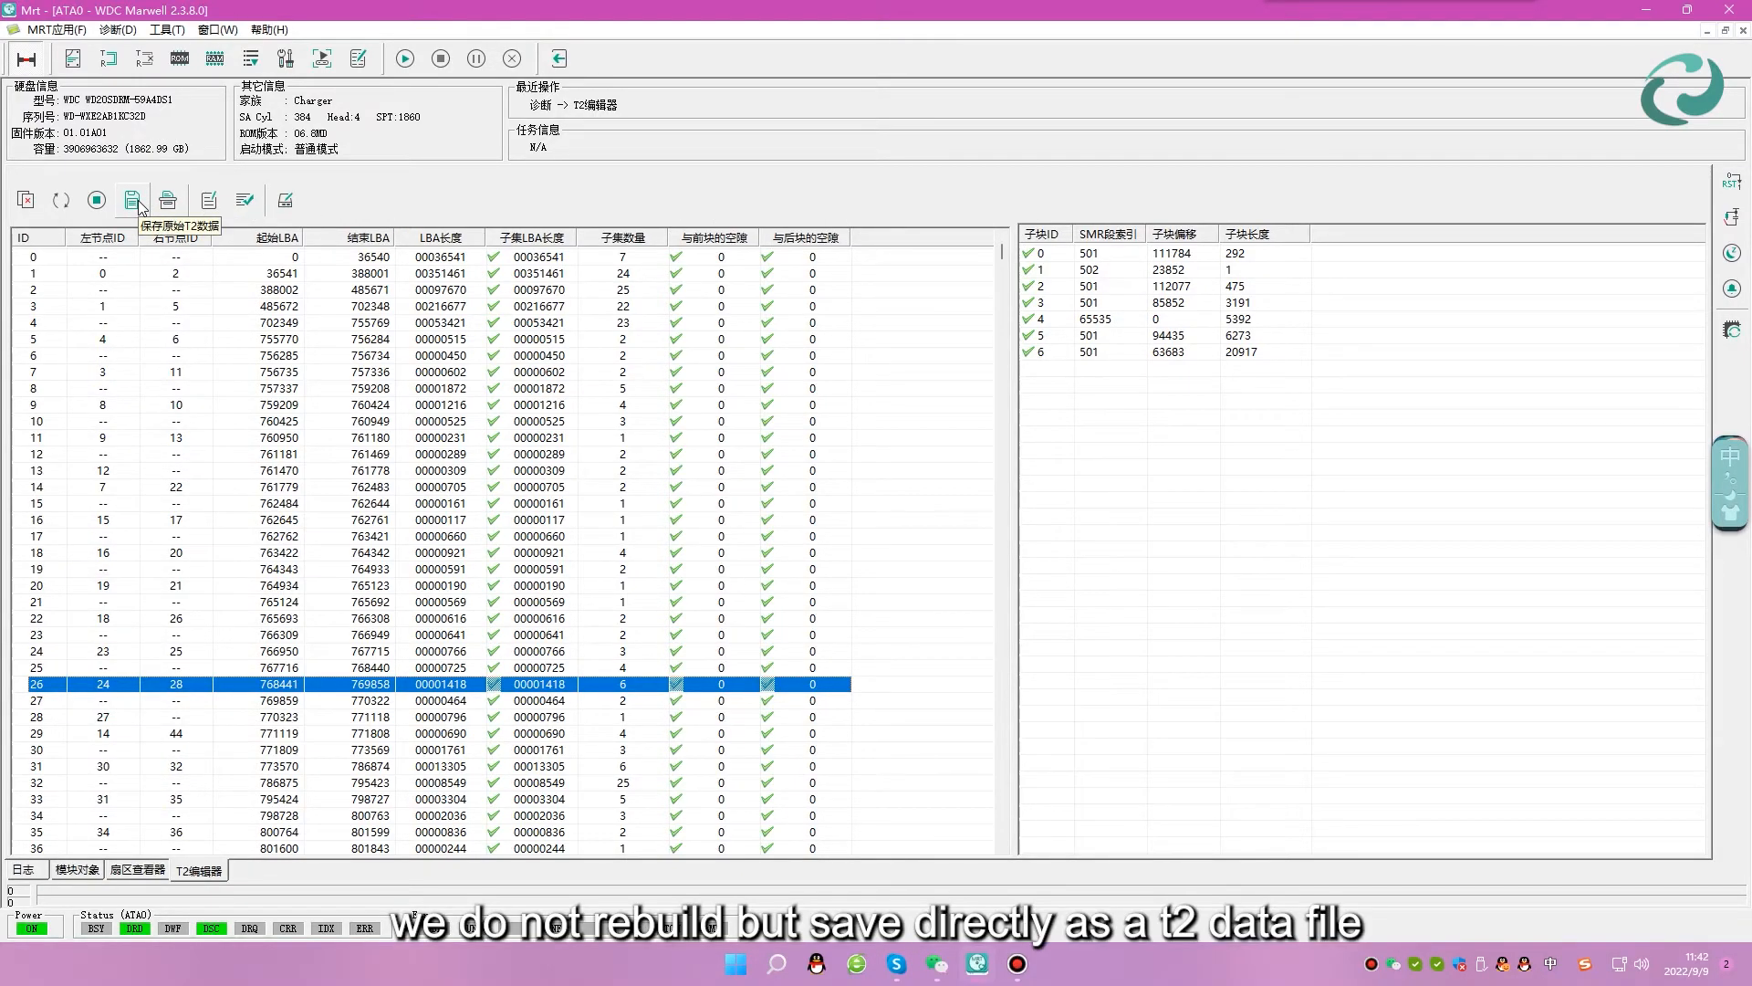
left_click(134, 201)
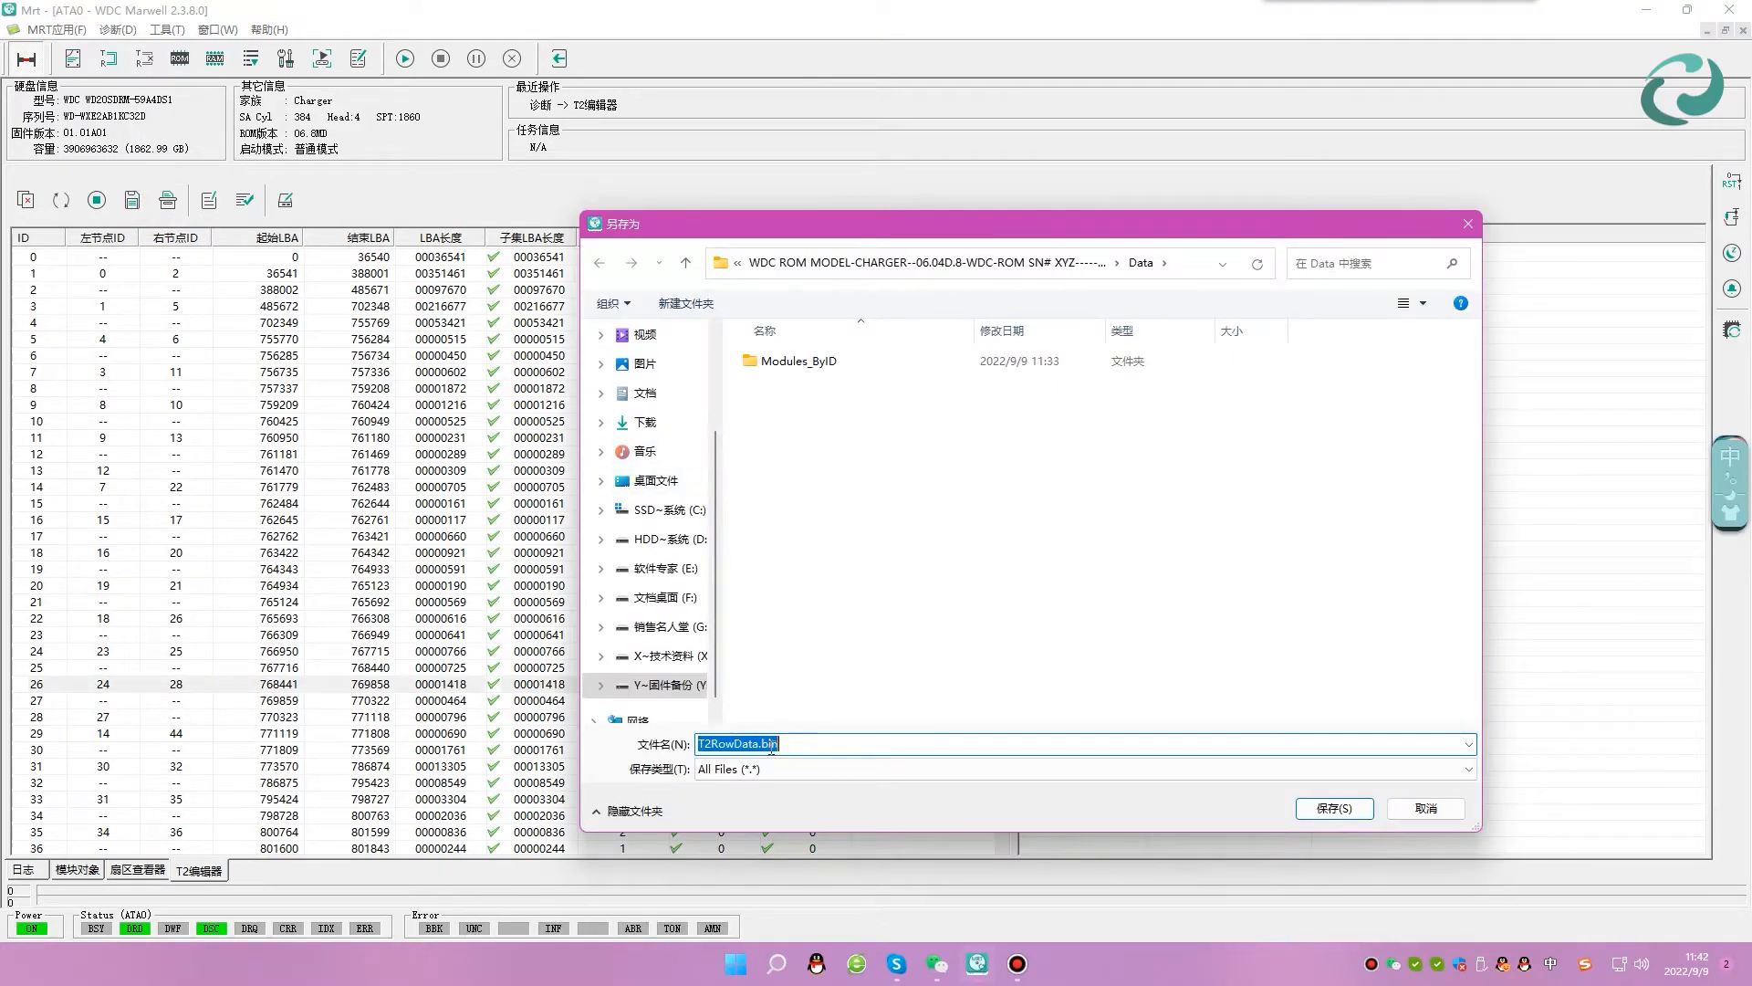
left_click(802, 744)
key("Return")
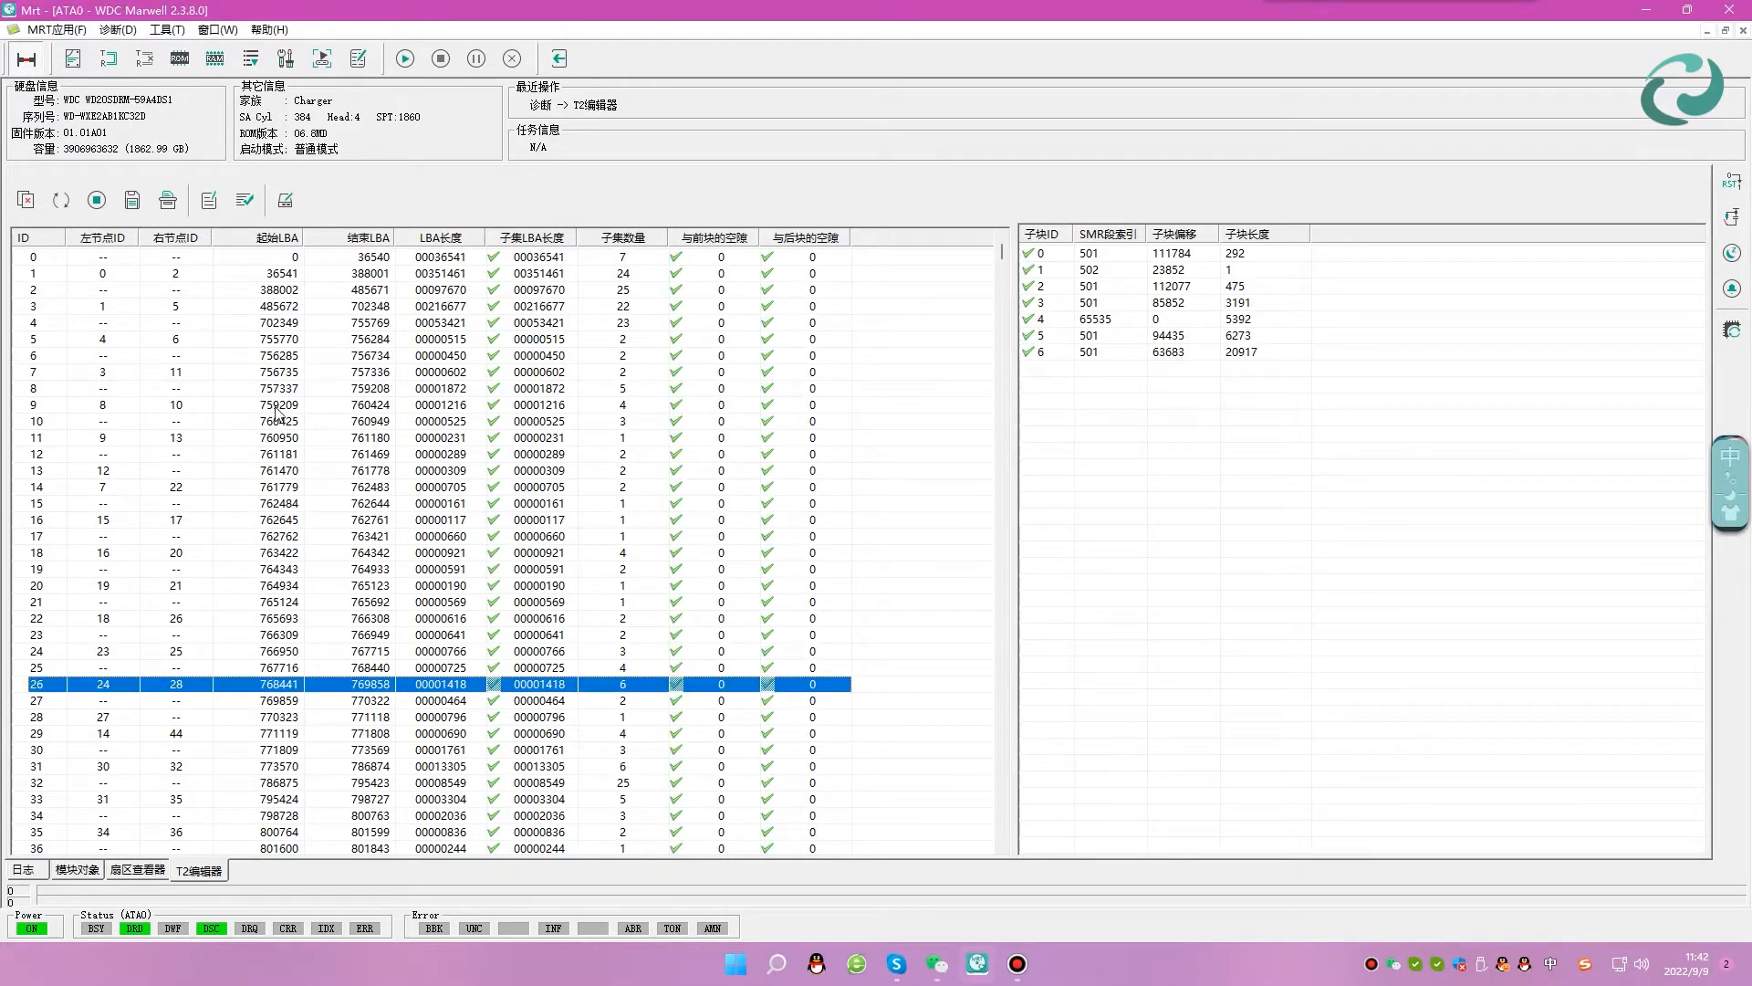
left_click(132, 200)
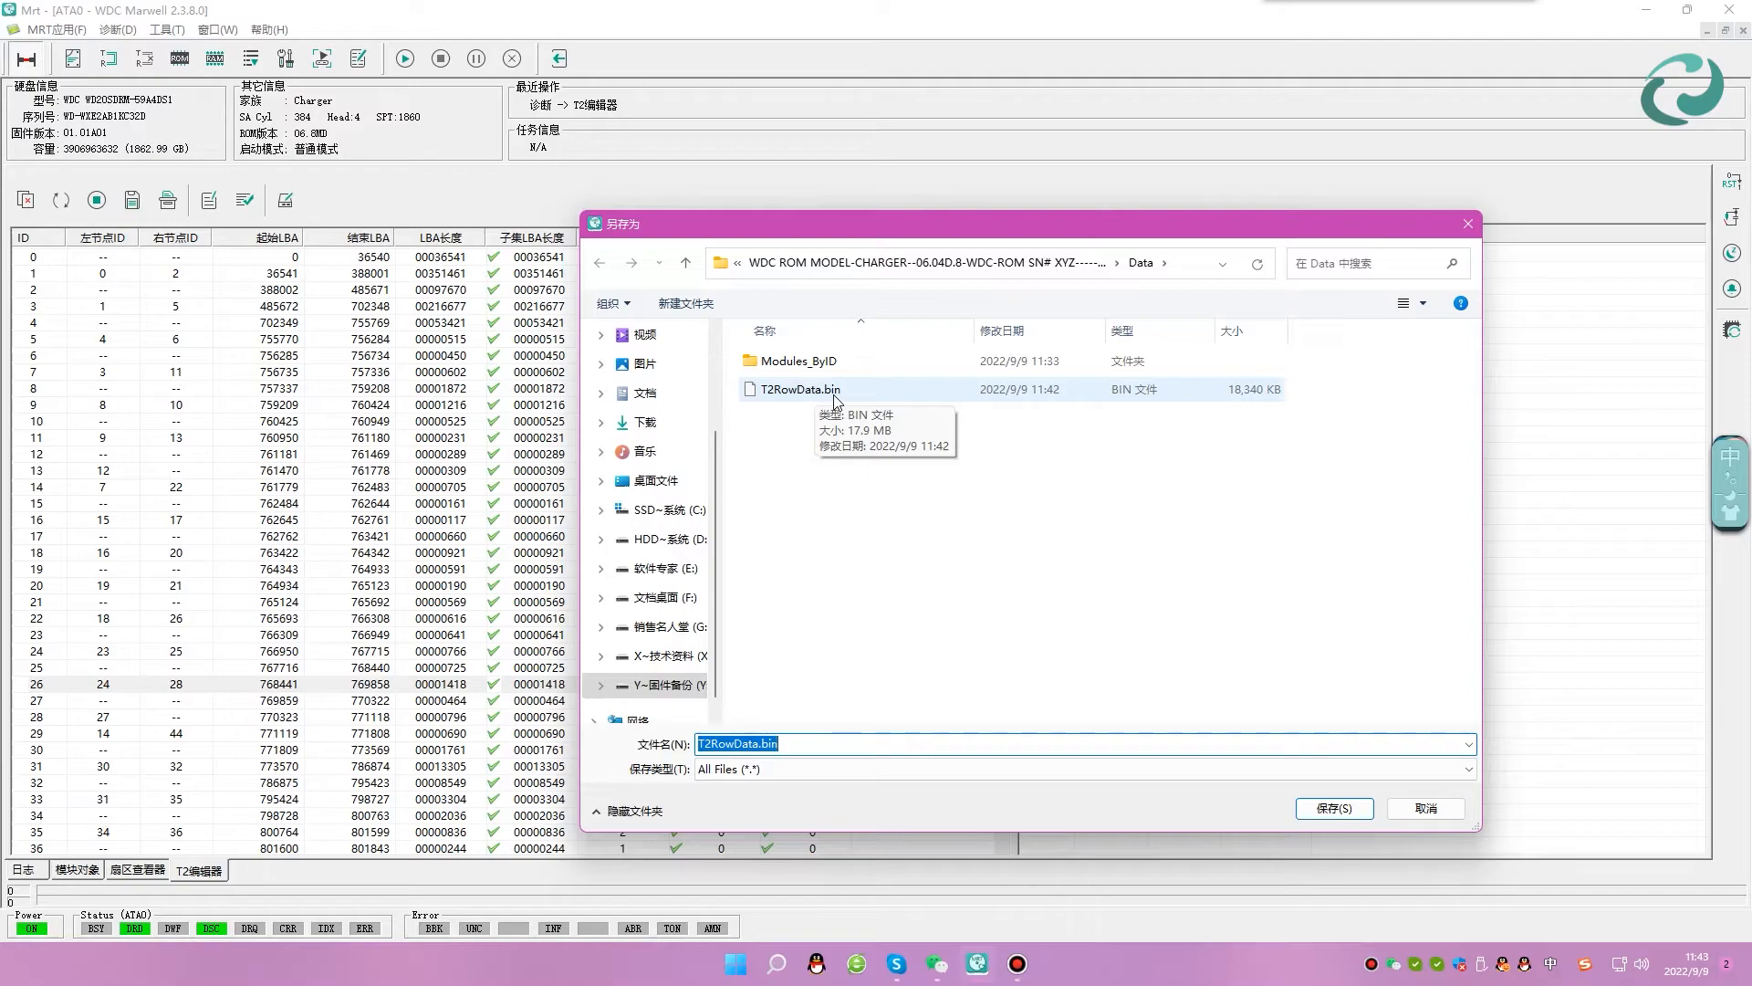
left_click(1430, 809)
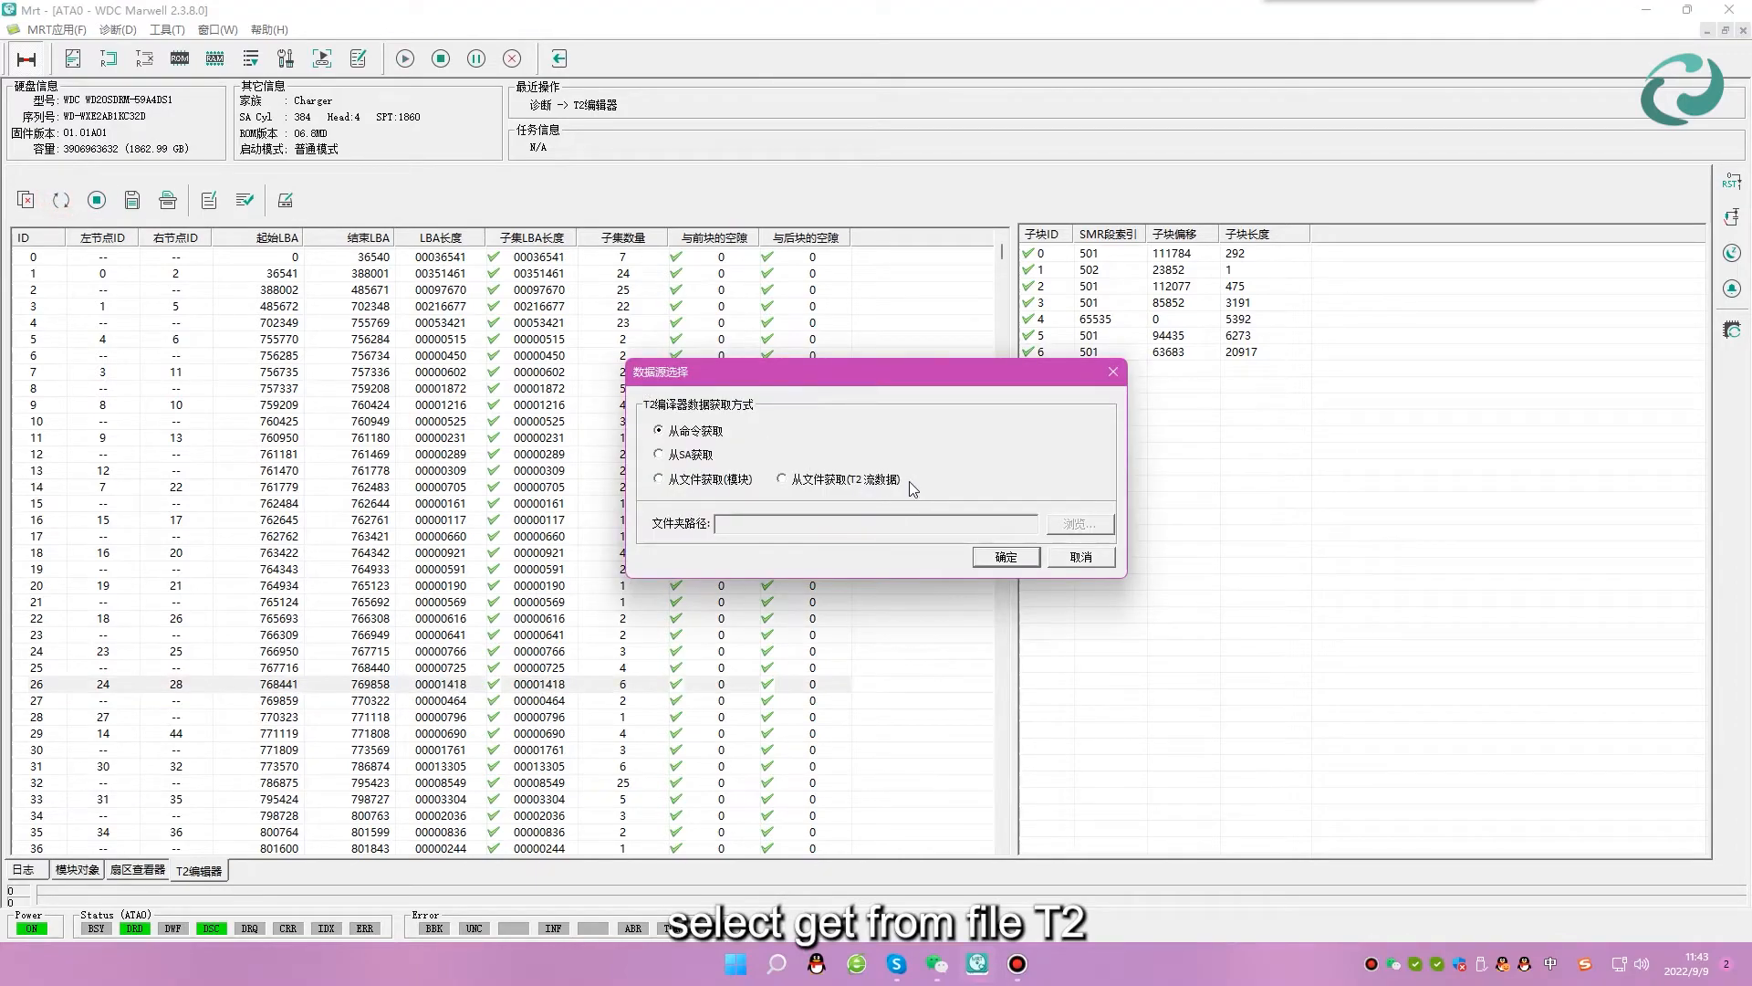
Load T2RowData.bin from the Data folder into the T2 editor as T2 stream data.
left_click(829, 482)
left_click(1075, 524)
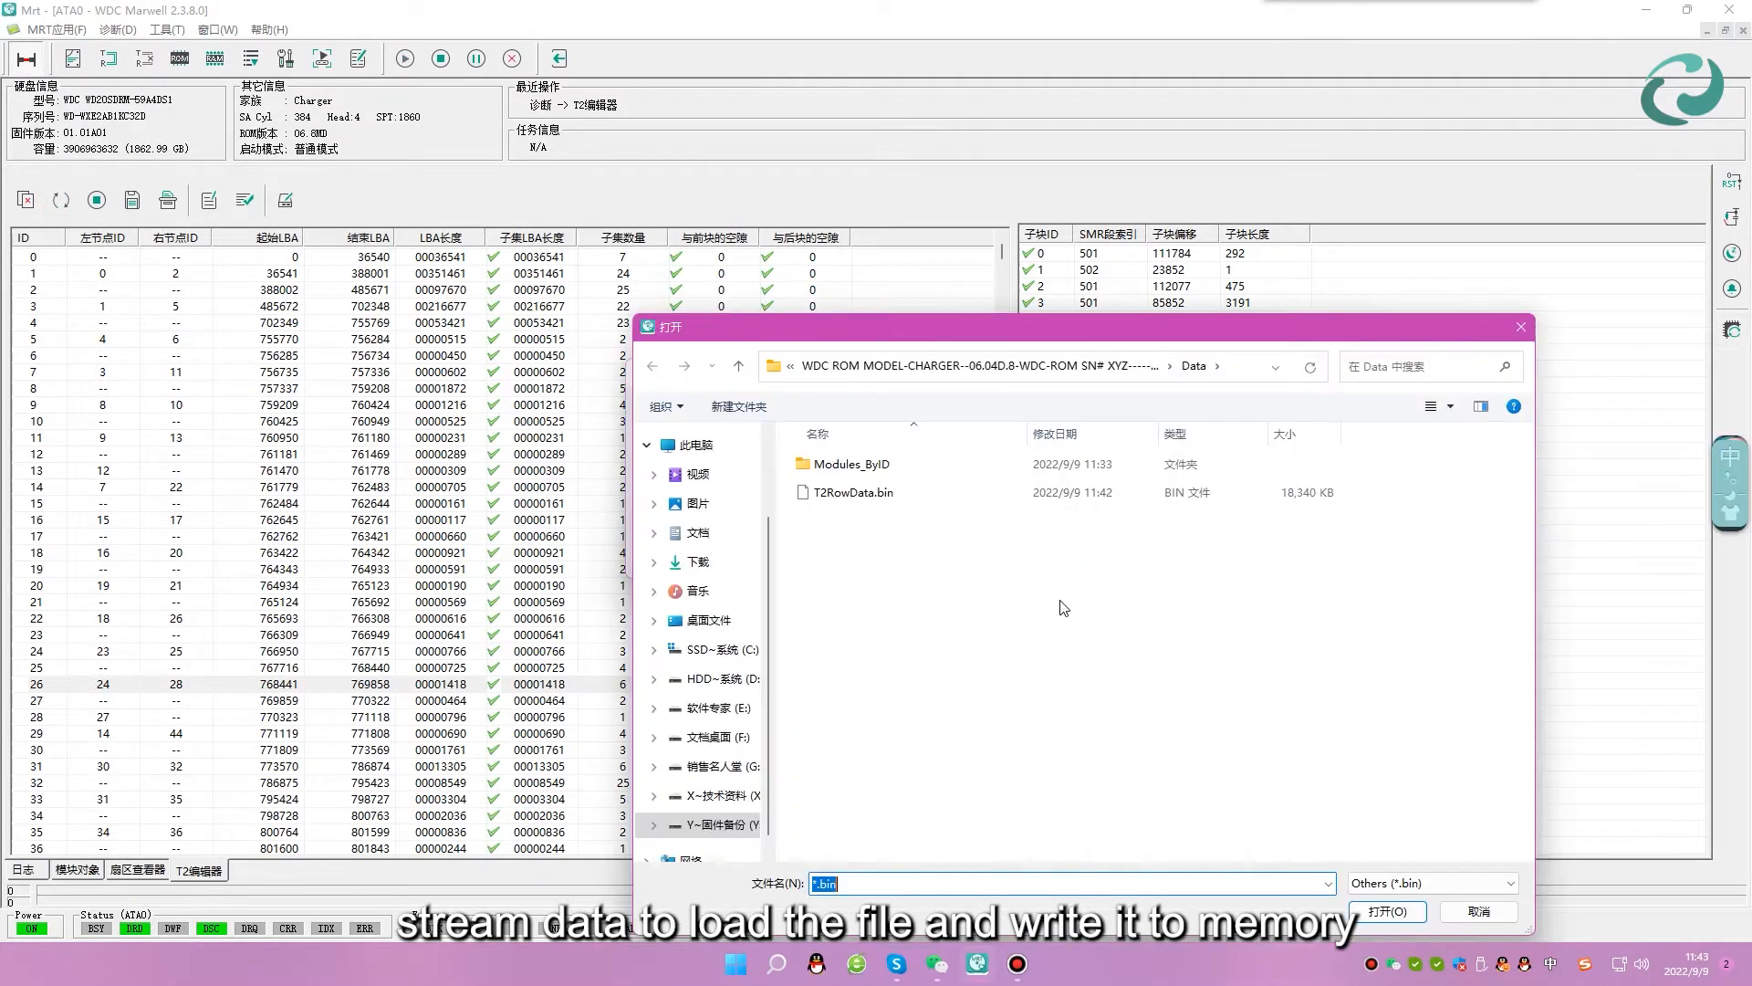
left_click(853, 494)
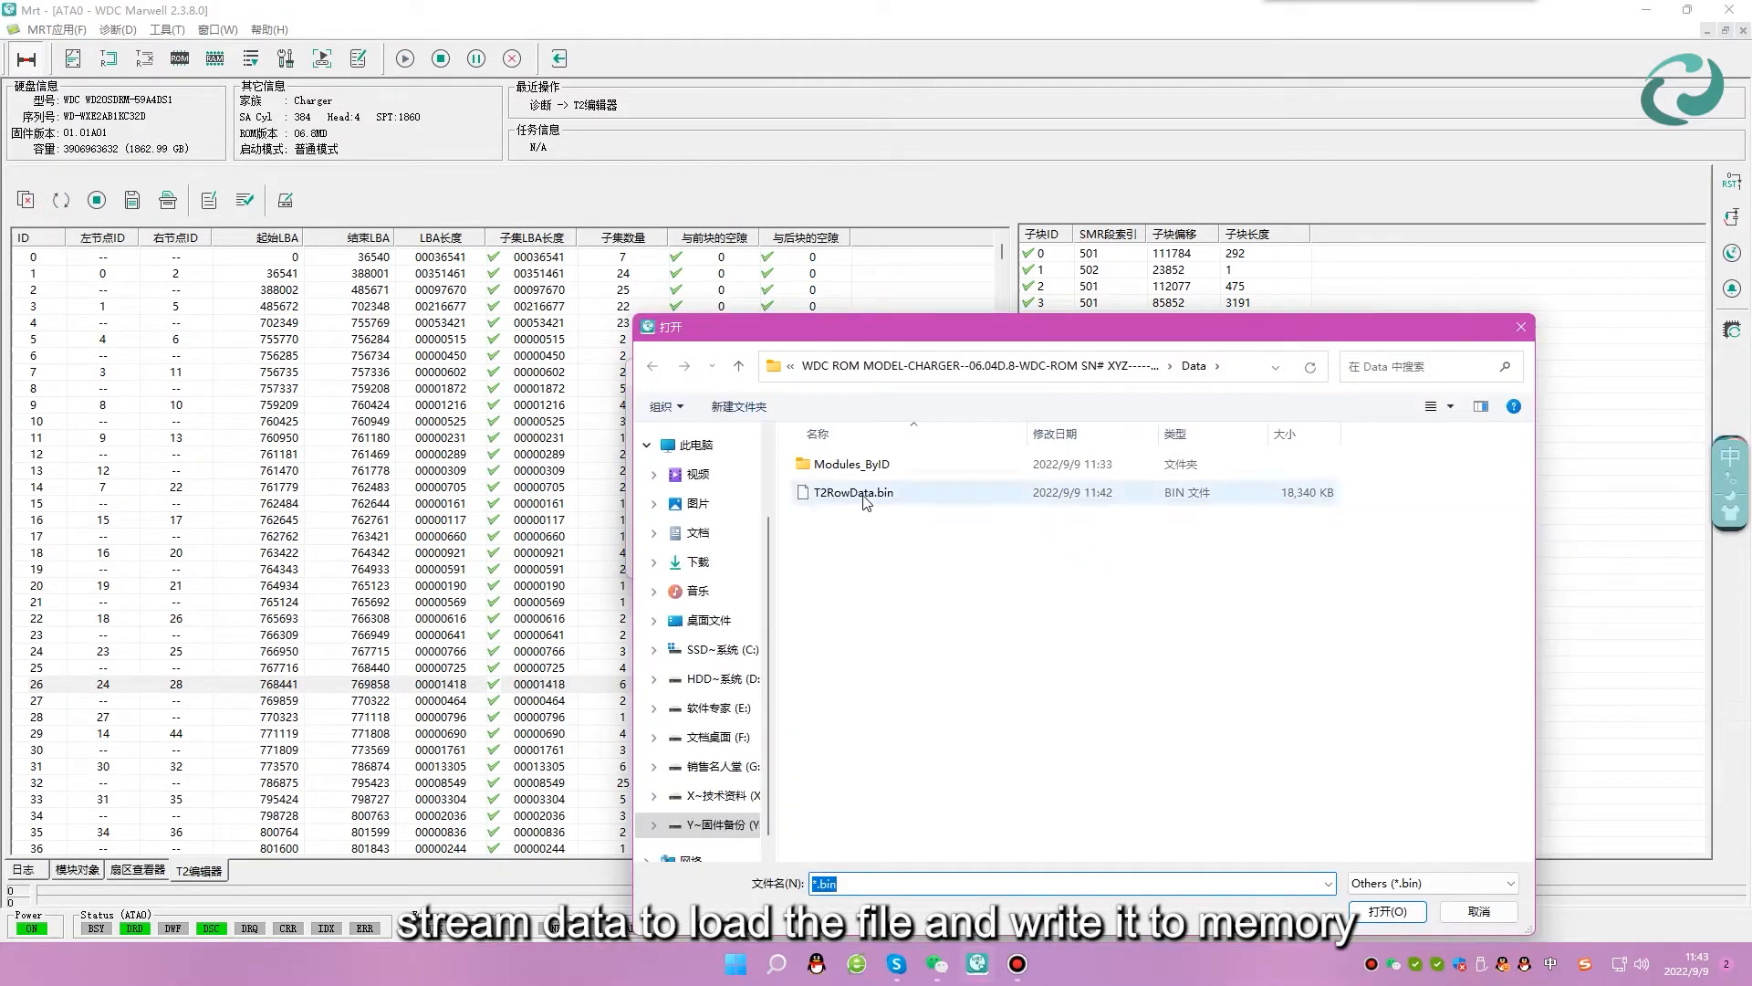
left_click(1375, 911)
left_click(1008, 557)
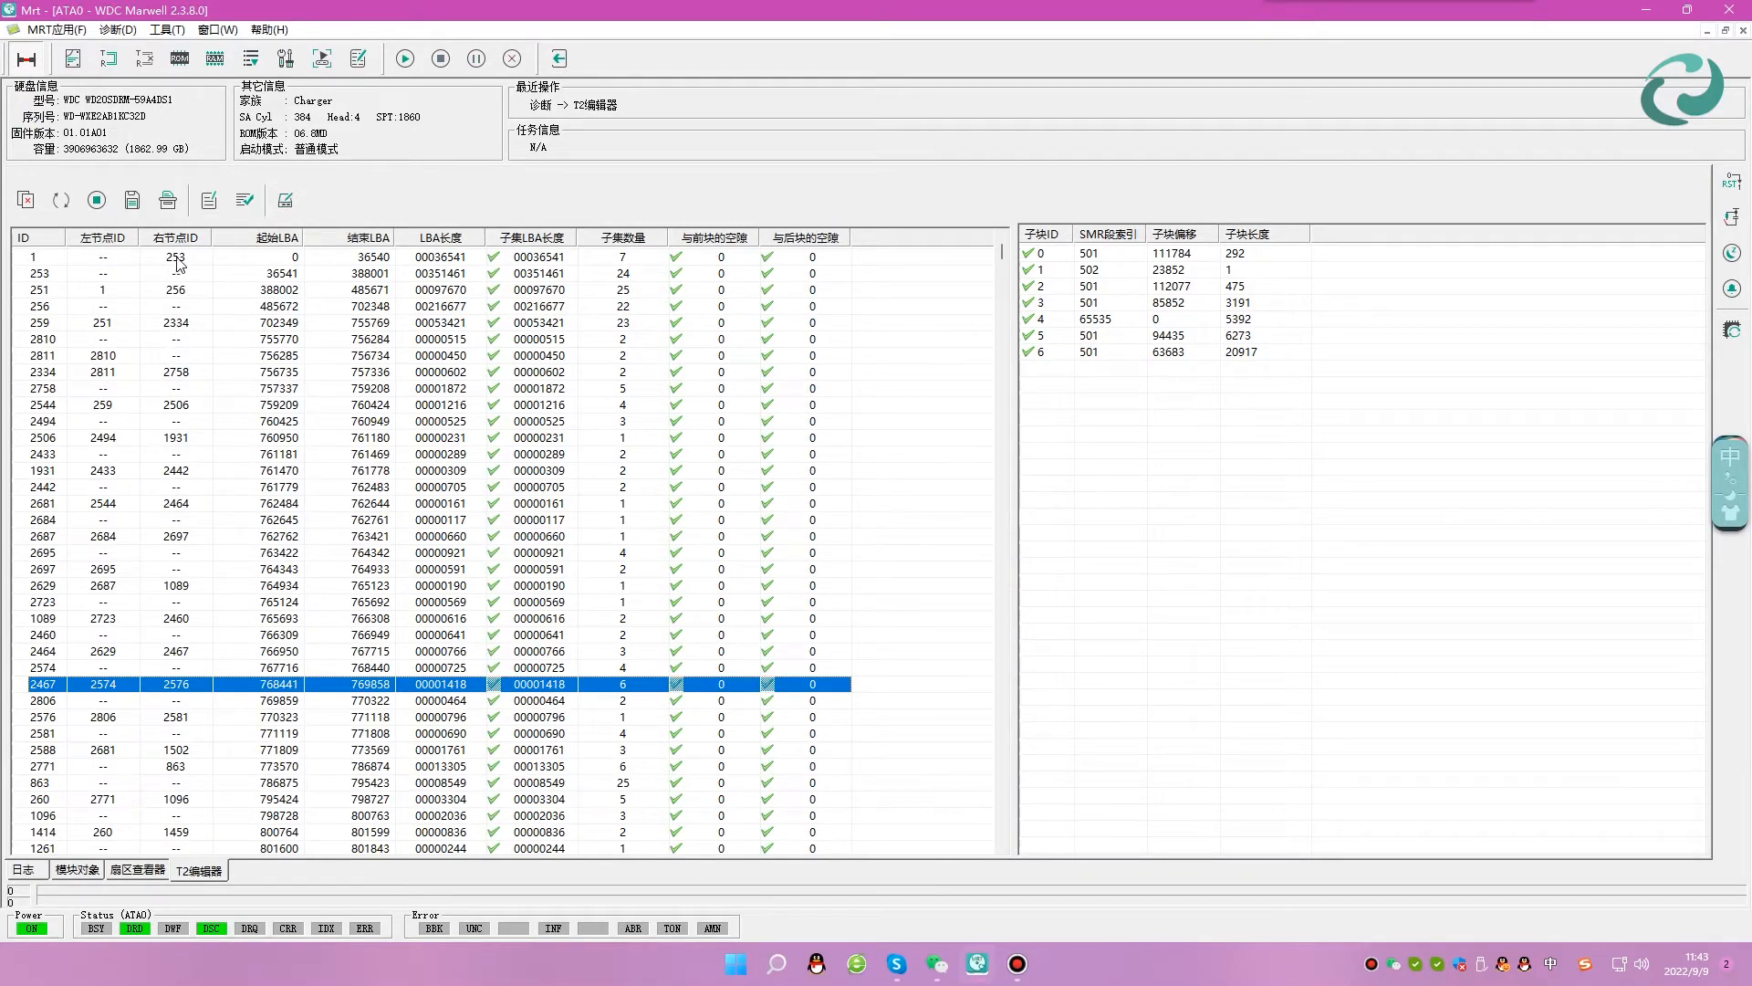
Reload the T2 data from the module files in the Modules_ByID folder.
left_click(130, 207)
left_click(729, 489)
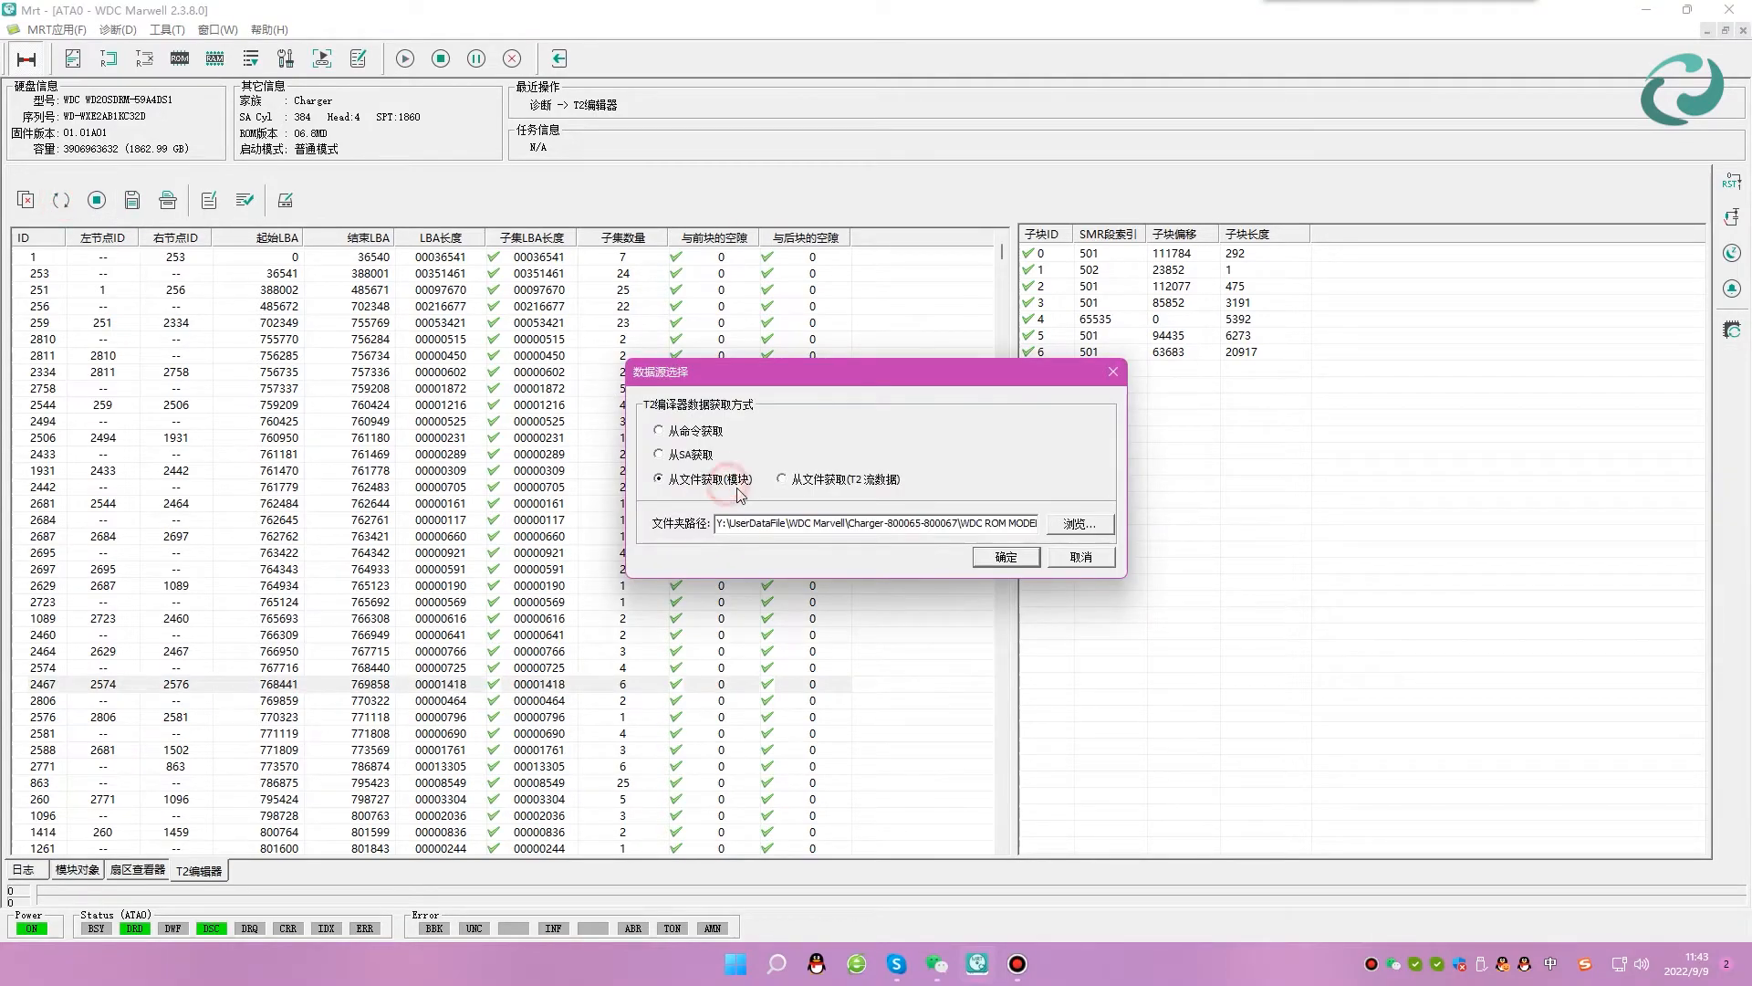
left_click(1080, 523)
left_click(811, 459)
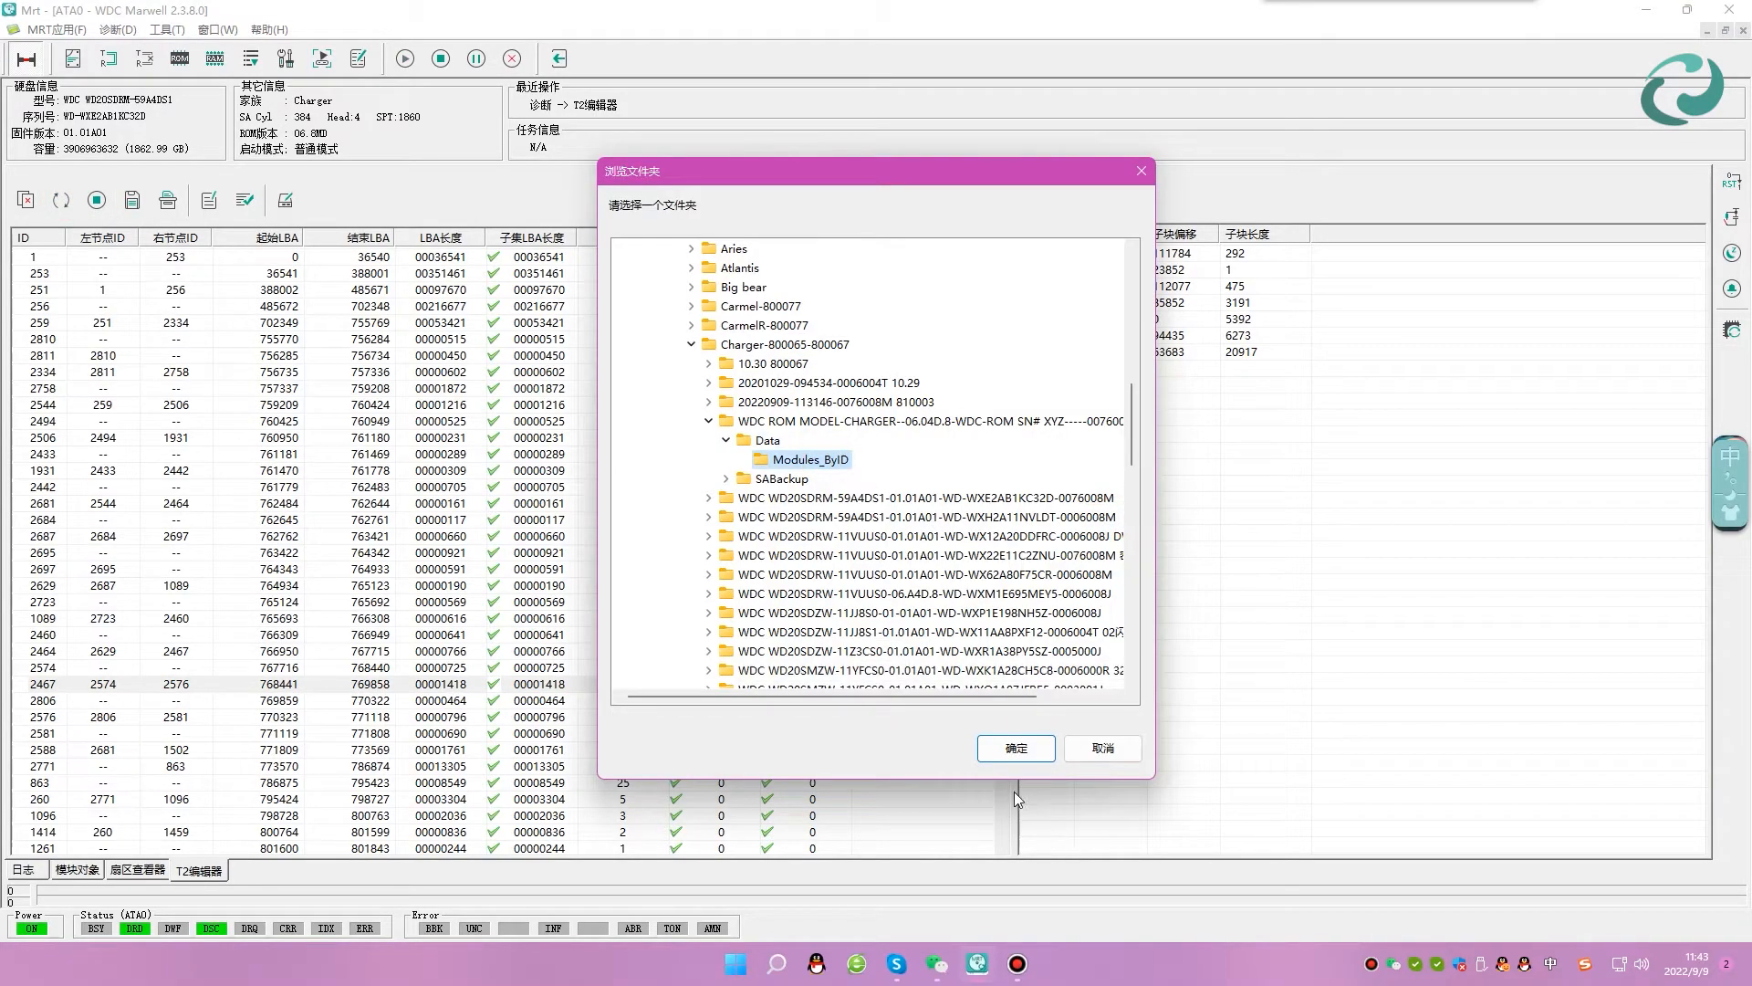
left_click(1016, 748)
left_click(1008, 557)
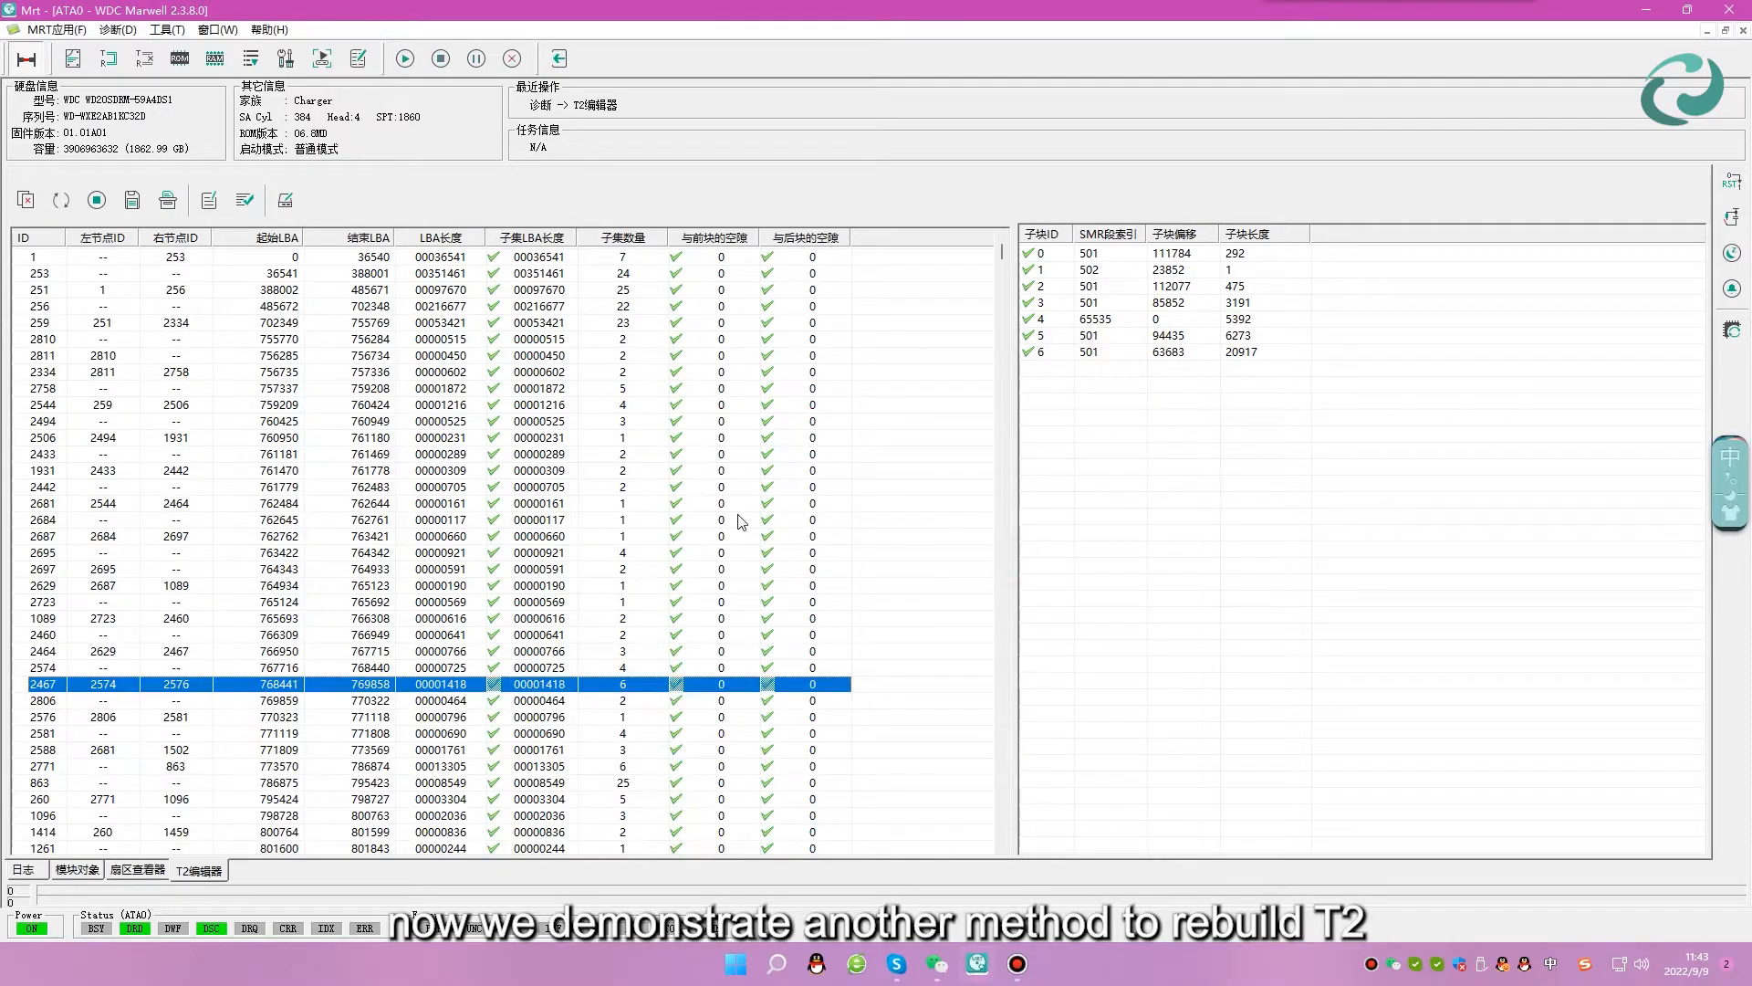
Rebuild the T2 data and write it to RAM with 禁止更新190模块 and 编译器再生(常规) both enabled.
left_click(245, 200)
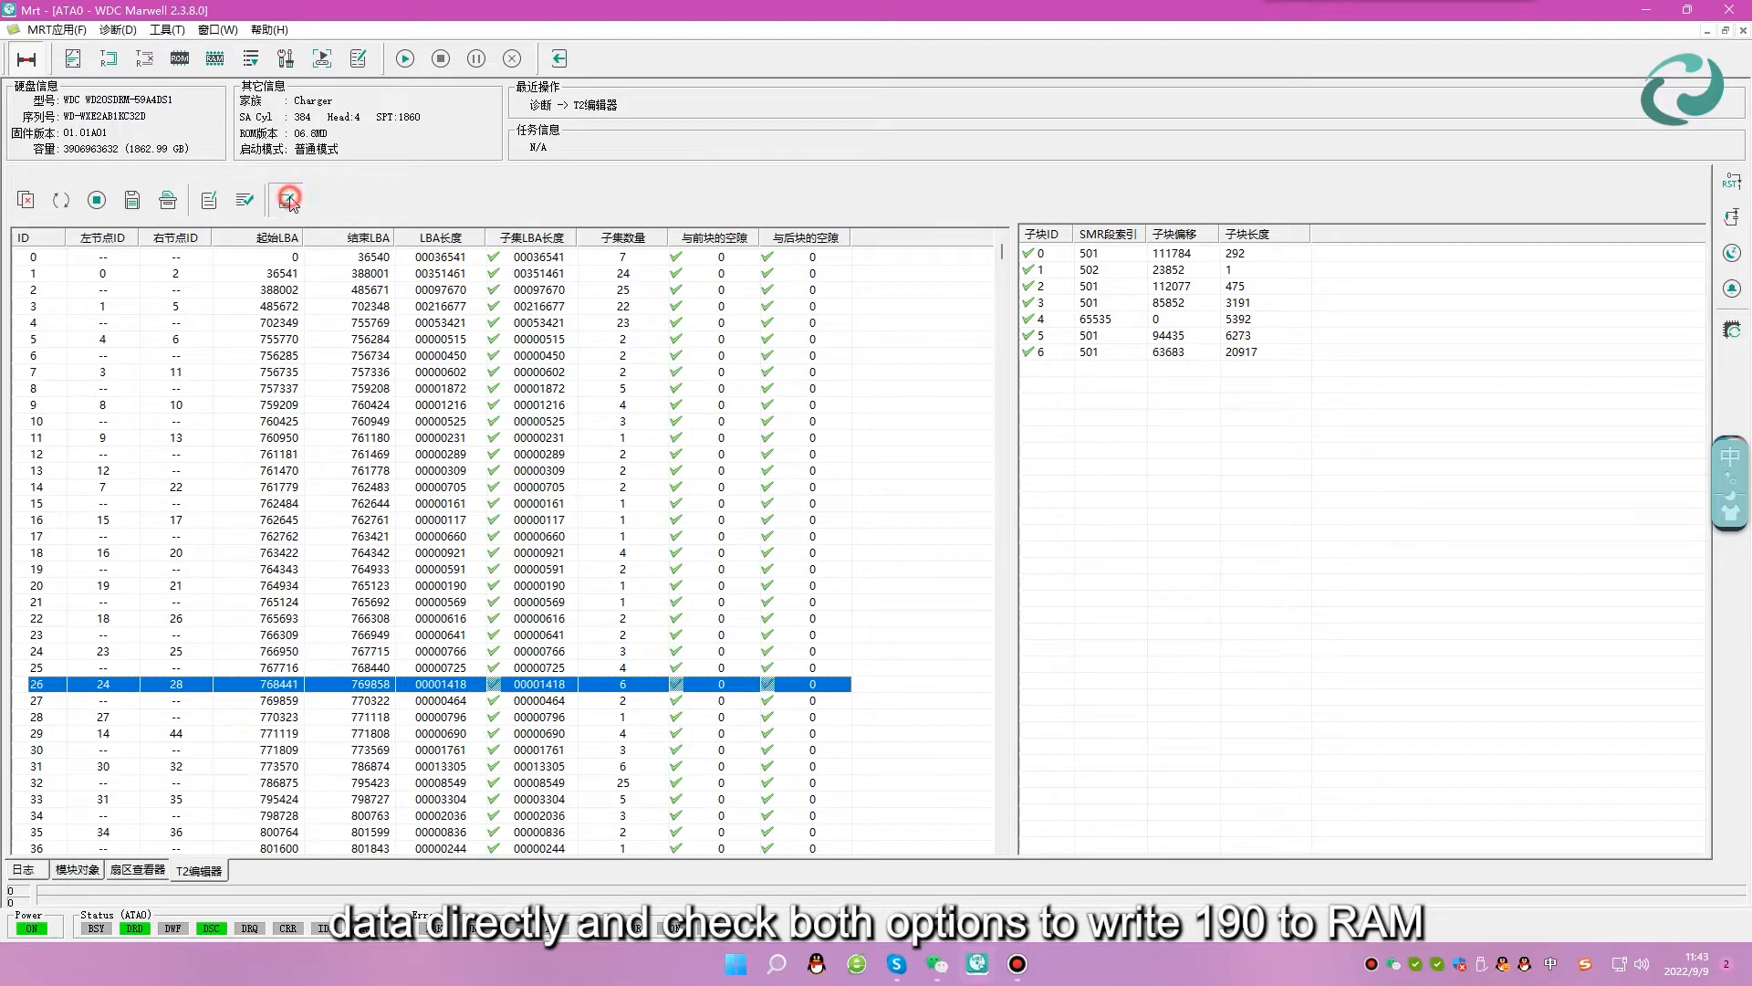
left_click(285, 200)
left_click(844, 451)
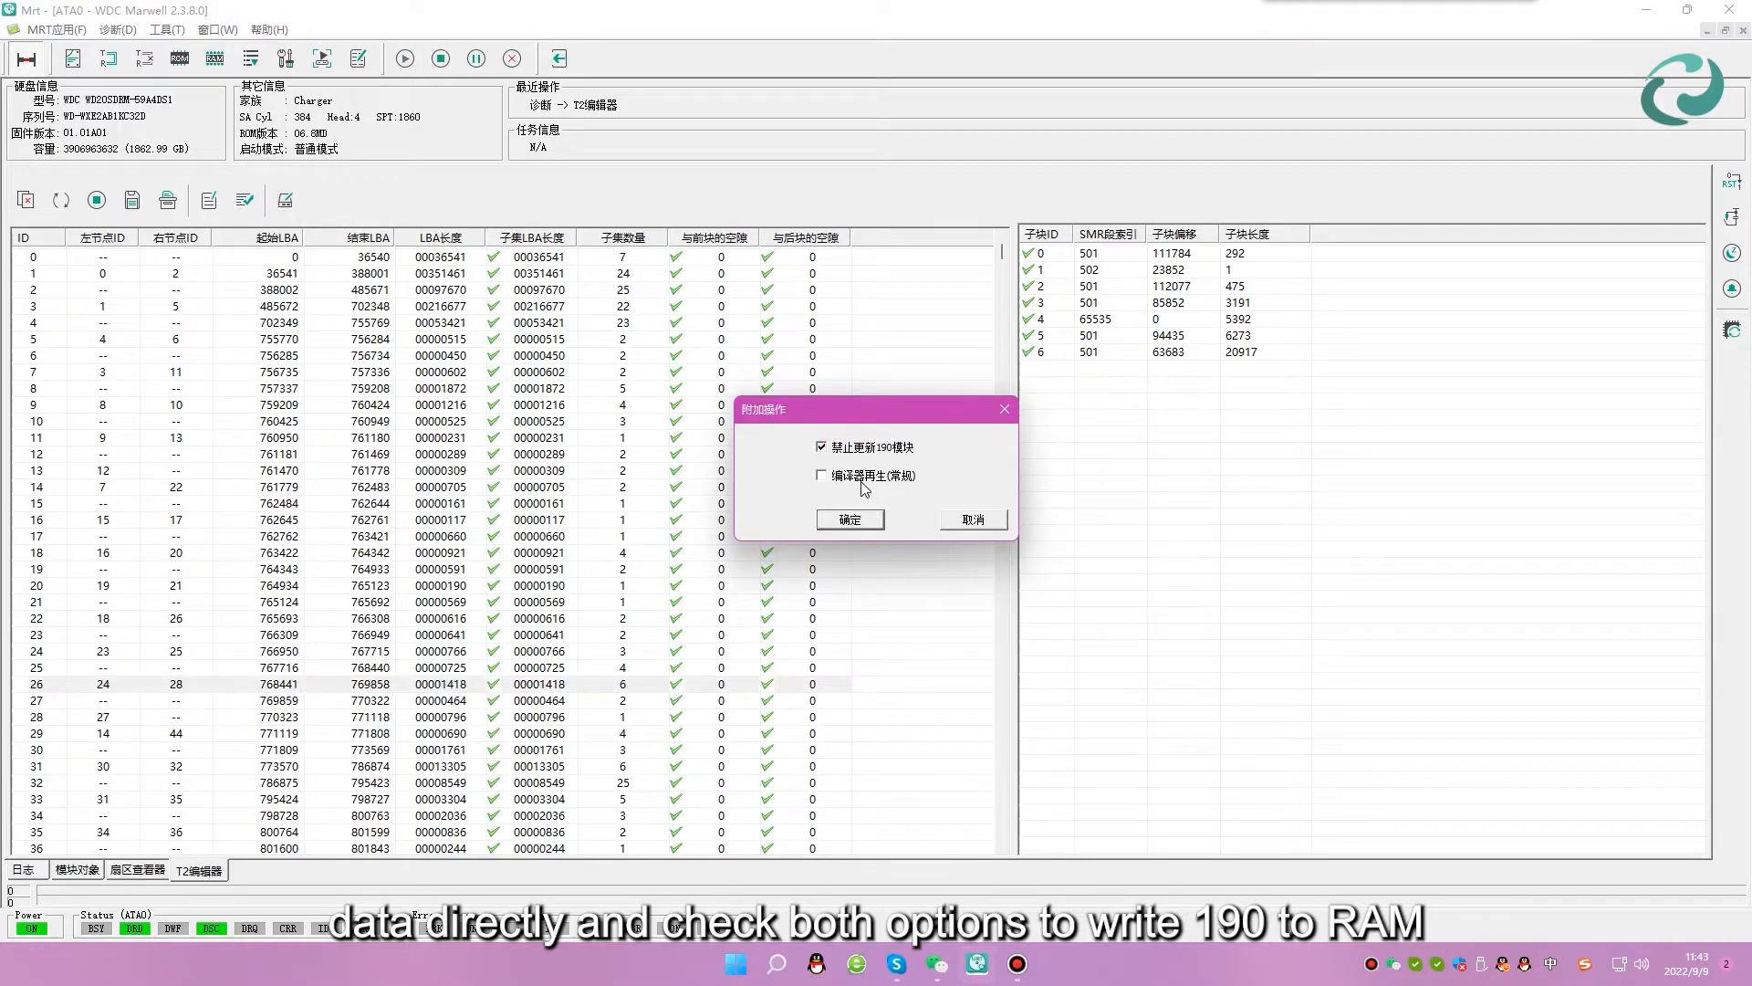
left_click(861, 478)
left_click(850, 520)
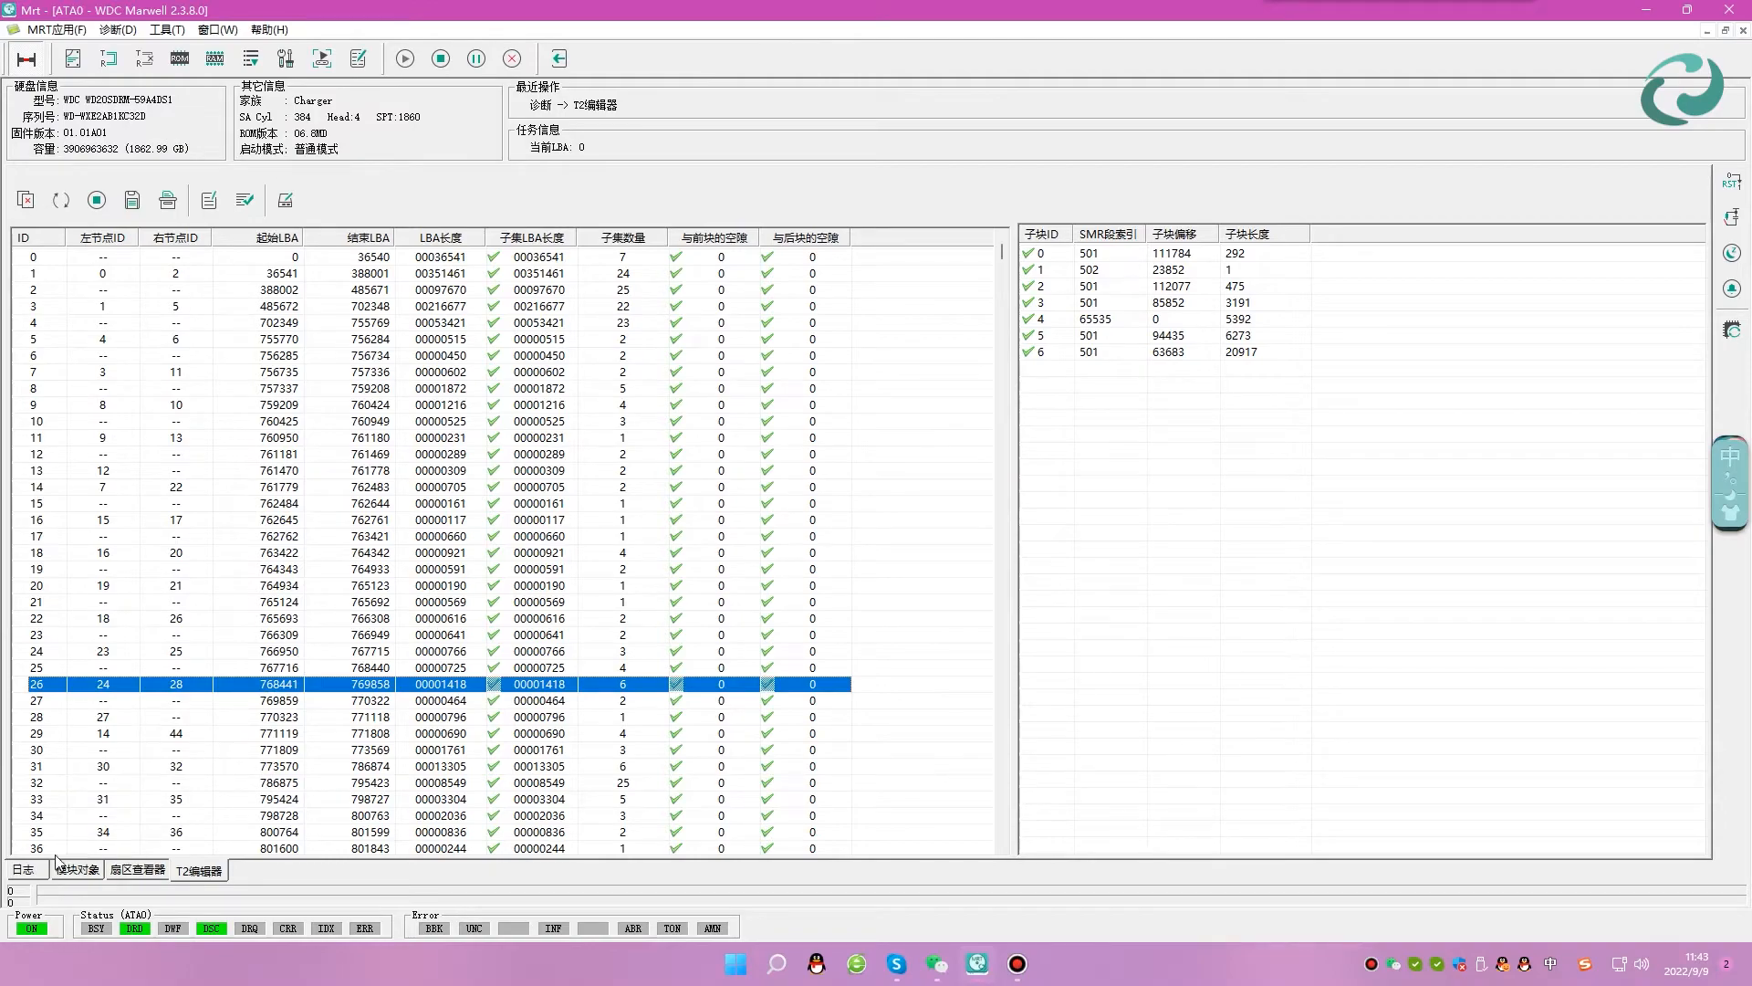
Check the T2 write operation in the log and soft-reset the drive.
left_click(28, 872)
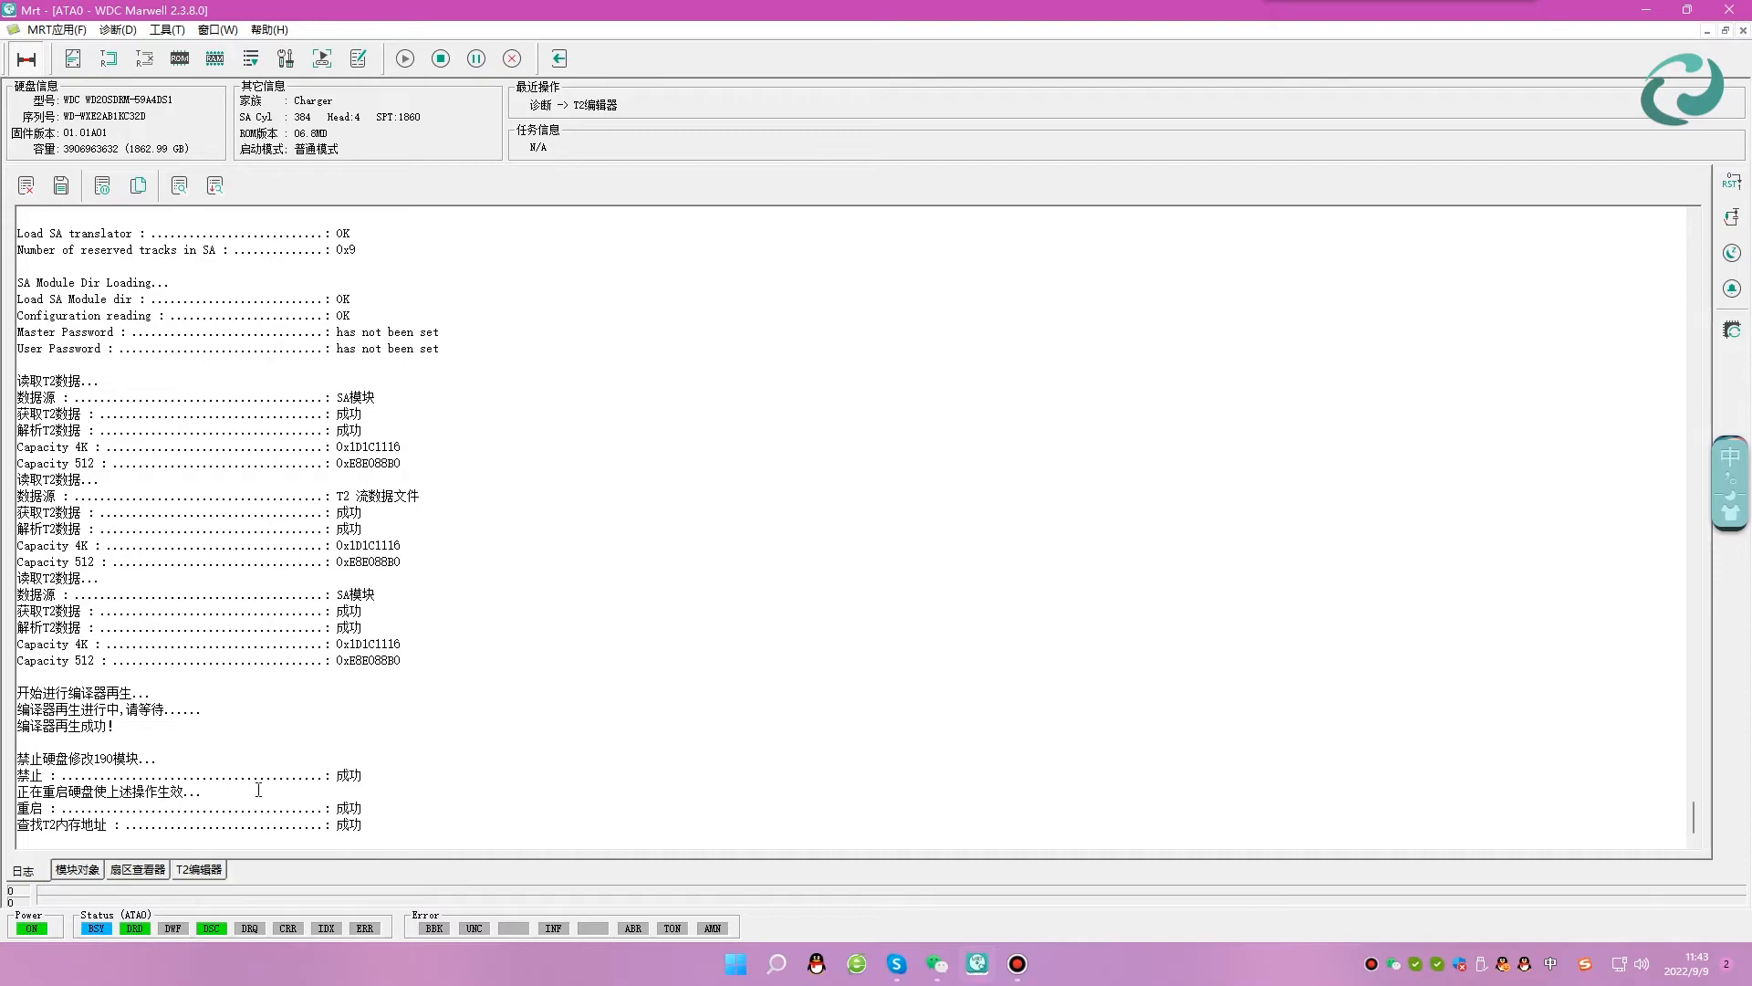
left_click(896, 568)
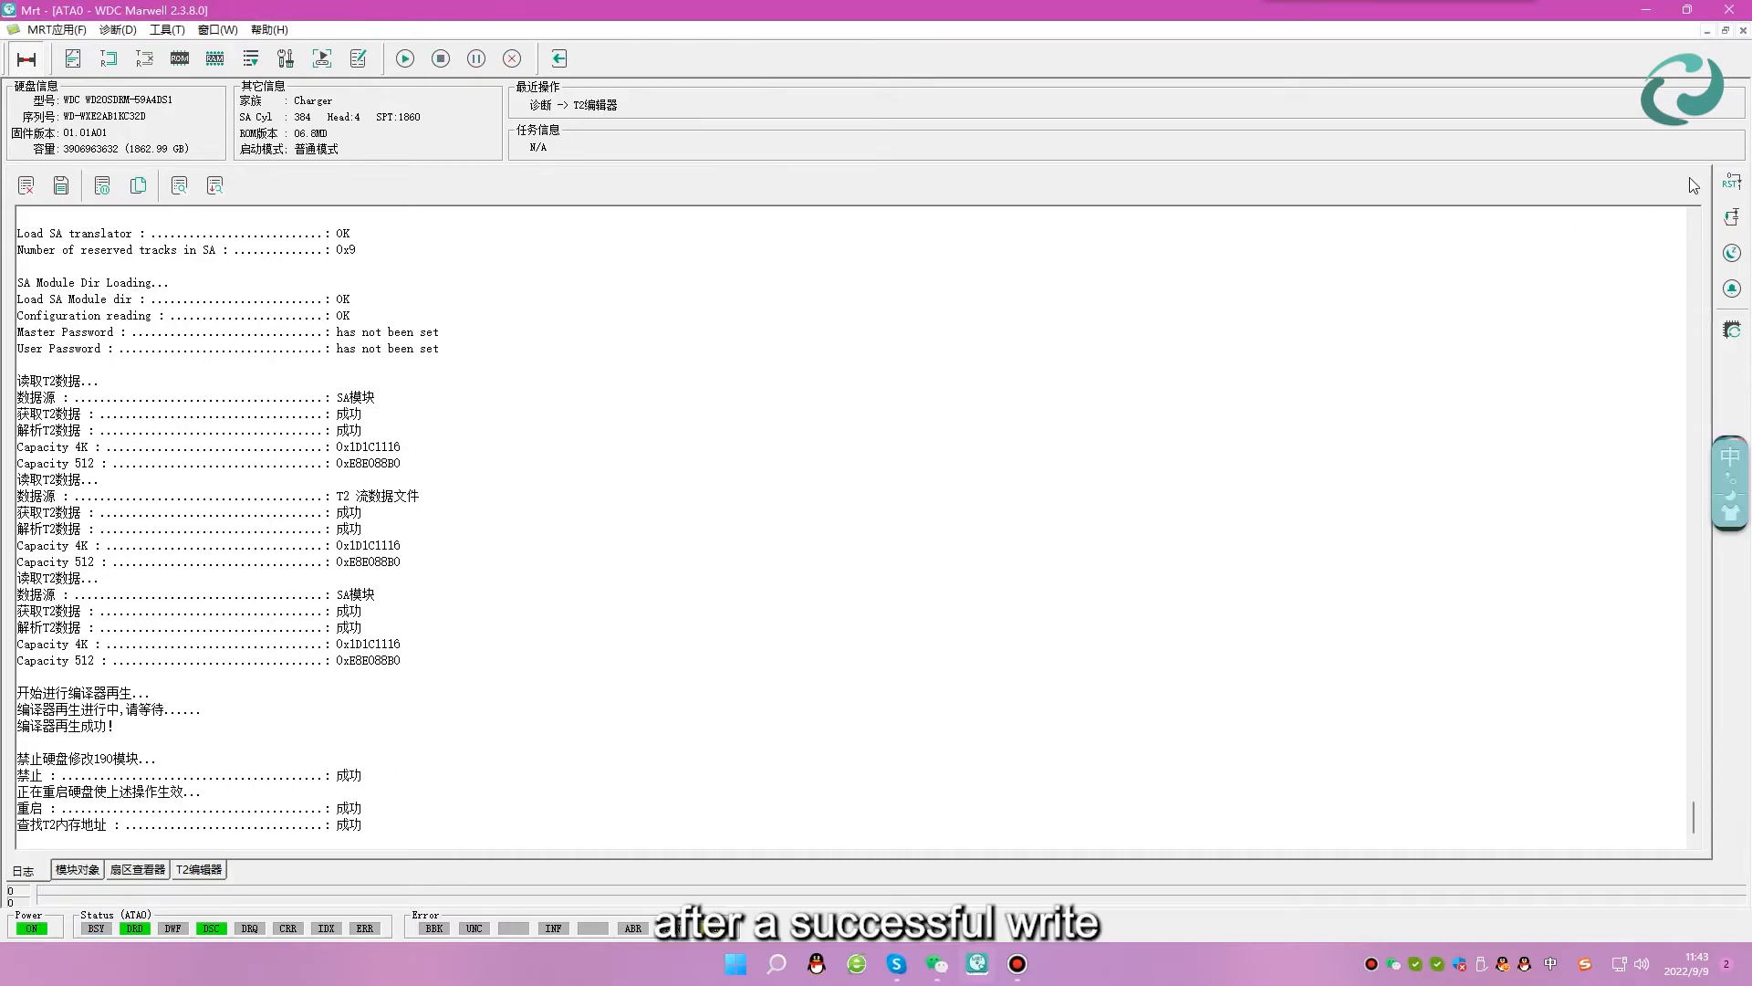
left_click(1744, 183)
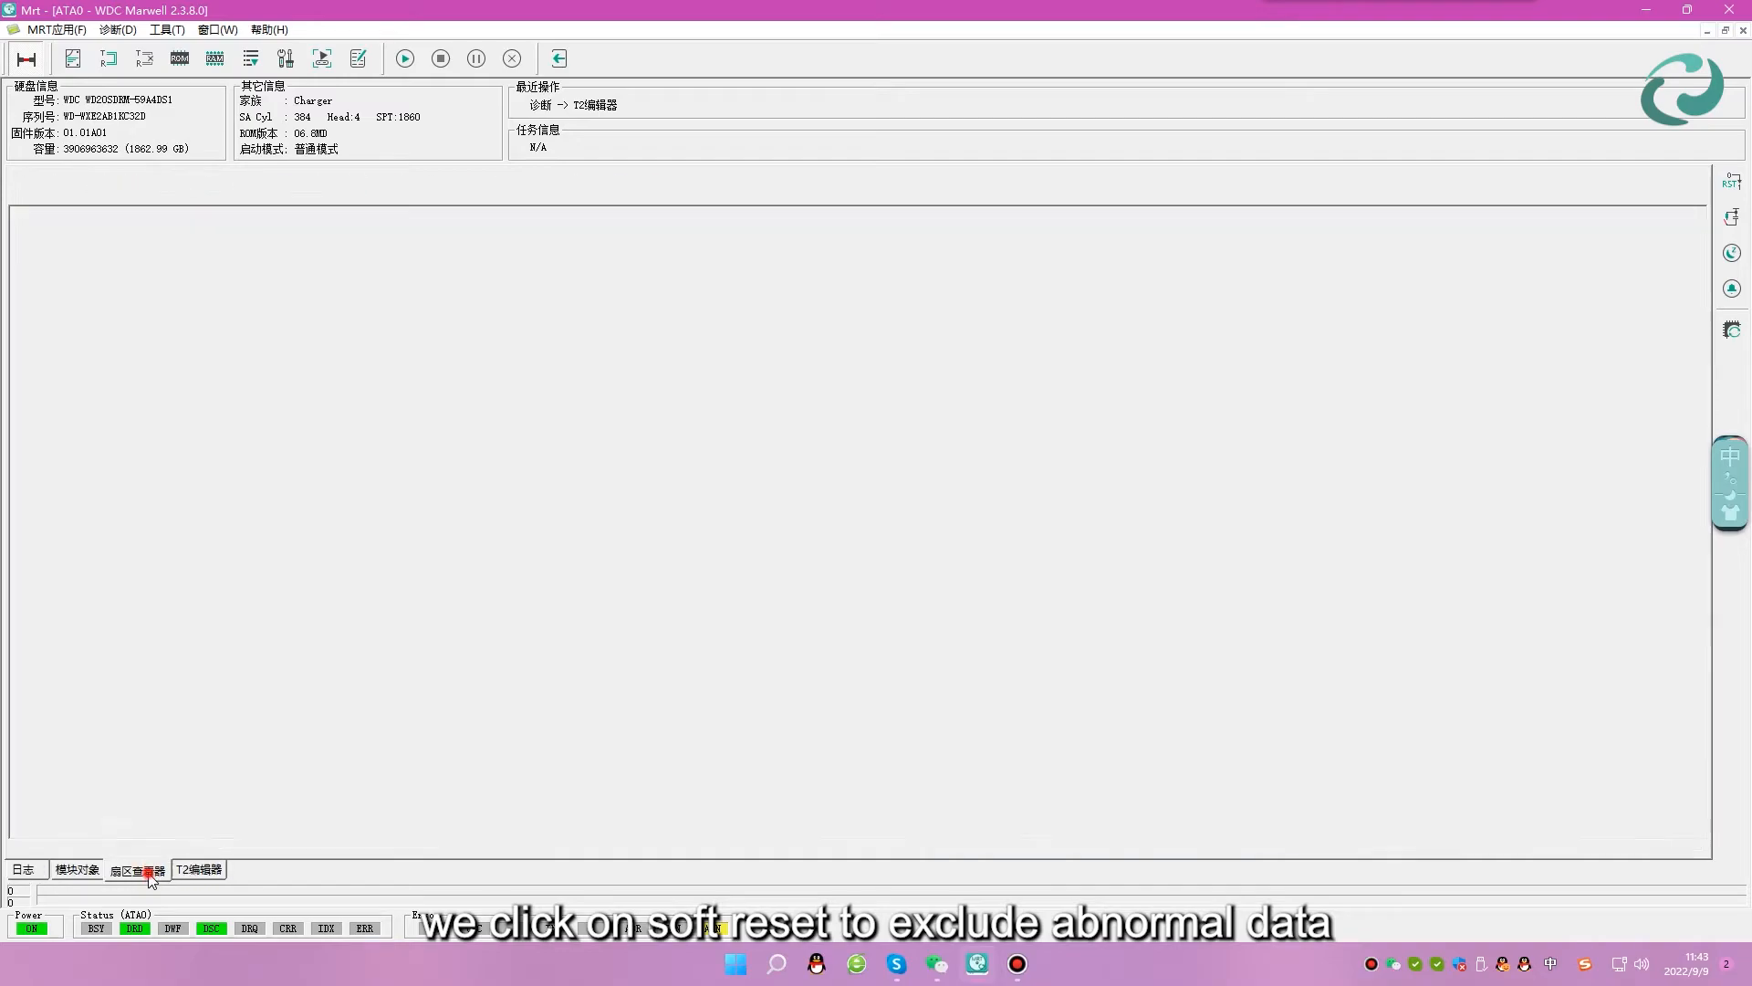
Reread sector 0 in the user sector viewer and examine its hex data.
left_click(137, 869)
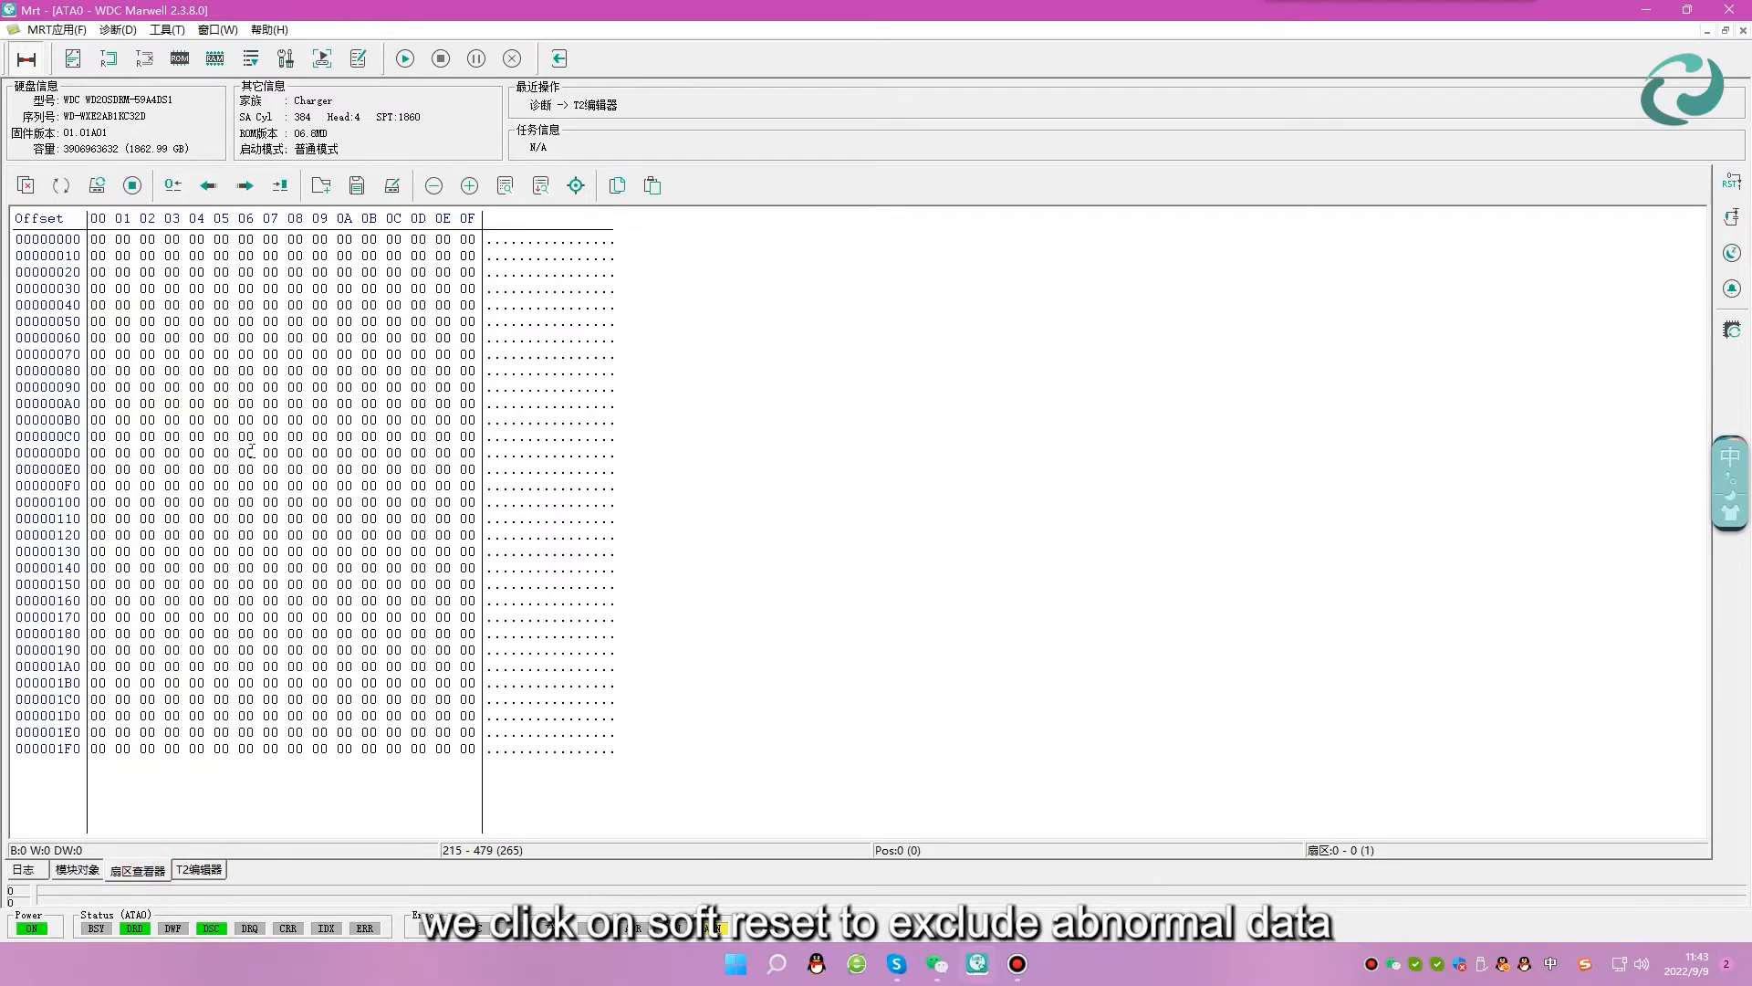
left_click(64, 187)
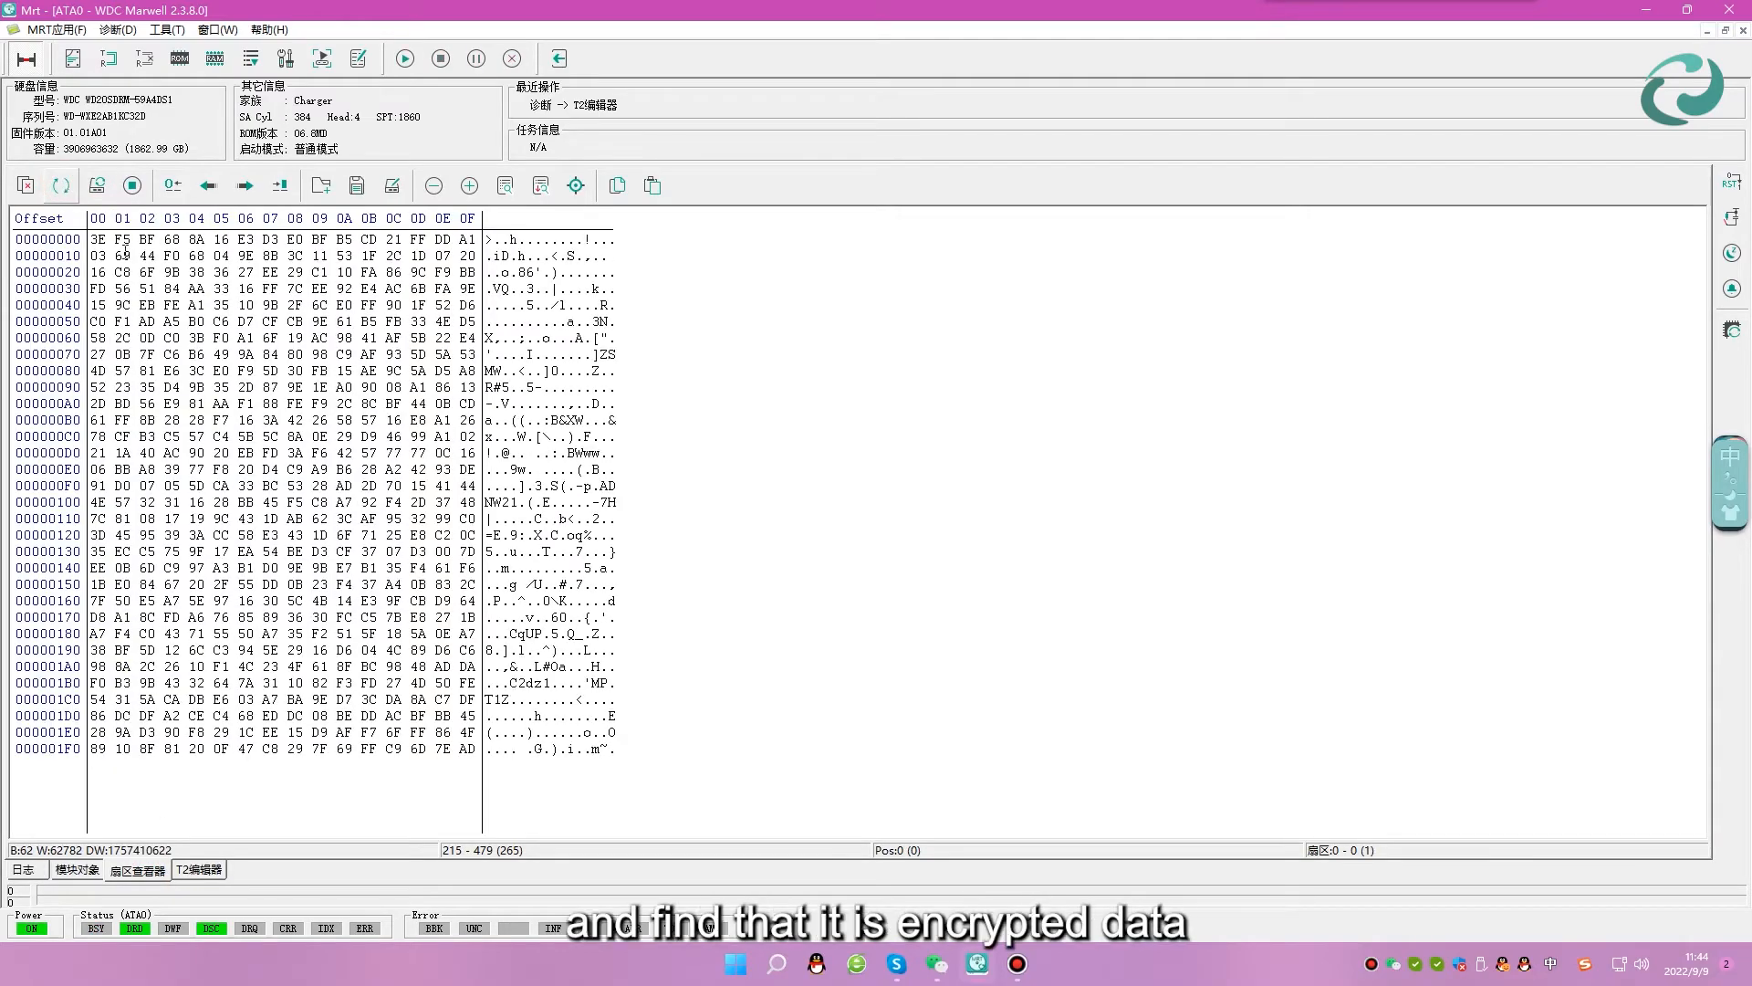
left_click(209, 462)
left_click_drag(246, 420, 368, 519)
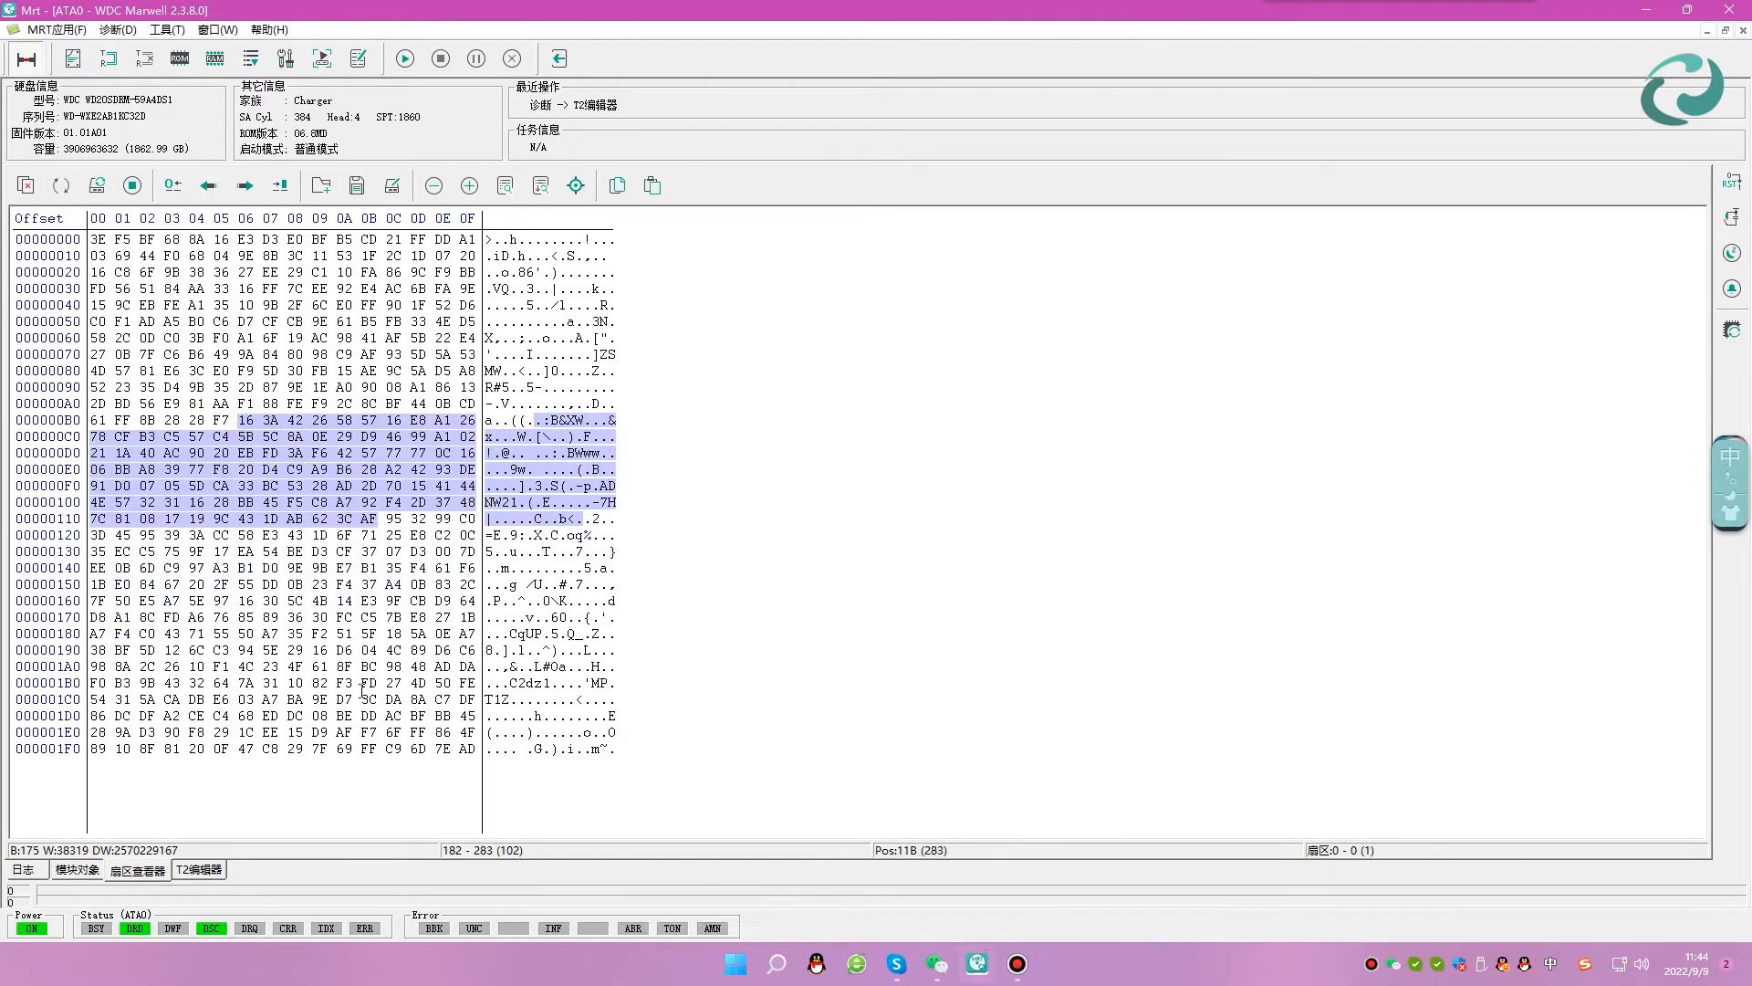
Page through user sectors 1 to 4 and return to sector 0 to examine their hex data.
left_click(437, 747)
left_click(244, 186)
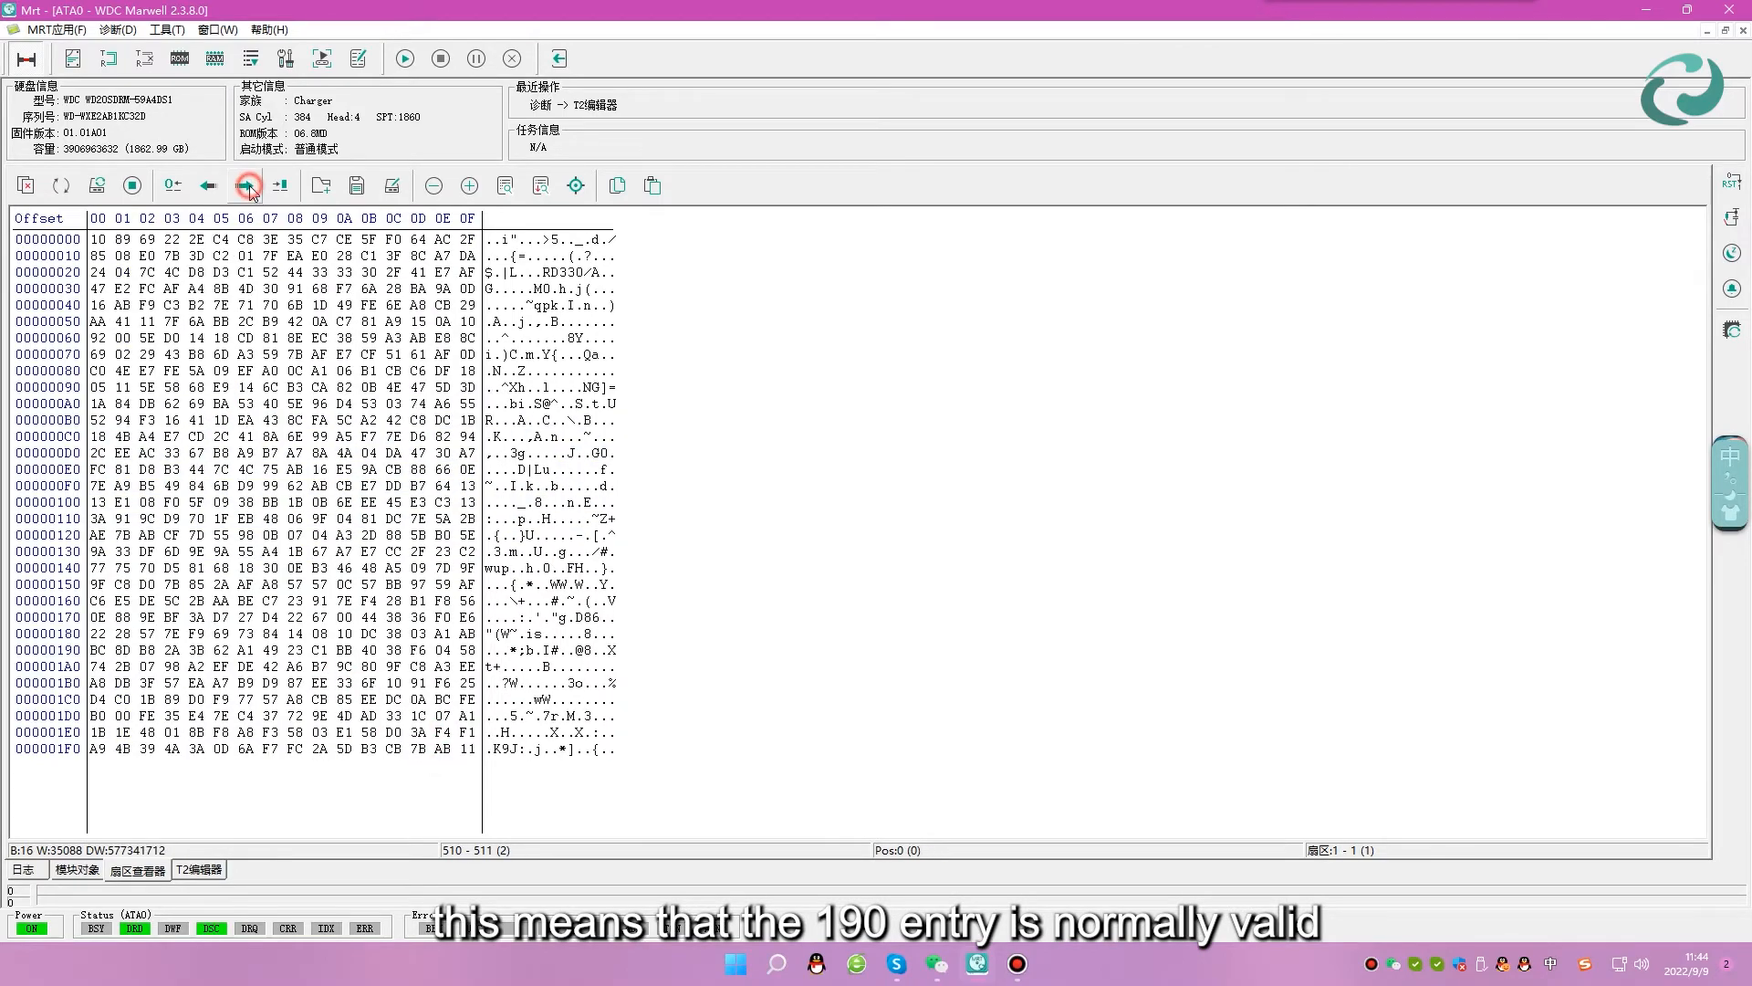
left_click(245, 185)
left_click(244, 186)
left_click(244, 186)
left_click(329, 461)
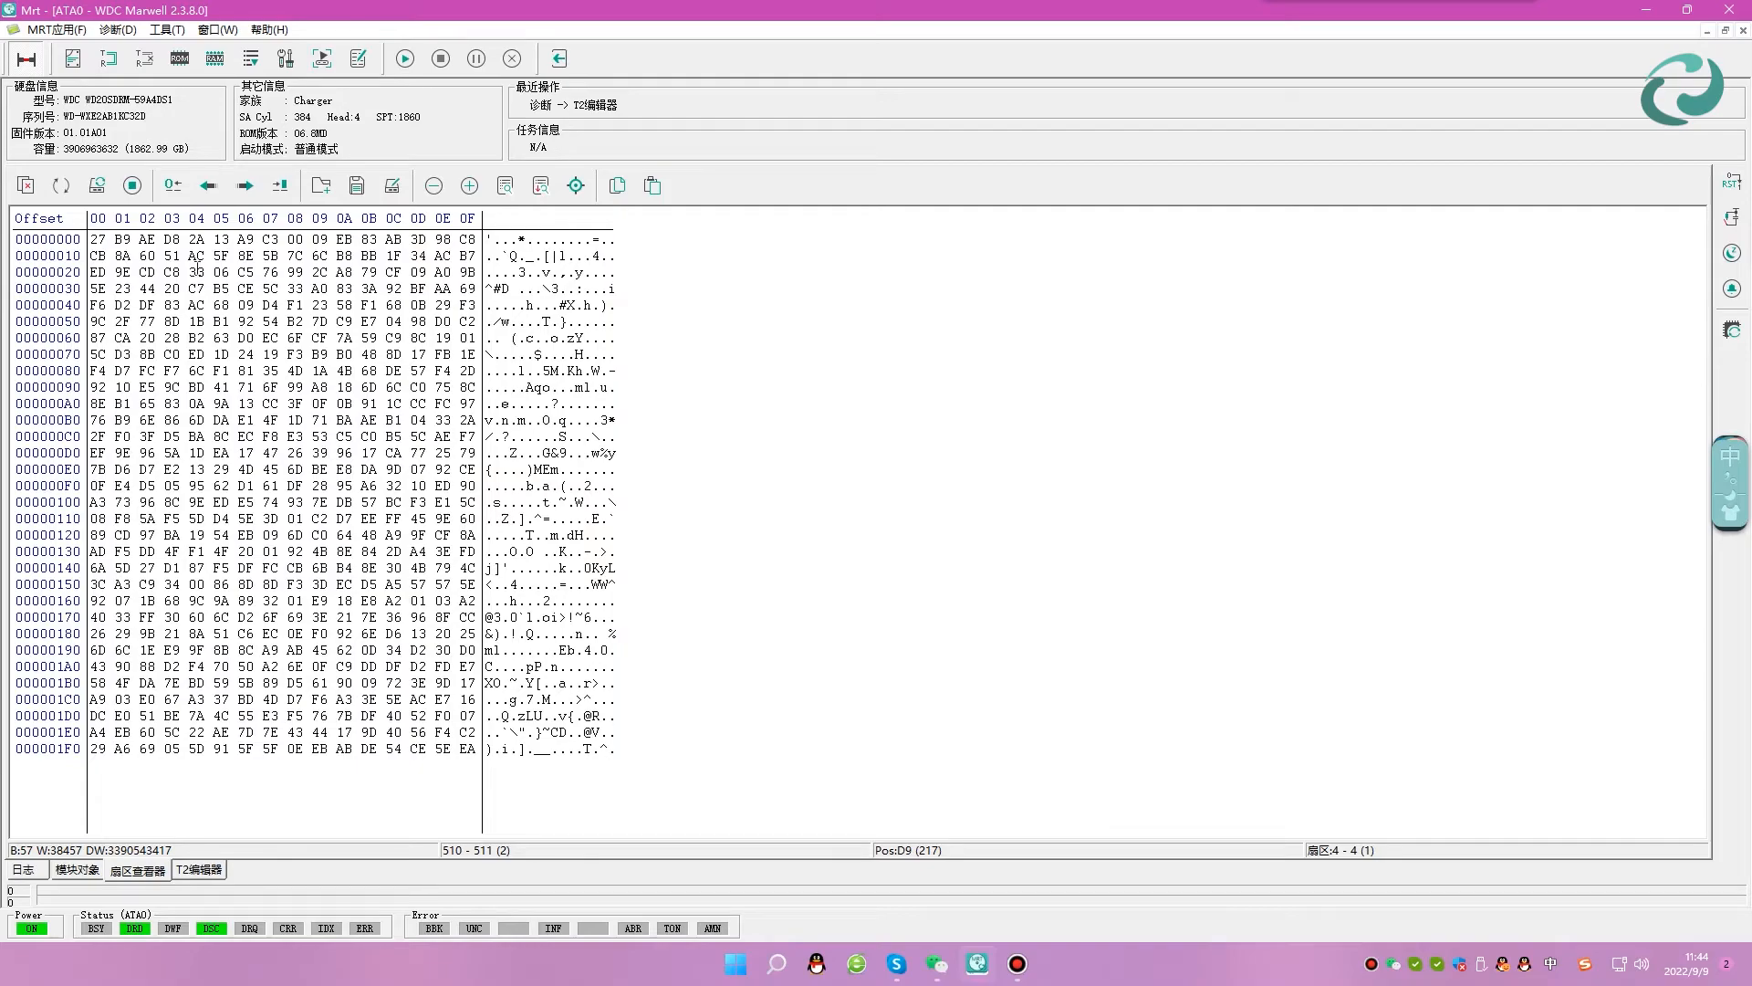
left_click(172, 188)
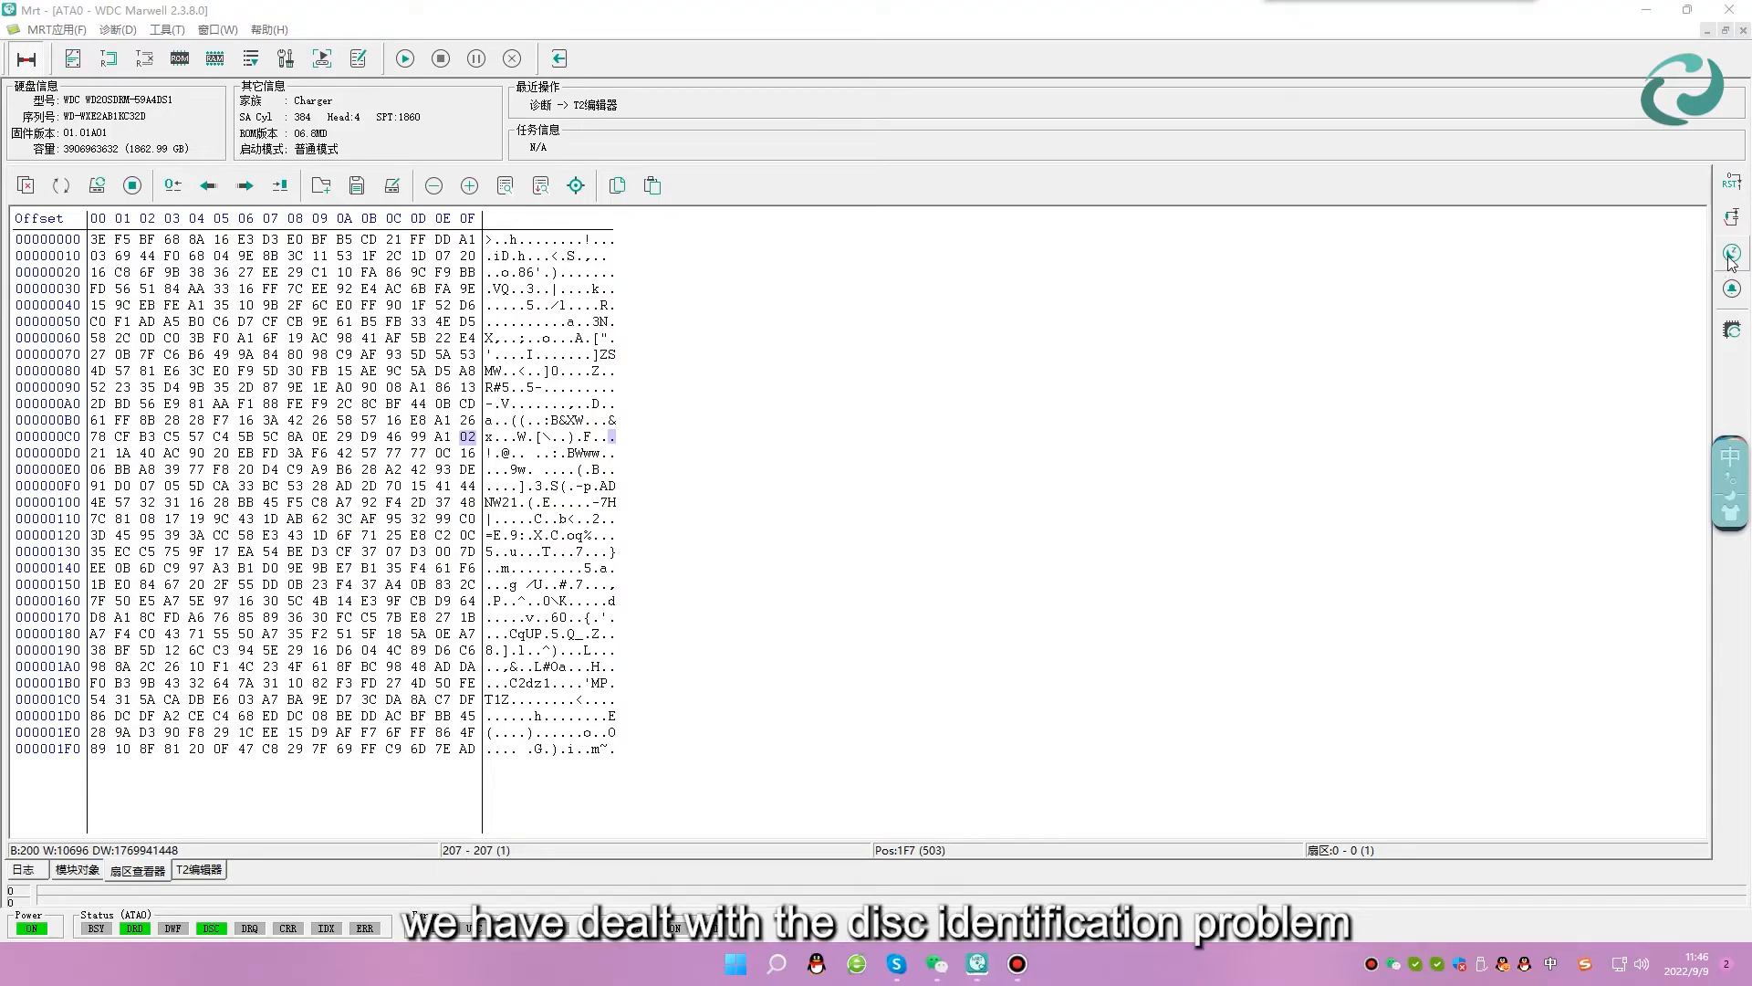
Power off the drive on ATA0 and exit the WDC Marvell utility to the vendor selection screen.
left_click(26, 58)
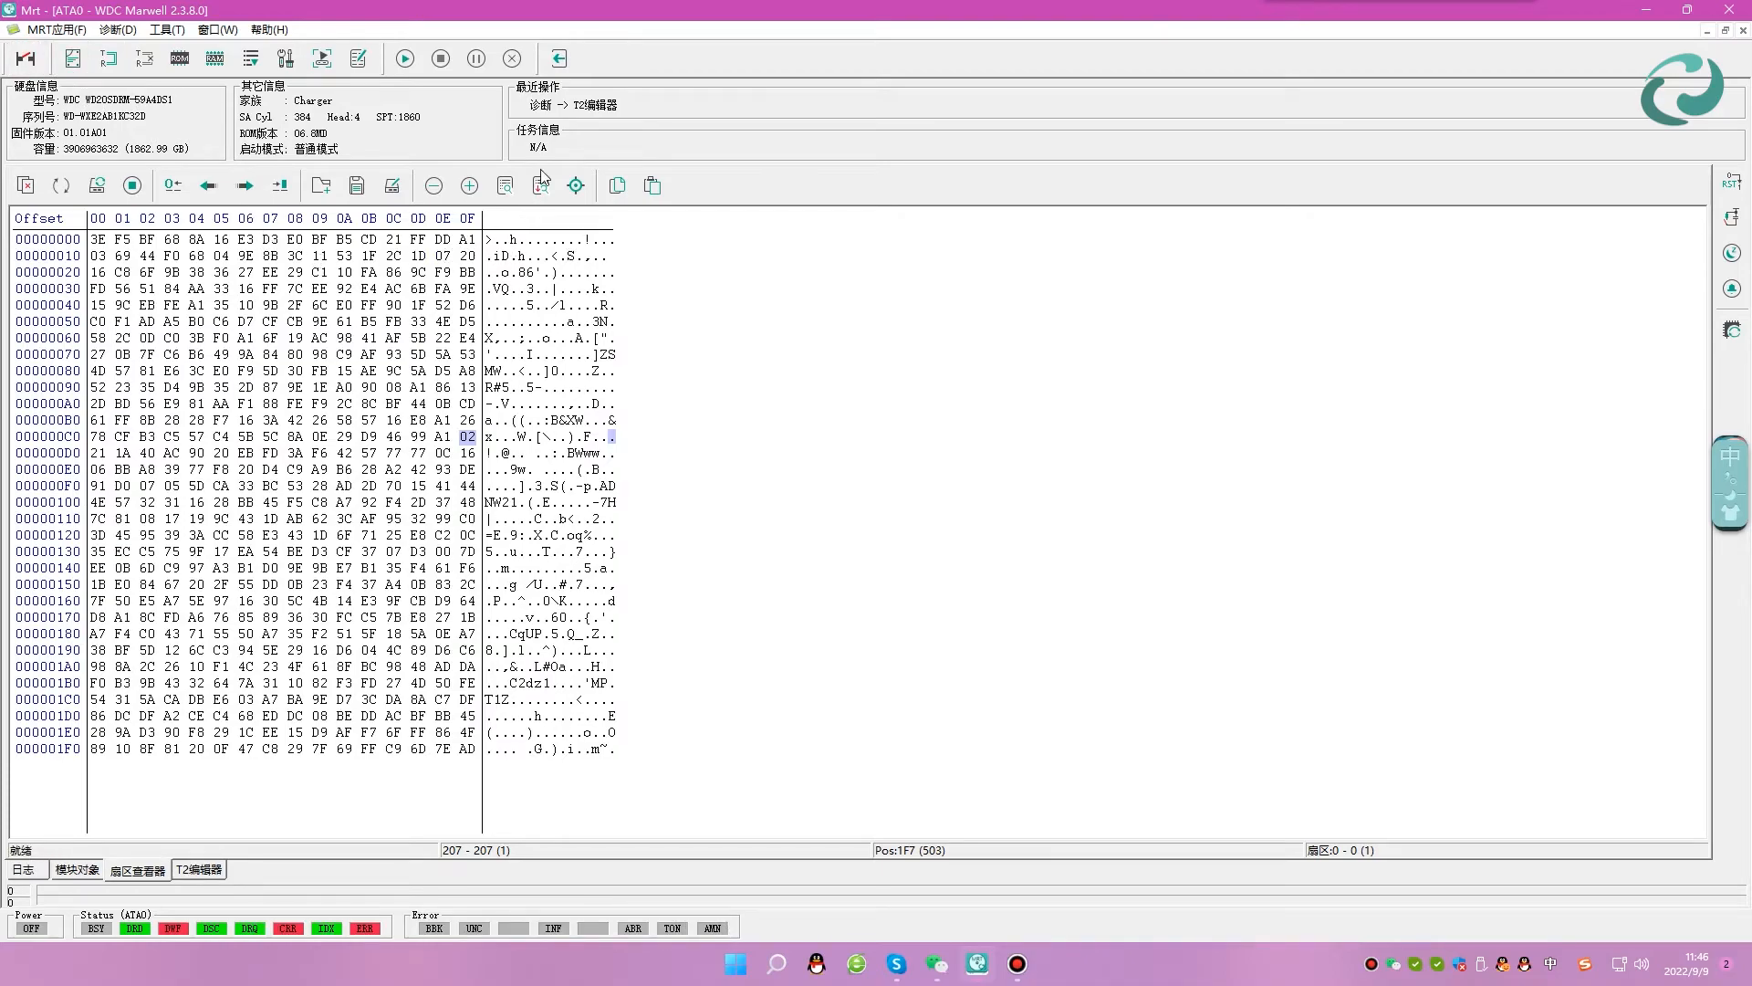
left_click(560, 58)
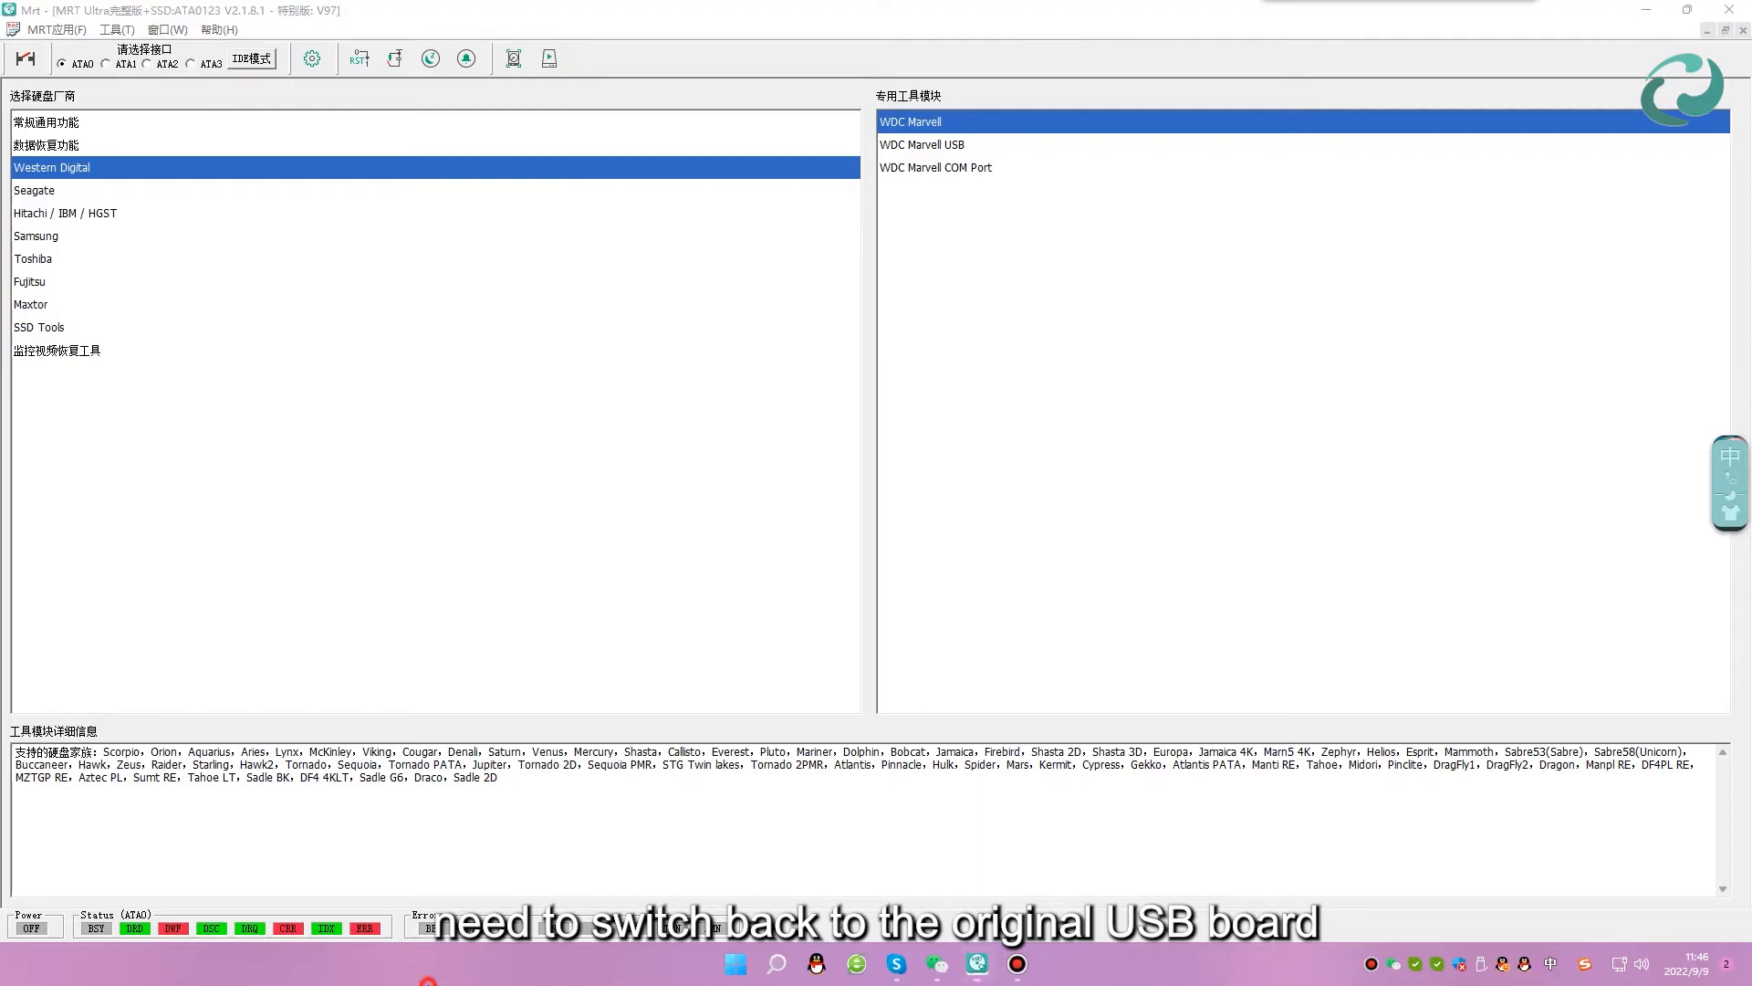
left_click(372, 974)
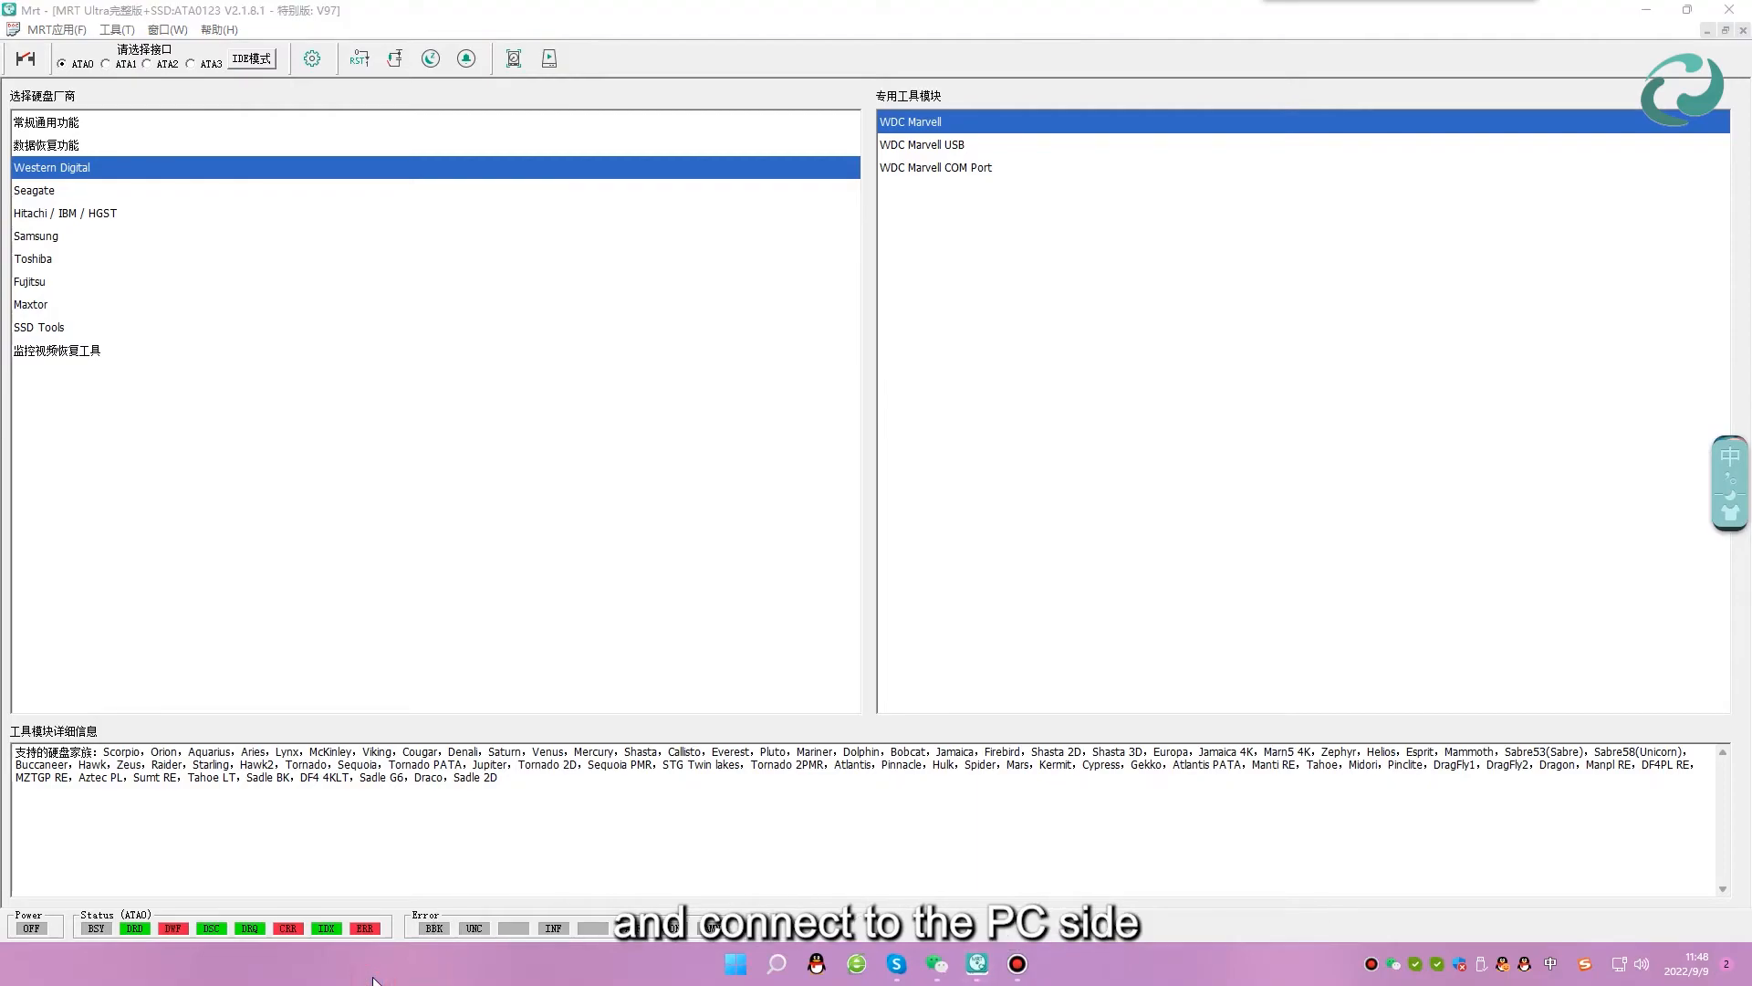
Switch to Windows Disk Management, decline initializing disk 3, and check its allocation status and capacity.
key("super+e")
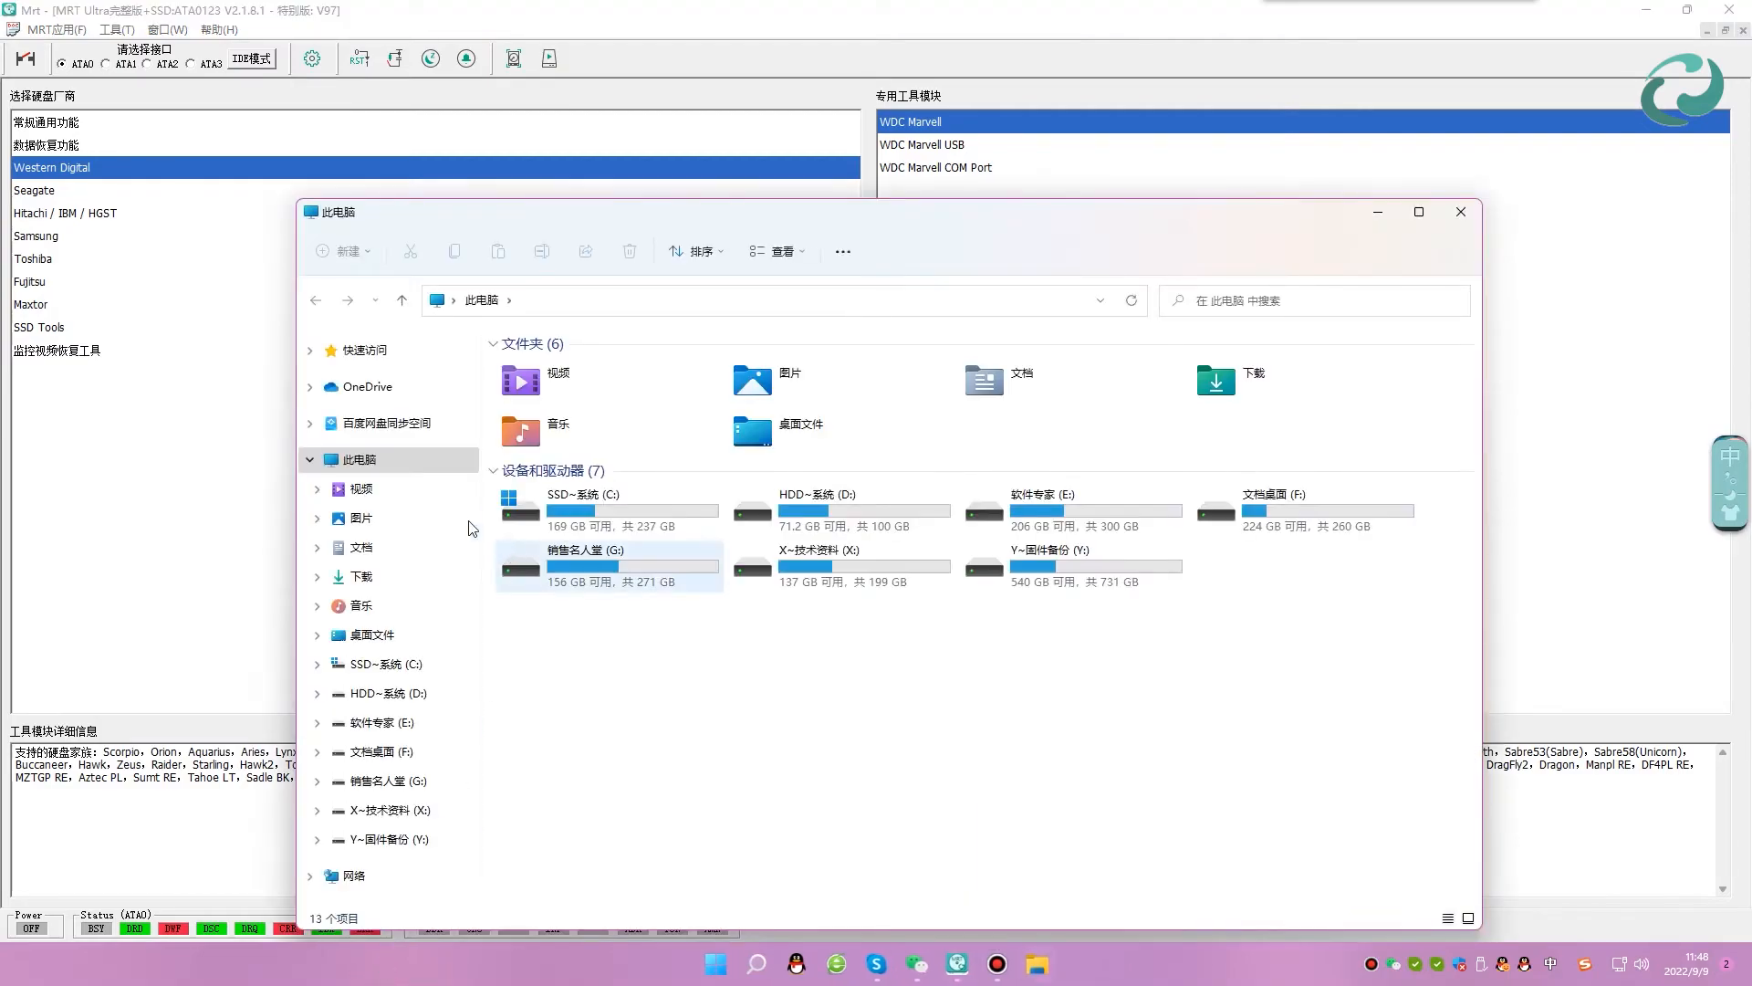
right_click(351, 460)
key("Escape")
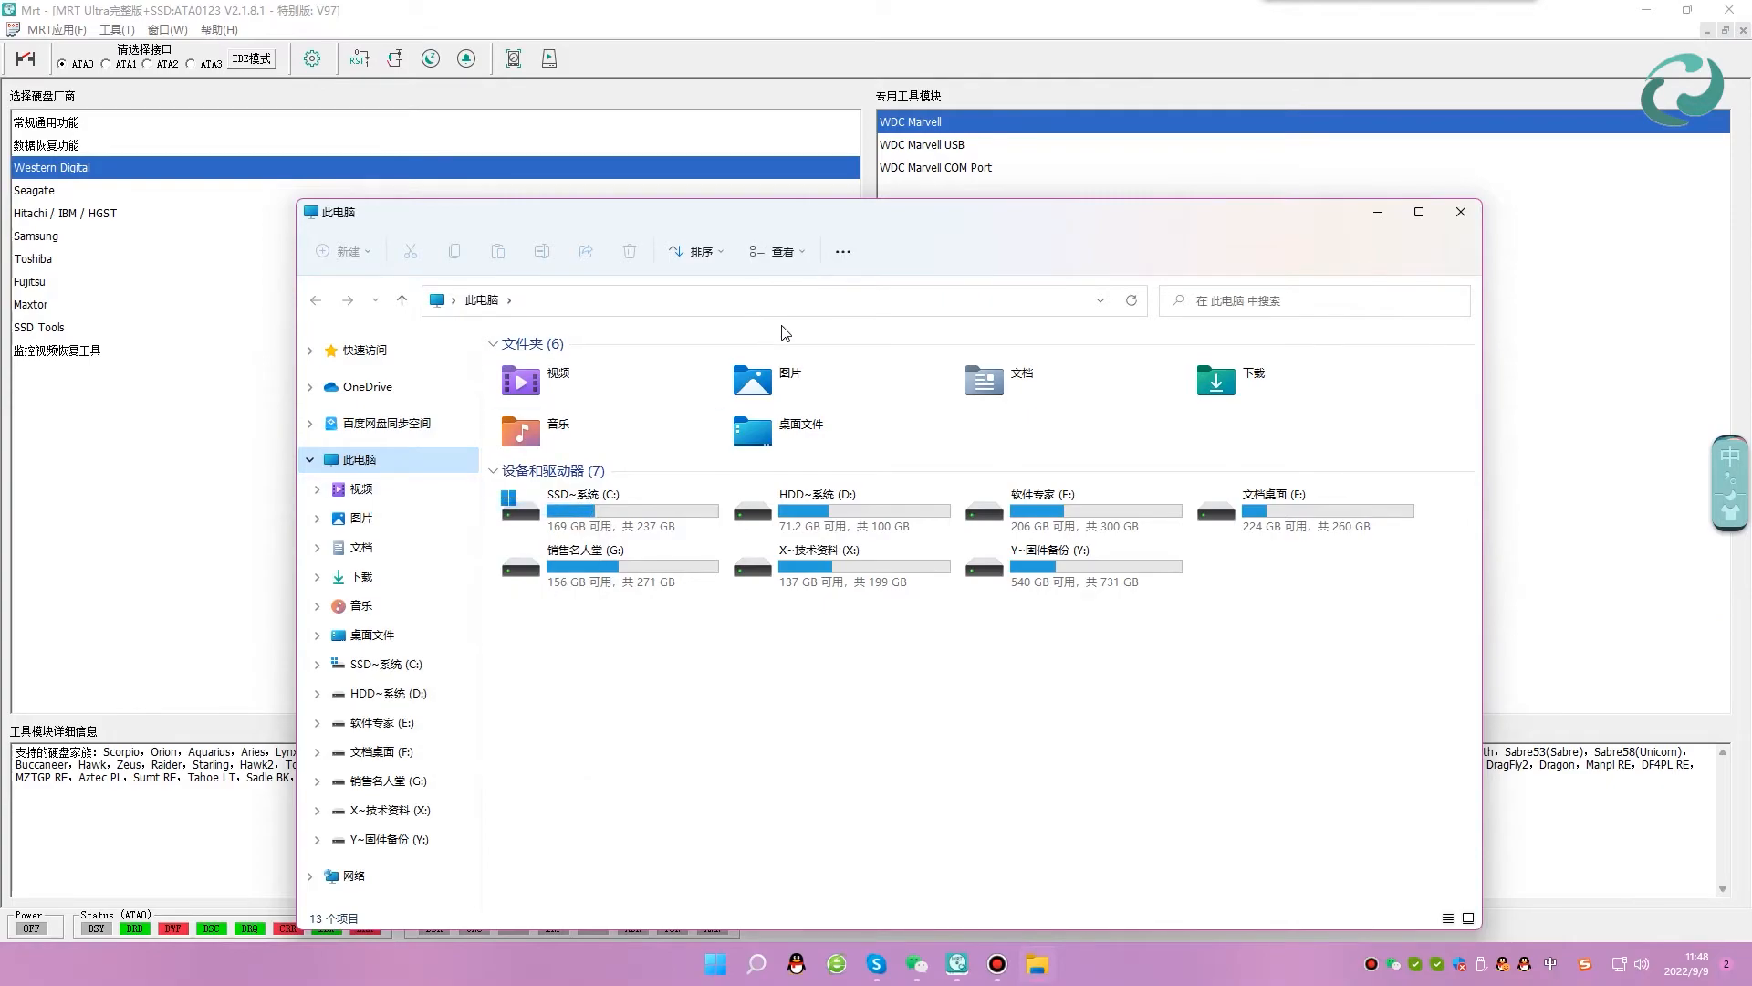
left_click_drag(595, 31, 919, 173)
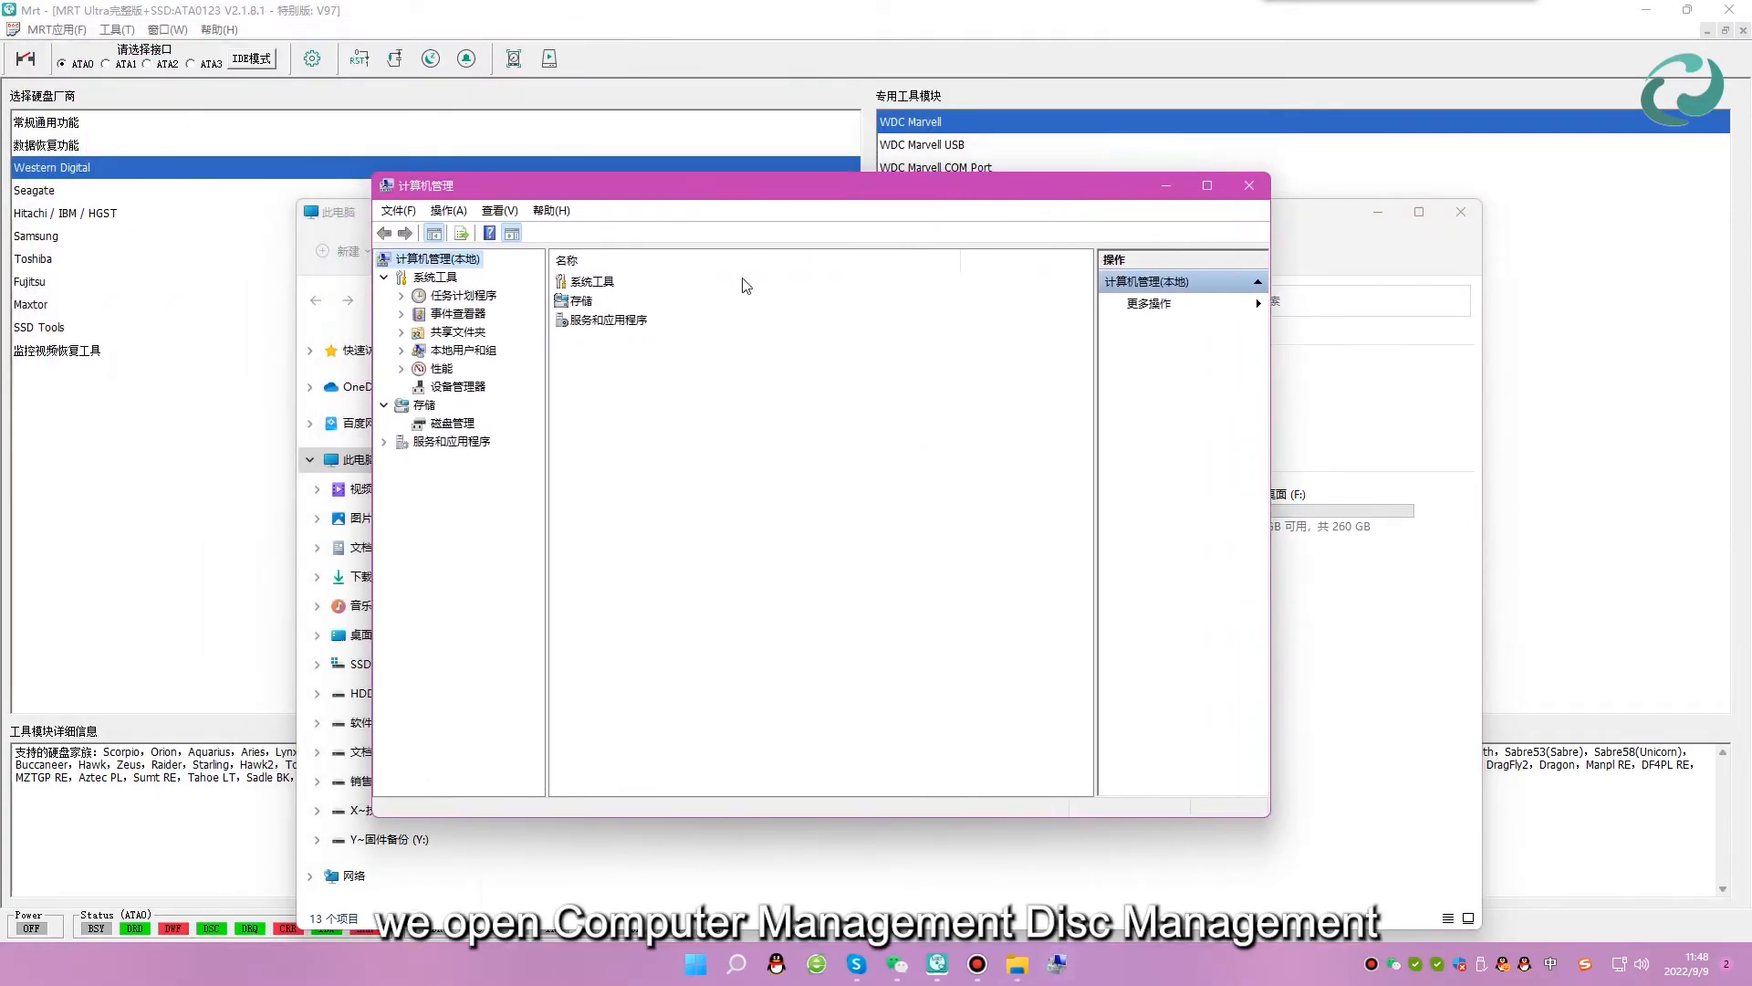
left_click(460, 424)
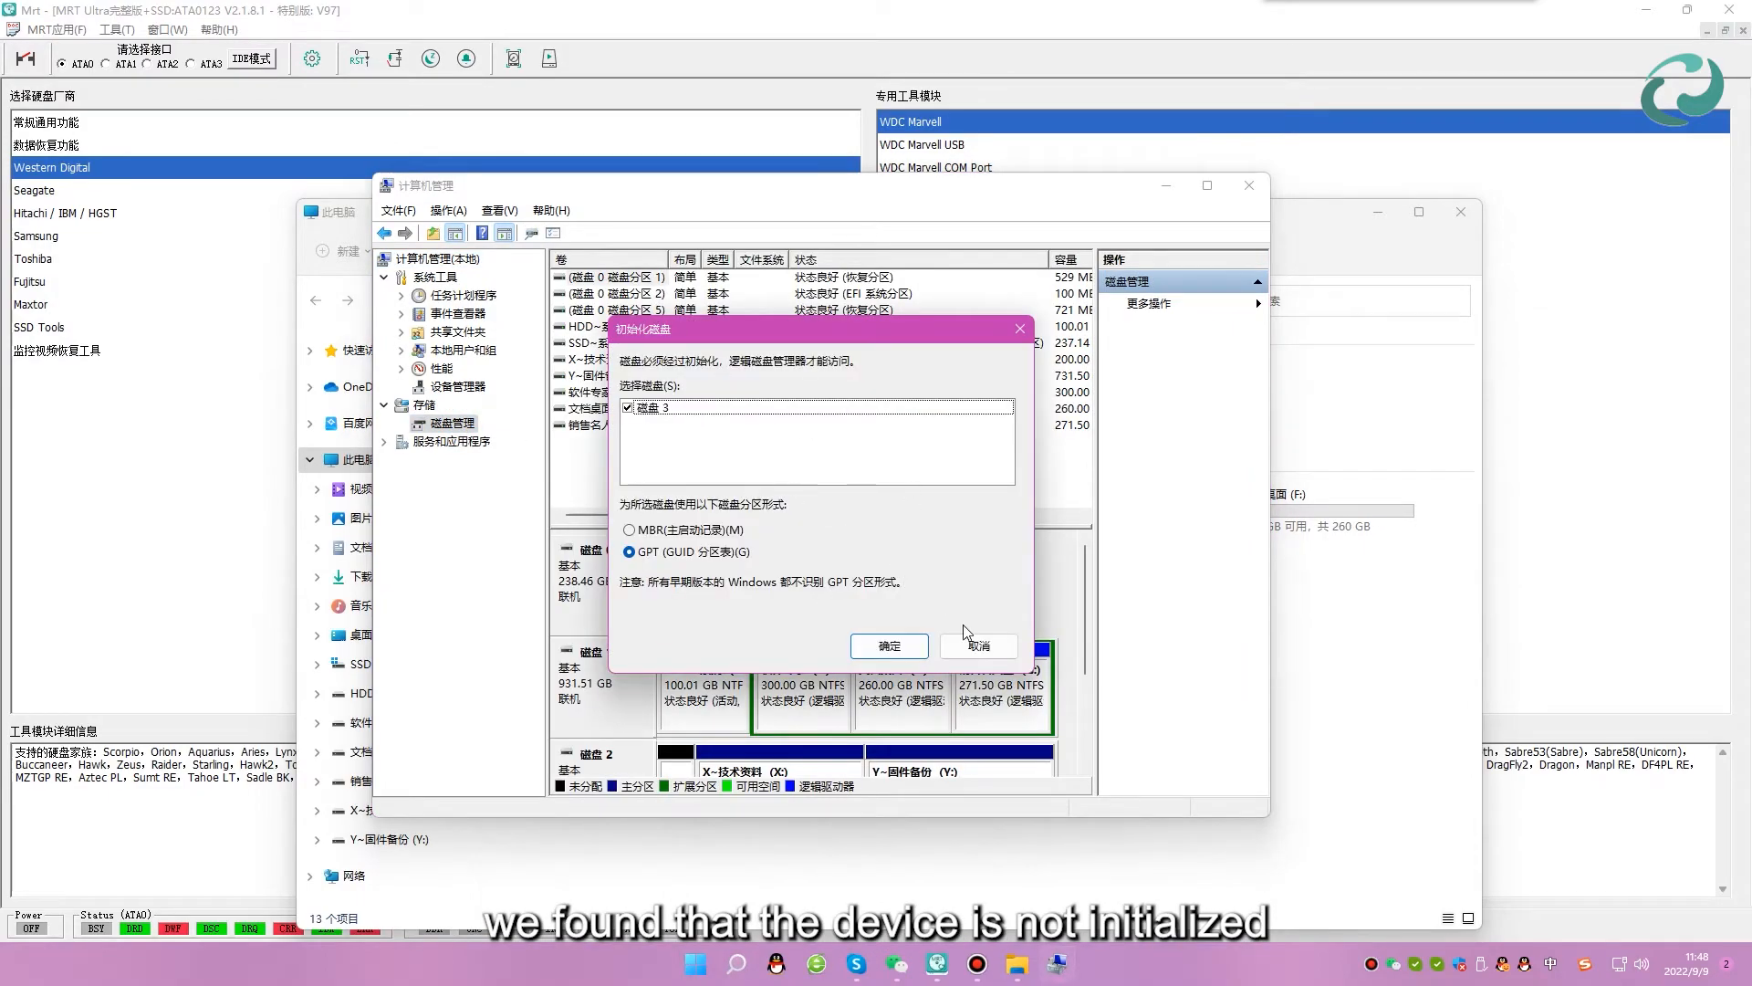
left_click(972, 641)
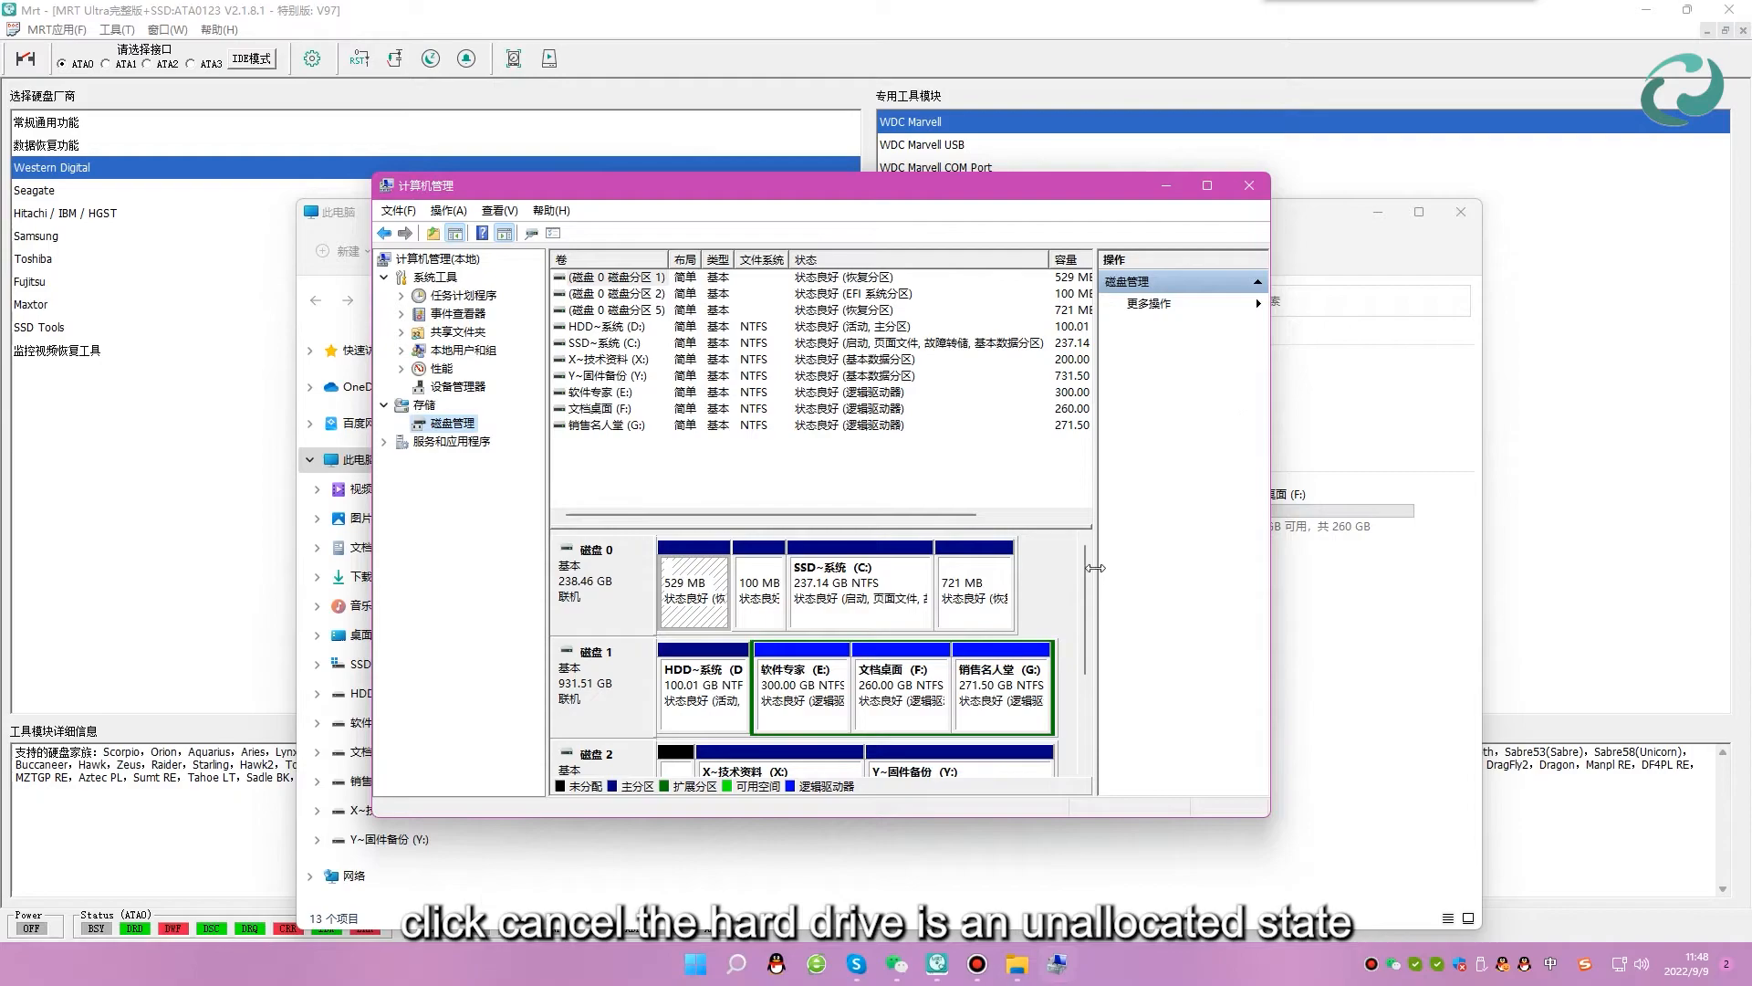
scroll(1086, 622, "down", 3)
left_click(717, 692)
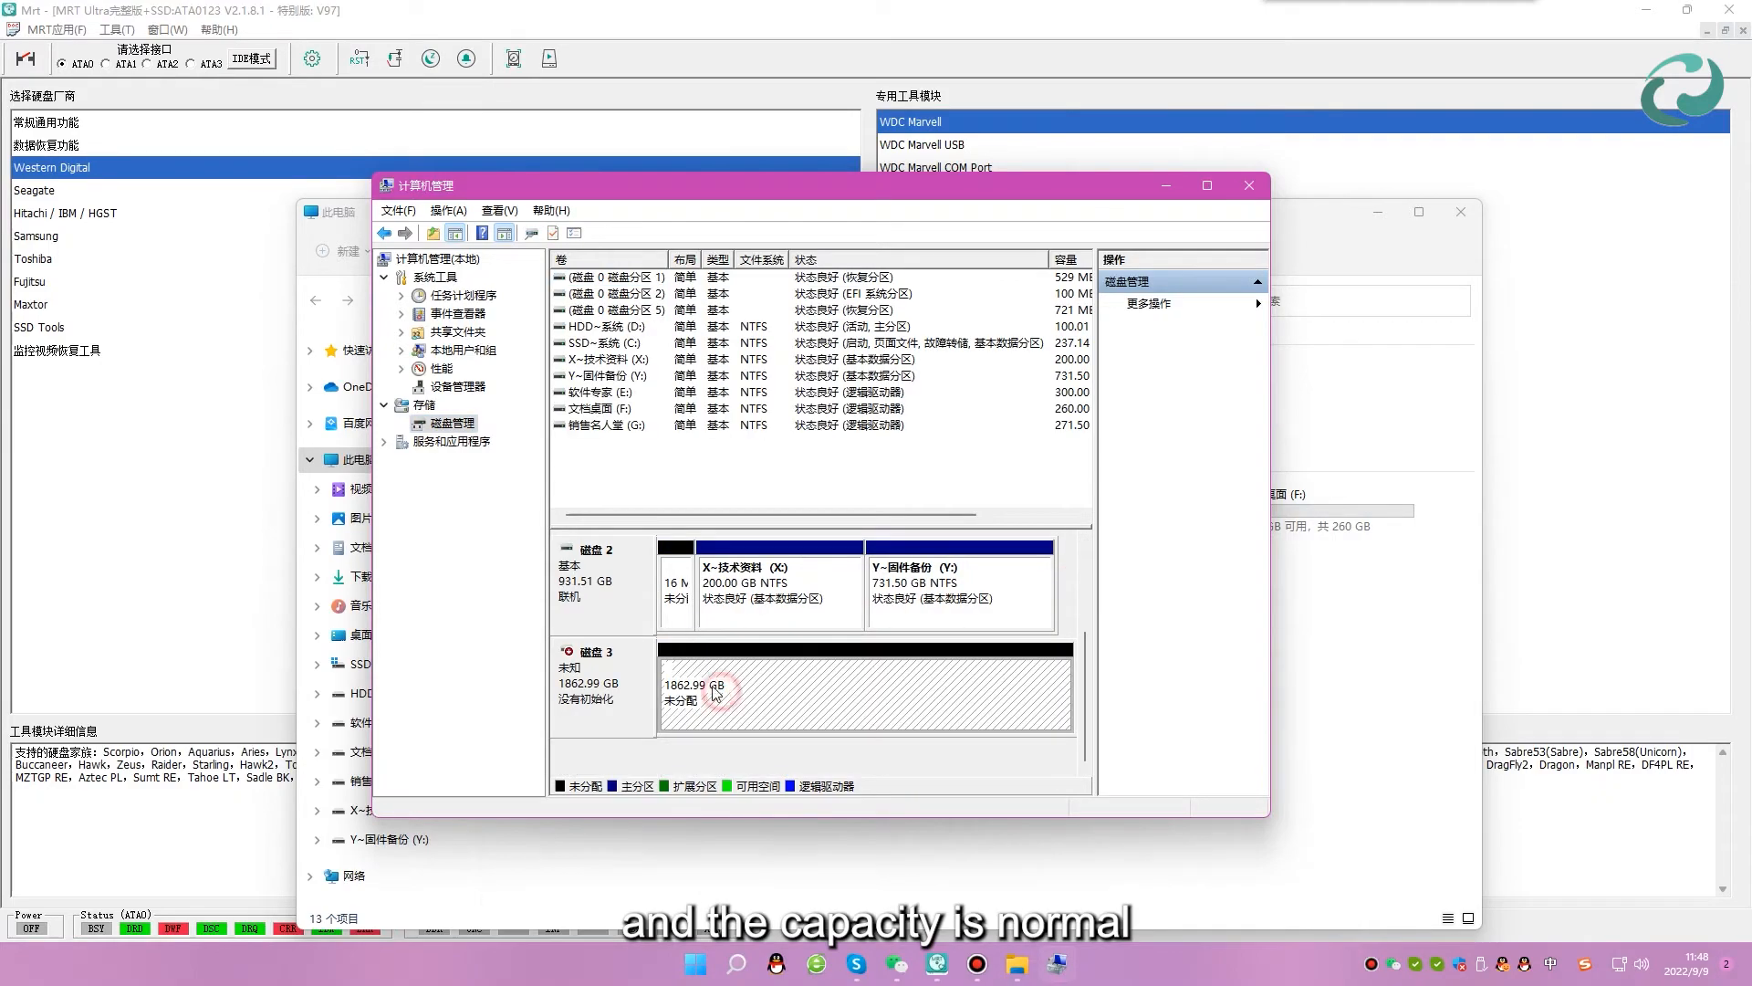
Return to MRT, start the WDC Marvell USB utility for the My Passport 260D, and auto-detect its drive family.
left_click(1596, 449)
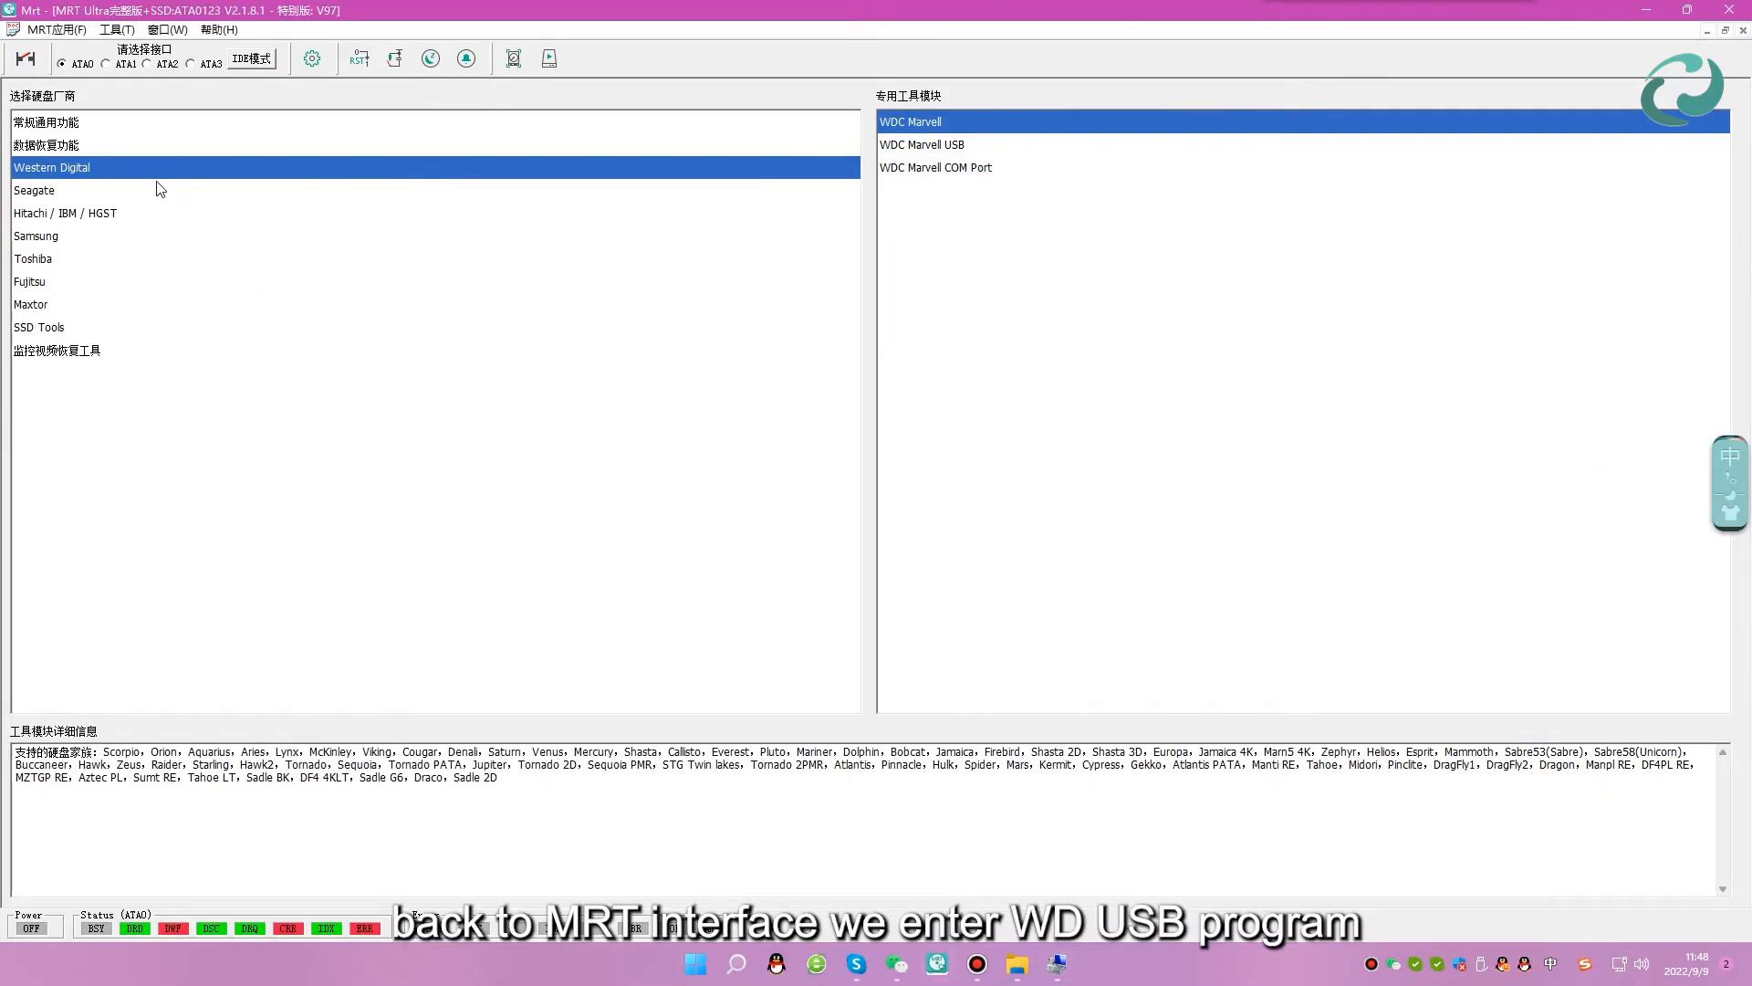
left_click(923, 148)
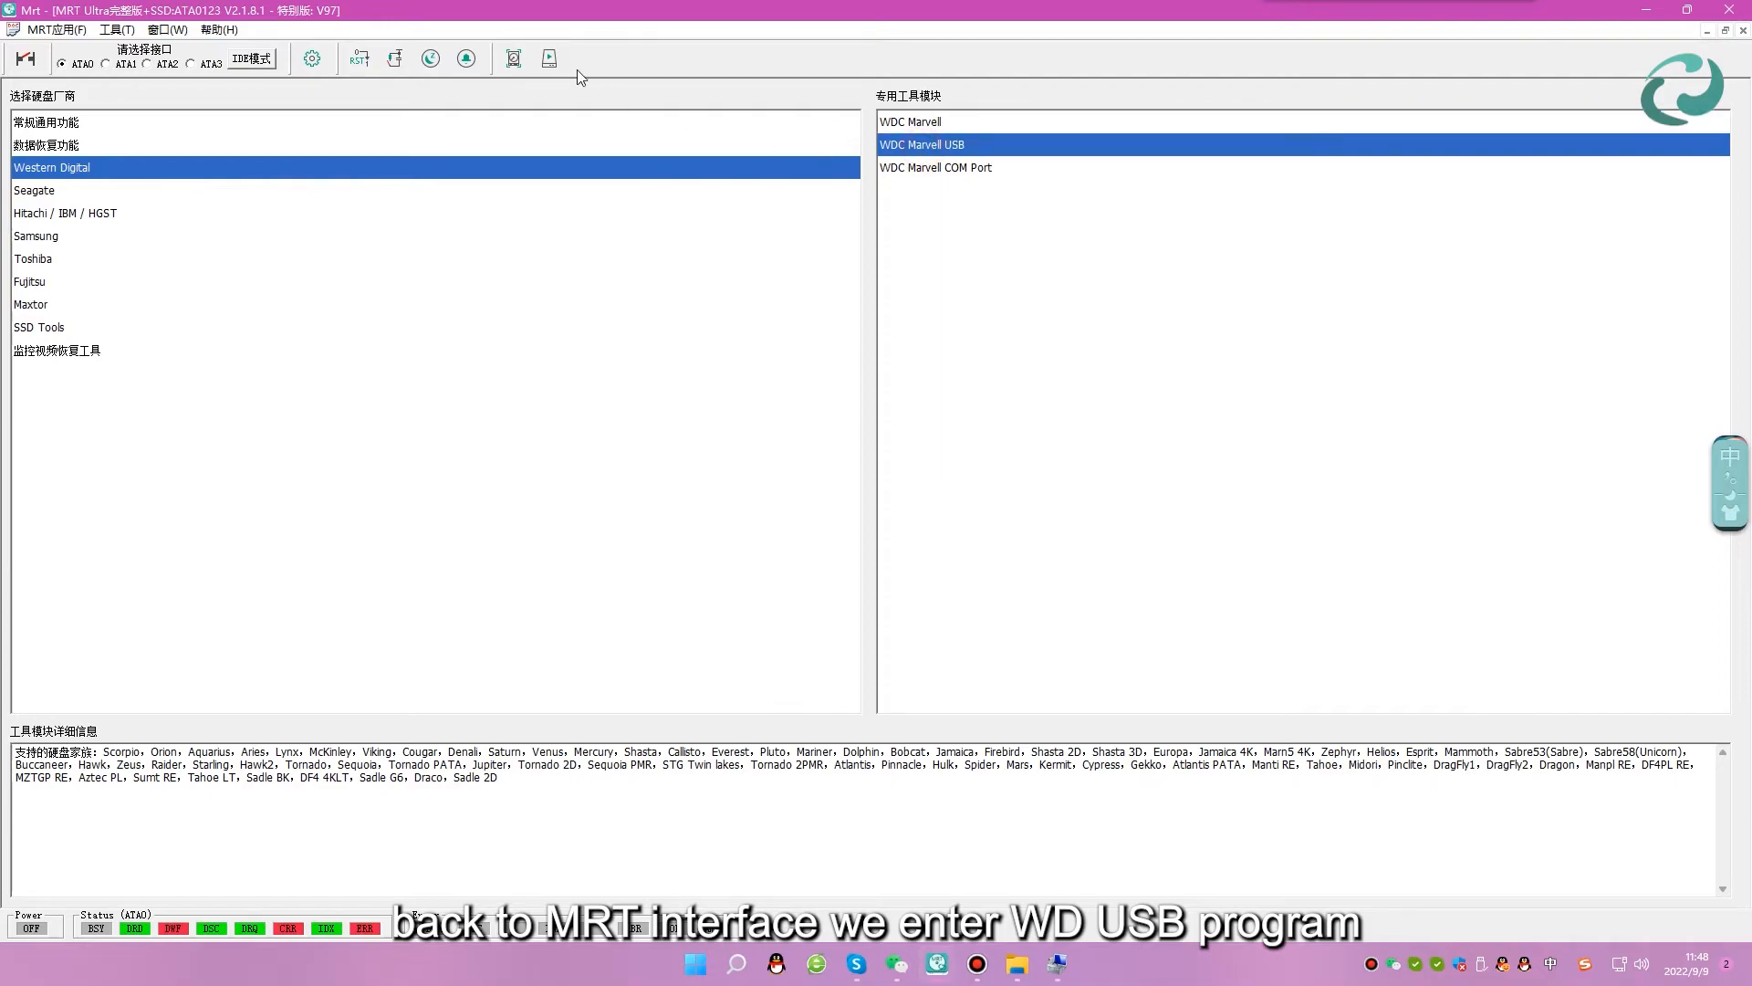
left_click(550, 60)
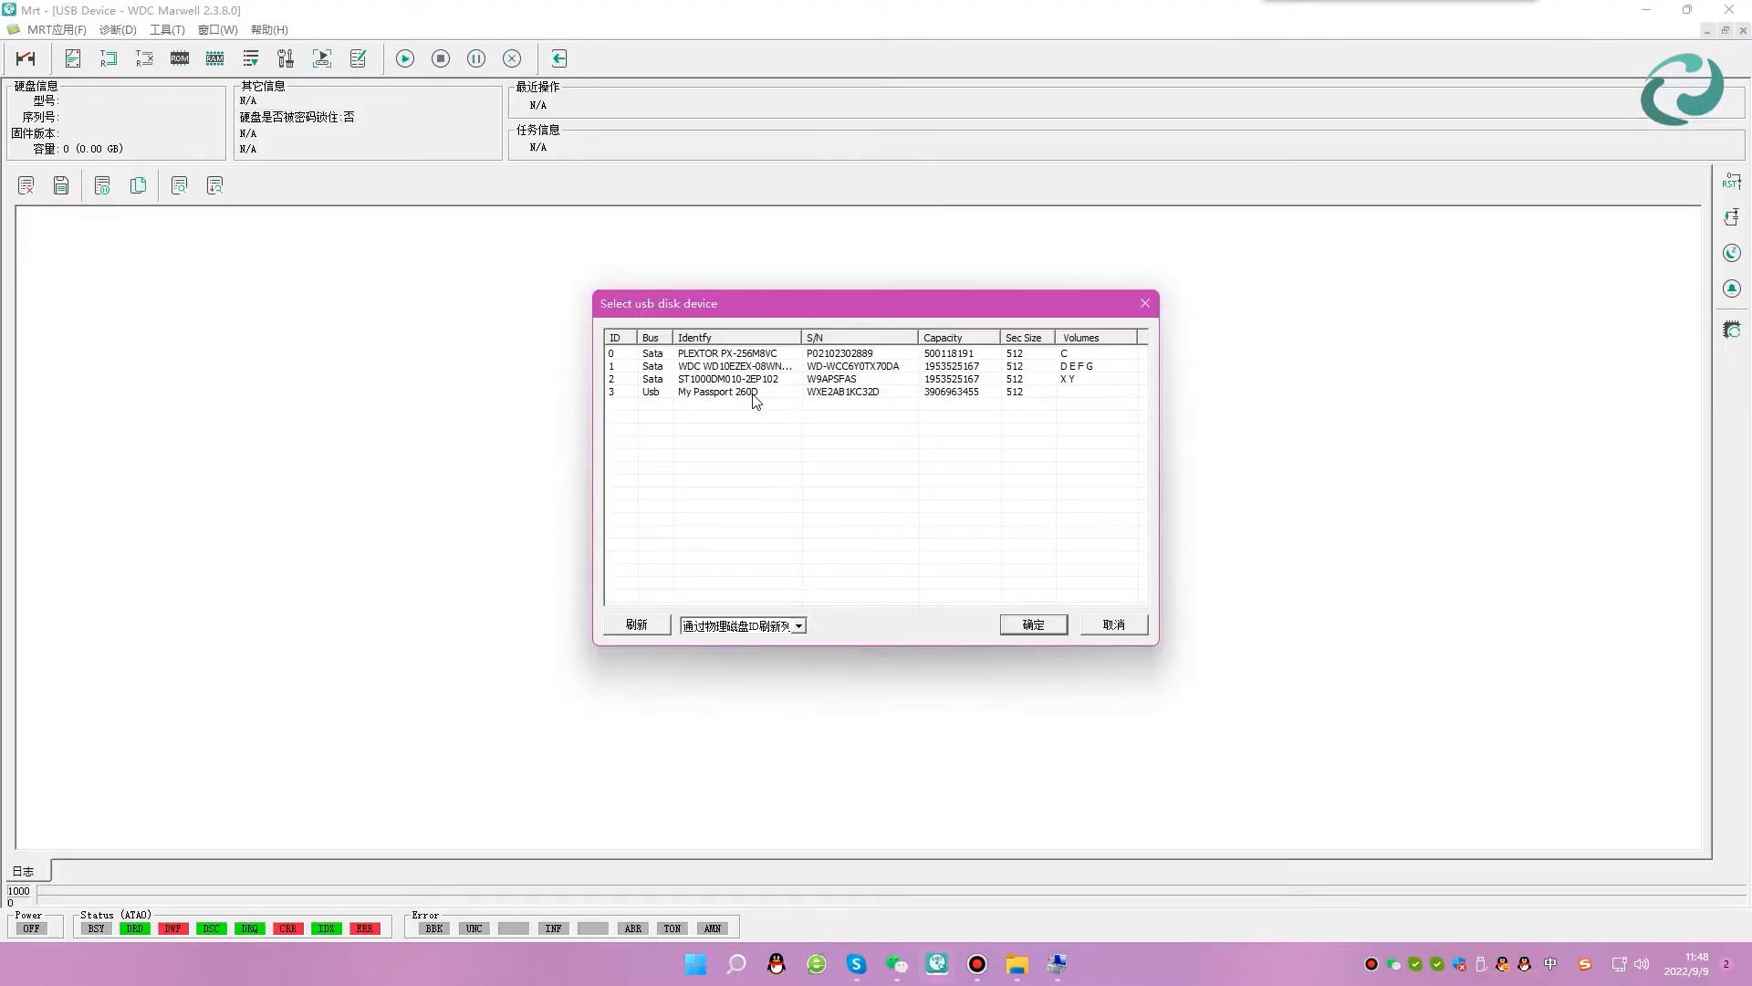
left_click(754, 394)
left_click(1023, 628)
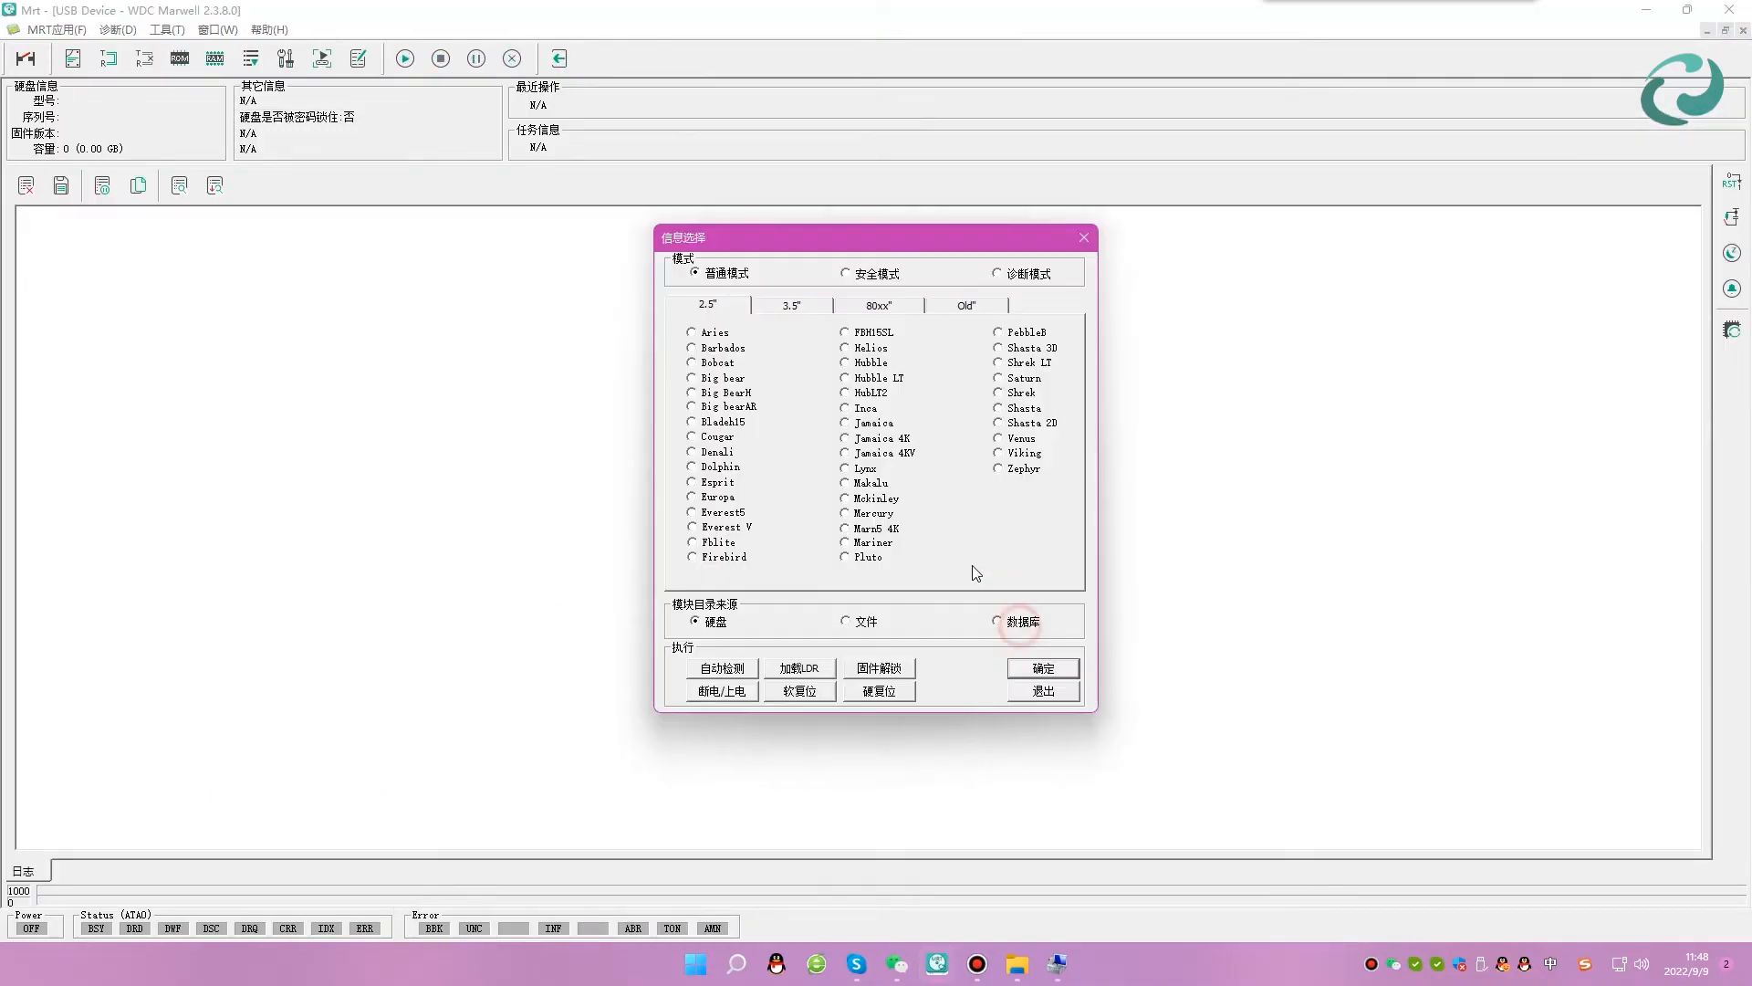
left_click(728, 670)
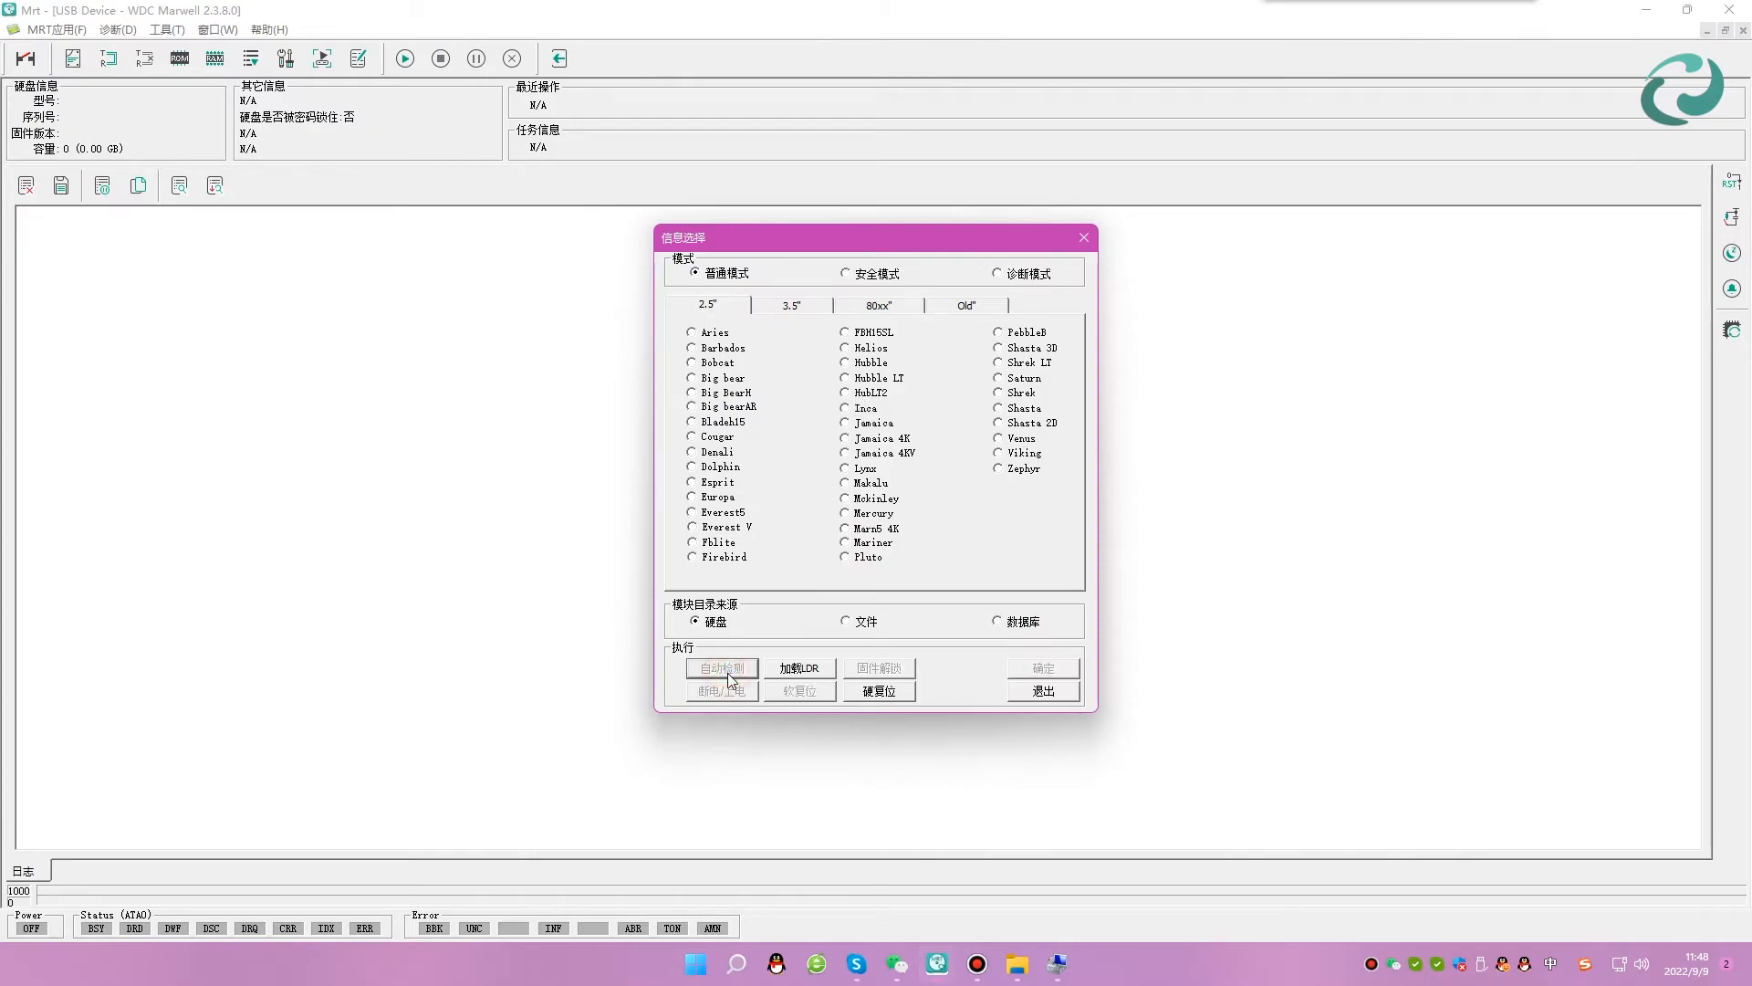
left_click(1039, 668)
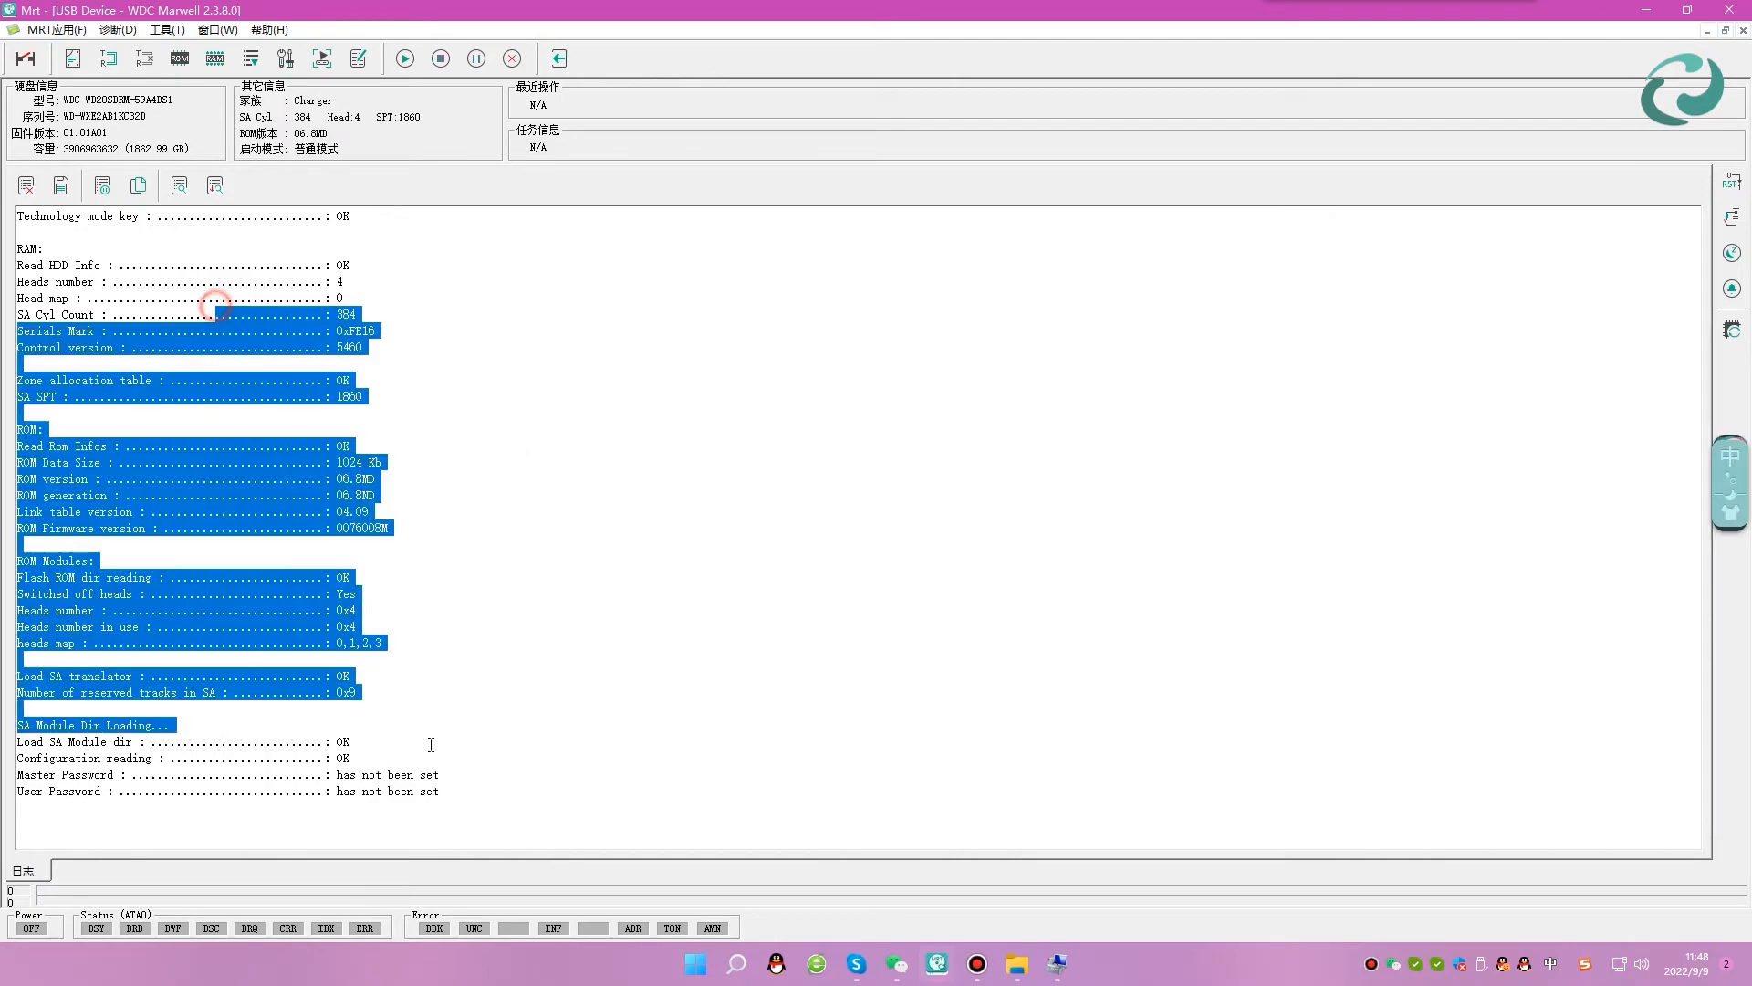
Open the T2 editor and choose 从文件获取(模块) as the data source.
left_click(167, 29)
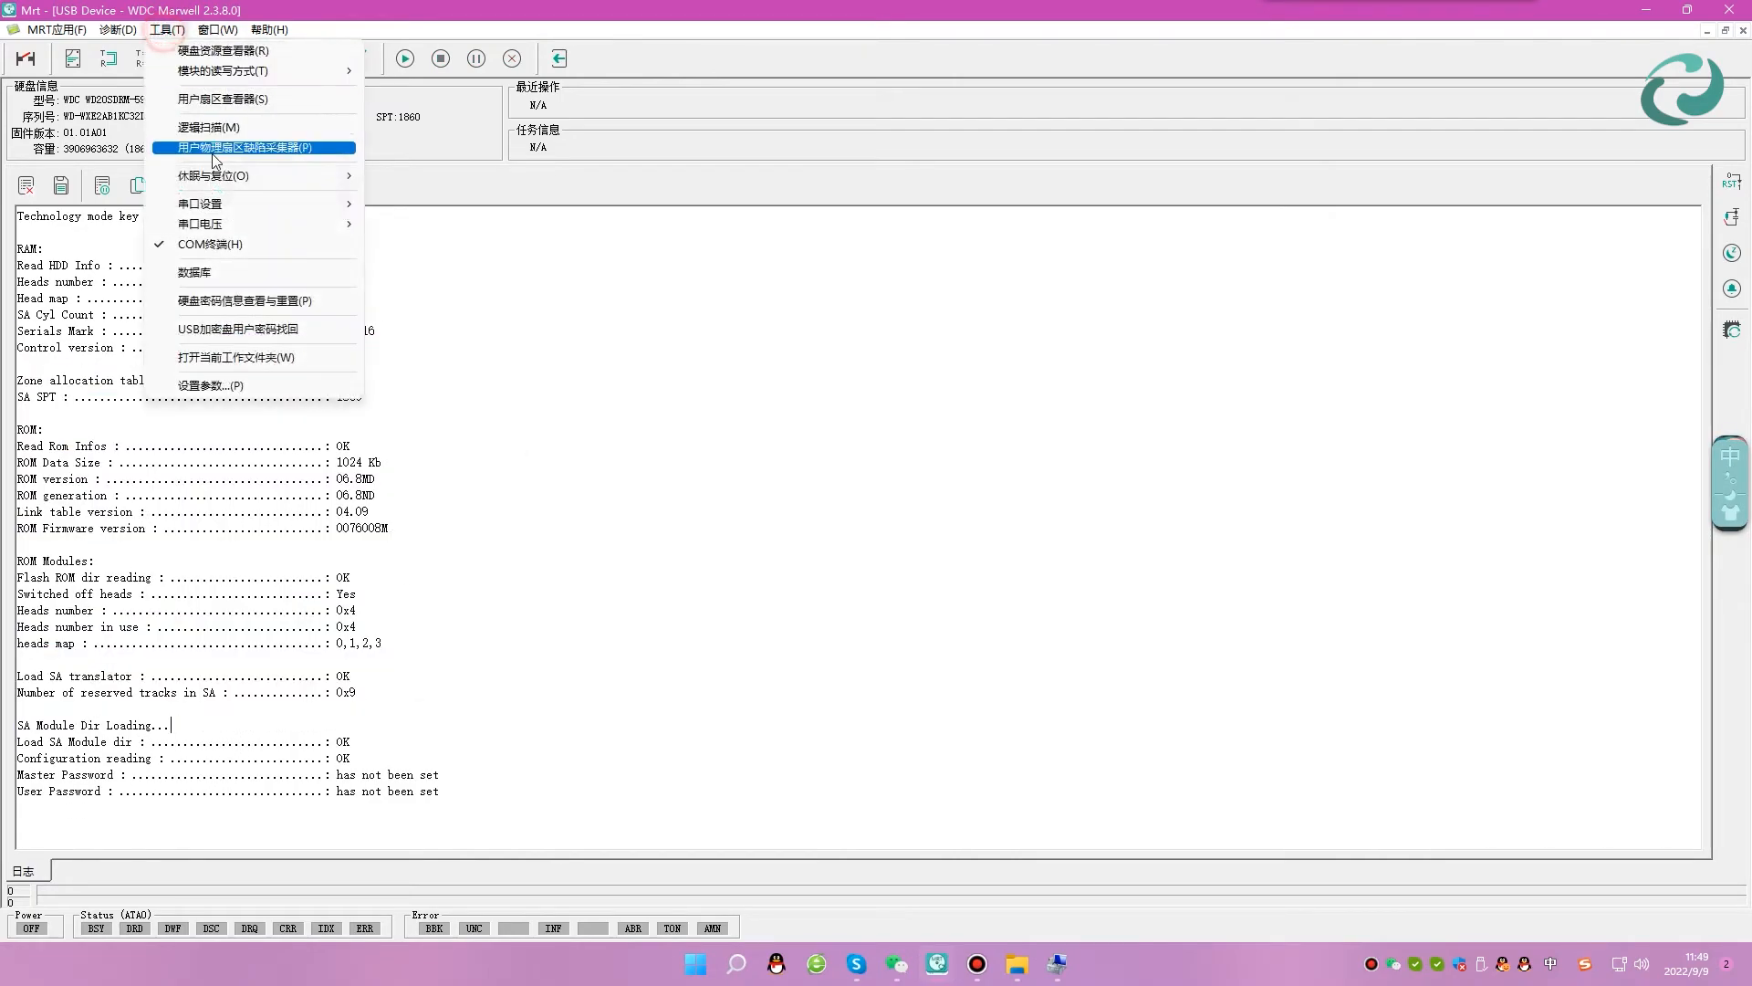
left_click(103, 110)
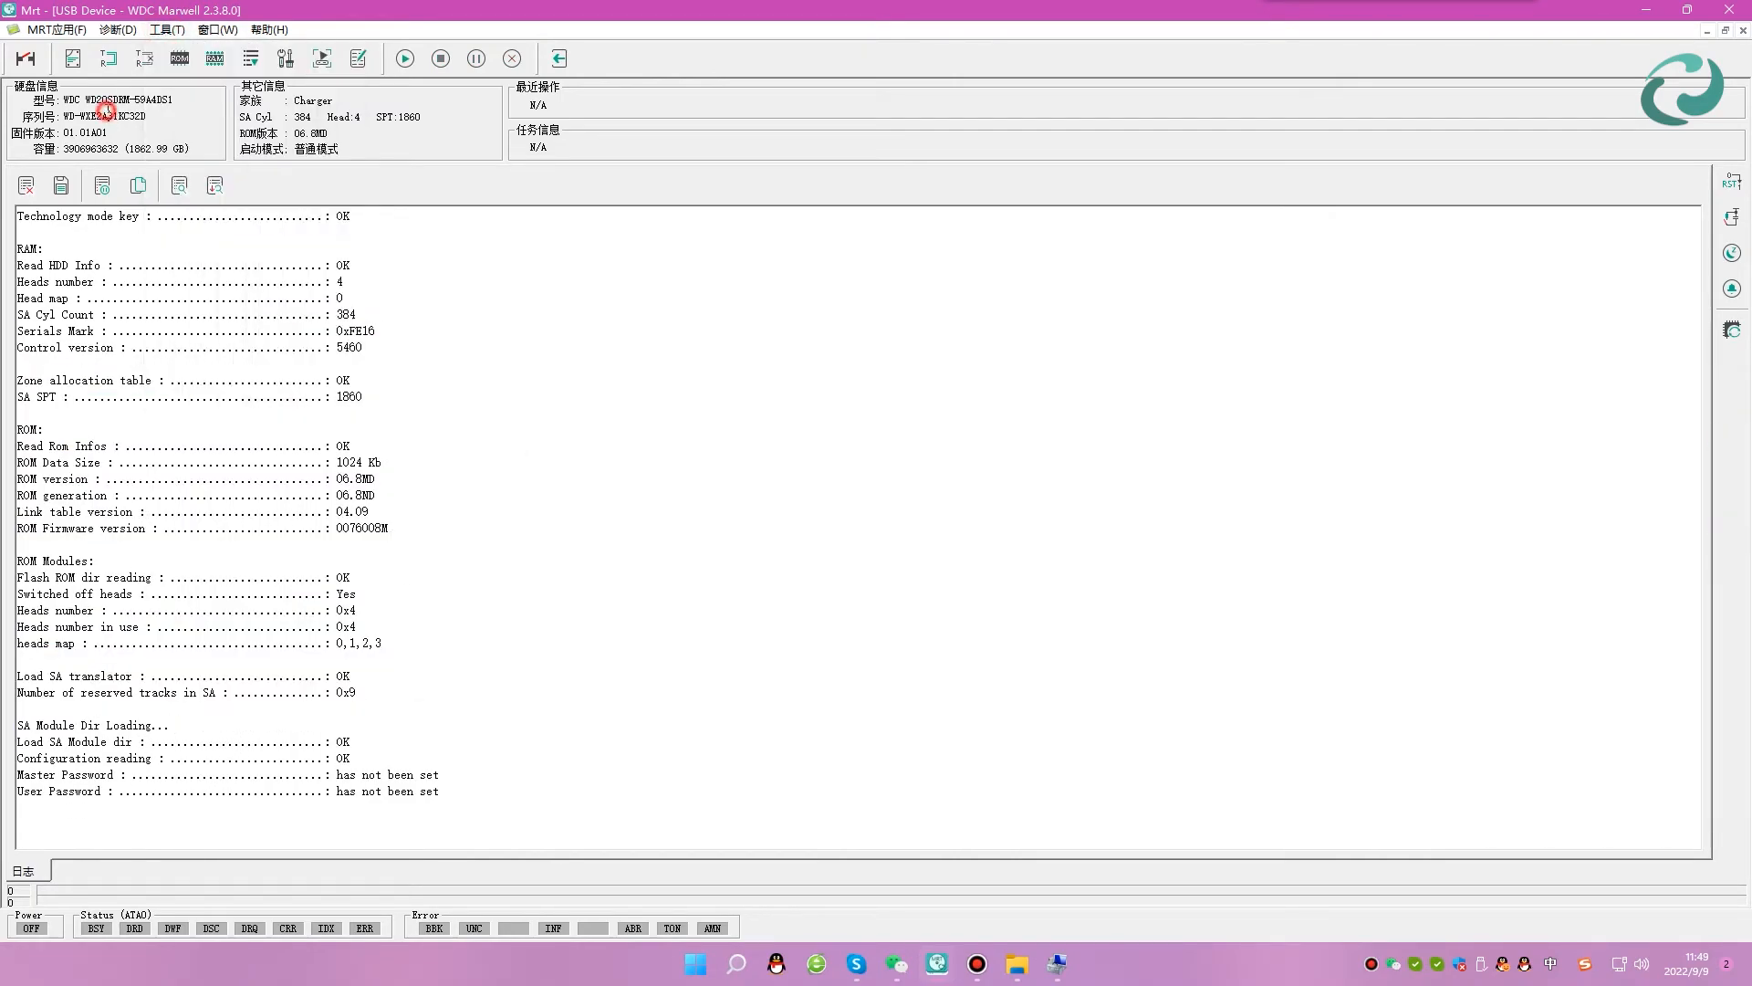
left_click(241, 56)
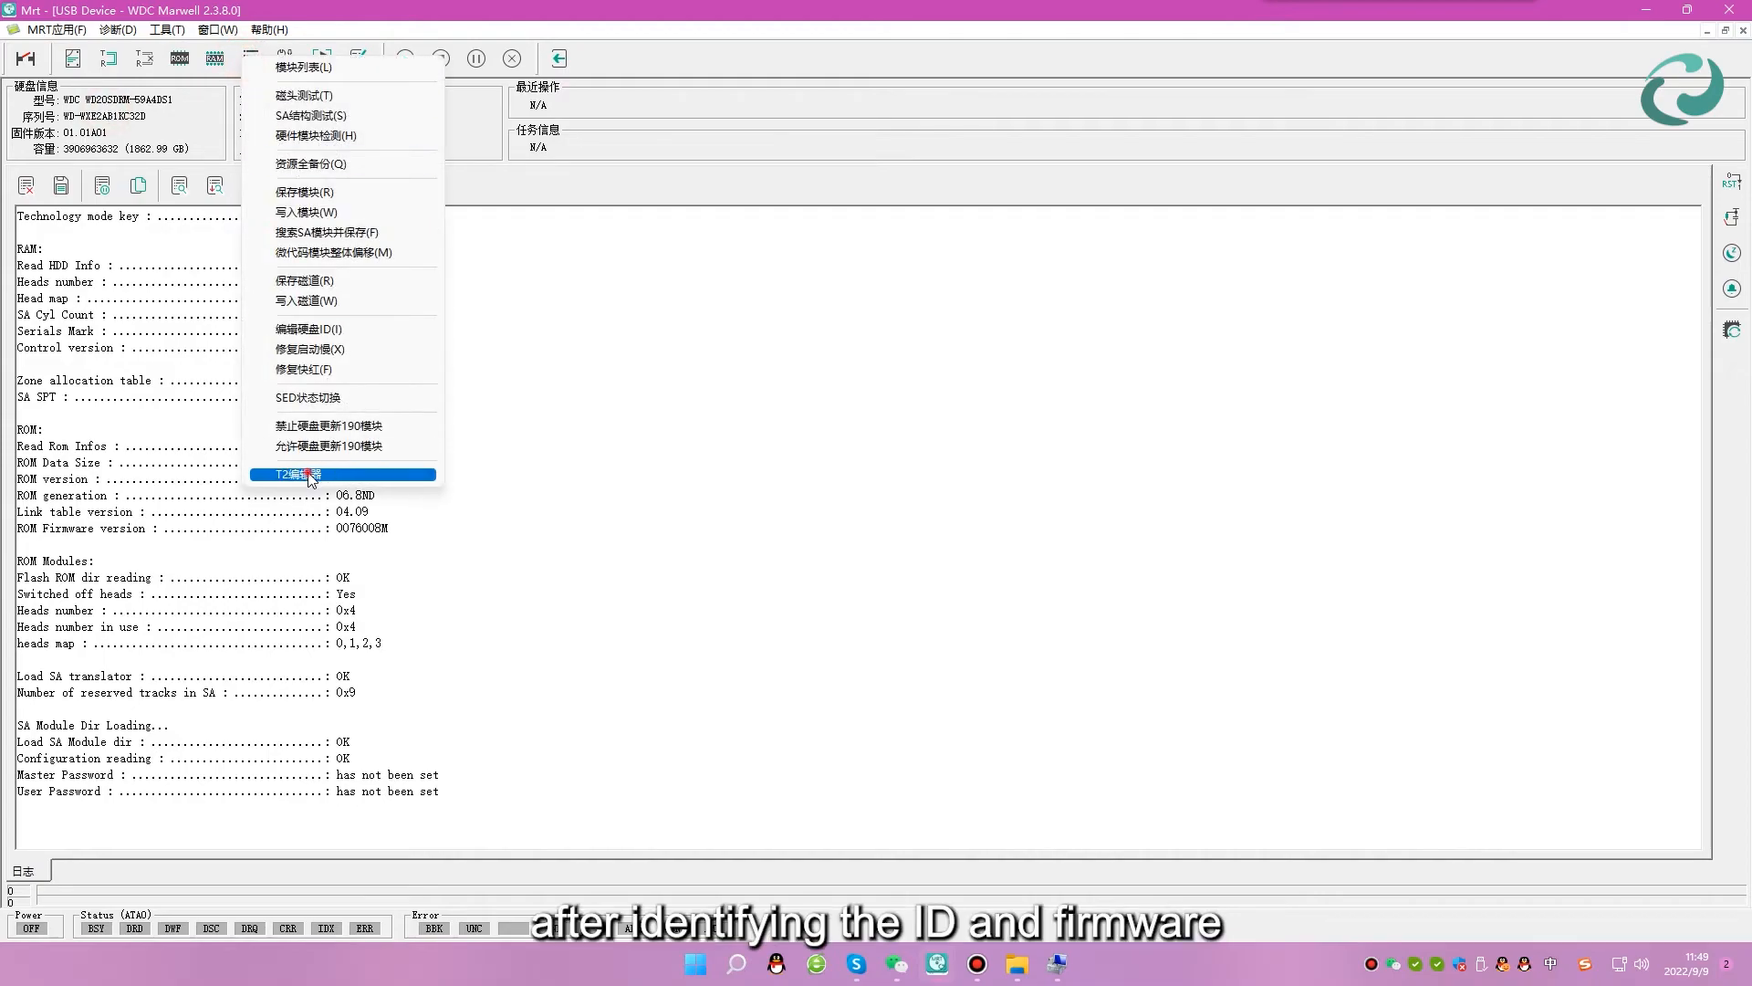
left_click(329, 475)
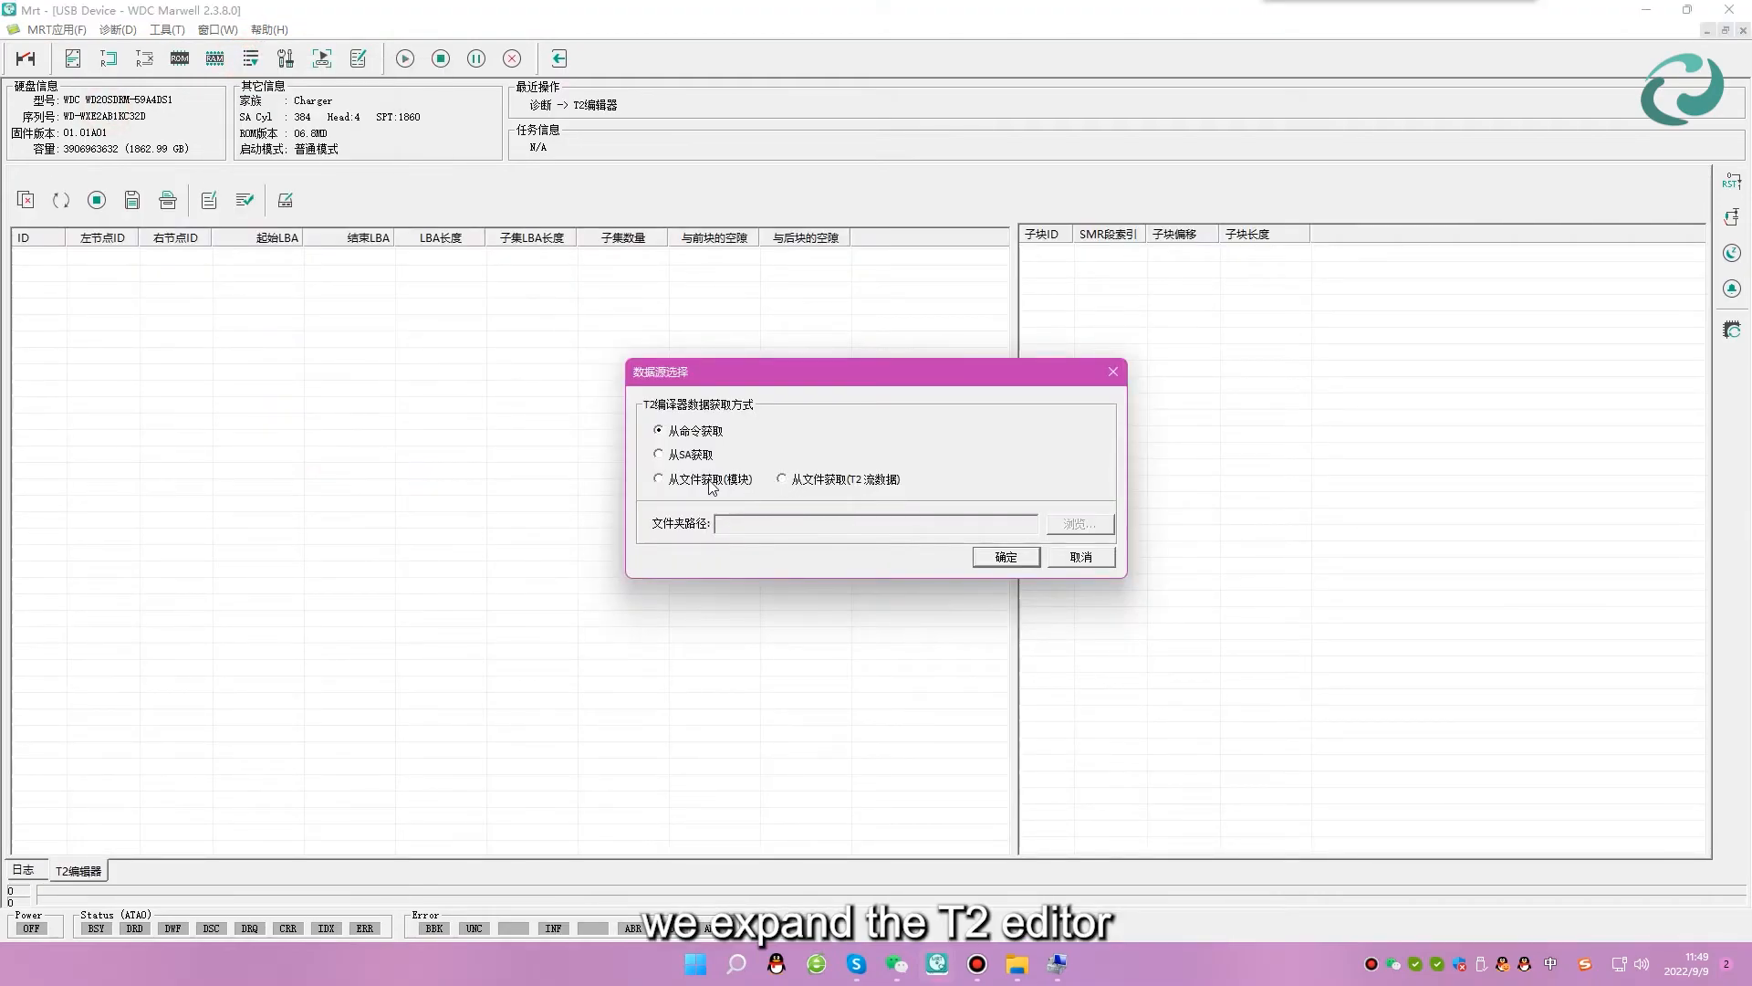
key("Return")
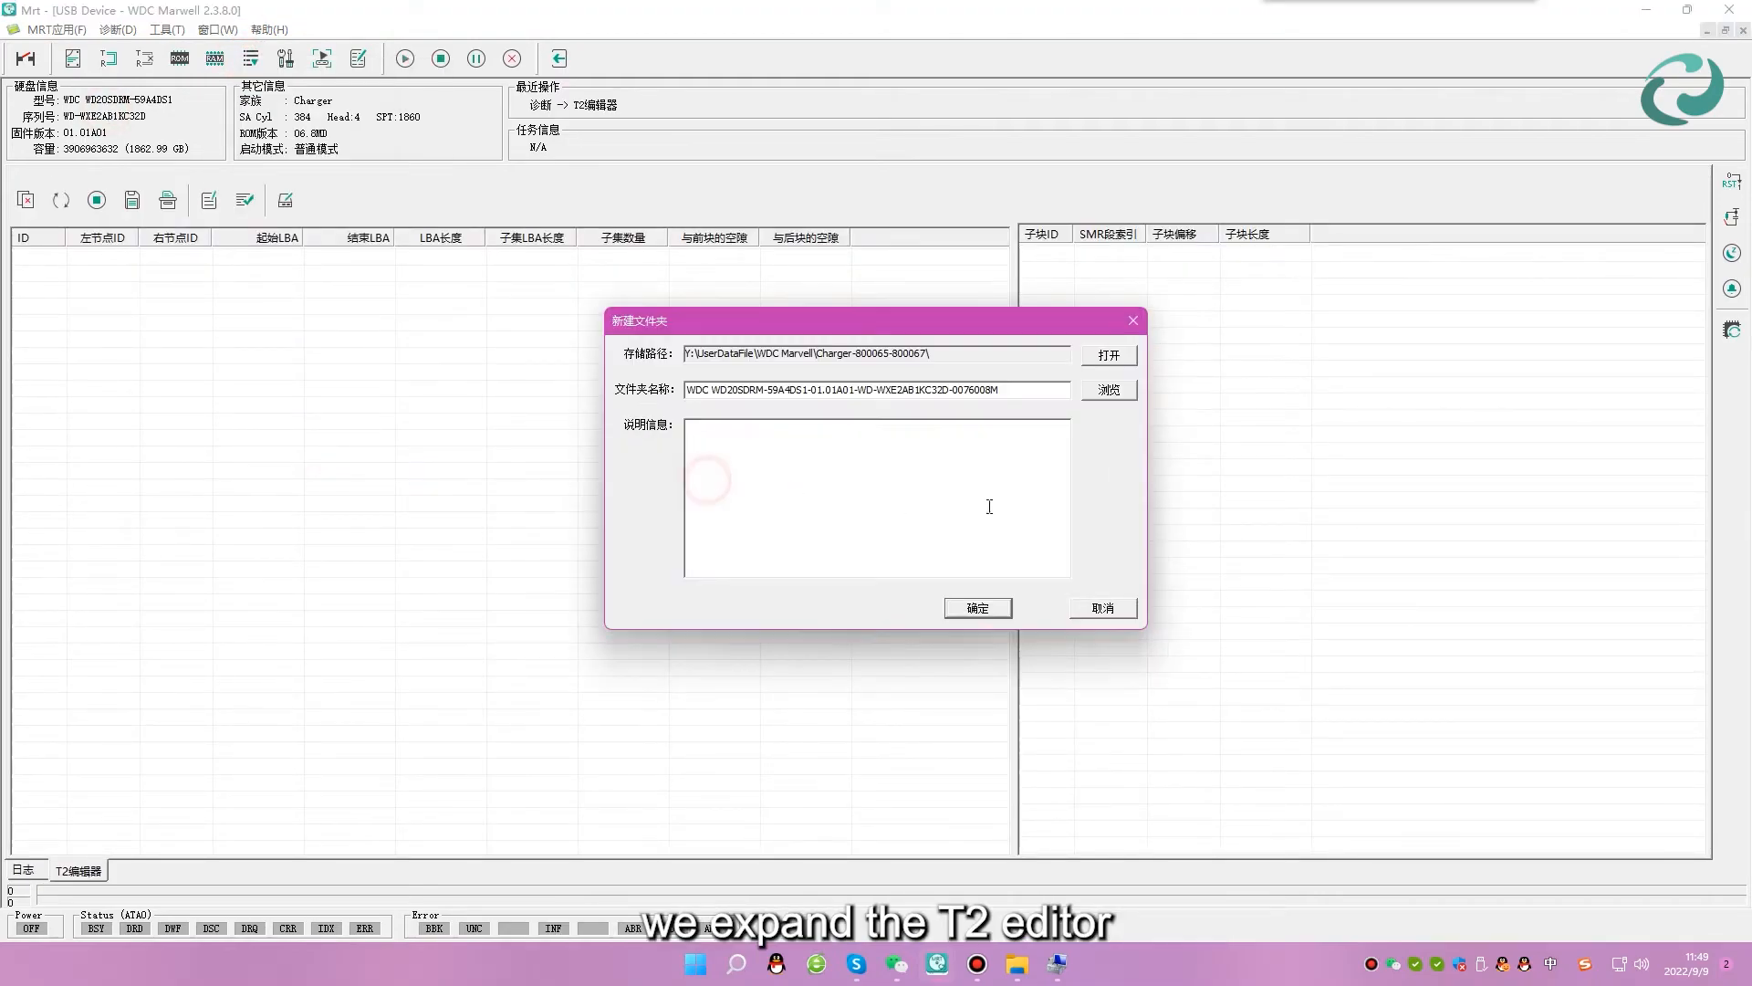
Use the existing folder "WDC ROM MODEL-CHARGER--06.04D.8-WDC-ROM SN# XYZ-----0076008M 810003" as the working folder.
left_click(979, 608)
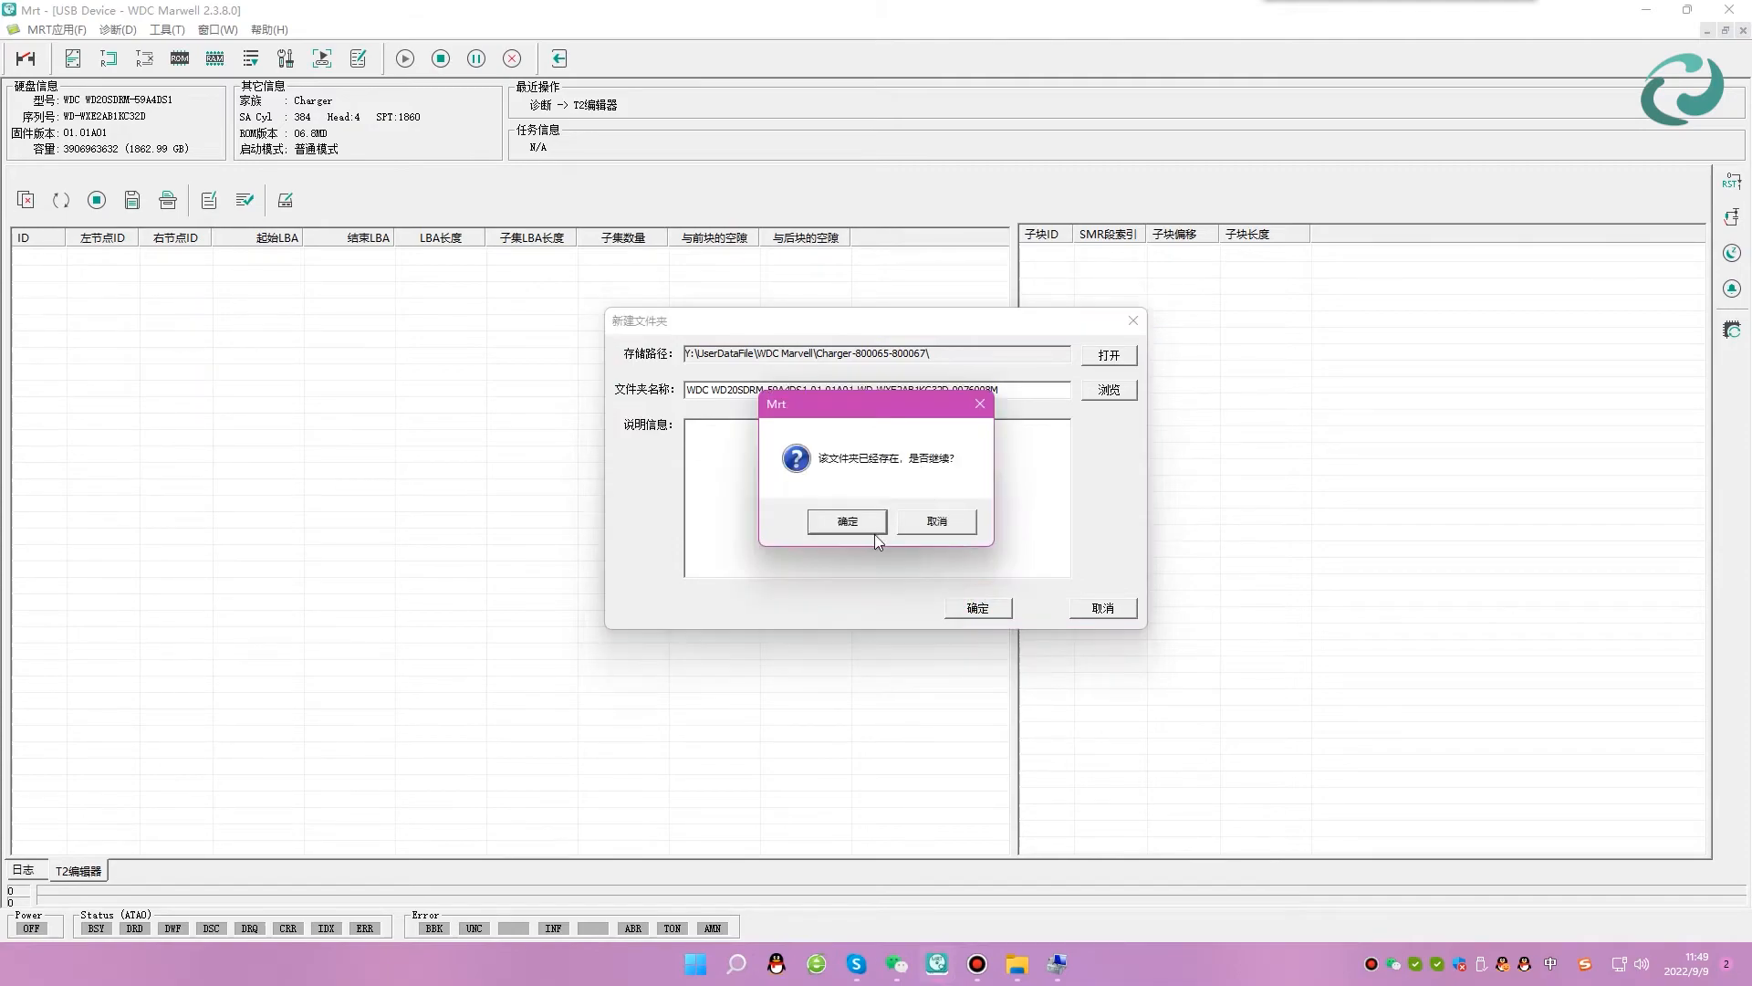
left_click(933, 523)
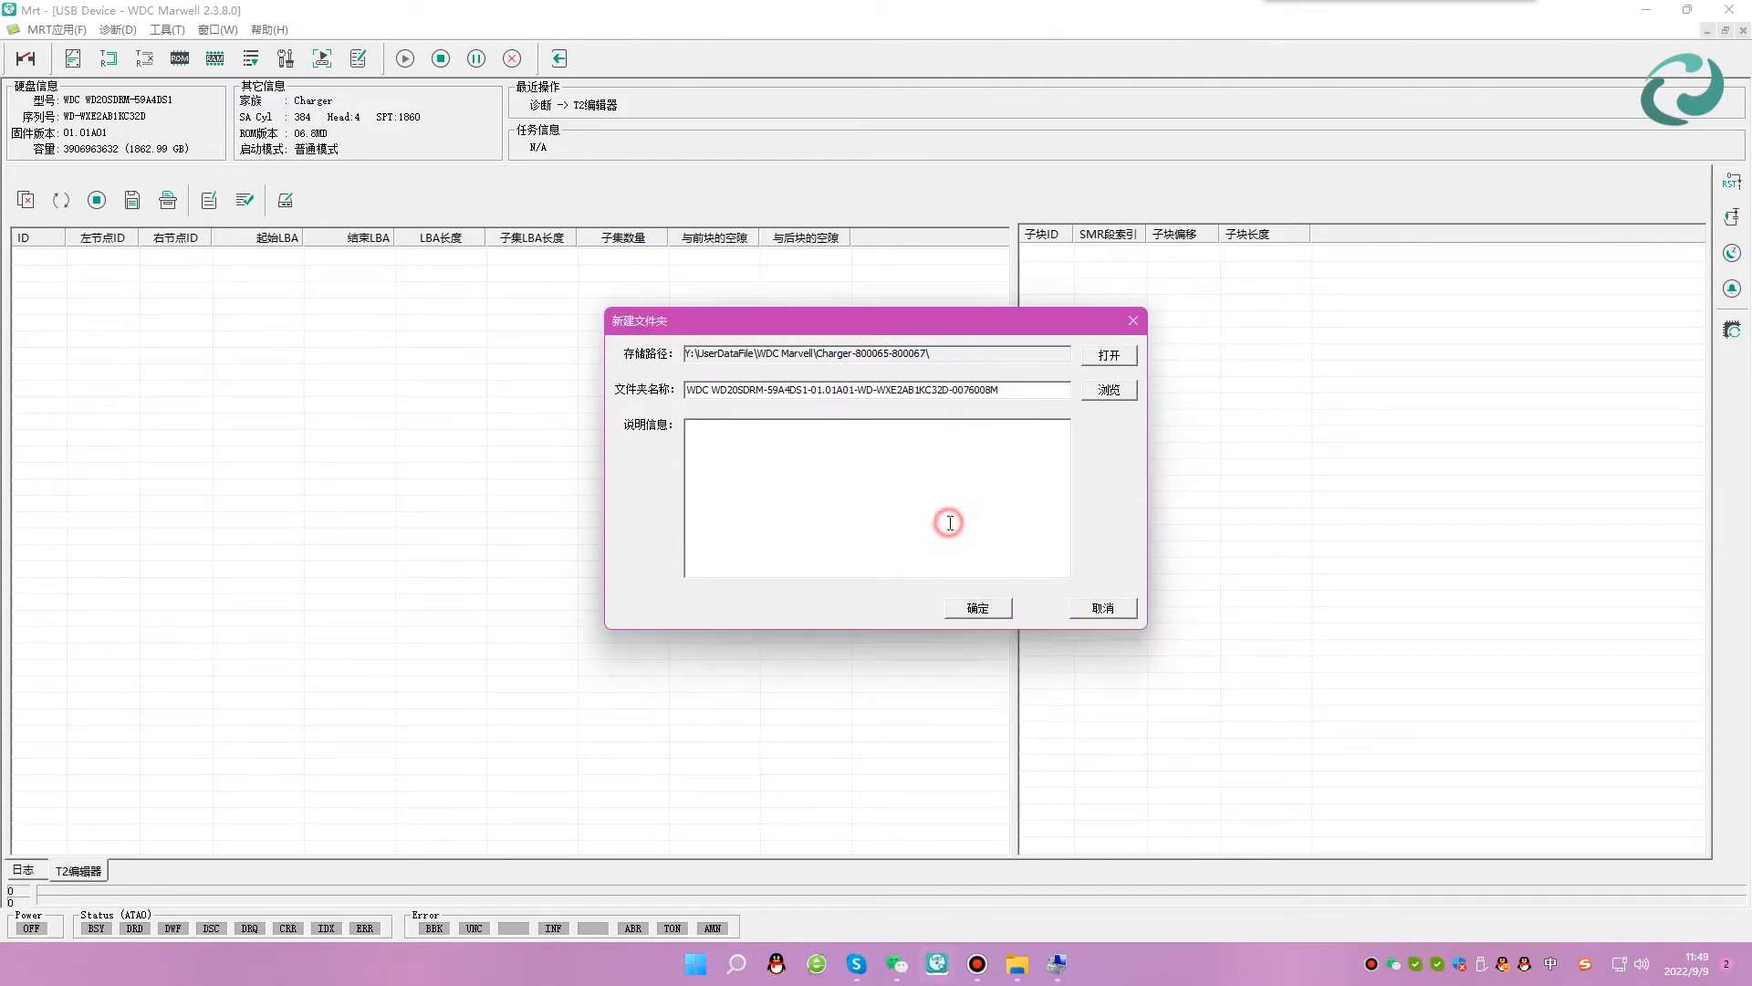
left_click(1123, 394)
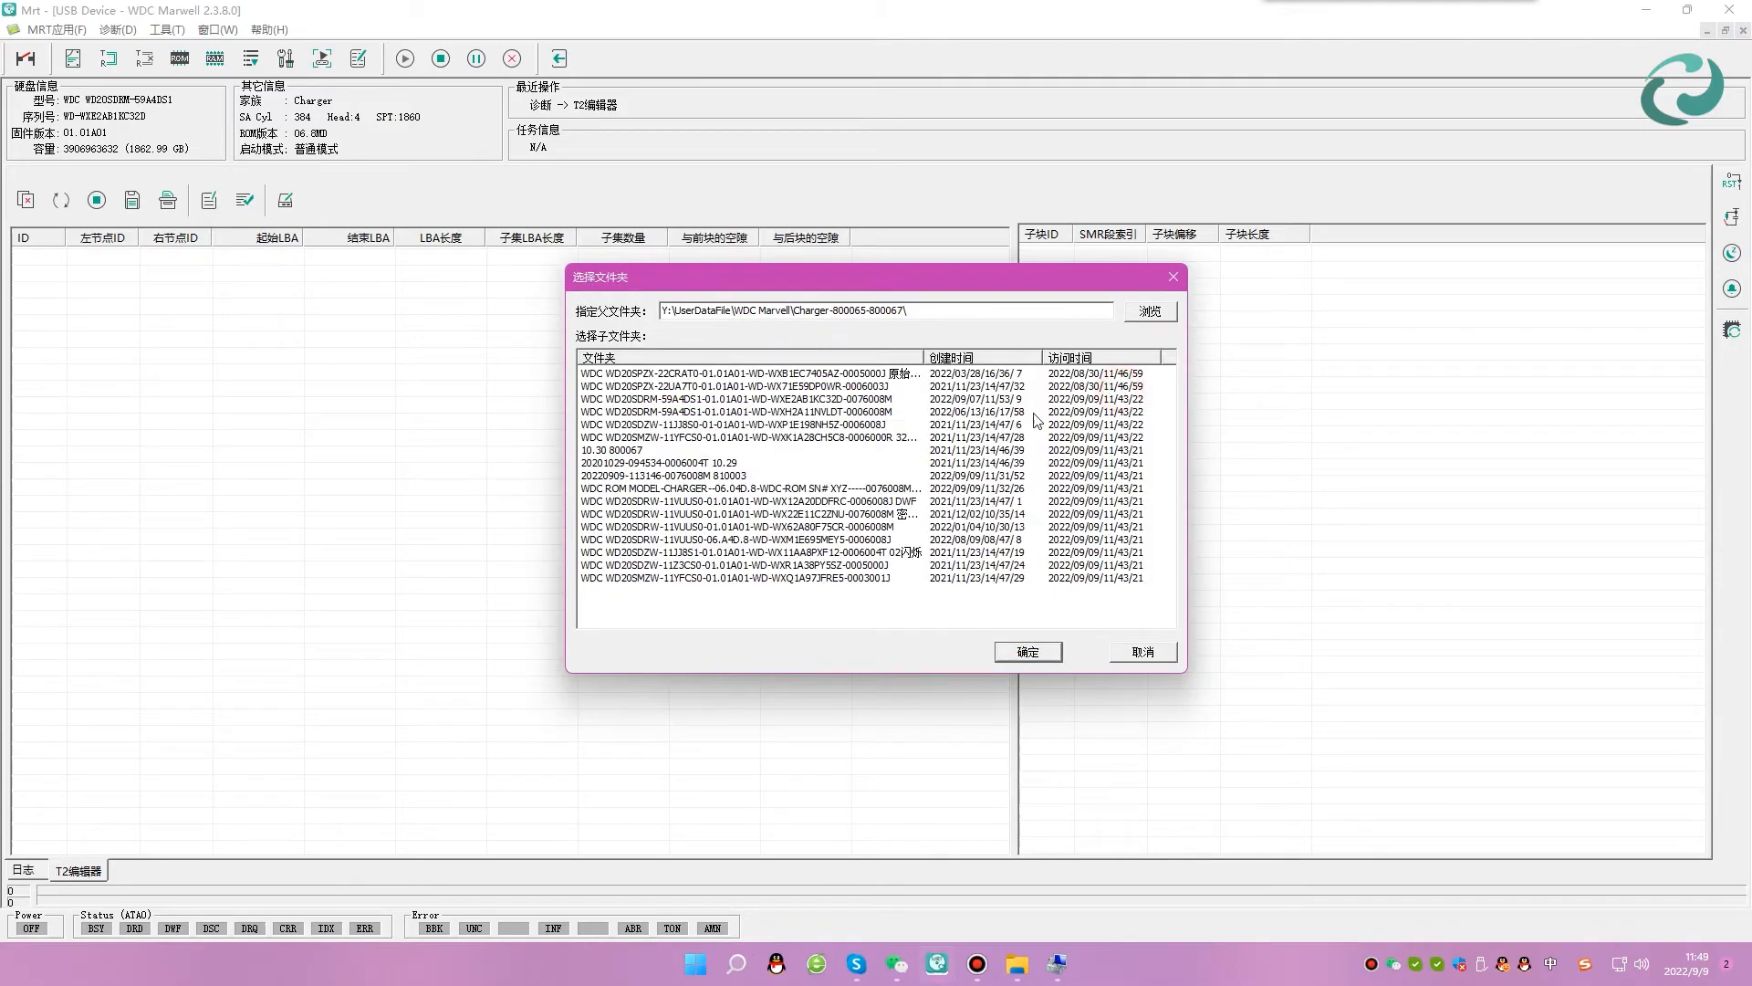
left_click(981, 360)
left_click(985, 358)
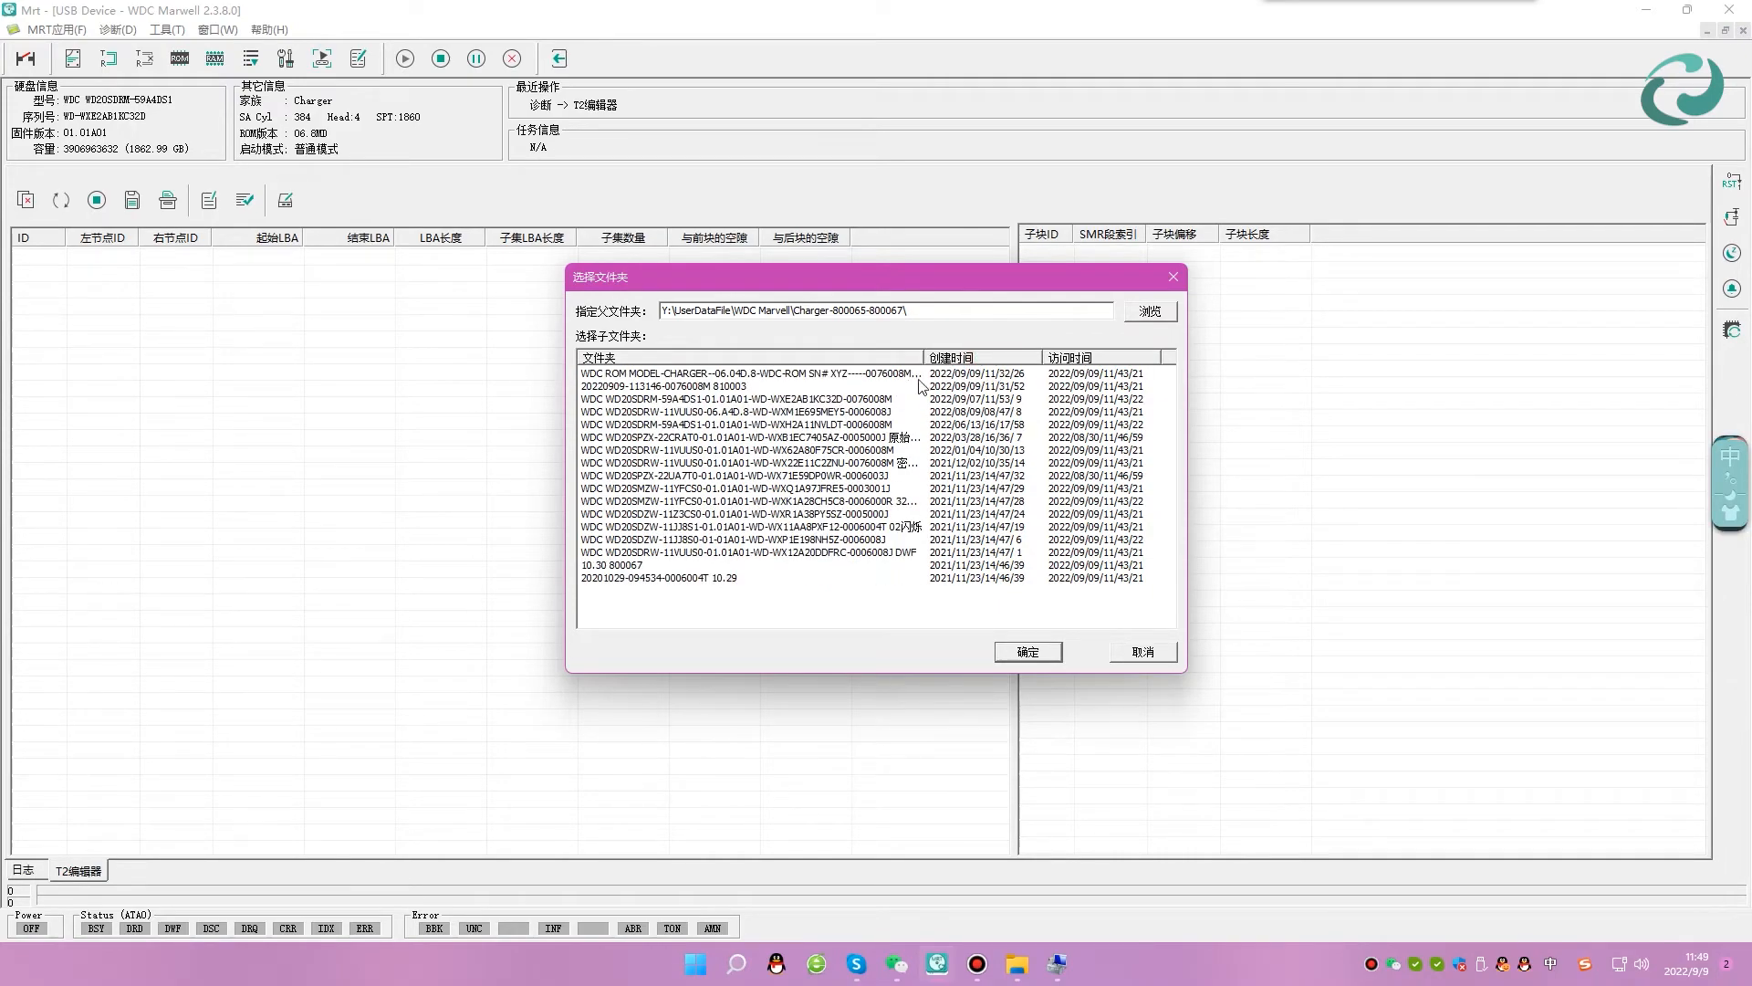
left_click(879, 376)
left_click_drag(924, 361, 983, 370)
left_click(1039, 657)
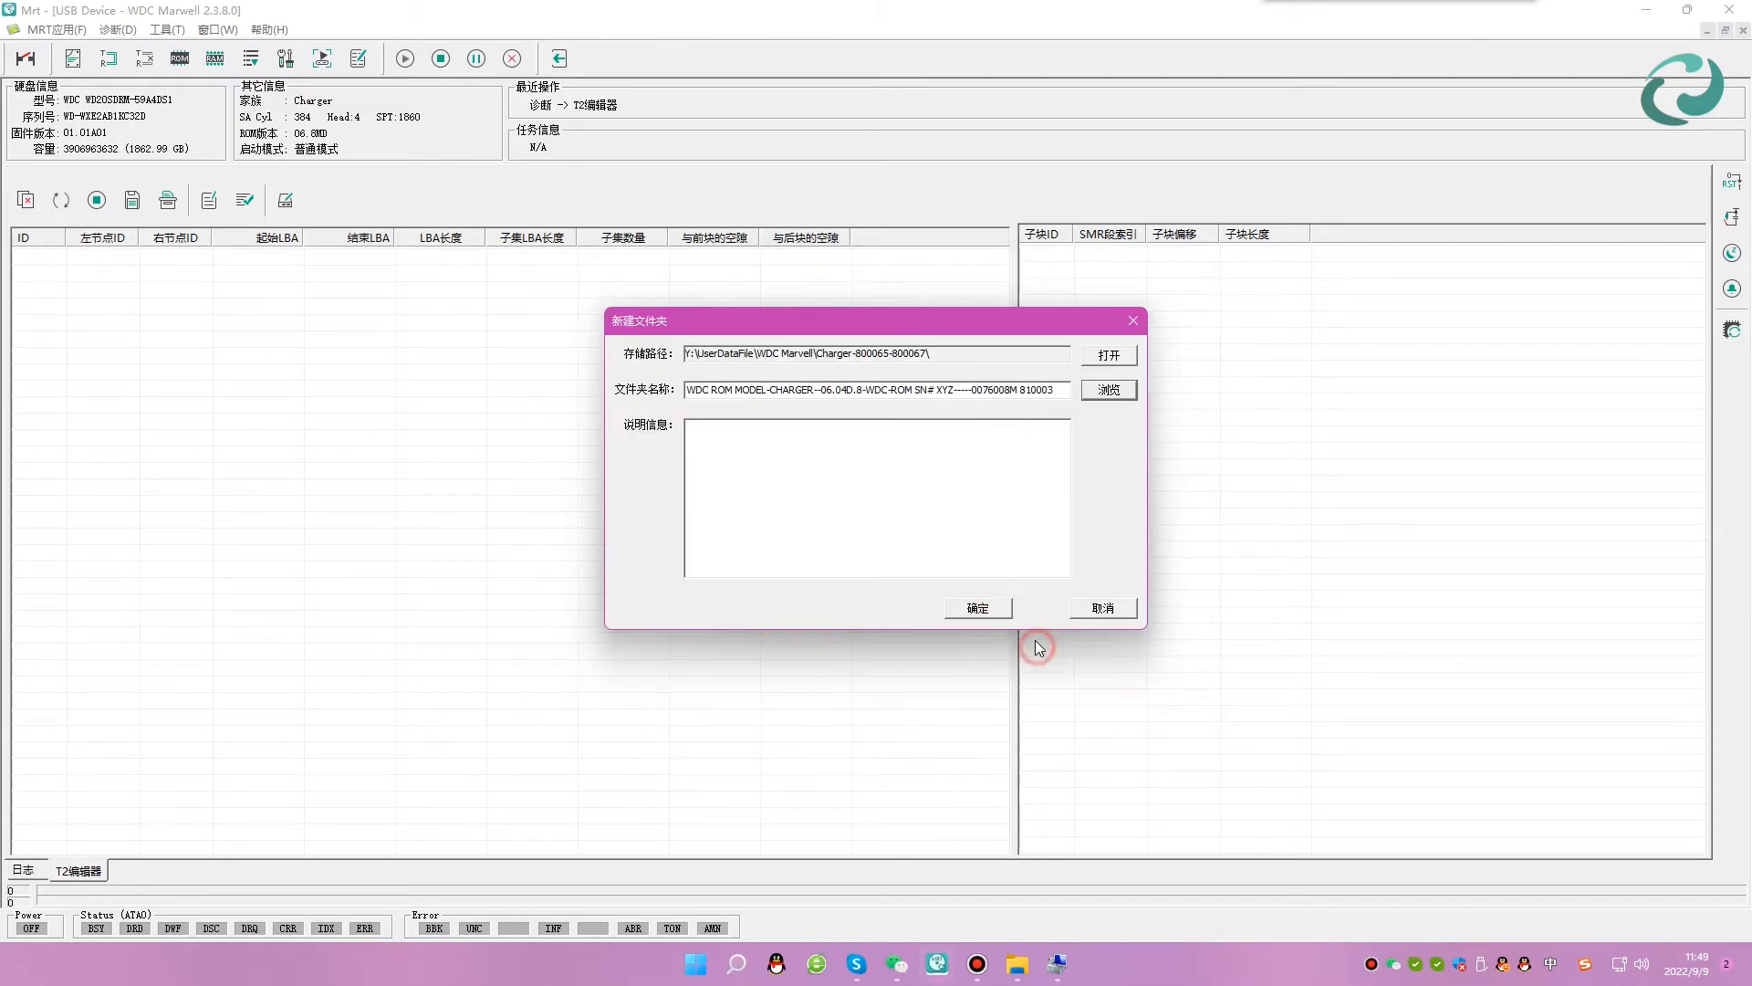
left_click(955, 609)
left_click(849, 525)
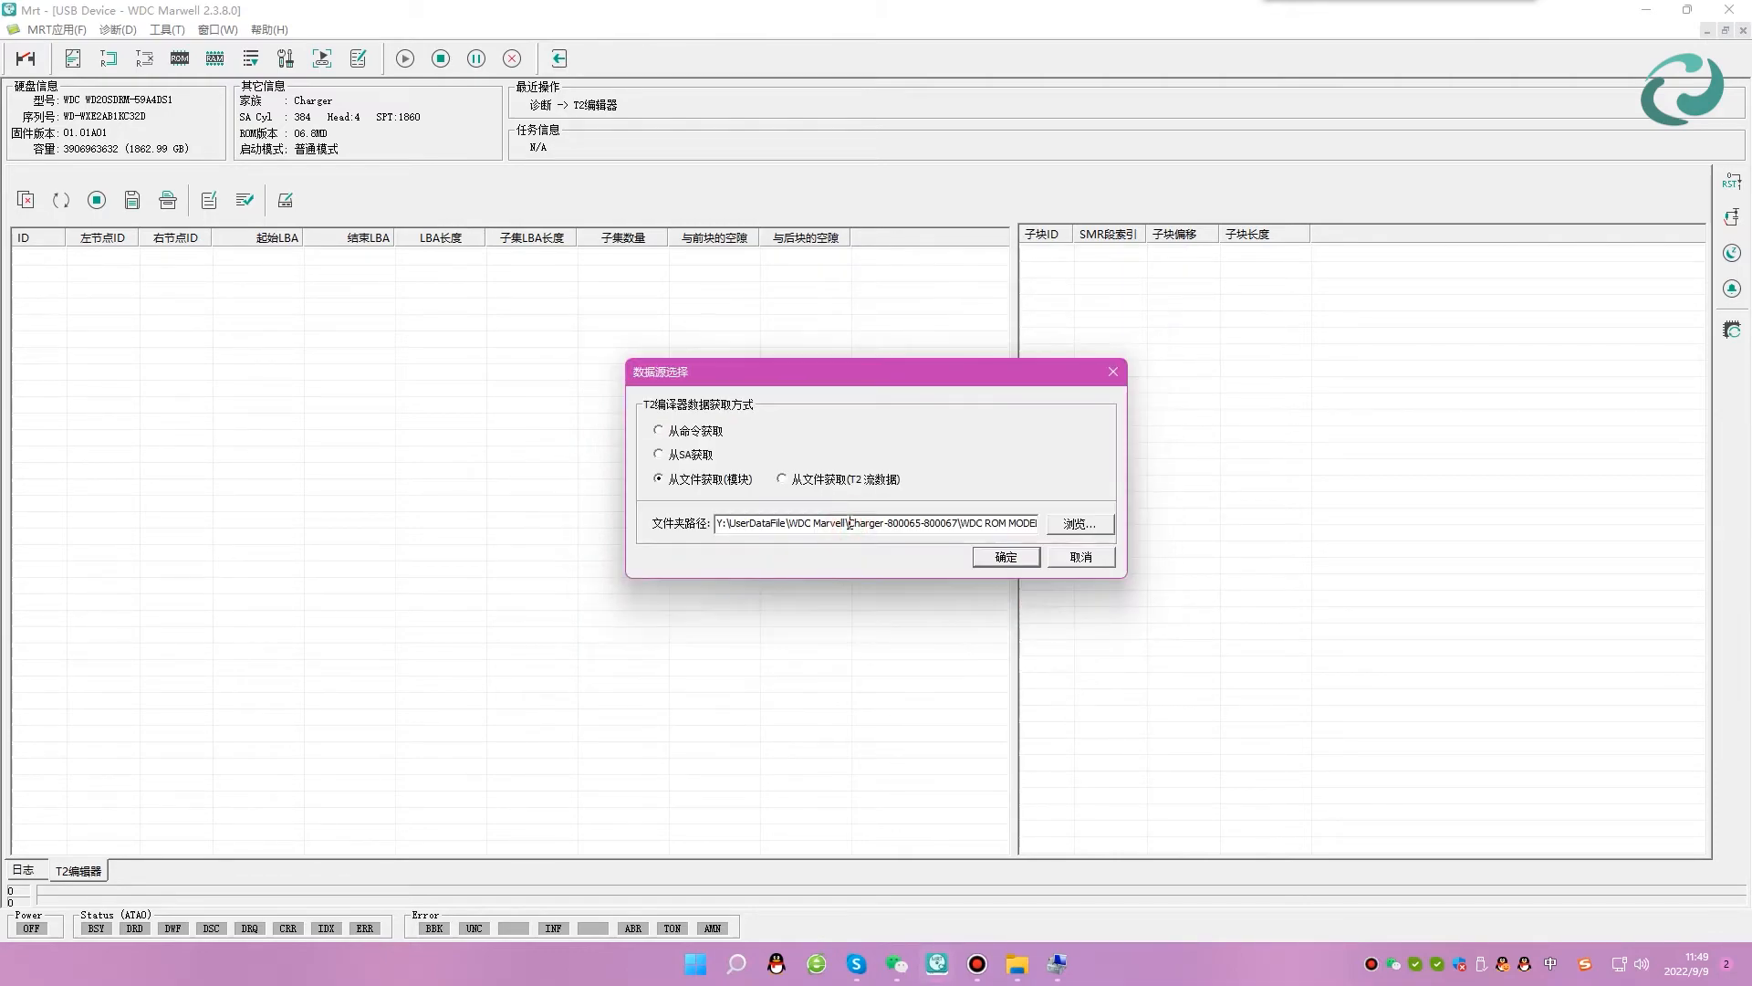
Load the T2 data from the Modules_ByID folder inside the working folder's Data directory.
left_click(1085, 523)
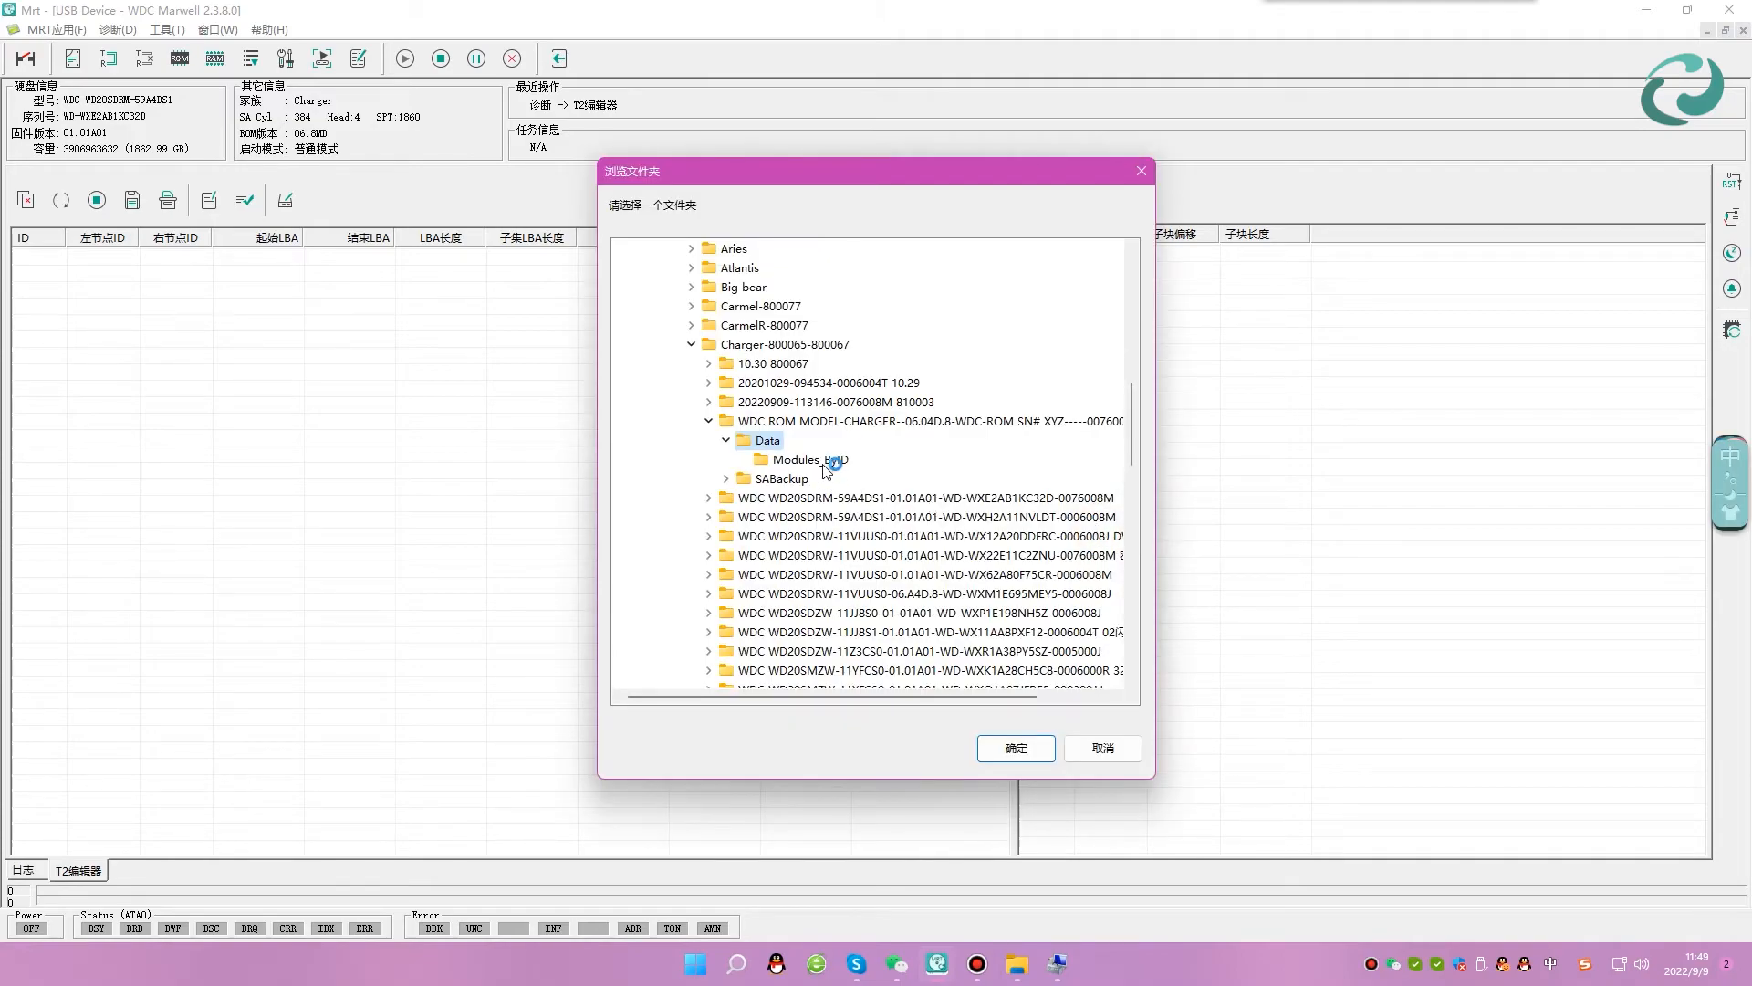
left_click(823, 461)
left_click(1015, 748)
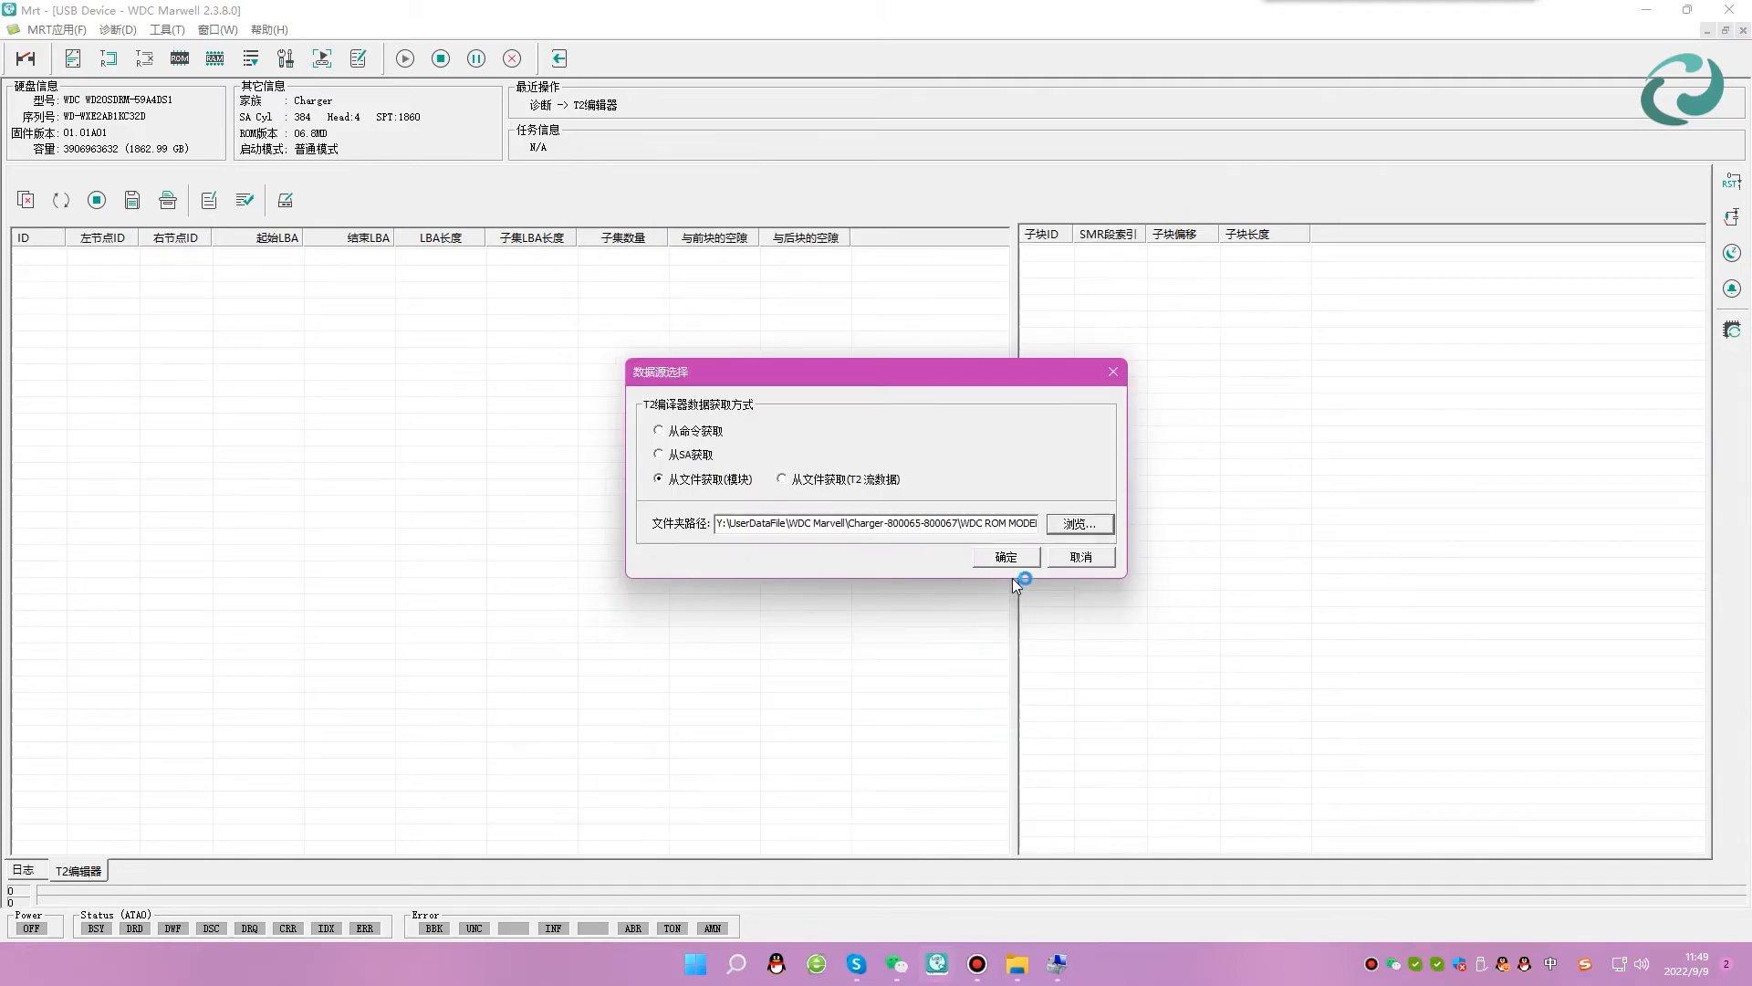
left_click(1005, 553)
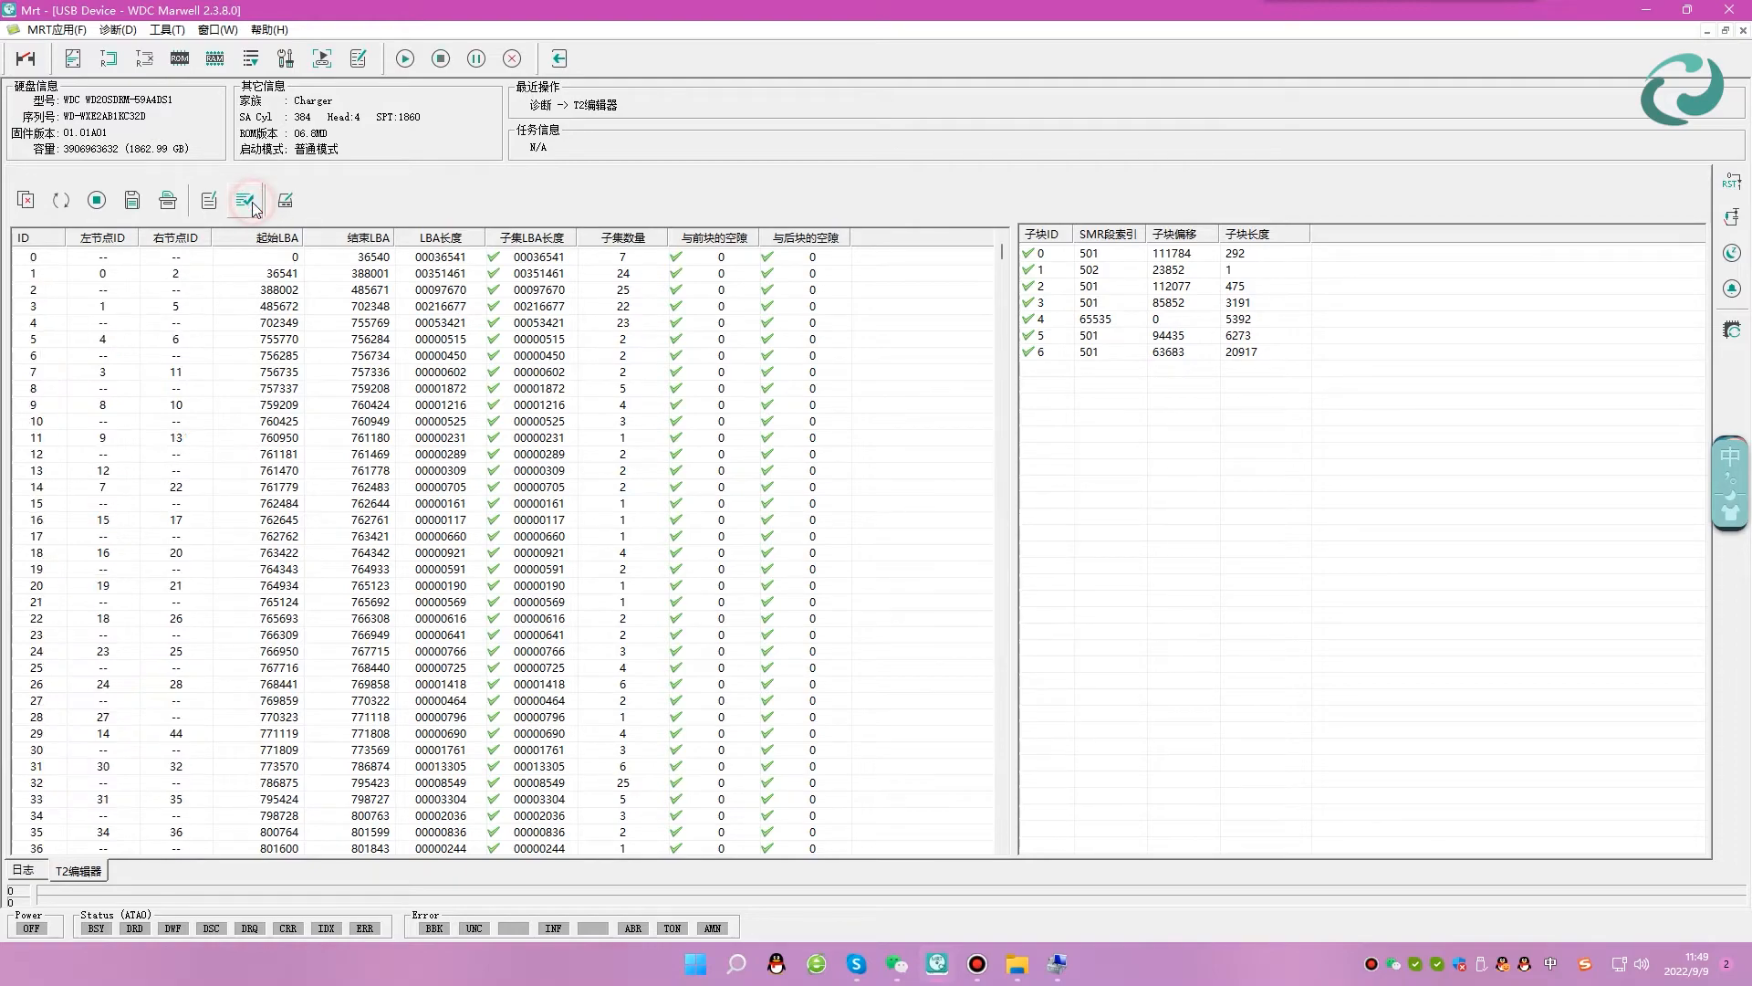
Write the loaded T2 data to the USB drive's RAM using the previously enabled write options.
left_click(285, 200)
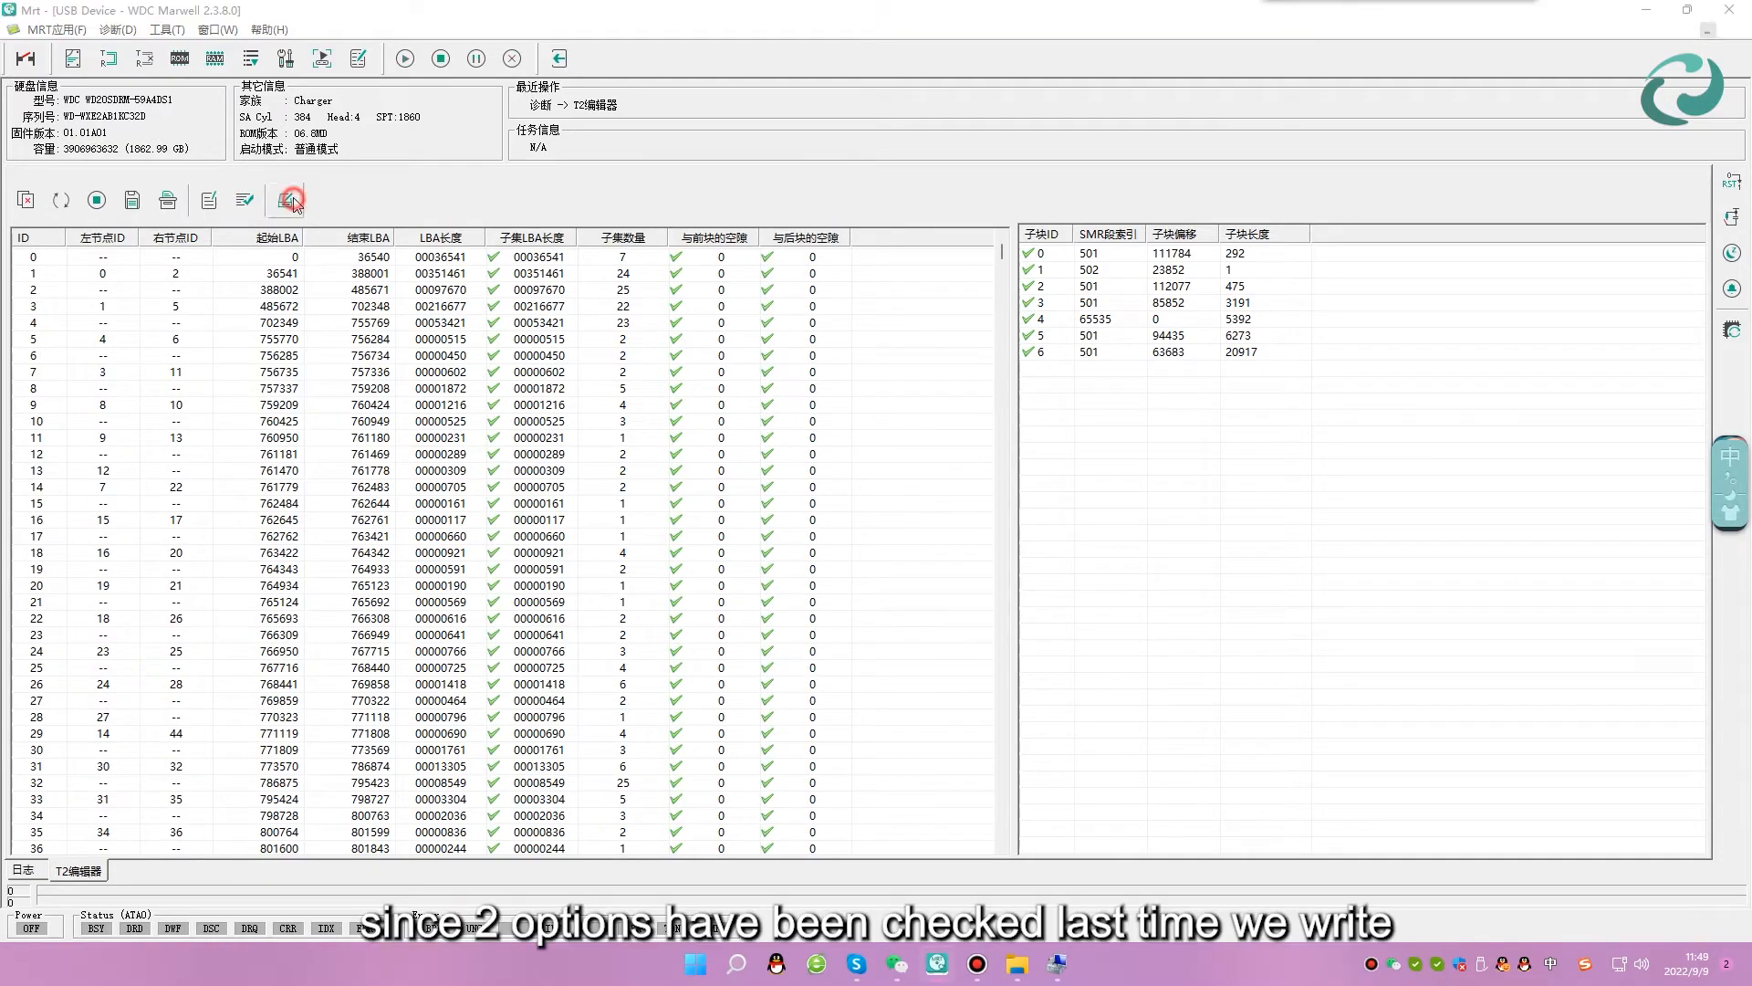
left_click(851, 519)
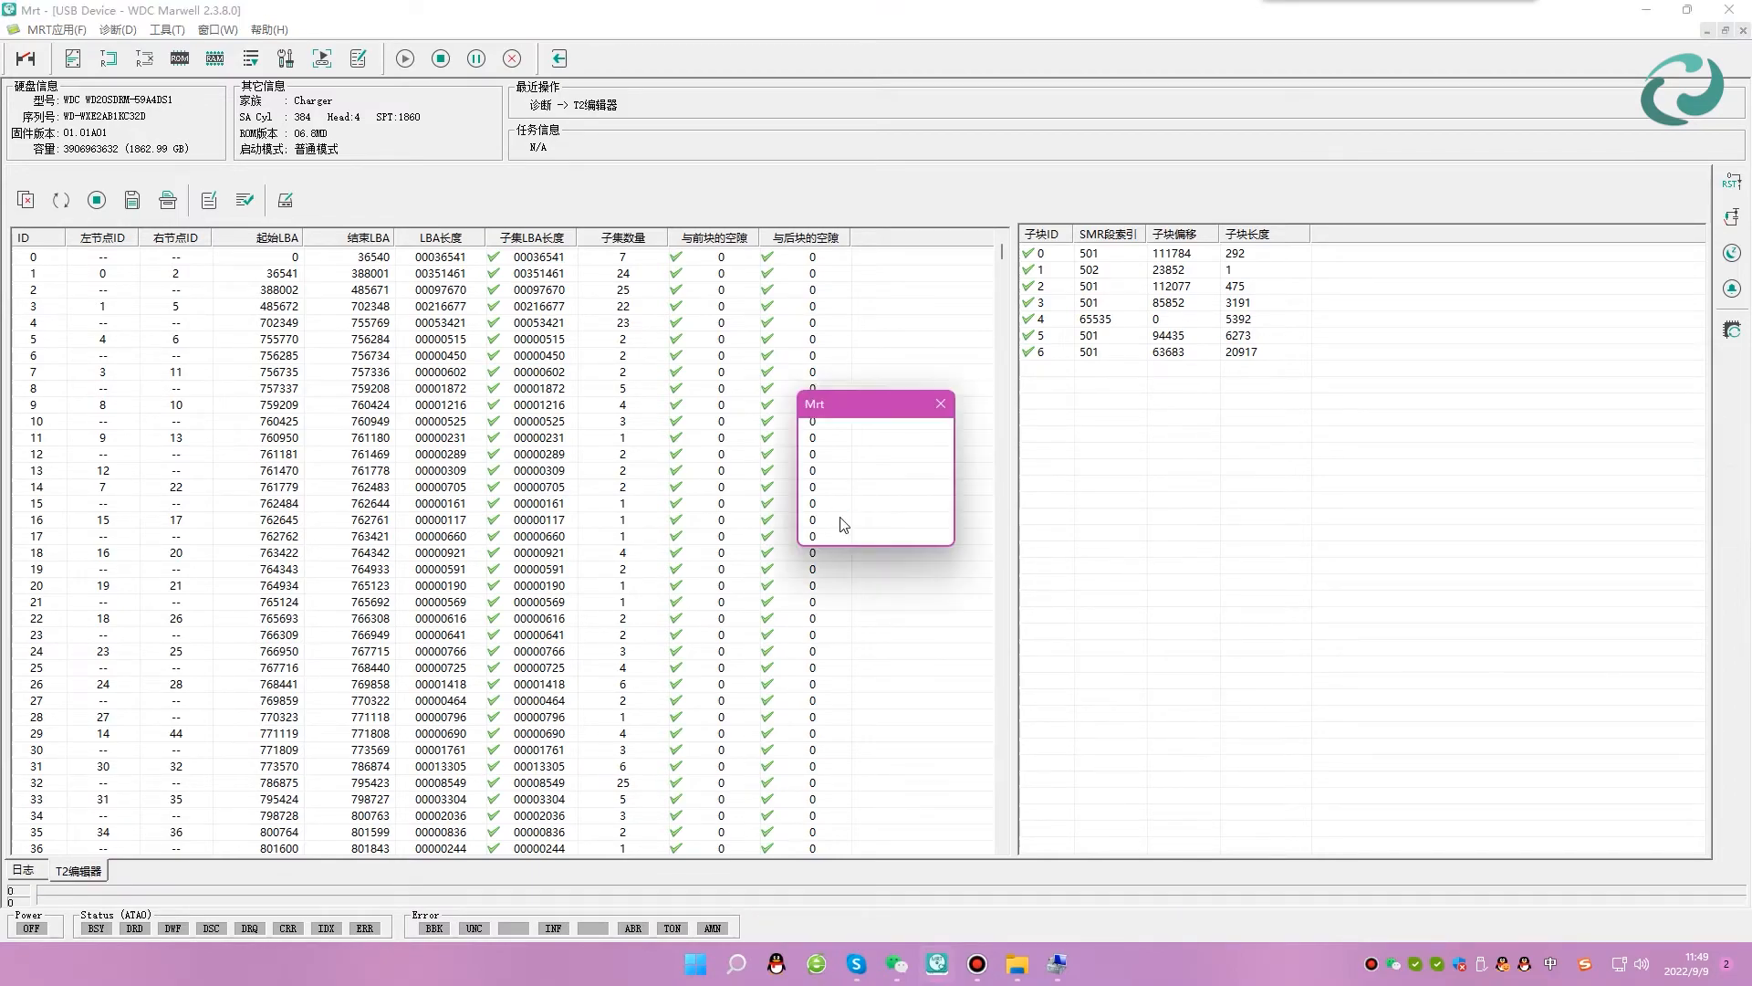
left_click(913, 528)
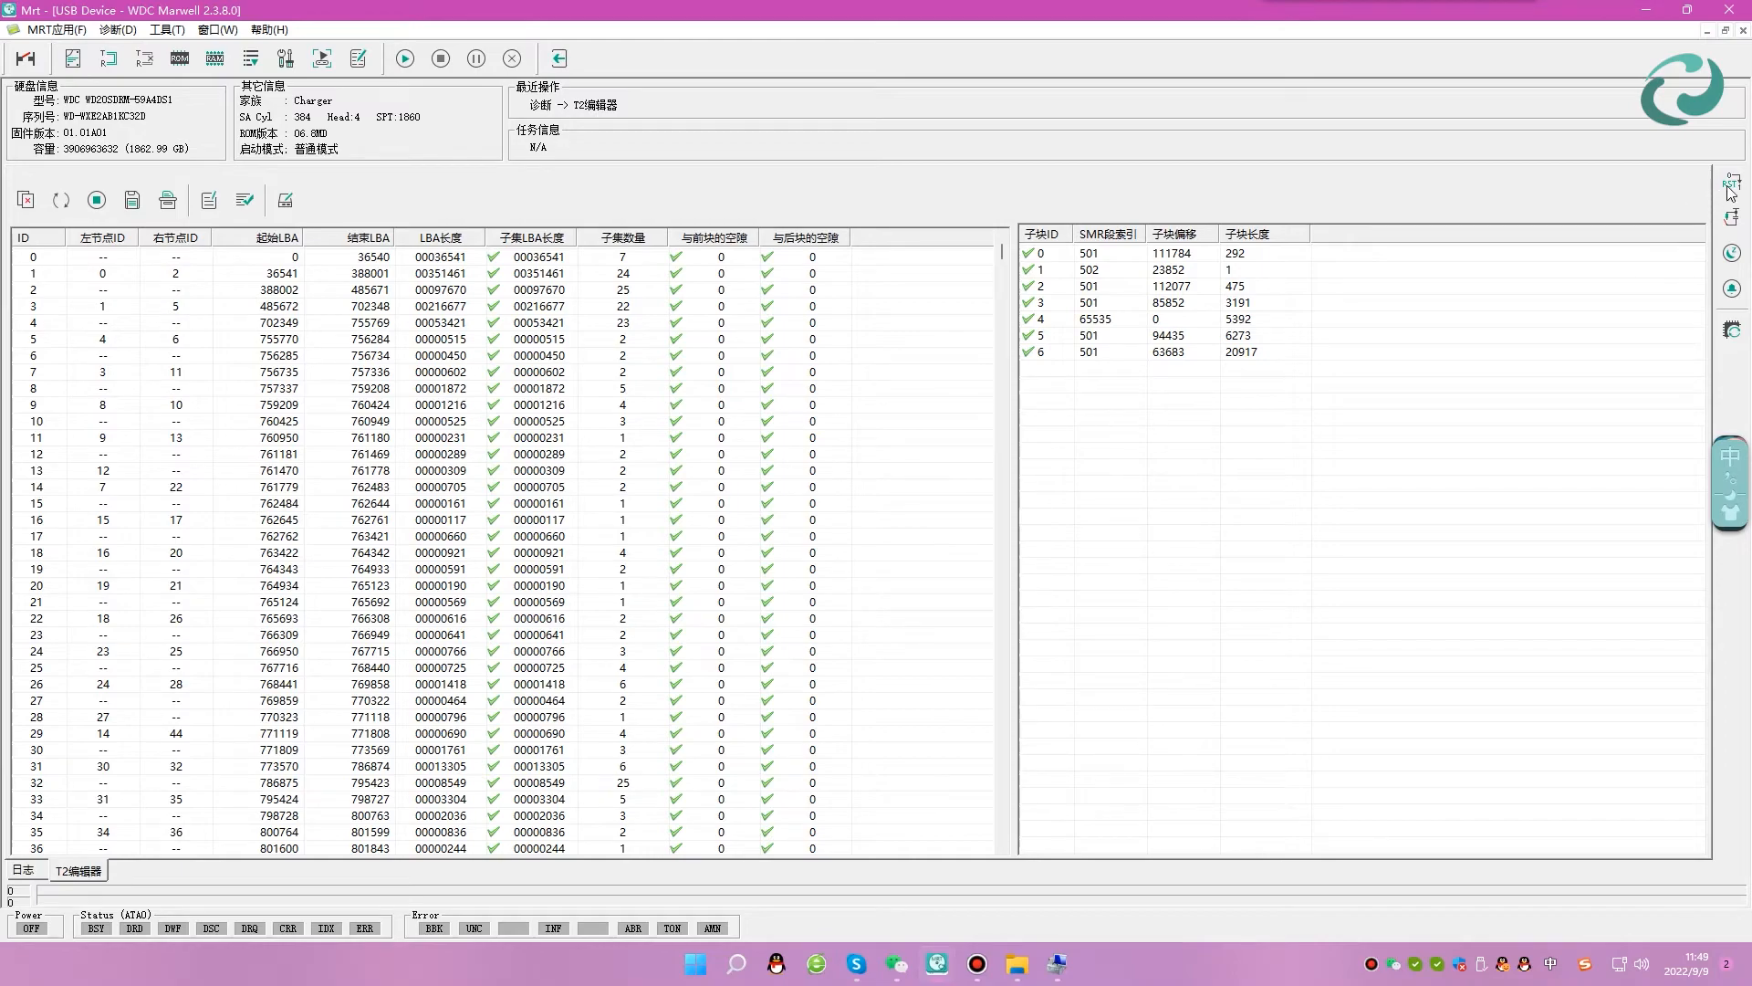
Open the user sector viewer for the USB drive and examine sector 0, including its closing 55 AA signature bytes.
left_click(26, 870)
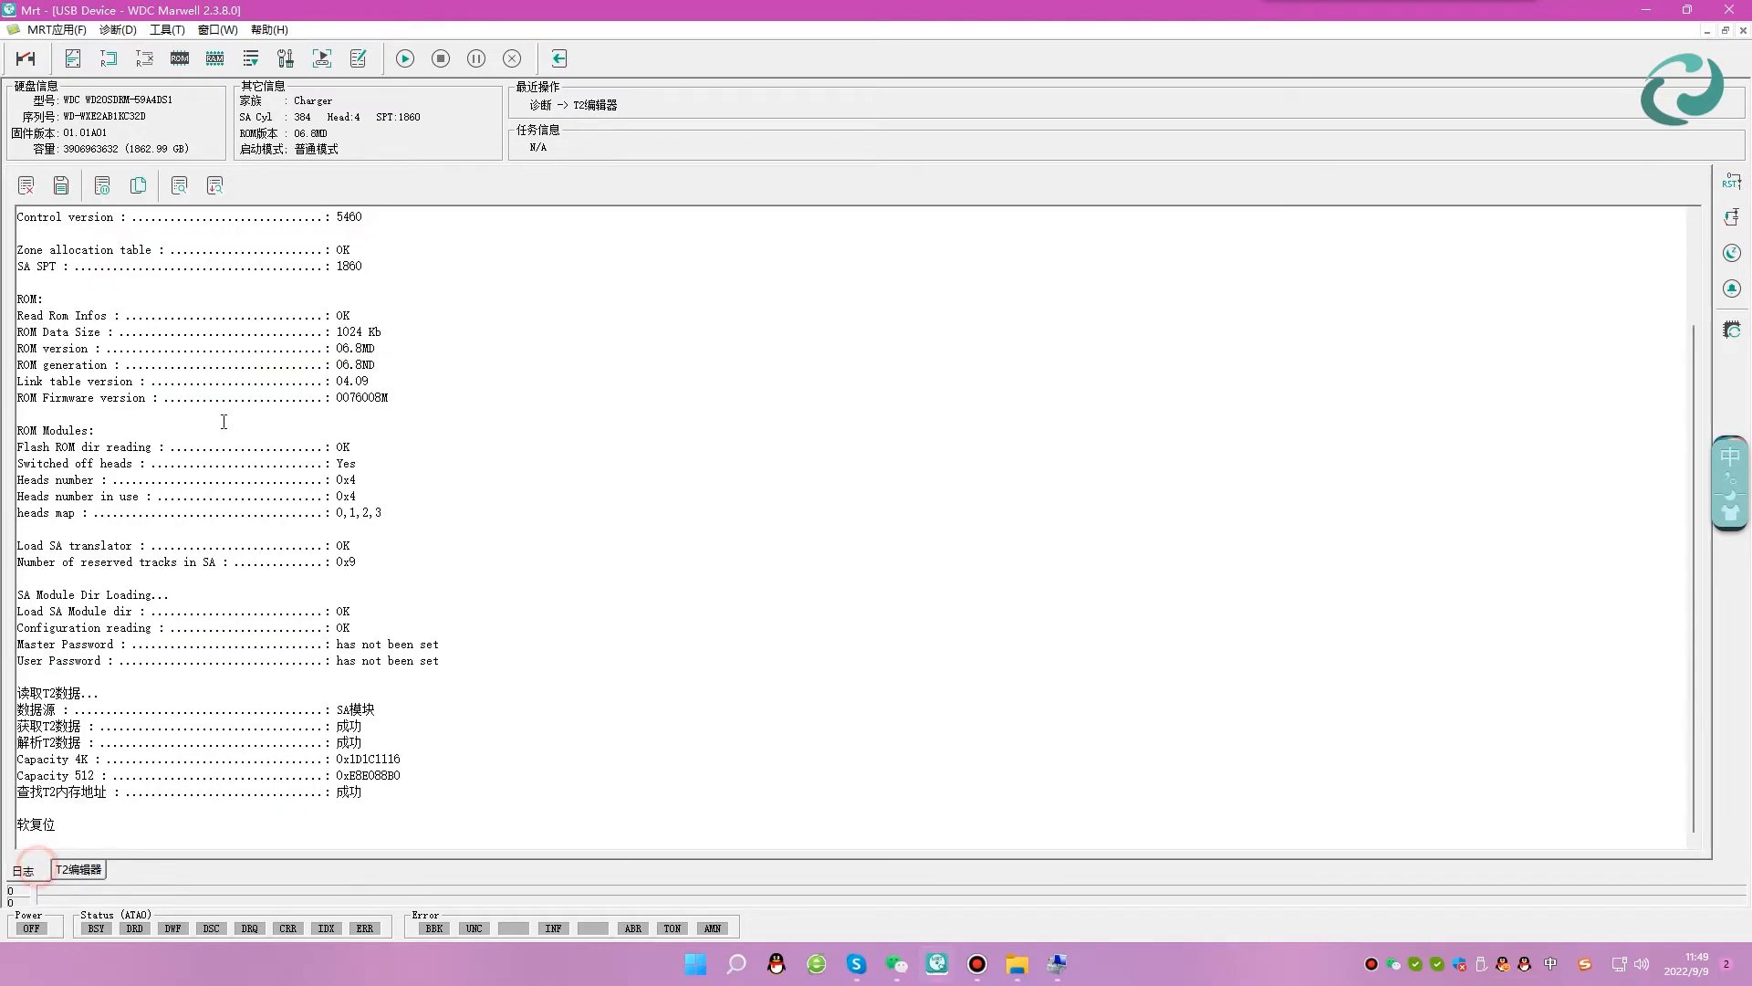
left_click(167, 29)
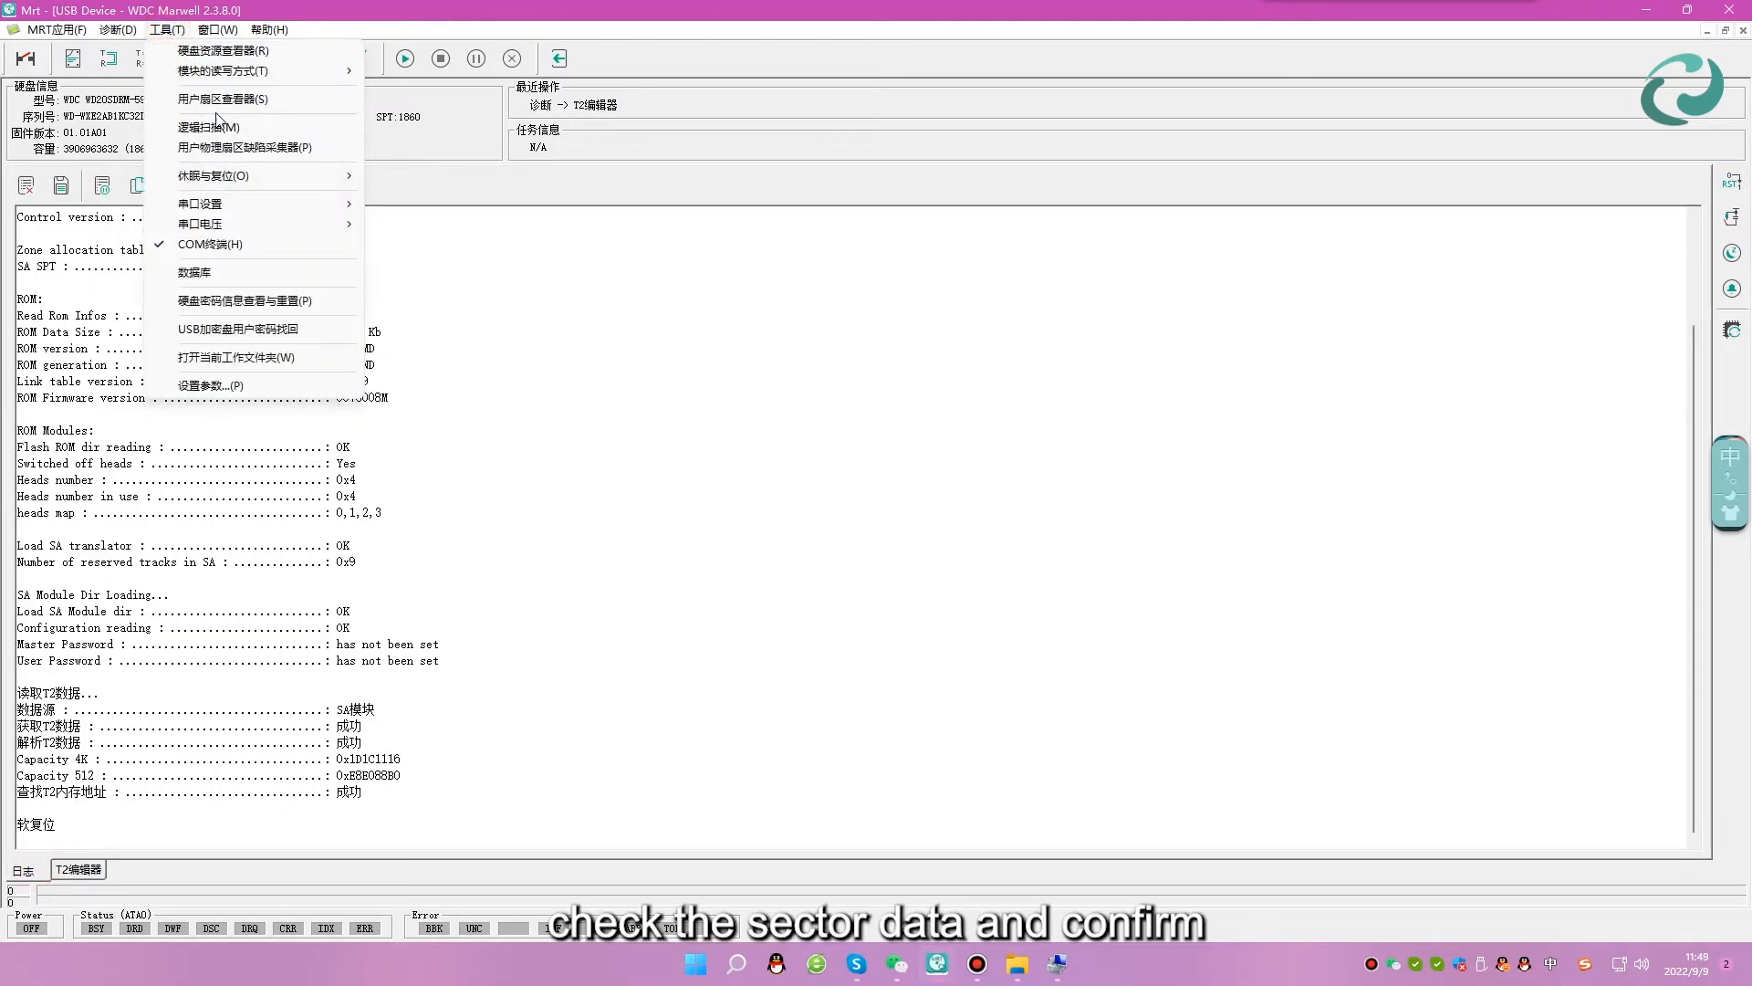
left_click(219, 99)
left_click(897, 517)
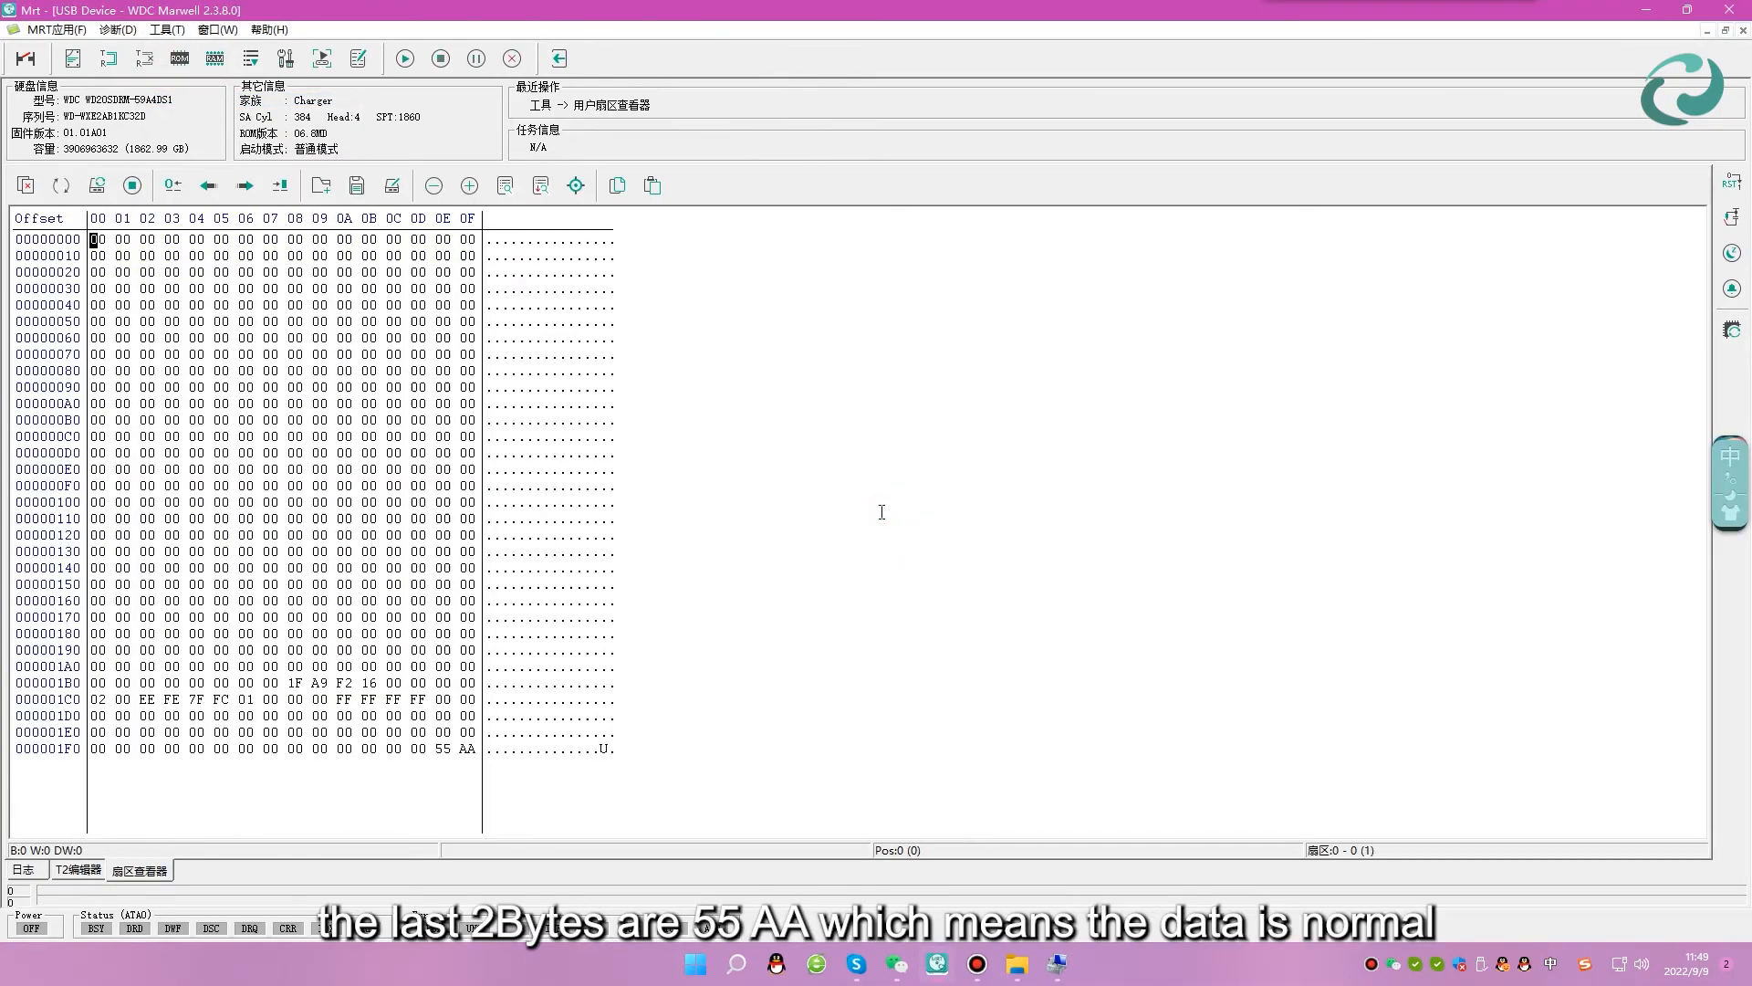
left_click_drag(320, 551, 468, 749)
left_click(347, 568)
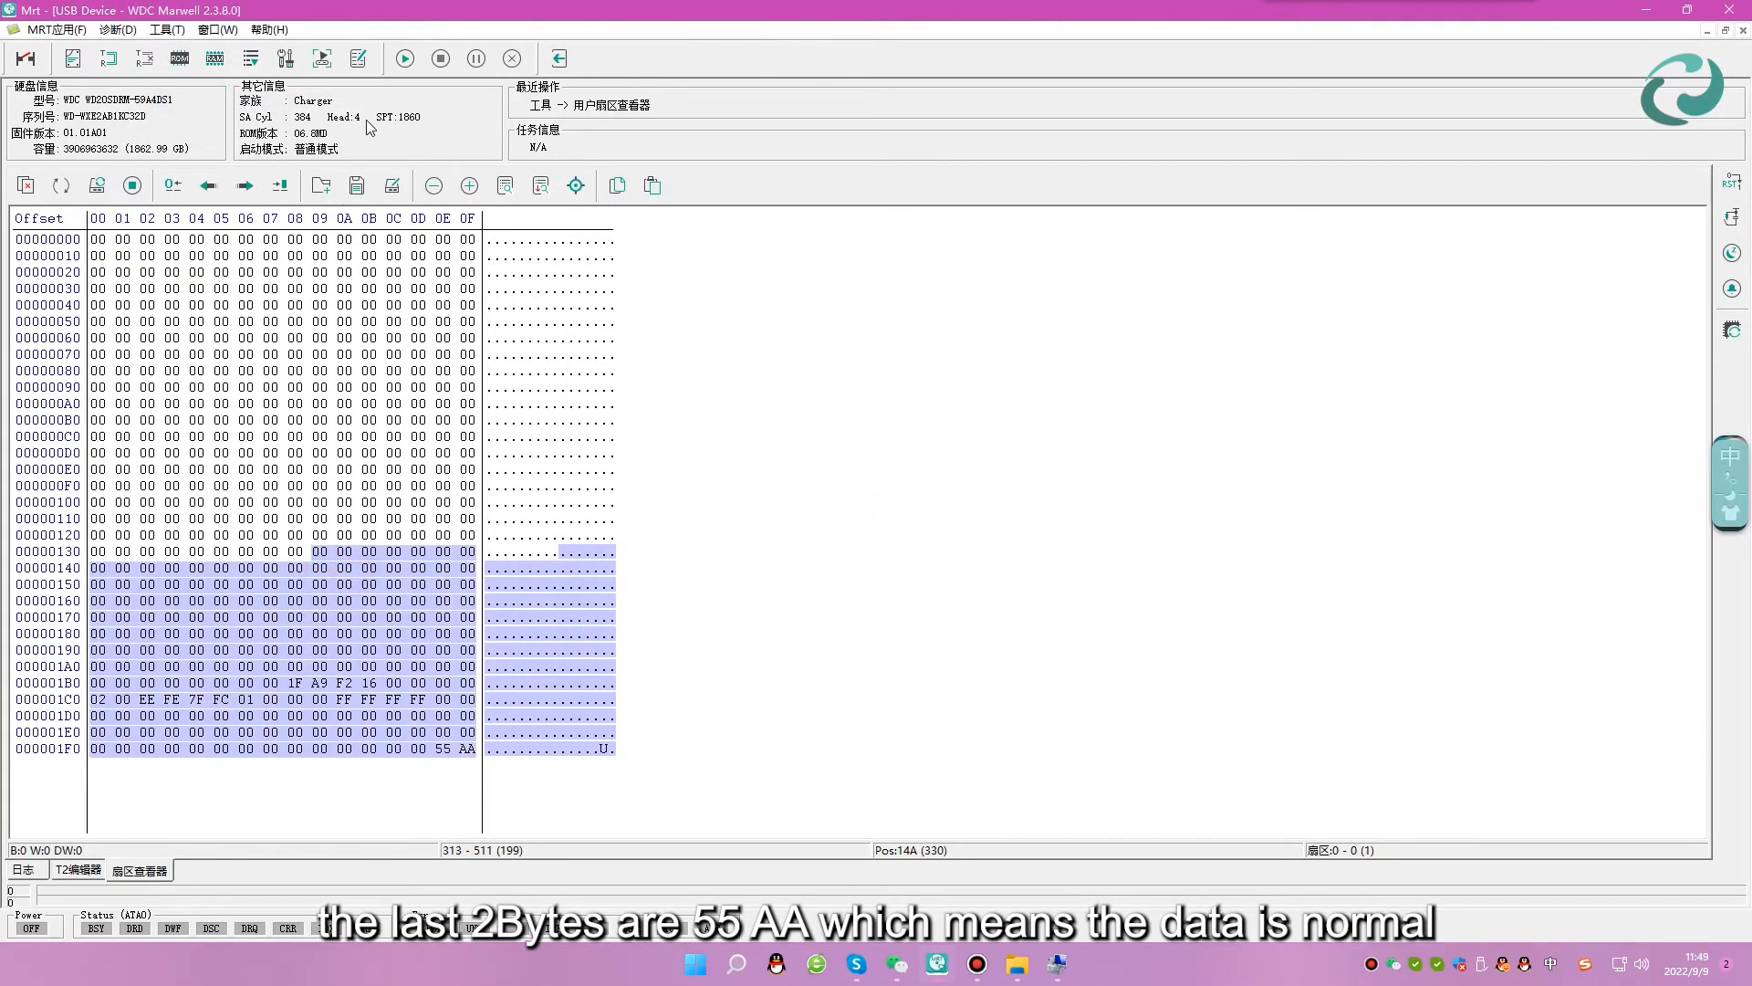
Bring up the ATA0 - WDC Marwell window and exit that utility session.
left_click(229, 35)
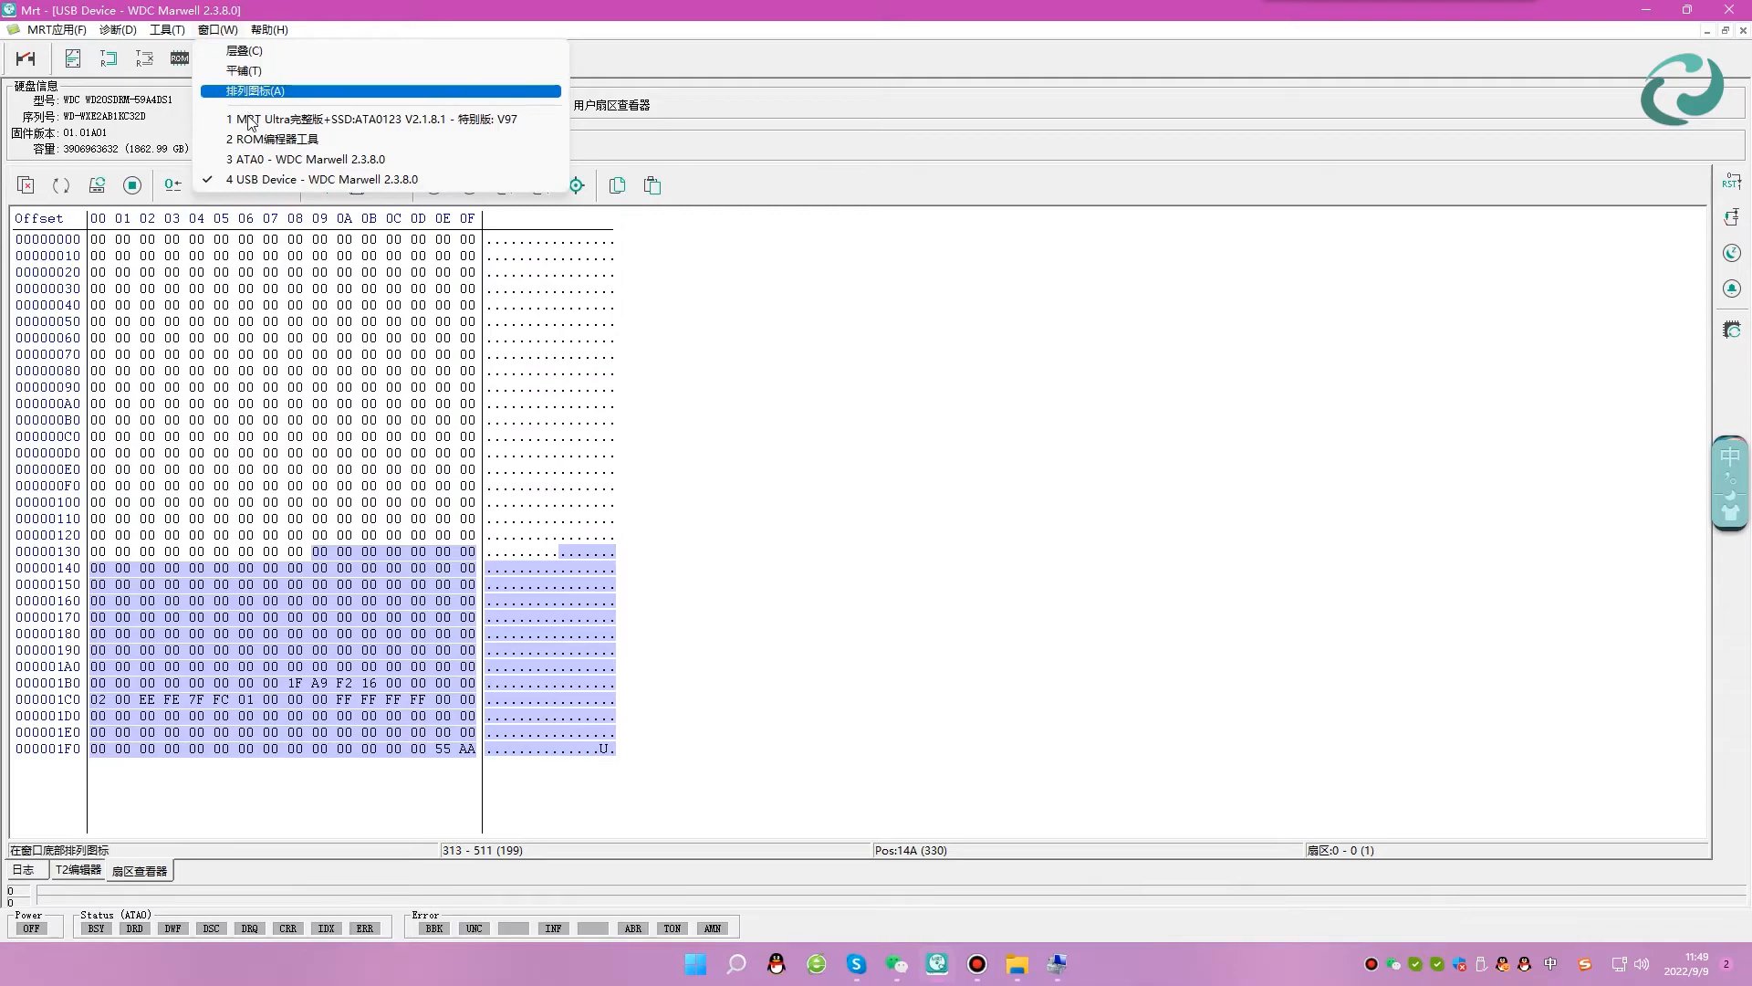
left_click(259, 160)
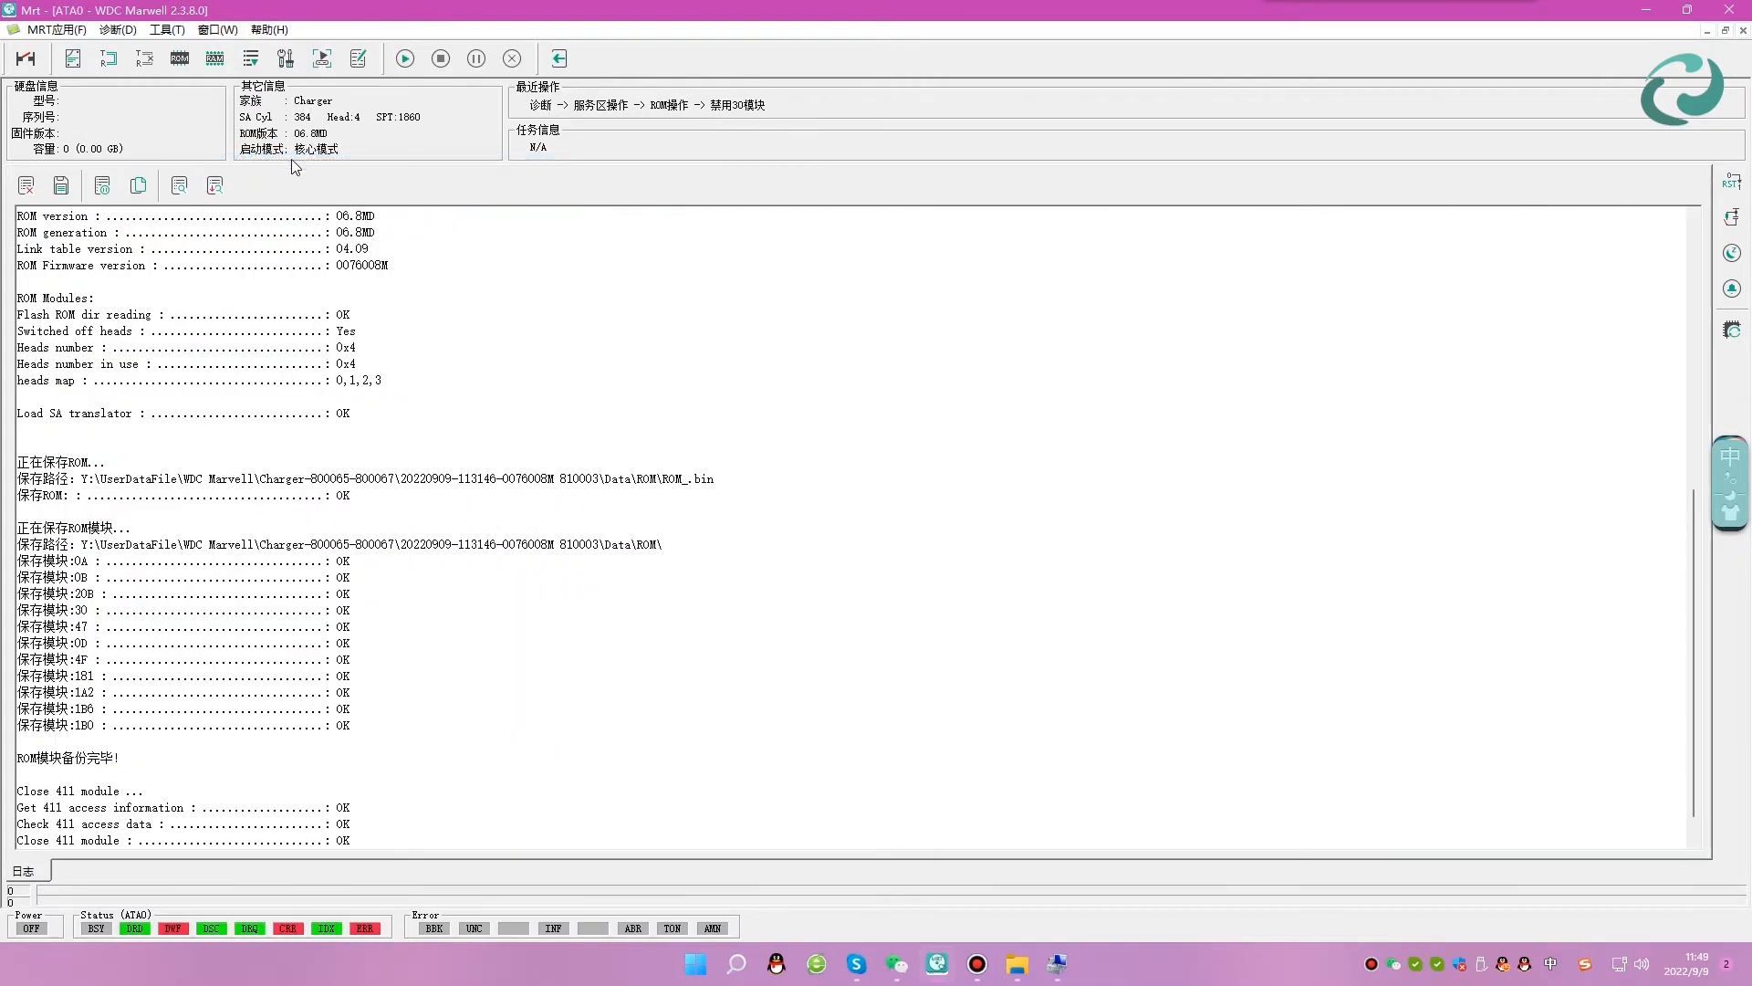
left_click(560, 58)
Return to the MRT Ultra main window and launch Data Explorer from the data recovery functions (数据恢复功能).
left_click(217, 29)
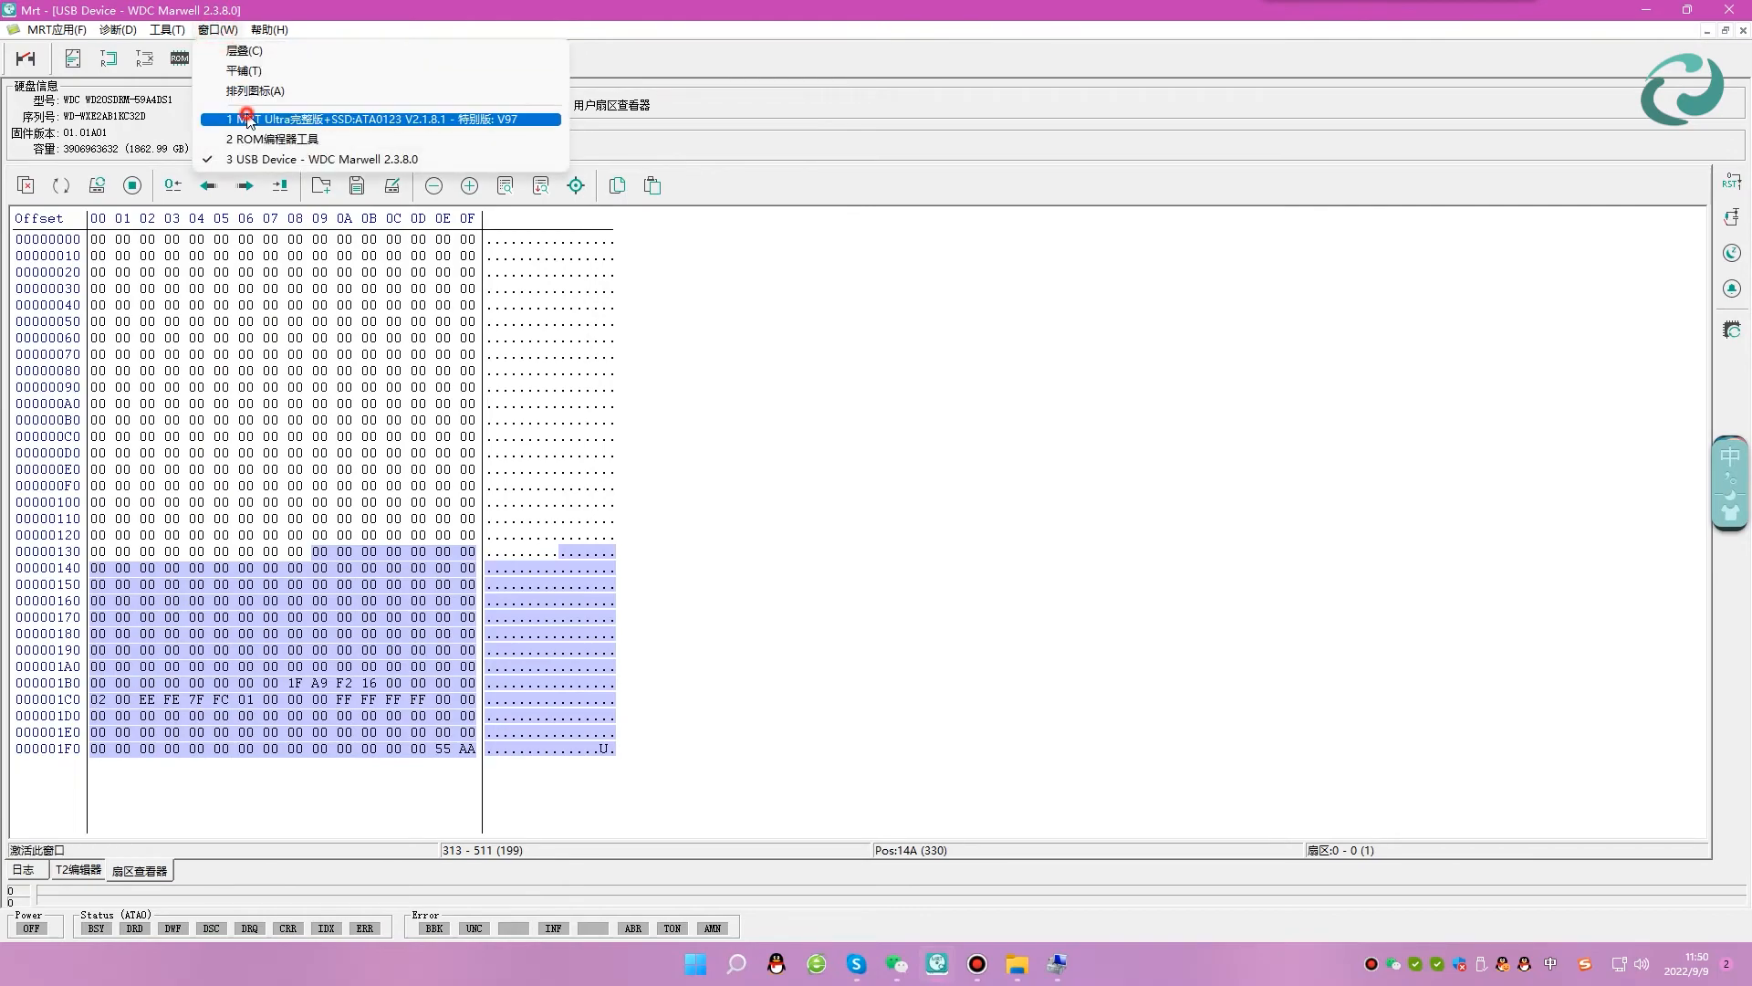
left_click(247, 119)
left_click(172, 146)
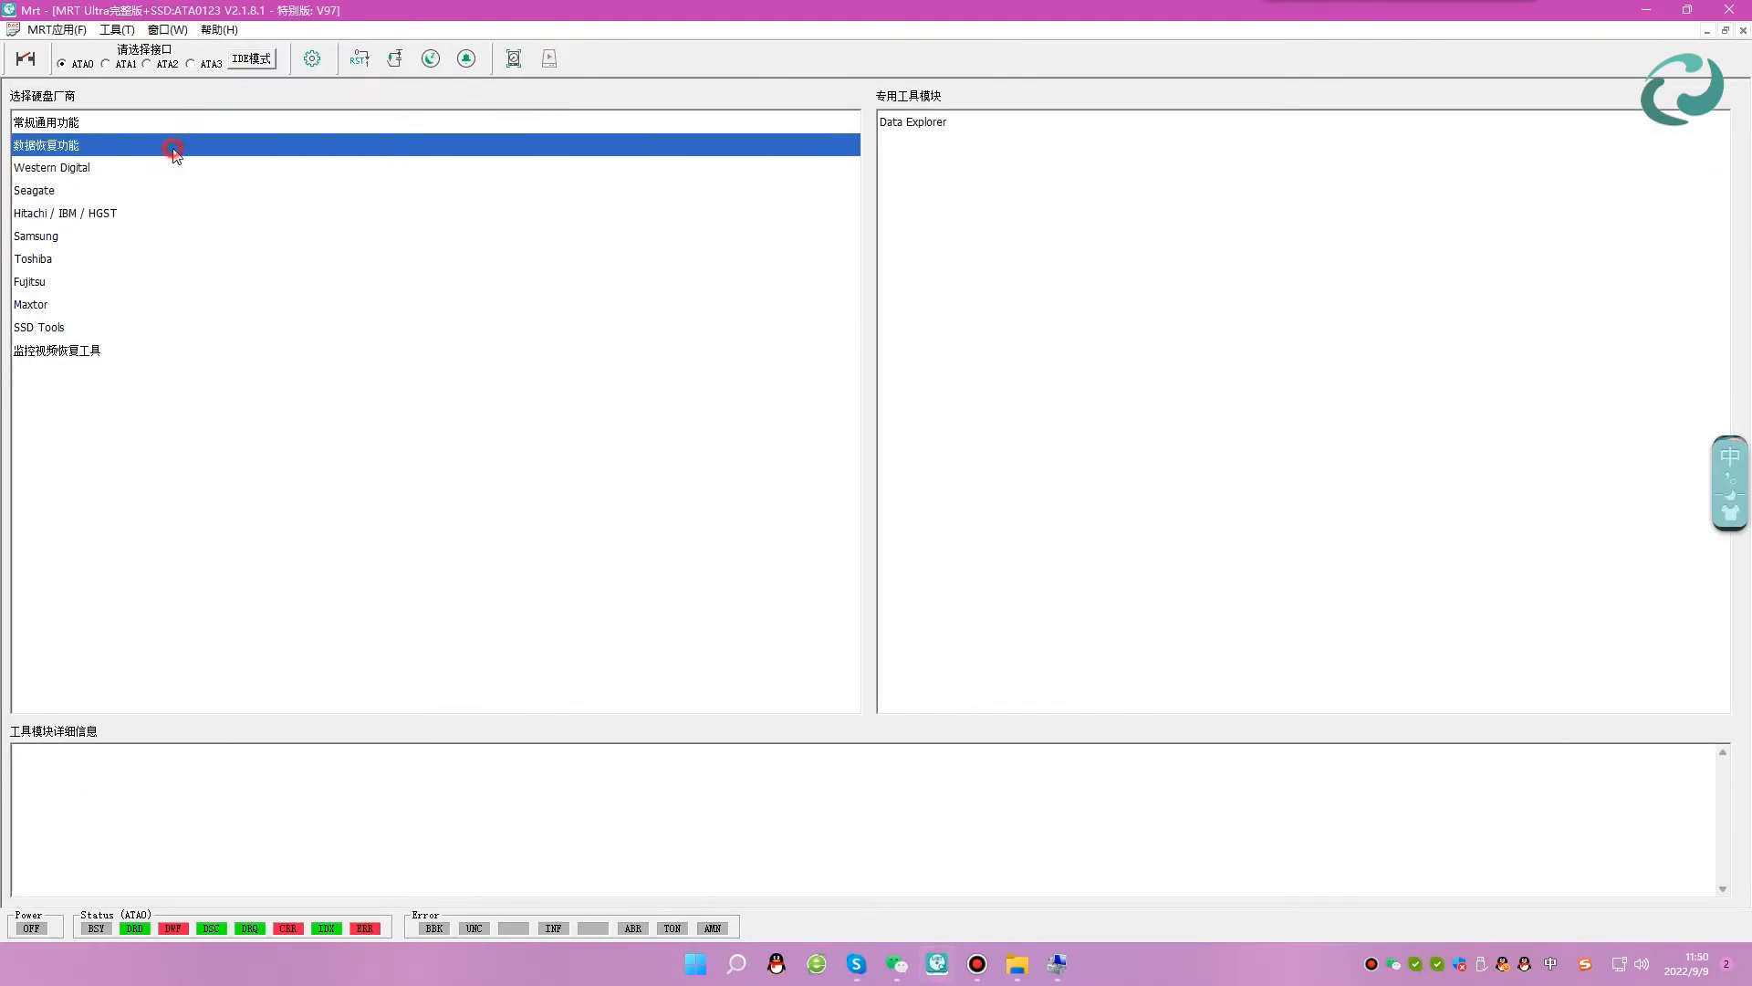
left_click(978, 125)
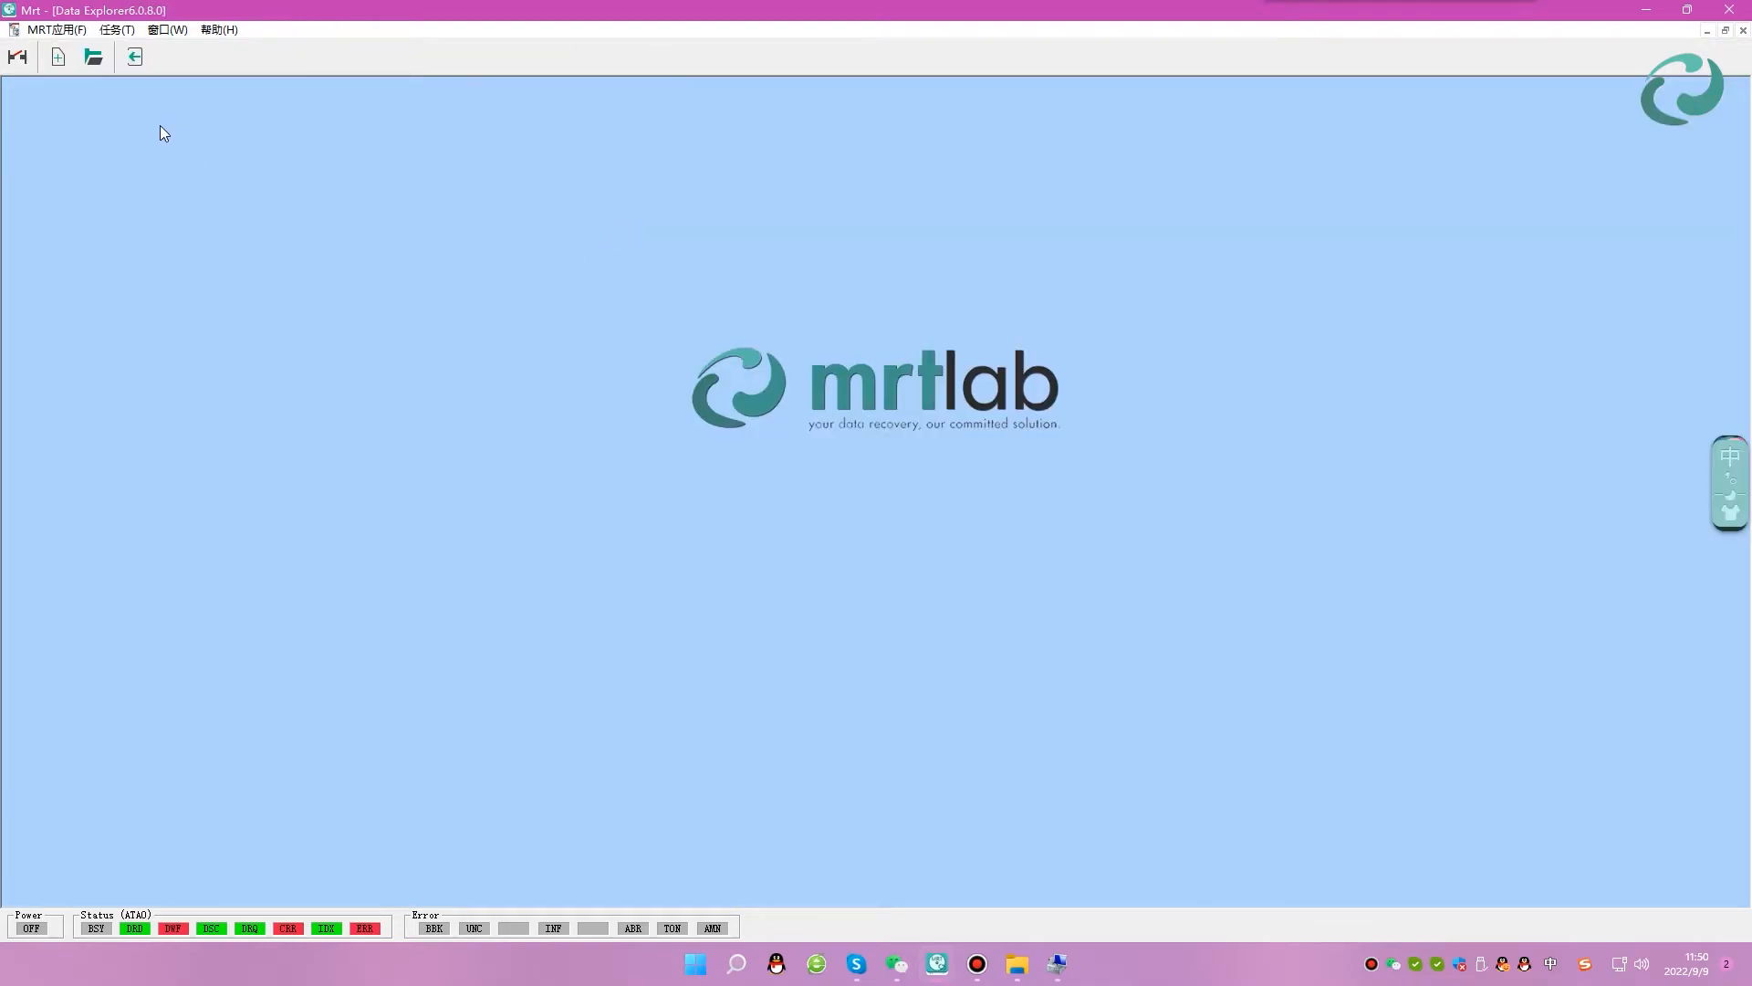
Start a new Data Explorer task named "810003 data" in the default task directory and proceed to the source device selection.
left_click(59, 57)
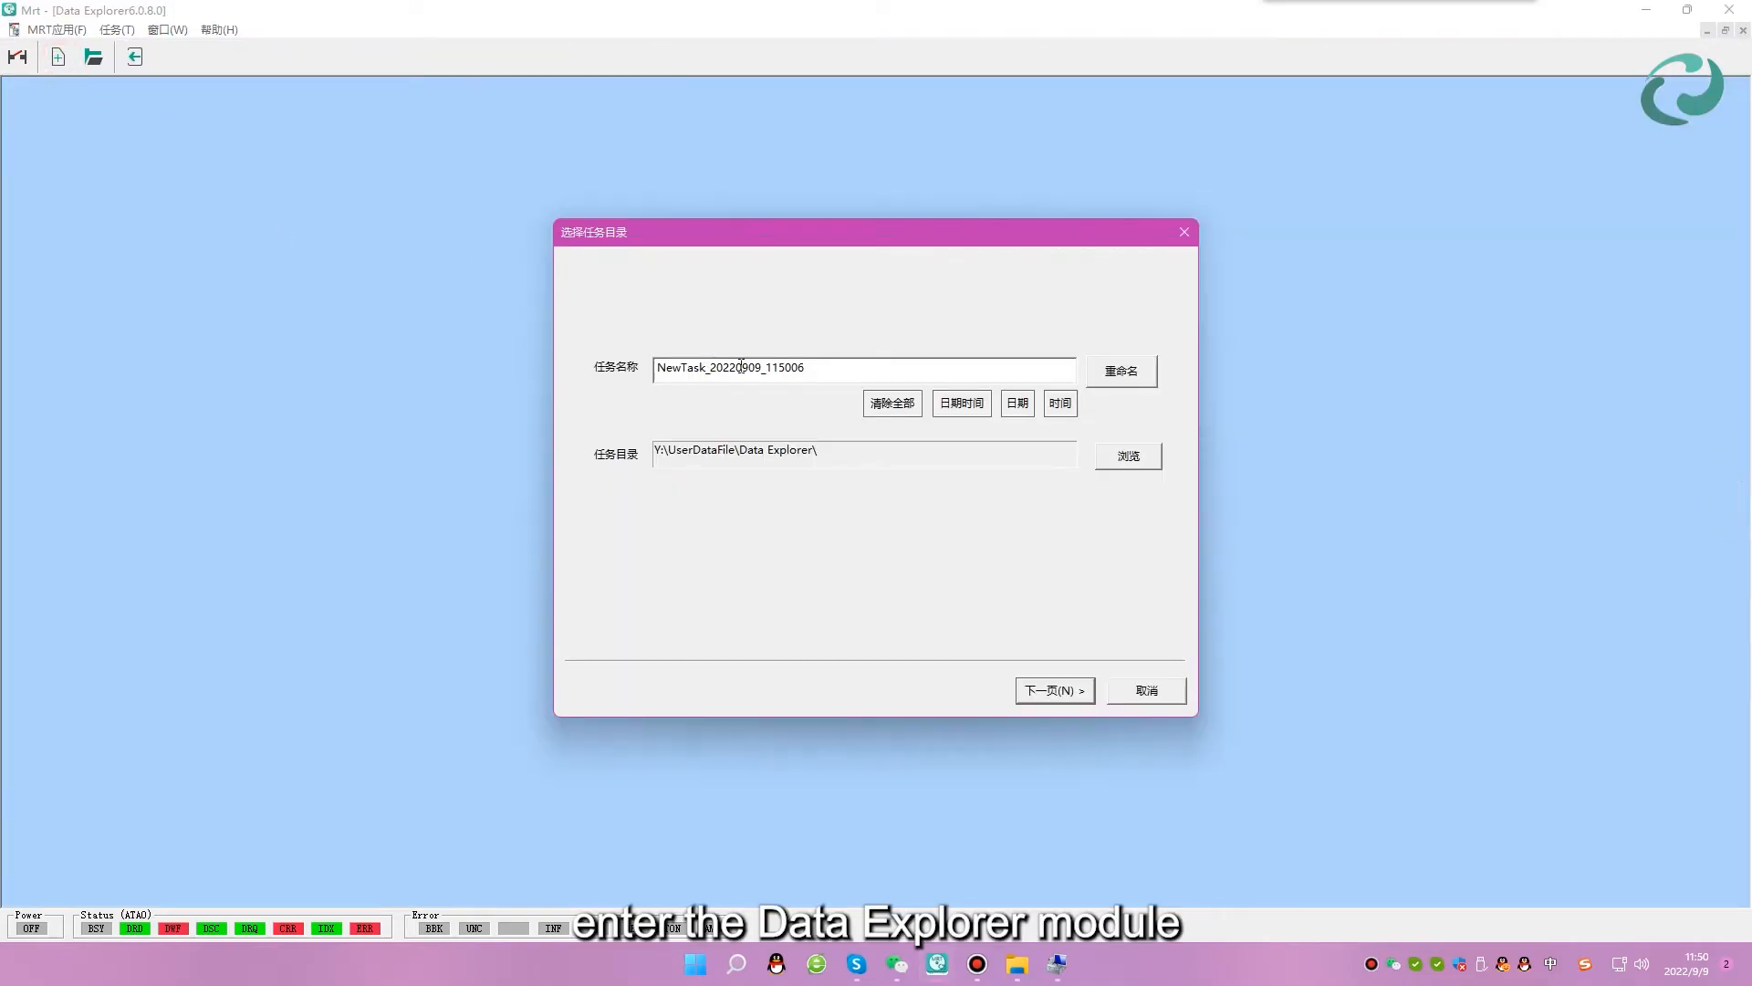
double_click(874, 375)
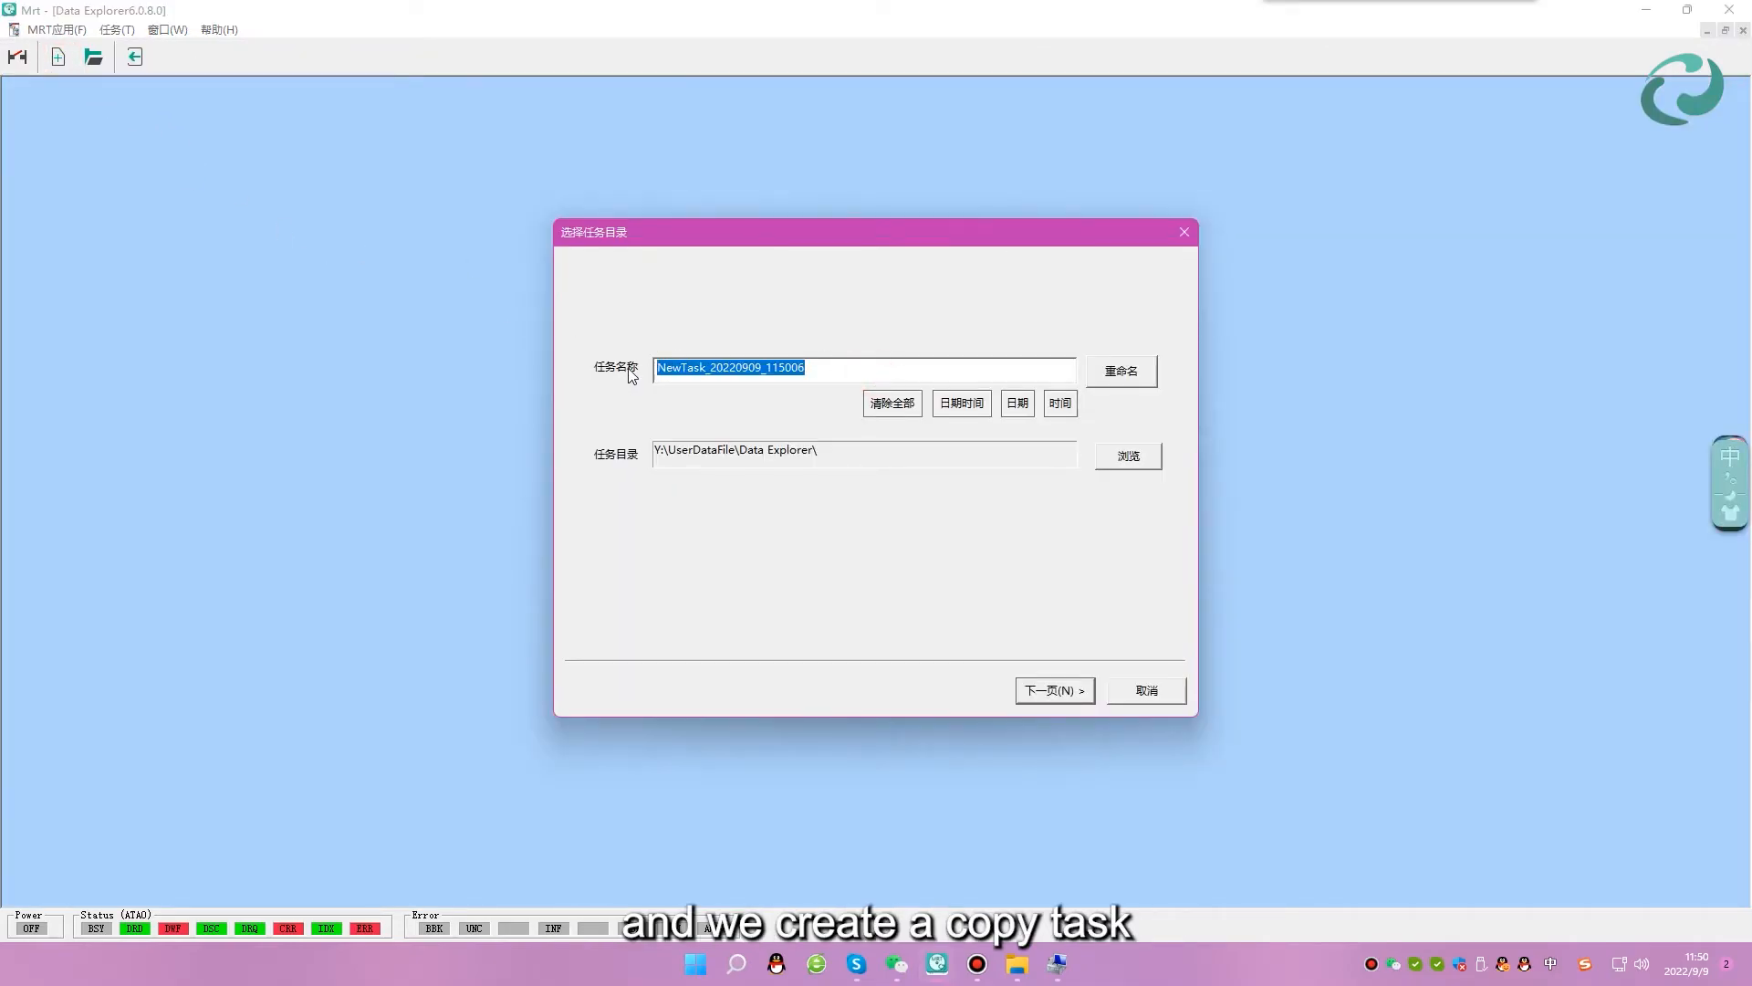
type("800")
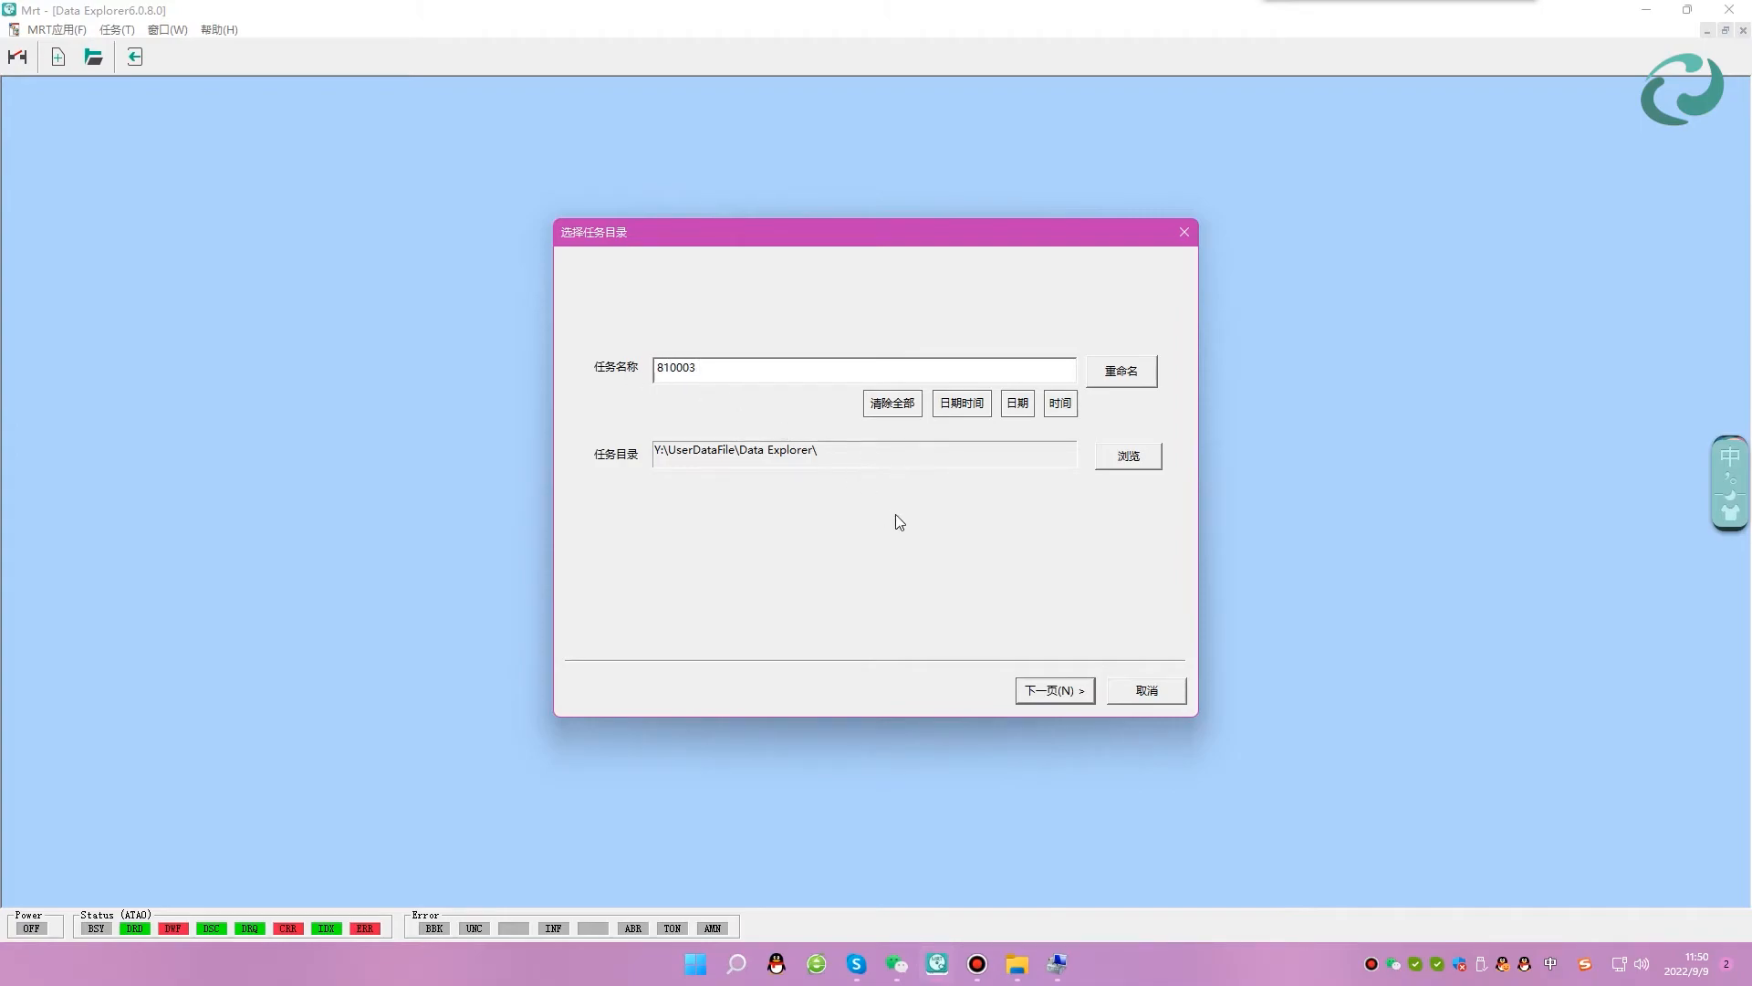
type("data")
key("shift")
left_click(1049, 691)
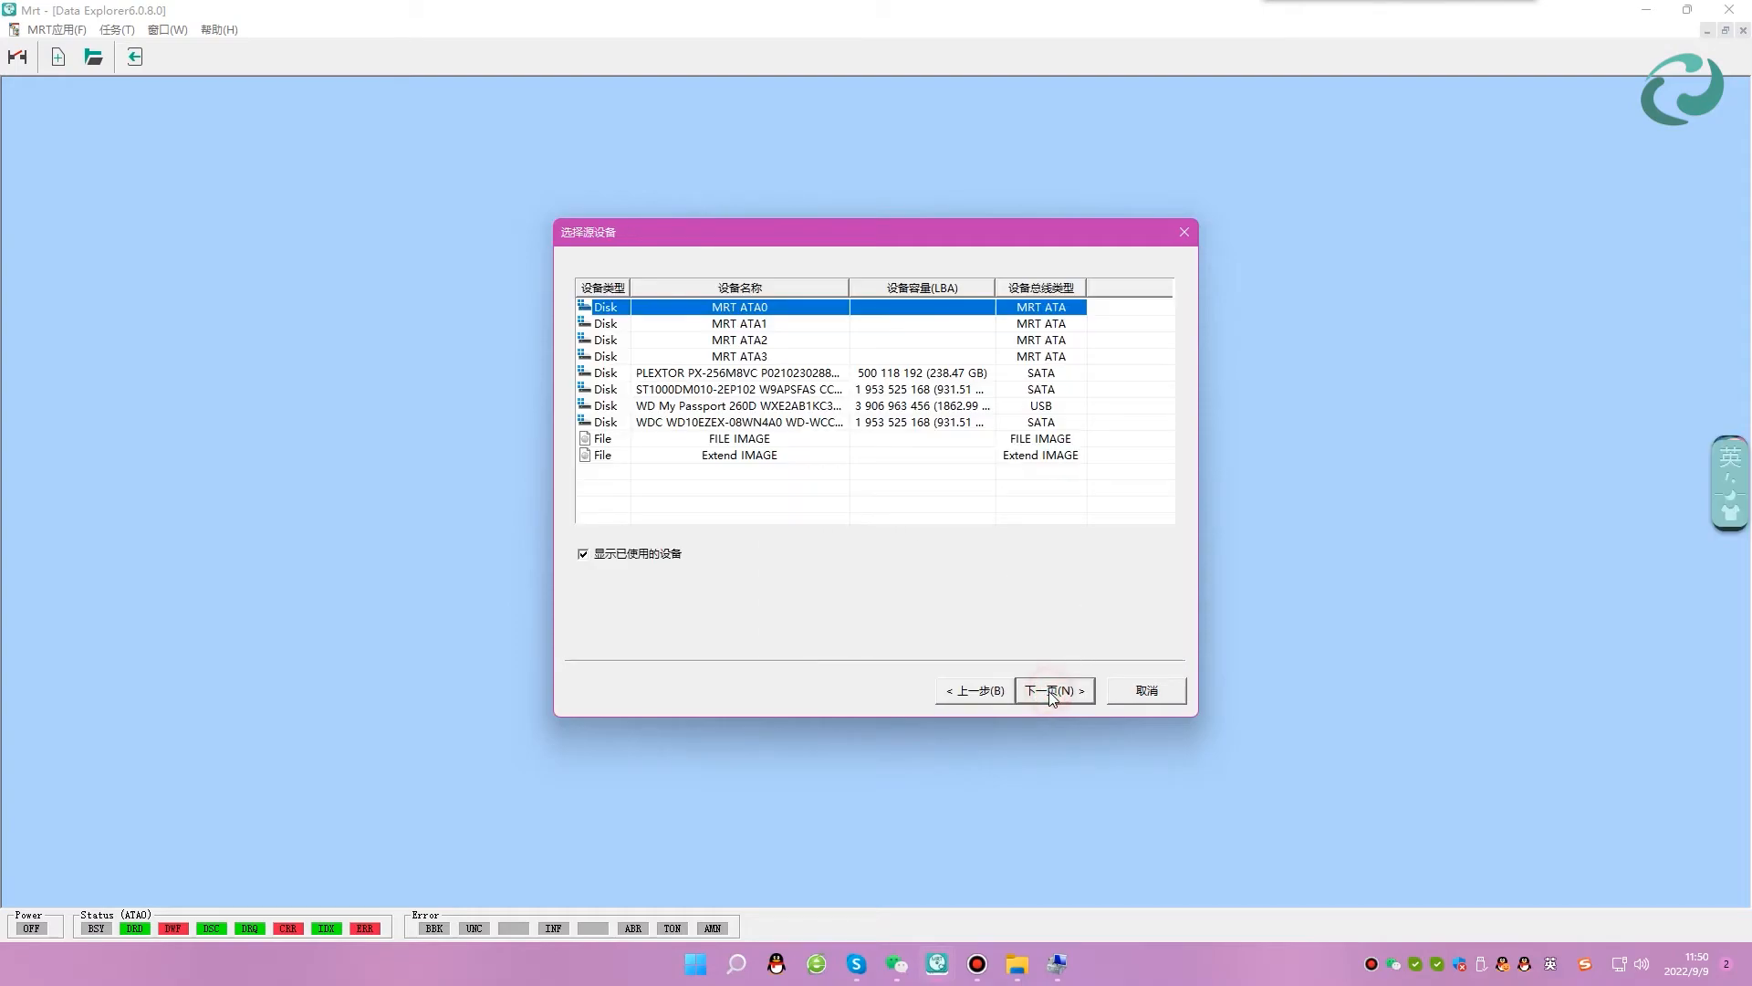
Use the WD My Passport 260D USB drive as the source and enable 数据拷贝 with the List of ranges map type.
left_click(750, 411)
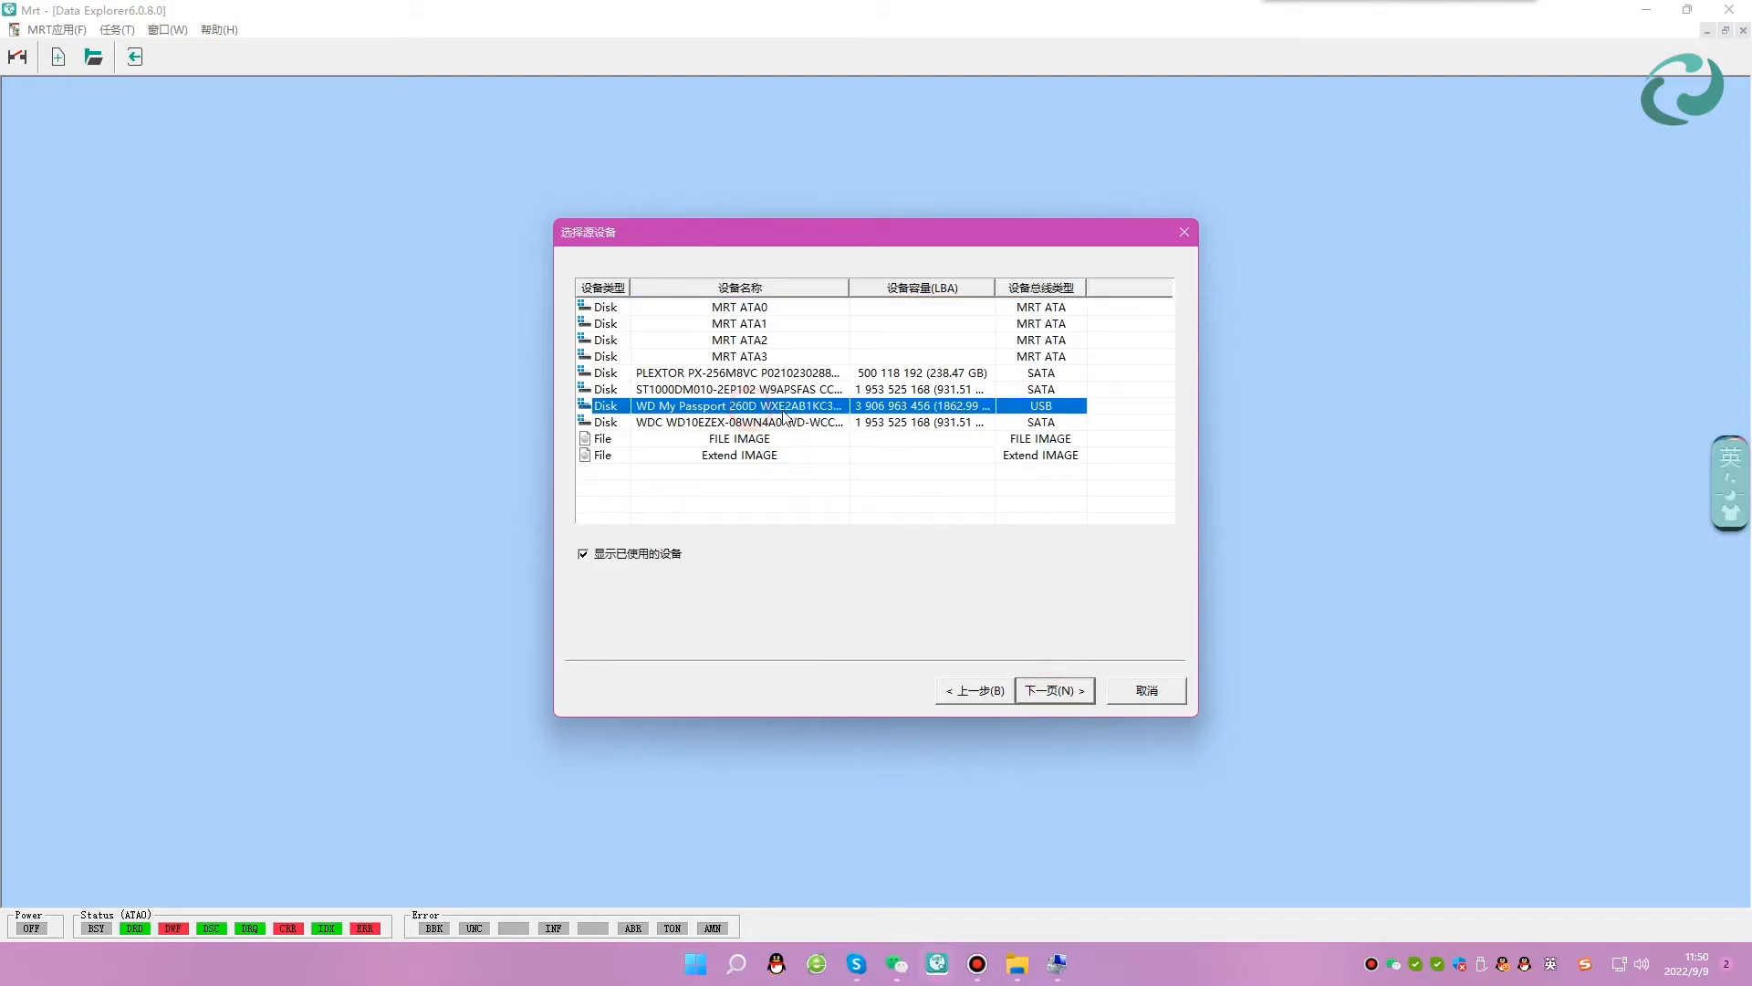
left_click(1054, 690)
left_click(699, 335)
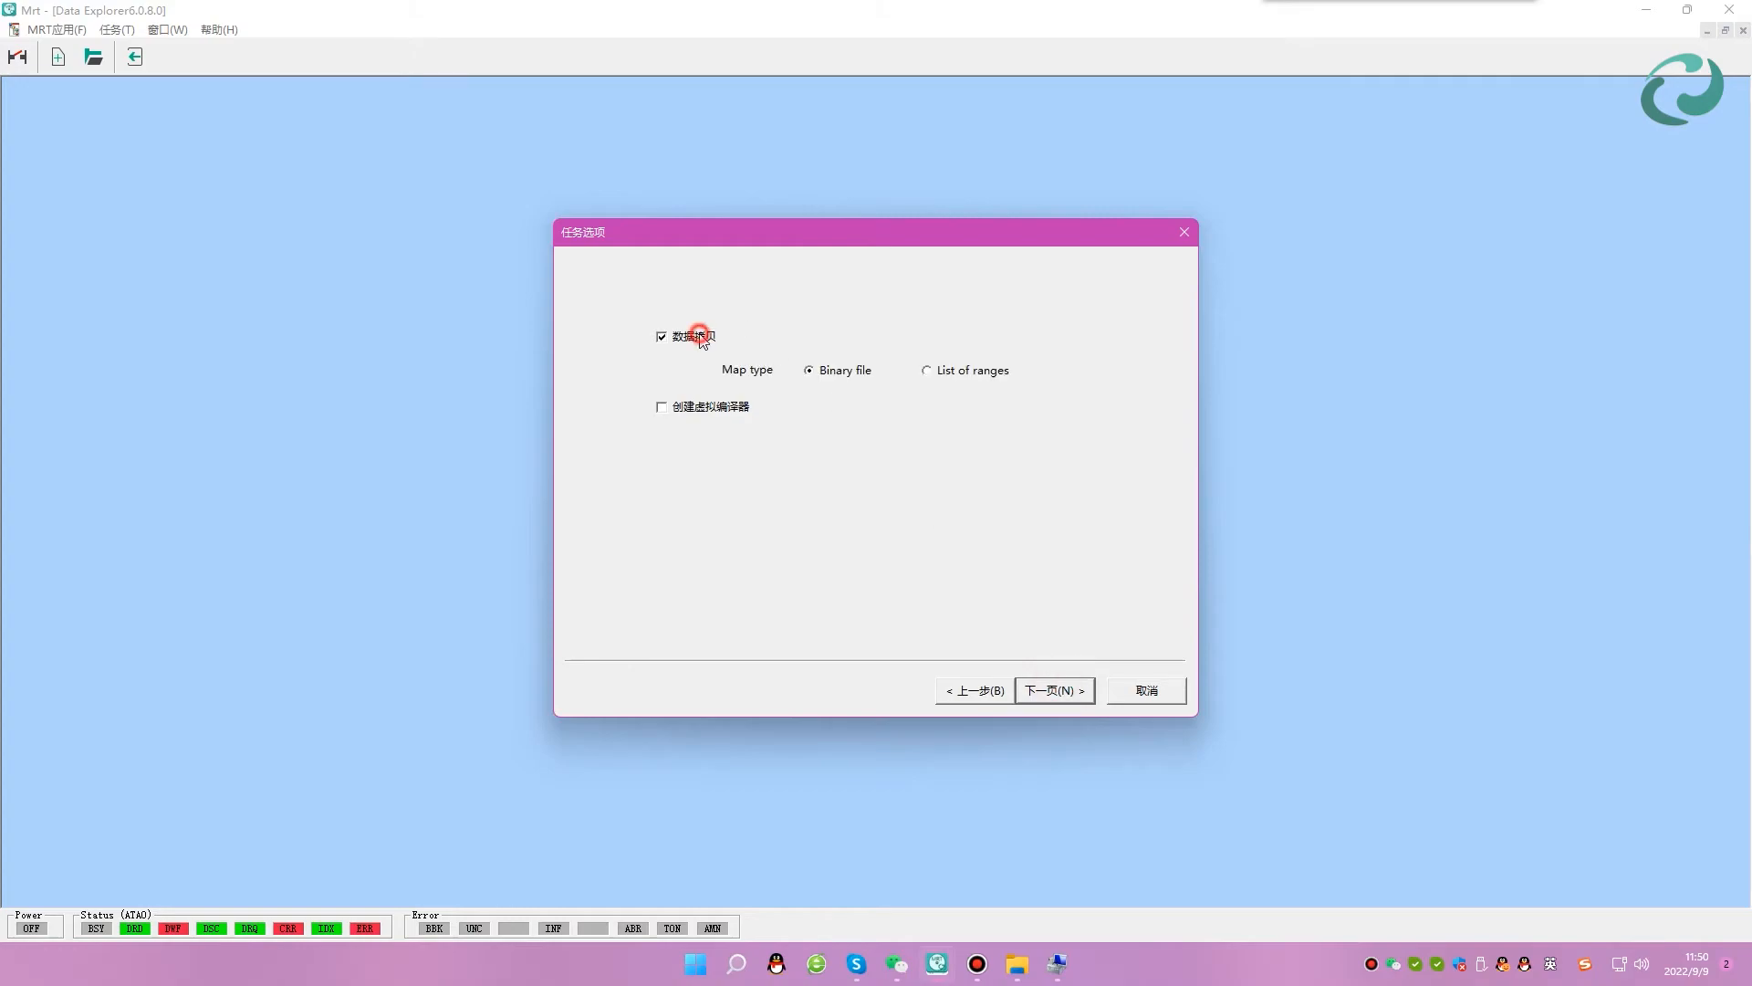
left_click(994, 370)
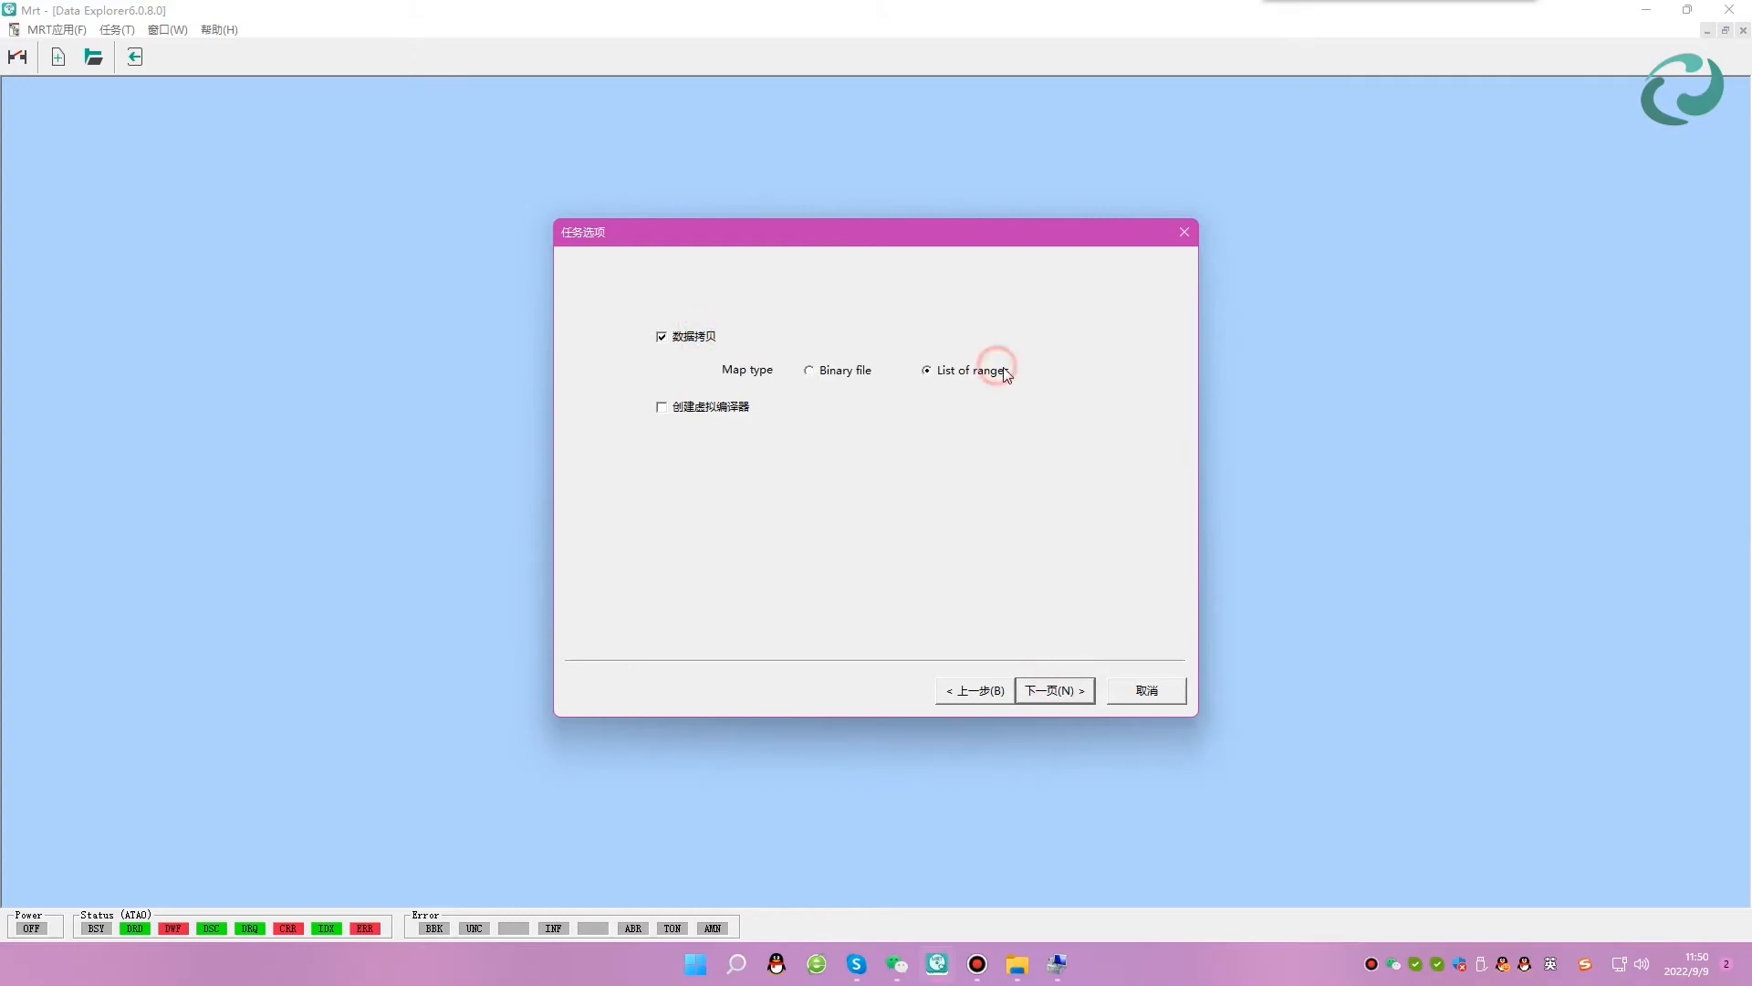
left_click(1048, 695)
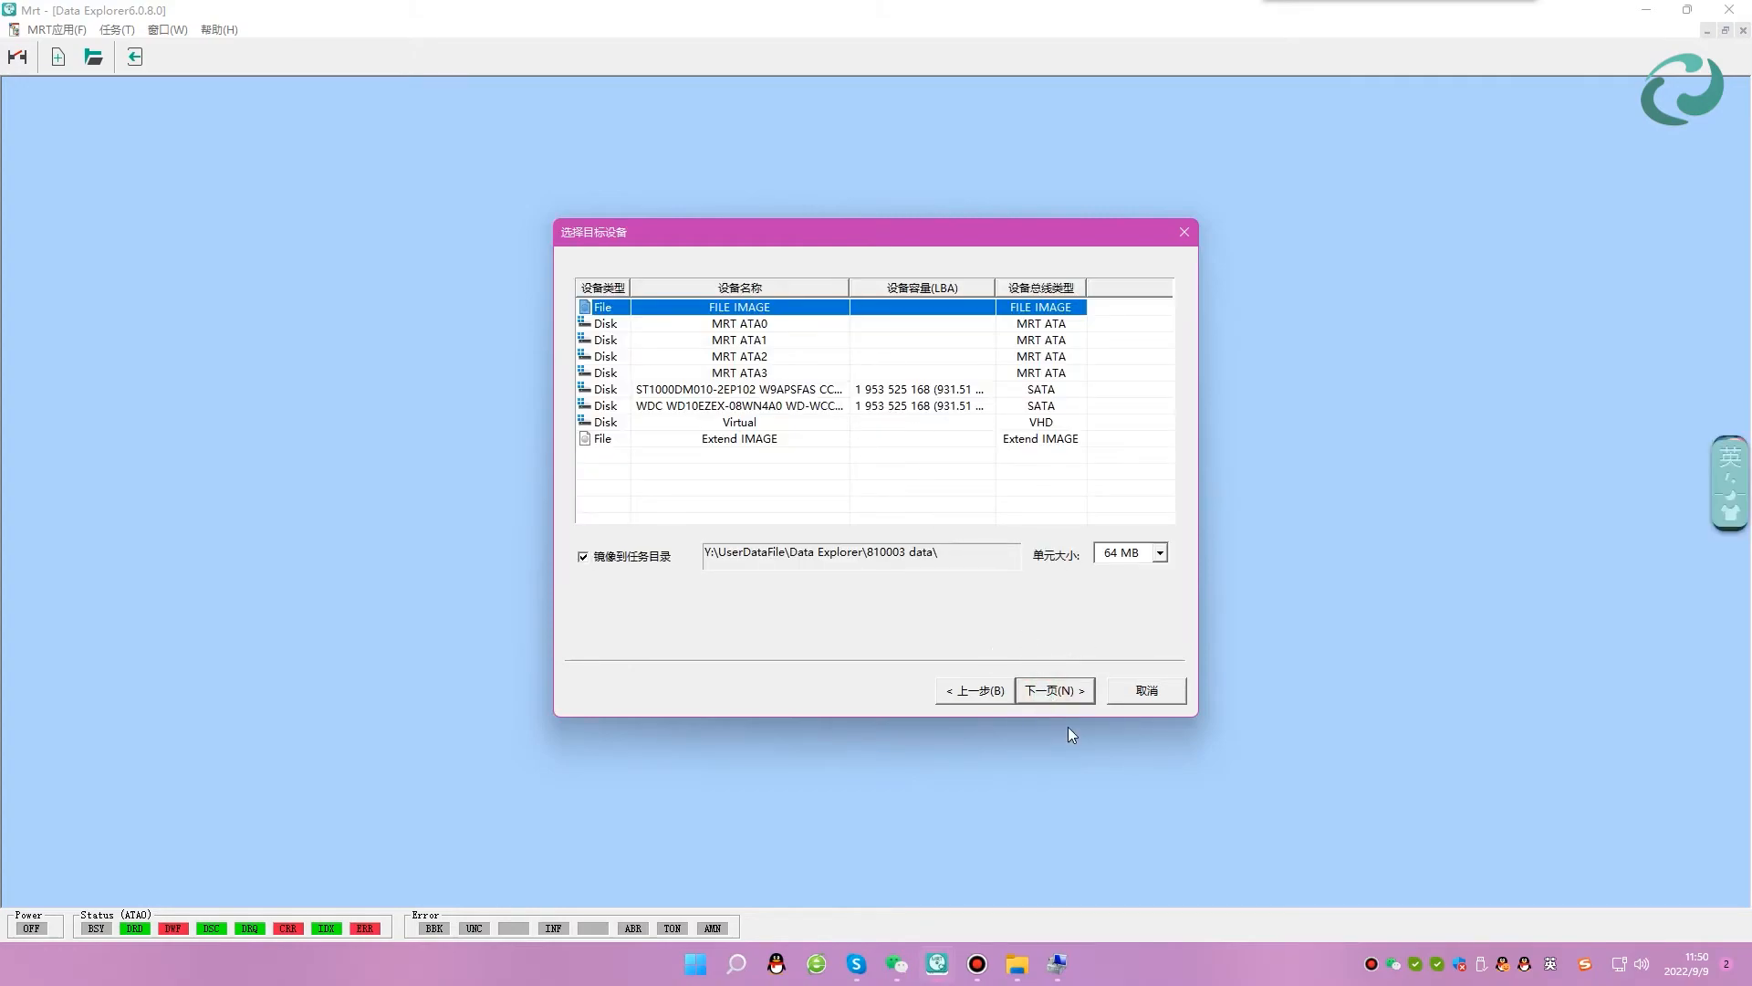
Accept FILE IMAGE in the task directory as the target with a 64 MB unit size and finish creating the task.
left_click_drag(954, 555, 788, 555)
left_click(1056, 694)
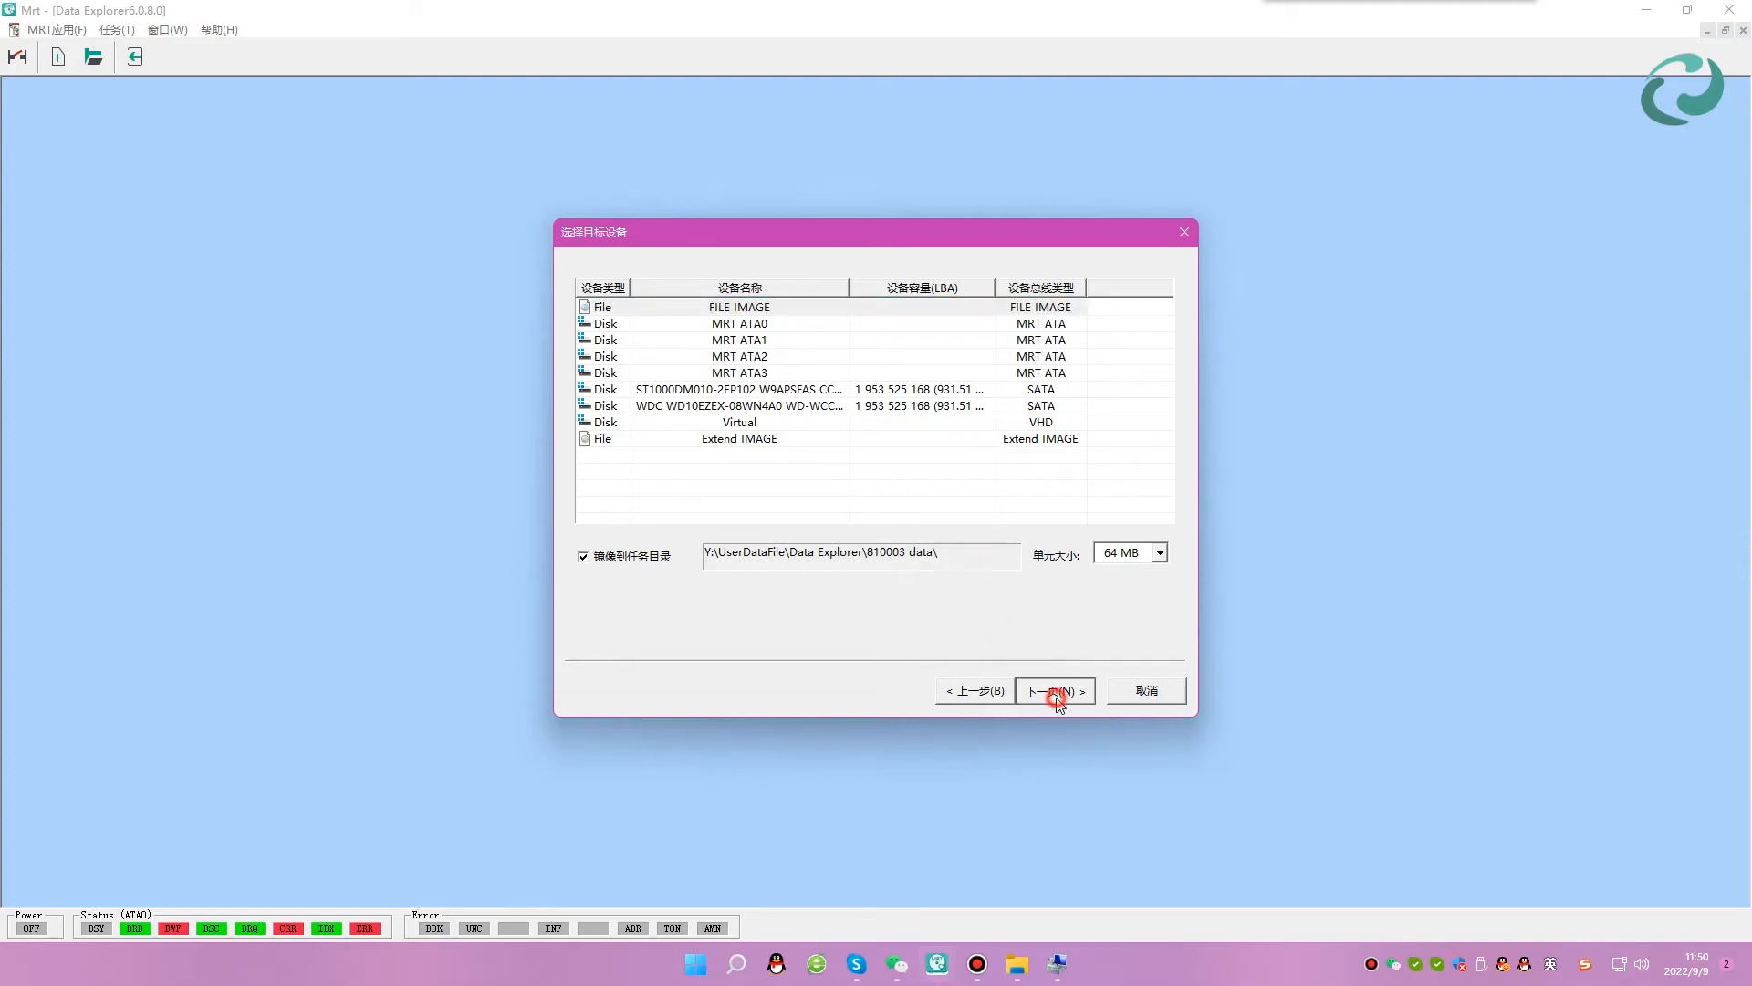
left_click(1056, 691)
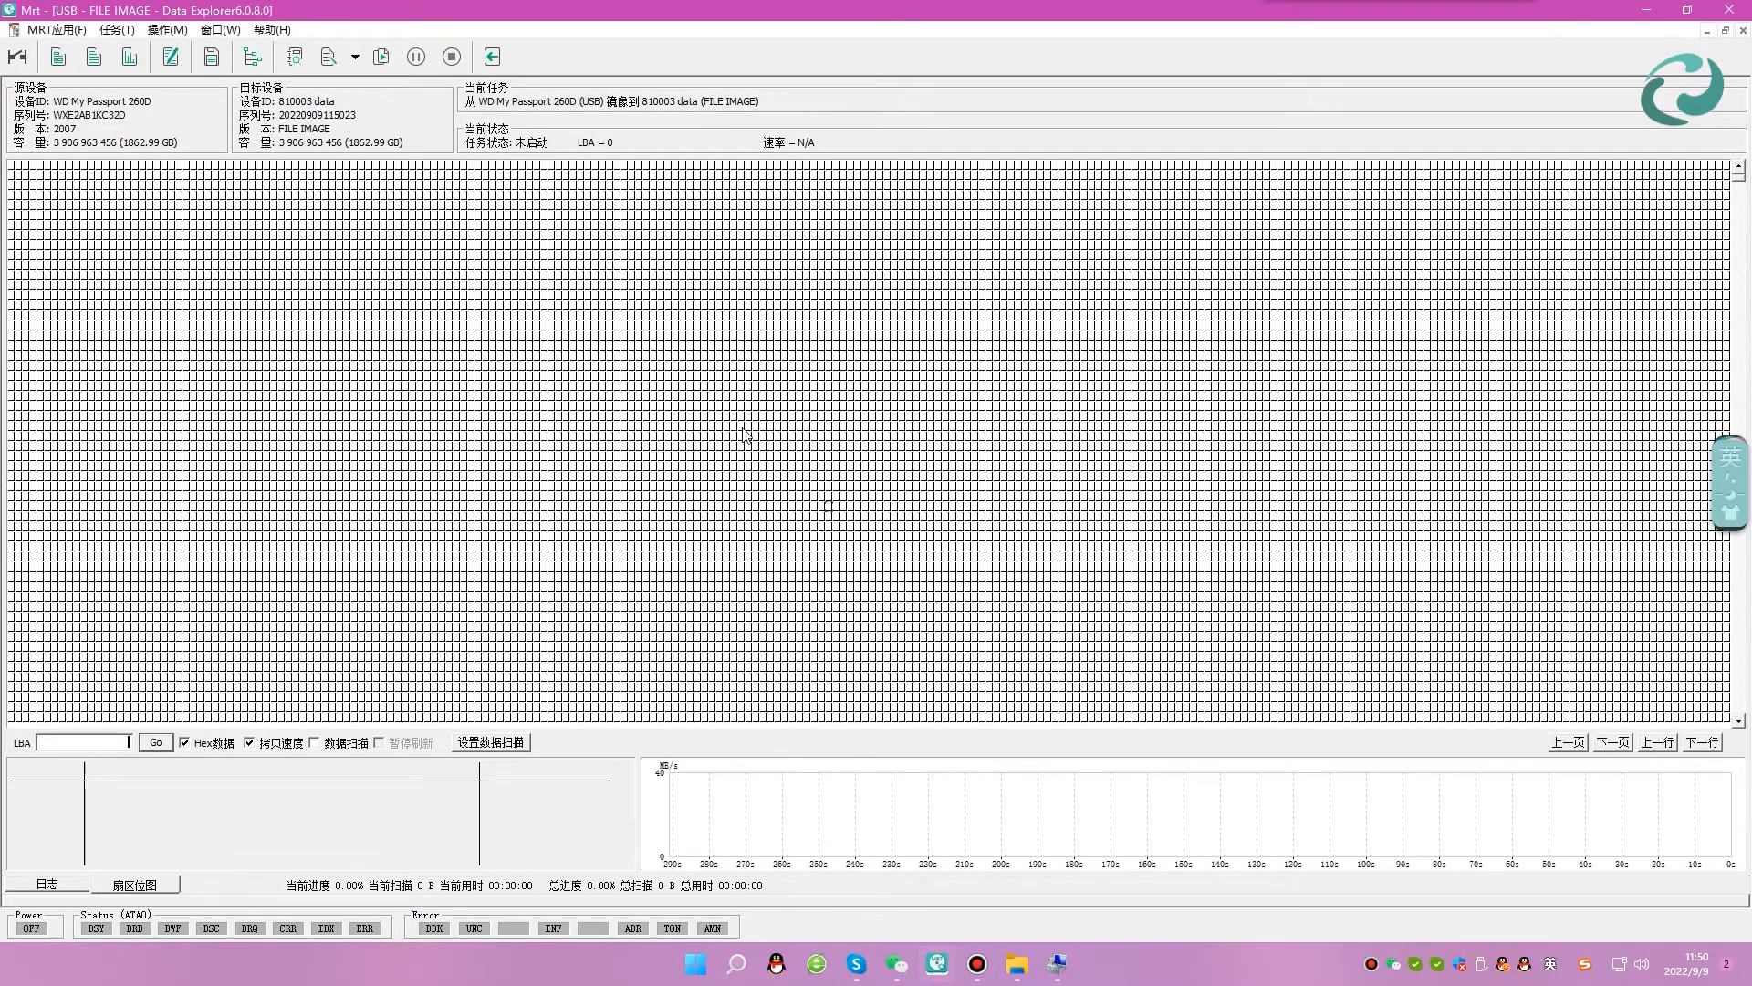
left_click(329, 57)
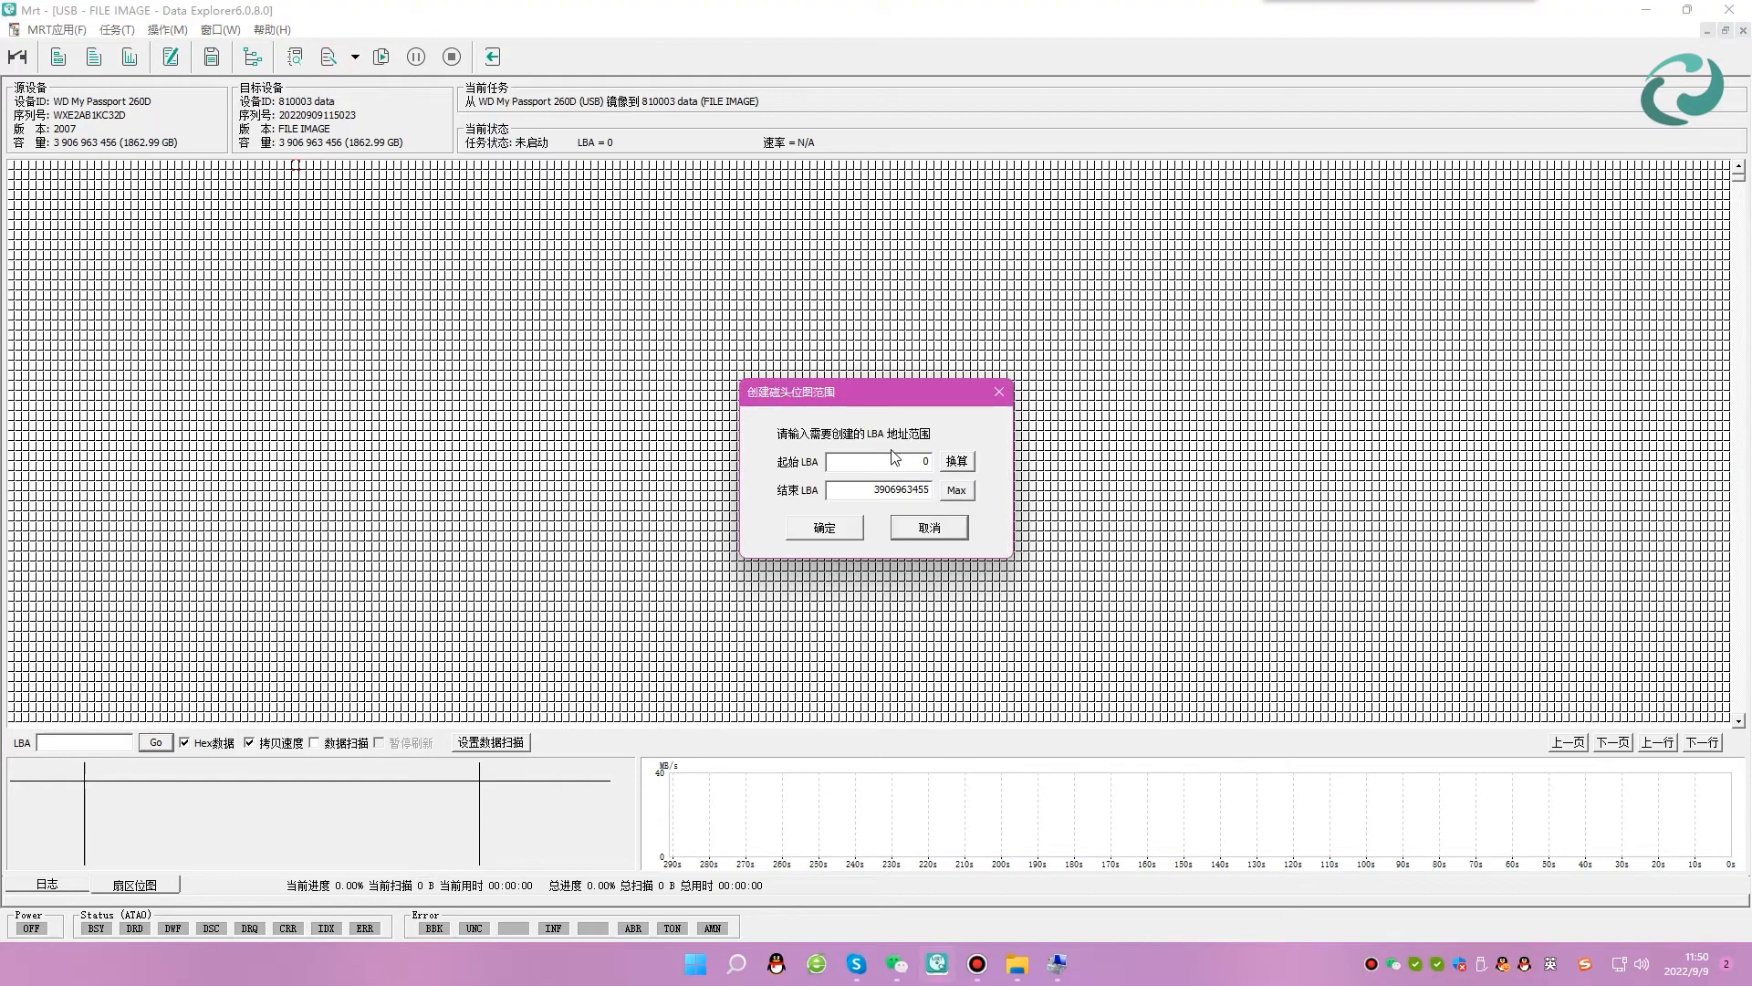
left_click(841, 534)
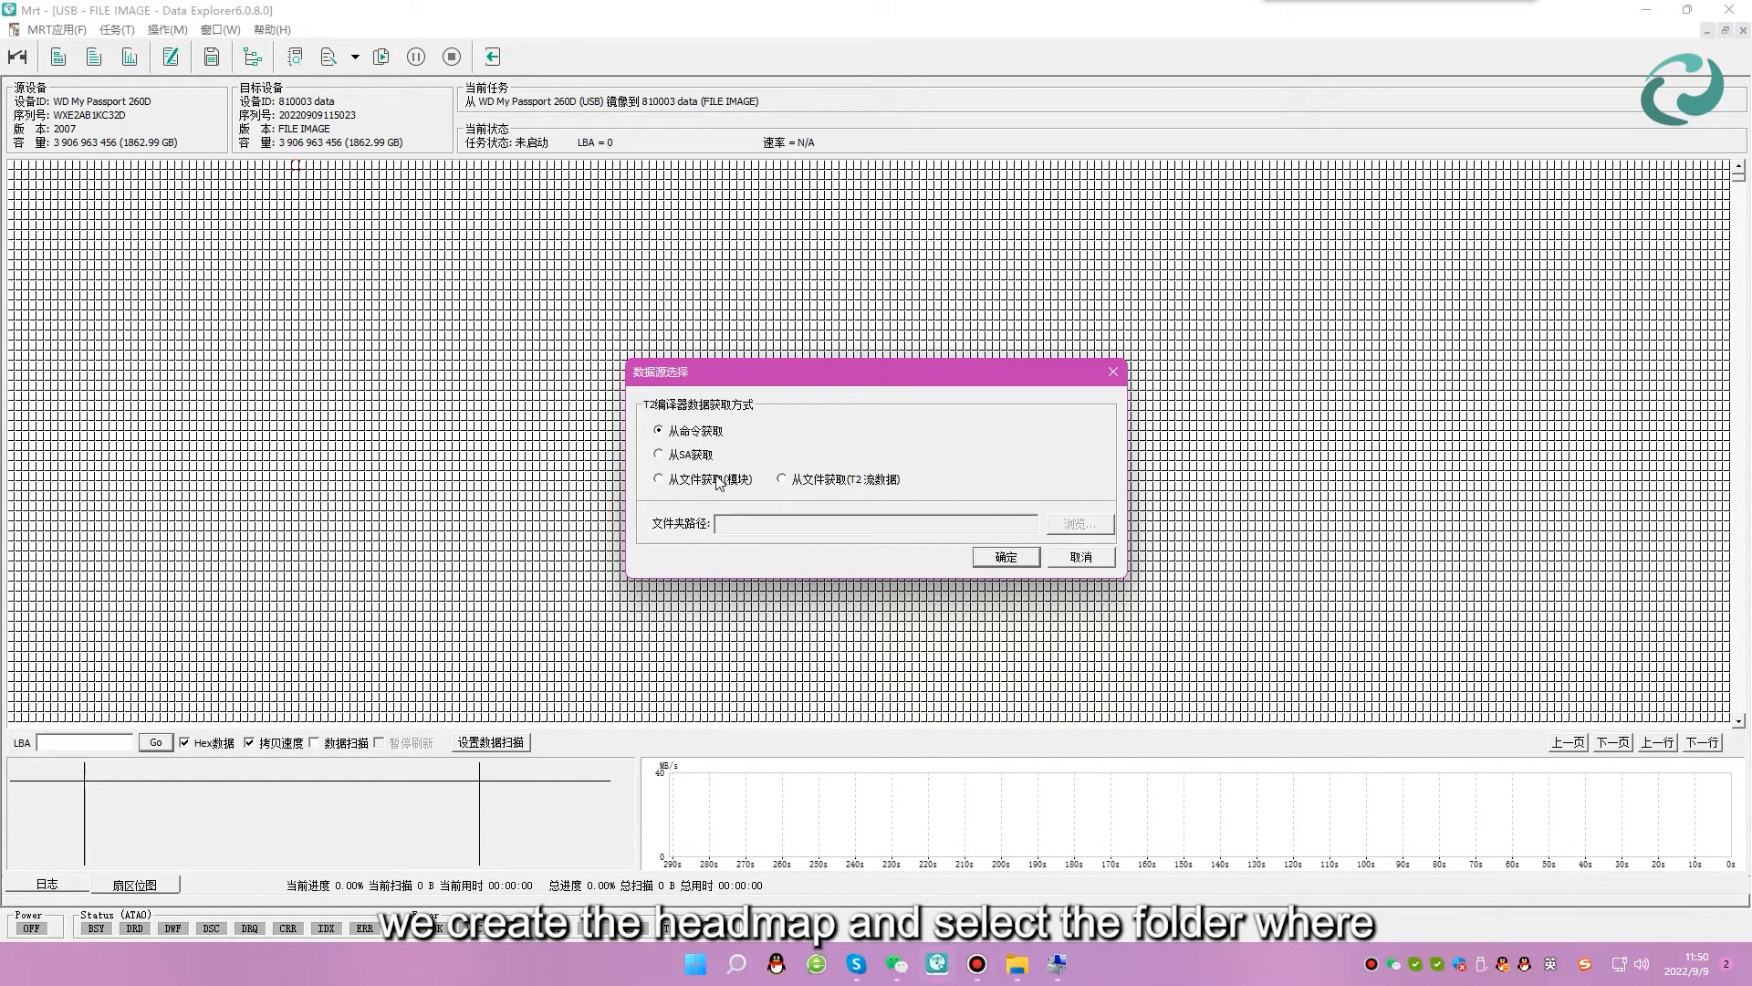
left_click(817, 477)
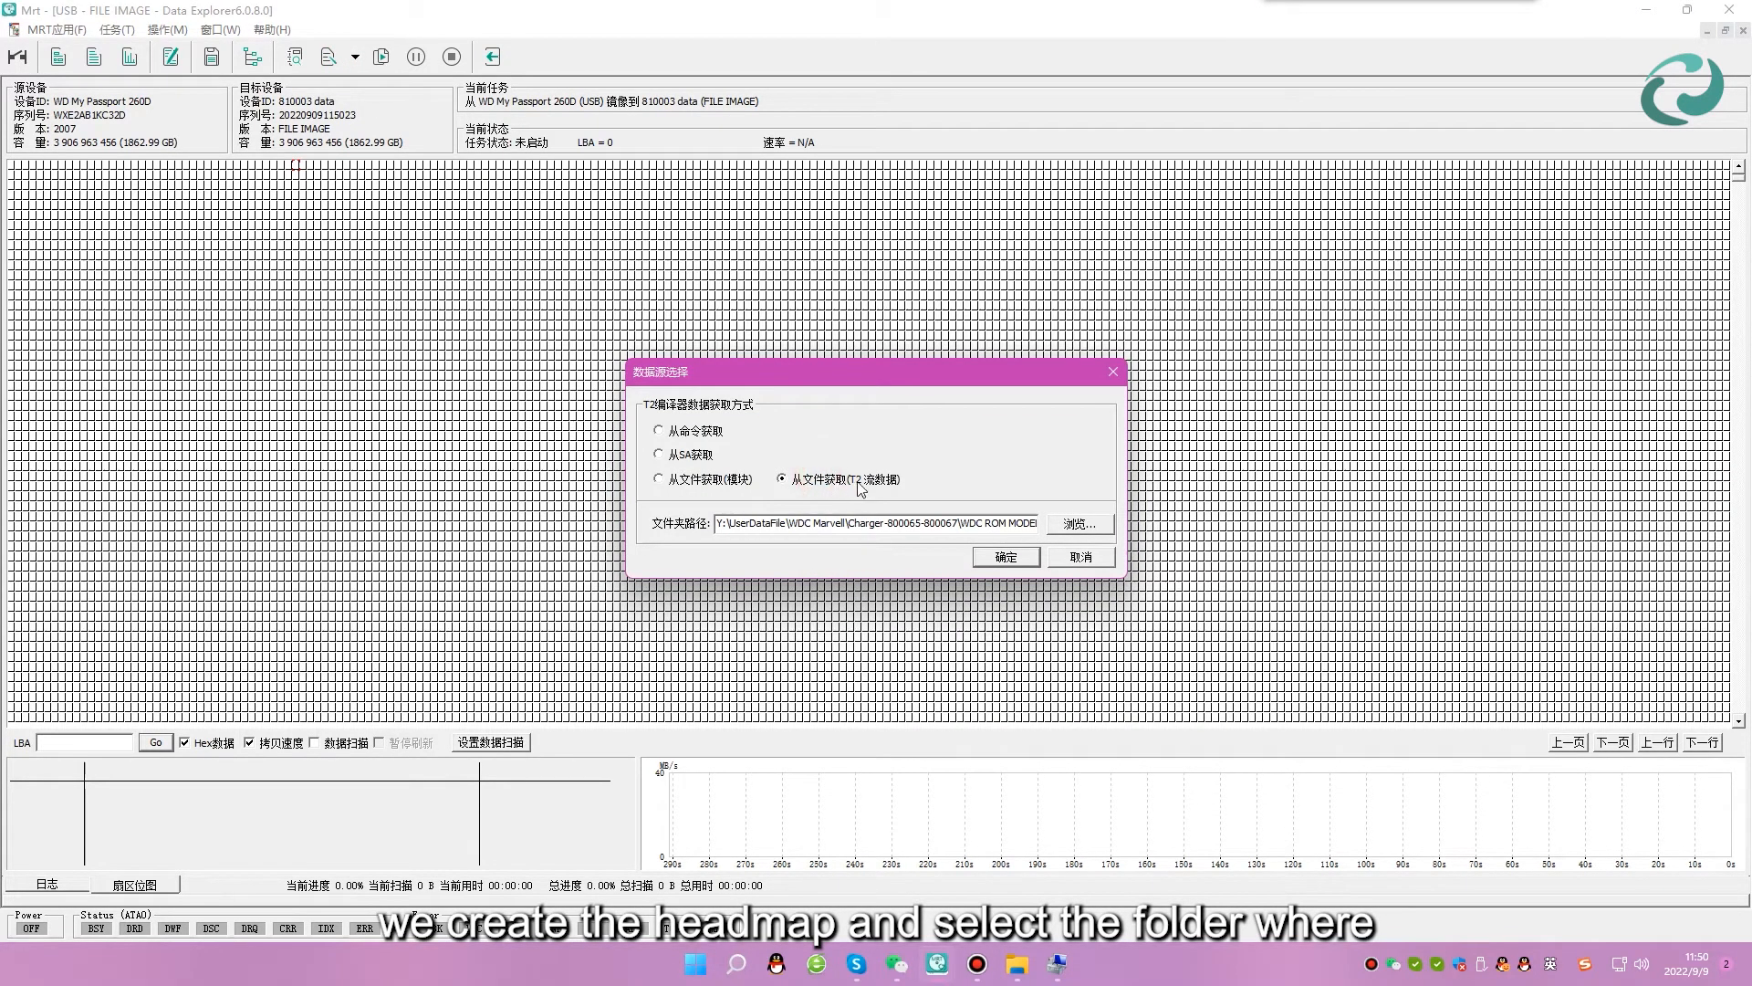
left_click(719, 478)
left_click(1050, 522)
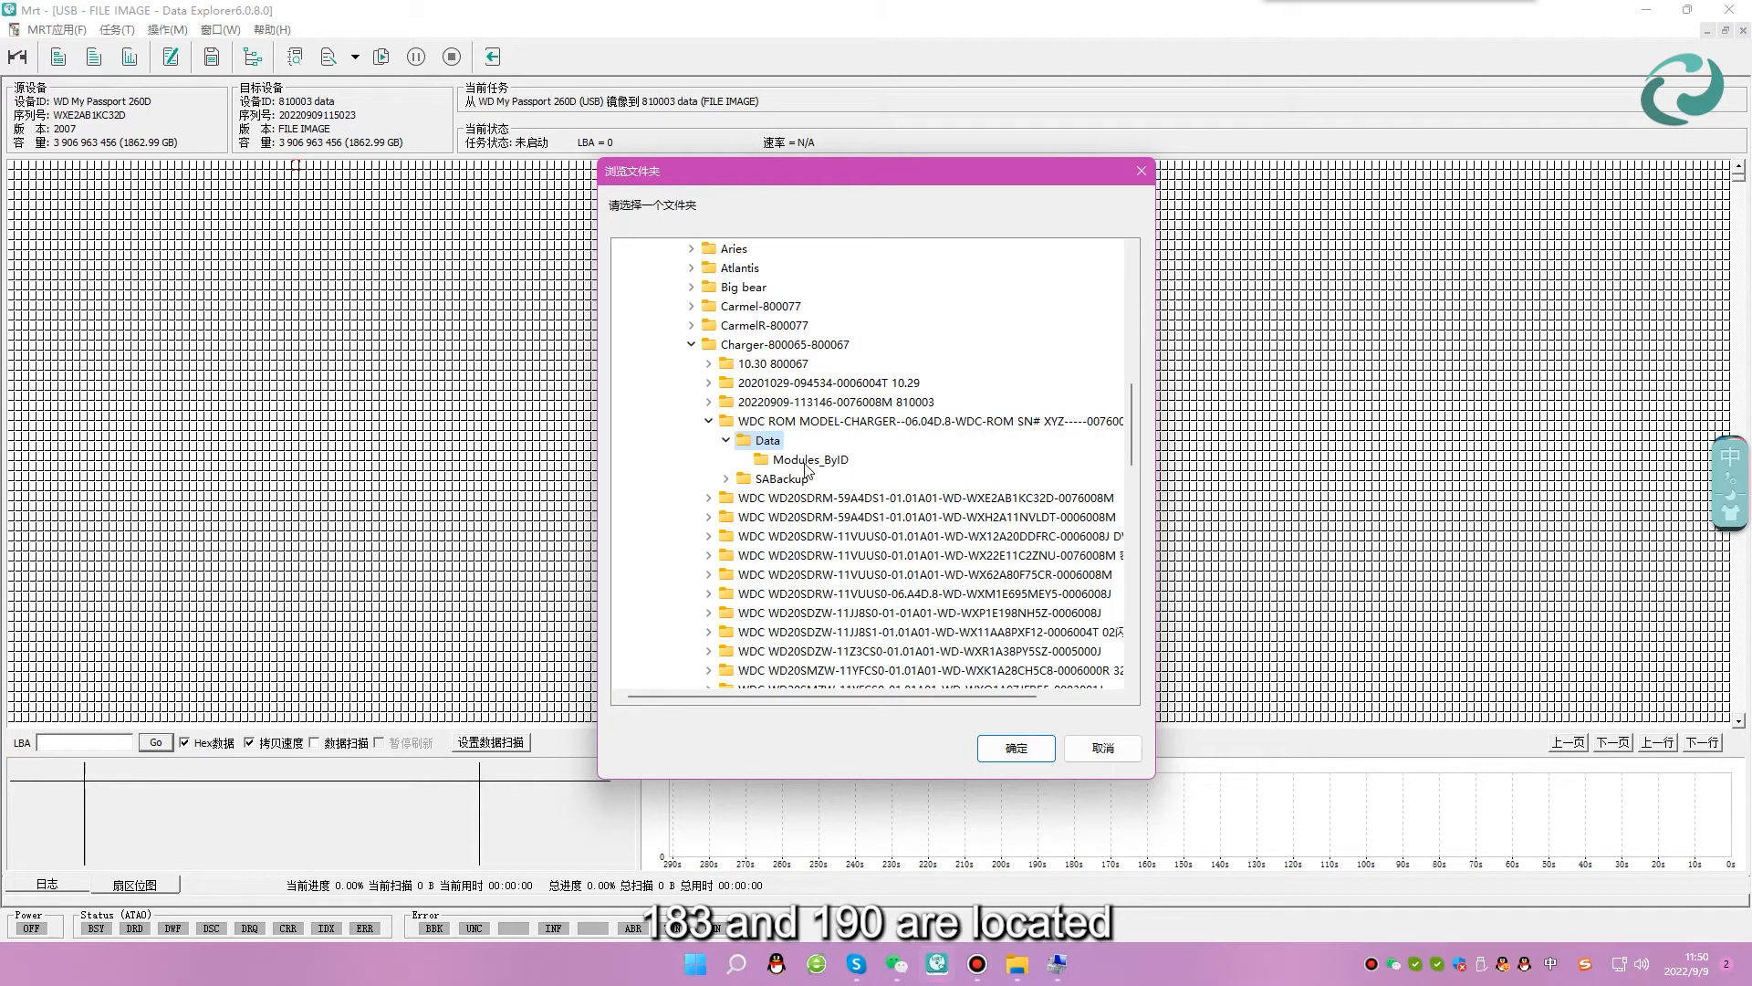
left_click(805, 460)
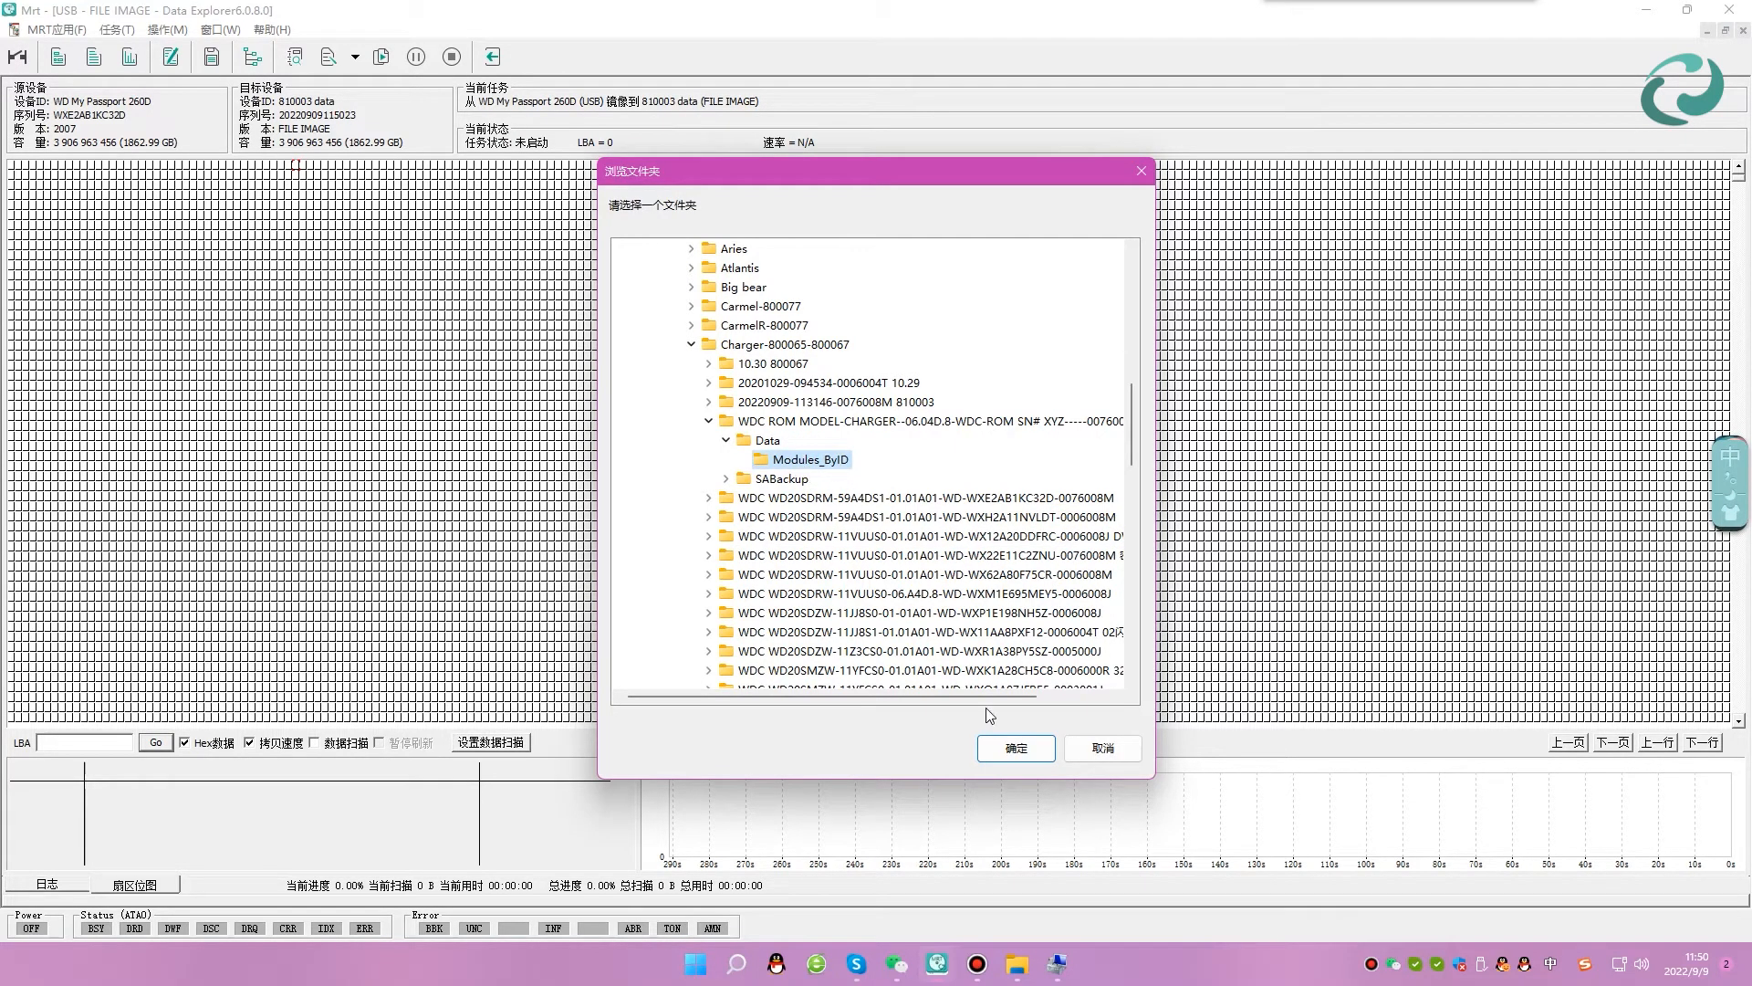
left_click(1013, 749)
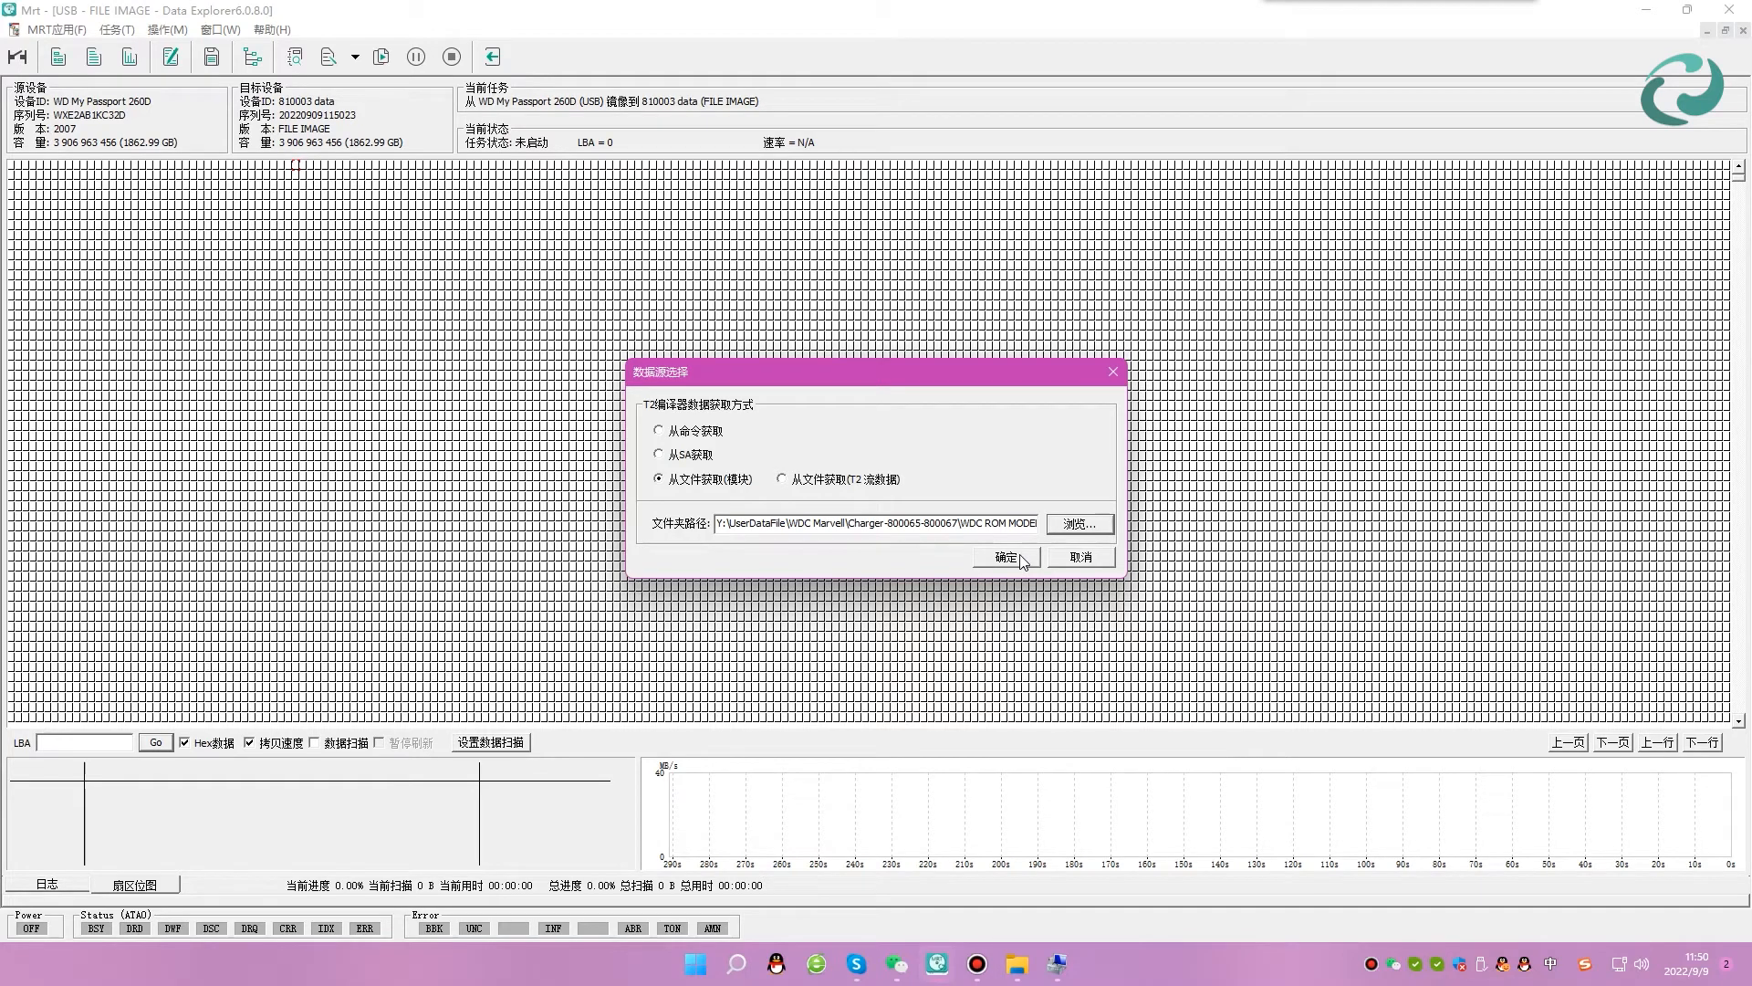
left_click(1008, 556)
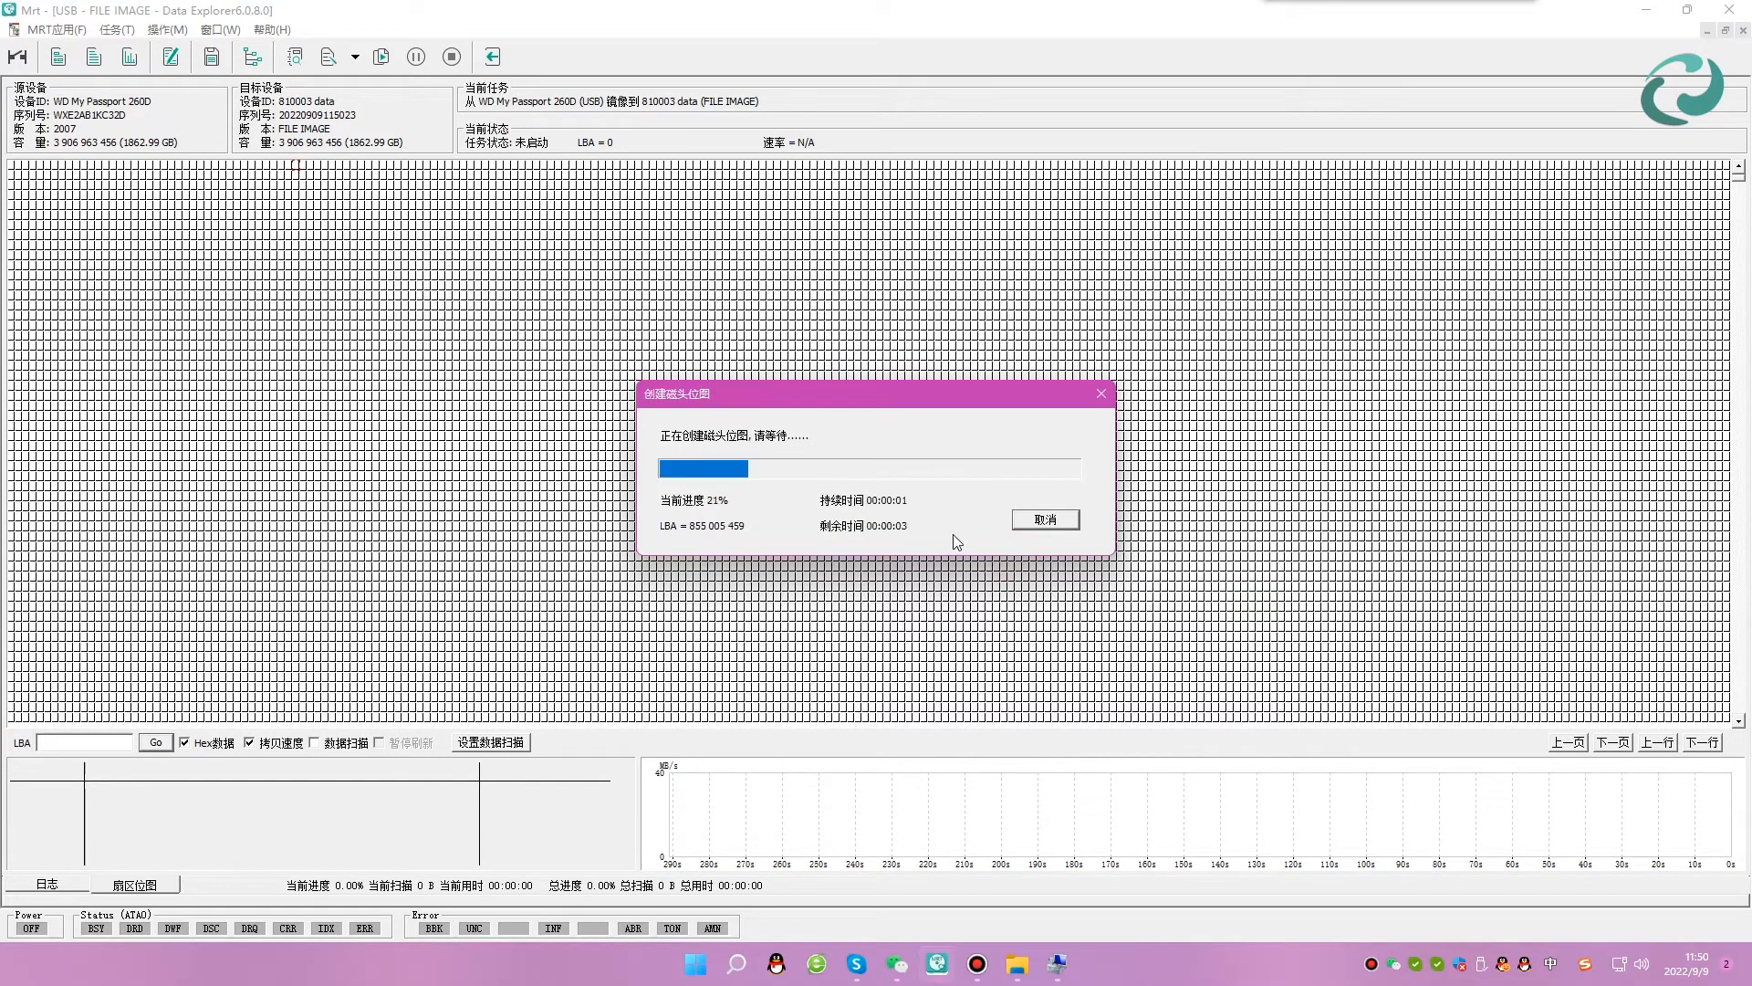
Enable head-by-head copying (使用分头拷贝) in the head map settings and apply them.
left_click(951, 527)
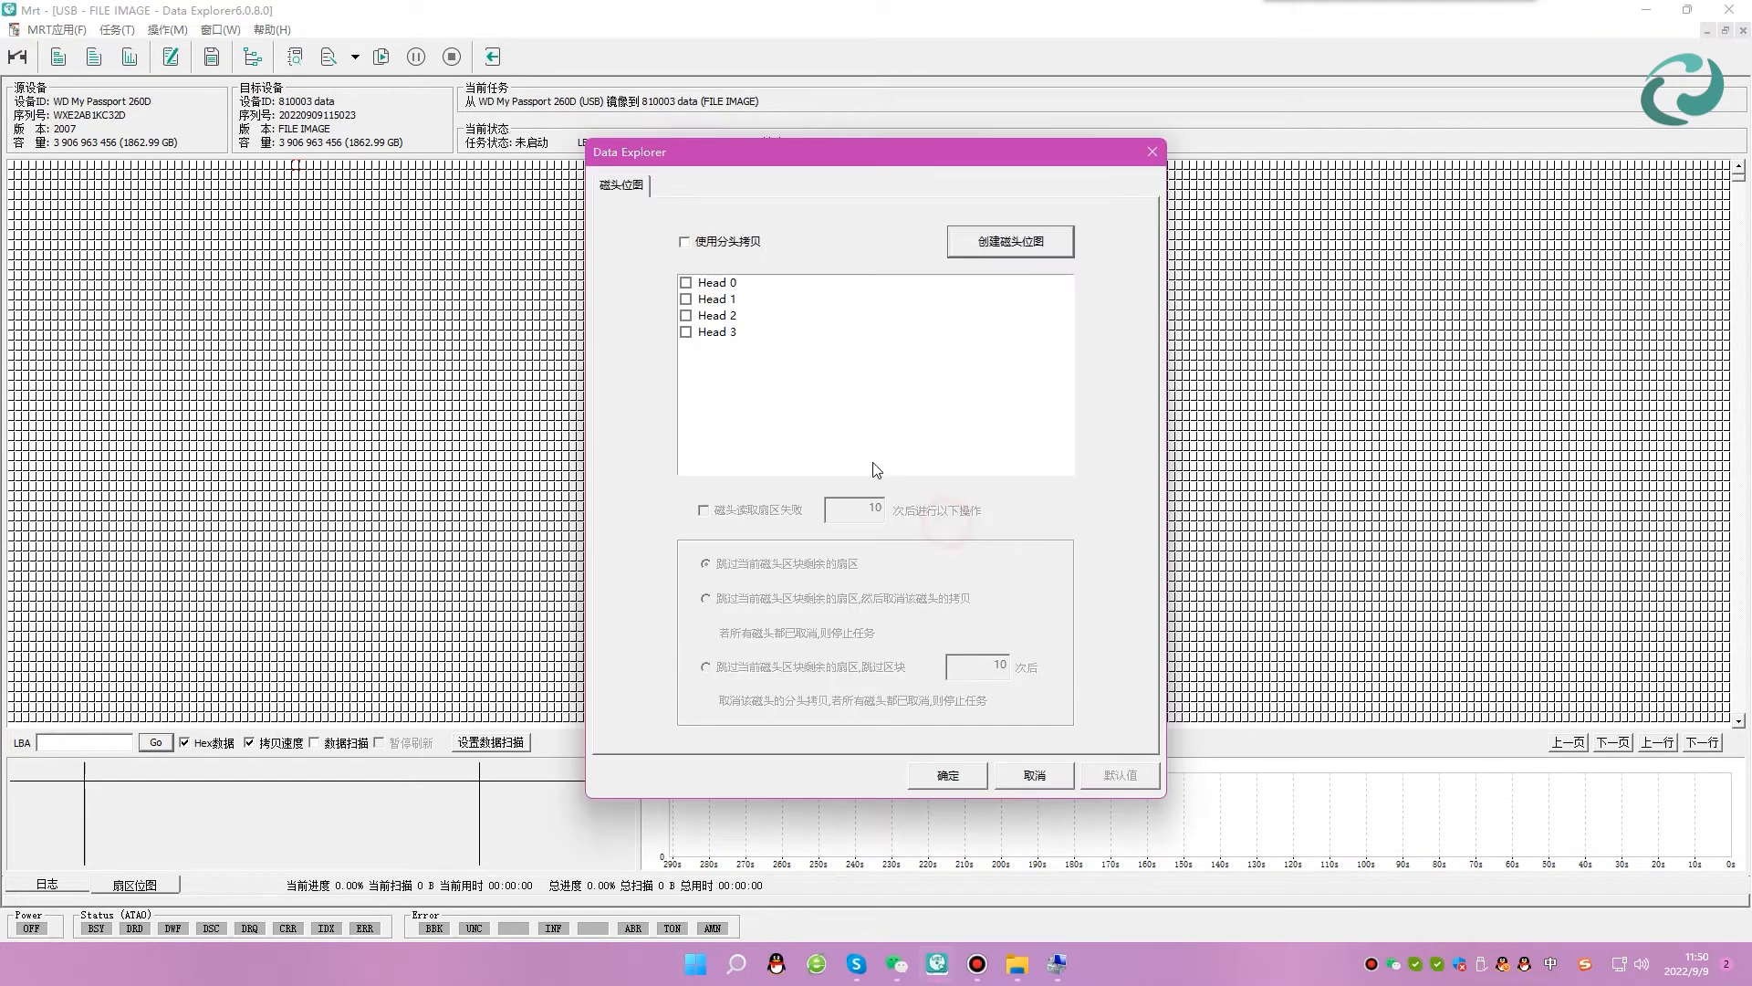
left_click(721, 242)
left_click(950, 775)
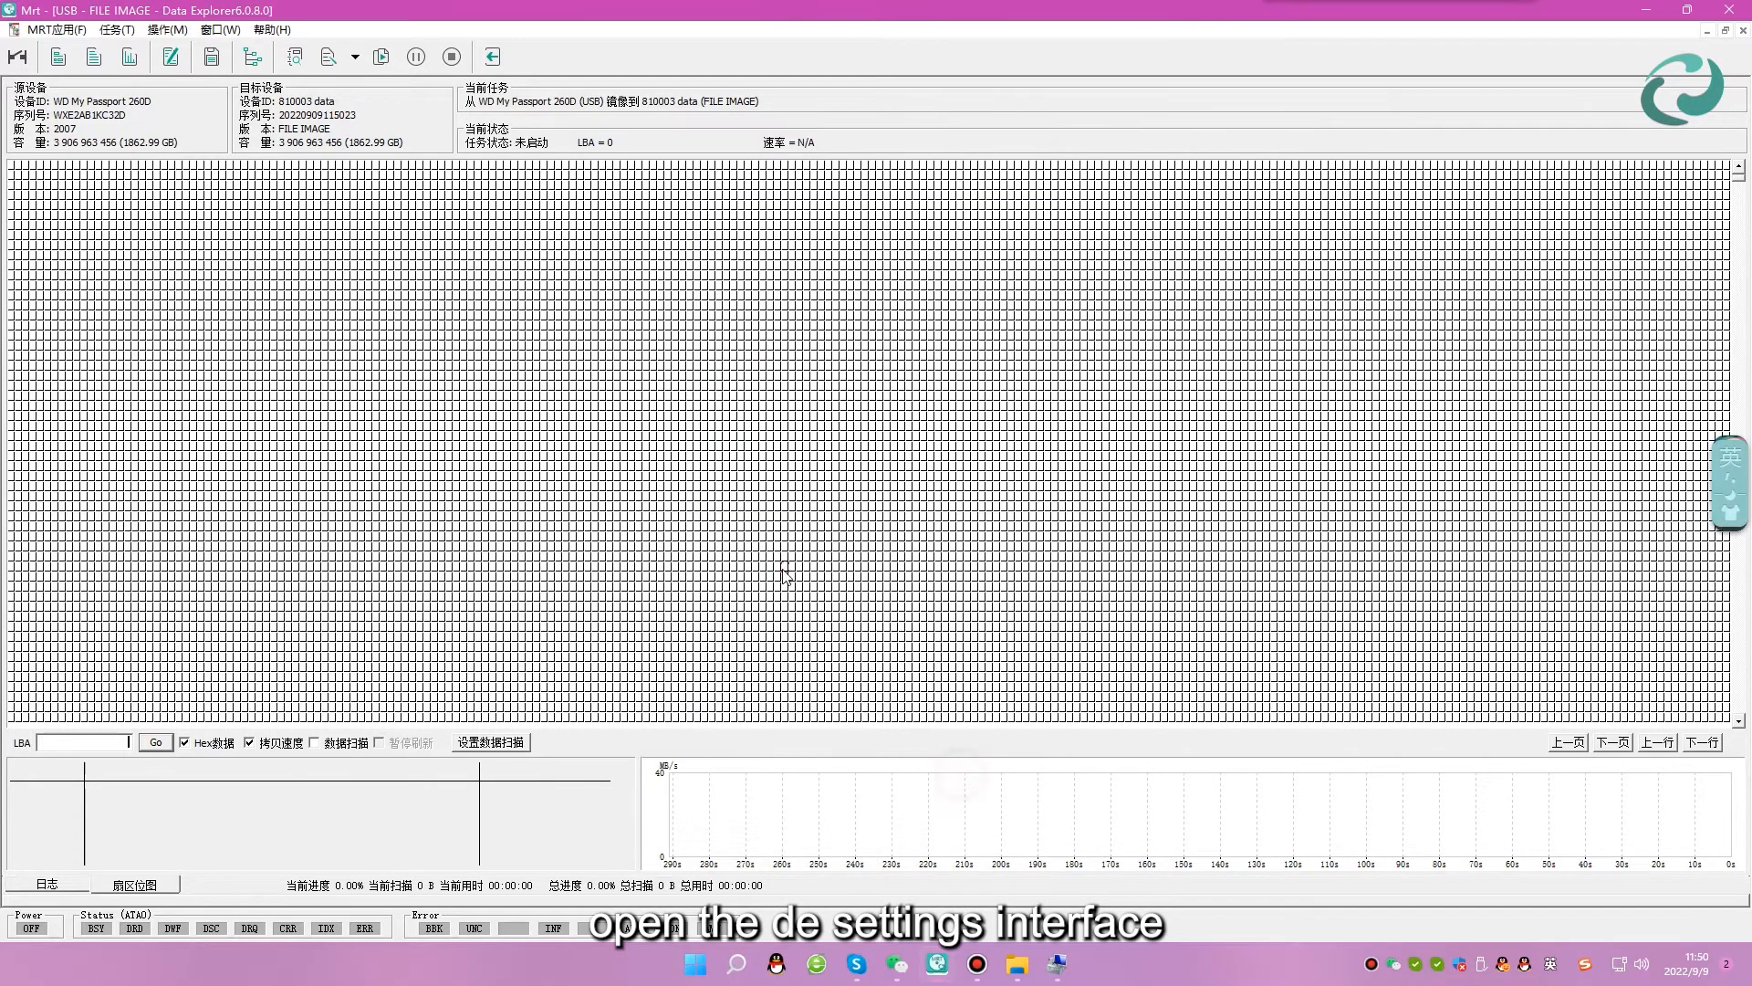
In the task parameters, enable fast copy skipping failed blocks and 4K drive support, and disable 硬复位 and 重置电源 after read timeouts.
left_click(57, 56)
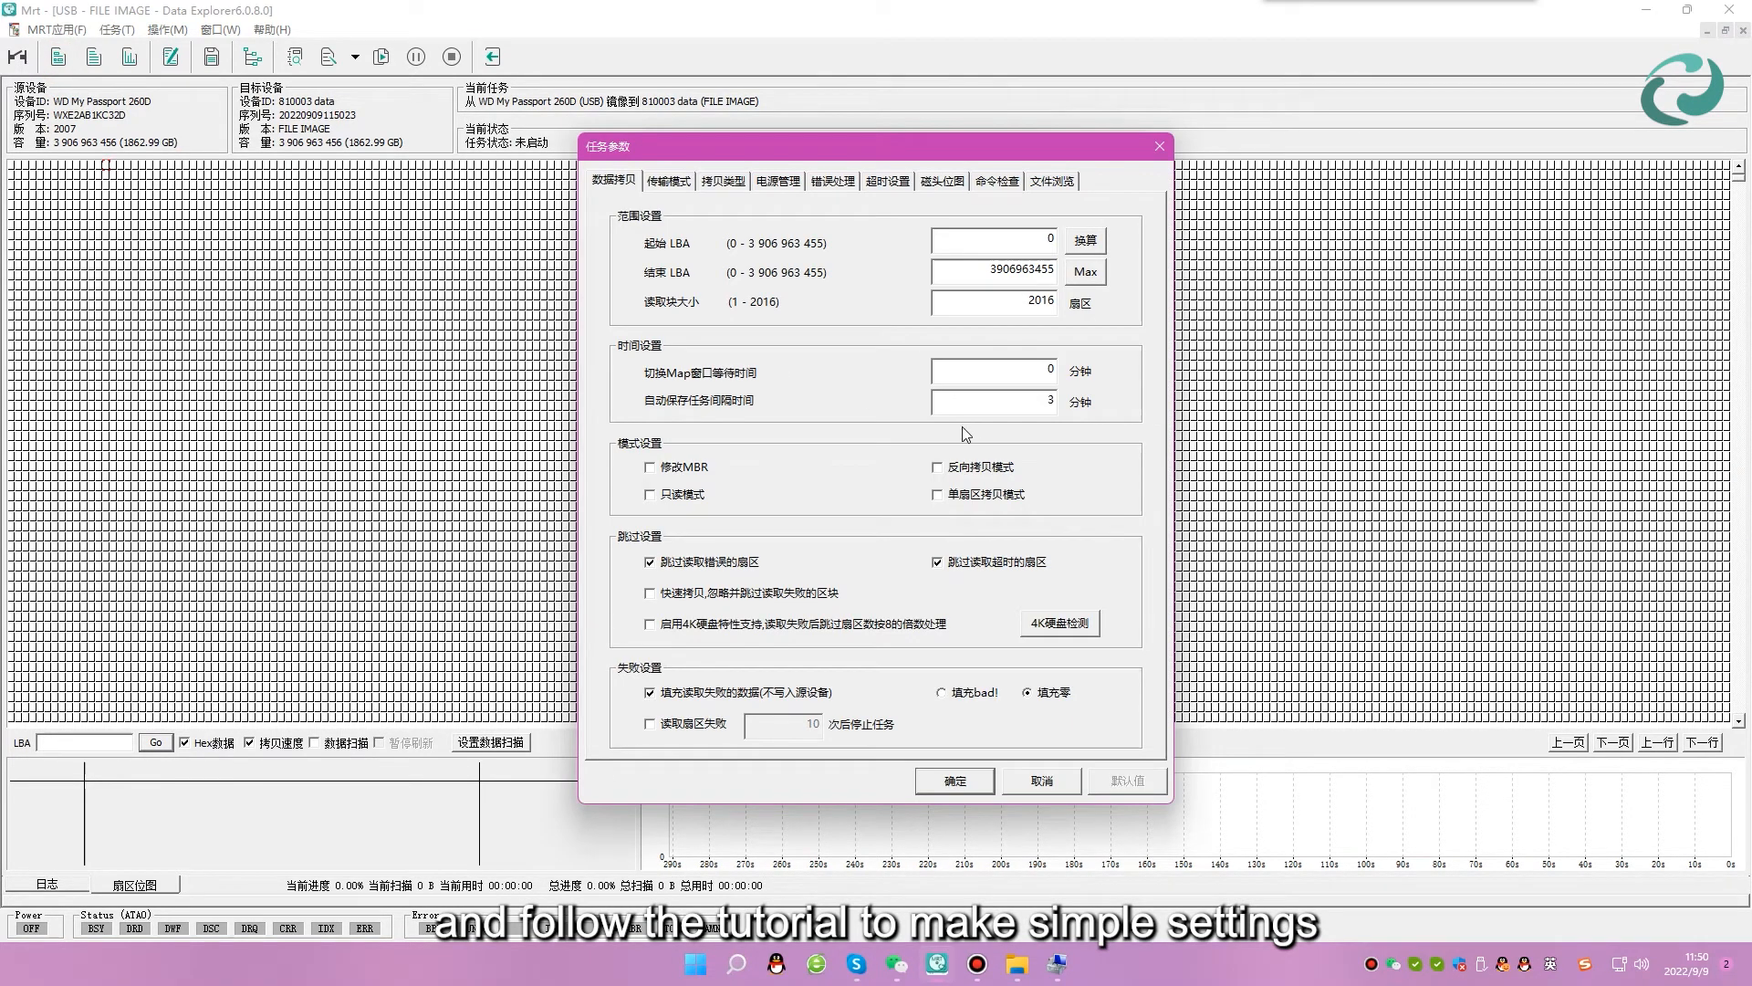
left_click(725, 595)
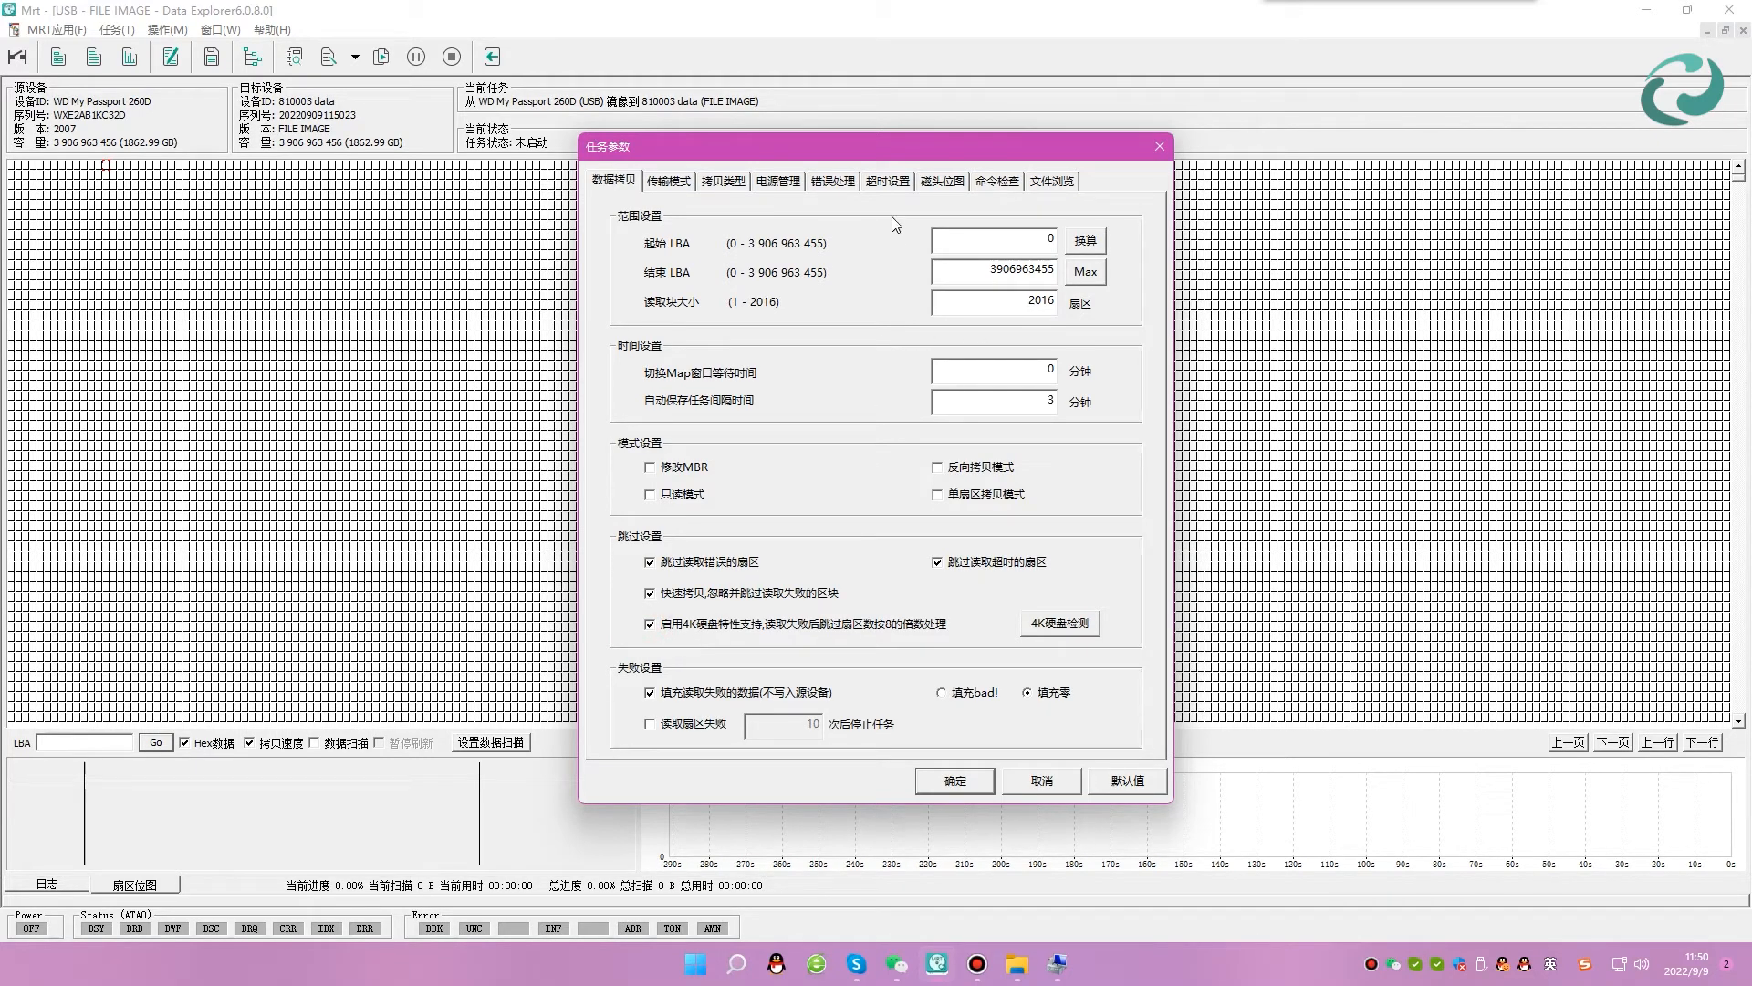
left_click(887, 181)
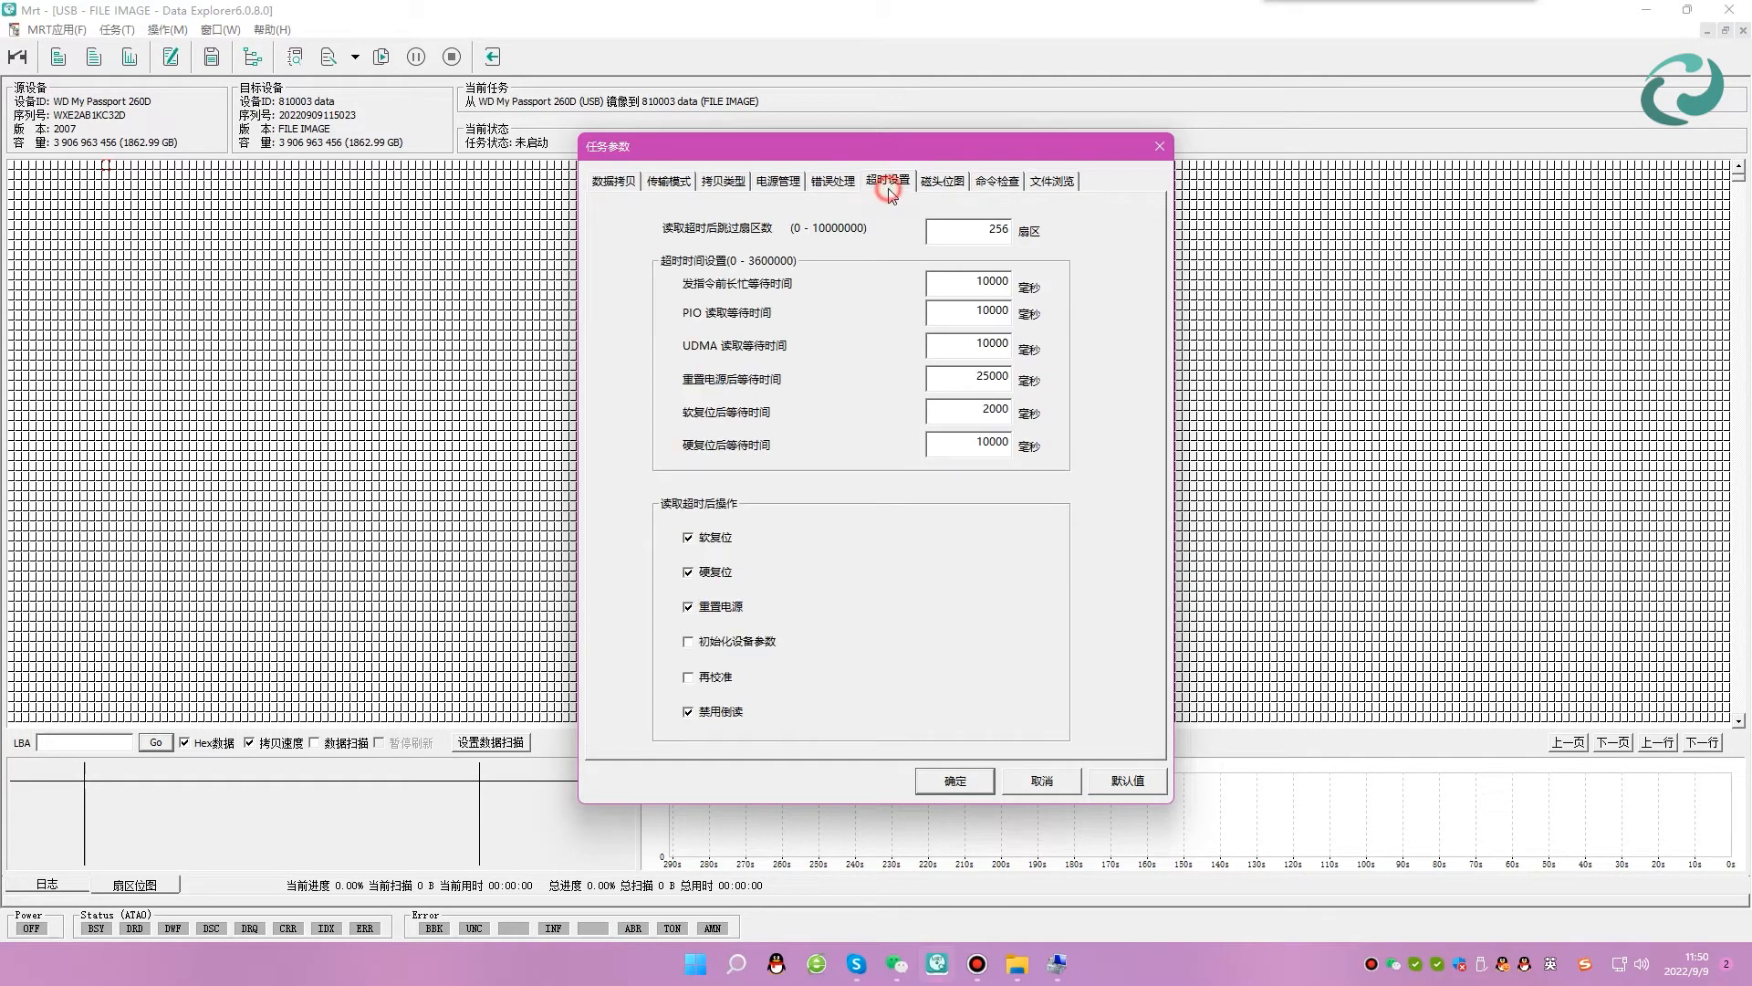
left_click(724, 571)
left_click(730, 607)
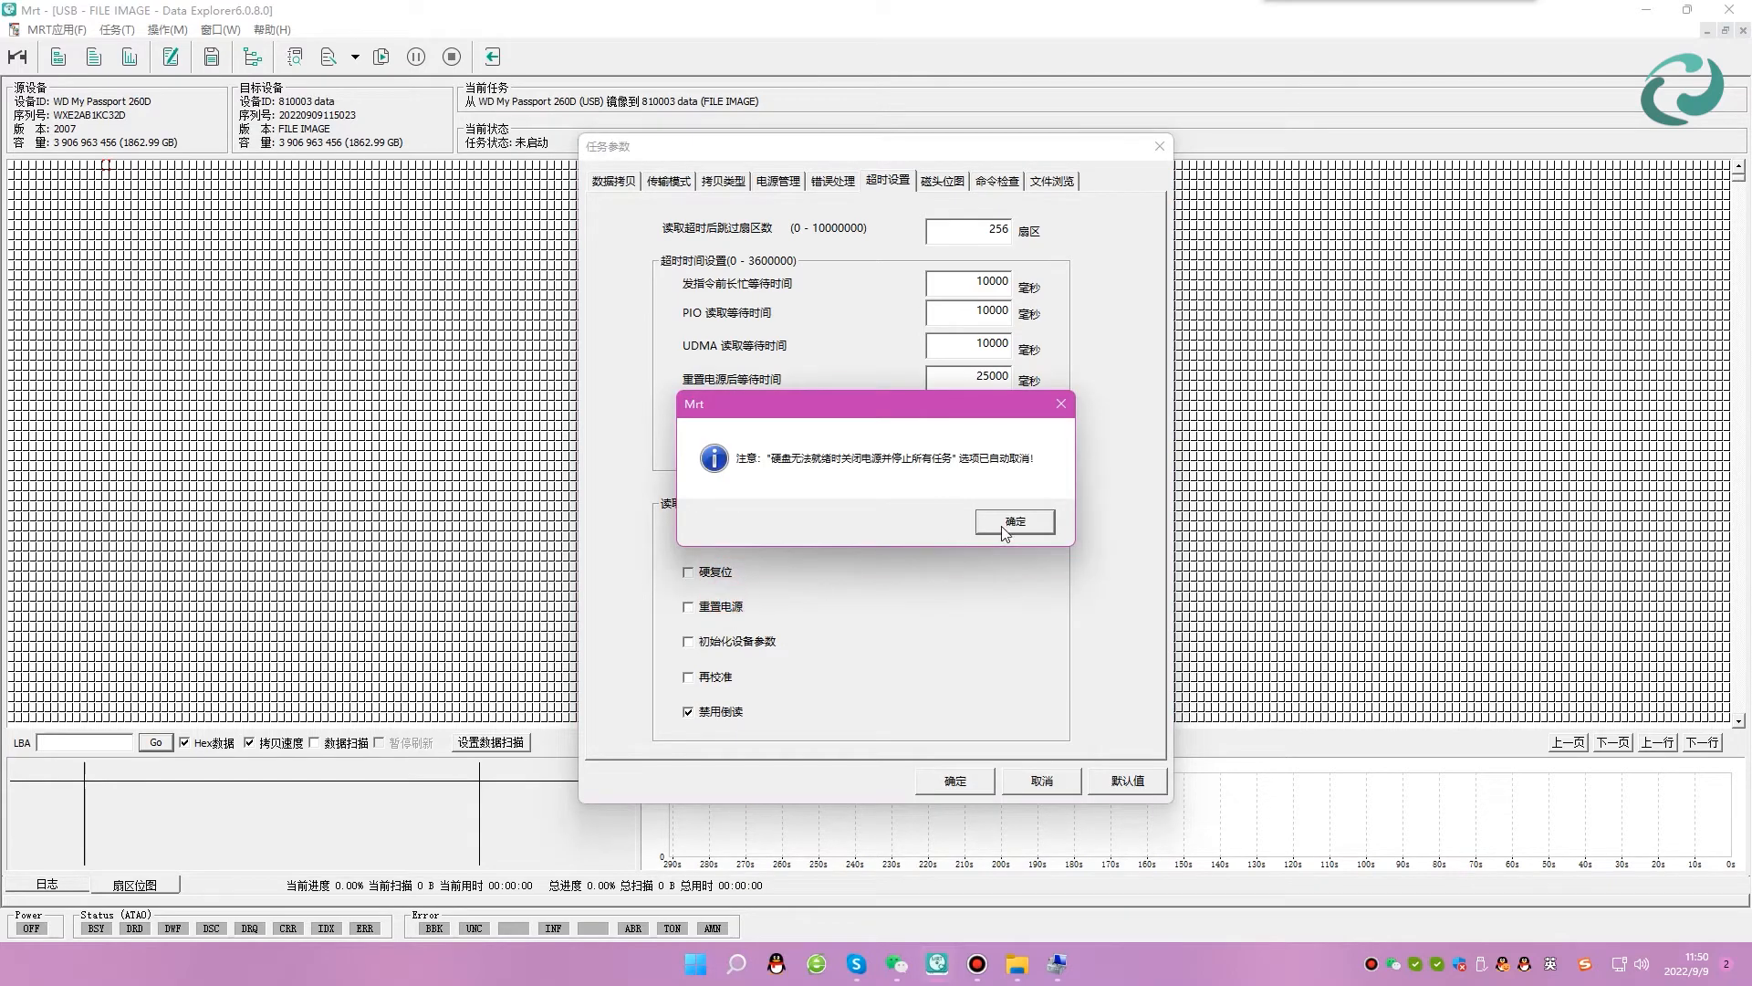
left_click(1015, 523)
Enable 软复位 as an action after read errors and apply the task parameters.
left_click(838, 188)
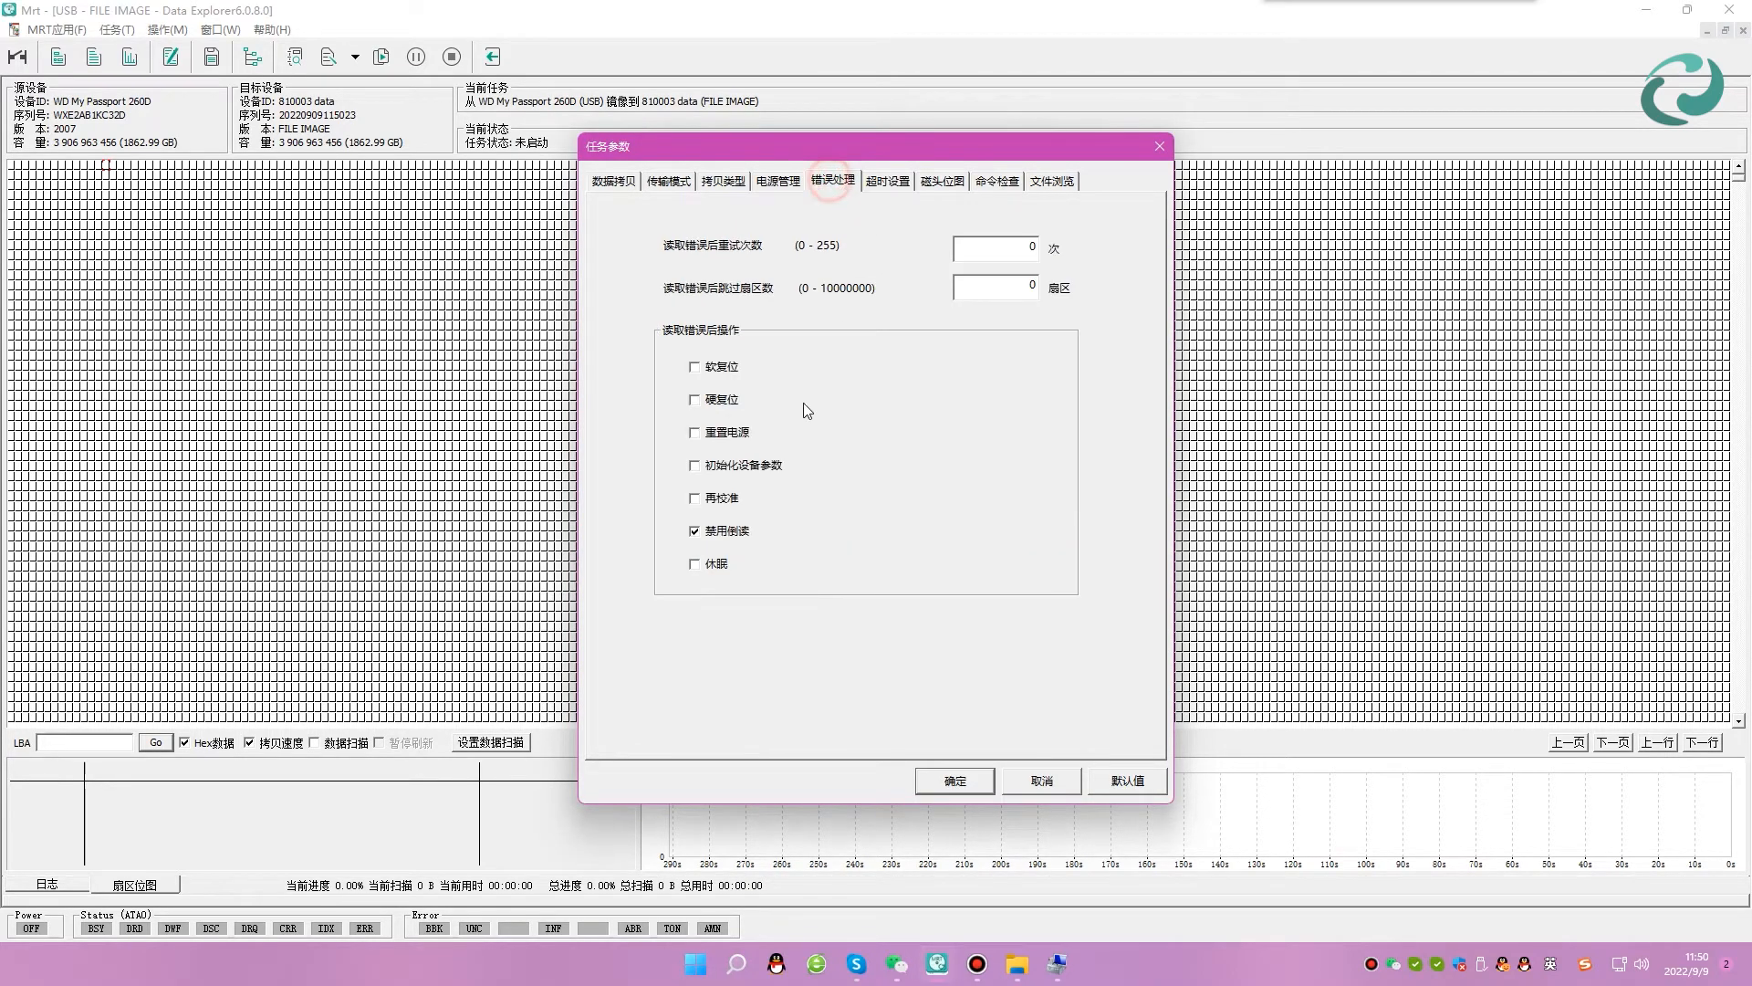
left_click(721, 367)
left_click(1006, 286)
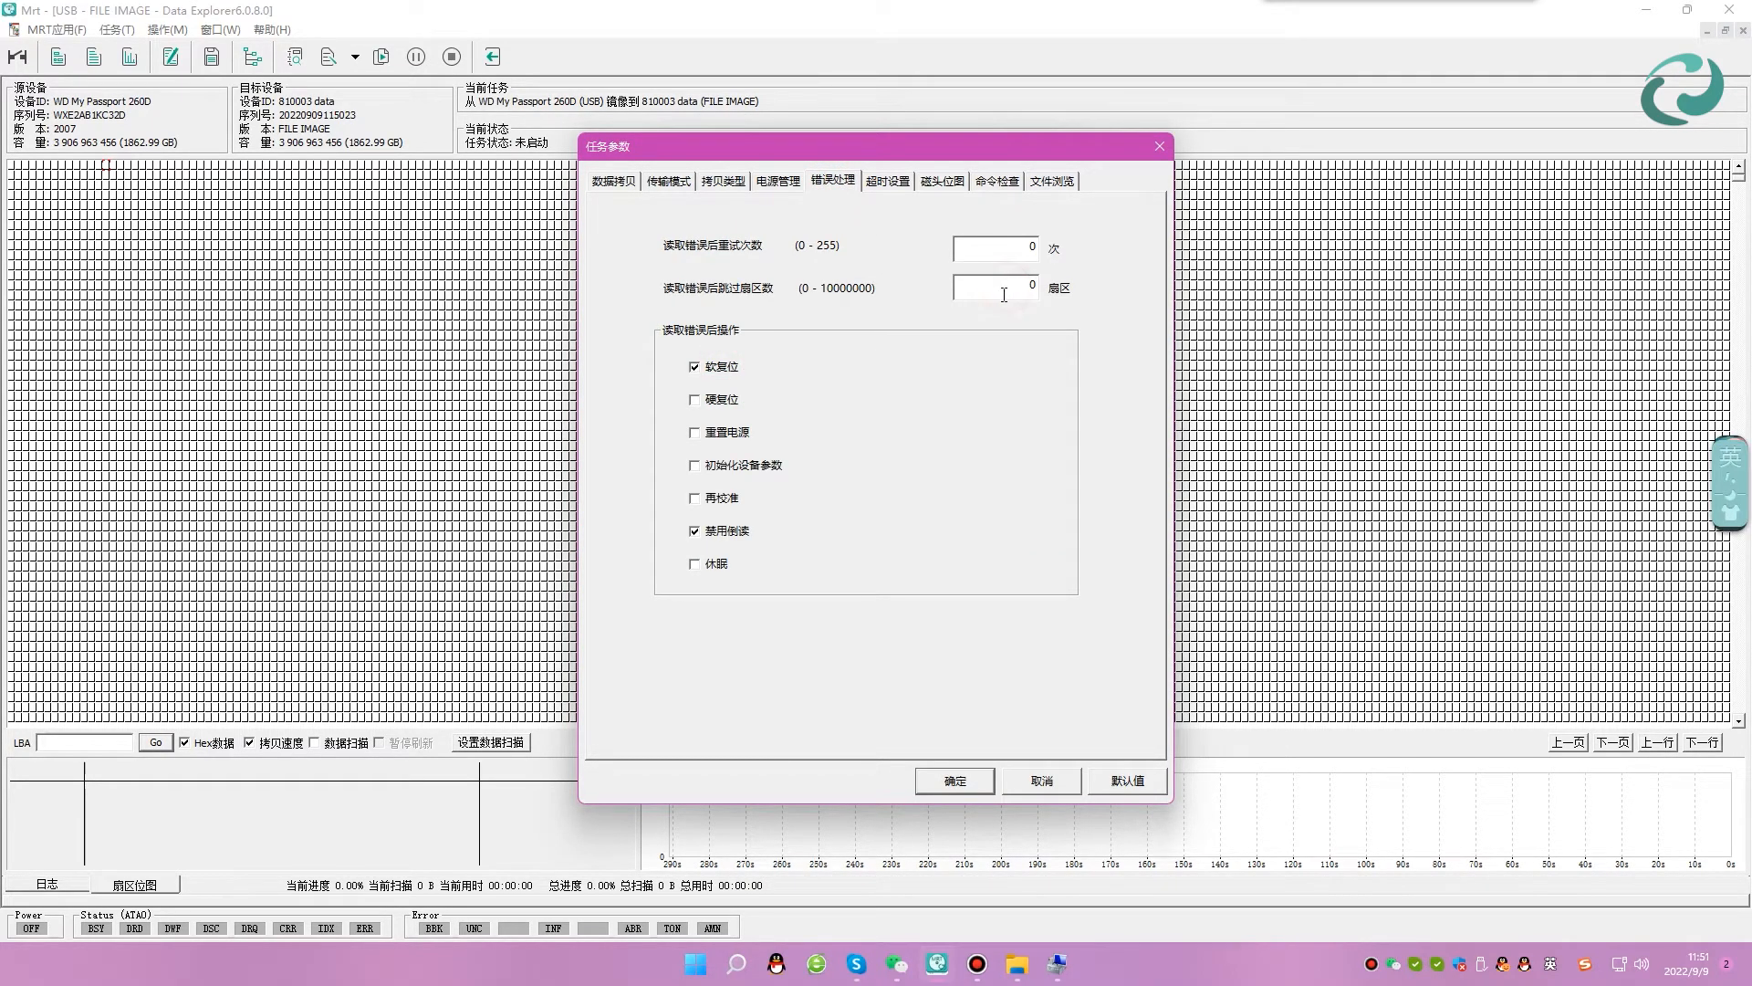
left_click(940, 776)
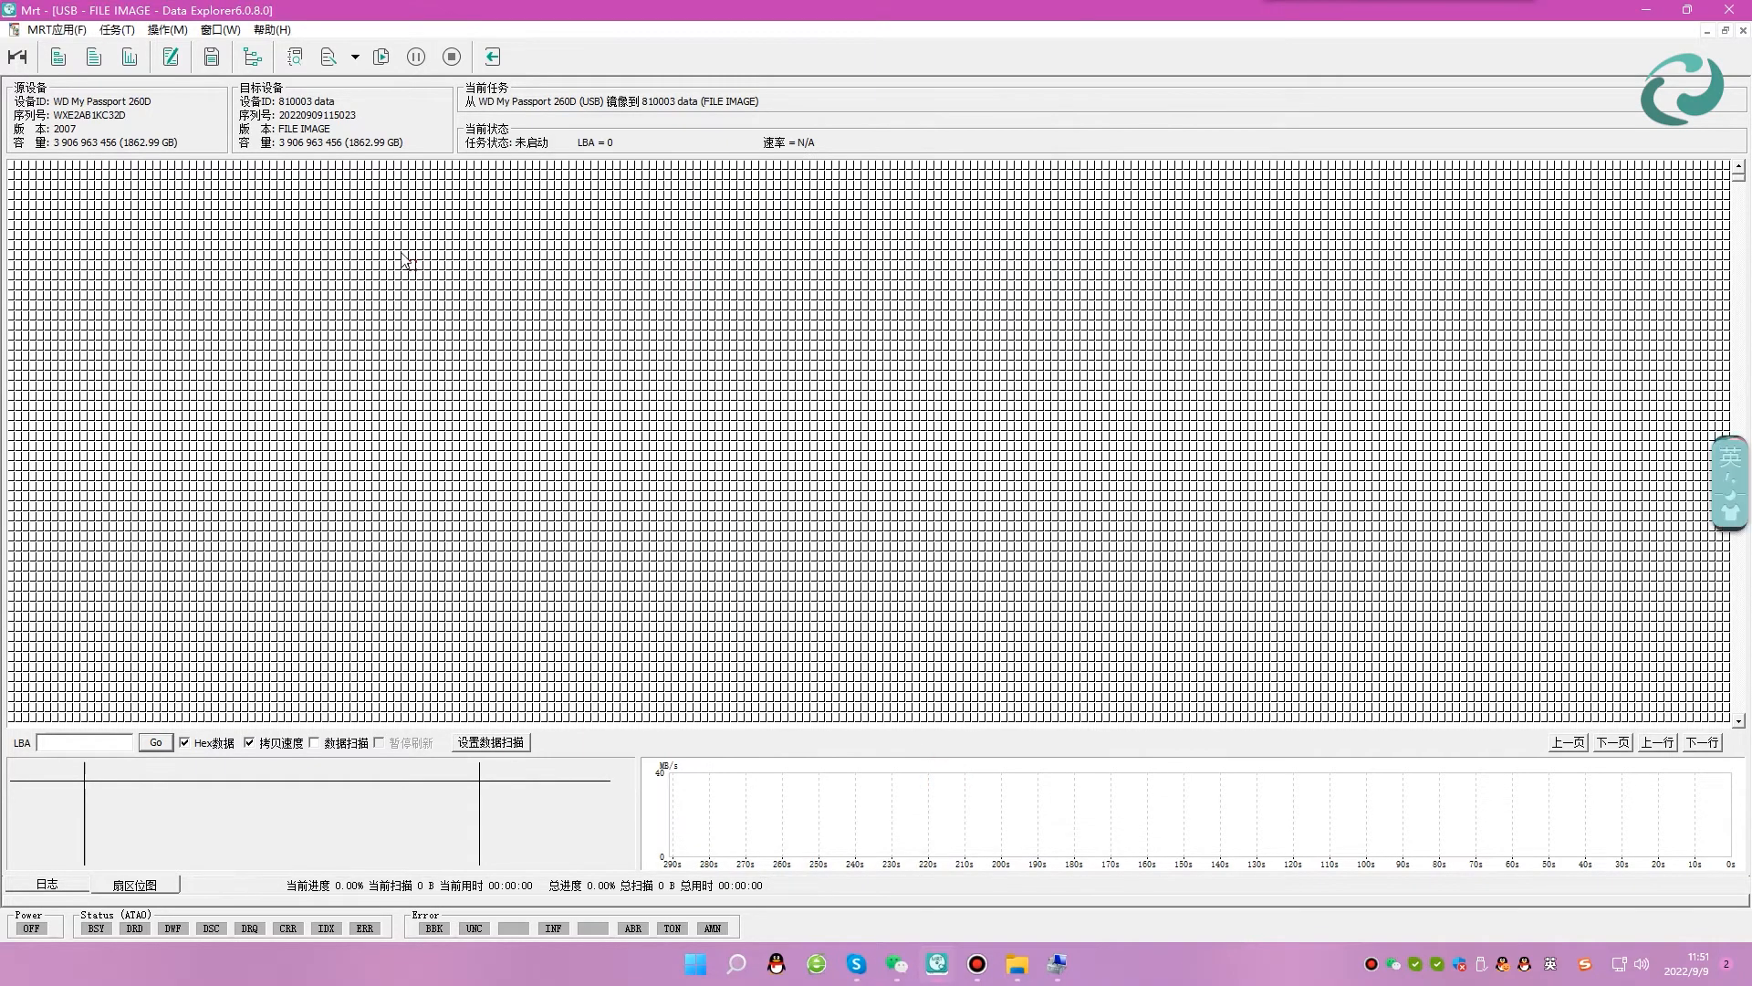
Save the imaging task and open the Root folder of the NTFS My Passport partition in the file browser.
left_click(216, 57)
left_click(881, 519)
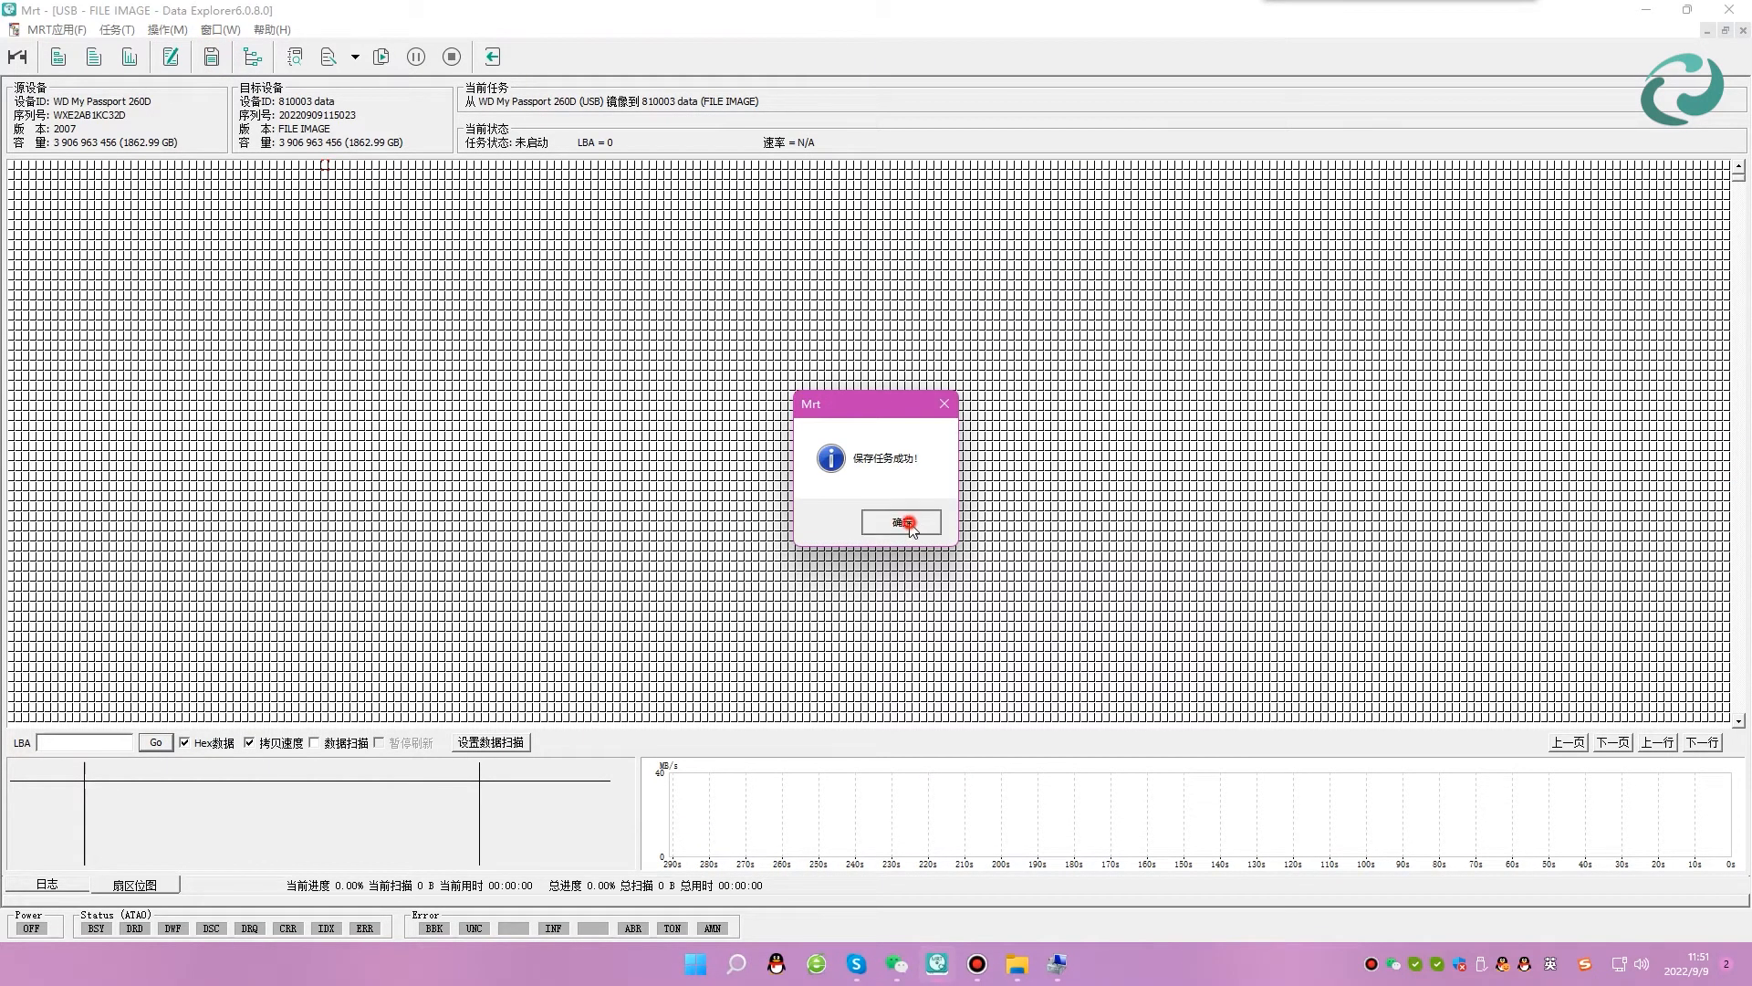
left_click(253, 56)
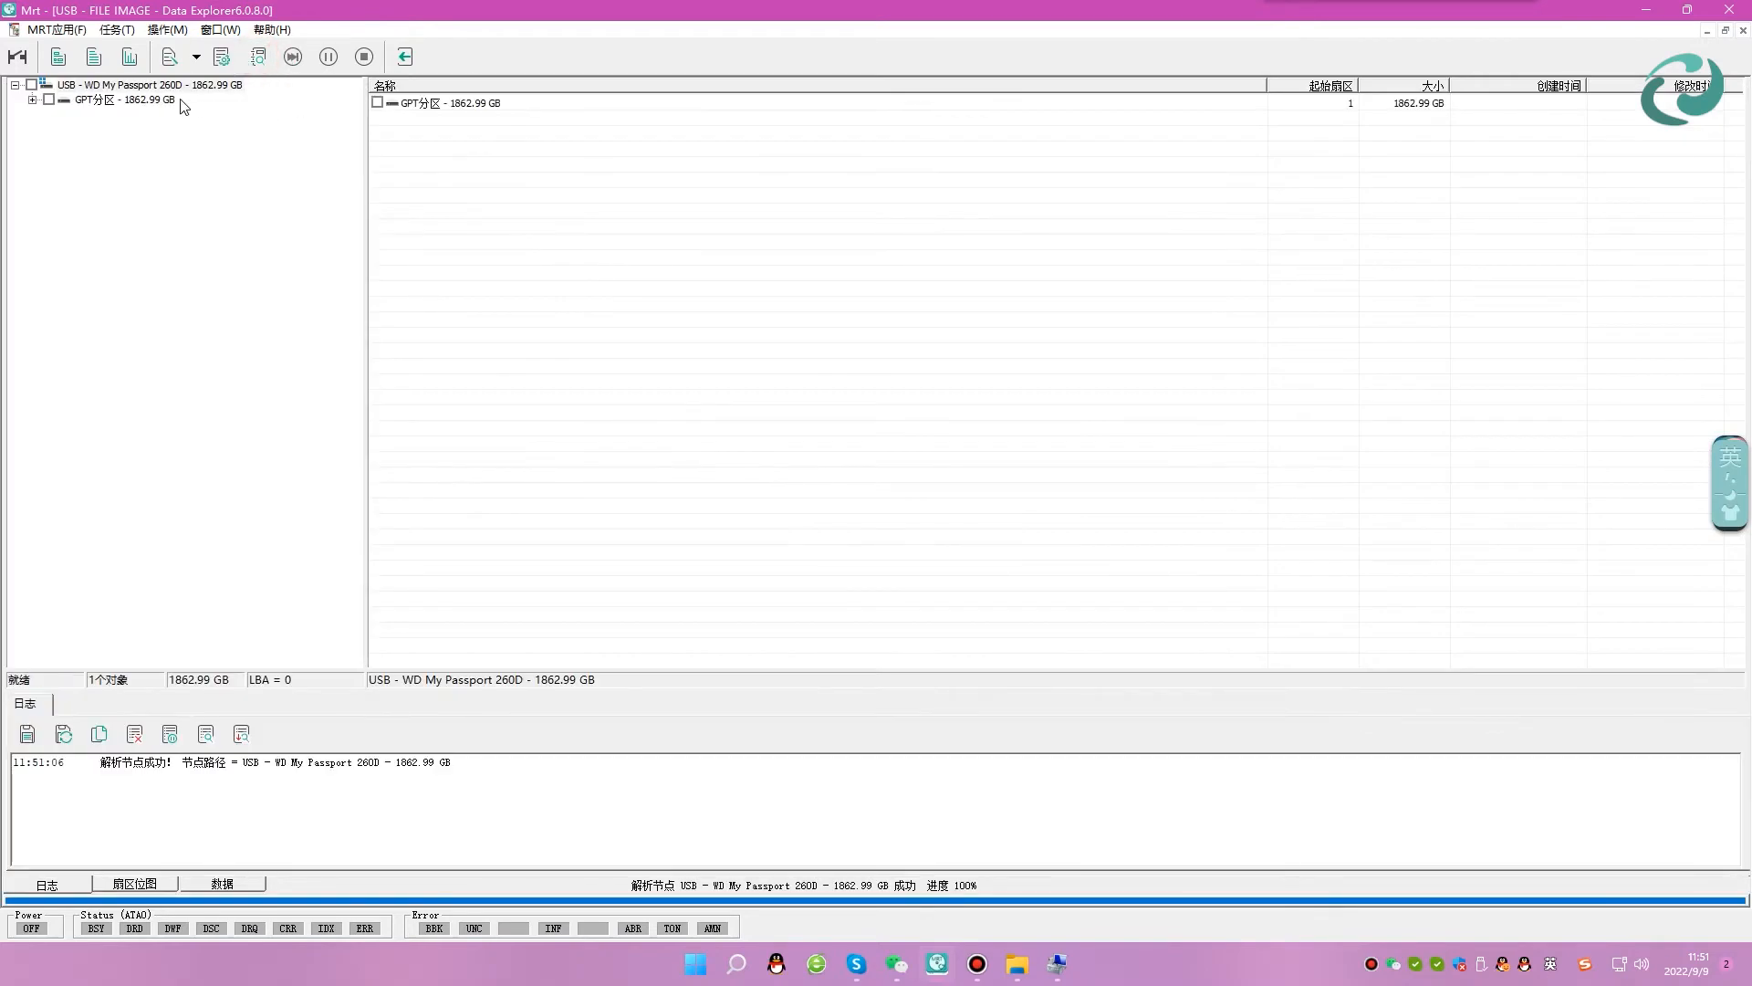
left_click(146, 99)
left_click(153, 114)
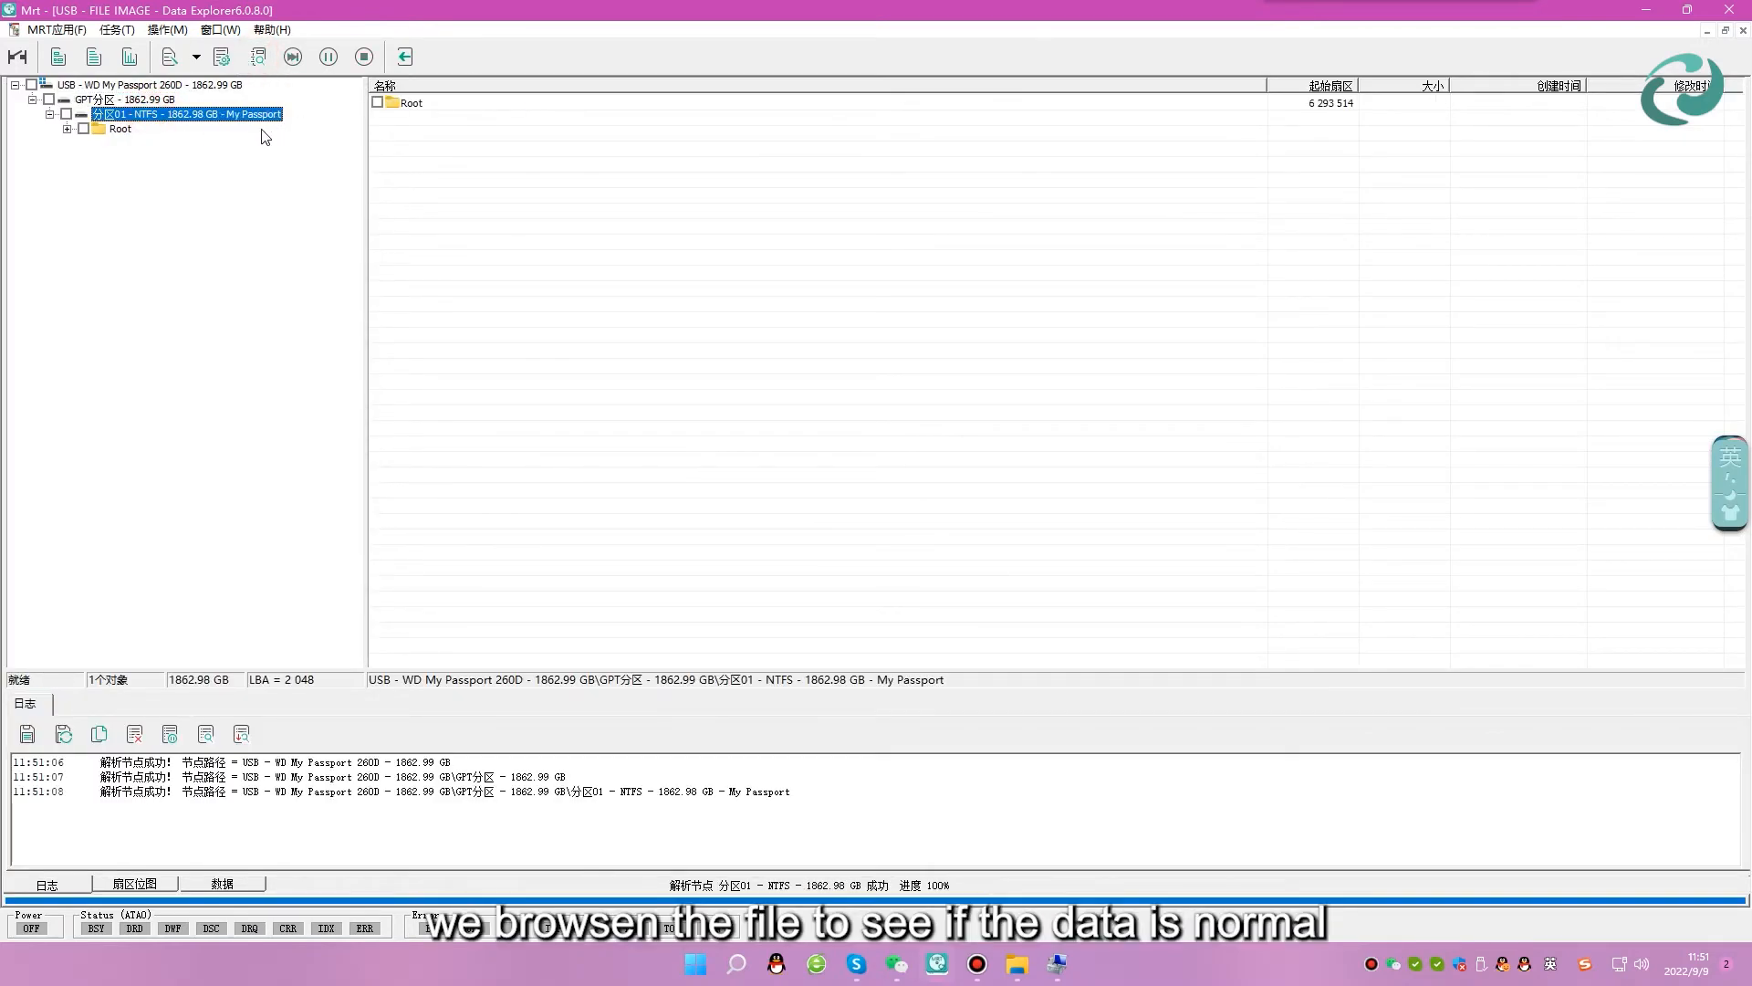
left_click(119, 130)
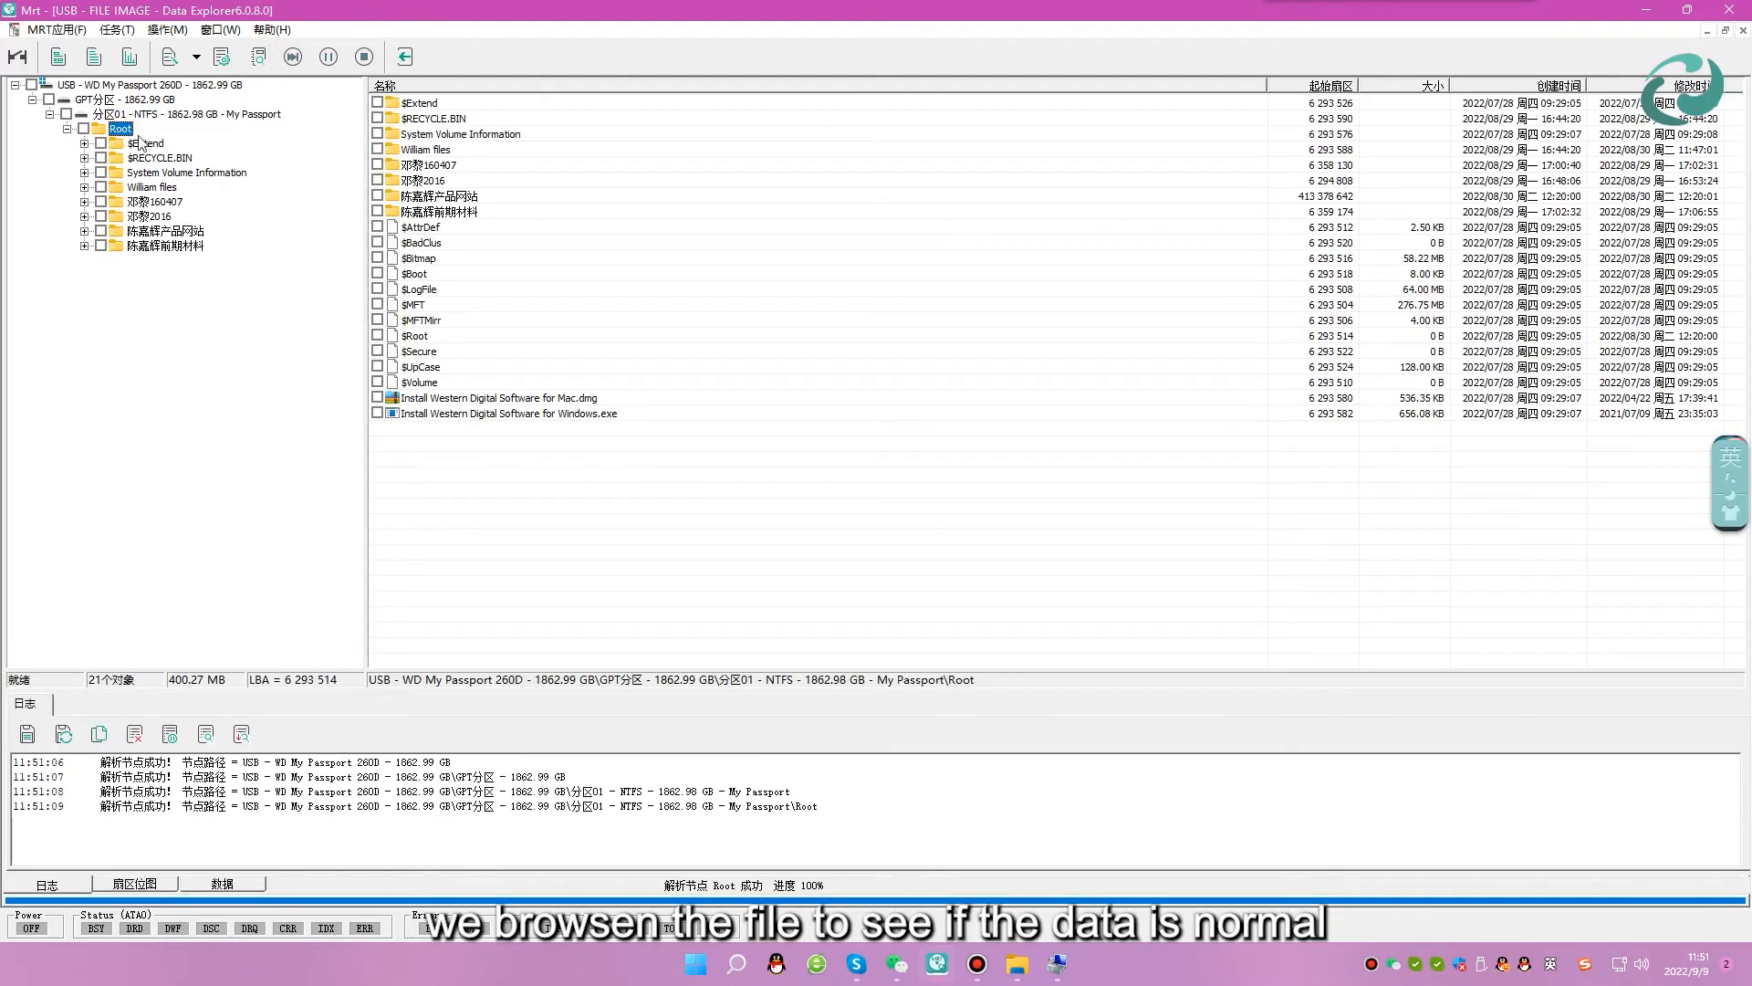
Browse the source drive's folders, including 用户目录, Videos, 网站内容更新修改 and 问卷调查, to check that the file listings are intact.
left_click(154, 218)
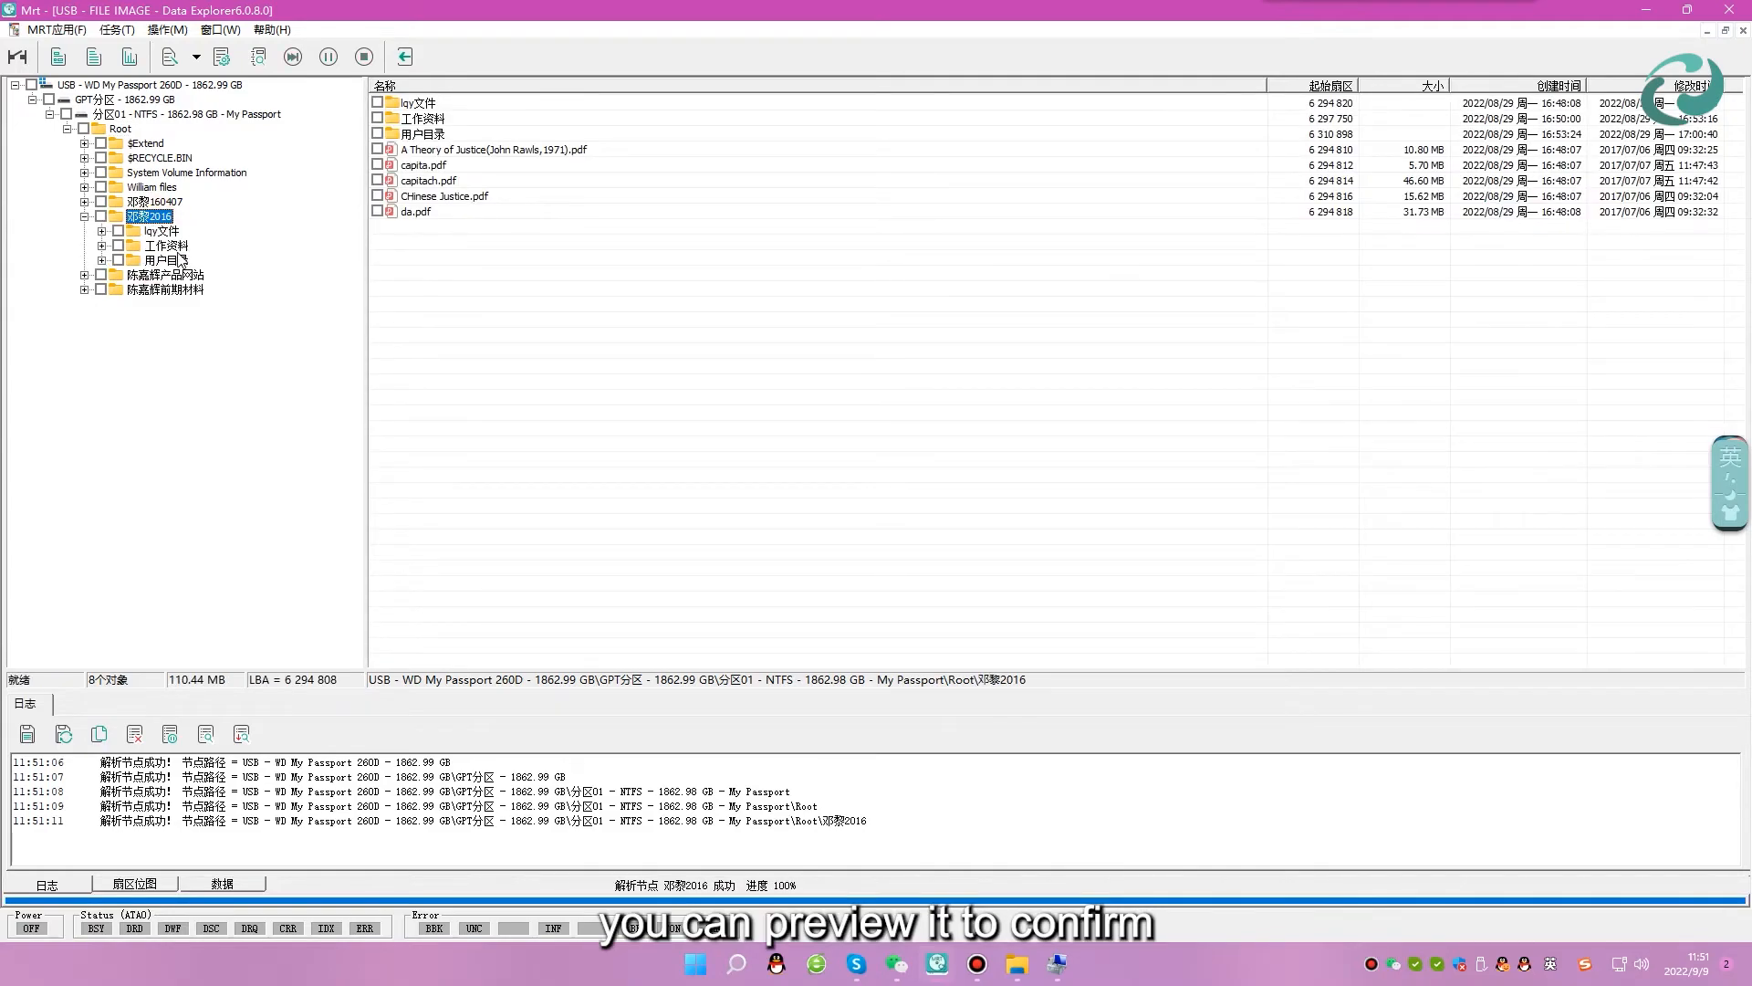
left_click(178, 259)
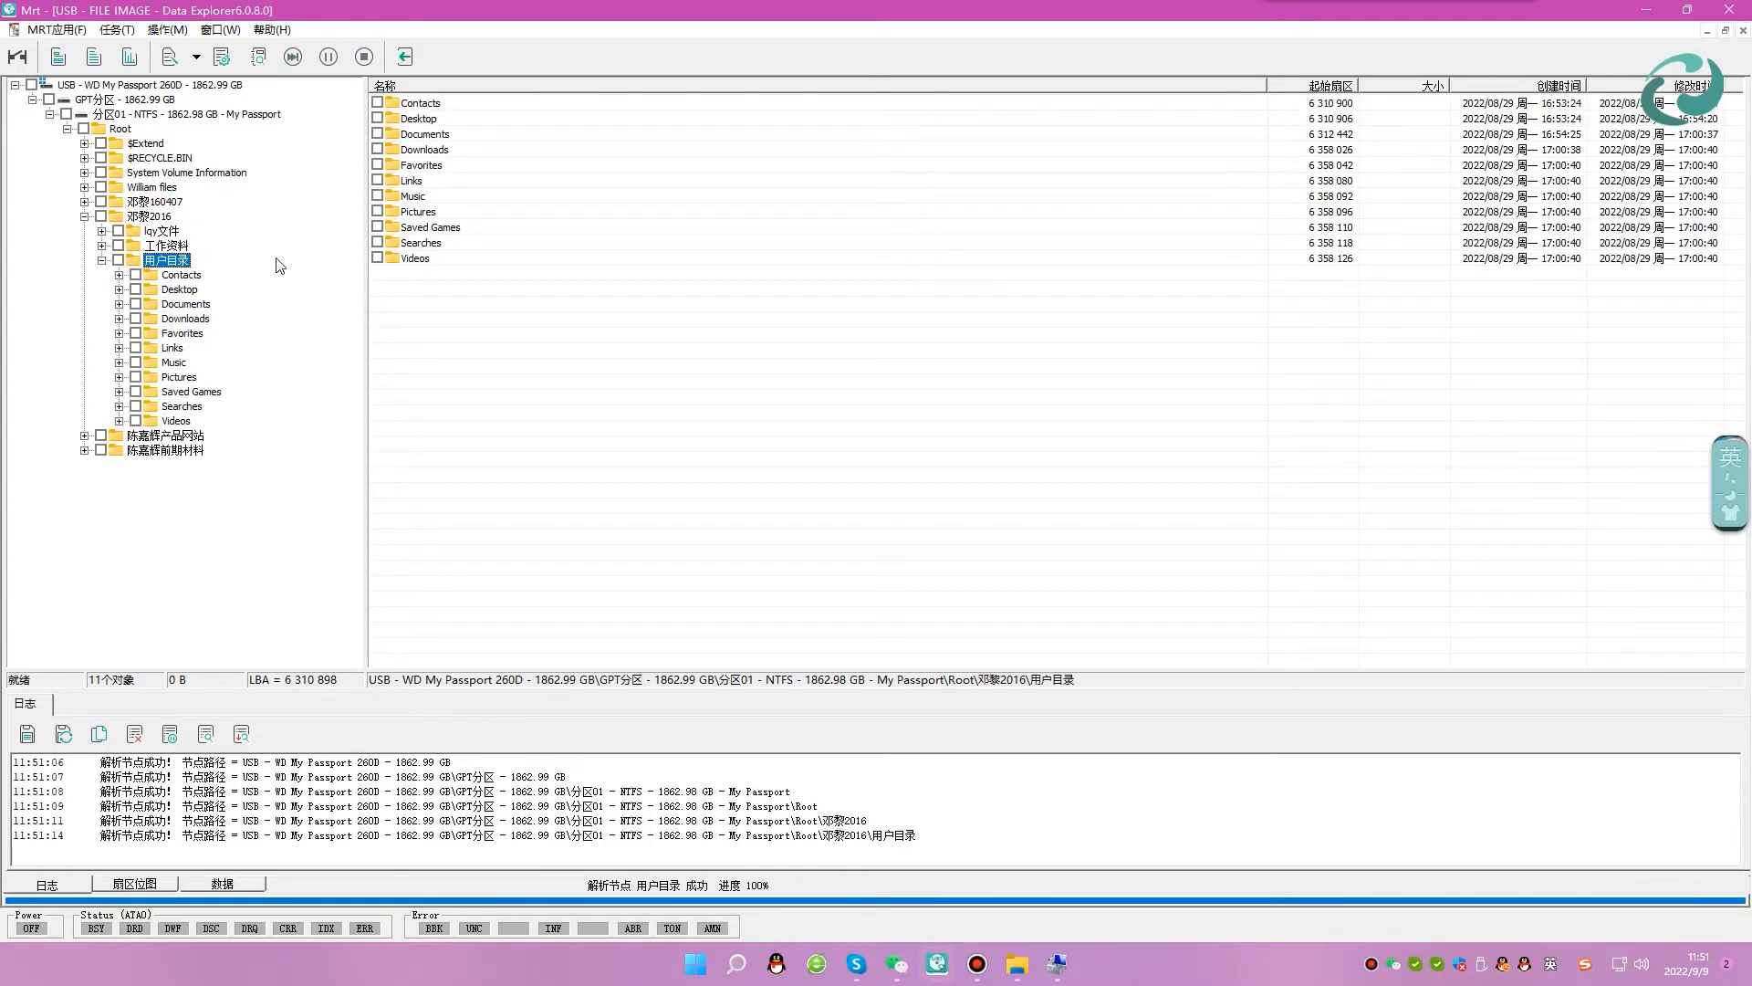
left_click(183, 435)
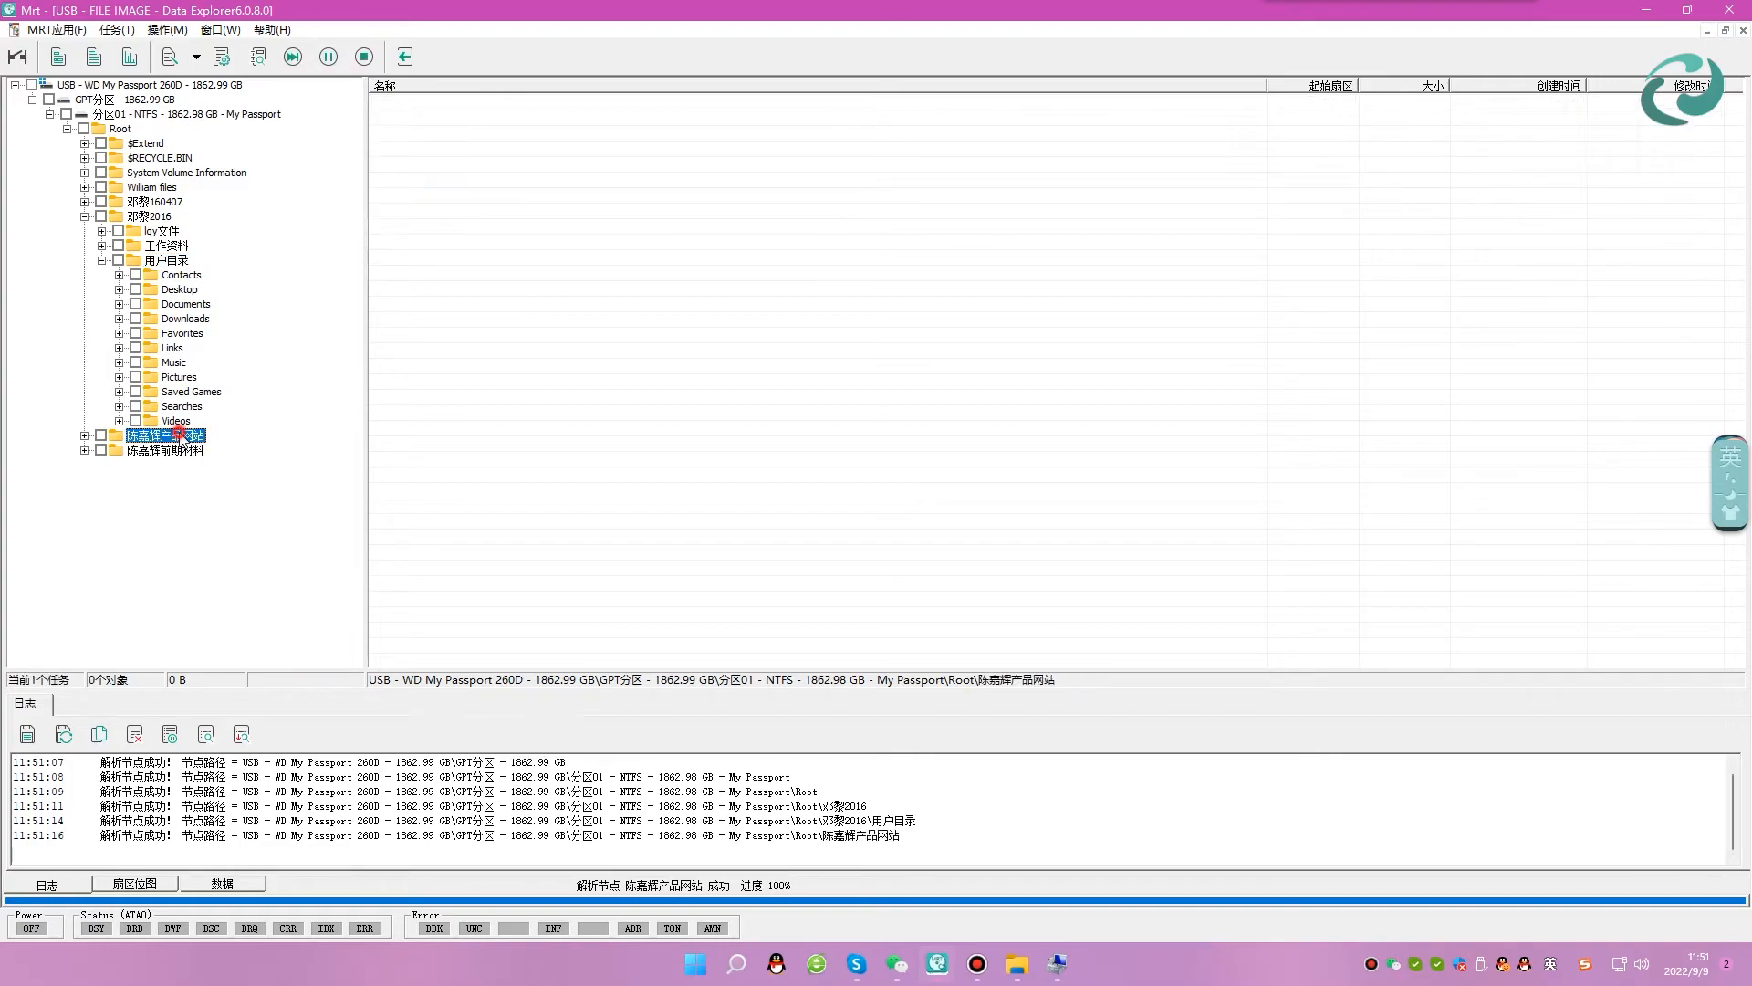
left_click(176, 421)
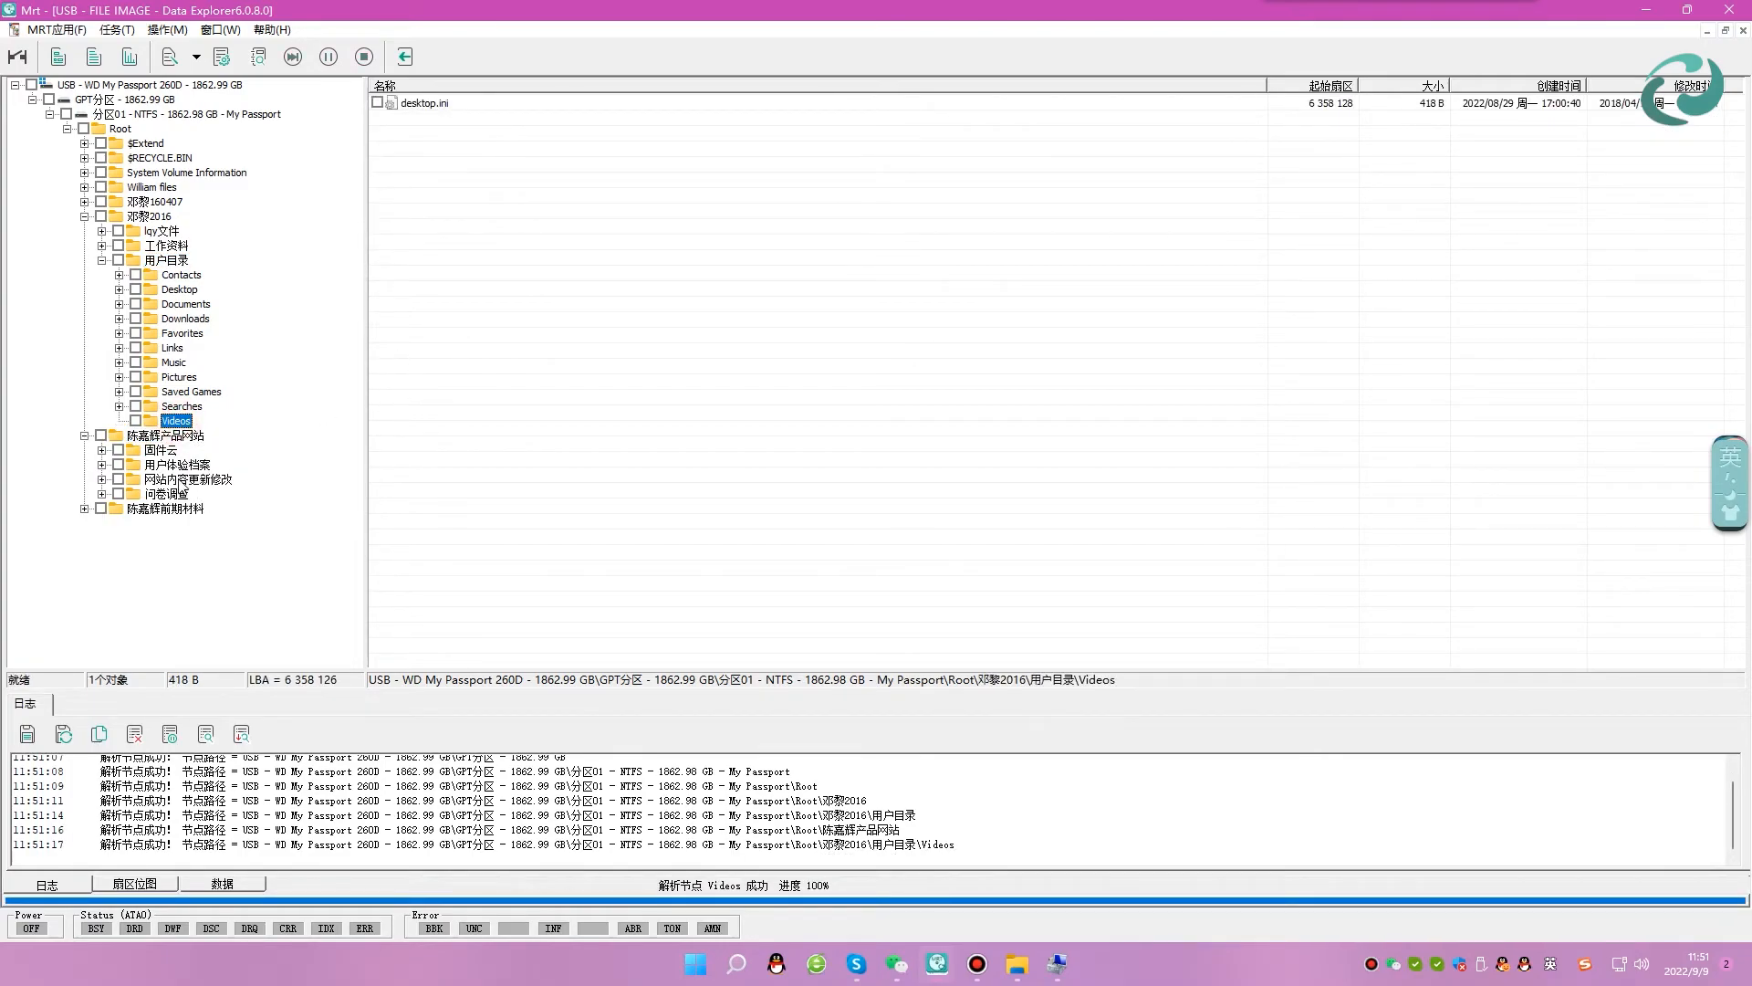
left_click(187, 479)
left_click(208, 494)
left_click(167, 508)
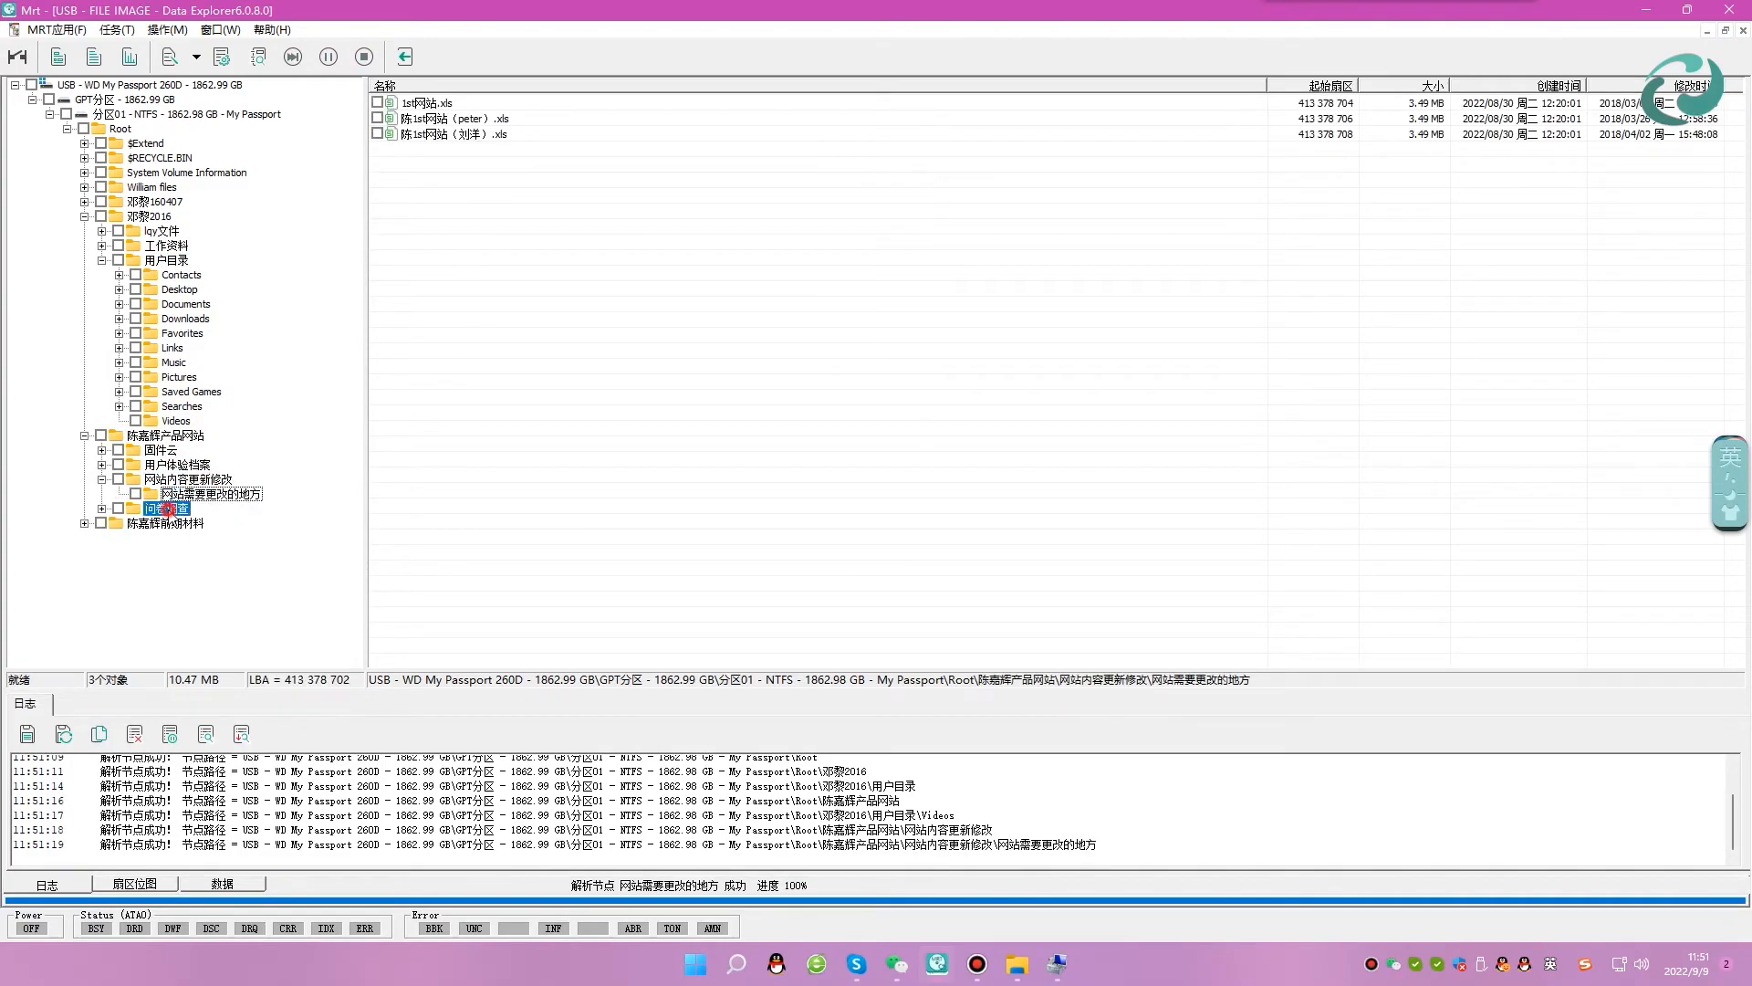
Preview 用户满意度调查问卷.doc from the 问卷调查 folder to check its contents, and close the document.
left_click(467, 428)
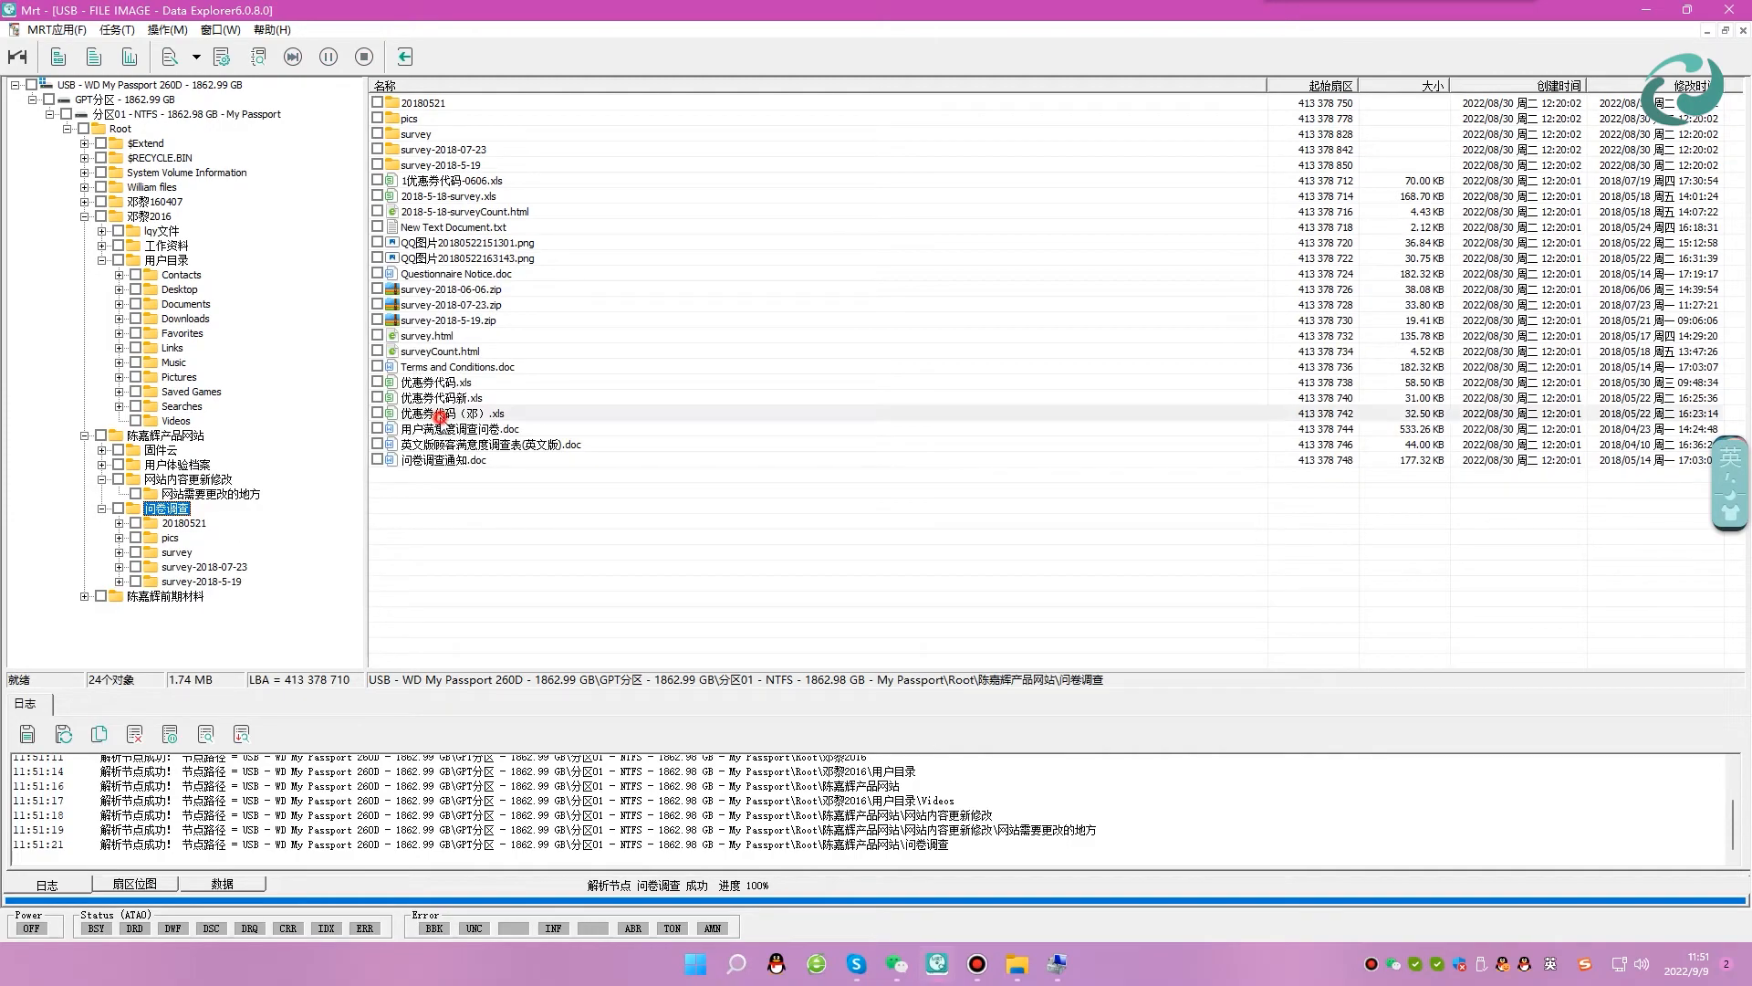
right_click(432, 433)
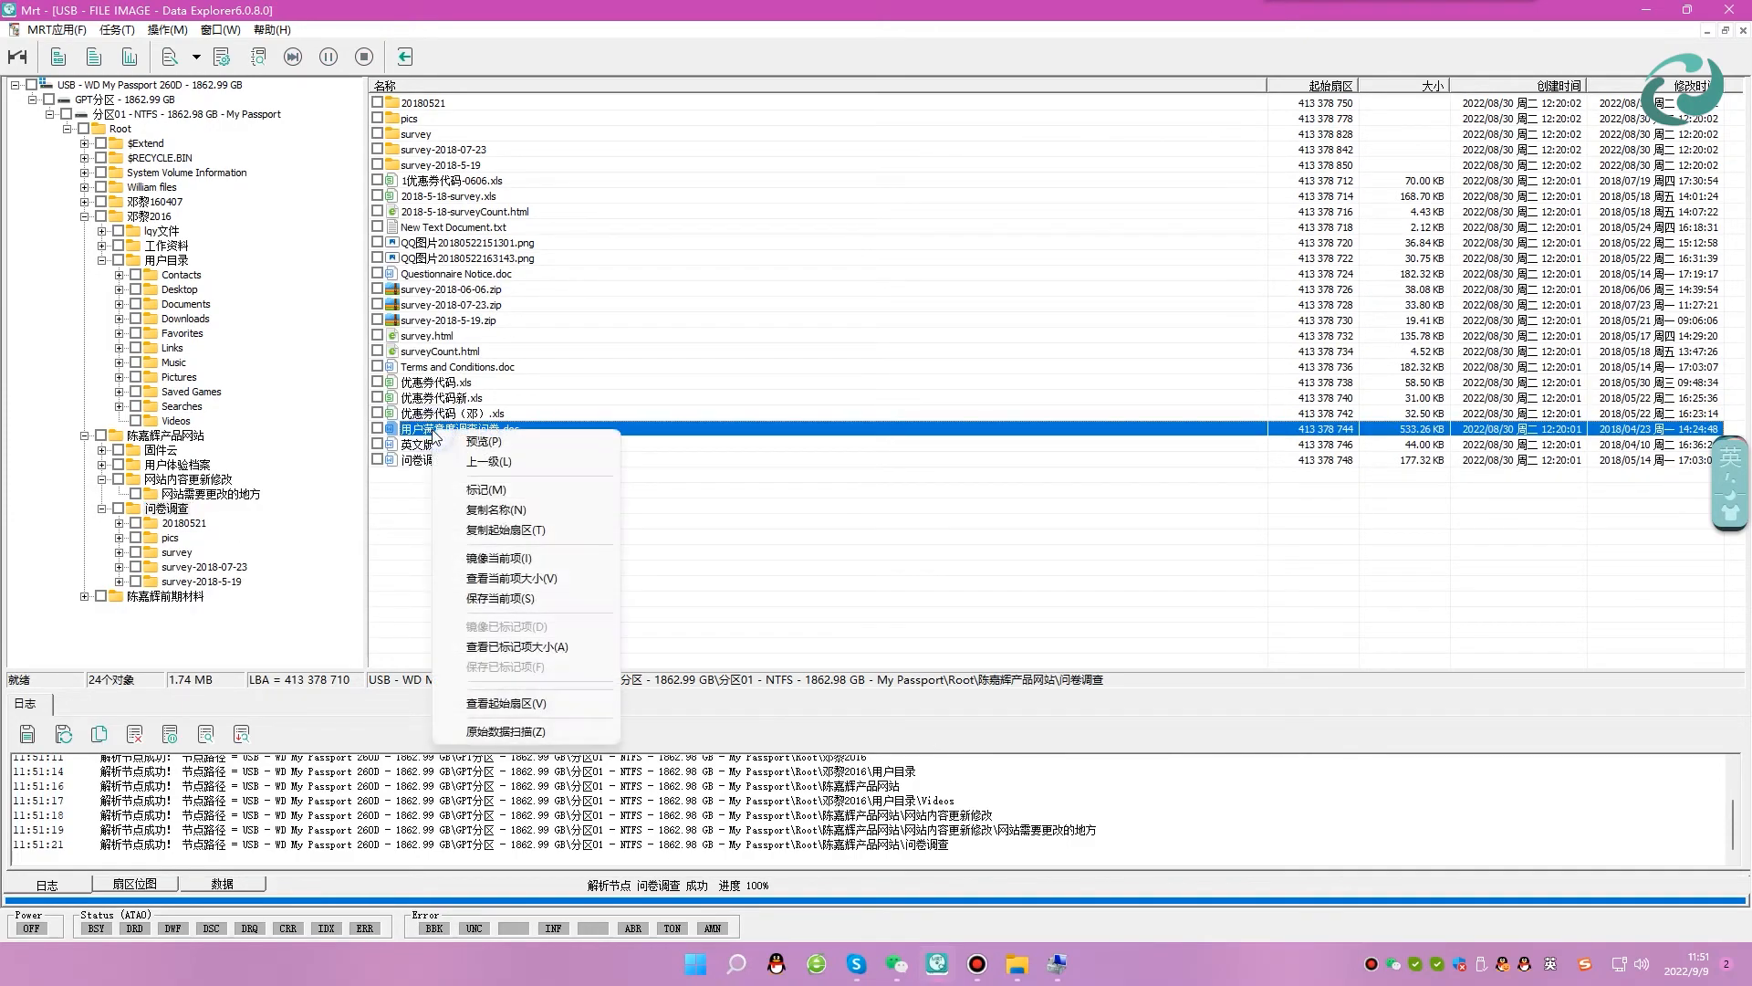
left_click(469, 439)
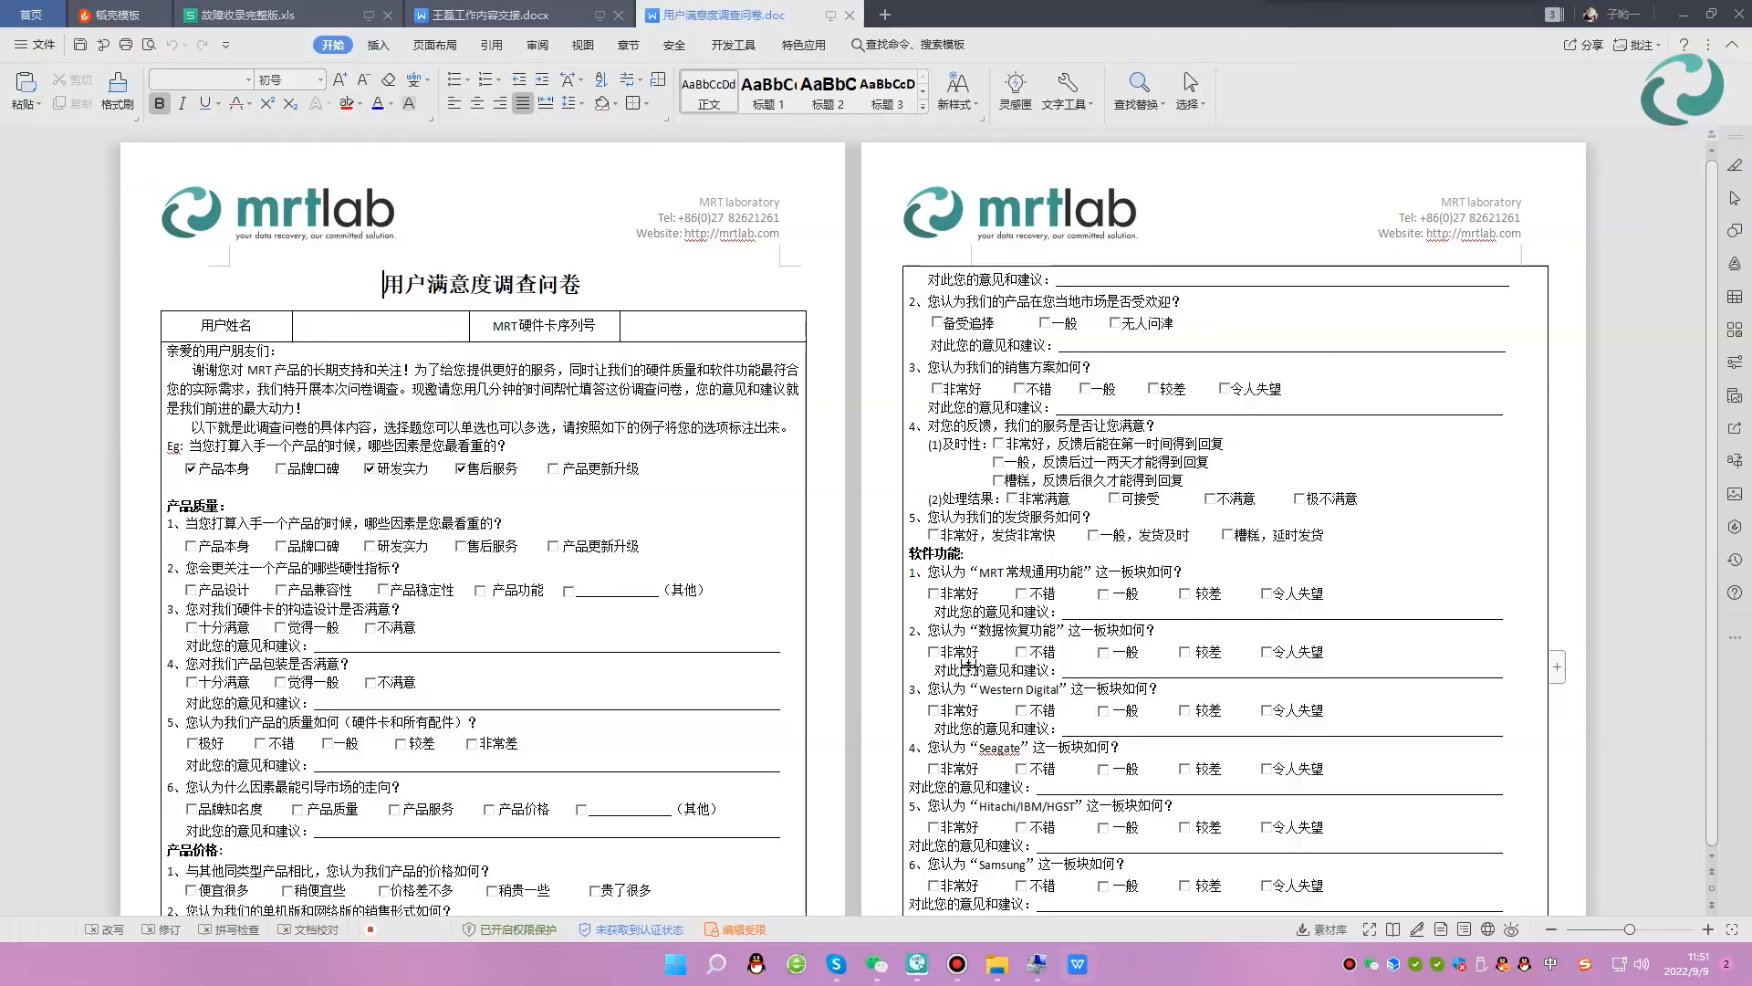
left_click(849, 14)
left_click(1078, 963)
Return to the imaging view, run the image copy briefly, stop it and check the task statistics.
left_click(404, 56)
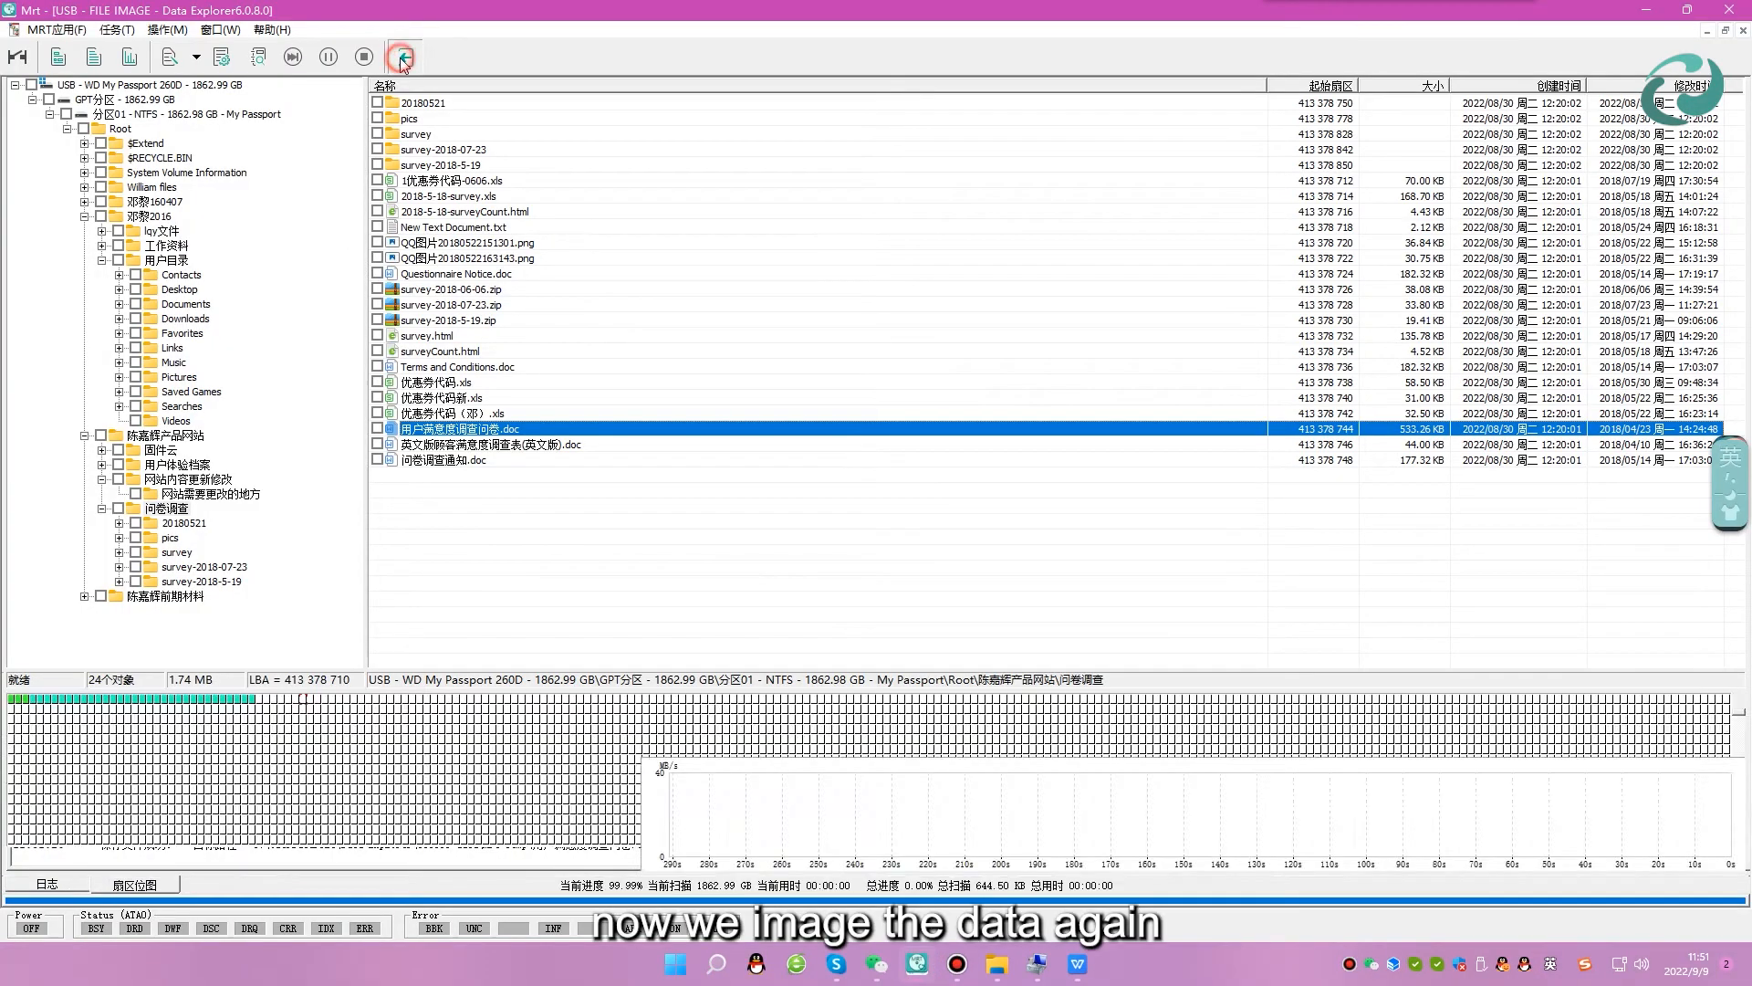
left_click(381, 57)
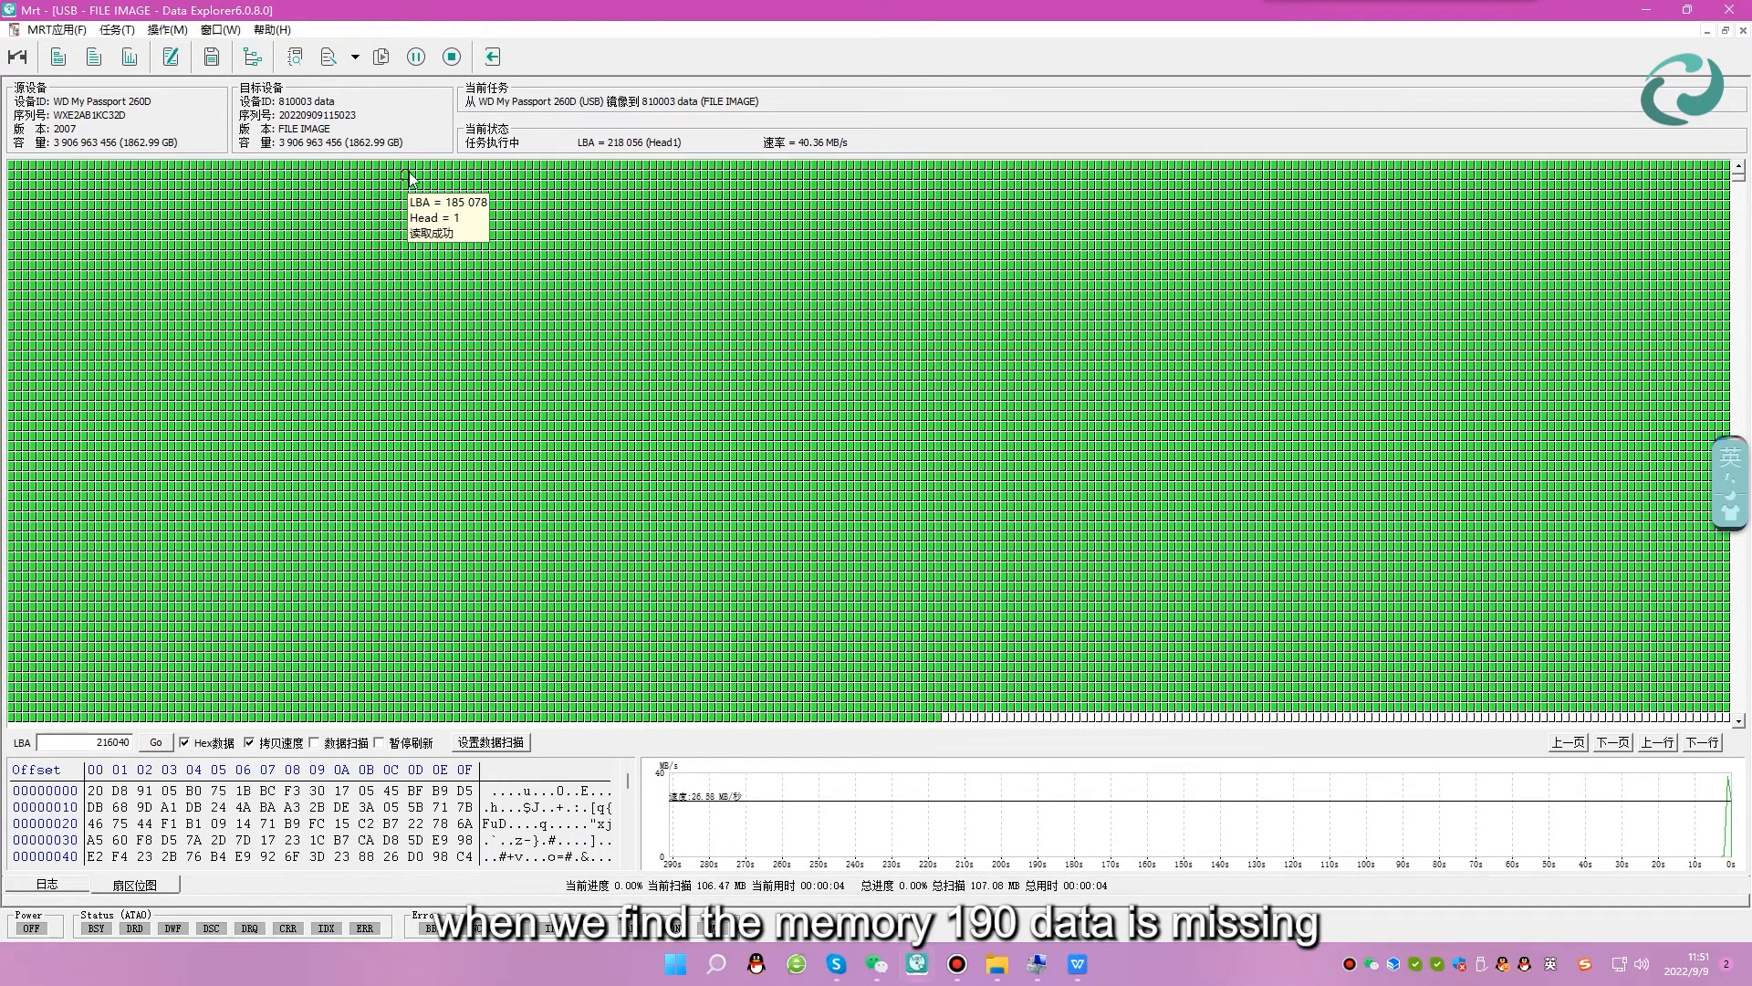
left_click(452, 57)
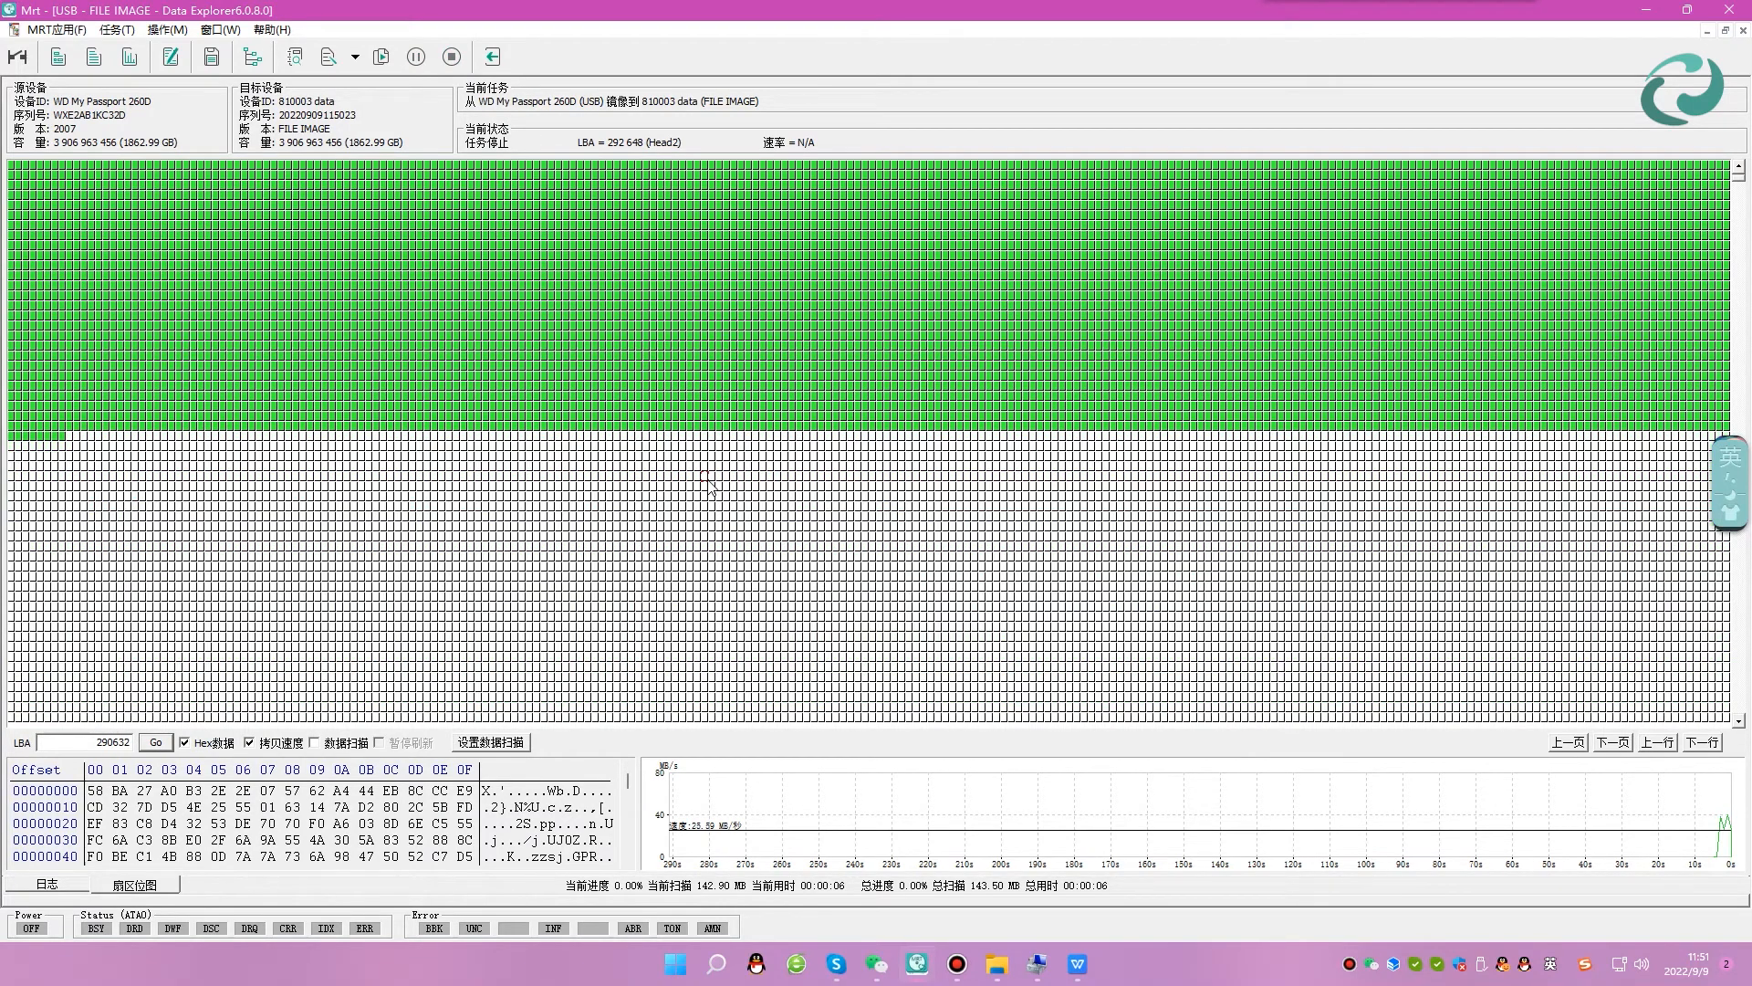
left_click(130, 56)
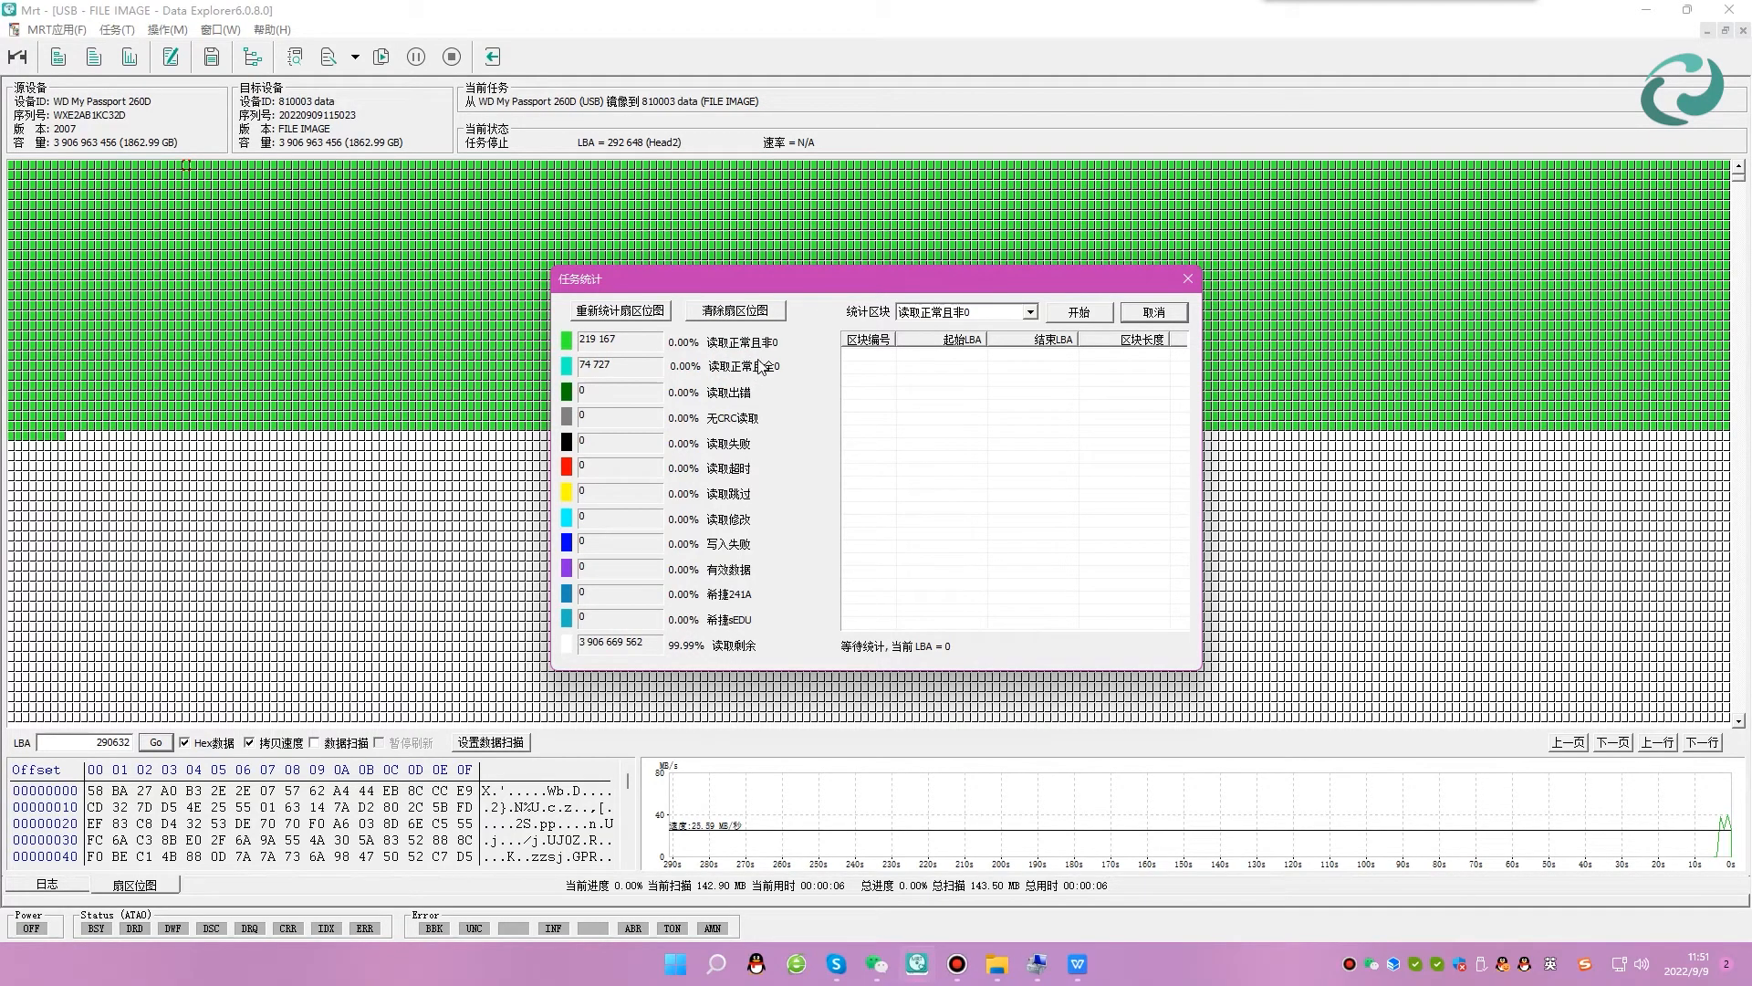
left_click(1178, 312)
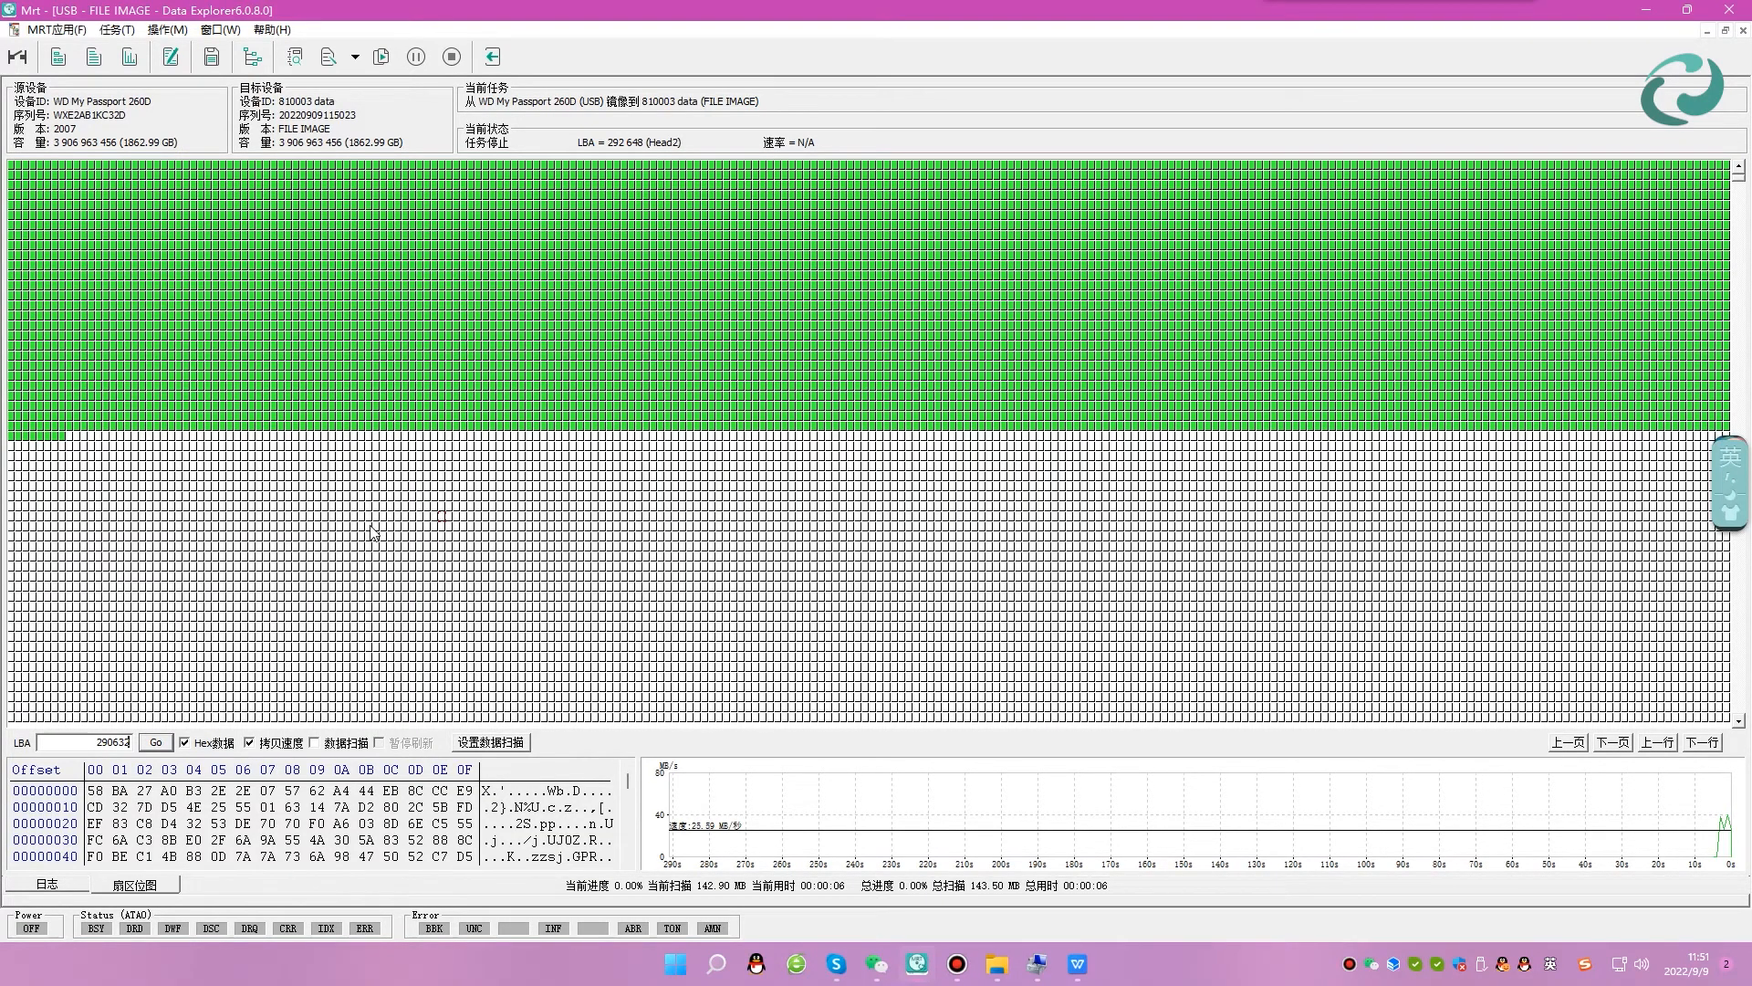
Copy the LBA of an uncopied sector just past the copied area in the sector map.
right_click(128, 442)
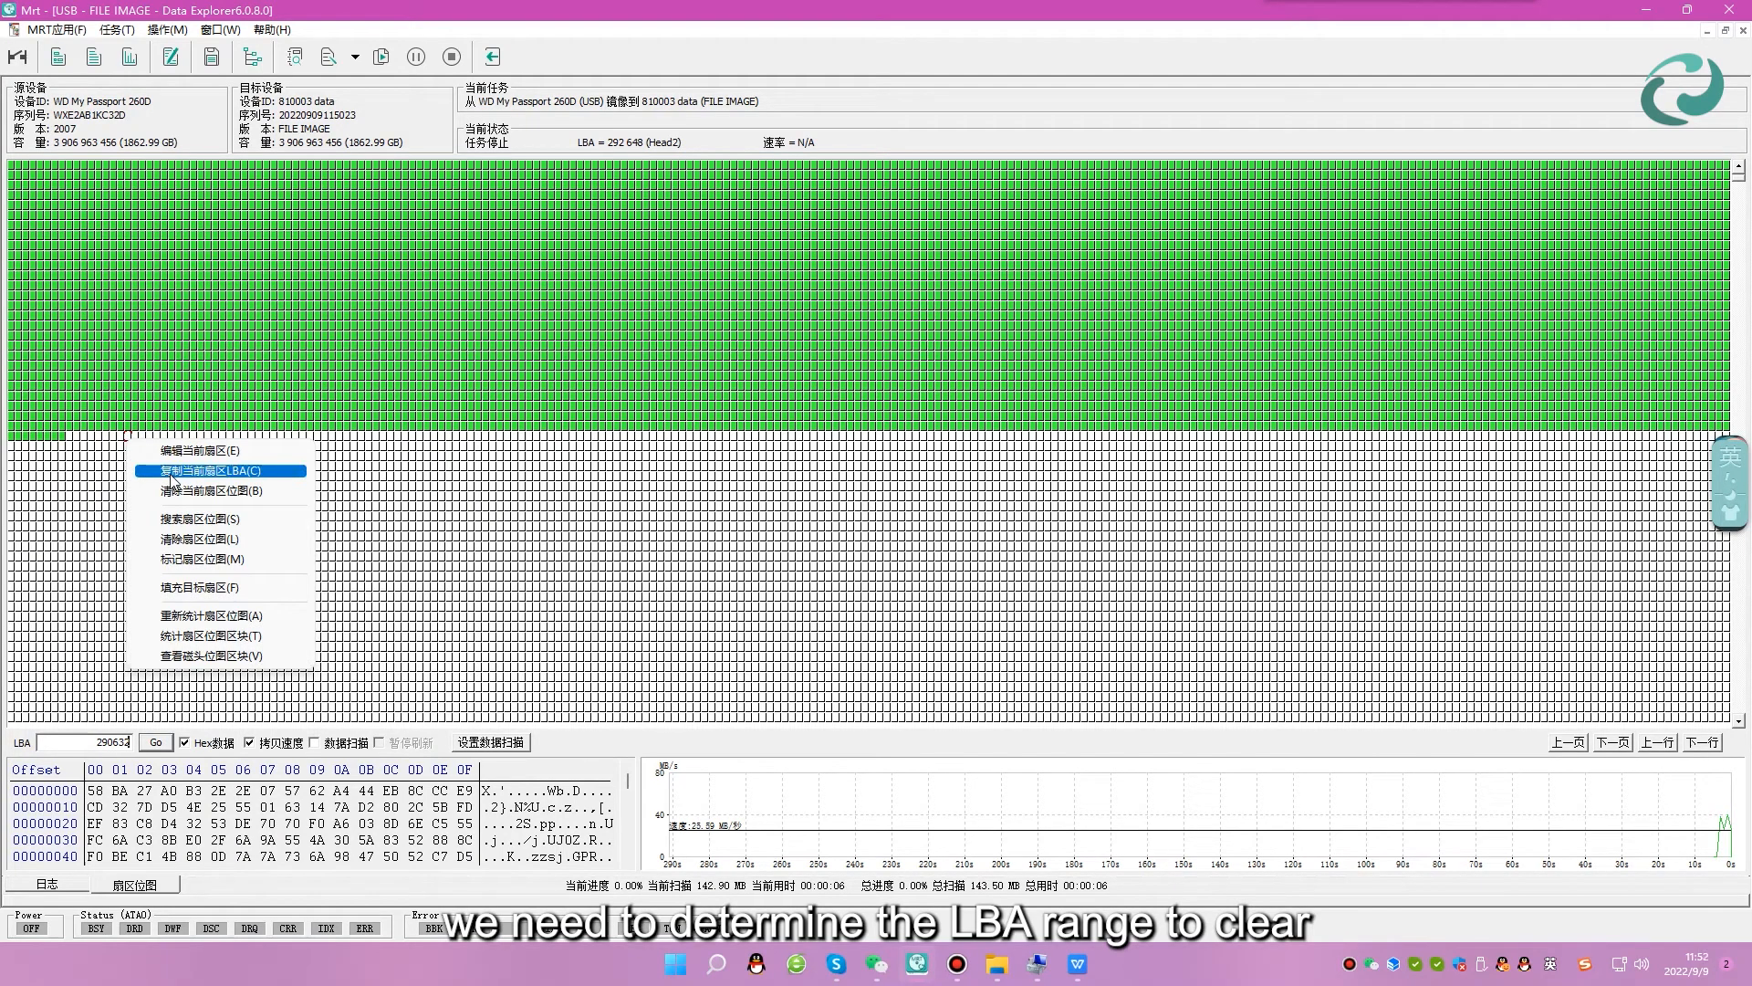
left_click(173, 471)
mouse_move(199, 304)
In the sector map clearing options of the task statistics, select only 扇区全0 as the sector type to clear.
left_click(130, 56)
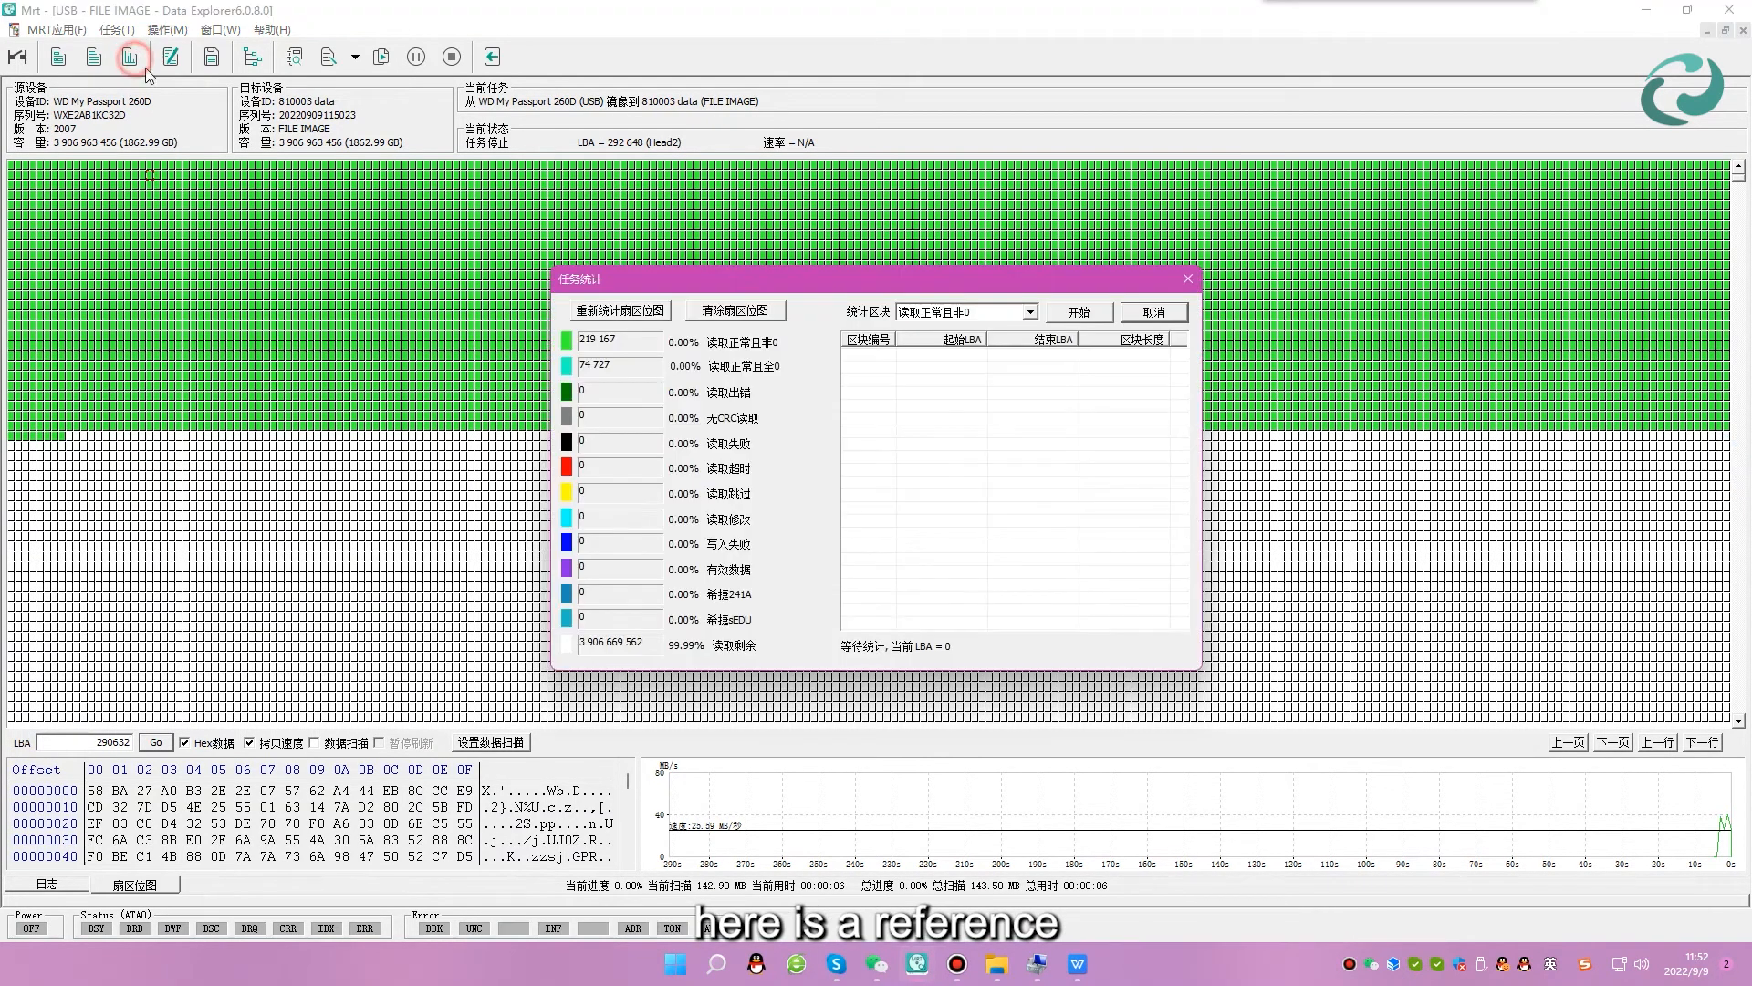
left_click(733, 312)
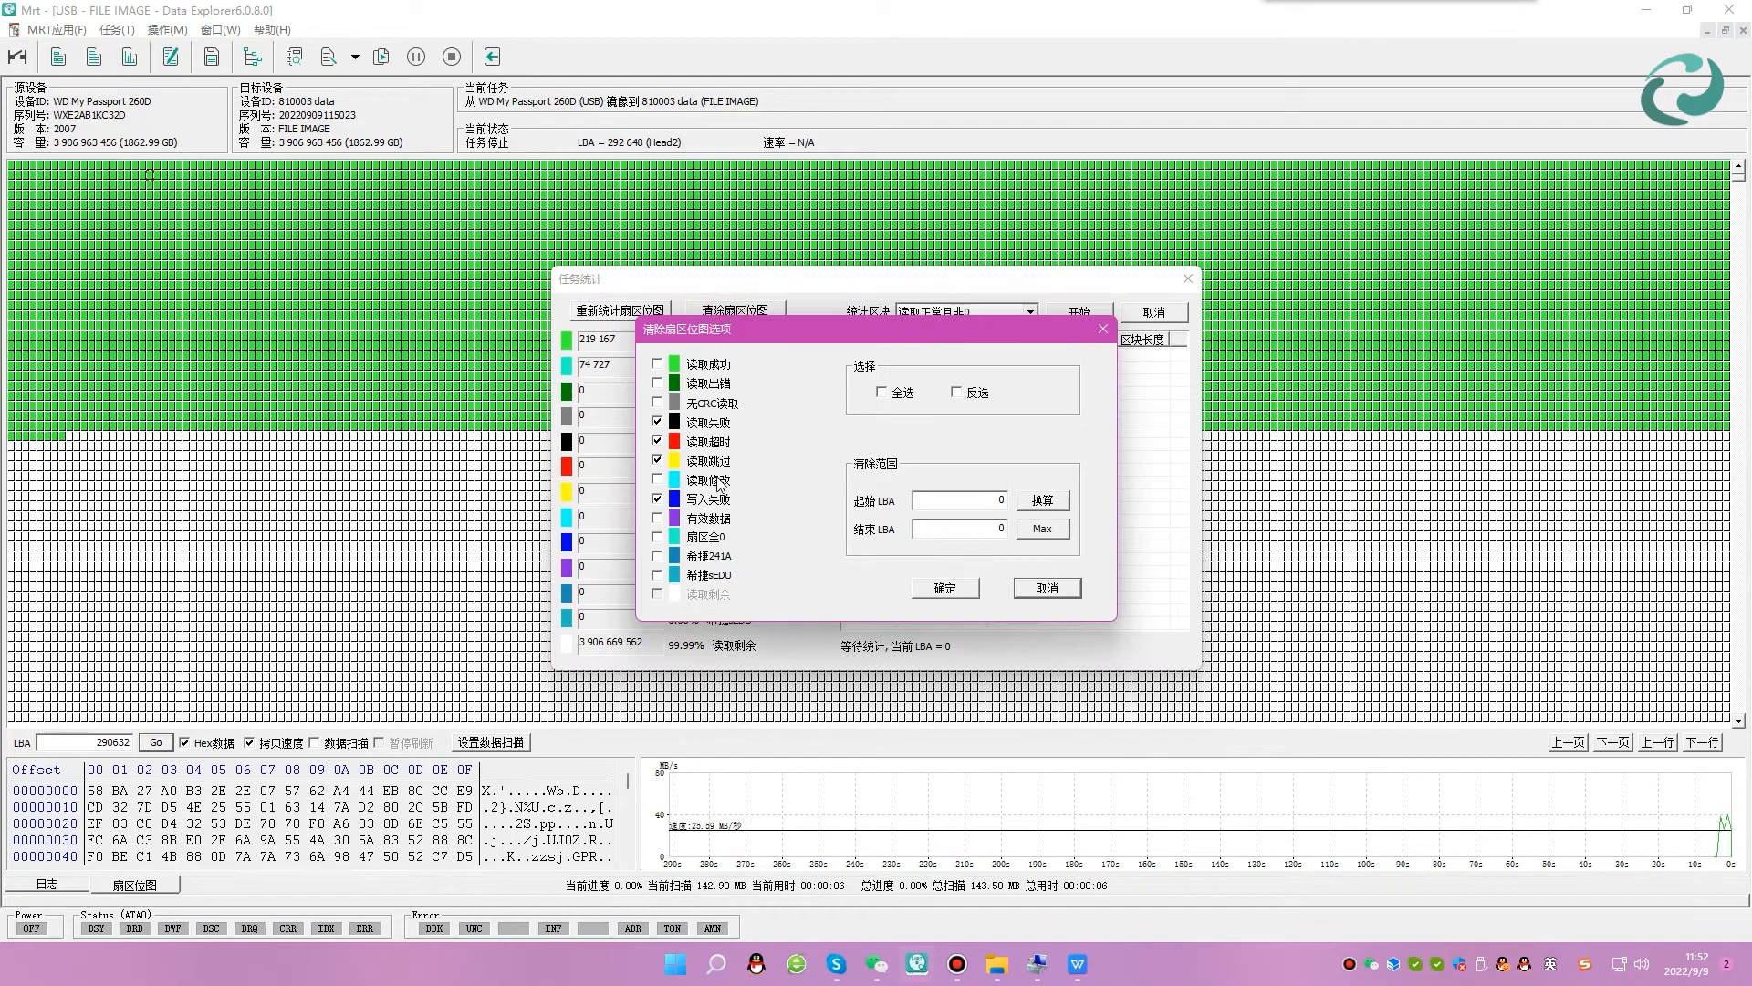
left_click(657, 460)
left_click(657, 441)
left_click(657, 422)
left_click(657, 499)
left_click(657, 537)
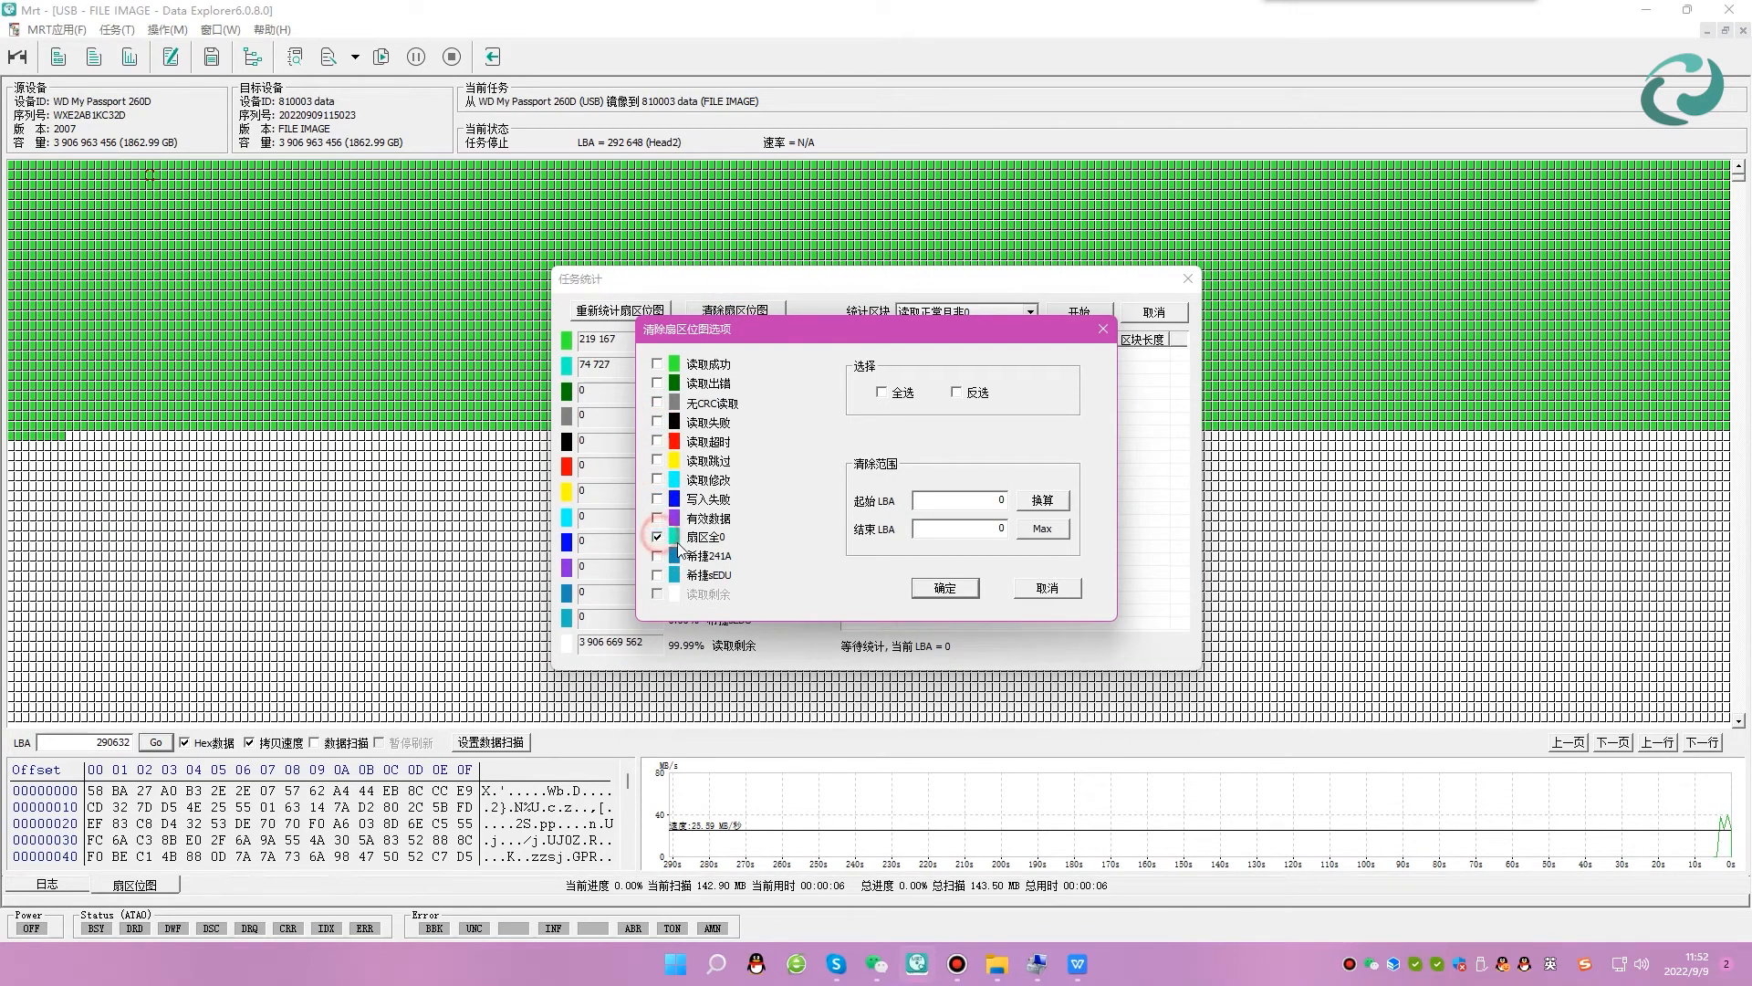
Set the clearing range's end LBA to 292656, clear the all-zero sectors from the map and close the task statistics.
left_click(979, 529)
right_click(1004, 528)
left_click(1049, 584)
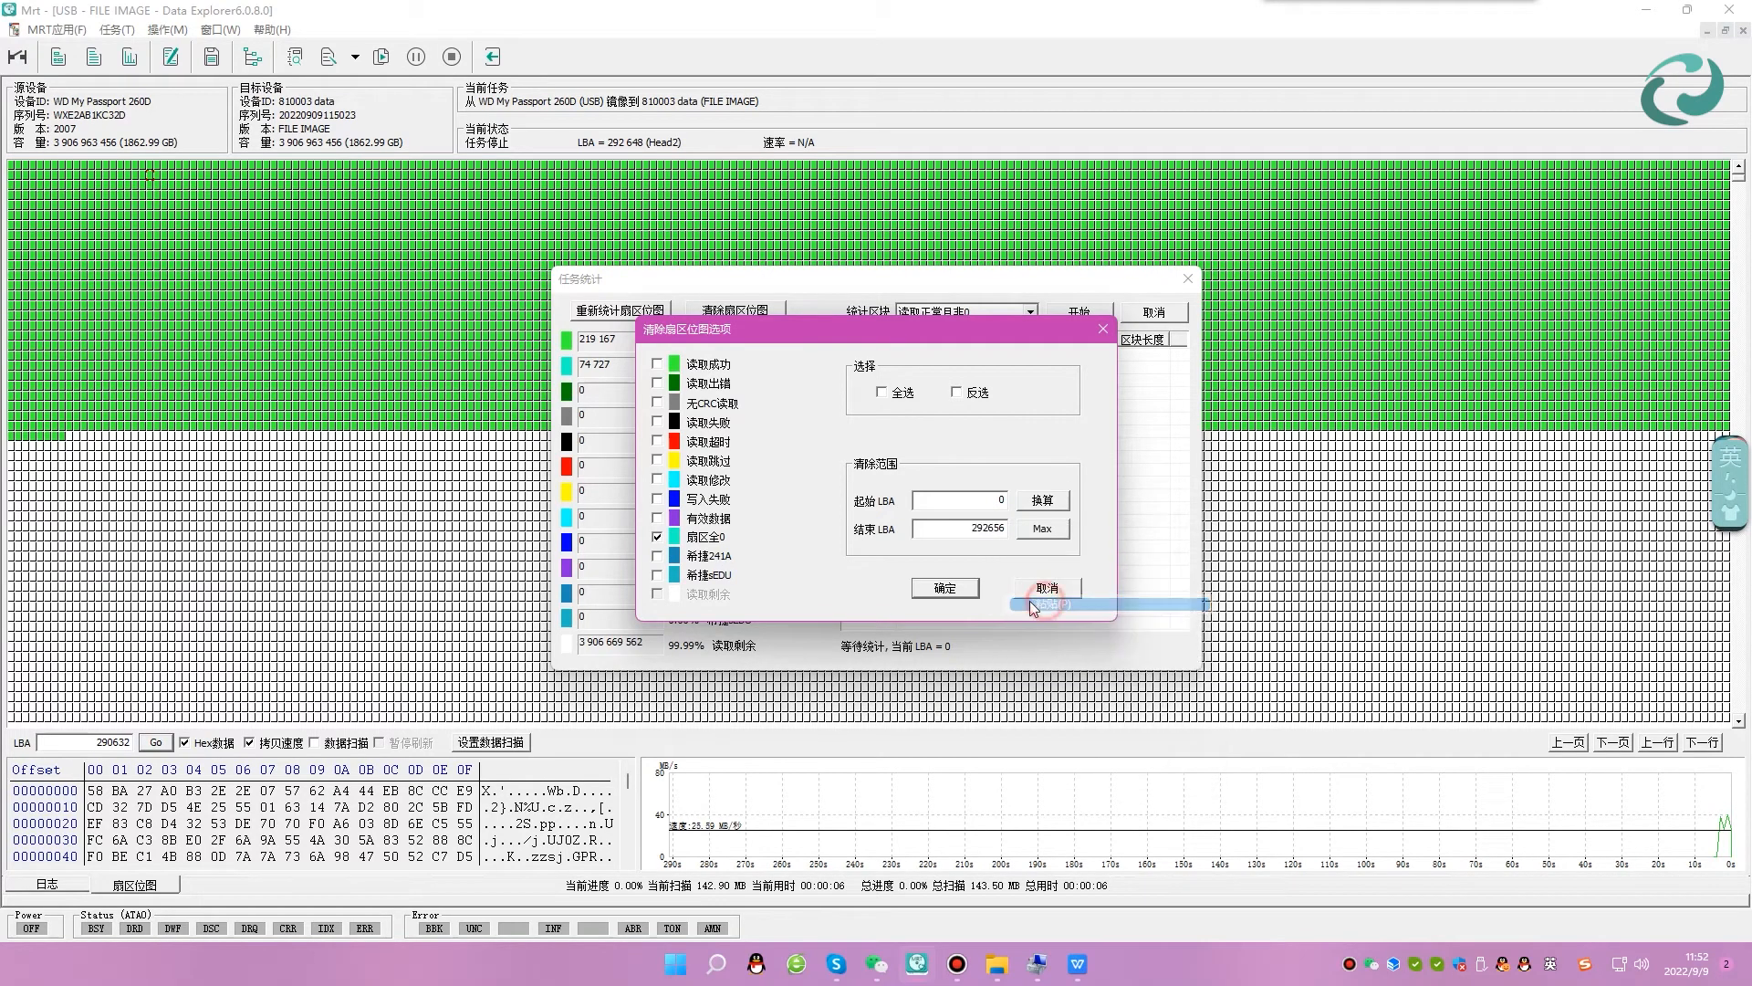
left_click(967, 591)
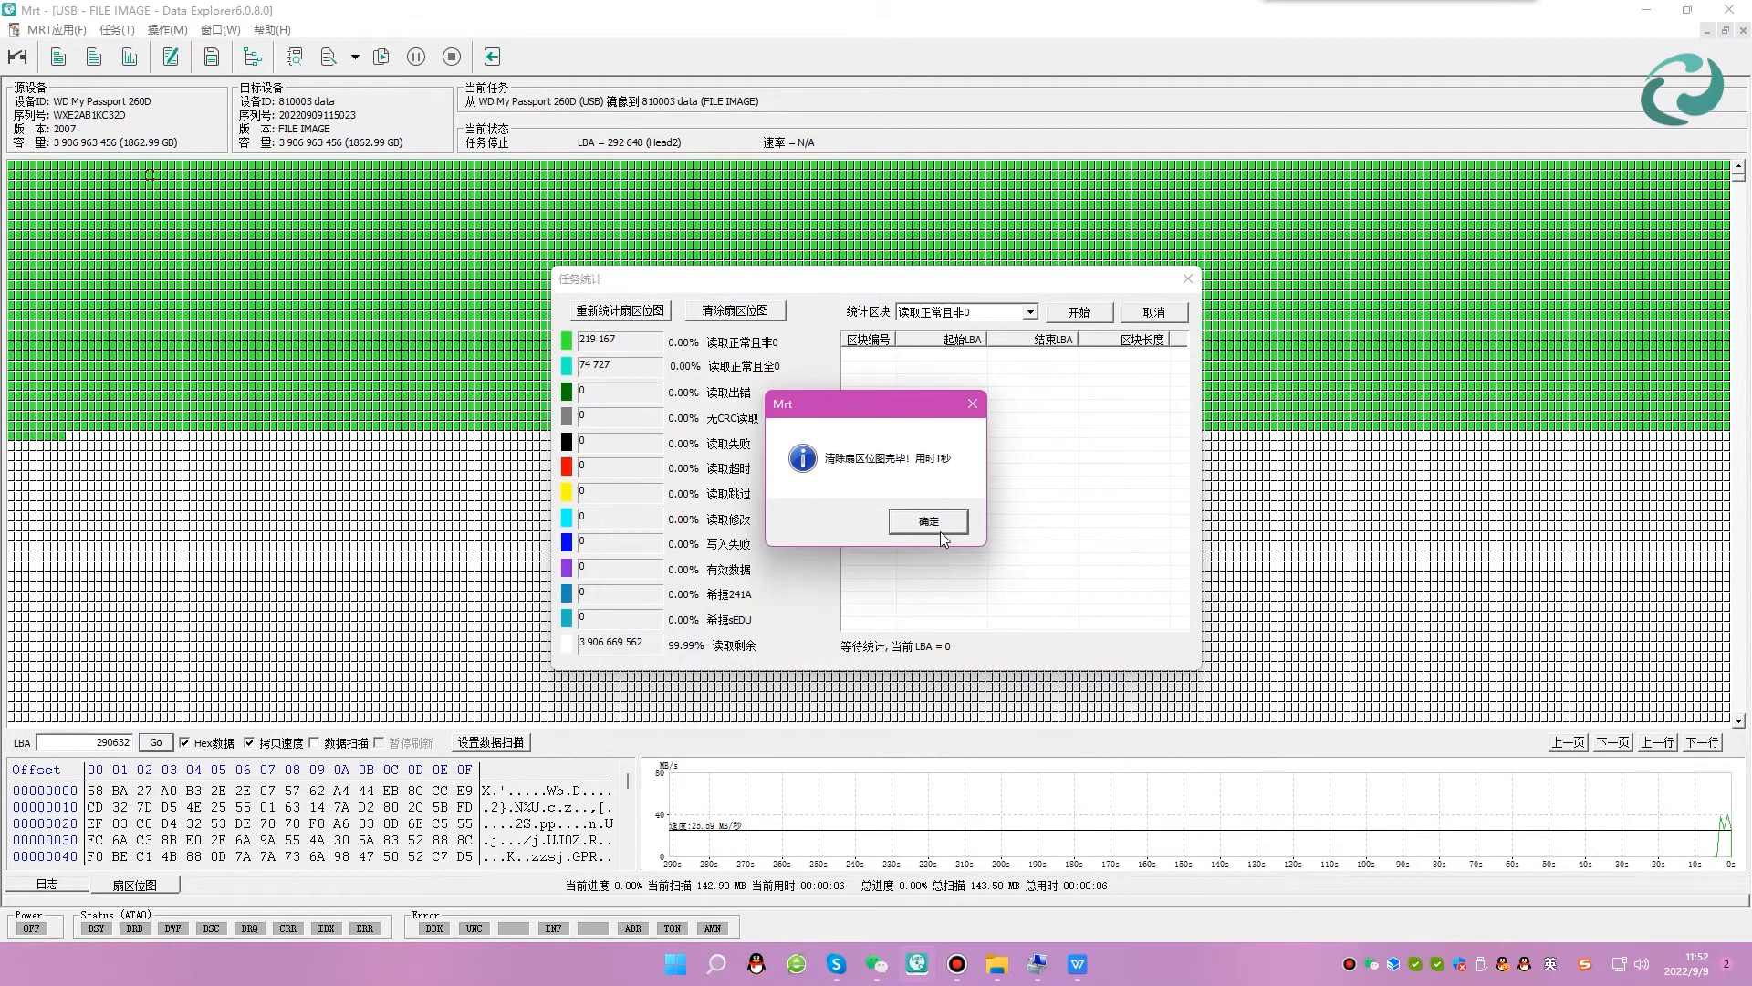
left_click(935, 517)
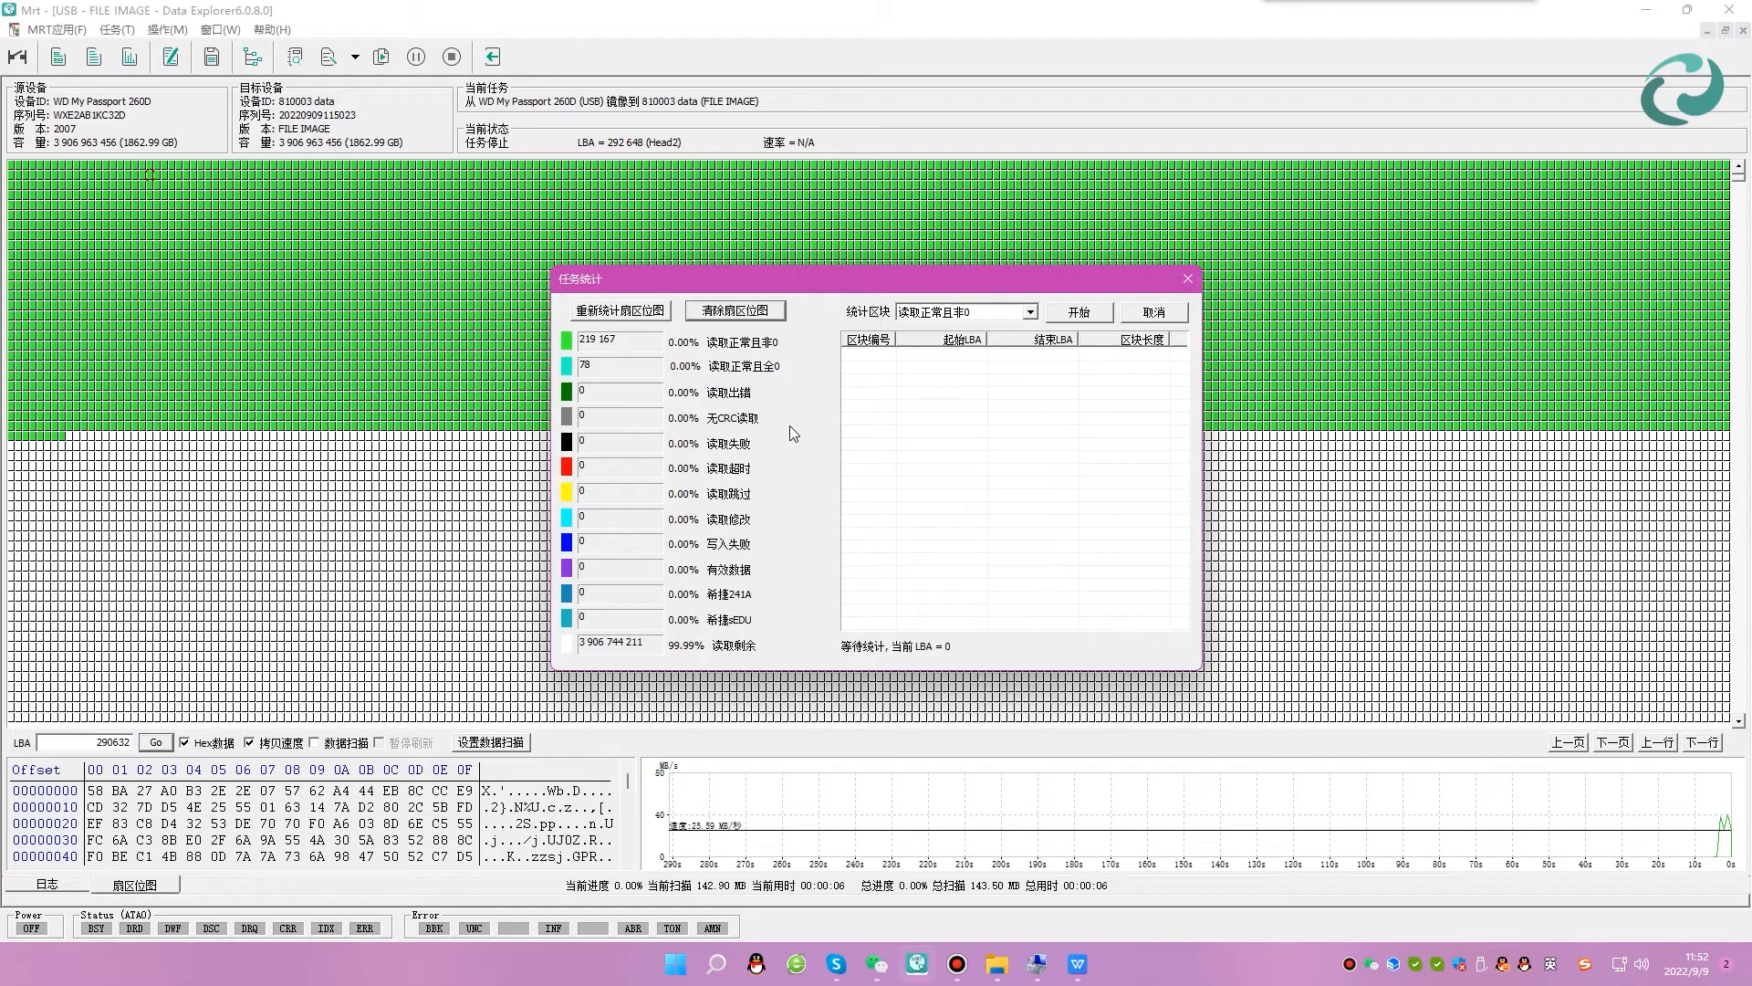
left_click(1187, 281)
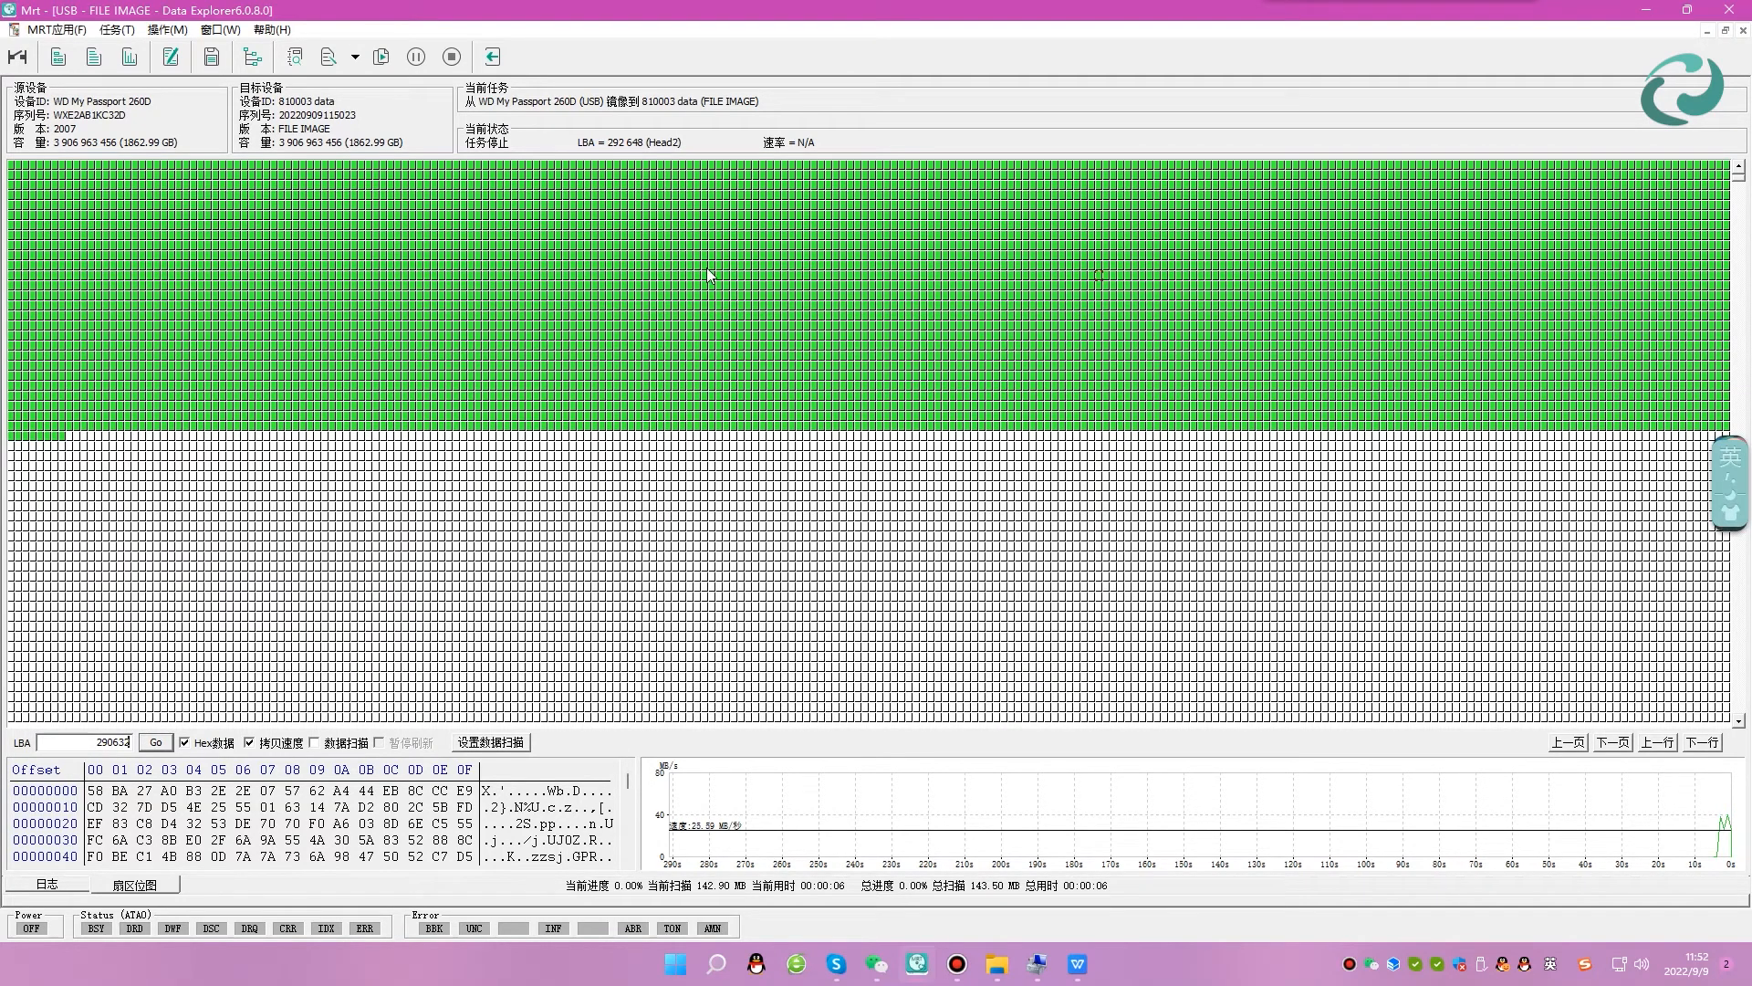
Check the copy options without starting the copy, and set the task's end LBA to 292656 in the task parameters.
left_click(380, 57)
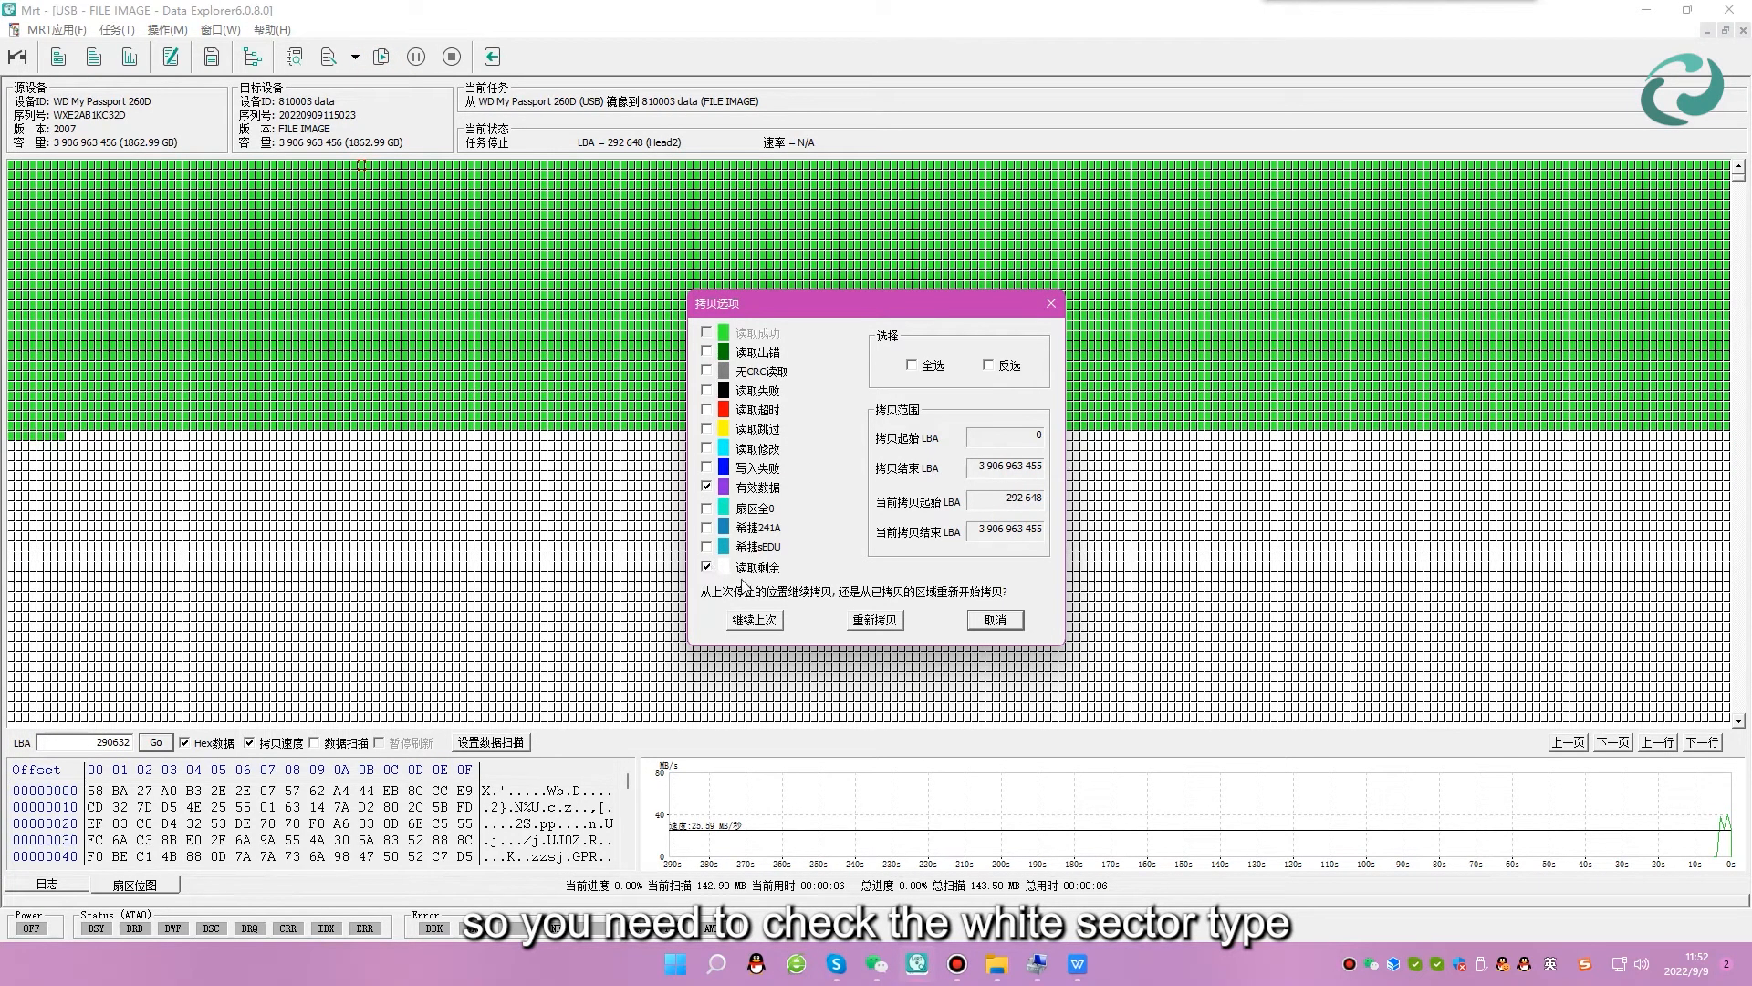
left_click(995, 620)
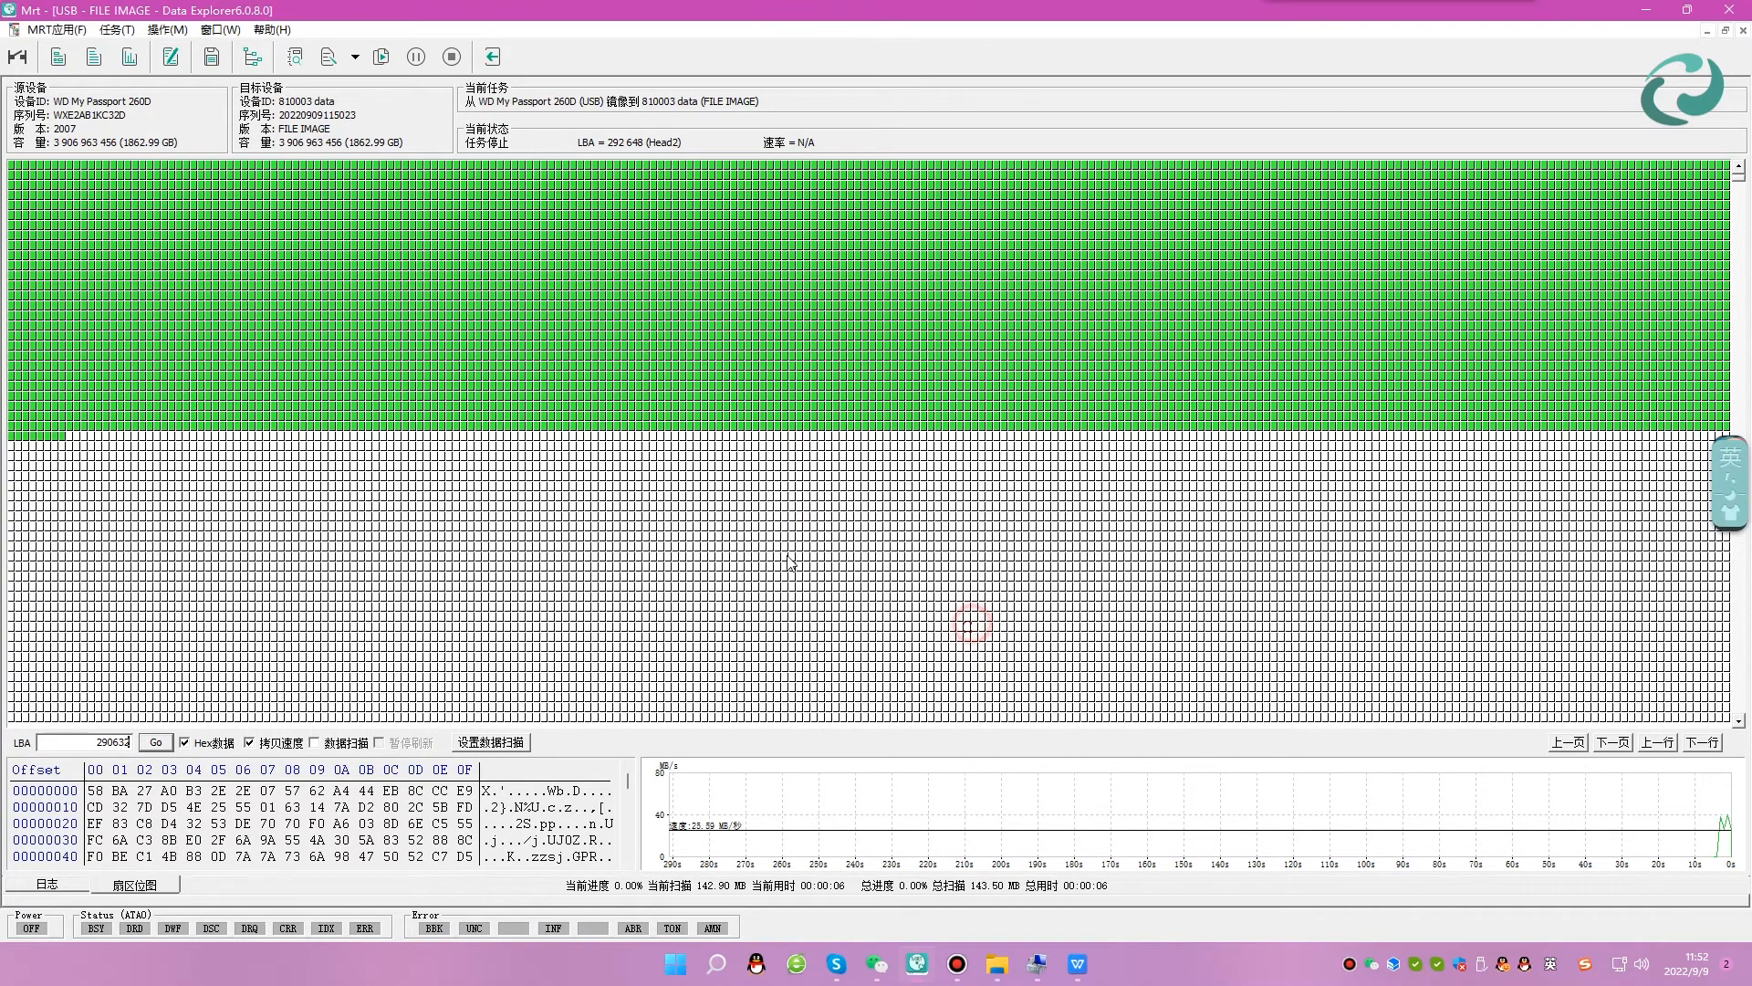
left_click(58, 58)
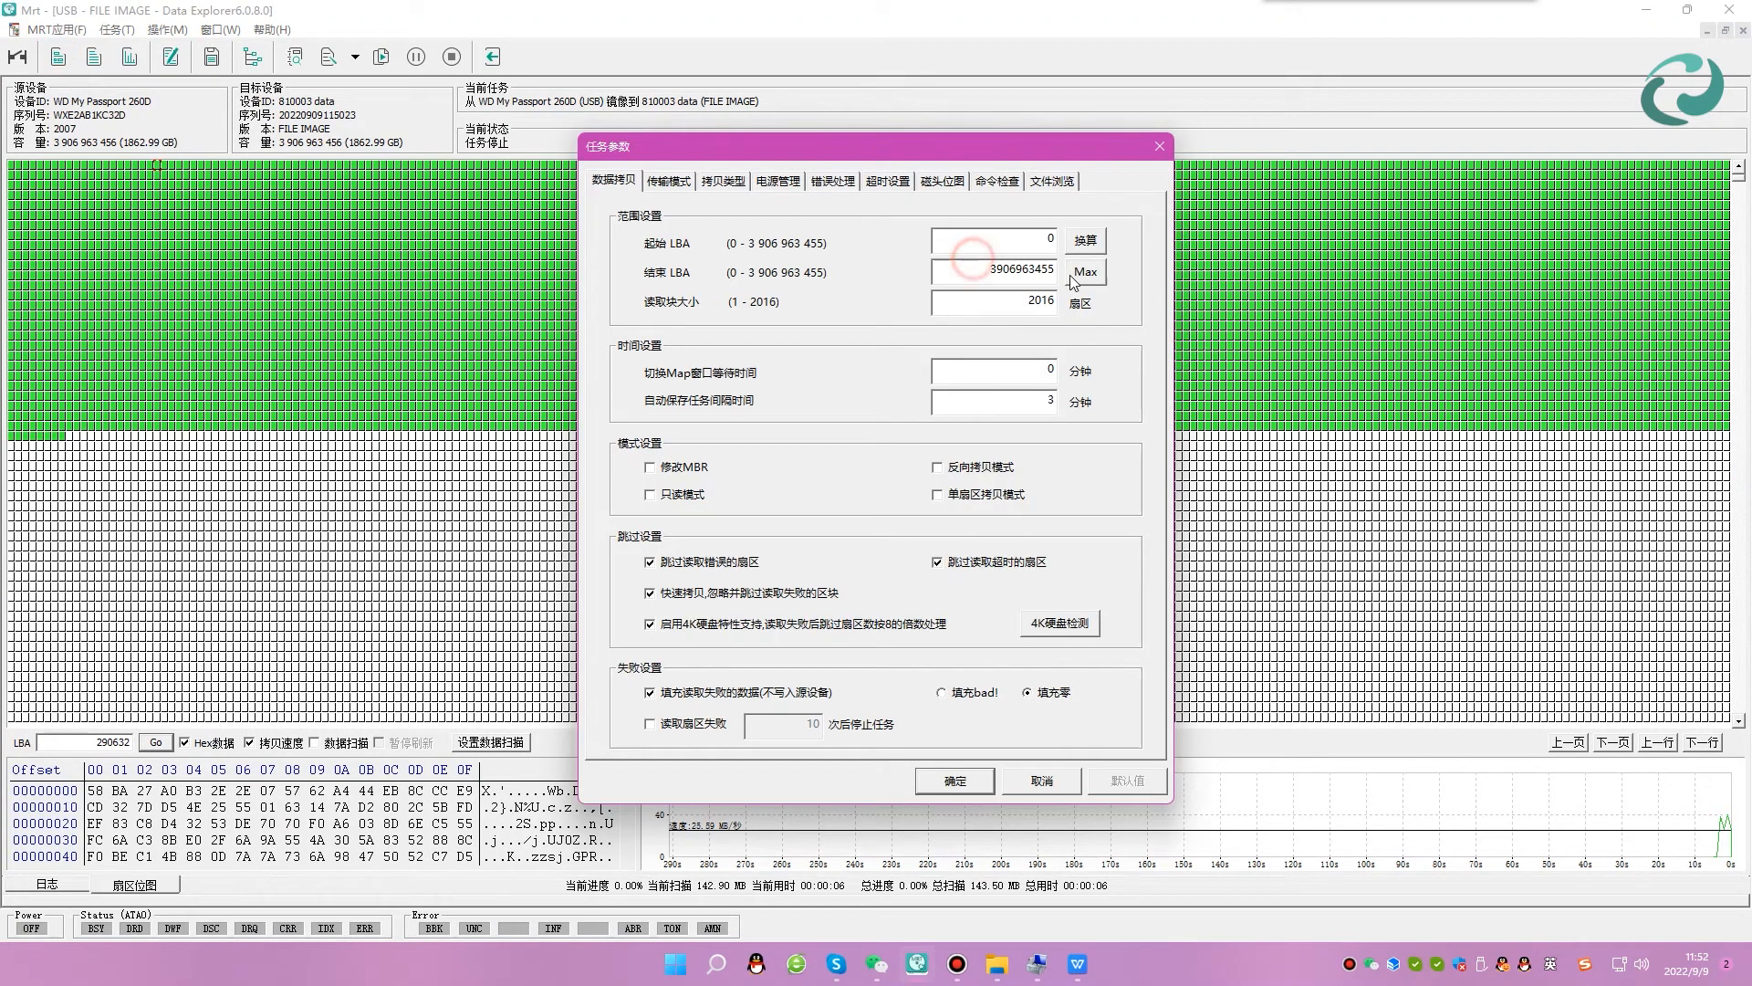
double_click(973, 263)
right_click(1031, 270)
left_click(1070, 351)
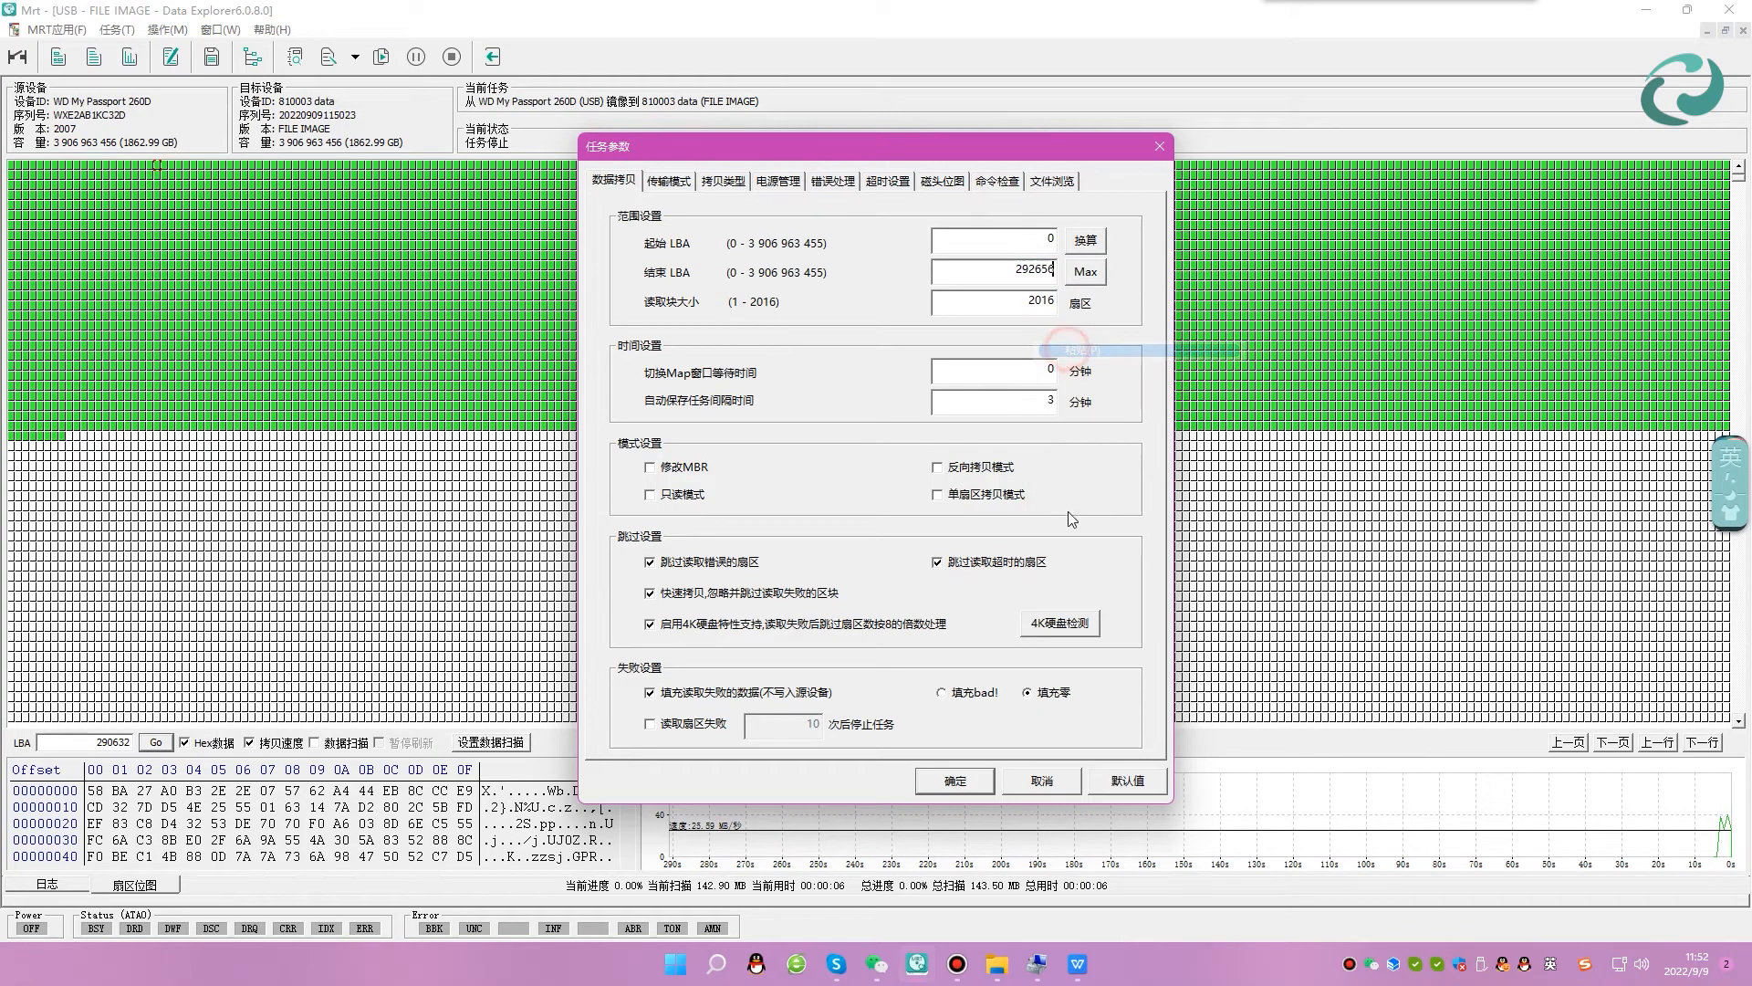
left_click(956, 780)
Copy the remaining sectors within the limited range and check the 读取正常且全0 count in the task statistics.
left_click(382, 56)
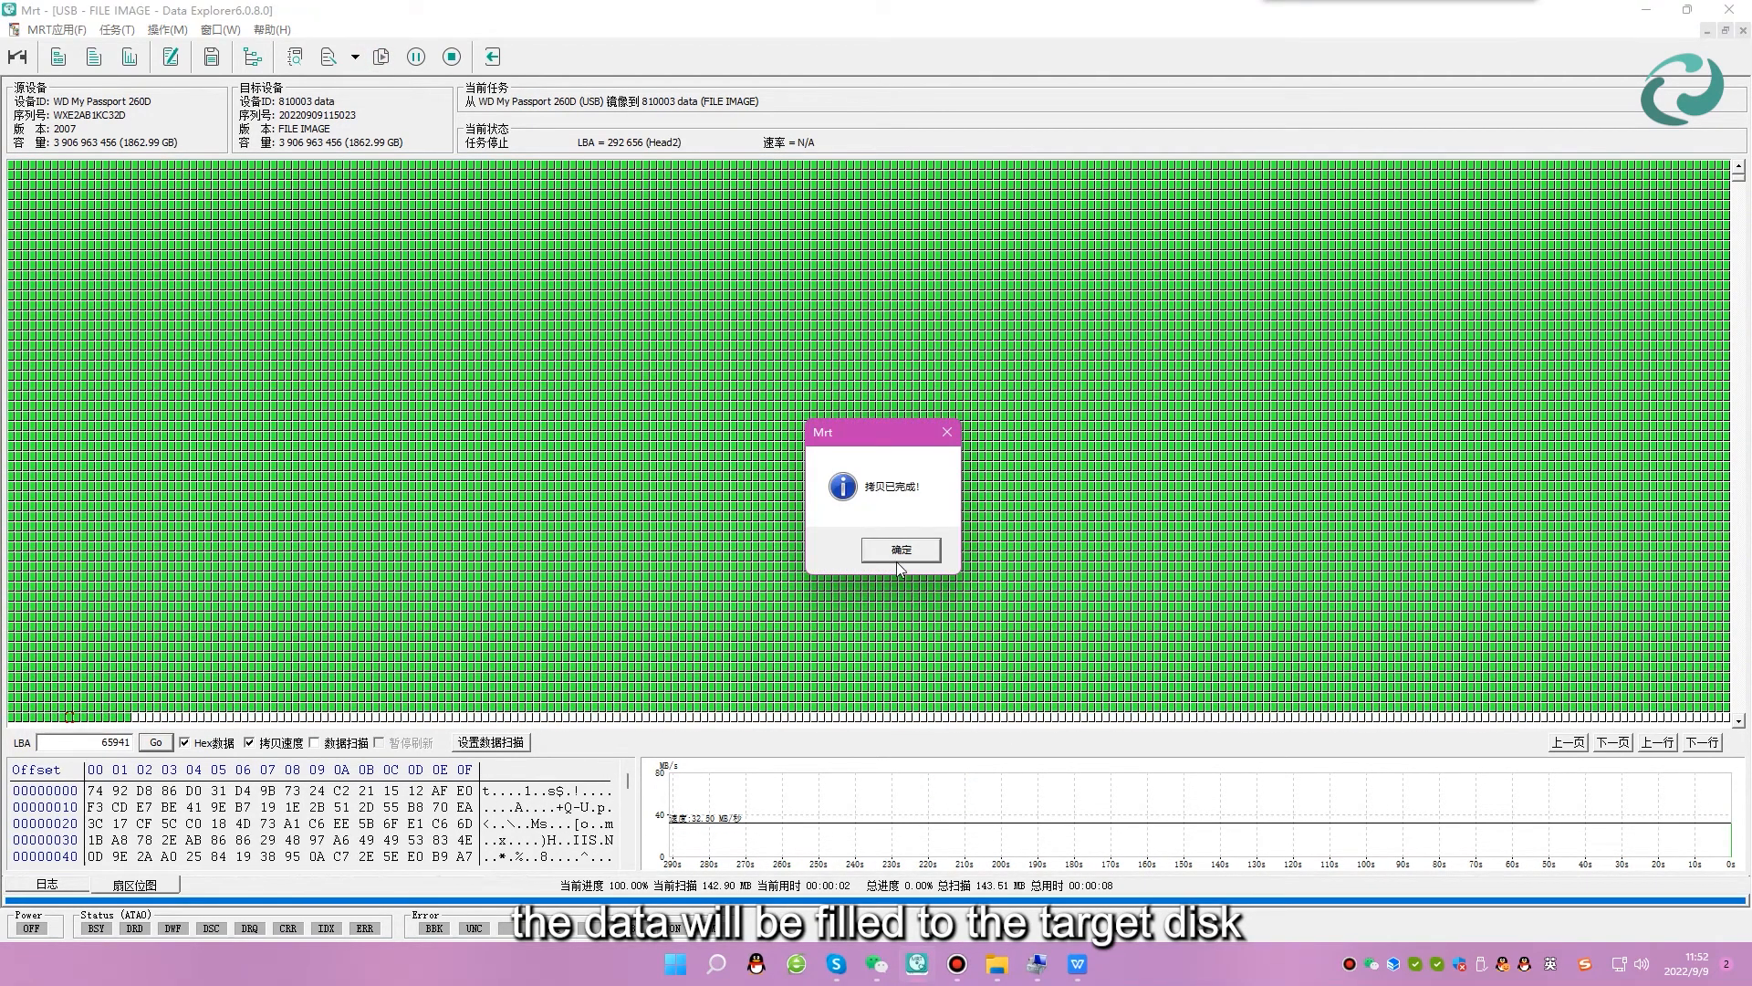
left_click(900, 553)
left_click(129, 57)
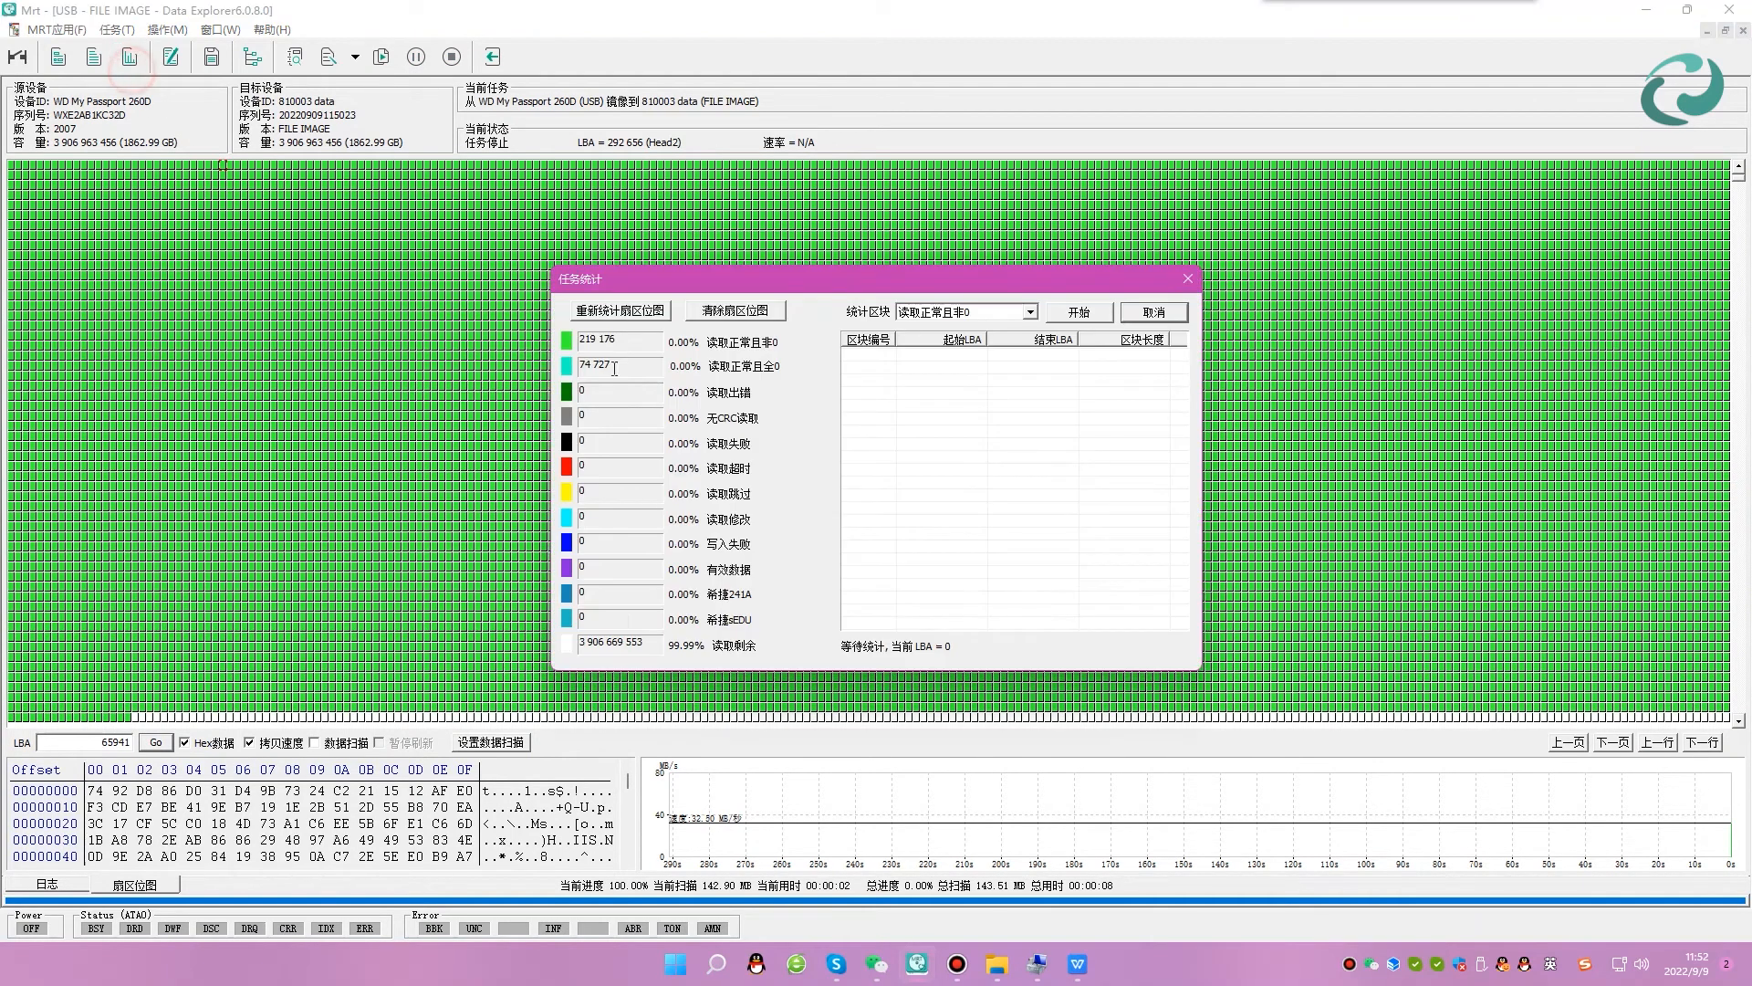
left_click_drag(621, 363, 579, 364)
left_click(1188, 277)
Reset the task's end LBA to the drive's maximum and resume the image copy.
left_click(58, 57)
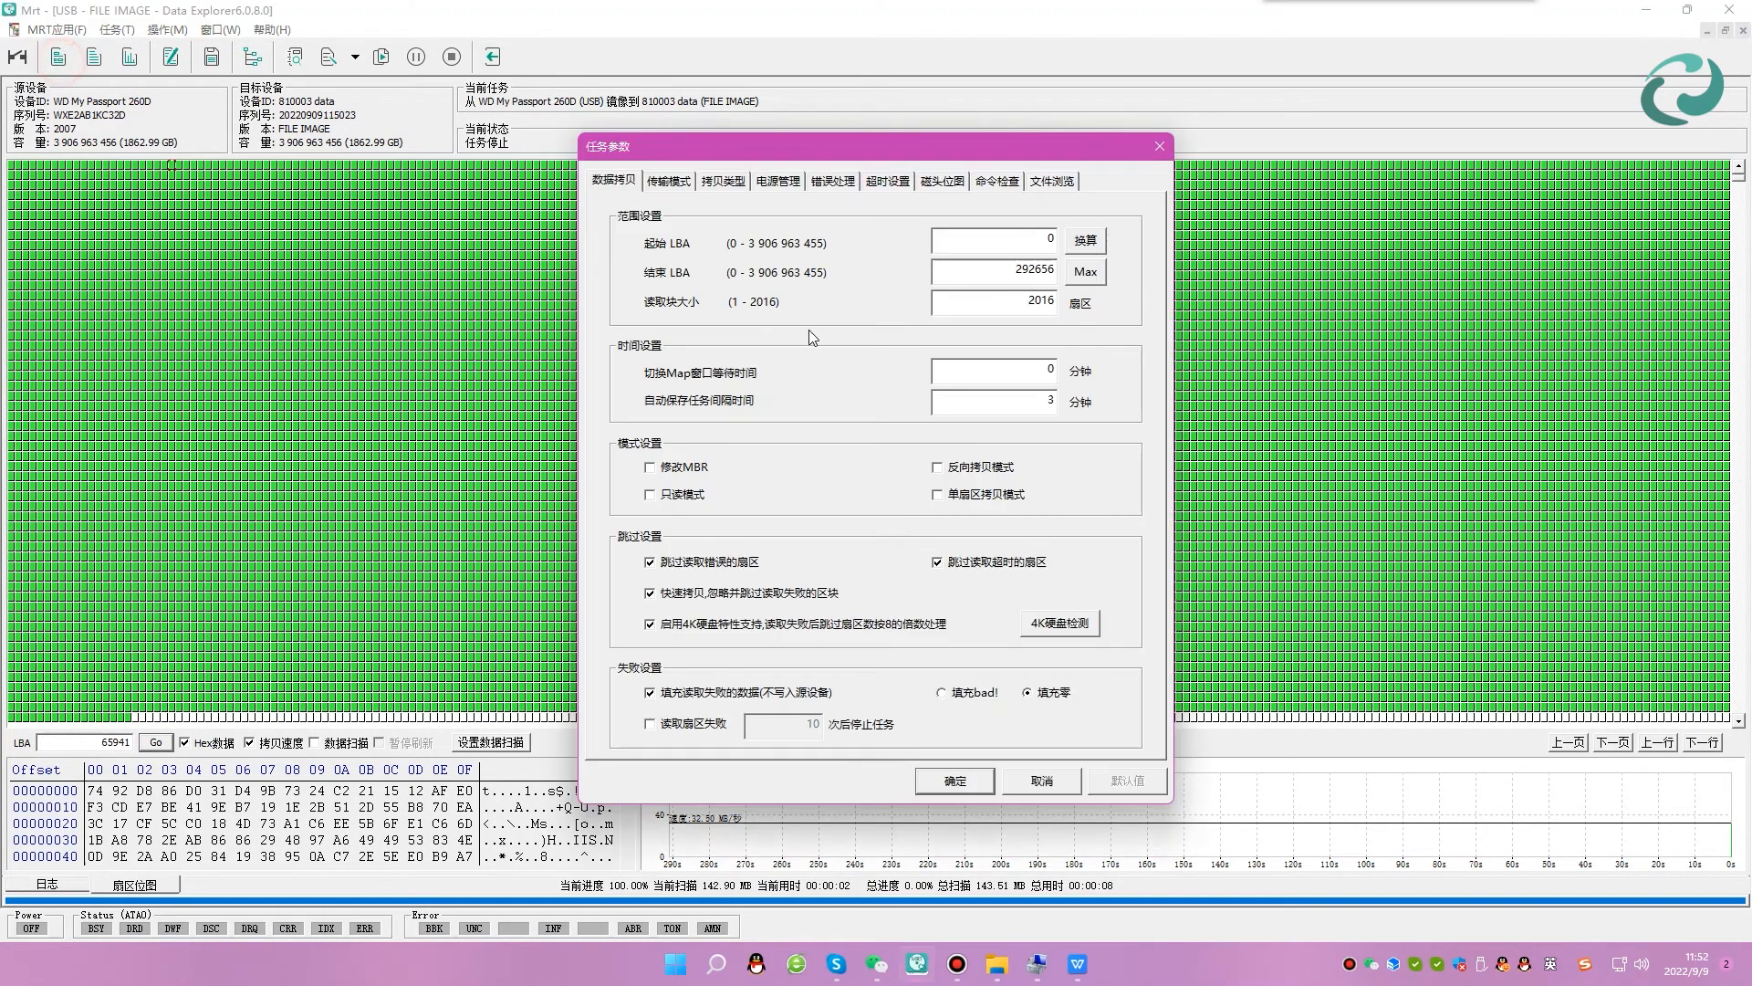
left_click(955, 781)
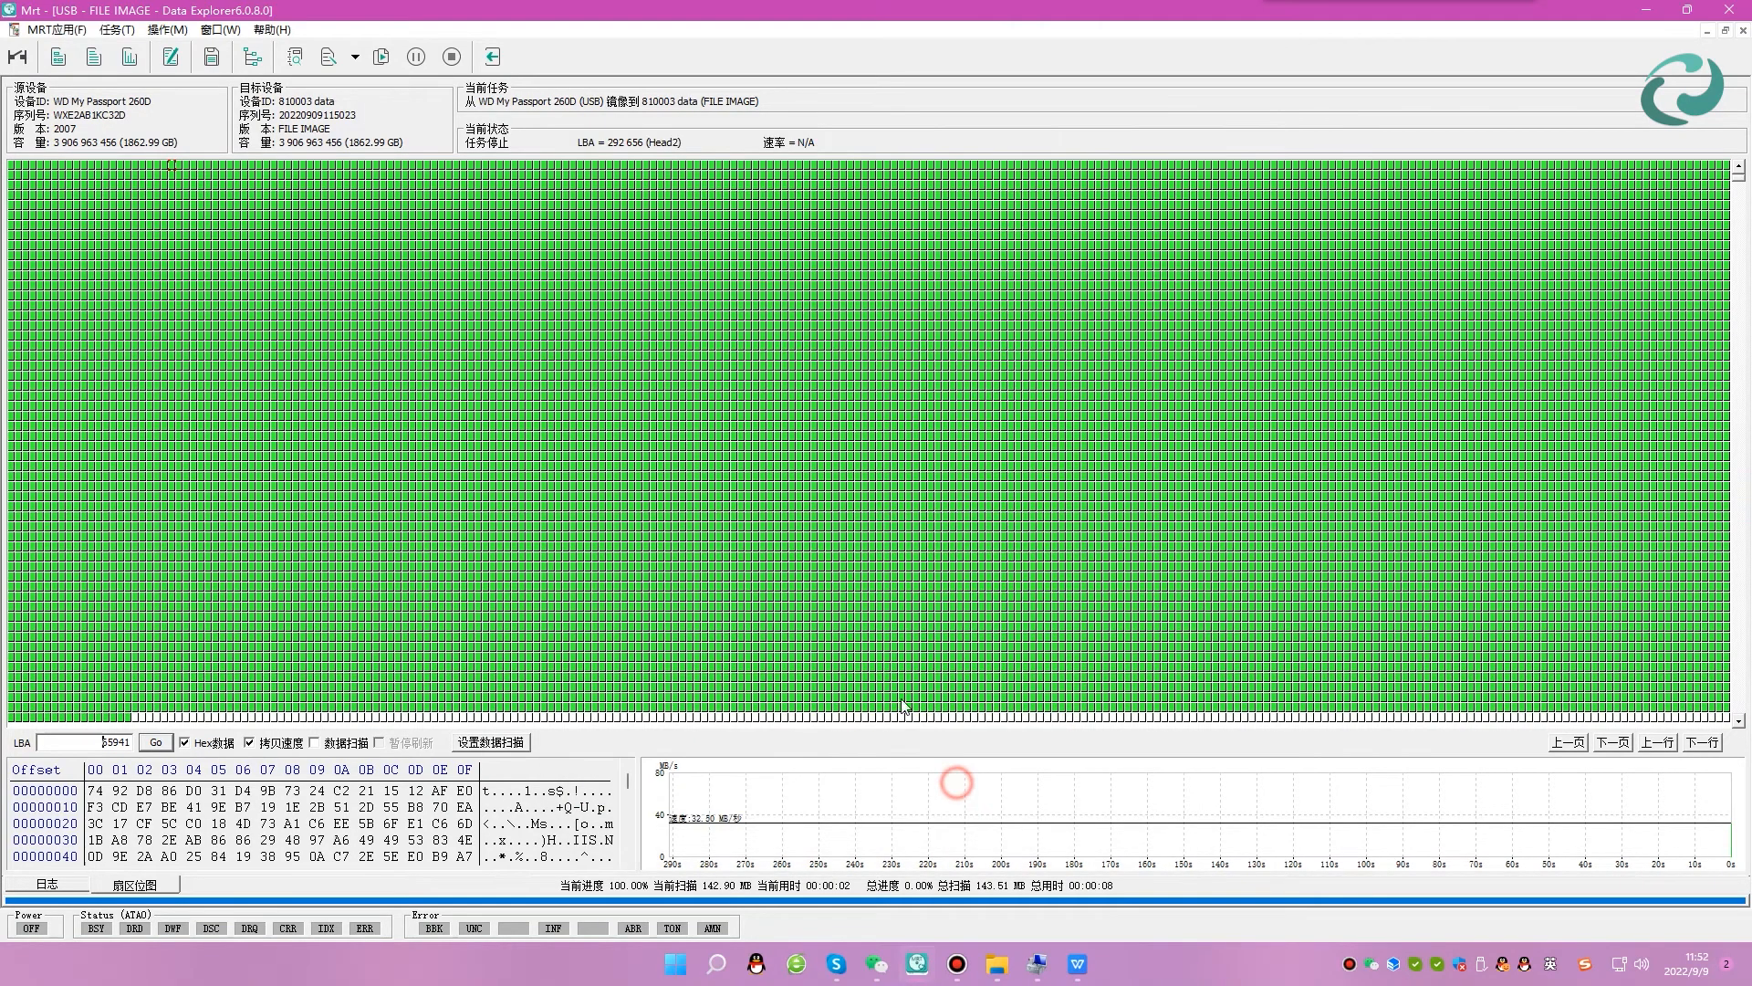
left_click(384, 58)
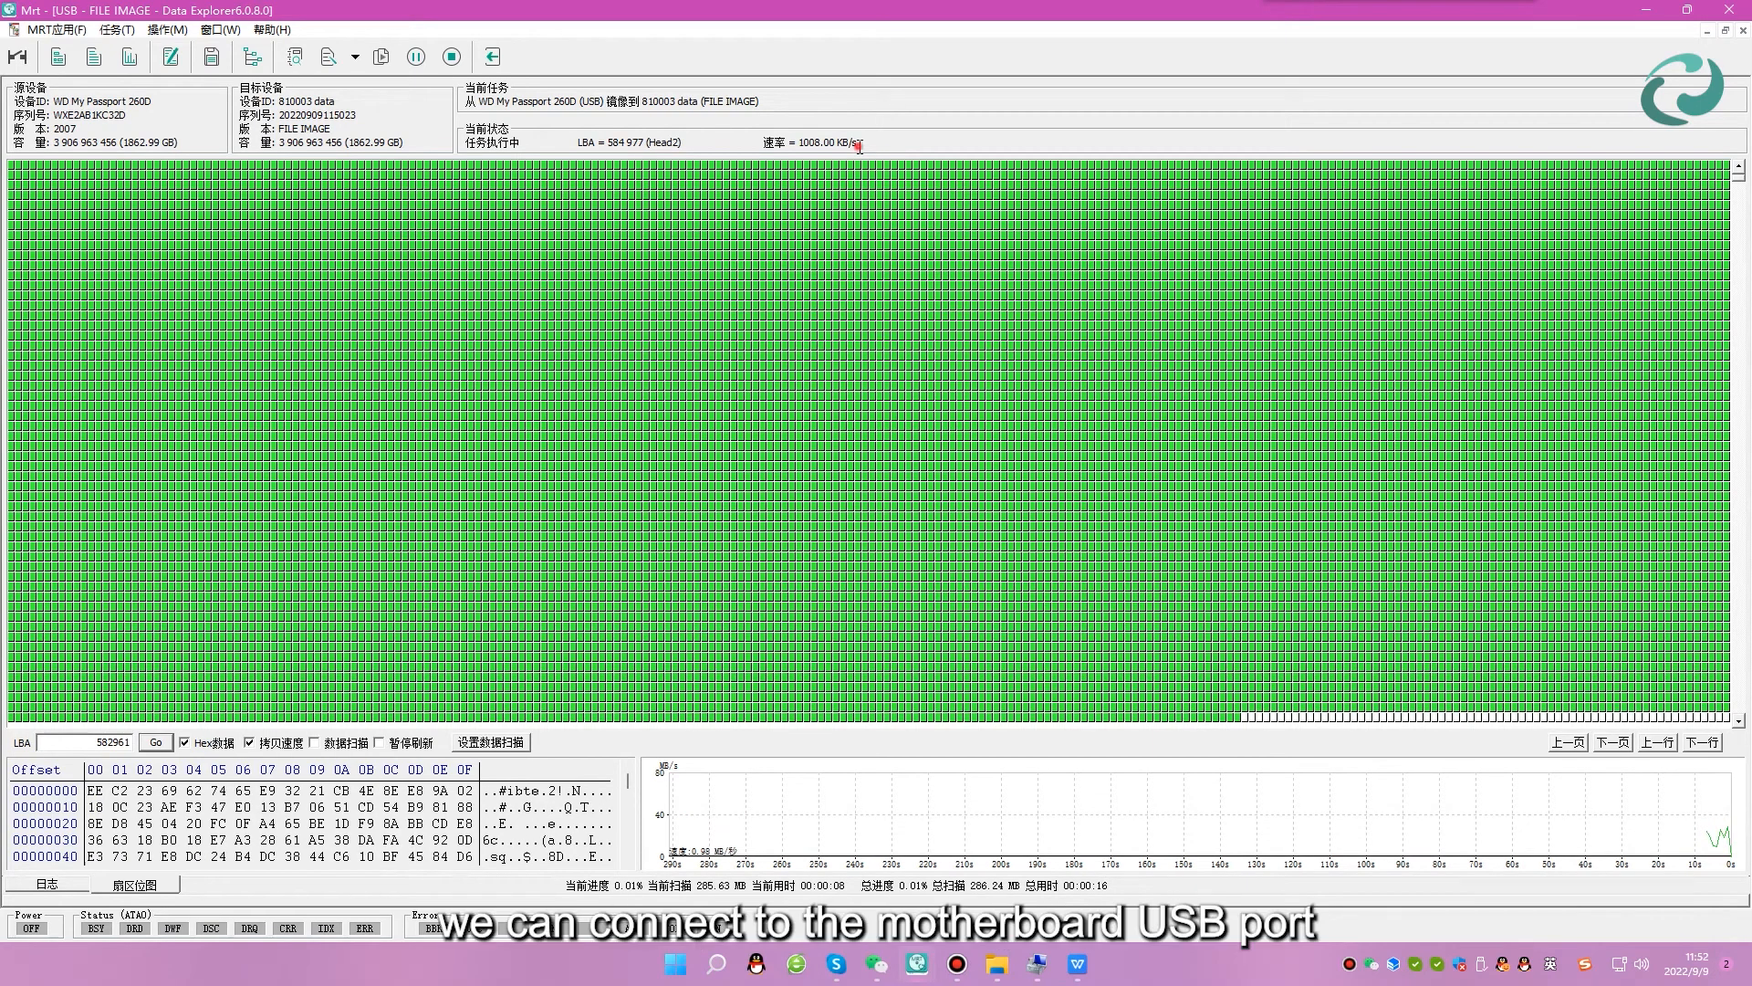
left_click(859, 143)
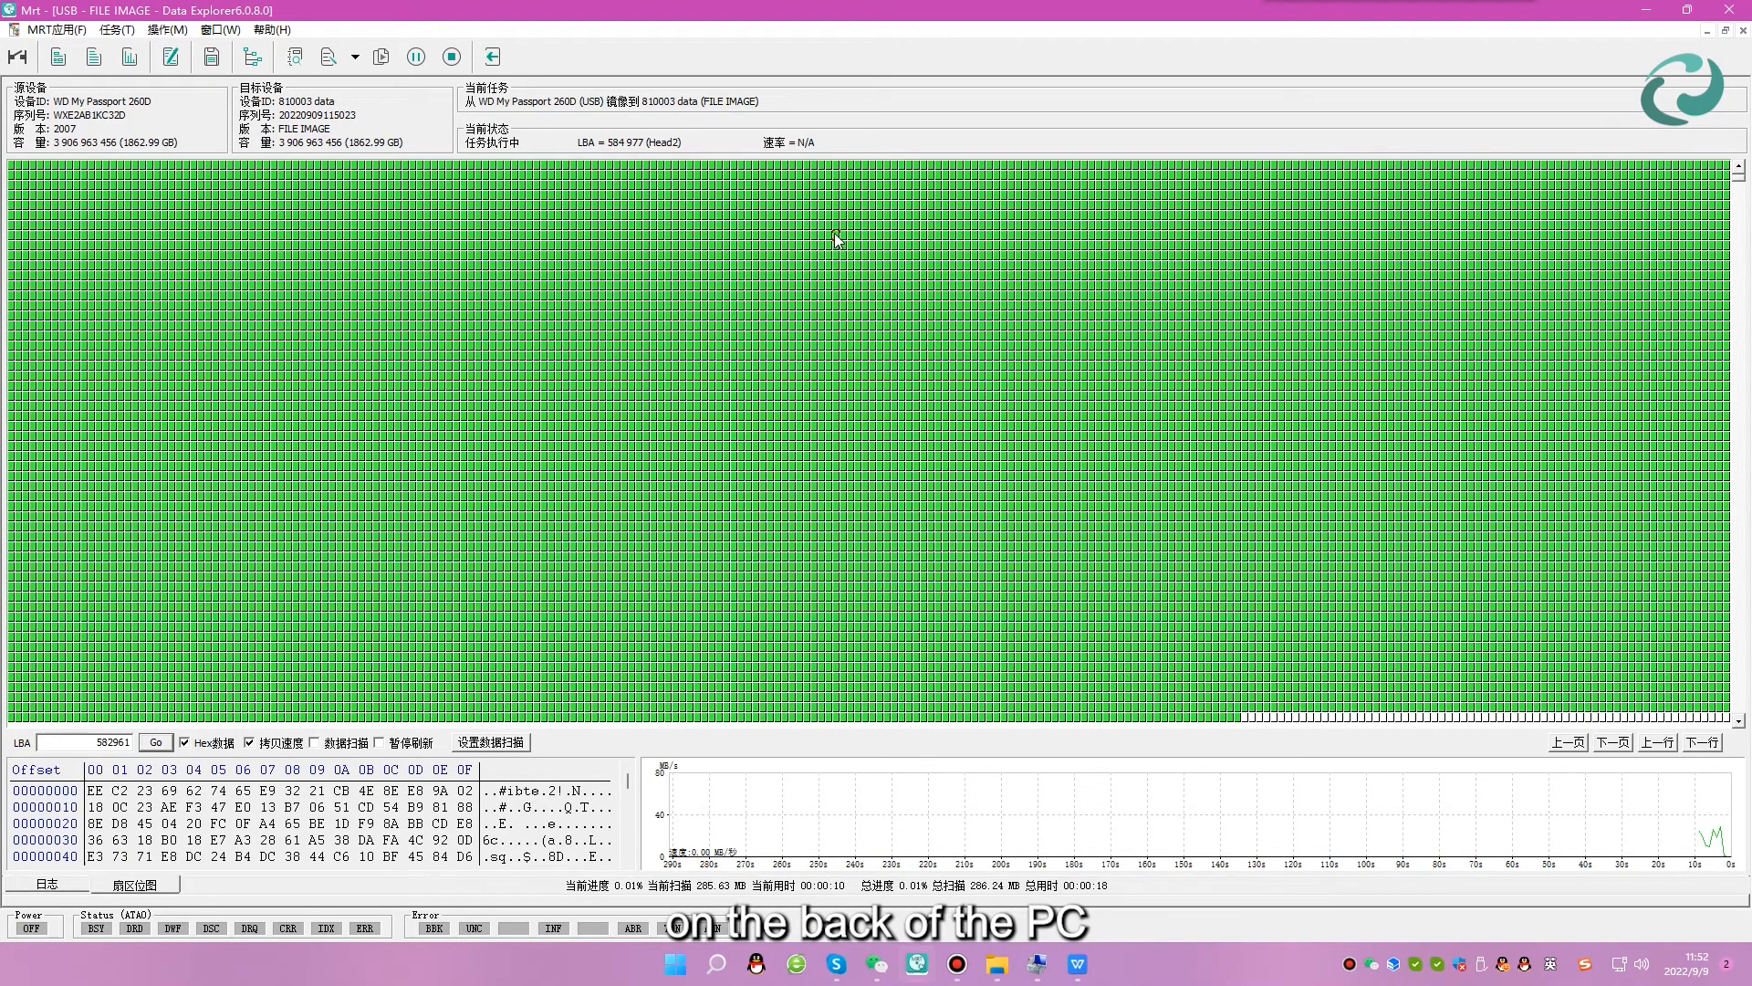
mouse_move(832, 240)
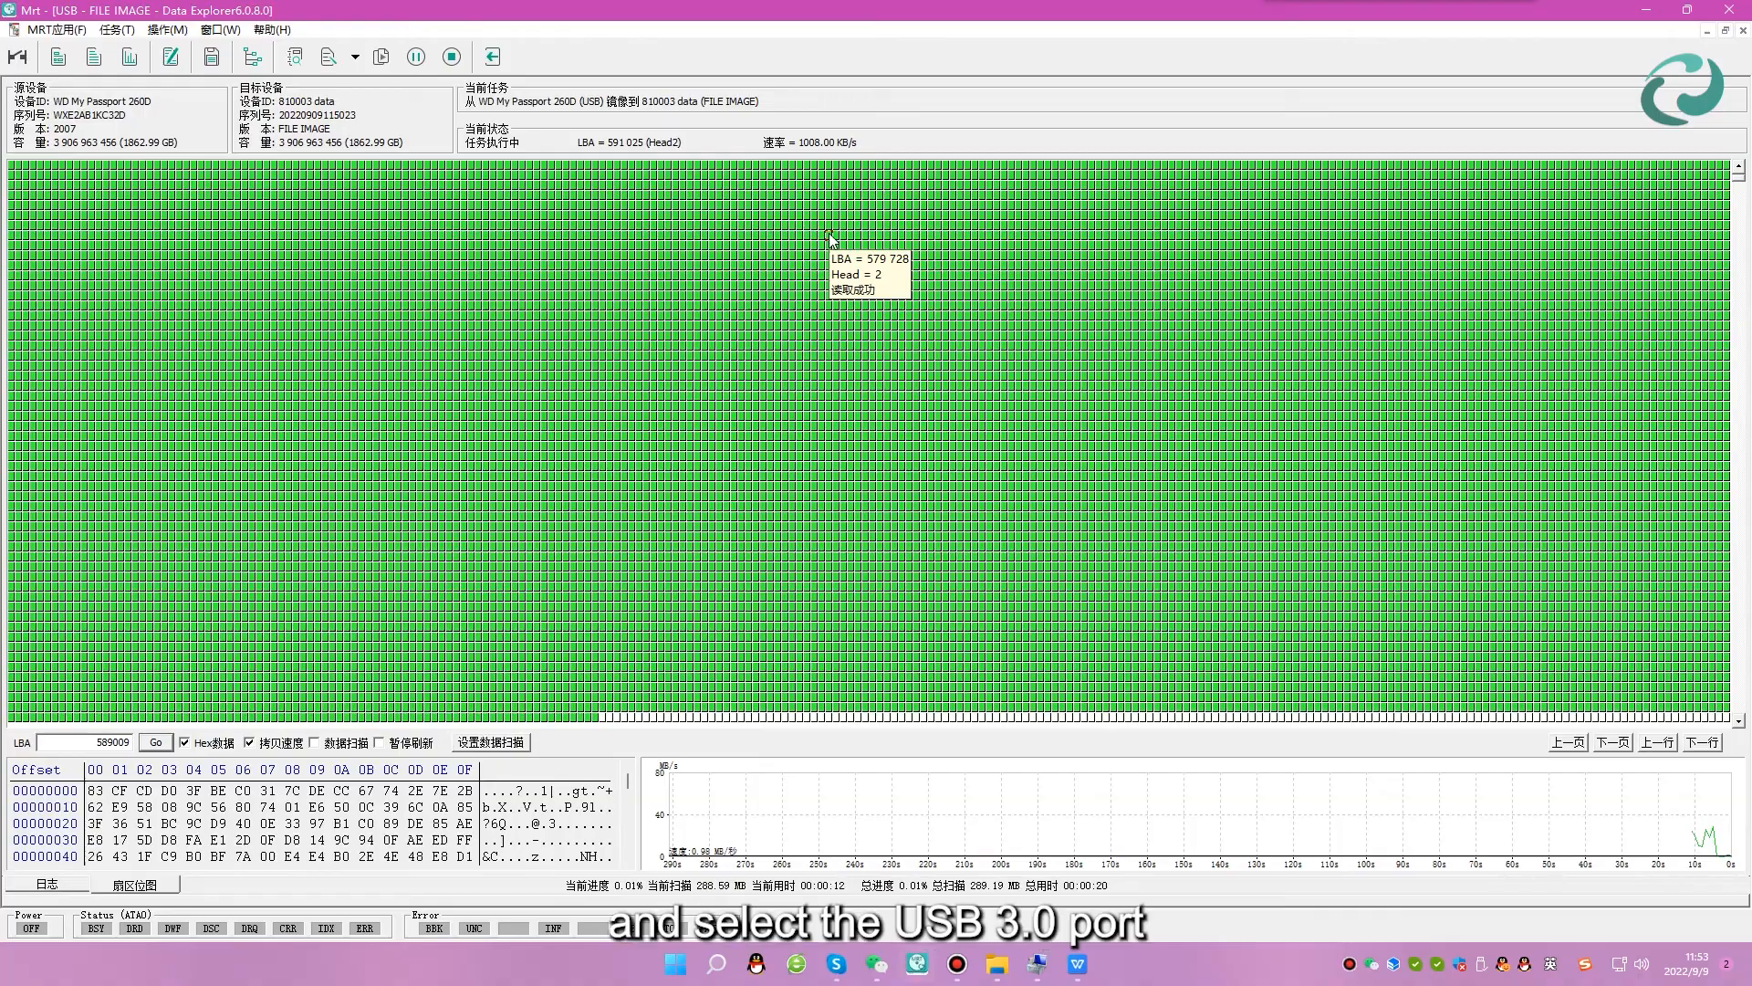